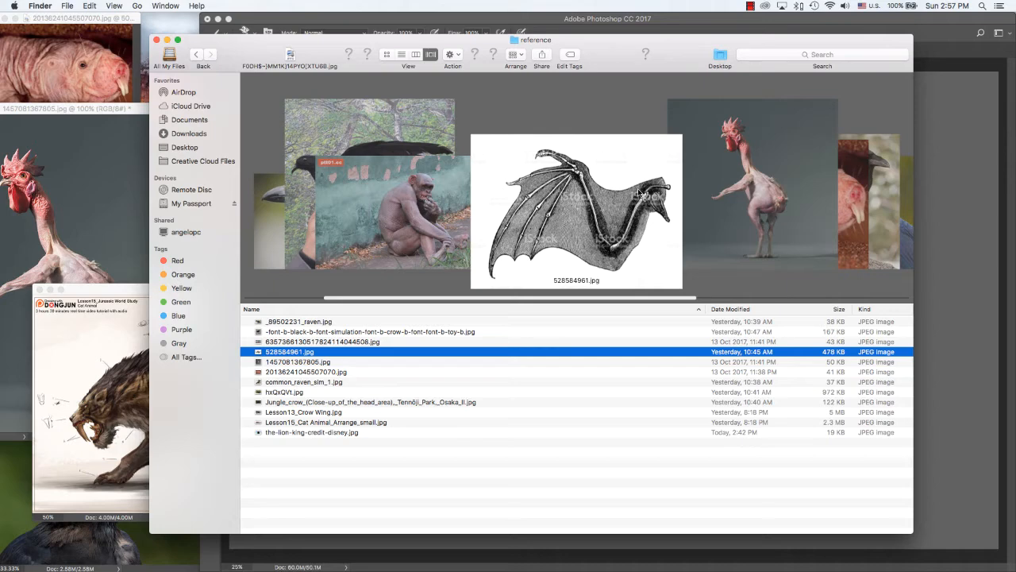
Examine the reference folder's creature and bird images, from the bat wing through the crow wing to the cat animal sheet.
scroll(639, 193, down, 1)
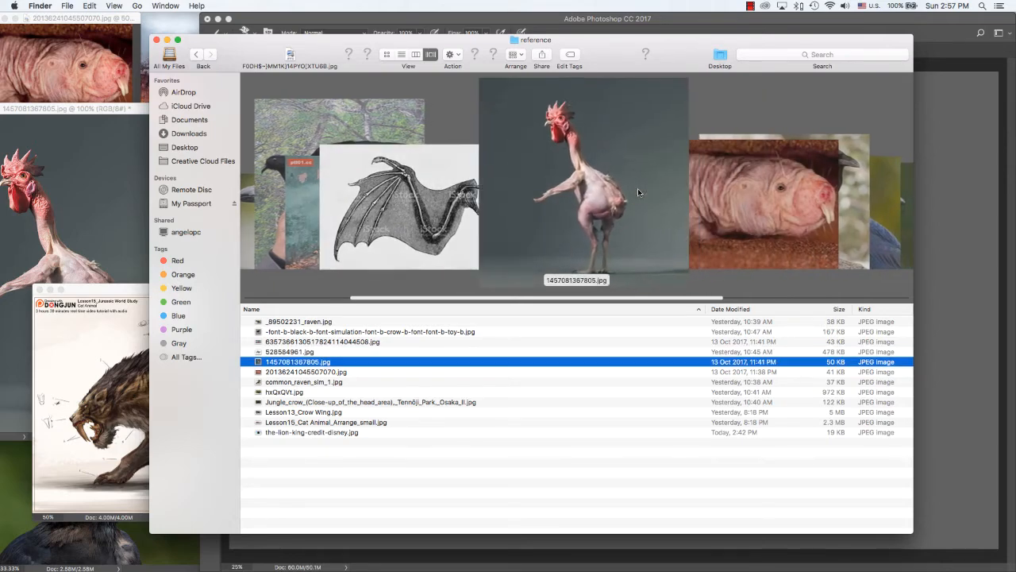
scroll(639, 193, down, 1)
scroll(638, 192, down, 2)
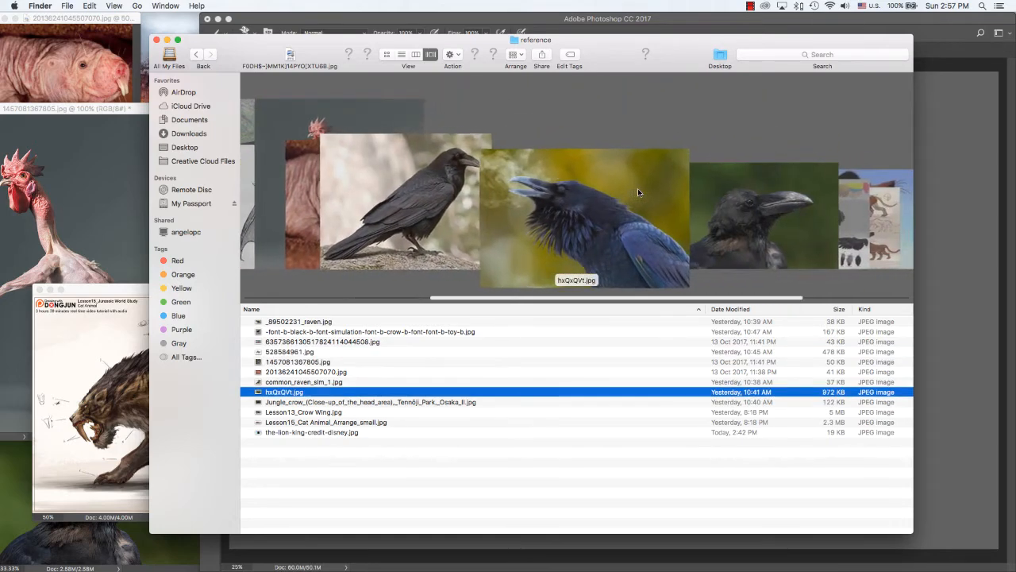
scroll(638, 193, up, 3)
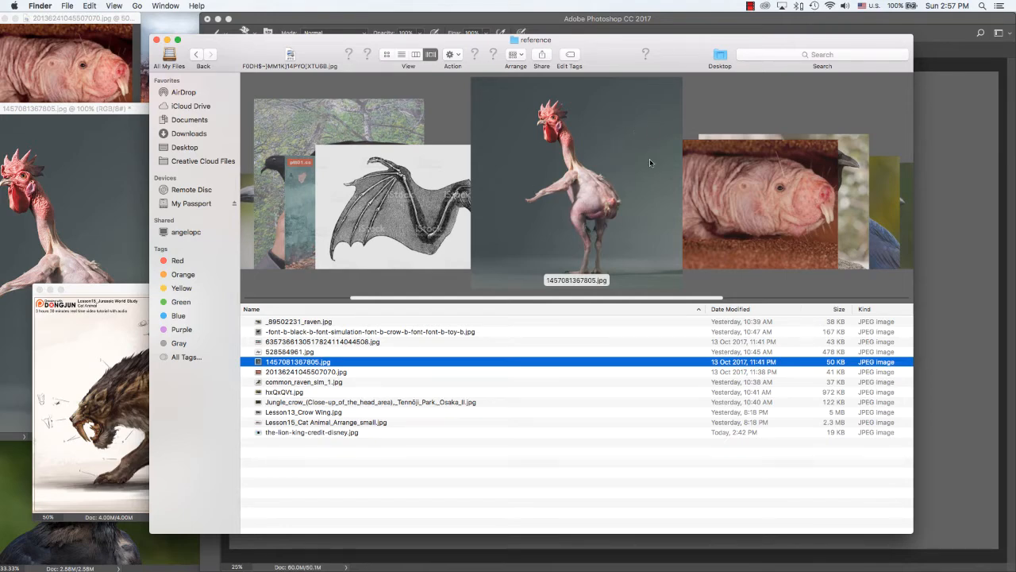
key(Down)
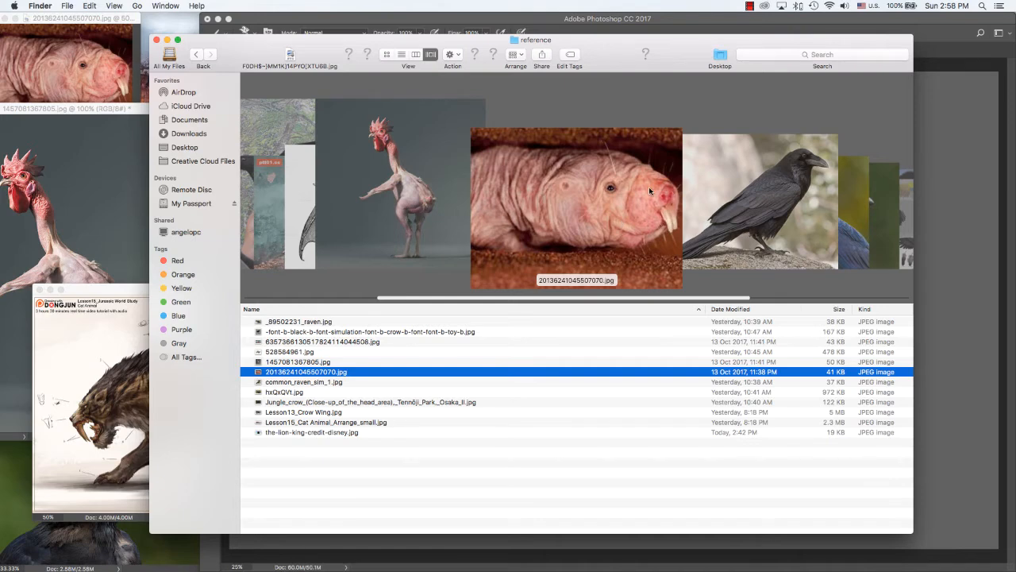
key(Down)
key(Down)
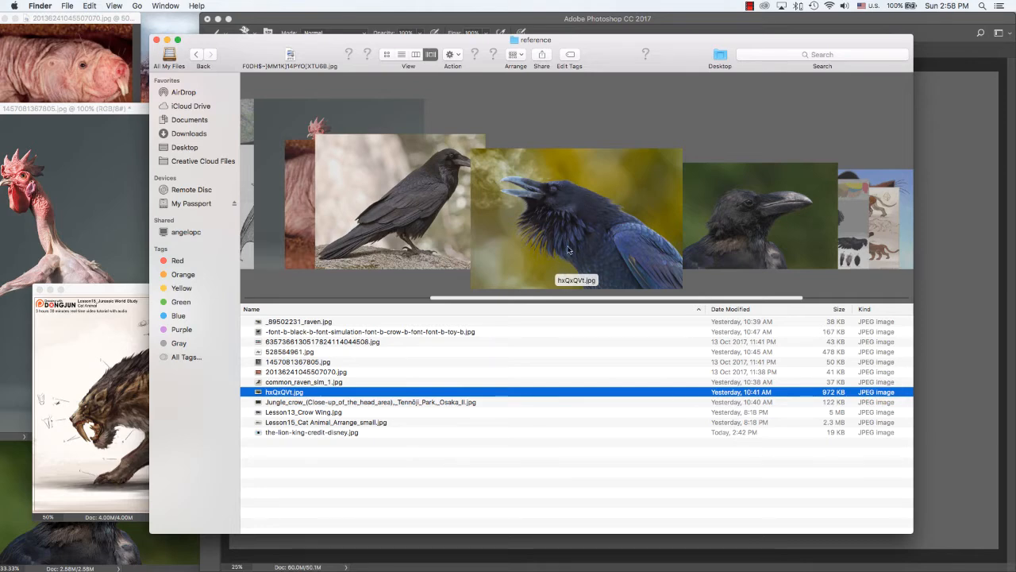
scroll(568, 250, up, 1)
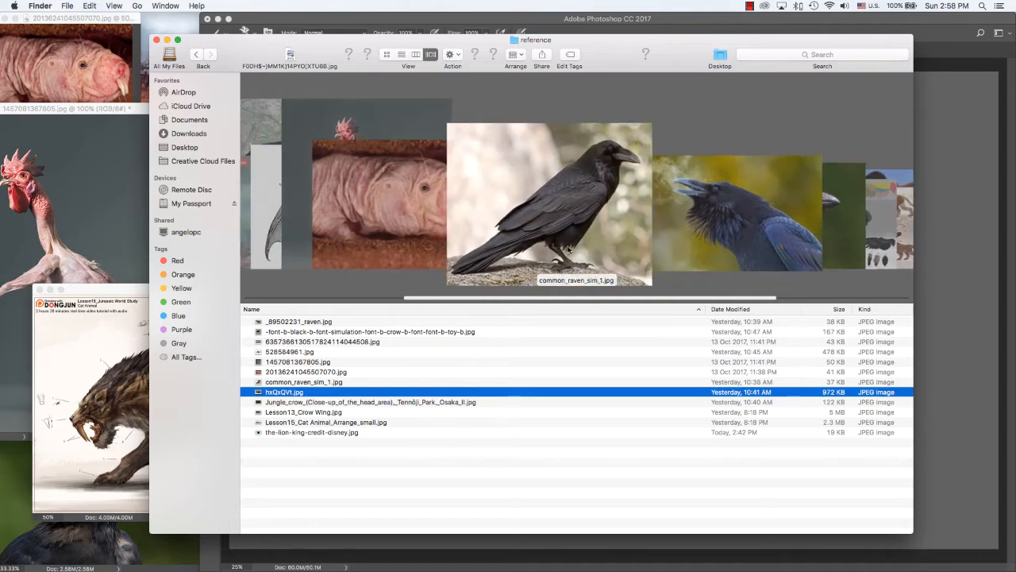
scroll(569, 250, down, 3)
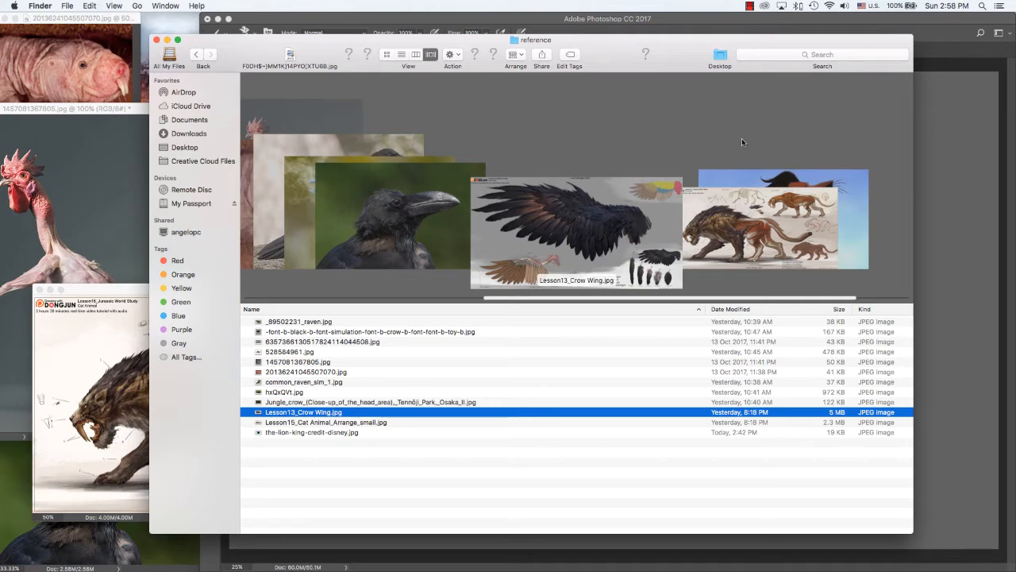
key(Down)
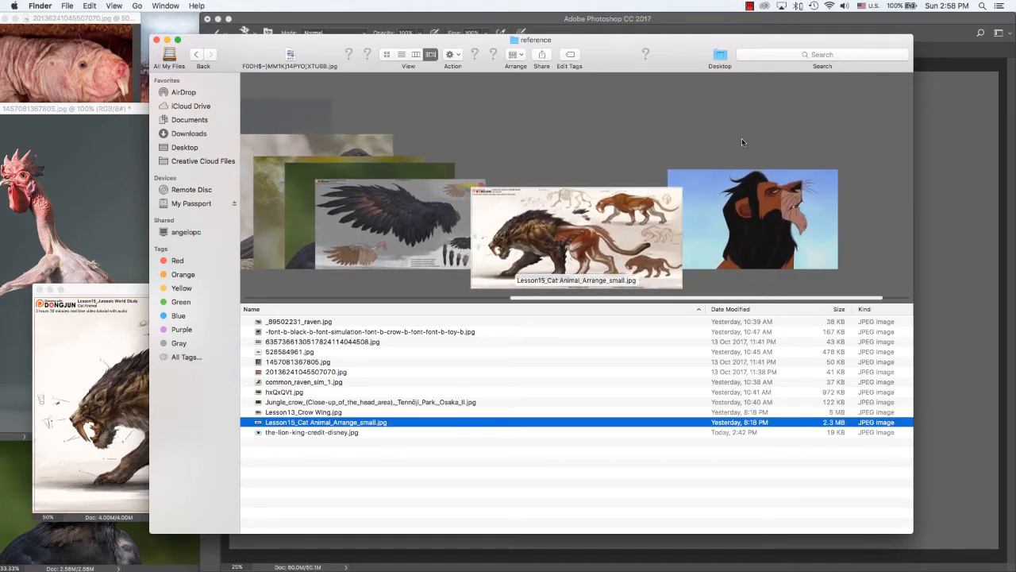
Open Lesson15_Cat Animal_Arrange_small.jpg in Photoshop and place its window over the existing chicken and crow references.
key(super+o)
drag(364, 292, 364, 245)
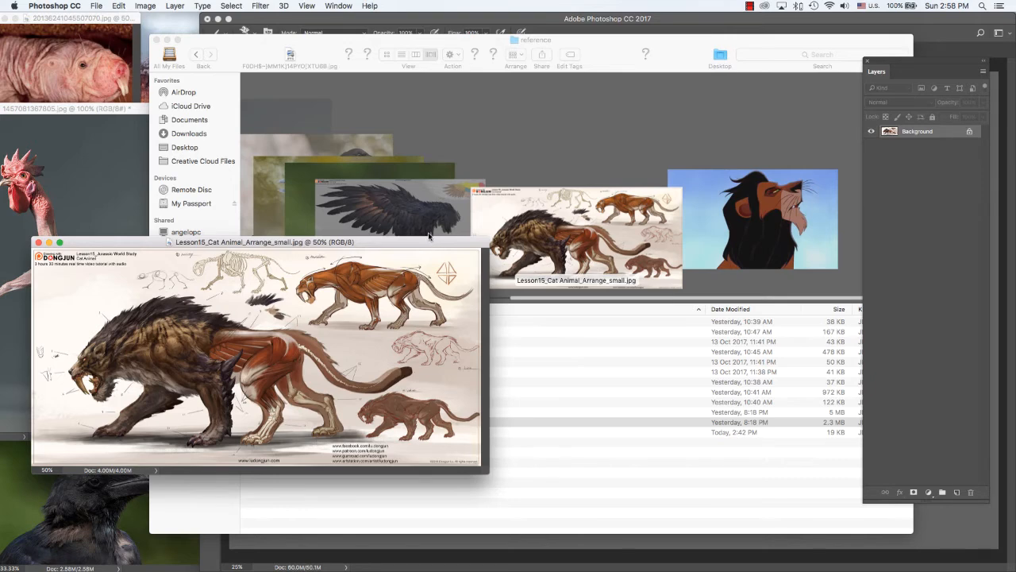
drag(387, 248, 367, 262)
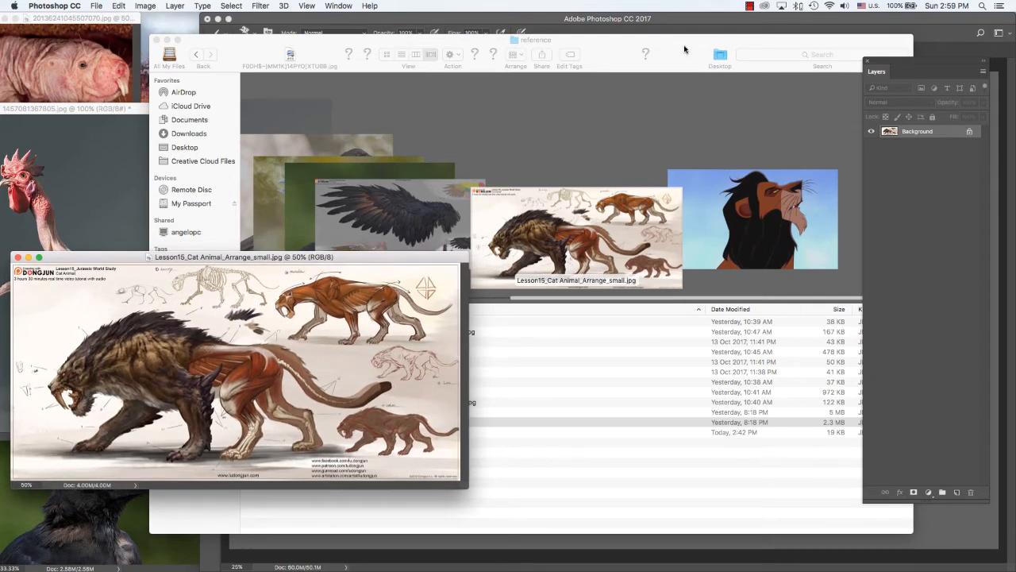
Switch back to Finder and review the reference images from the-lion-king-credit-disney.jpg back to _89502231_raven.jpg.
click(681, 40)
key(Down)
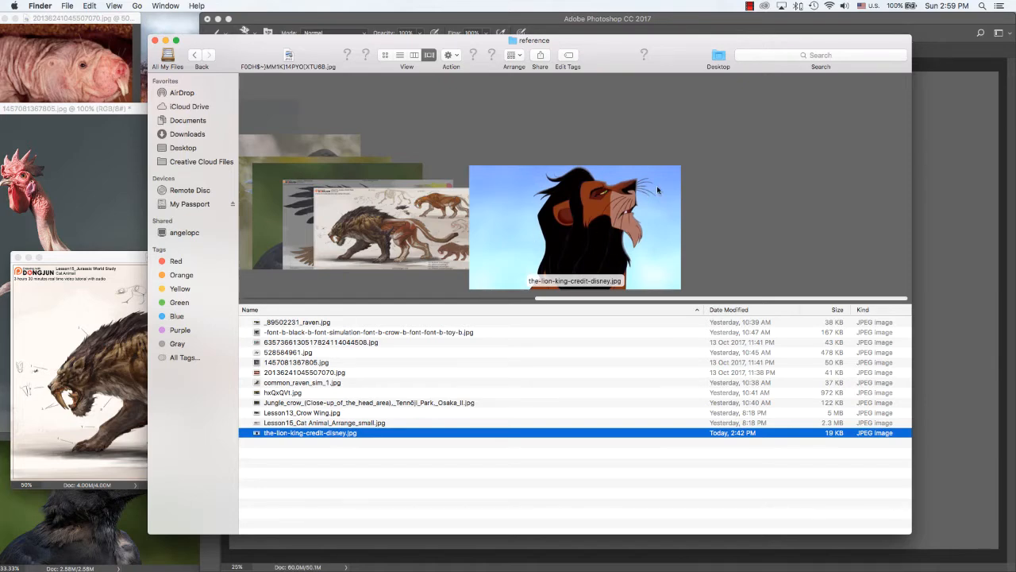
key(Up)
key(Up)
key(Up)
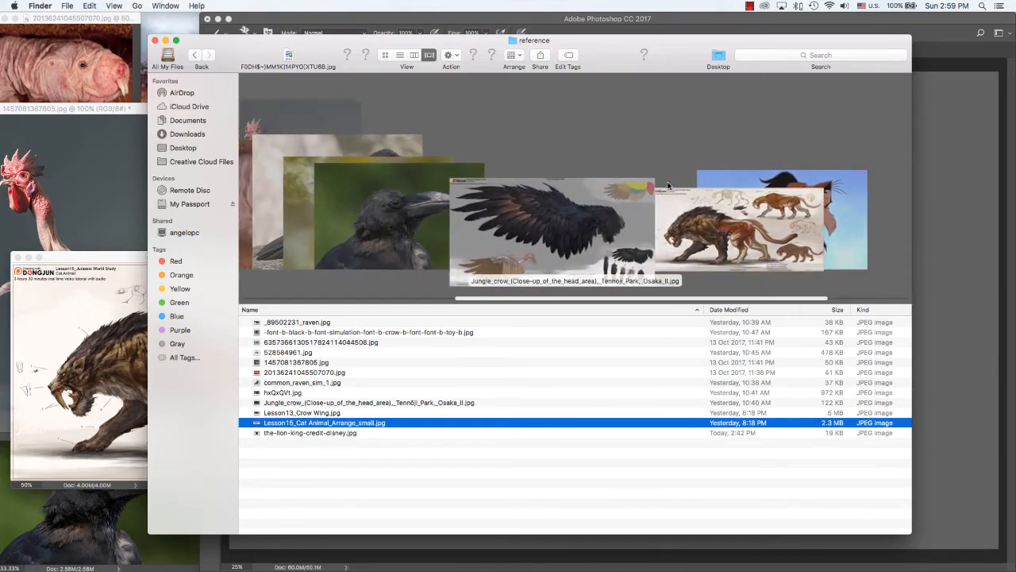
key(Up)
key(Up)
key(Up)
key(Up)
key(Up)
key(Up)
key(Up)
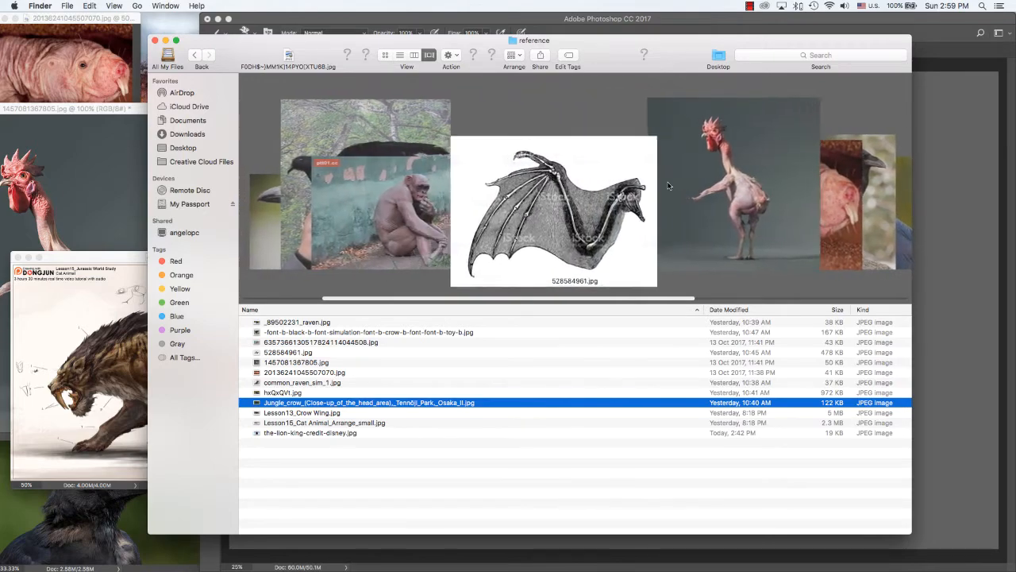
scroll(667, 186, up, 1)
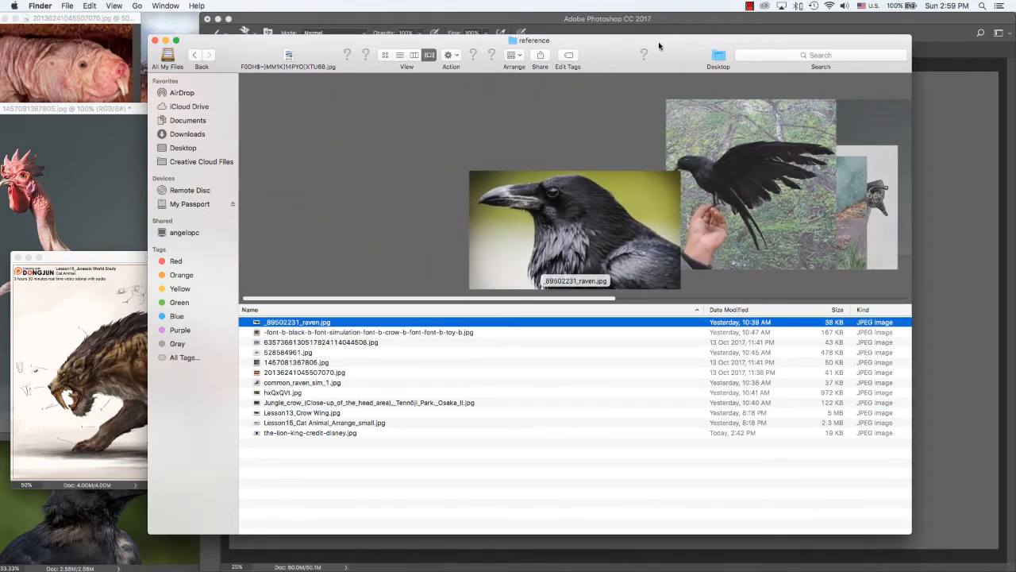
Switch to the Untitled-1 painting in Photoshop, copy the lassoed eye area of the creature's head to a new layer and nudge it down slightly.
drag(658, 42, 733, 146)
click(597, 73)
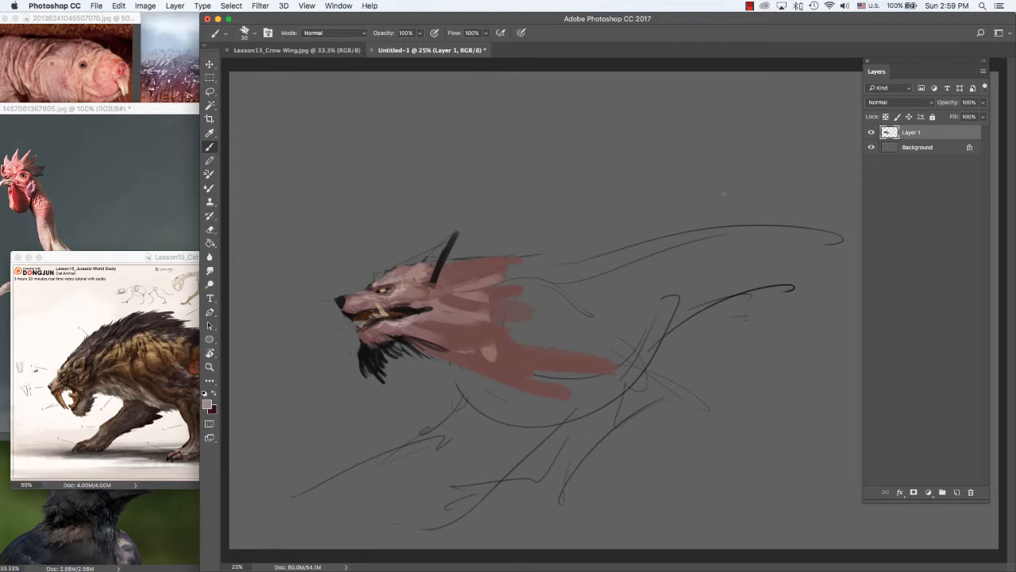
key(l)
drag(401, 279, 402, 282)
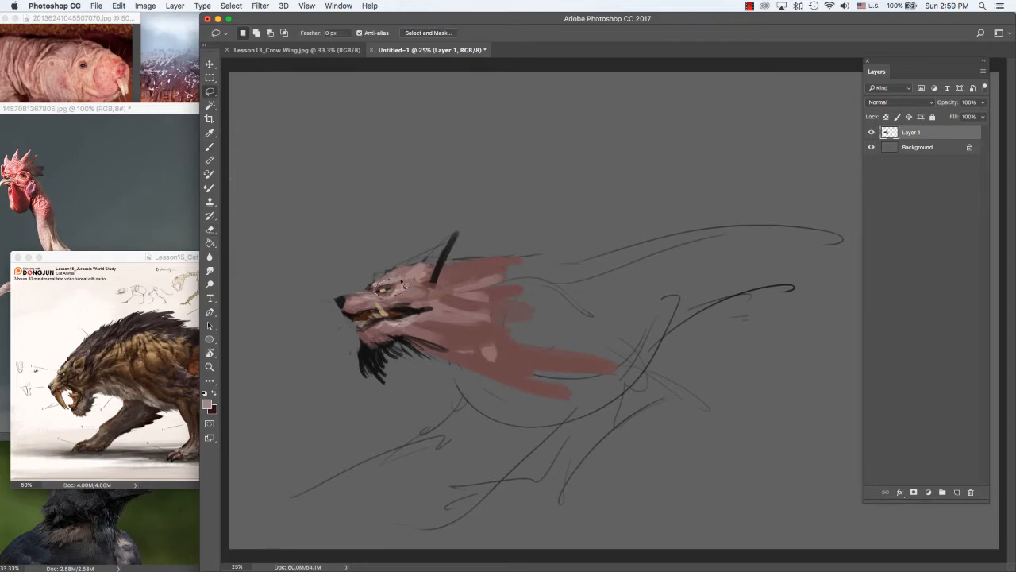
key(v)
key(ctrl+j)
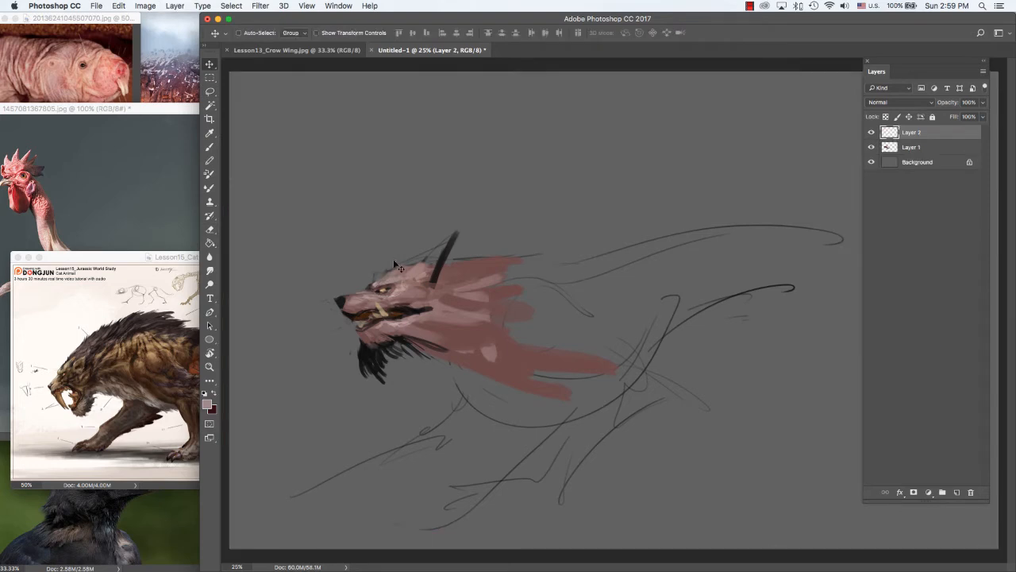
key(Down)
key(Down)
key(Down)
key(Down)
Merge Layer 2 with Layer 1, keeping the Background layer separate.
key(e)
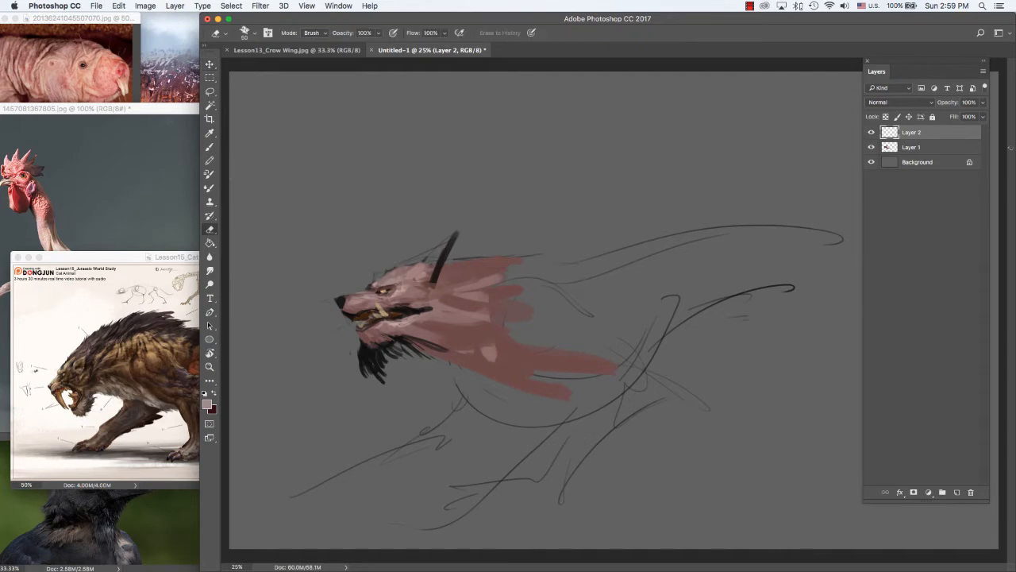
shift+click(934, 147)
right_click(934, 147)
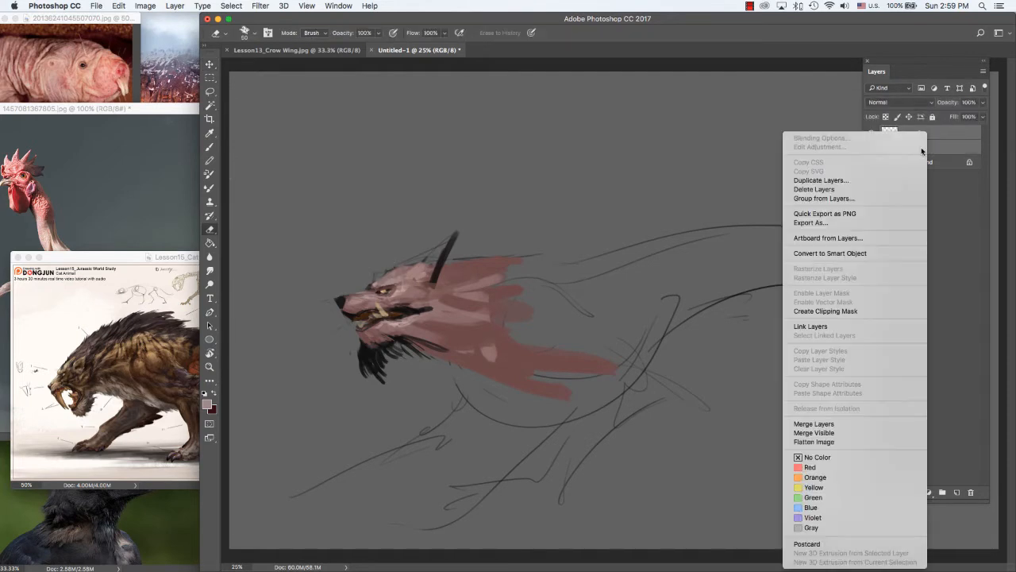
click(853, 422)
Paint over the creature's jaw and cheek behind the mouth with skin tones sampled from the head and neck.
key(b)
alt+click(480, 321)
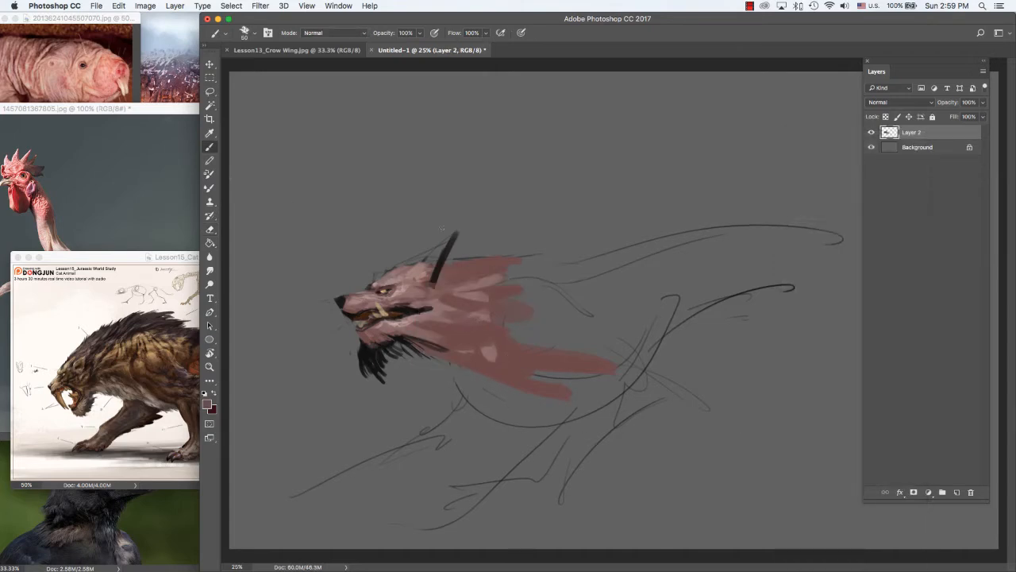
key(e)
key(b)
alt+click(442, 338)
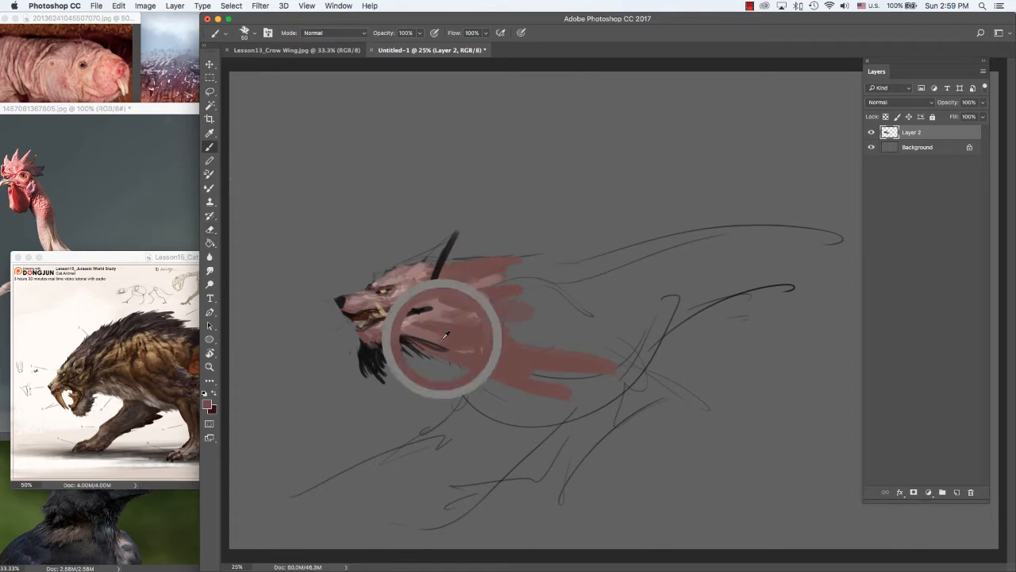
drag(415, 338, 432, 346)
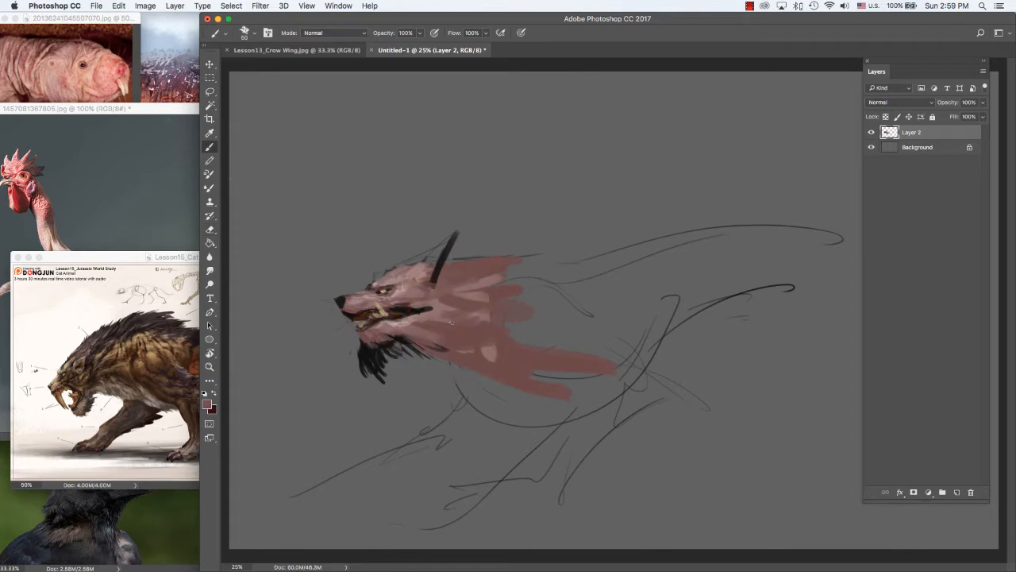
alt+click(441, 316)
drag(443, 319, 421, 326)
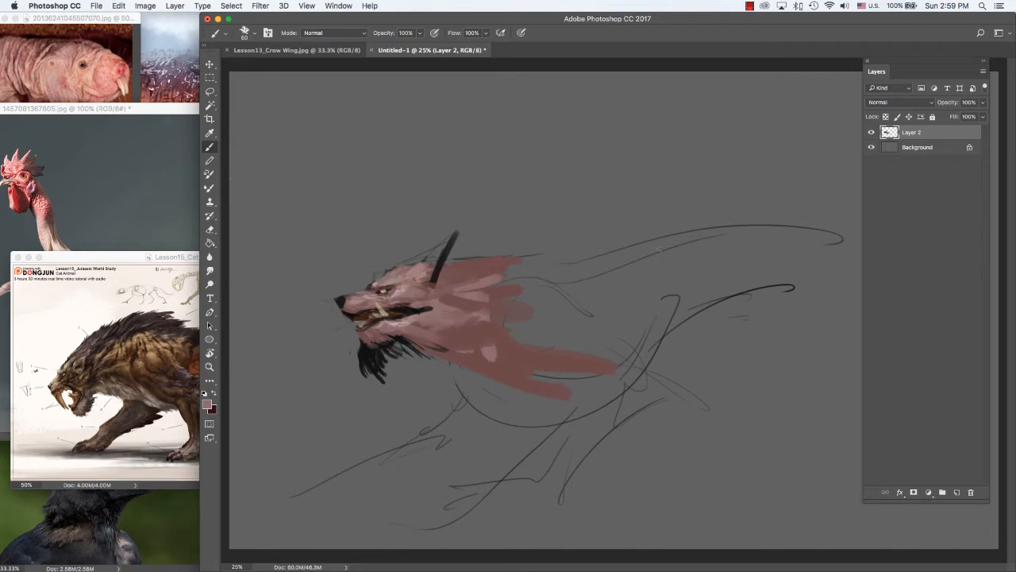
alt+click(475, 320)
Move the plucked chicken reference window slightly higher and return to the creature painting.
click(150, 152)
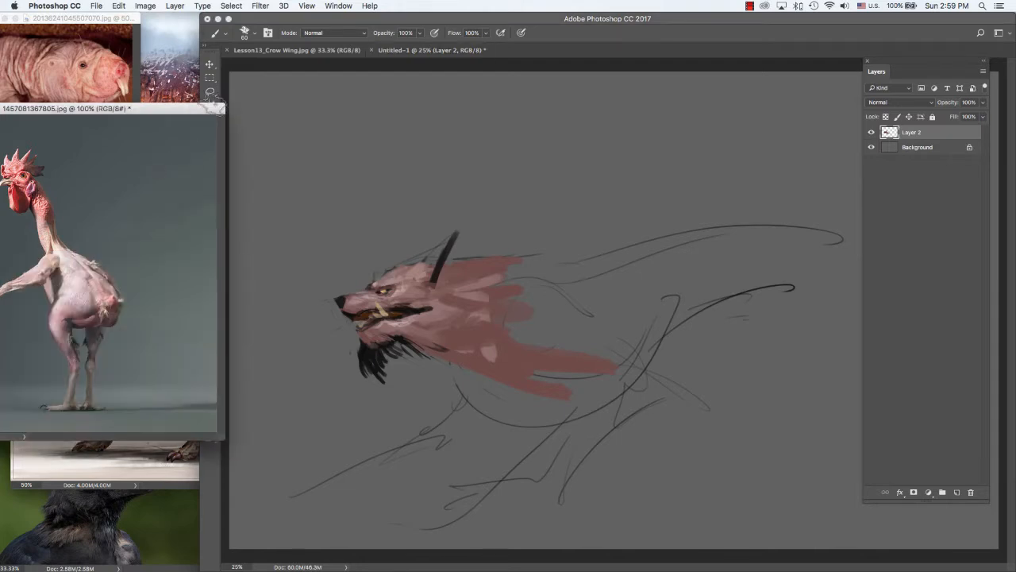
drag(212, 106, 212, 91)
click(459, 142)
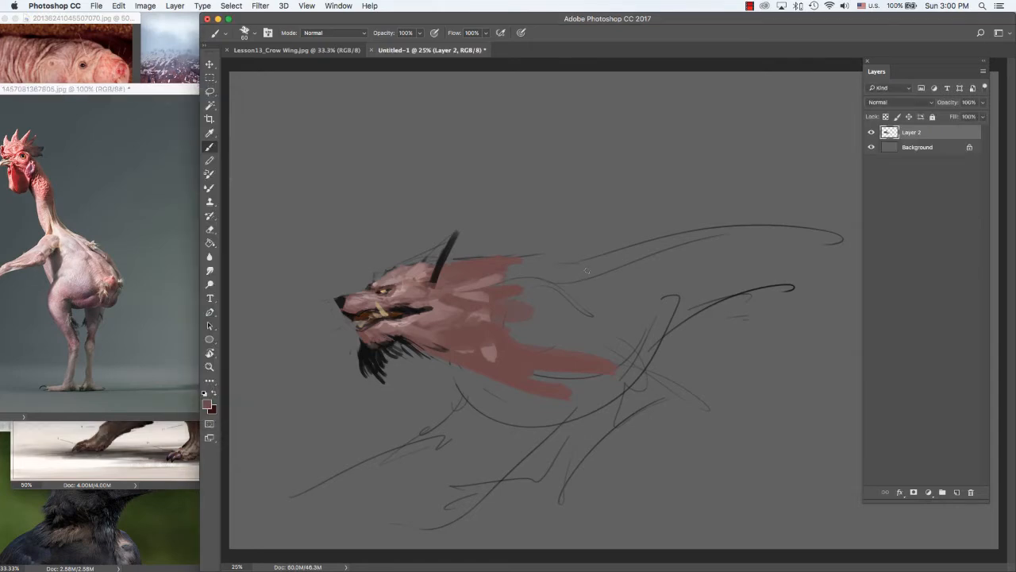
Sample skin tones from the chicken reference and the creature, and paint darker strokes along the lower neck toward the shoulder.
alt+click(444, 314)
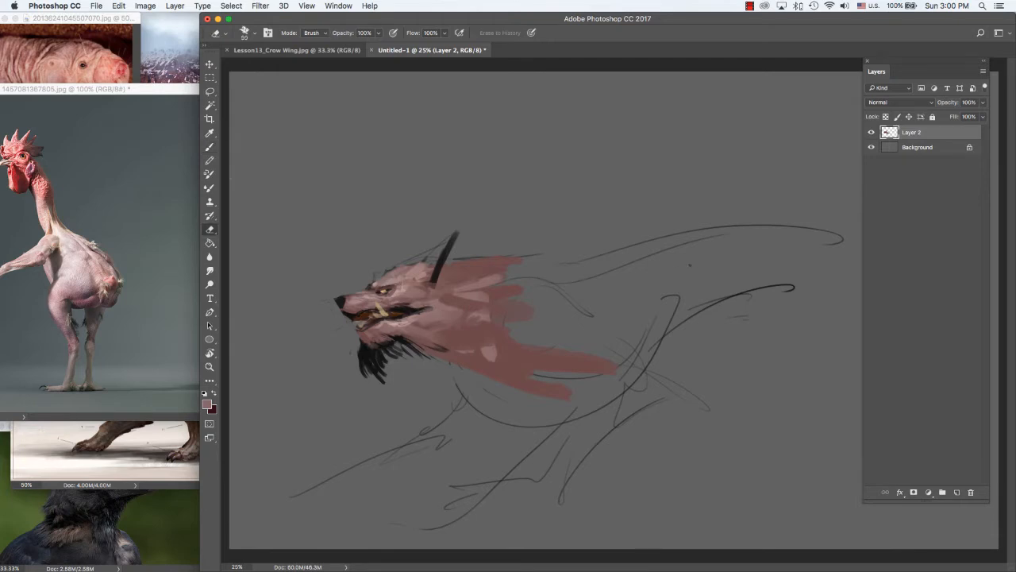
alt+click(91, 296)
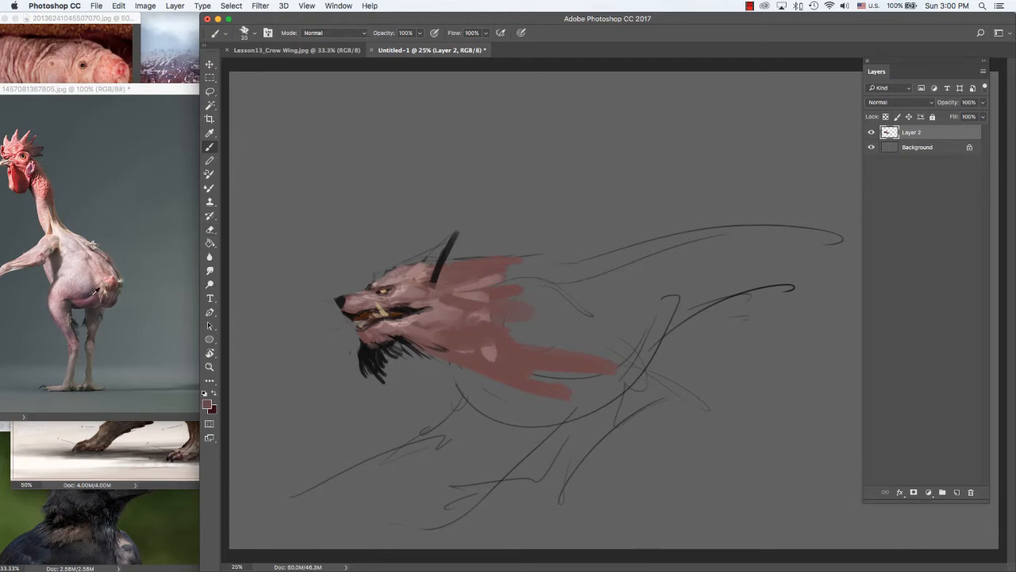
alt+click(60, 285)
alt+click(470, 338)
alt+click(483, 346)
mouse_move(476, 350)
mouse_down()
mouse_move(558, 378)
mouse_move(533, 363)
mouse_move(576, 372)
mouse_move(504, 359)
mouse_move(558, 372)
mouse_move(605, 354)
mouse_up()
key(])
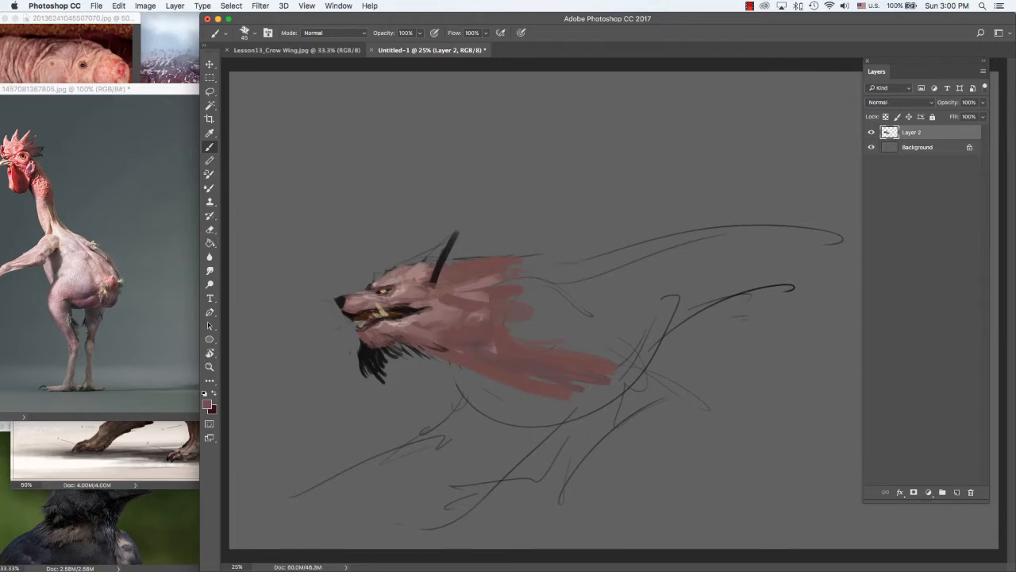
Place the Lesson15_Cat Animal_Arrange_small.jpg window below the chicken's body beside the Lesson26_Rider.psd painting, and return to the painting with its panels shown.
key(F7)
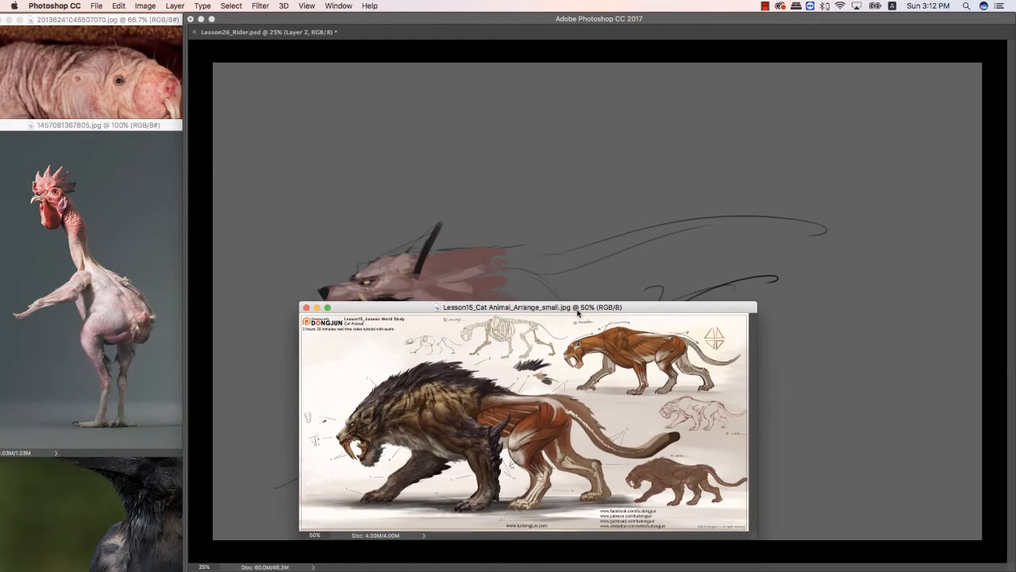
drag(578, 308, 414, 310)
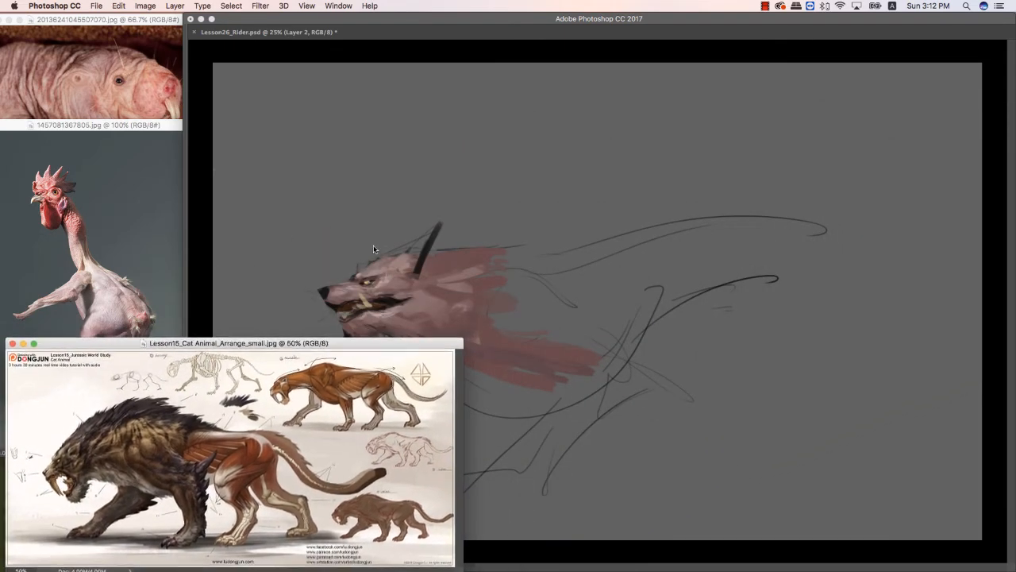
click(412, 216)
key(Tab)
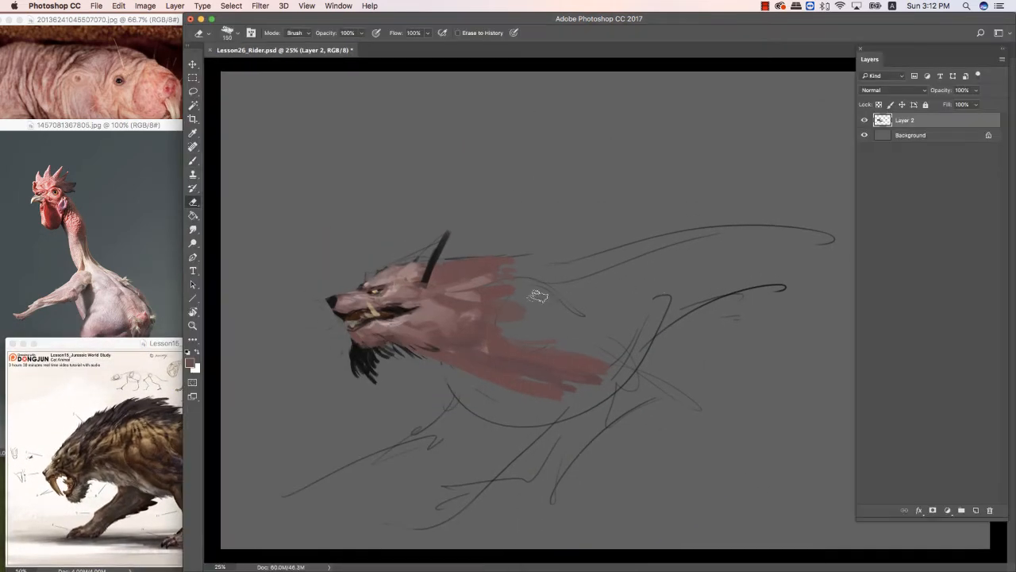
click(158, 349)
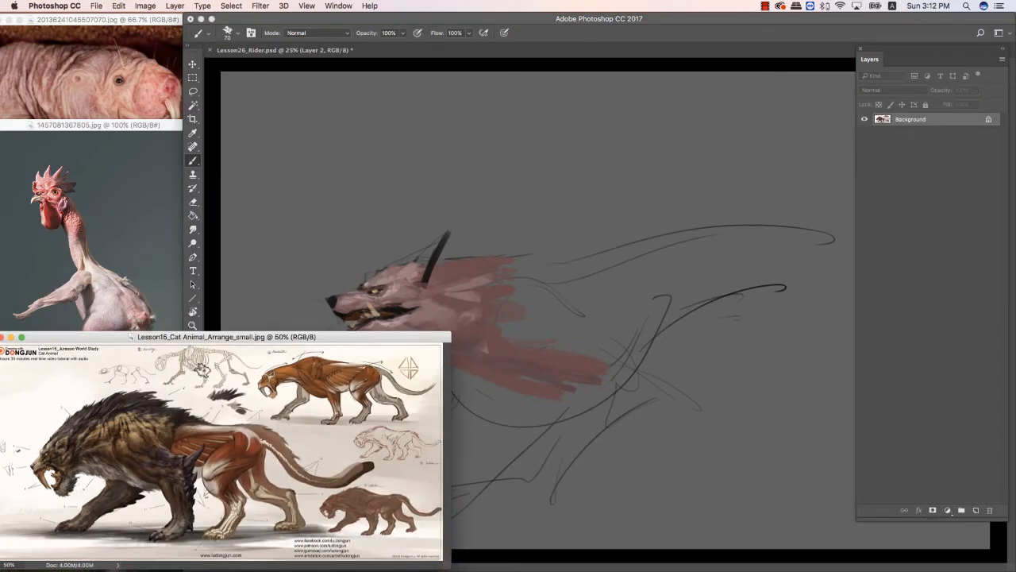
click(577, 314)
key(super+minus)
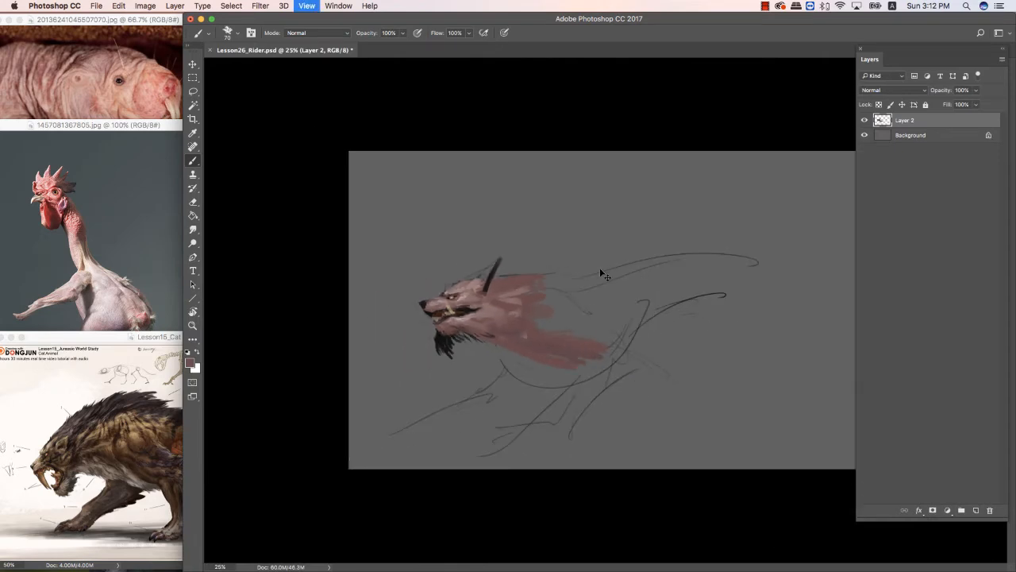
key(super+equal)
key(e)
key(Tab)
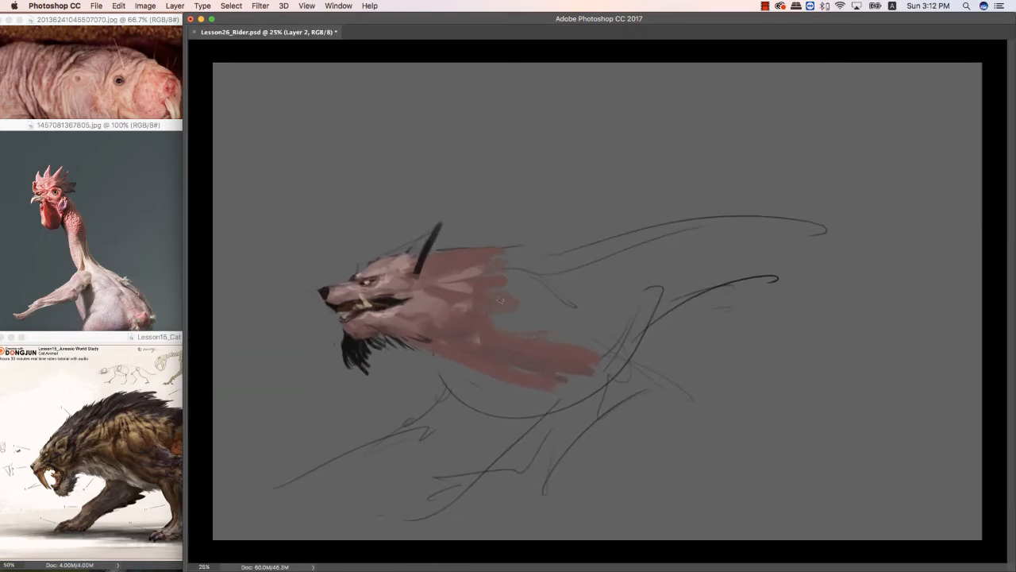
key(Tab)
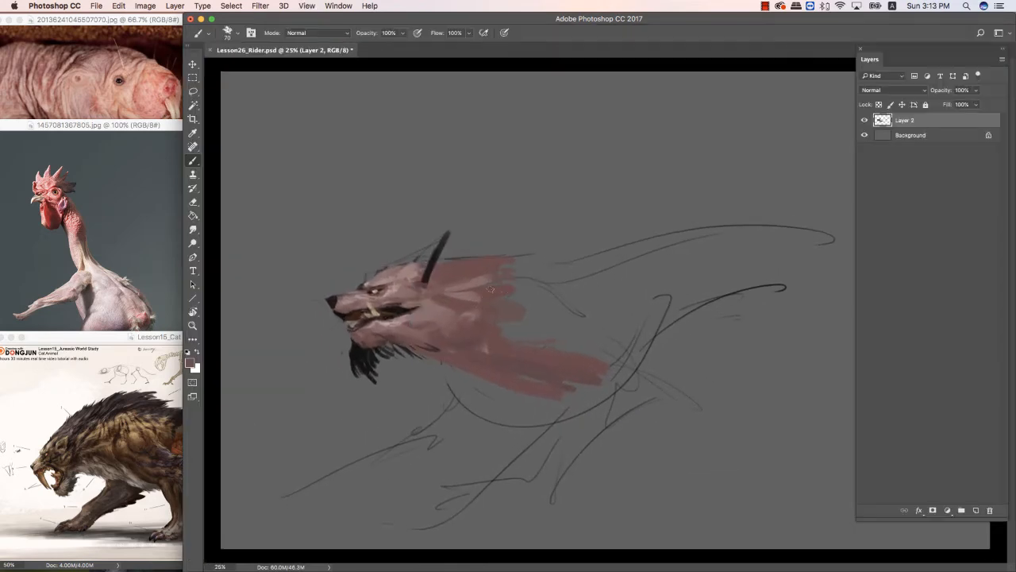
Set the foreground color to dark reddish brown #4d2d2e and paint broad strokes along the creature's lower neck and chest.
key(i)
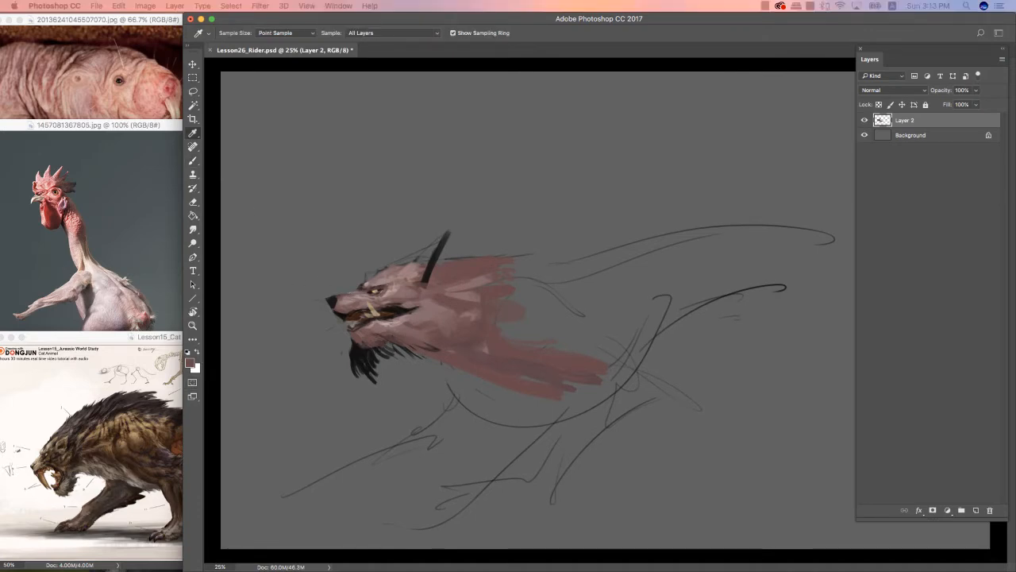
drag(0, 77, 524, 115)
drag(330, 222, 331, 236)
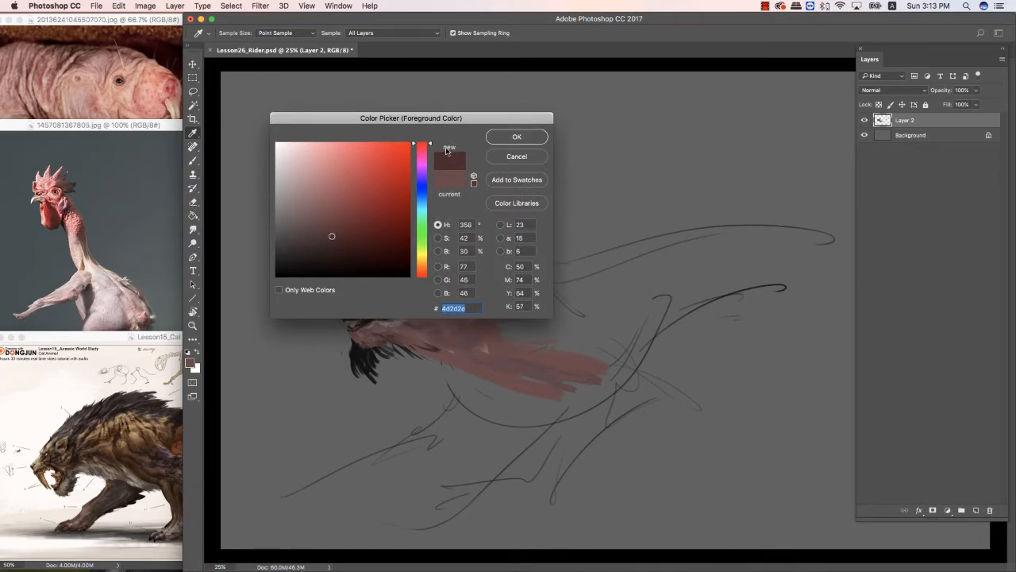
click(523, 139)
key(b)
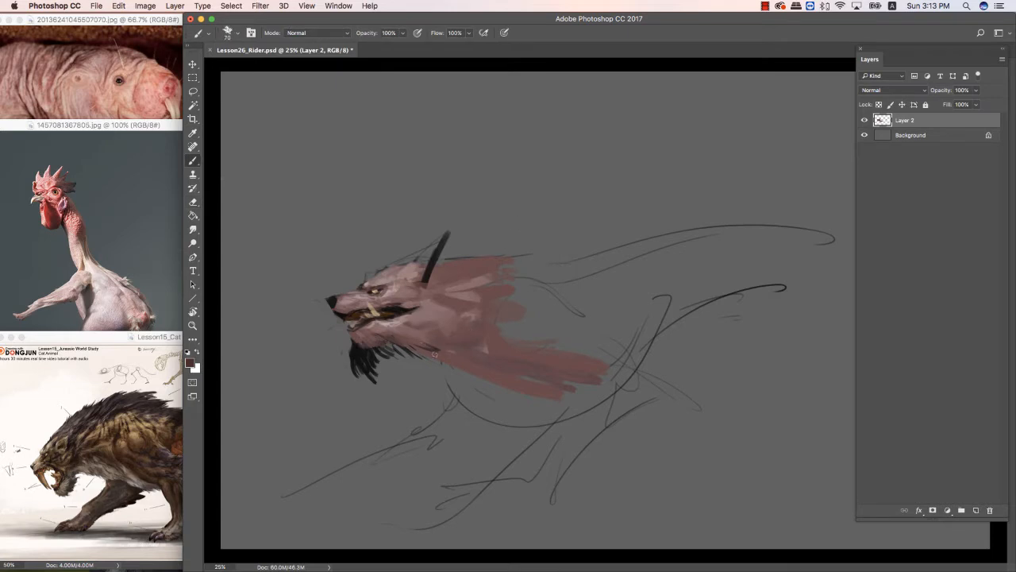
key(bracketleft)
drag(438, 348, 556, 406)
key(bracketright)
key(bracketright)
key(bracketright)
mouse_move(467, 376)
mouse_down()
mouse_move(570, 401)
mouse_move(614, 380)
mouse_up()
key(Tab)
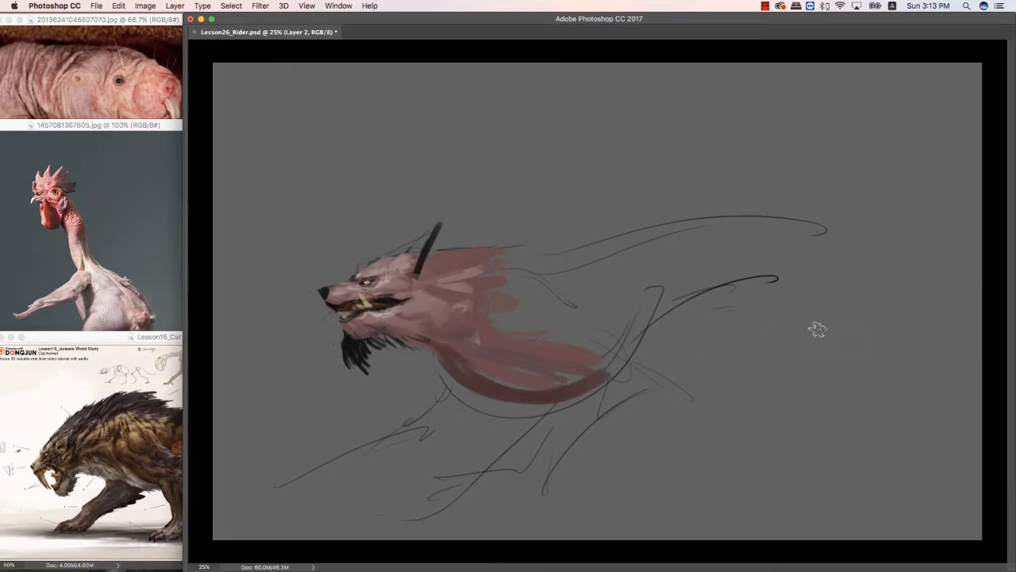
drag(460, 354, 610, 386)
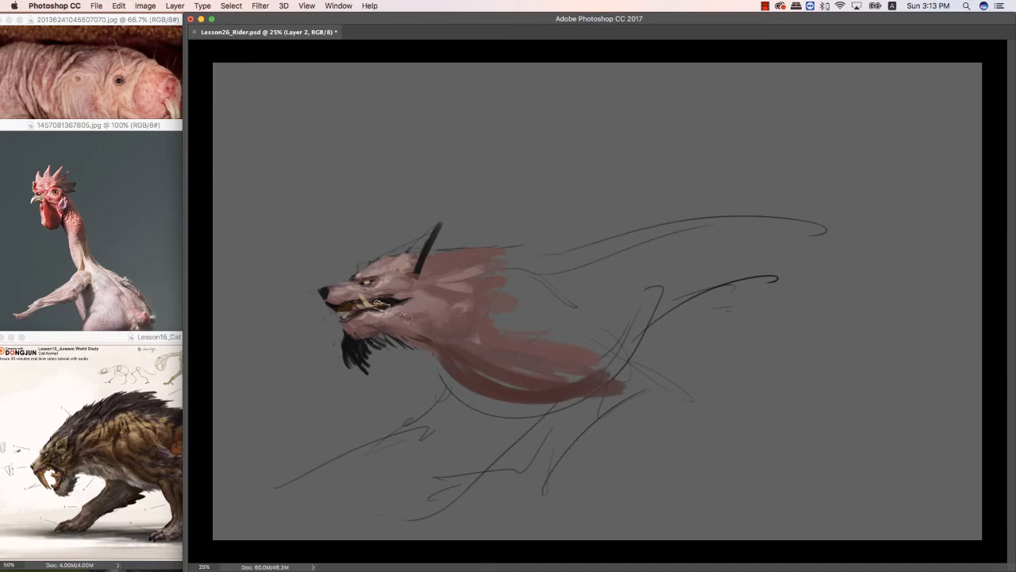
Choose another brush preset and paint the chest underside, the curved shoulder outline and the diagonal bands behind it.
right_click(466, 328)
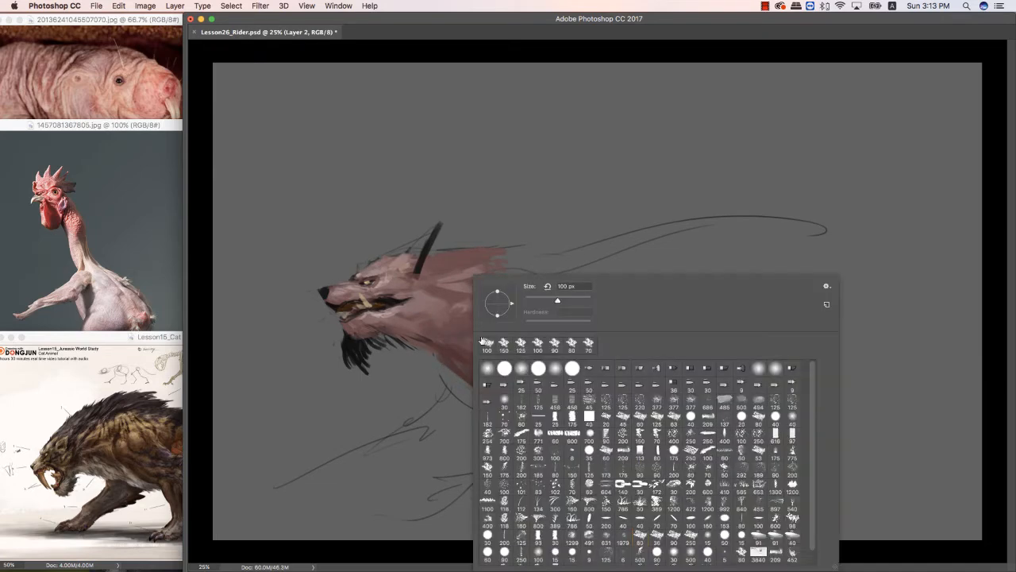
click(816, 553)
click(654, 538)
click(444, 356)
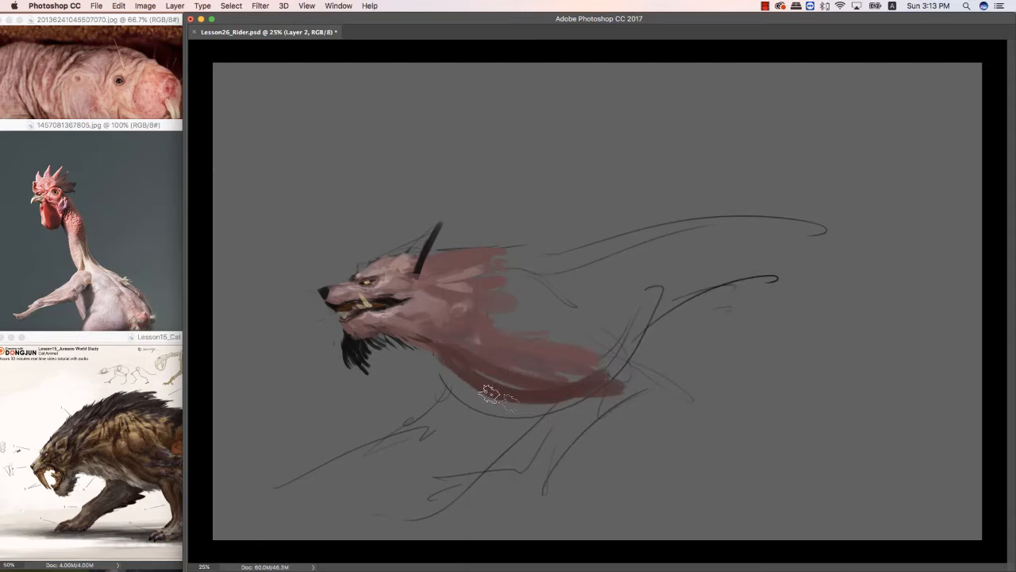
drag(477, 391, 559, 407)
mouse_move(492, 286)
mouse_down()
mouse_move(517, 275)
mouse_move(549, 351)
mouse_up()
mouse_move(542, 278)
mouse_down()
mouse_move(504, 327)
mouse_move(576, 364)
mouse_up()
drag(556, 309, 639, 347)
drag(591, 315, 651, 346)
drag(616, 338, 648, 374)
Block in the near front leg and its foot in reddish brown, and add short strokes beneath the chest.
mouse_move(558, 369)
mouse_down()
mouse_move(589, 376)
mouse_move(542, 465)
mouse_up()
mouse_move(565, 409)
mouse_down()
mouse_move(526, 458)
mouse_move(585, 408)
mouse_move(537, 486)
mouse_move(532, 472)
mouse_move(509, 492)
mouse_move(435, 512)
mouse_up()
mouse_move(481, 486)
mouse_down()
mouse_move(427, 500)
mouse_move(441, 479)
mouse_up()
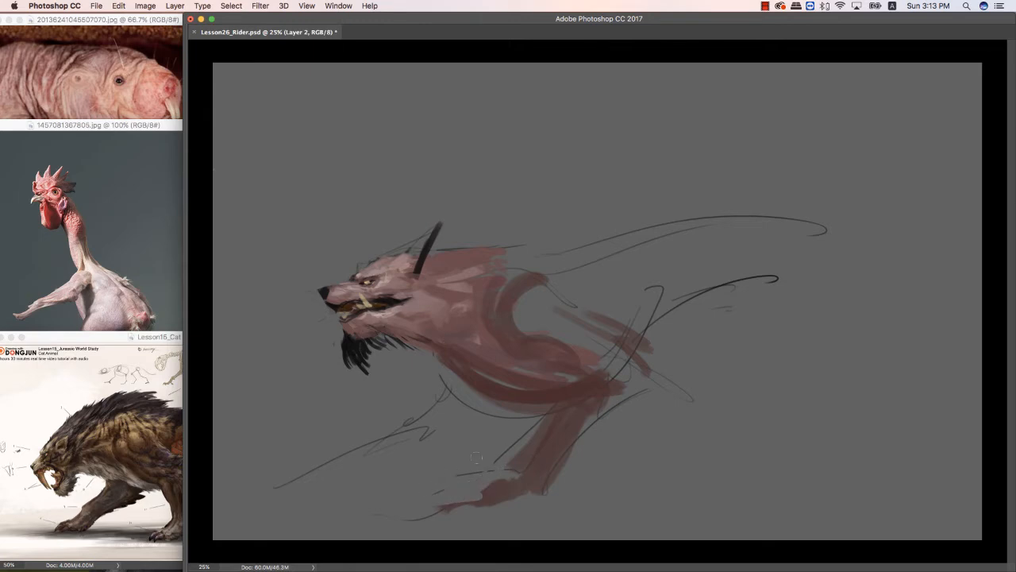
drag(544, 517, 584, 446)
mouse_move(584, 446)
mouse_down()
mouse_move(546, 512)
mouse_move(595, 431)
mouse_move(517, 494)
mouse_move(438, 492)
mouse_move(457, 503)
mouse_move(418, 509)
mouse_up()
mouse_move(499, 482)
mouse_down()
mouse_move(478, 493)
mouse_move(559, 401)
mouse_up()
drag(514, 462, 574, 389)
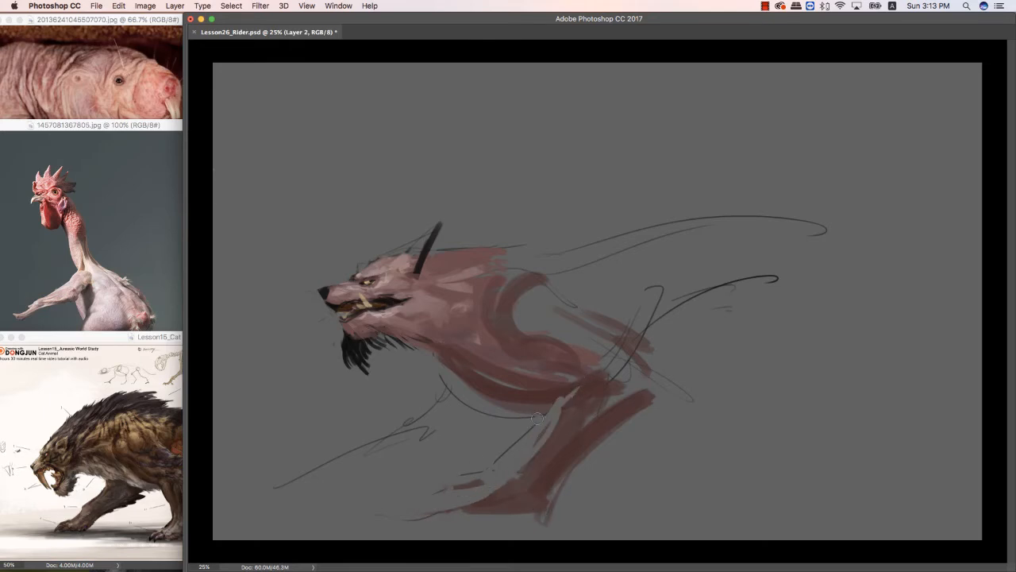
drag(470, 385, 499, 424)
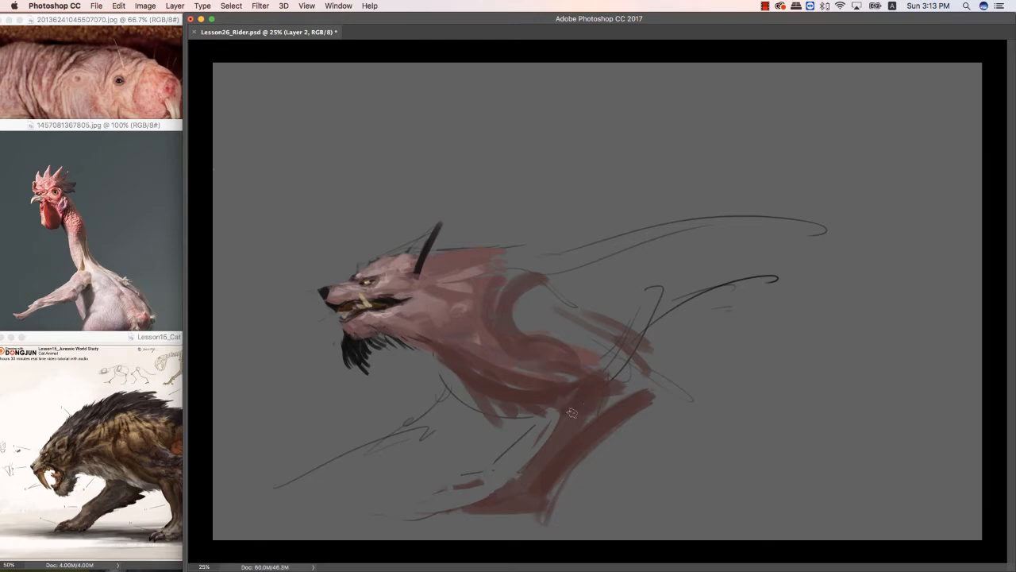
Move the Lesson15_Cat Animal_Arrange_small.jpg window slightly left and down, and return to the creature painting.
click(116, 461)
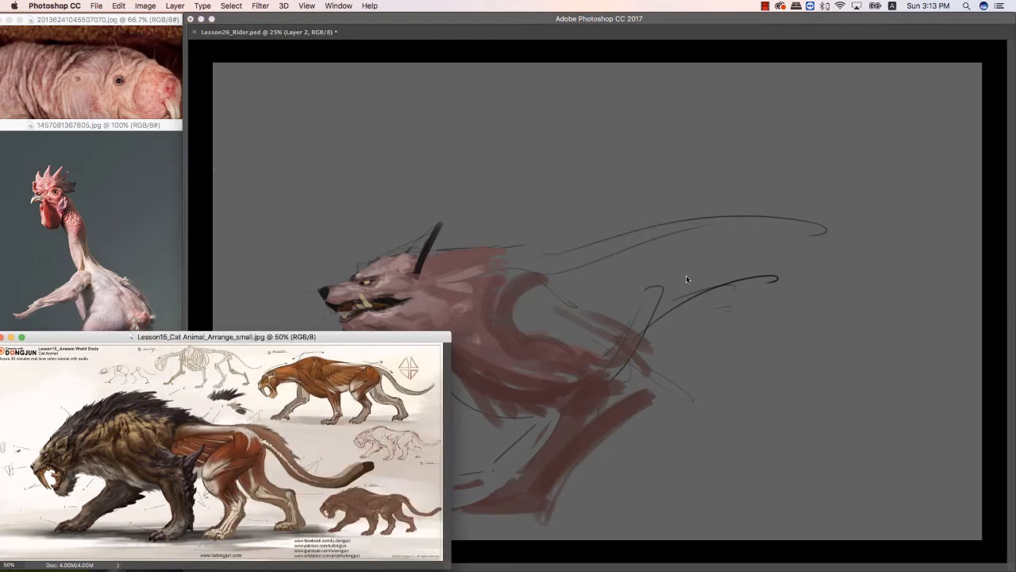
drag(389, 338, 352, 347)
click(440, 332)
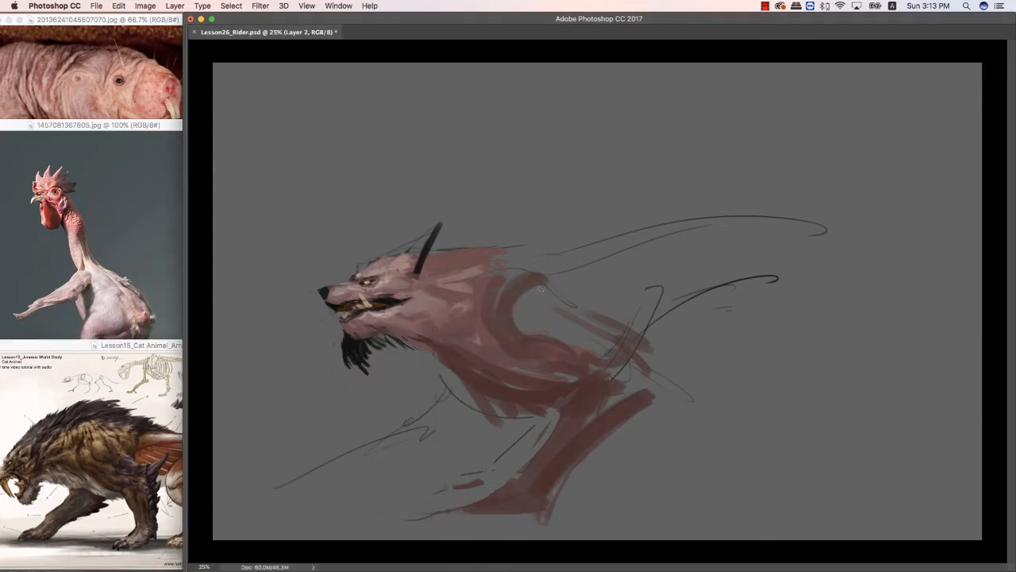
Paint a ring inside the shoulder, shape the front paw's toes, and fill in the elbow after consulting the cat anatomy reference.
mouse_move(540, 289)
mouse_down()
mouse_move(499, 304)
mouse_move(530, 313)
mouse_up()
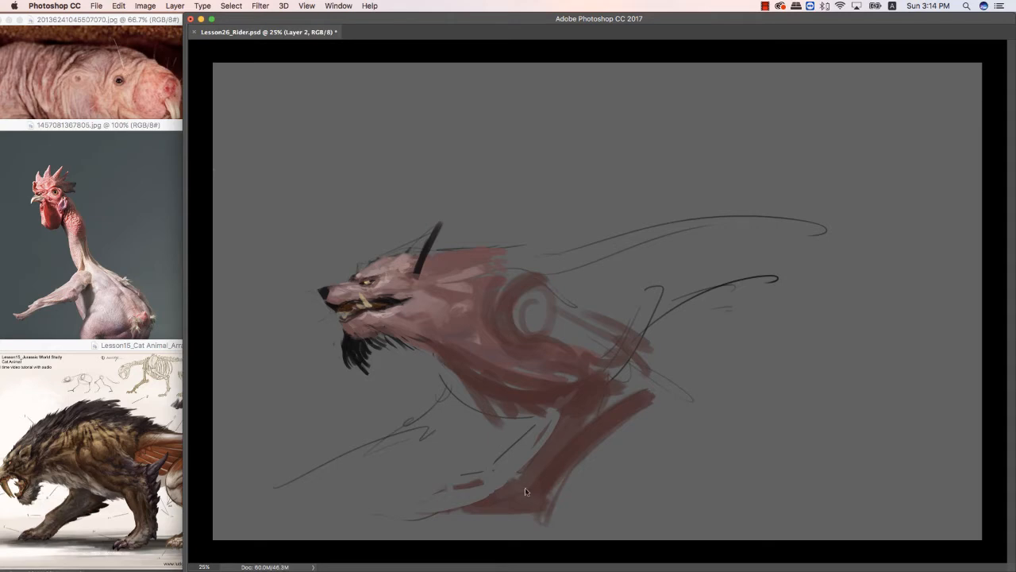
mouse_move(527, 477)
mouse_down()
mouse_move(461, 504)
mouse_move(503, 502)
mouse_move(514, 479)
mouse_move(482, 509)
mouse_move(514, 498)
mouse_move(424, 501)
mouse_move(477, 497)
mouse_move(455, 506)
mouse_move(491, 514)
mouse_up()
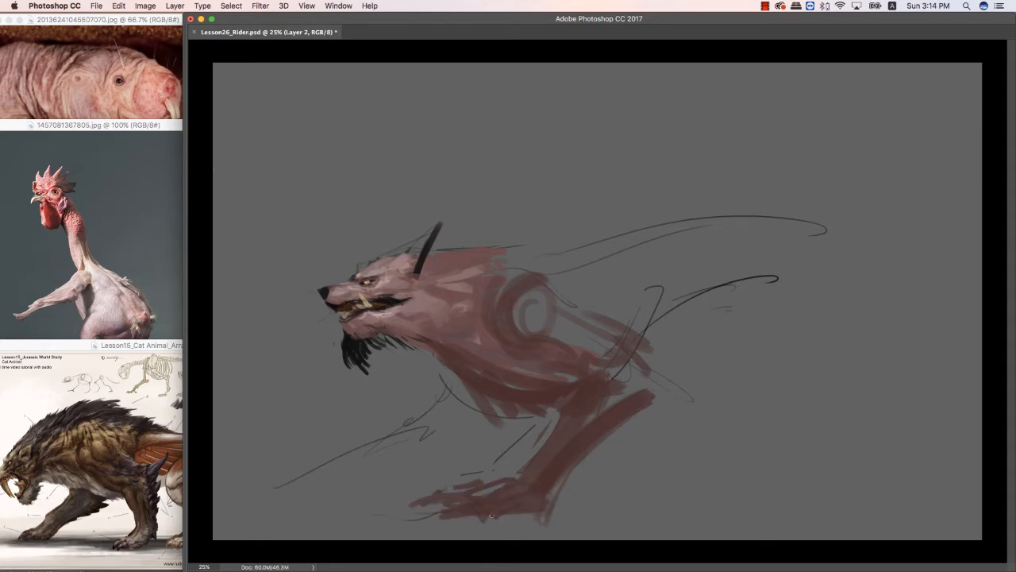
click(102, 499)
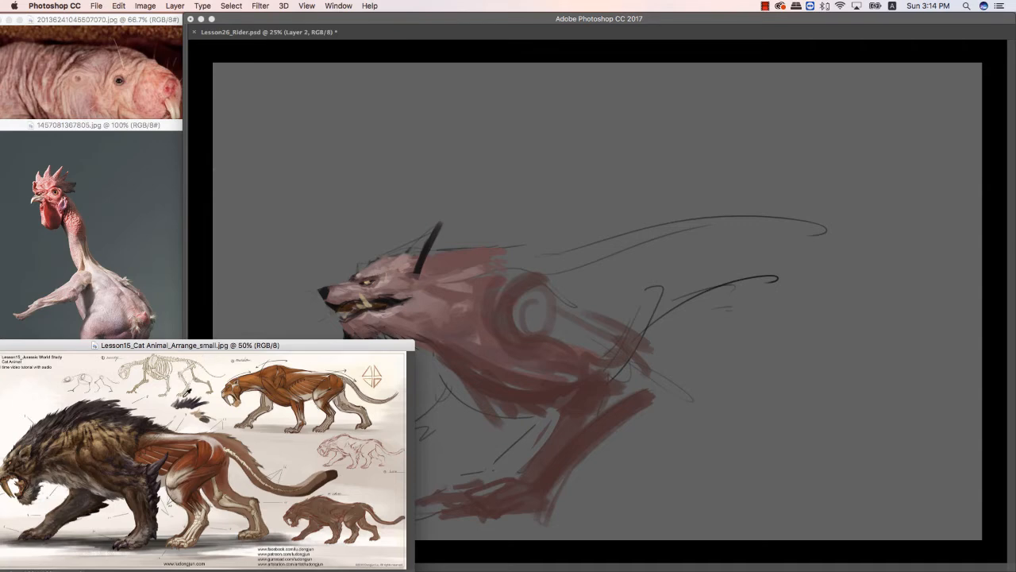
click(577, 389)
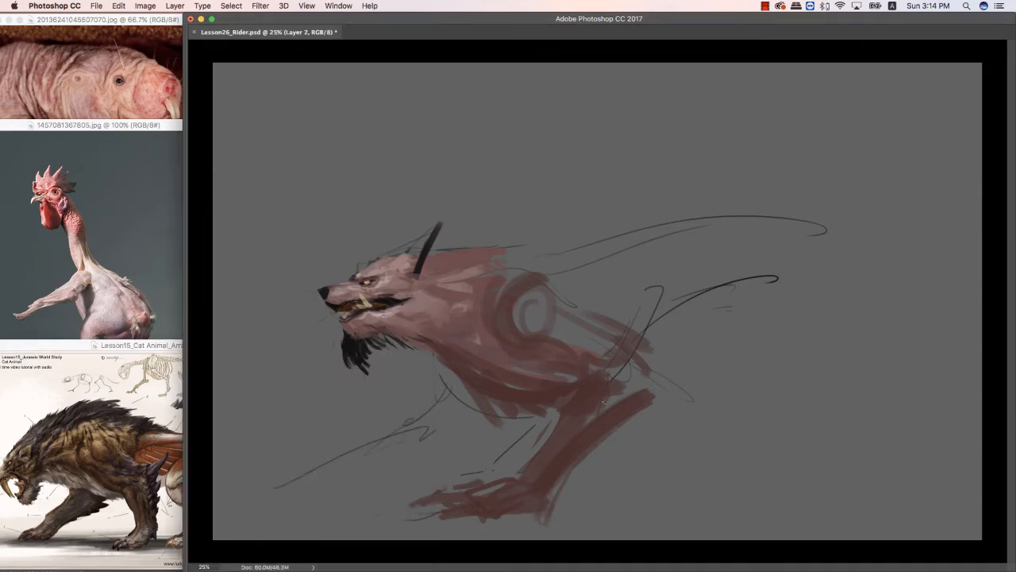
drag(589, 423, 611, 395)
key(Tab)
click(191, 363)
click(347, 266)
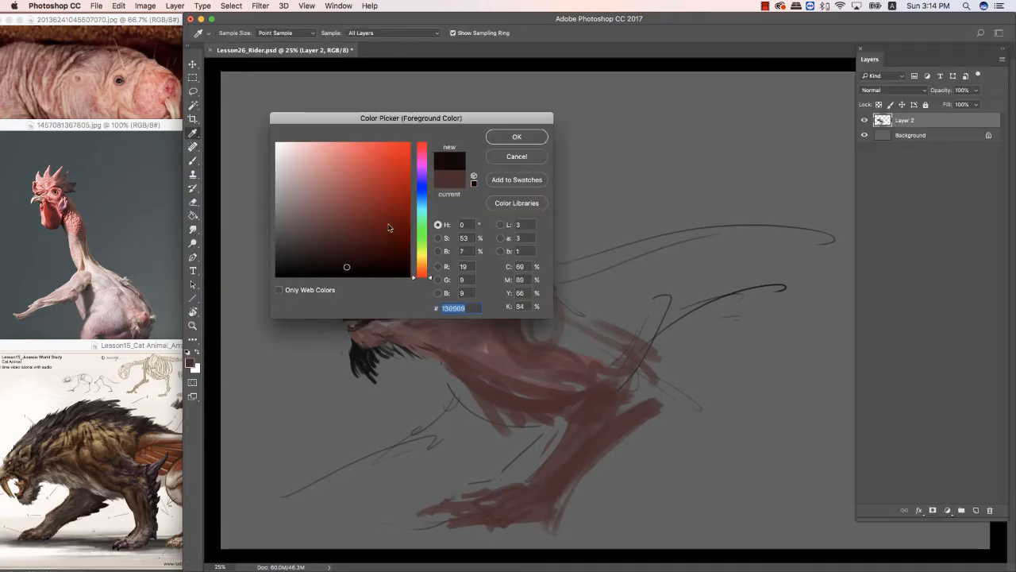
click(527, 139)
key(bracketleft)
key(bracketleft)
key(bracketleft)
key(bracketleft)
key(bracketleft)
key(bracketleft)
drag(496, 382, 505, 398)
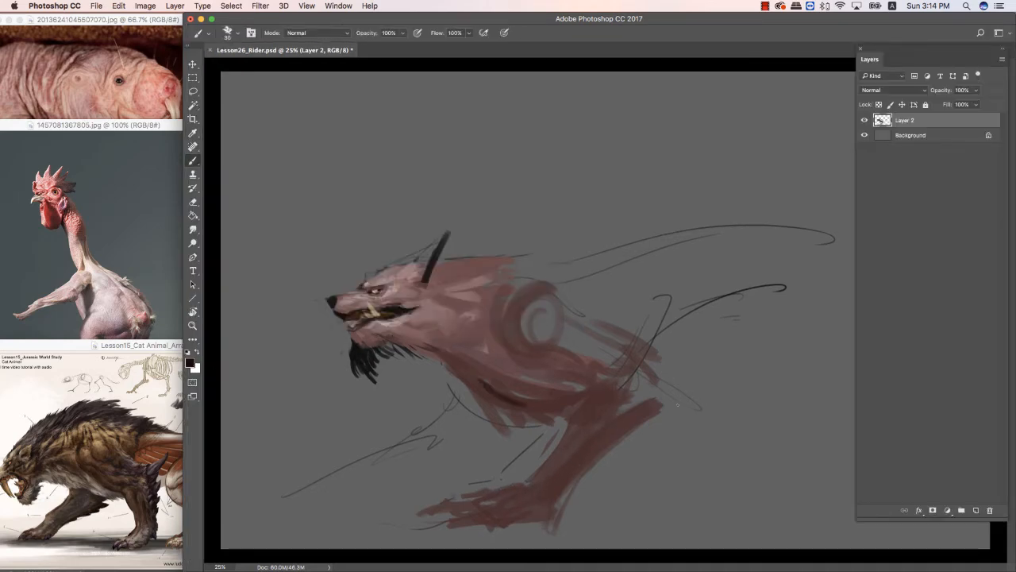
key(super+z)
Reset the colors to default black and sketch curved belly lines sweeping from the elbow back toward the hindquarters.
key(d)
key(super+minus)
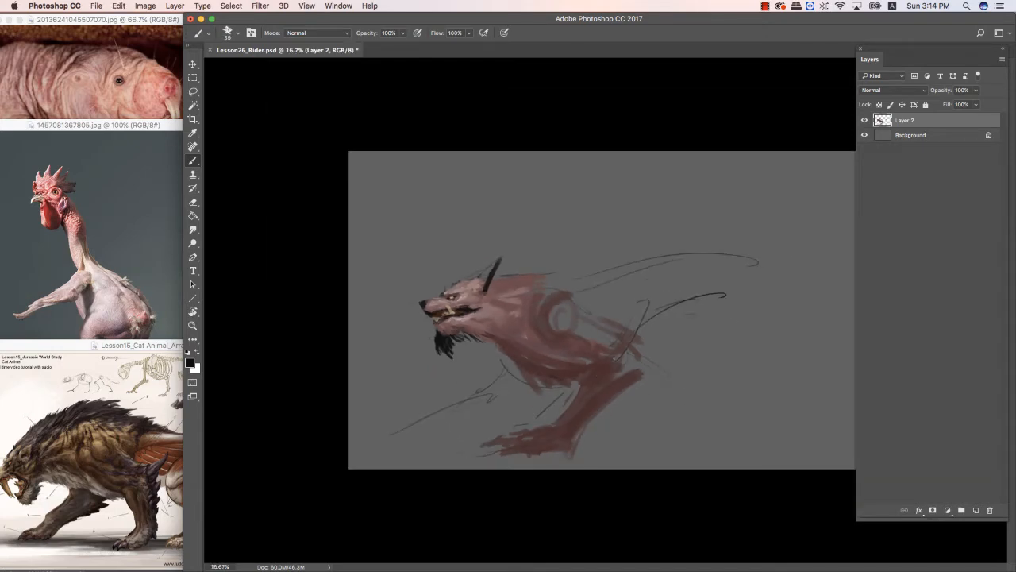
mouse_move(634, 333)
mouse_down()
mouse_move(624, 358)
mouse_move(750, 303)
mouse_move(779, 317)
mouse_move(722, 302)
mouse_move(740, 309)
mouse_up()
key(Tab)
key(super+plus)
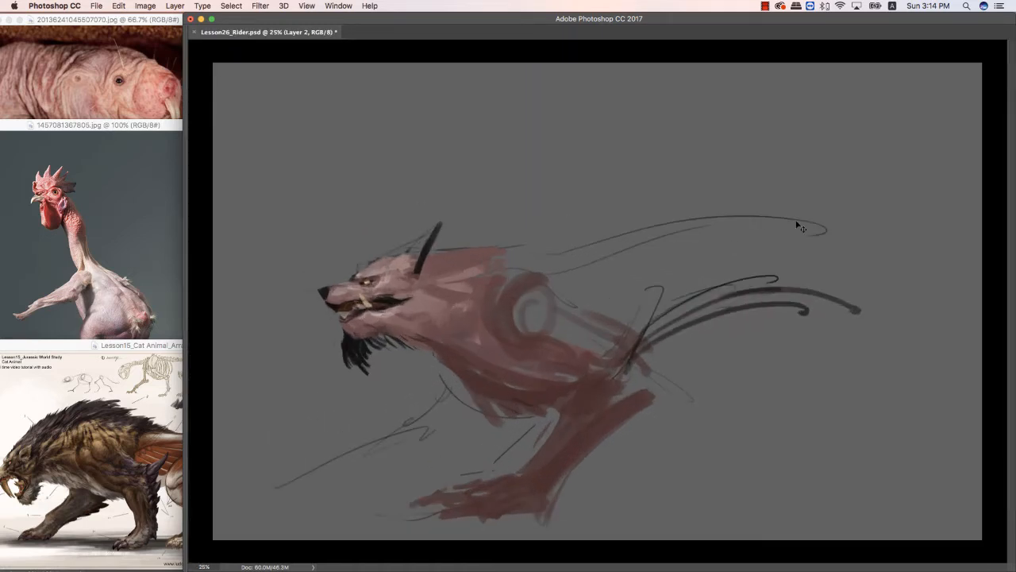
key(super+minus)
key(Tab)
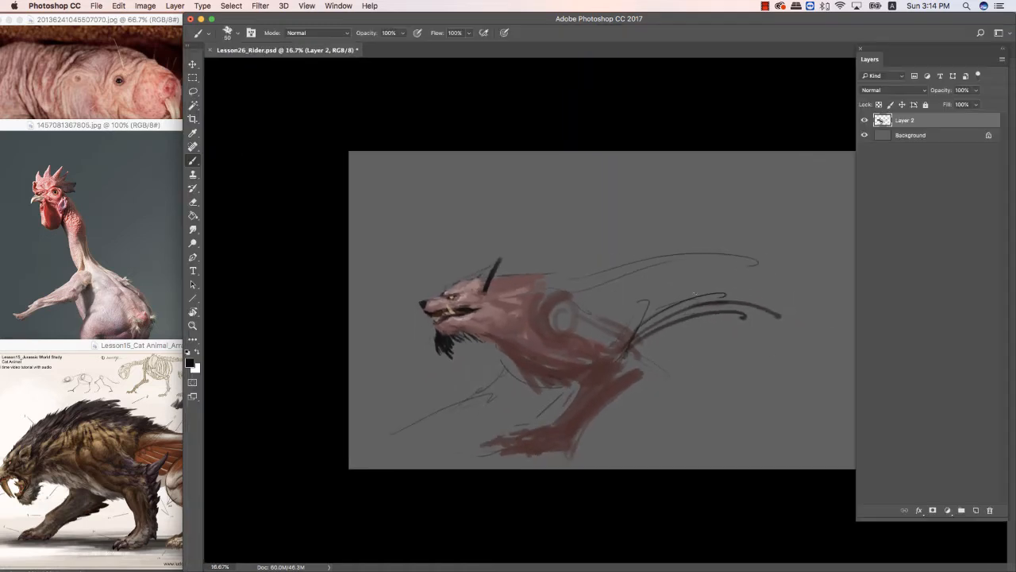
Sketch the rounded hip and thigh contours at the rear, erasing parts of the lines that cross them.
mouse_move(702, 299)
mouse_down()
mouse_move(681, 351)
mouse_move(709, 362)
mouse_up()
key(e)
mouse_move(713, 274)
mouse_down()
mouse_move(676, 346)
mouse_move(677, 333)
mouse_up()
mouse_move(702, 276)
mouse_down()
mouse_move(674, 345)
mouse_move(707, 303)
mouse_up()
key(b)
mouse_move(713, 255)
mouse_down()
mouse_move(724, 341)
mouse_move(728, 329)
mouse_up()
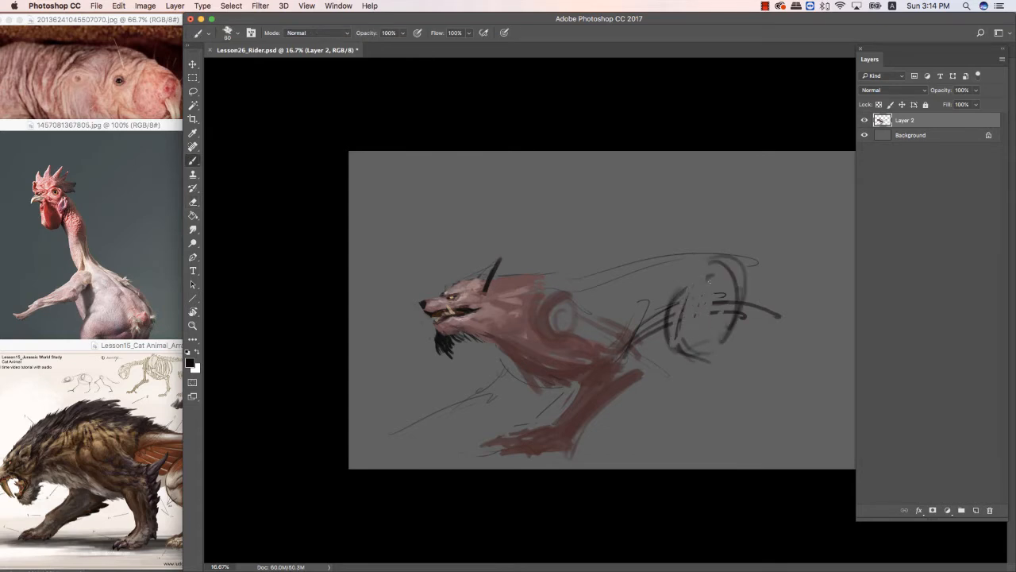
drag(709, 281, 708, 344)
Sketch the near hind leg's thigh, hock, lower leg and foot in black.
mouse_move(710, 273)
mouse_down()
mouse_move(682, 375)
mouse_move(675, 354)
mouse_move(788, 366)
mouse_up()
drag(710, 298, 689, 351)
mouse_move(689, 349)
mouse_down()
mouse_move(781, 356)
mouse_move(719, 446)
mouse_up()
mouse_move(767, 351)
mouse_down()
mouse_move(707, 442)
mouse_move(726, 416)
mouse_move(705, 431)
mouse_move(700, 448)
mouse_move(738, 445)
mouse_up()
mouse_move(683, 351)
mouse_down()
mouse_move(706, 376)
mouse_move(718, 369)
mouse_up()
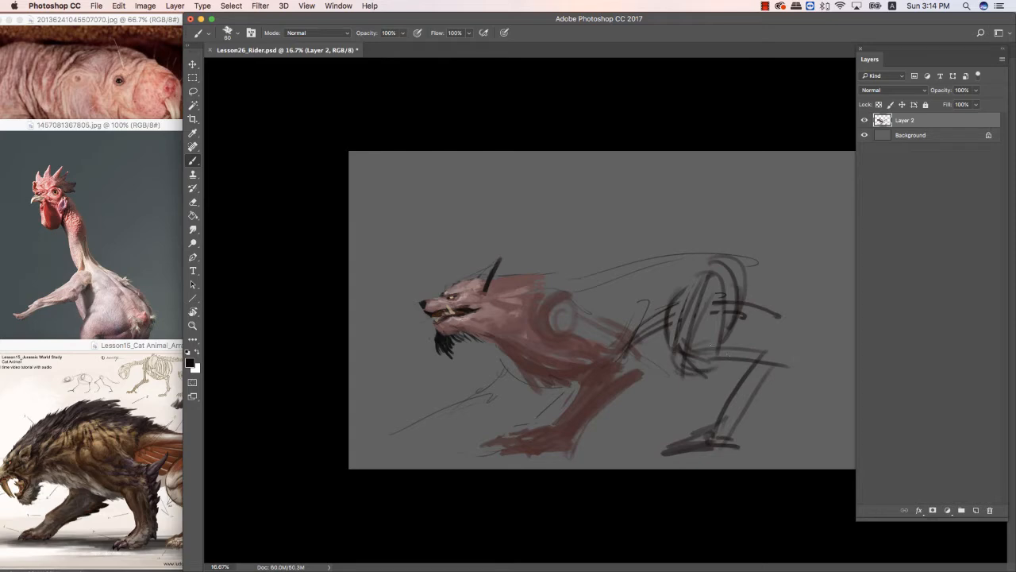
Thicken the near hind leg and define its paw, alternating between painting and erasing.
mouse_move(736, 320)
mouse_down()
mouse_move(732, 367)
mouse_move(762, 373)
mouse_move(721, 380)
mouse_move(703, 429)
mouse_move(648, 454)
mouse_move(696, 442)
mouse_move(659, 446)
mouse_up()
key(e)
key(b)
mouse_move(691, 450)
mouse_down()
mouse_move(705, 438)
mouse_move(686, 454)
mouse_move(670, 448)
mouse_move(713, 448)
mouse_up()
key(e)
key(b)
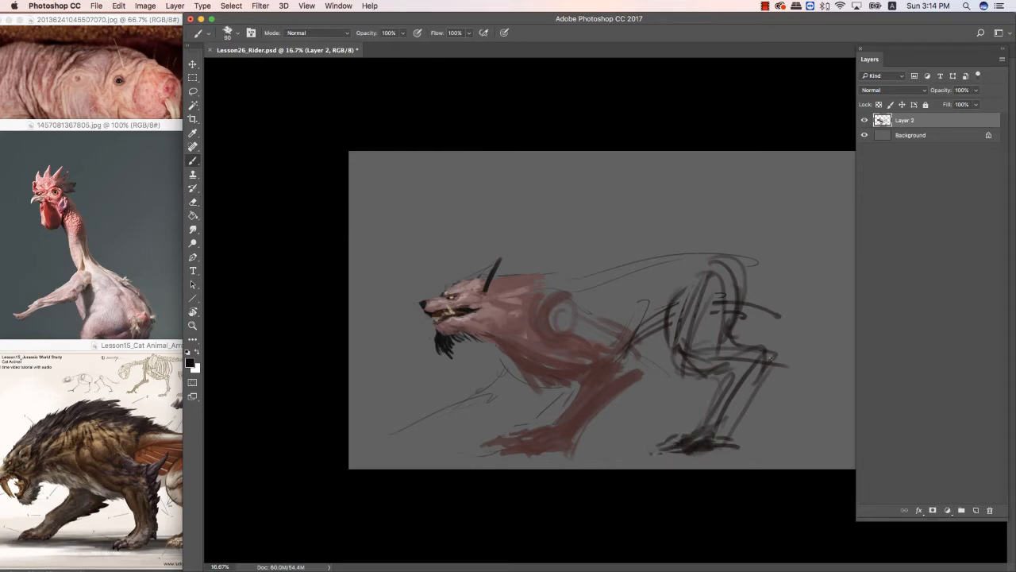
Redraw the rear and front edges of the lower hind leg and trim stray strokes around its paw.
drag(770, 357, 742, 440)
key(e)
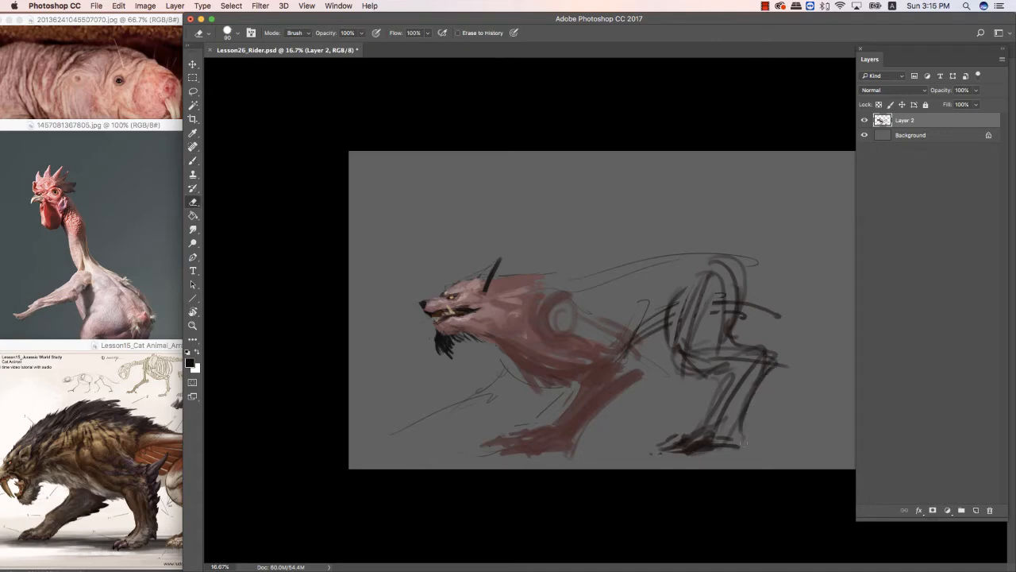
key(b)
drag(745, 397, 731, 435)
mouse_move(721, 389)
mouse_down()
mouse_move(703, 429)
mouse_move(667, 445)
mouse_up()
key(e)
key(b)
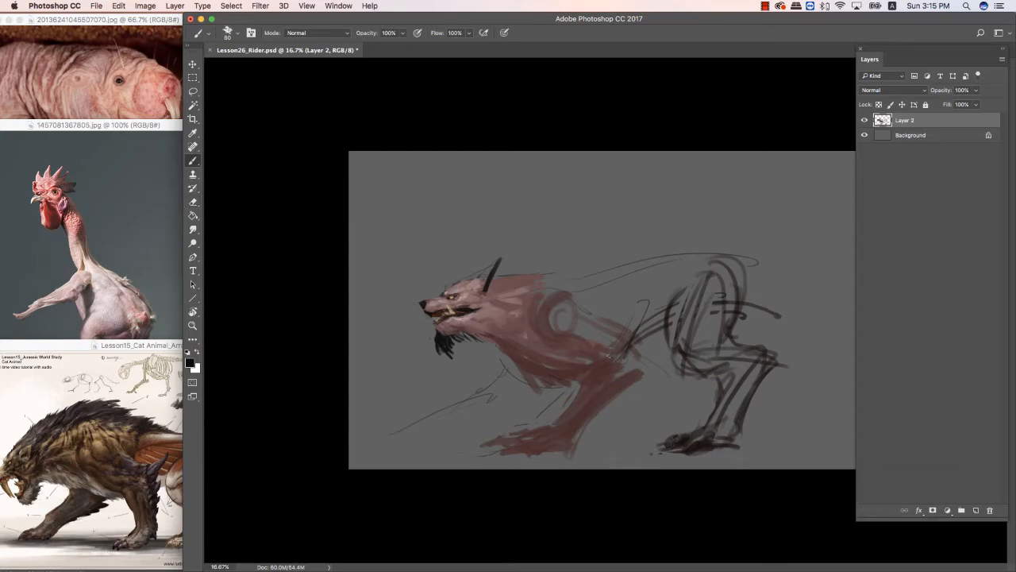
key(e)
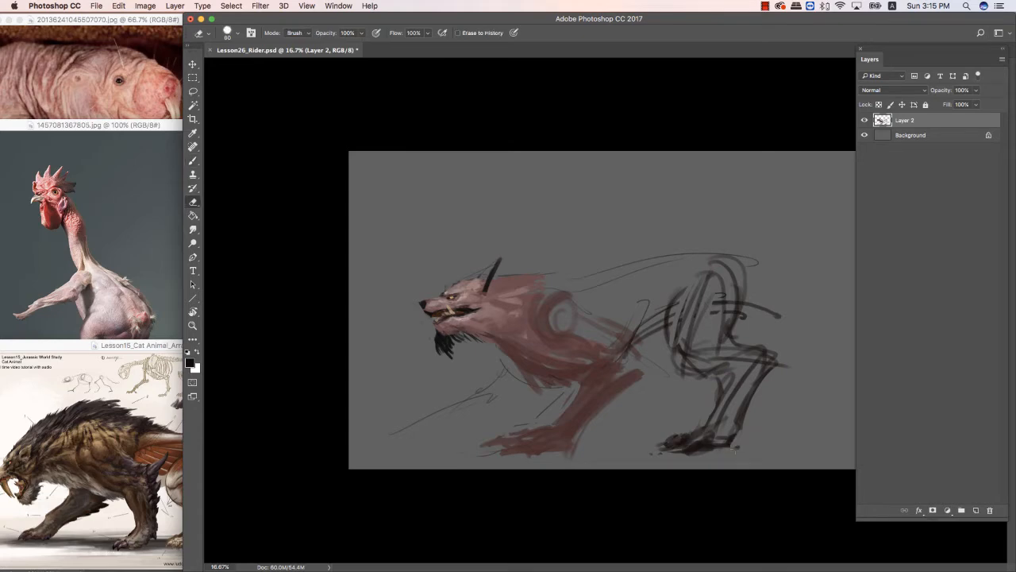
drag(674, 438, 676, 434)
Darken the near hind leg from thigh to paw and clean up its contours with the eraser.
key(b)
mouse_move(679, 322)
mouse_down()
mouse_move(692, 372)
mouse_move(718, 396)
mouse_move(728, 384)
mouse_move(711, 422)
mouse_up()
key(e)
key(b)
key(e)
key(b)
drag(725, 373, 724, 391)
Reinforce the belly line and sketch the far hind leg with its paw behind the near one.
drag(641, 338, 664, 329)
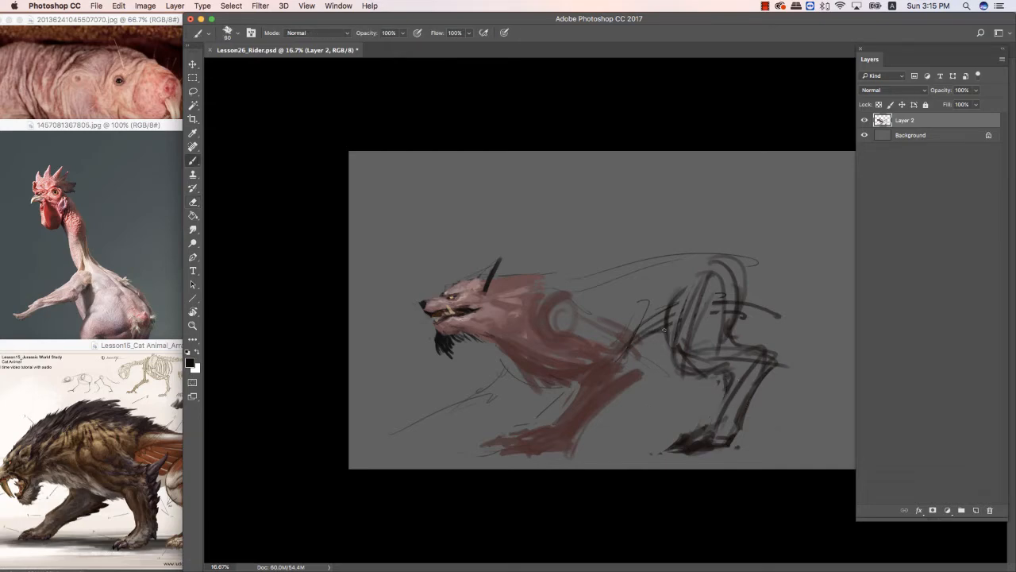
mouse_move(734, 322)
mouse_down()
mouse_move(791, 379)
mouse_move(797, 357)
mouse_move(758, 341)
mouse_move(801, 385)
mouse_move(800, 417)
mouse_move(757, 424)
mouse_move(786, 429)
mouse_move(751, 427)
mouse_move(790, 410)
mouse_move(801, 418)
mouse_move(742, 423)
mouse_move(748, 434)
mouse_move(801, 421)
mouse_up()
key(Tab)
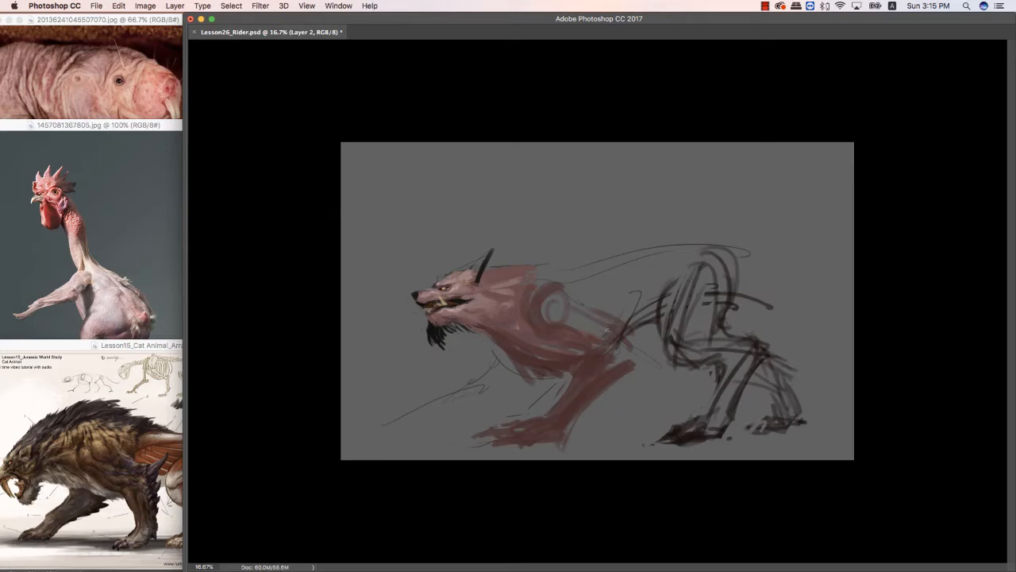
Sketch the far front leg reaching forward from the chest, with its paw and toes in dark strokes.
mouse_move(491, 370)
mouse_down()
mouse_move(490, 345)
mouse_move(499, 377)
mouse_up()
mouse_move(517, 374)
mouse_down()
mouse_move(485, 404)
mouse_move(460, 406)
mouse_move(461, 397)
mouse_move(438, 415)
mouse_up()
drag(462, 403, 420, 430)
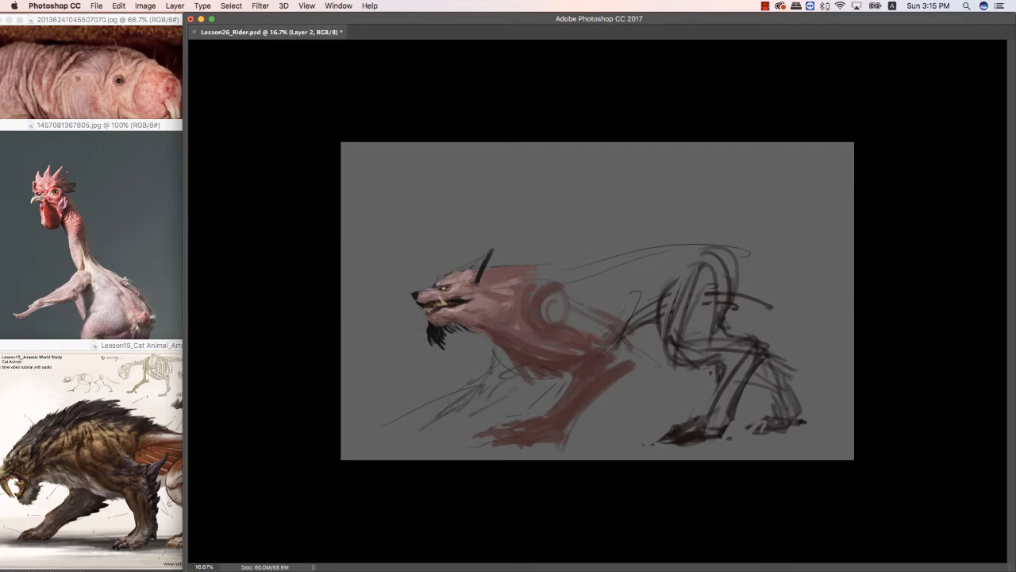
drag(495, 401, 413, 431)
drag(434, 421, 413, 435)
mouse_move(466, 415)
mouse_down()
mouse_move(407, 425)
mouse_move(428, 429)
mouse_up()
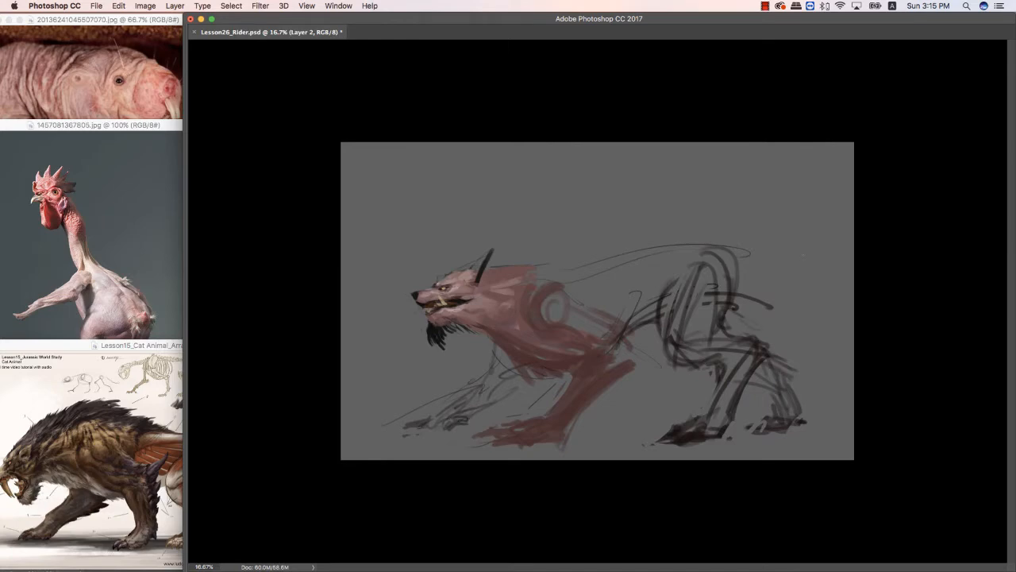
Scale down the whole creature with Free Transform and shift it toward the canvas's lower left.
key(Tab)
key(super+equal)
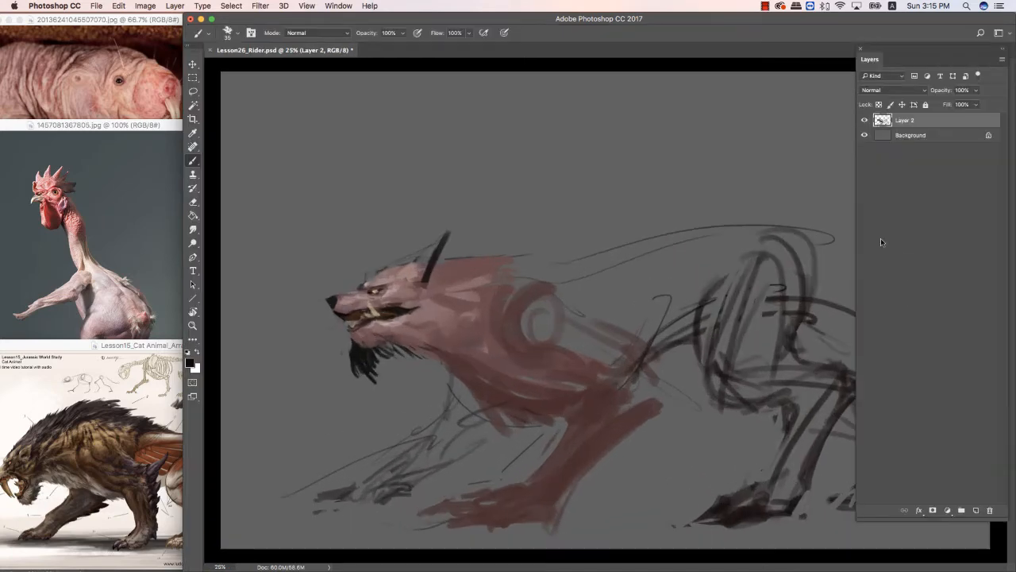
key(Tab)
key(super+t)
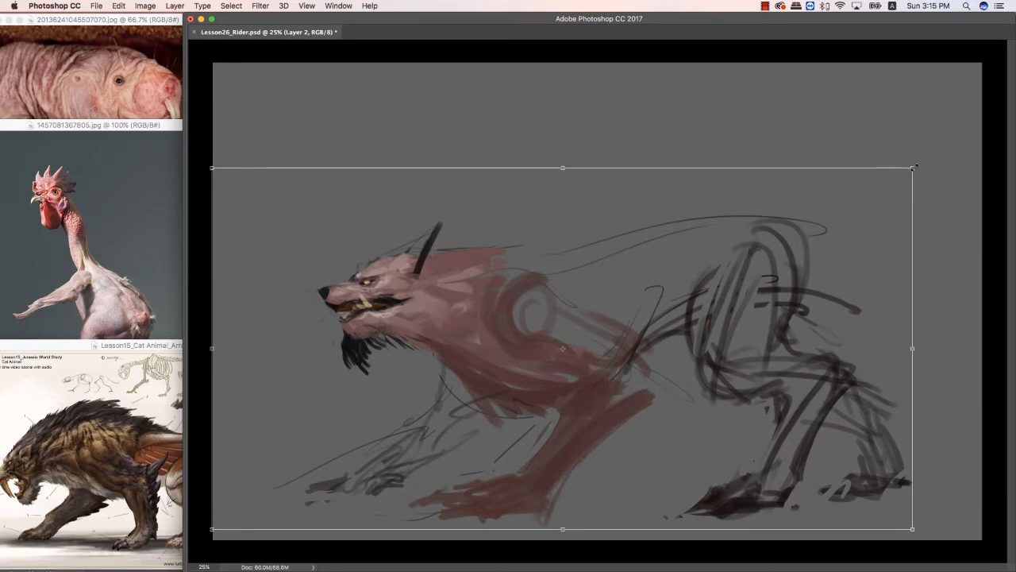
drag(910, 167, 822, 215)
drag(734, 351, 706, 339)
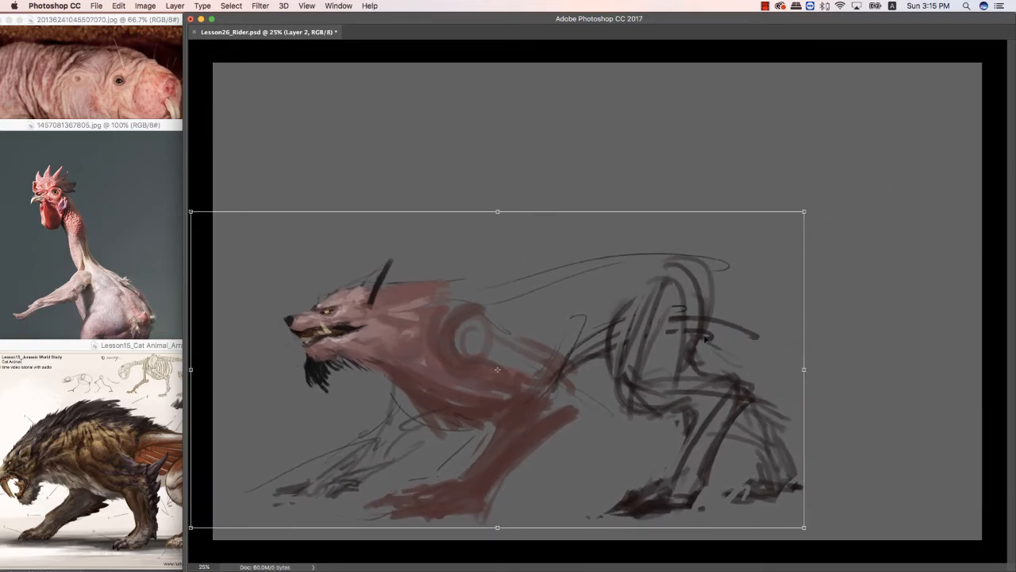
key(Return)
Draw a long curved line along the creature's back that extends past the hips into a tail.
mouse_move(586, 277)
mouse_down()
mouse_move(707, 249)
mouse_move(946, 346)
mouse_up()
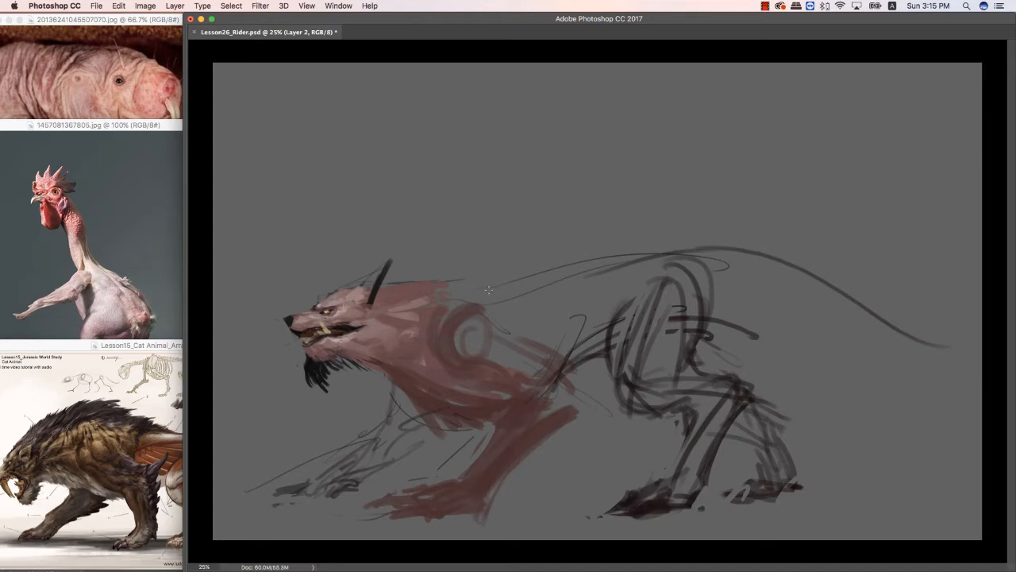
Build up the creature's back contour and long tail with overlapping dark curved strokes reaching the canvas edge, and shift the creature slightly left.
mouse_move(412, 280)
mouse_down()
mouse_move(567, 285)
mouse_move(794, 251)
mouse_up()
mouse_move(718, 255)
mouse_down()
mouse_move(792, 271)
mouse_move(785, 275)
mouse_move(901, 350)
mouse_up()
drag(796, 277, 925, 344)
mouse_move(870, 328)
mouse_down()
mouse_move(937, 366)
mouse_move(945, 344)
mouse_move(981, 331)
mouse_up()
mouse_move(781, 281)
mouse_down()
mouse_move(849, 325)
mouse_move(948, 355)
mouse_up()
drag(900, 335, 934, 343)
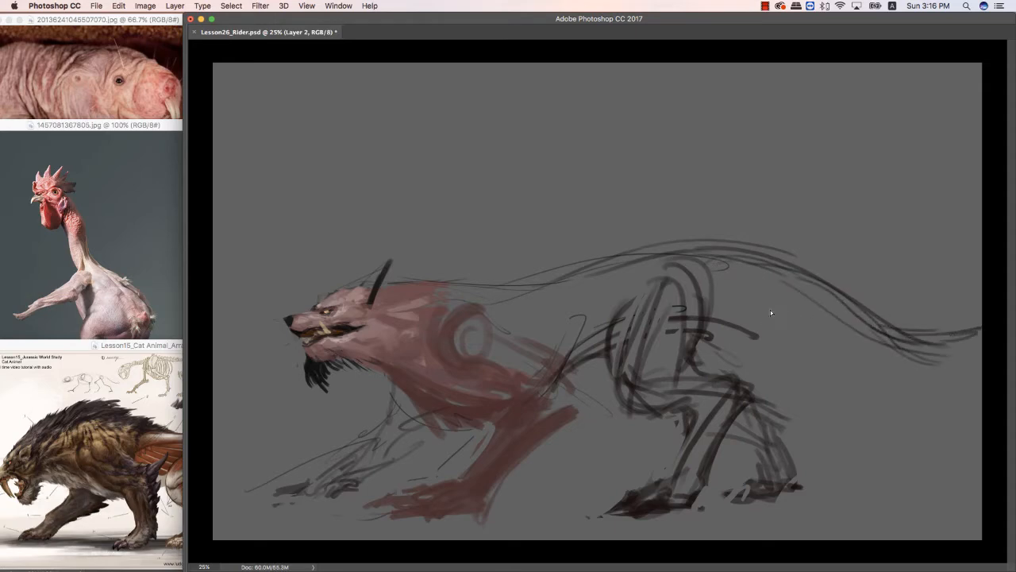
drag(868, 318, 845, 317)
mouse_move(915, 342)
mouse_down()
mouse_move(999, 354)
mouse_move(846, 336)
mouse_up()
mouse_move(706, 272)
mouse_down()
mouse_move(737, 290)
mouse_move(768, 279)
mouse_up()
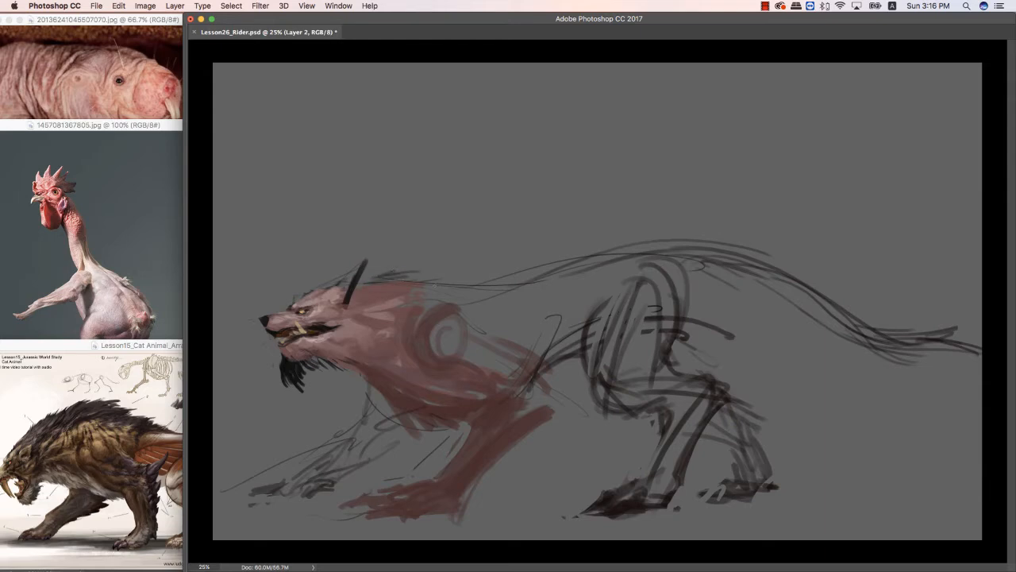
Sketch a thin slanted line rising from the shoulders and long, light, sweeping arcs high above the creature's back.
mouse_move(458, 288)
mouse_down()
mouse_move(523, 281)
mouse_move(530, 221)
mouse_move(557, 185)
mouse_up()
drag(468, 160, 631, 147)
mouse_move(595, 119)
mouse_down()
mouse_move(785, 94)
mouse_move(940, 93)
mouse_up()
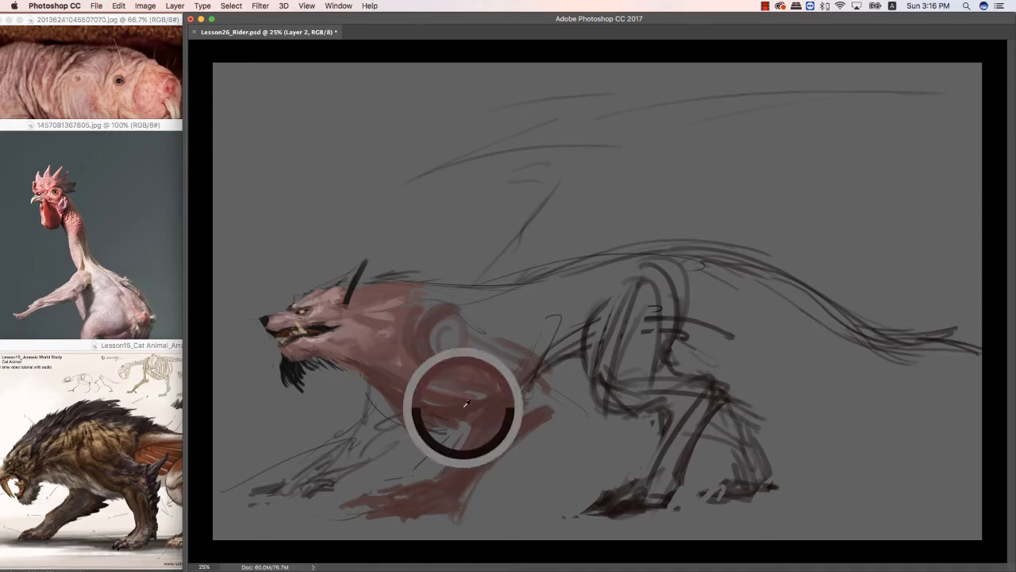
Cover the circular shoulder guide with red-brown skin tone and model the shoulder muscle with lighter pink strokes.
mouse_move(472, 329)
mouse_down()
mouse_move(489, 327)
mouse_move(446, 305)
mouse_move(454, 351)
mouse_move(494, 378)
mouse_move(521, 381)
mouse_move(429, 349)
mouse_move(517, 371)
mouse_move(499, 403)
mouse_up()
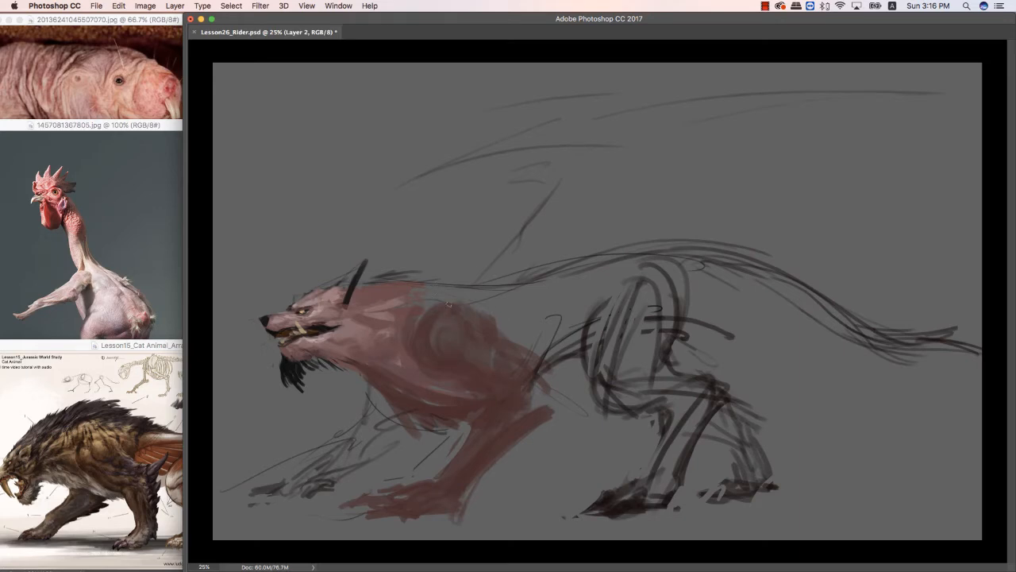
mouse_move(451, 322)
mouse_down()
mouse_move(420, 329)
mouse_move(449, 319)
mouse_move(414, 304)
mouse_move(432, 338)
mouse_move(446, 336)
mouse_move(452, 311)
mouse_move(409, 316)
mouse_move(433, 303)
mouse_up()
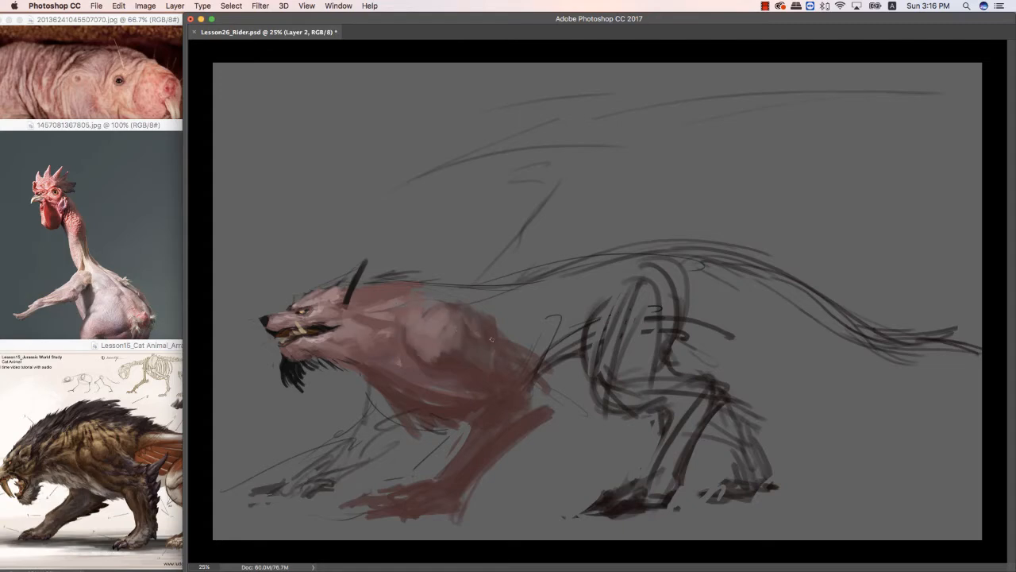
Set the foreground color to dark brown #1e0f0f and paint a shaped shadow between the chest and the near front leg.
key(Tab)
click(190, 364)
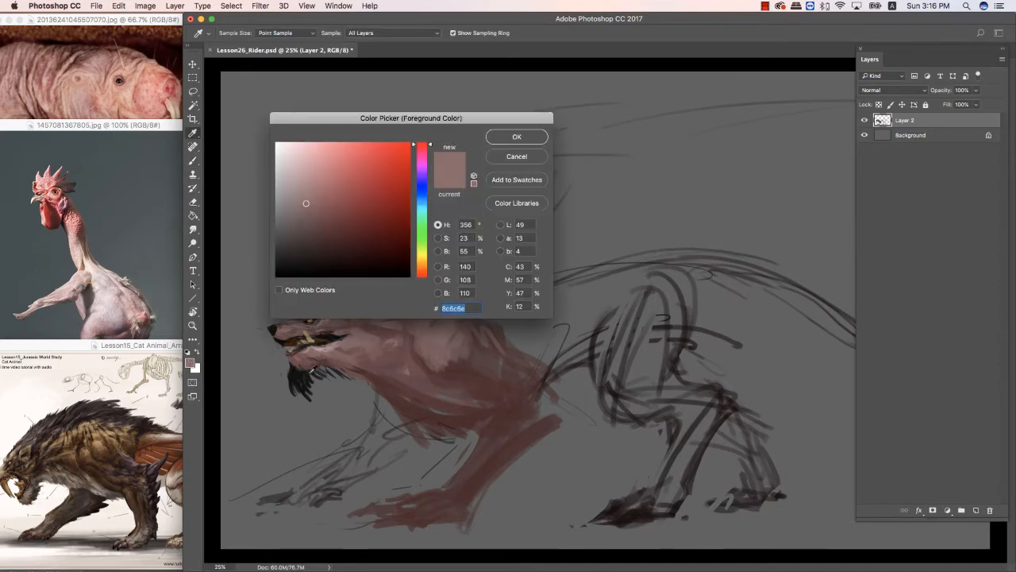
drag(340, 247, 346, 259)
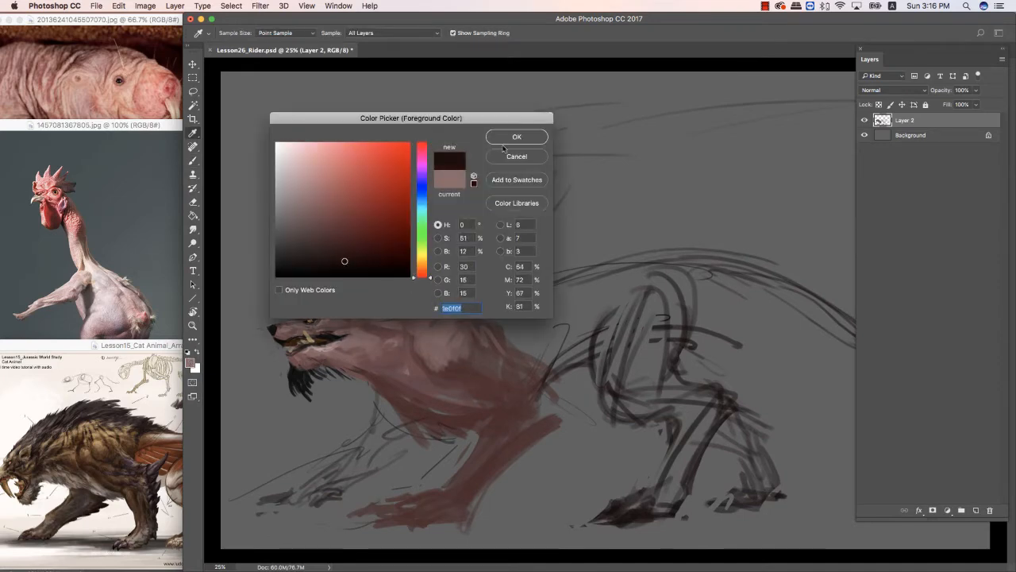
click(507, 141)
mouse_move(443, 386)
mouse_down()
mouse_move(492, 403)
mouse_move(467, 431)
mouse_move(470, 403)
mouse_up()
key(bracketright)
key(bracketright)
key(bracketright)
key(bracketright)
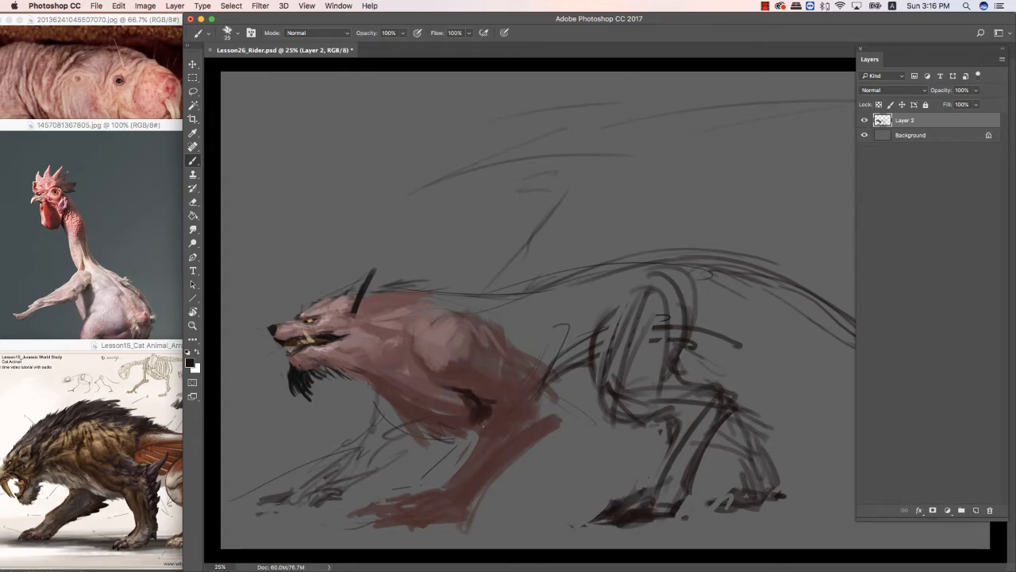
alt+click(489, 400)
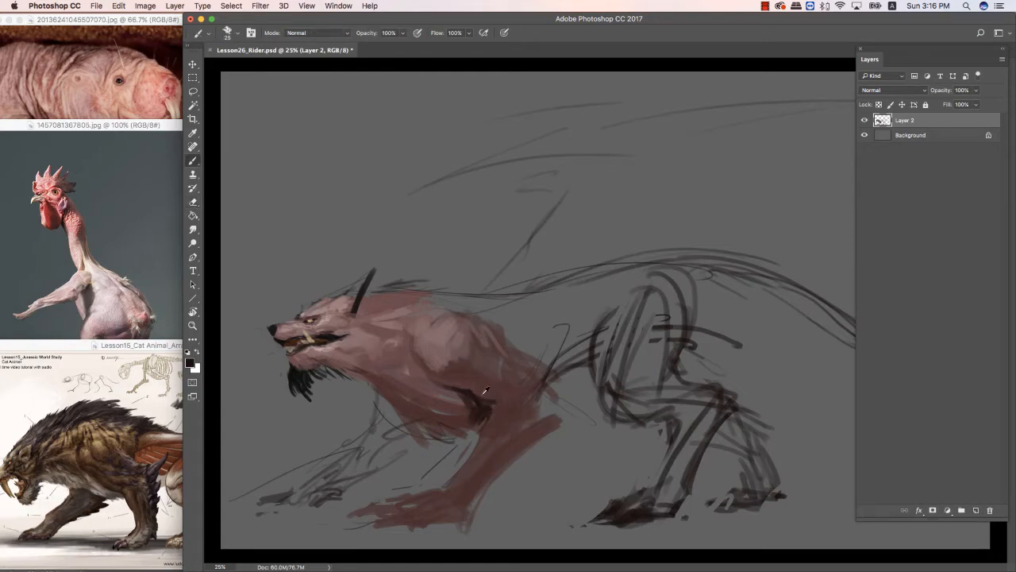
key(bracketright)
alt+click(478, 396)
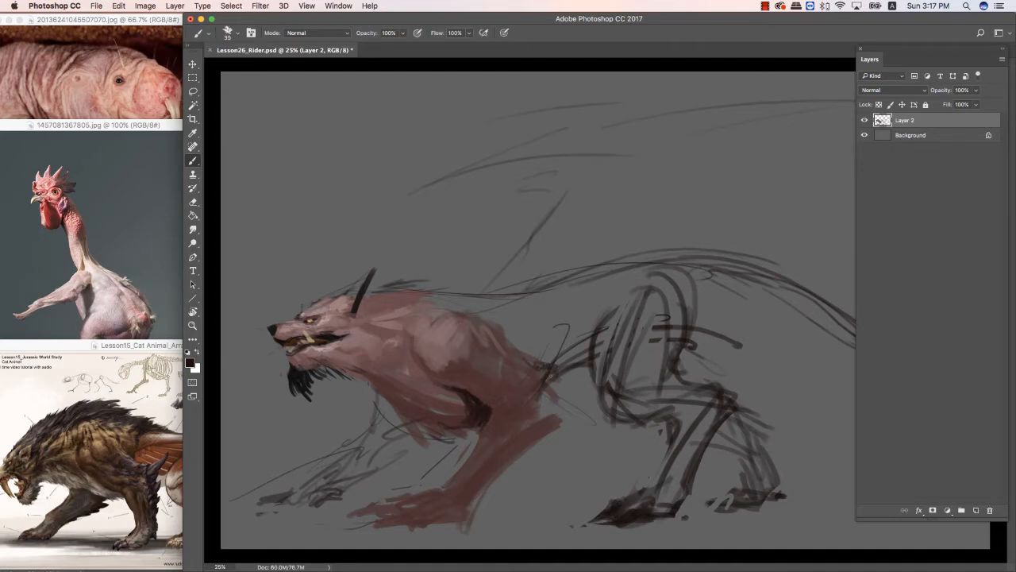
Paint short dark tufted strokes behind the near elbow and along the rear edge of the forearm.
drag(541, 411, 549, 393)
drag(548, 434, 586, 379)
drag(560, 414, 590, 382)
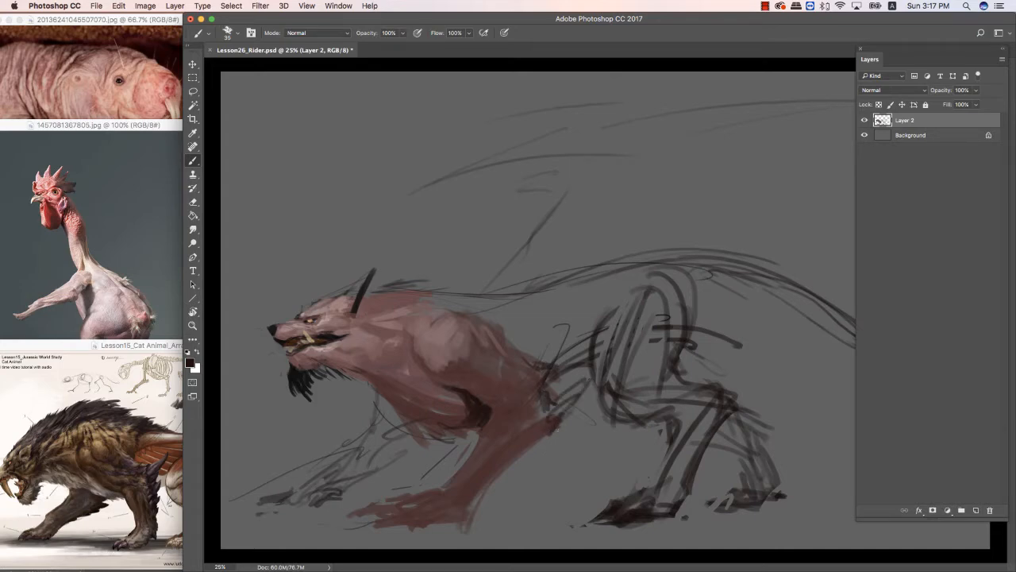
drag(556, 429, 528, 451)
mouse_move(572, 422)
mouse_down()
mouse_move(542, 433)
mouse_move(543, 448)
mouse_move(473, 505)
mouse_up()
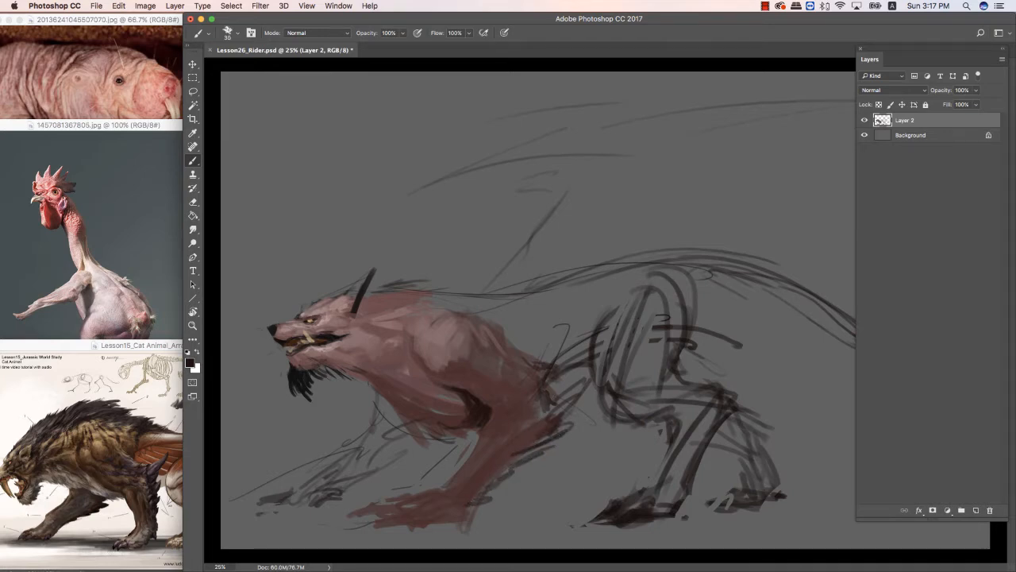
Clean up the rear edge of the near front leg above the paw with the Eraser.
key(e)
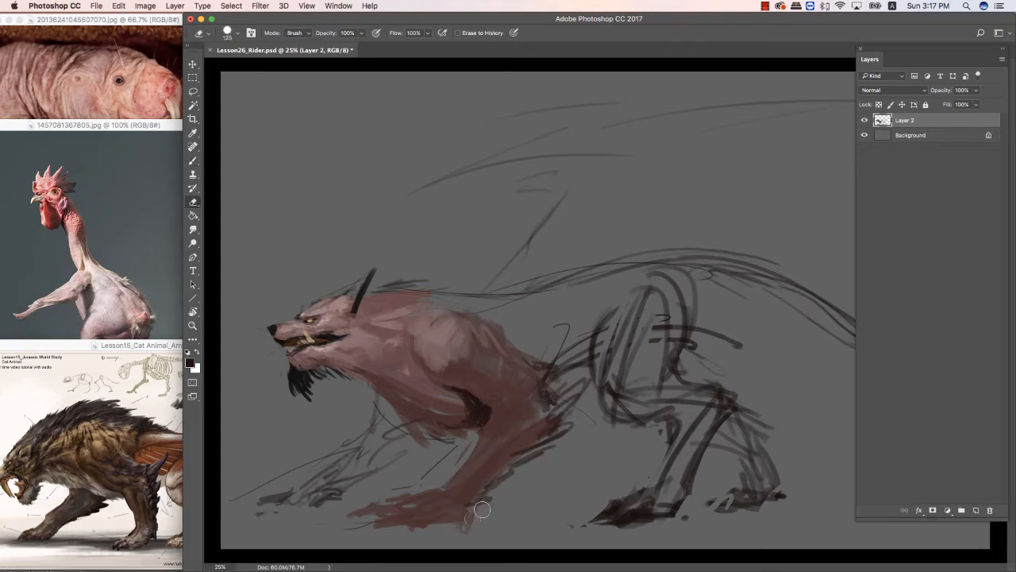
drag(479, 516, 491, 493)
drag(513, 477, 487, 497)
key(b)
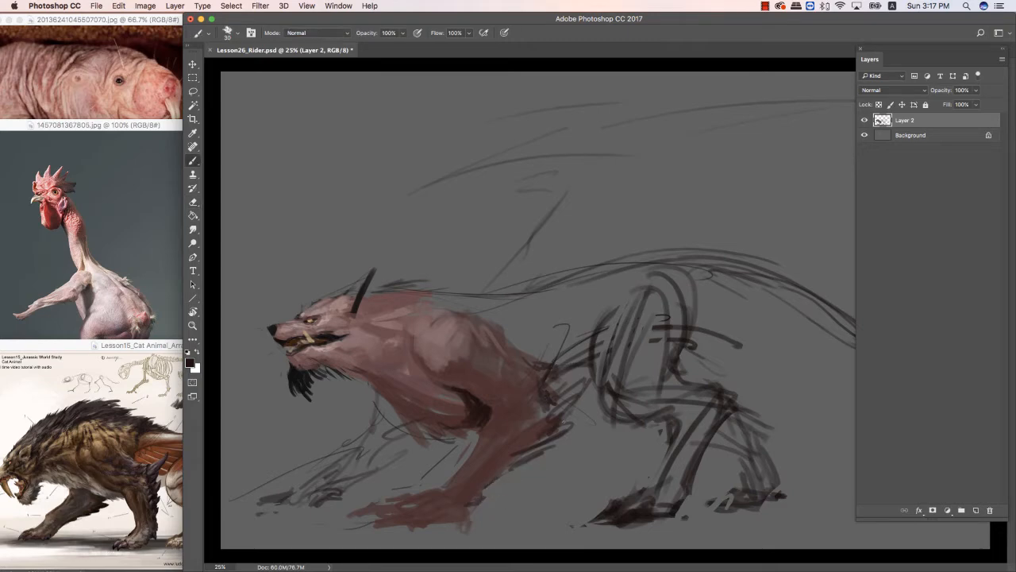
Model the shoulder muscle with skin tones sampled from the surrounding area.
alt+click(456, 362)
mouse_move(424, 329)
mouse_down()
mouse_move(429, 355)
mouse_move(441, 362)
mouse_move(460, 343)
mouse_up()
alt+click(447, 330)
key(bracketright)
key(bracketright)
key(bracketright)
key(bracketright)
key(bracketright)
key(bracketright)
key(bracketright)
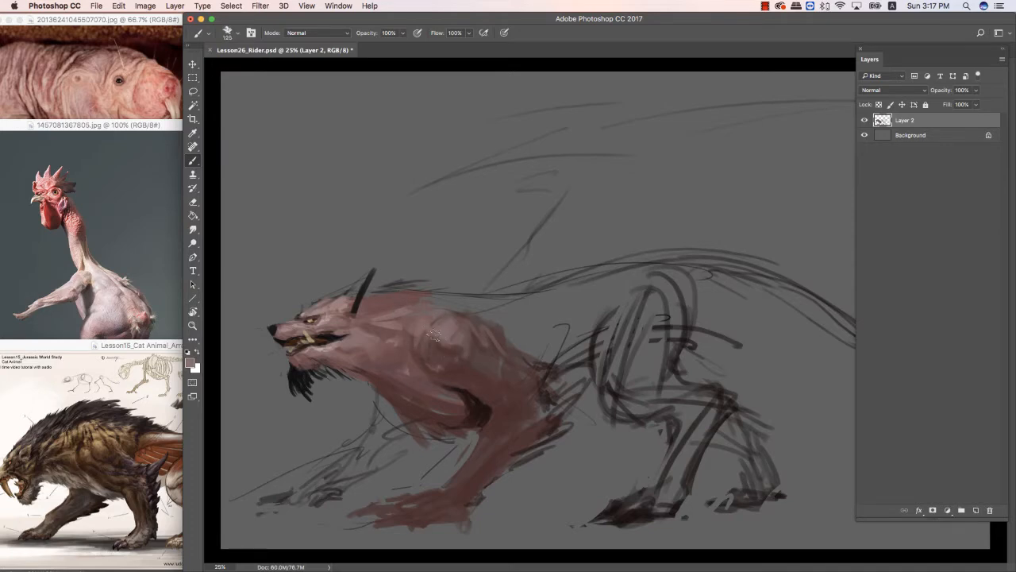
Paint a light pink highlight along the top of the shoulder toward the back.
key(bracketleft)
key(bracketleft)
mouse_move(409, 300)
mouse_down()
mouse_move(496, 306)
mouse_move(446, 300)
mouse_move(512, 320)
mouse_up()
key(bracketright)
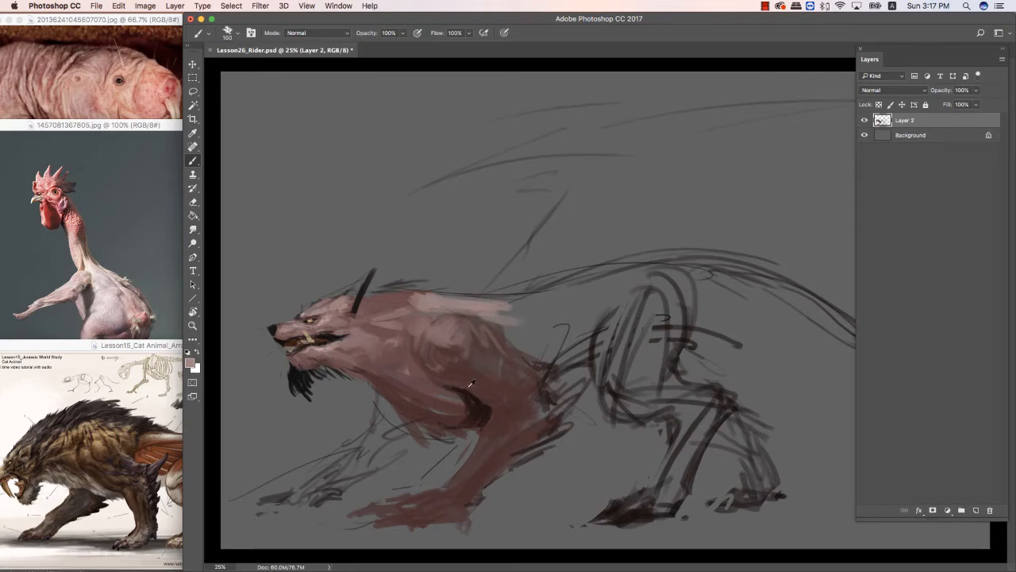
Block in the back and upper flank from the shoulder to the hips with sampled reddish-brown skin tone.
alt+click(479, 337)
key(bracketright)
mouse_move(422, 311)
mouse_down()
mouse_move(482, 314)
mouse_move(536, 298)
mouse_move(549, 321)
mouse_move(539, 316)
mouse_move(627, 276)
mouse_move(532, 302)
mouse_move(539, 347)
mouse_move(625, 301)
mouse_up()
alt+click(472, 304)
key(bracketright)
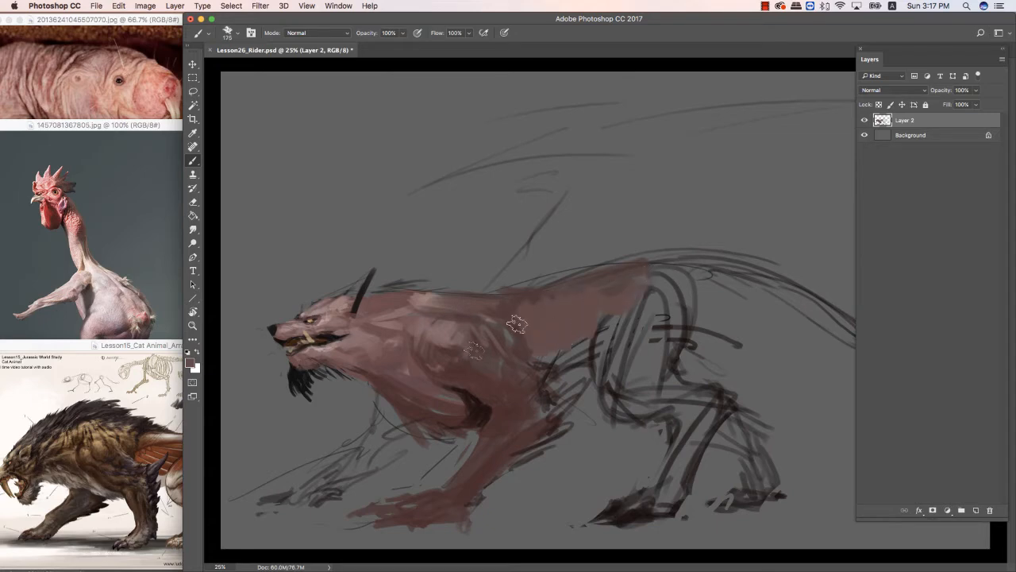
Fill the lower flank, rump and near thigh with mauve-brown skin tone sampled from the body.
alt+click(444, 378)
drag(556, 335, 611, 313)
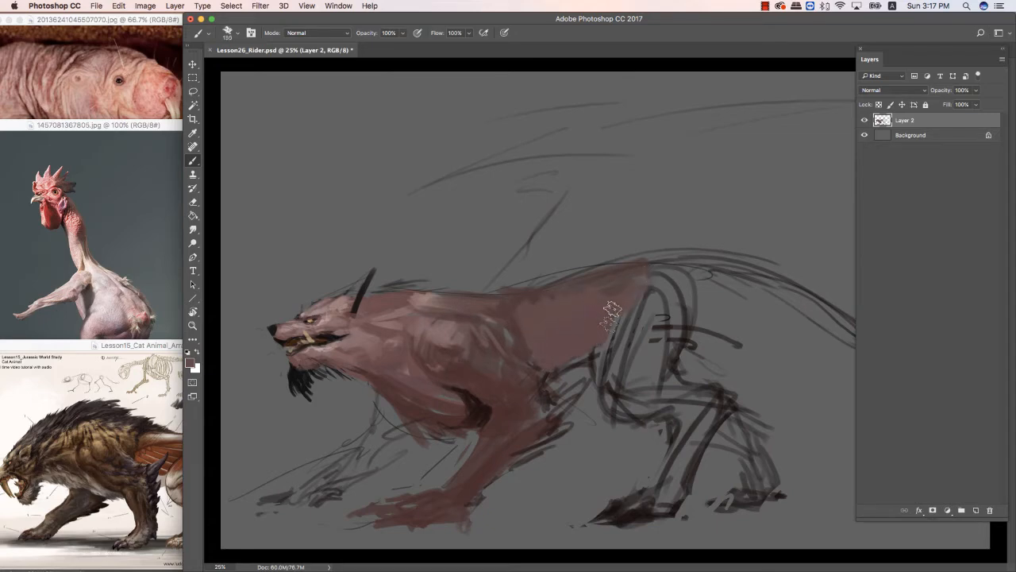
mouse_move(655, 284)
mouse_down()
mouse_move(615, 353)
mouse_move(659, 309)
mouse_move(660, 345)
mouse_move(628, 344)
mouse_move(597, 367)
mouse_move(668, 290)
mouse_move(660, 347)
mouse_up()
key(bracketleft)
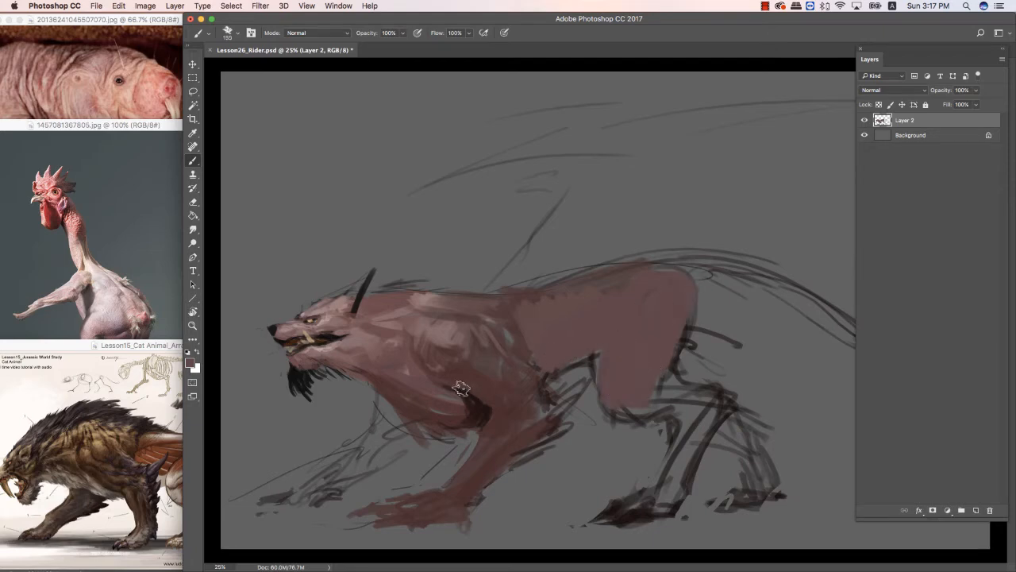
Paint sampled skin tone over the chest and the upper part of the dark shadow beside the front leg.
key(bracketright)
key(bracketright)
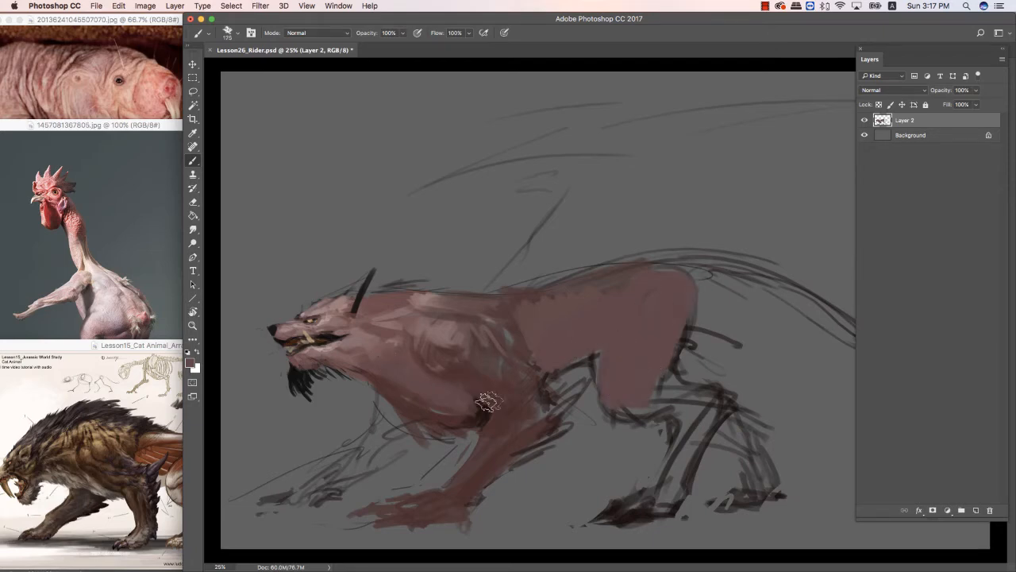
alt+click(380, 342)
mouse_move(384, 343)
mouse_down()
mouse_move(392, 391)
mouse_move(383, 377)
mouse_move(420, 383)
mouse_up()
alt+click(382, 383)
Paint a darker curved band down the ribs behind the shoulder with a smaller brush.
key(bracketleft)
key(bracketleft)
key(bracketleft)
key(bracketleft)
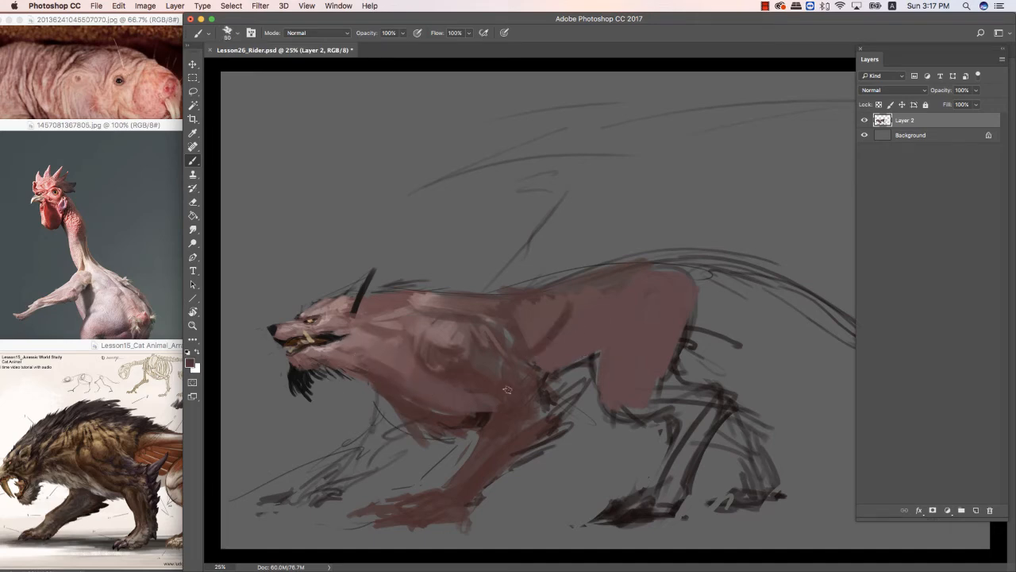
mouse_move(546, 306)
mouse_down()
mouse_move(509, 339)
mouse_move(552, 297)
mouse_move(517, 312)
mouse_move(506, 339)
mouse_up()
alt+click(517, 313)
Consult the cat anatomy reference and blend sampled light and dark skin tones into the muscles behind the shoulder.
click(127, 457)
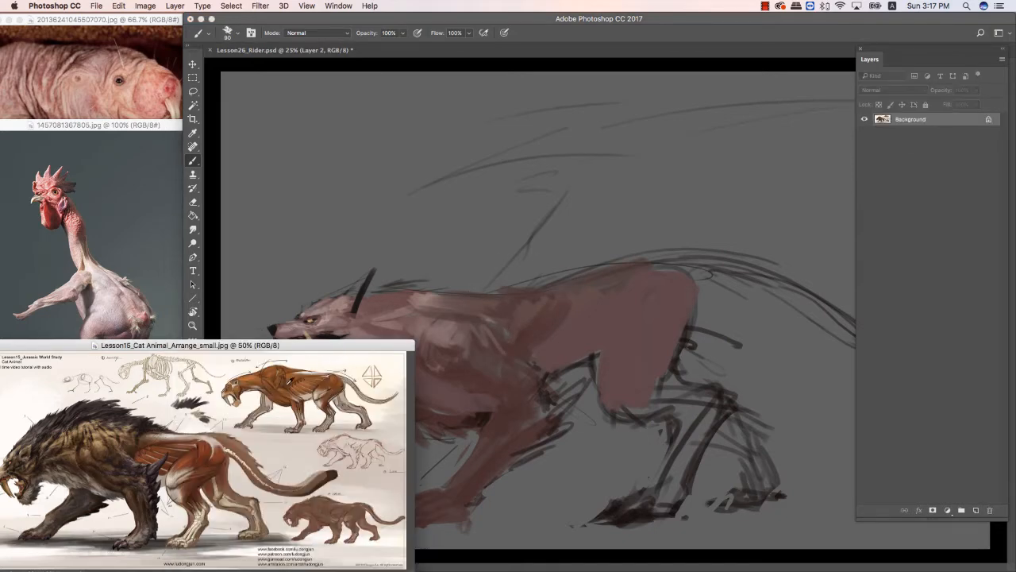
click(514, 332)
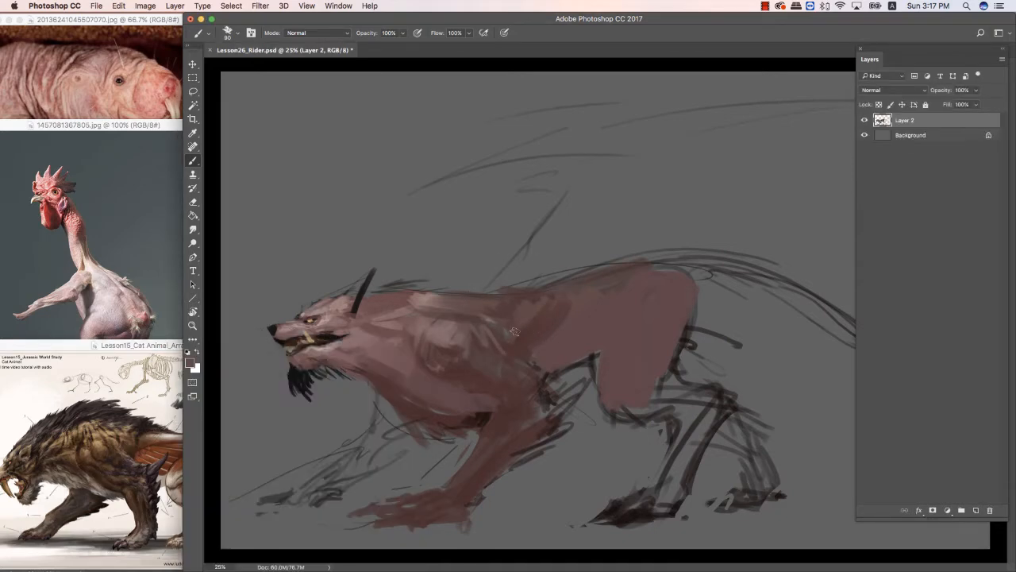
alt+click(488, 313)
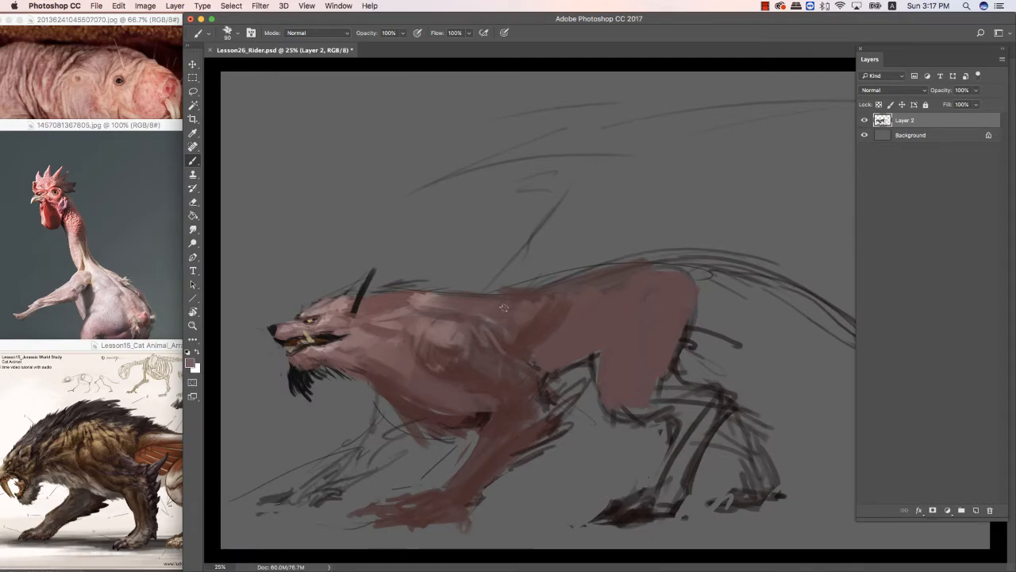
drag(530, 327, 520, 340)
alt+click(517, 346)
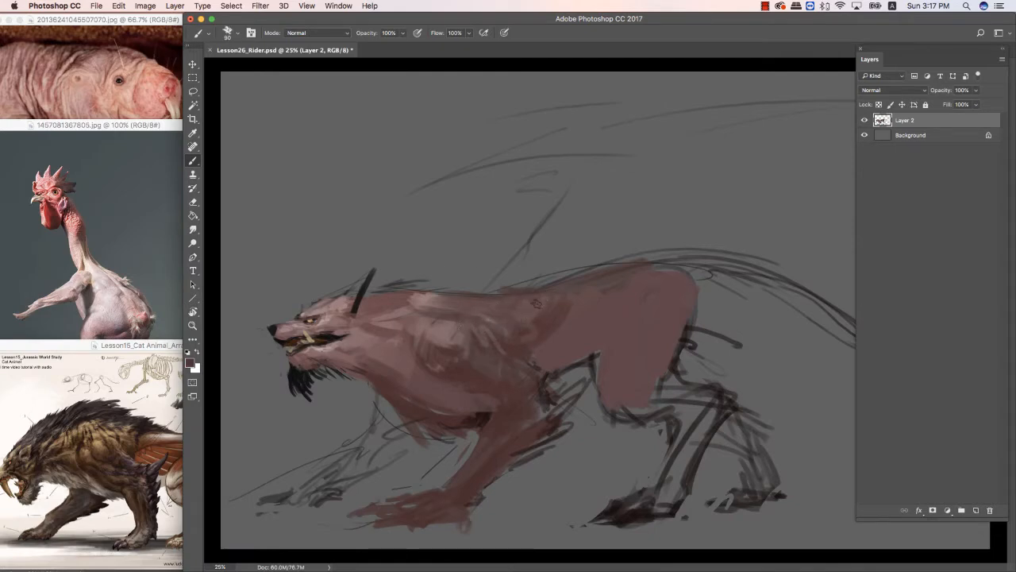
key(bracketright)
alt+click(538, 304)
alt+click(455, 324)
key(bracketleft)
key(bracketleft)
key(bracketleft)
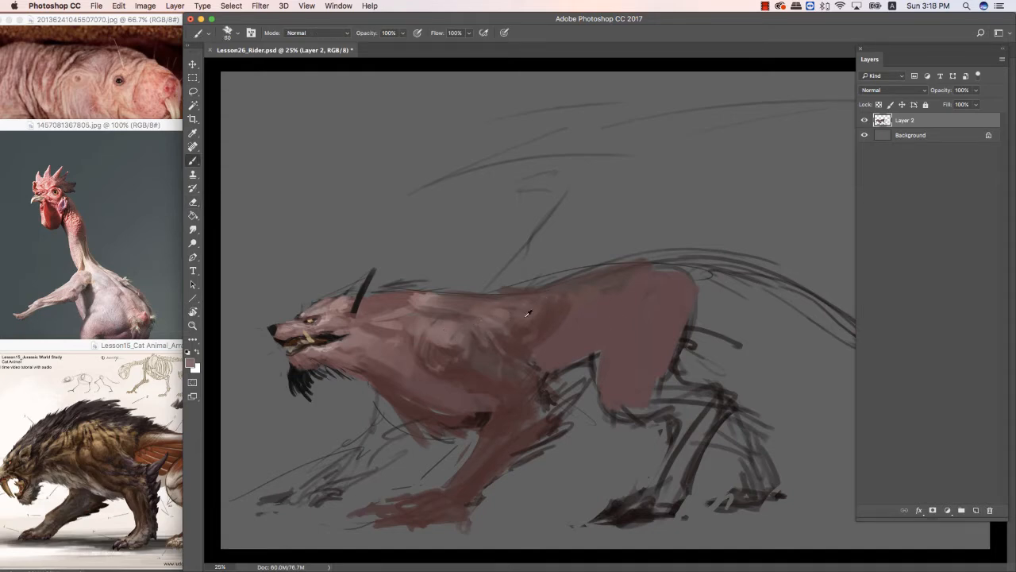
Add dark accents at the rear of the ribcage near the elbow and redefine the armpit shadow with sampled dark brown.
alt+click(517, 315)
alt+click(518, 348)
alt+click(483, 413)
drag(544, 339, 528, 350)
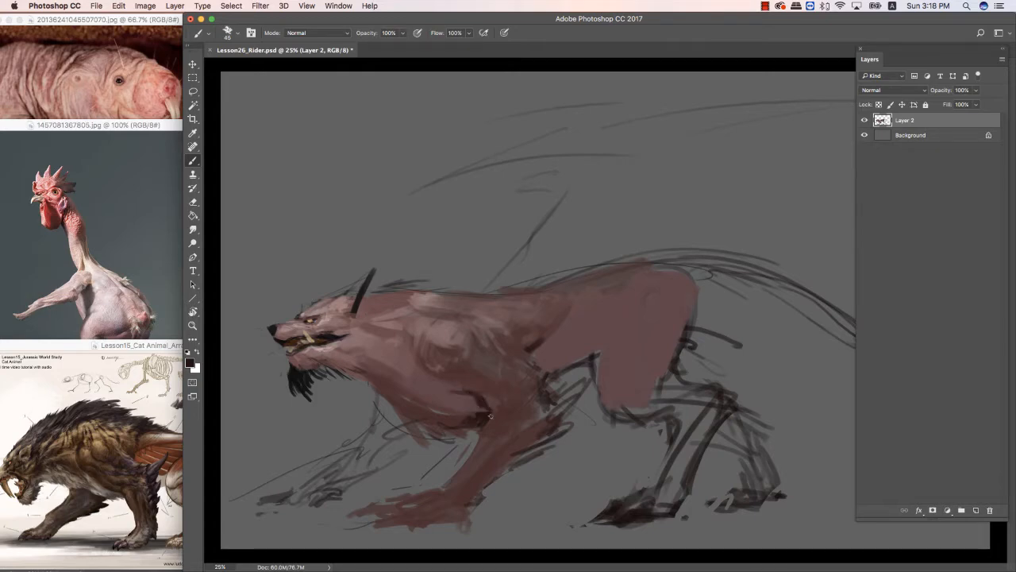
drag(491, 416, 460, 396)
Consult the cat anatomy reference, redraw the neck and back contour with dark strokes, and trim the neck's upper edge with the Eraser.
click(97, 448)
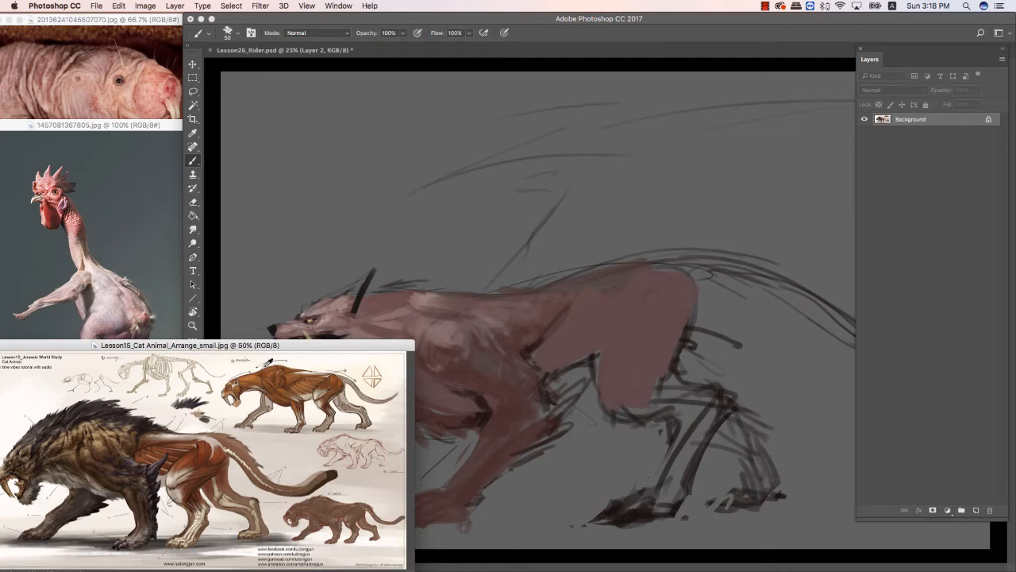
click(549, 286)
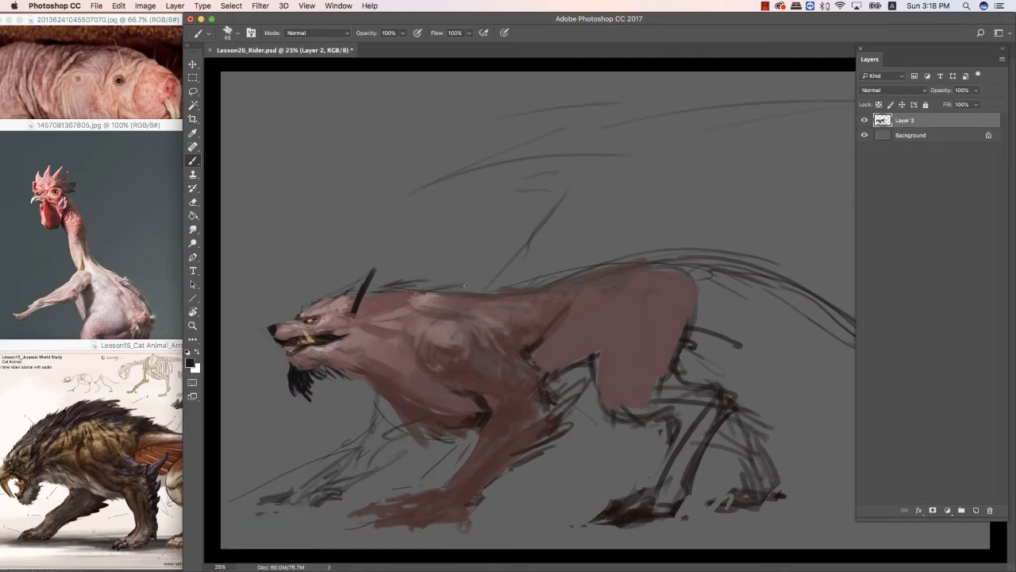
mouse_move(380, 292)
mouse_down()
mouse_move(475, 286)
mouse_move(462, 288)
mouse_move(464, 310)
mouse_up()
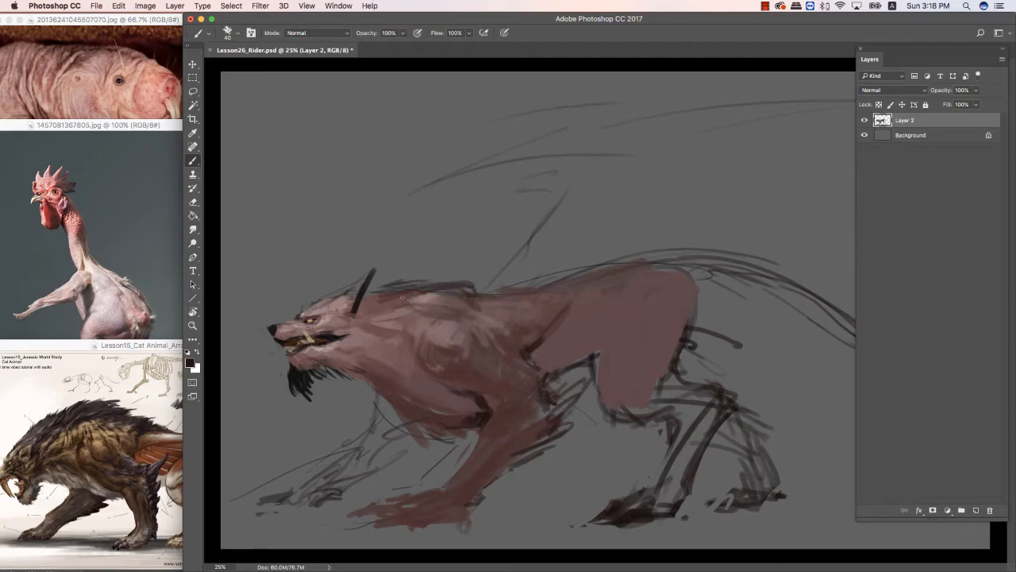
key(e)
drag(431, 275, 379, 285)
key(b)
mouse_move(478, 300)
mouse_down()
mouse_move(542, 293)
mouse_move(489, 313)
mouse_move(437, 306)
mouse_move(478, 313)
mouse_move(528, 297)
mouse_move(480, 283)
mouse_move(569, 283)
mouse_up()
Blend sampled skin tone into the dark outline at the withers with a slightly larger brush.
alt+click(465, 297)
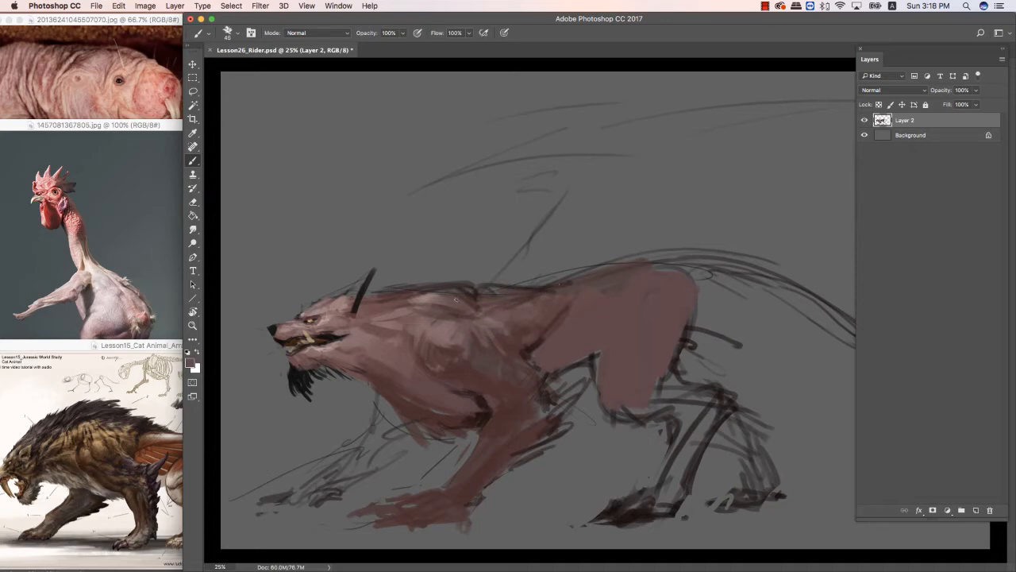
key(bracketright)
drag(471, 291, 466, 299)
key(bracketright)
Check the cat anatomy reference and refine the neck and chest with sampled skin tones, ending with the interface panels hidden.
click(164, 413)
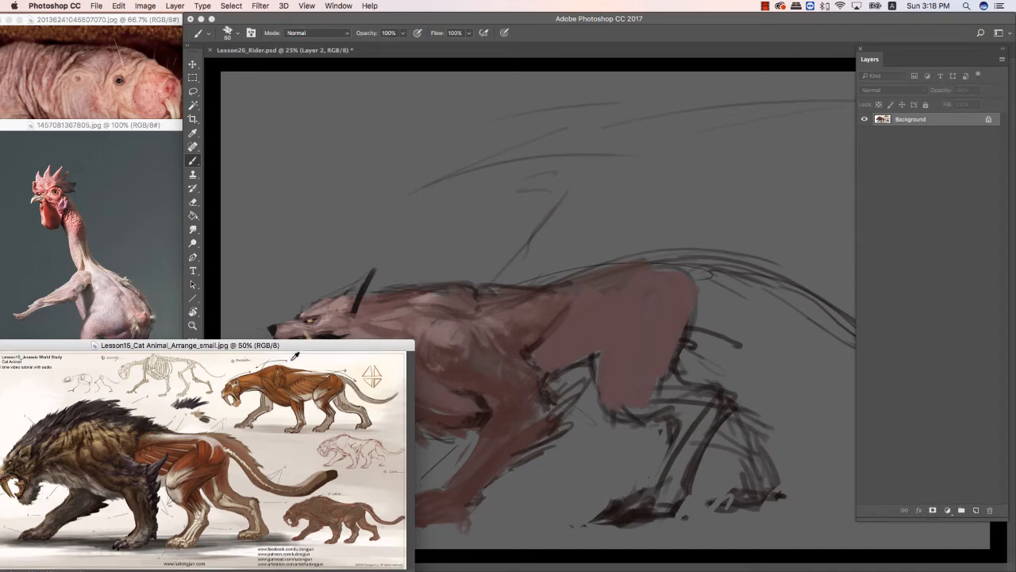
key(ctrl+Tab)
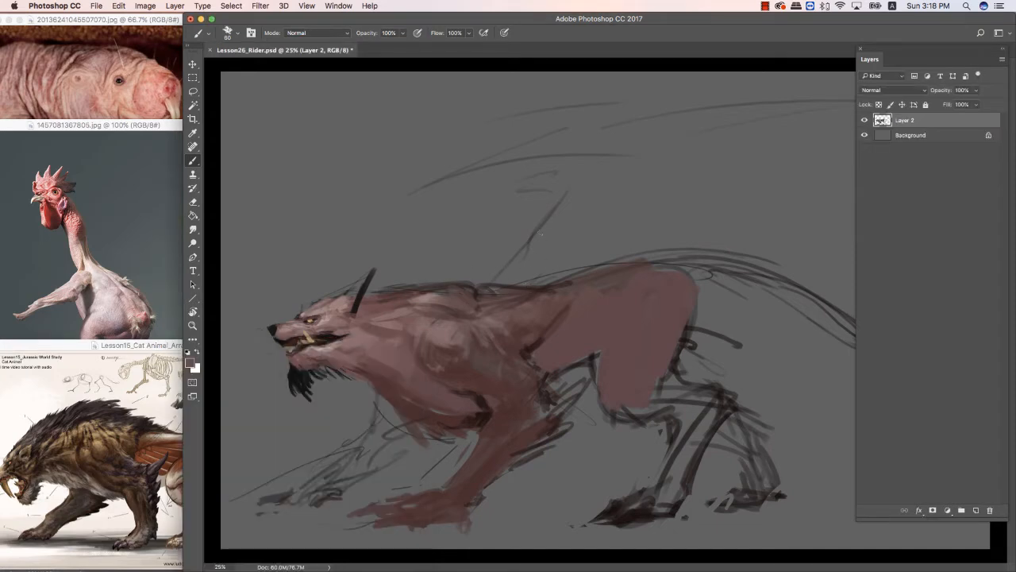
alt+click(381, 331)
key(])
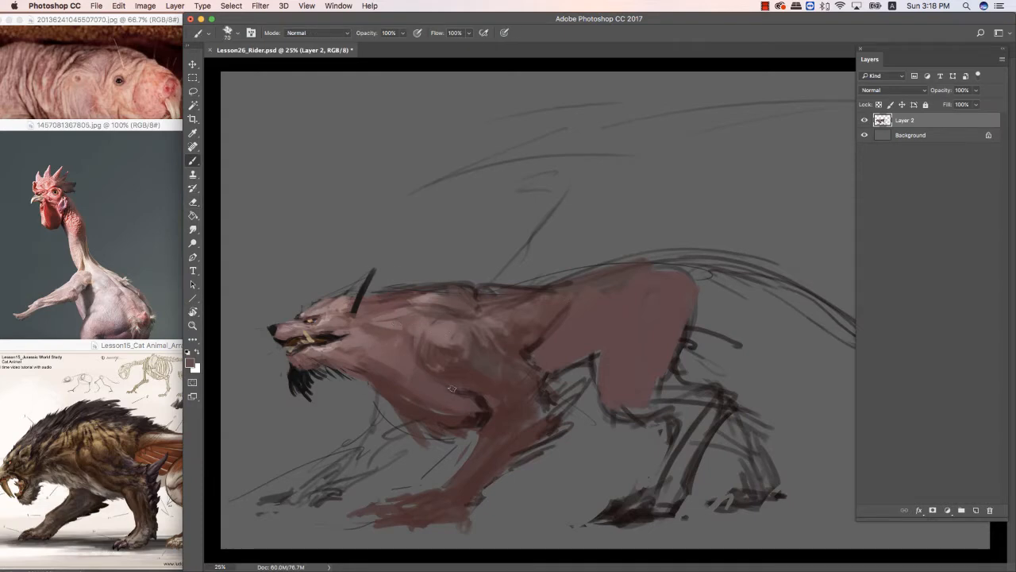
alt+click(409, 404)
mouse_move(381, 309)
mouse_down()
mouse_move(424, 321)
mouse_move(396, 309)
mouse_move(377, 332)
mouse_move(410, 345)
mouse_move(355, 337)
mouse_up()
alt+click(385, 325)
key(])
key(])
key(])
alt+click(377, 368)
key([)
key(Tab)
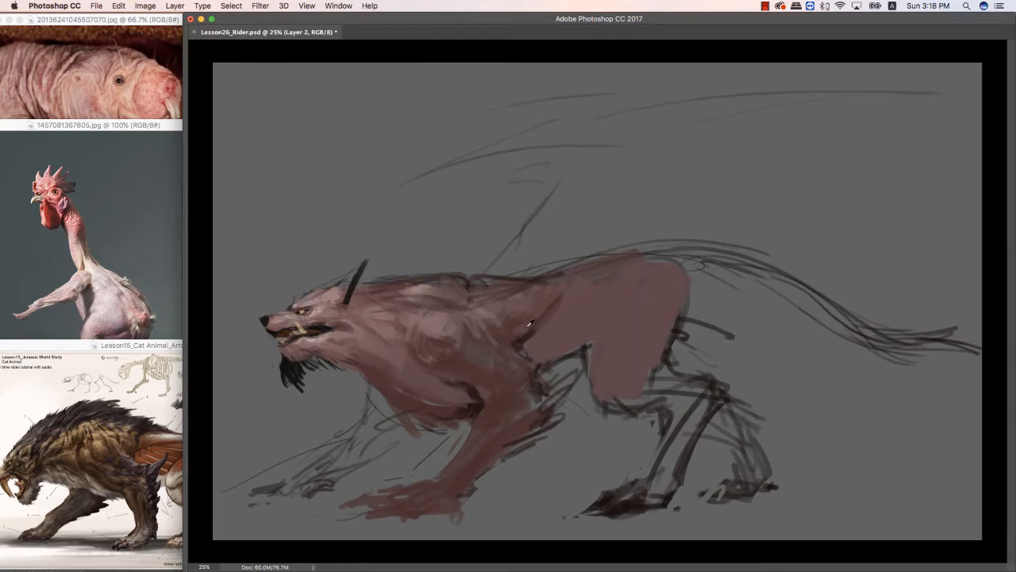
Model the flank and thigh with sampled skin tones and block in the near hind lower leg in reddish brown.
mouse_move(555, 292)
mouse_down()
mouse_move(522, 335)
mouse_move(557, 312)
mouse_move(598, 346)
mouse_up()
alt+click(624, 338)
mouse_move(616, 298)
mouse_down()
mouse_move(595, 387)
mouse_move(608, 330)
mouse_up()
alt+click(436, 327)
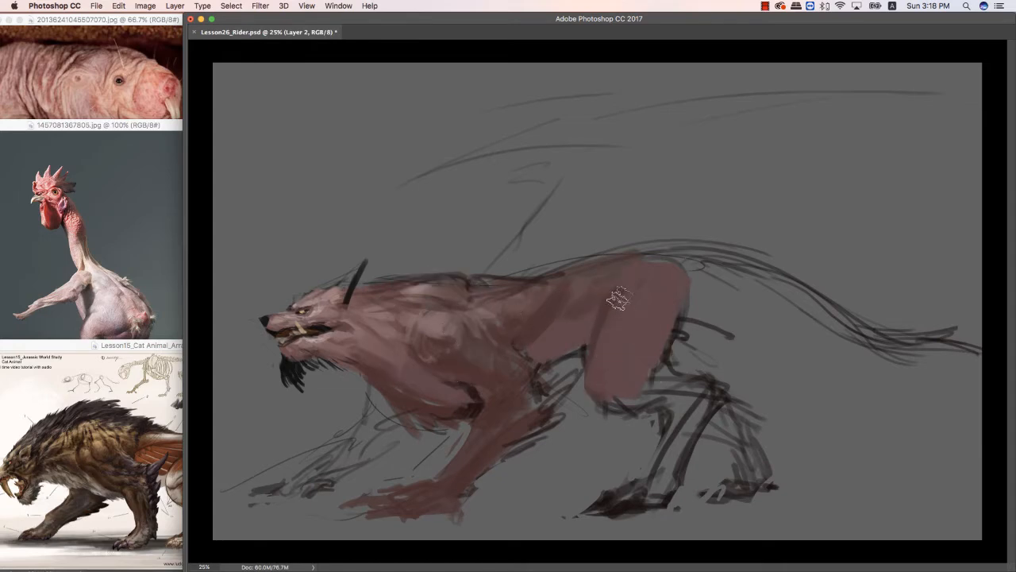
mouse_move(635, 279)
mouse_down()
mouse_move(621, 310)
mouse_move(629, 354)
mouse_up()
alt+click(668, 278)
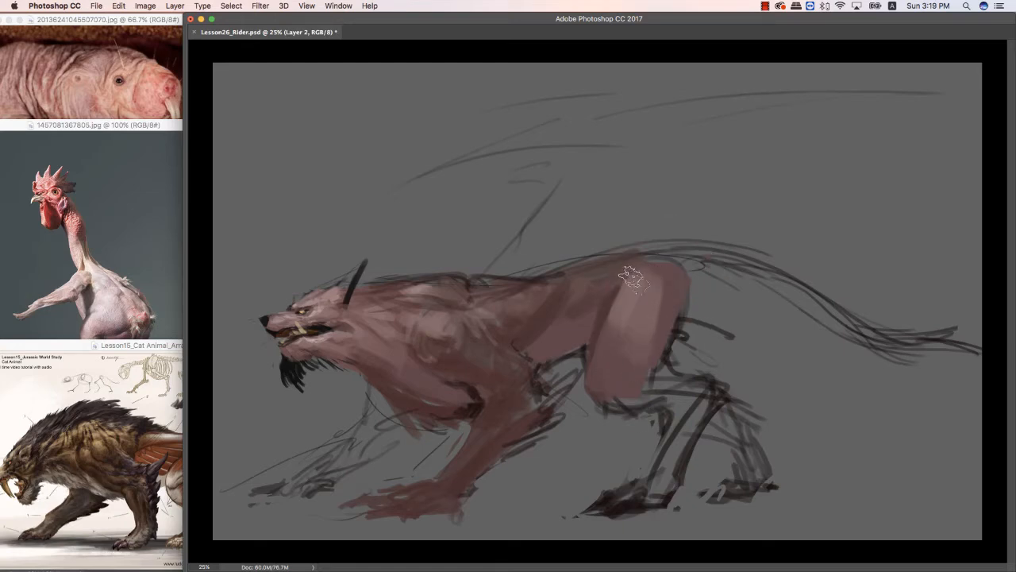
mouse_move(631, 275)
mouse_down()
mouse_move(660, 311)
mouse_move(638, 316)
mouse_up()
alt+click(629, 300)
drag(674, 283, 654, 319)
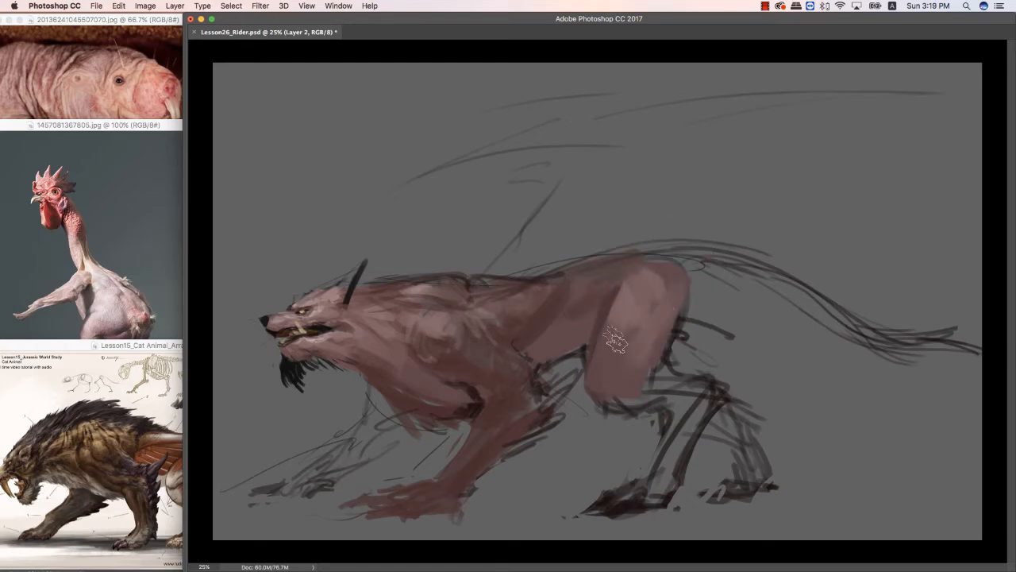
mouse_move(667, 379)
mouse_down()
mouse_move(650, 403)
mouse_move(675, 404)
mouse_move(699, 443)
mouse_move(667, 346)
mouse_move(689, 395)
mouse_move(667, 433)
mouse_move(680, 433)
mouse_move(686, 451)
mouse_move(672, 451)
mouse_move(686, 425)
mouse_move(662, 477)
mouse_up()
Set the foreground colour to a very dark purple, #27141e.
key(Tab)
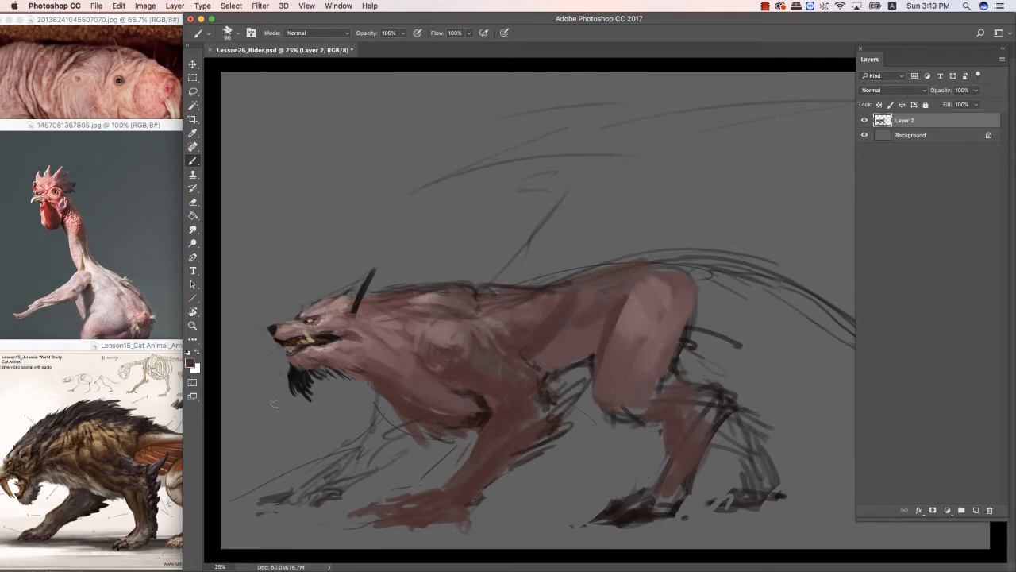
click(190, 364)
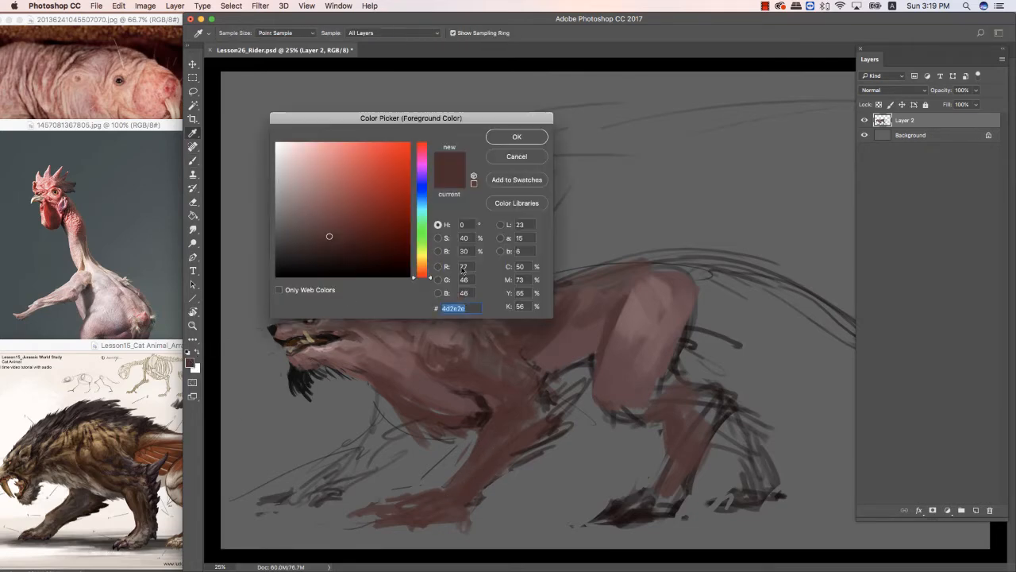
click(429, 154)
drag(329, 236, 341, 257)
click(512, 138)
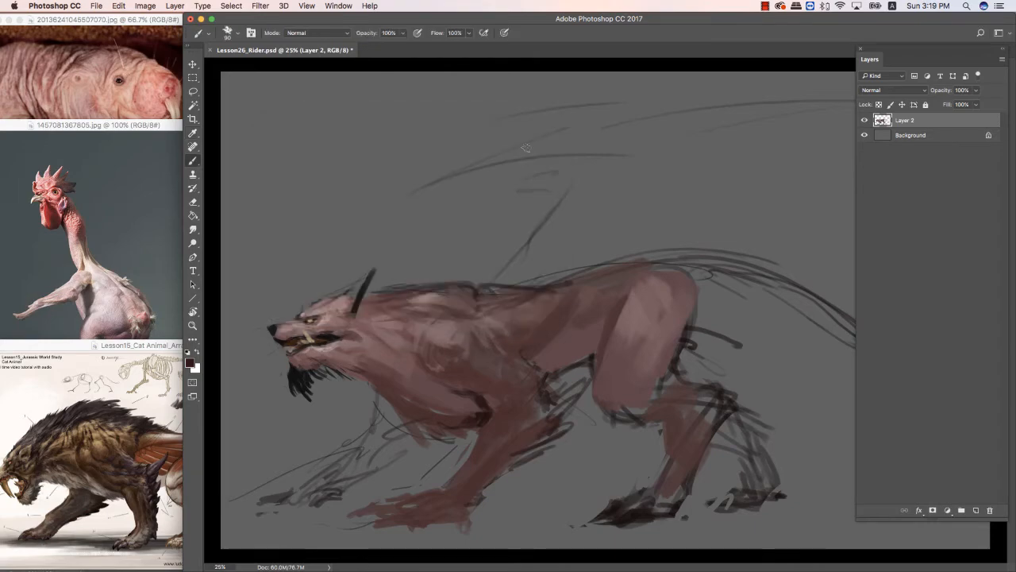
Load the painted pixels of Layer 2 as a selection and darken the near front and hind lower legs with a much larger brush.
super+click(881, 119)
key(bracketright)
key(bracketright)
key(bracketright)
key(bracketright)
key(bracketright)
key(bracketright)
key(bracketright)
key(bracketright)
mouse_move(395, 511)
mouse_down()
mouse_move(476, 493)
mouse_move(508, 466)
mouse_move(486, 473)
mouse_up()
drag(628, 532, 684, 460)
Choose a lighter, more muted purple, tint the near front and hind lower legs with it, and clear the selection.
click(189, 361)
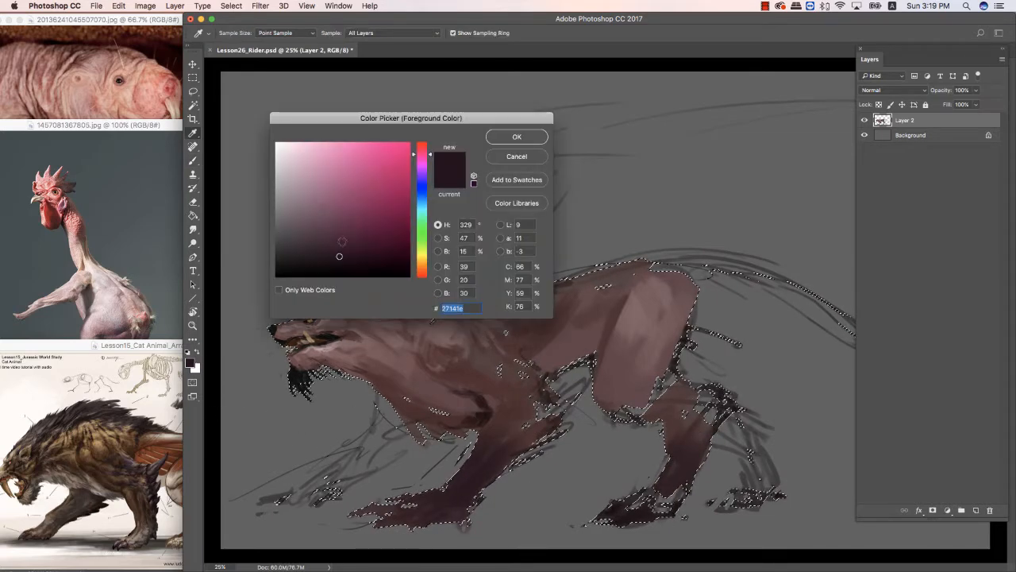
click(321, 246)
click(516, 137)
key(bracketleft)
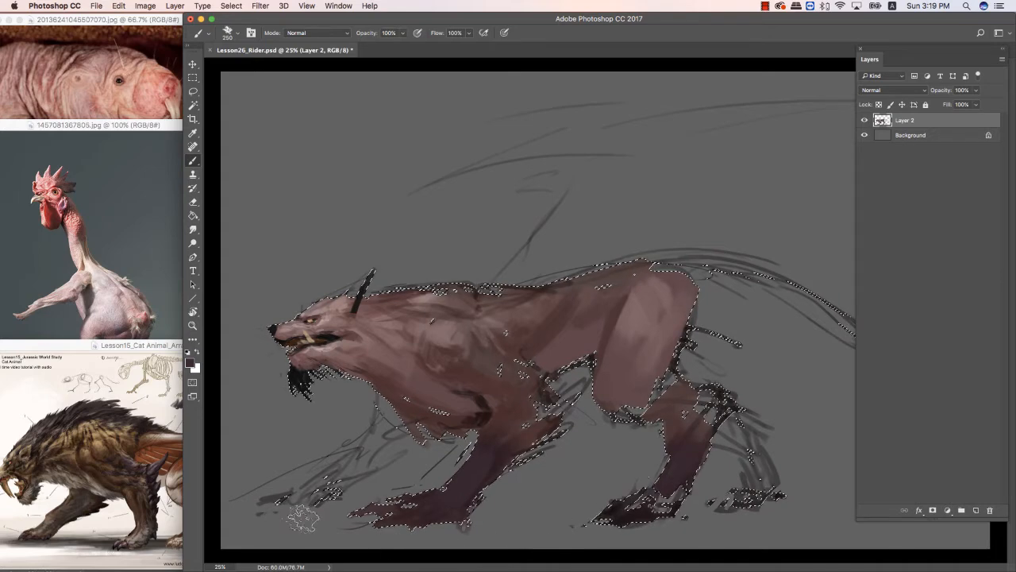
key(l)
click(793, 385)
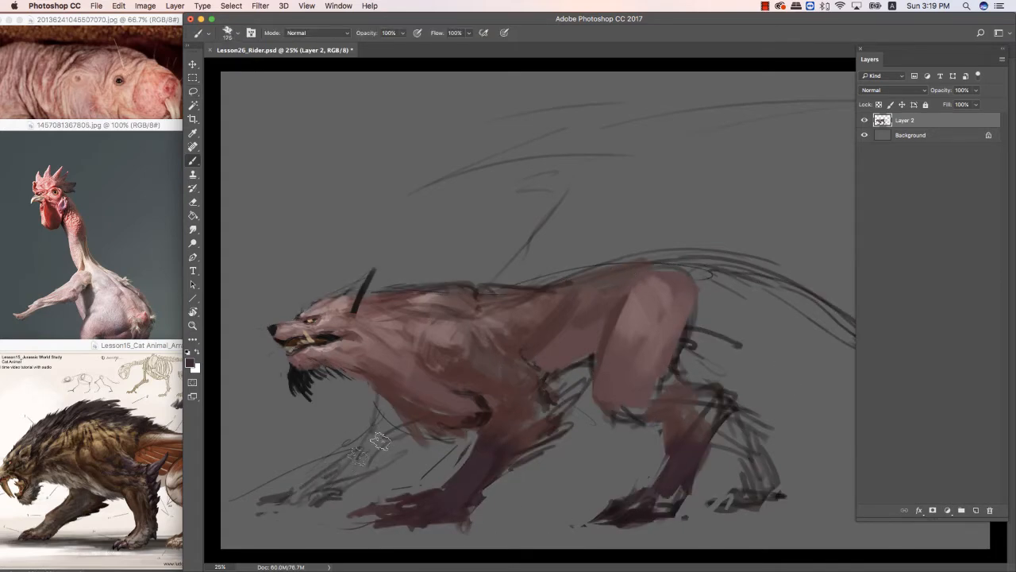
Block in the far front leg in dark purple with a smaller brush and erase stray sketch lines around the forelegs and back.
key([)
key([)
key([)
key([)
key([)
mouse_move(374, 447)
mouse_down()
mouse_move(310, 488)
mouse_move(323, 489)
mouse_up()
alt+click(357, 457)
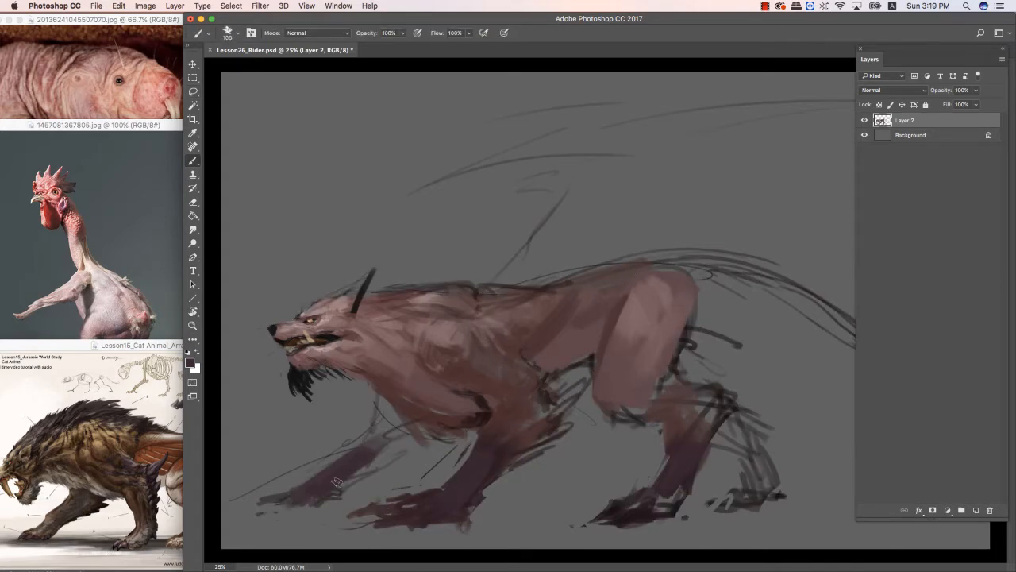
mouse_move(390, 447)
mouse_down()
mouse_move(374, 424)
mouse_move(367, 450)
mouse_up()
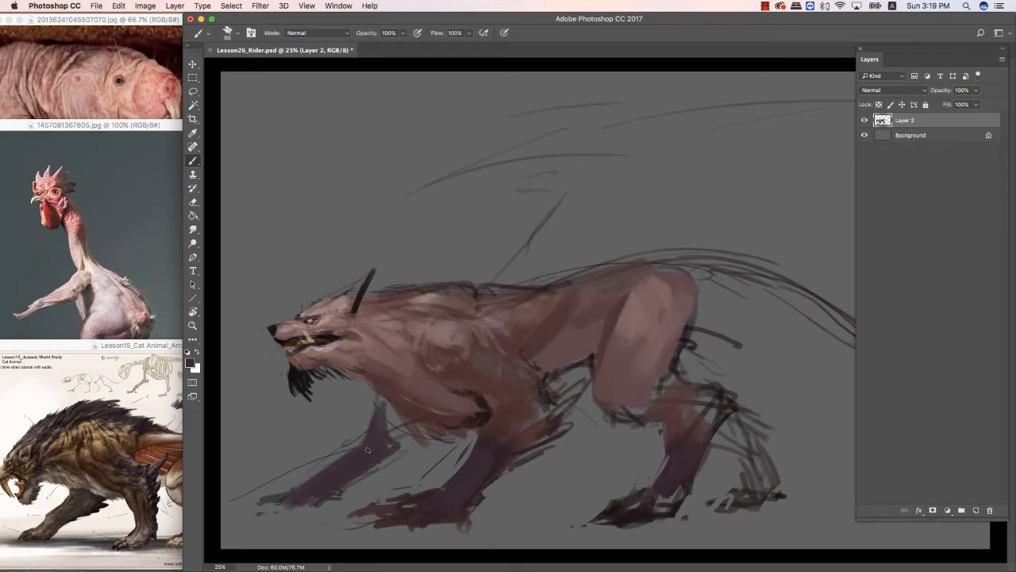
key(e)
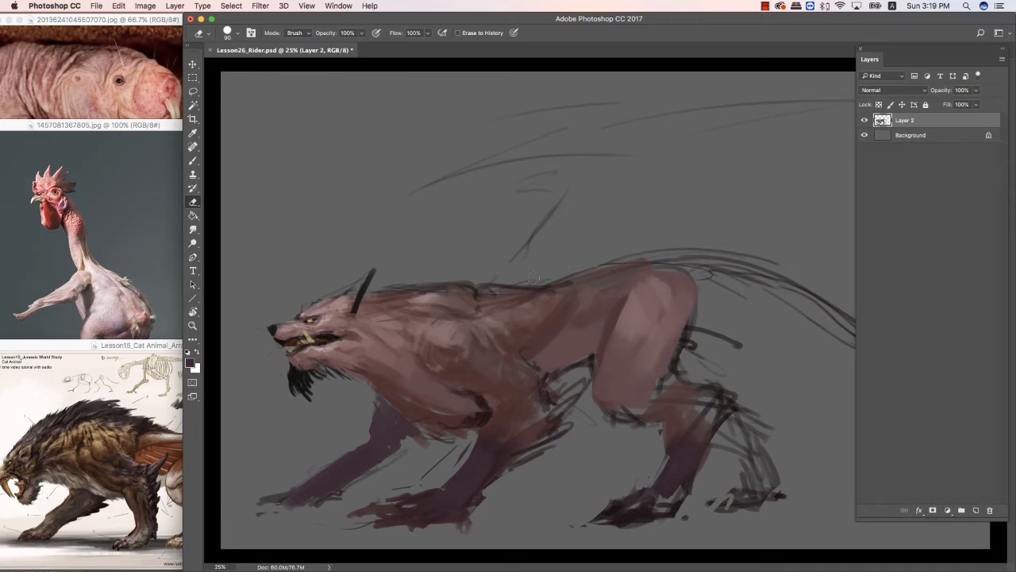
Hide the interface panels and fill out the near hind lower leg up to the hock with sampled purple.
key(Tab)
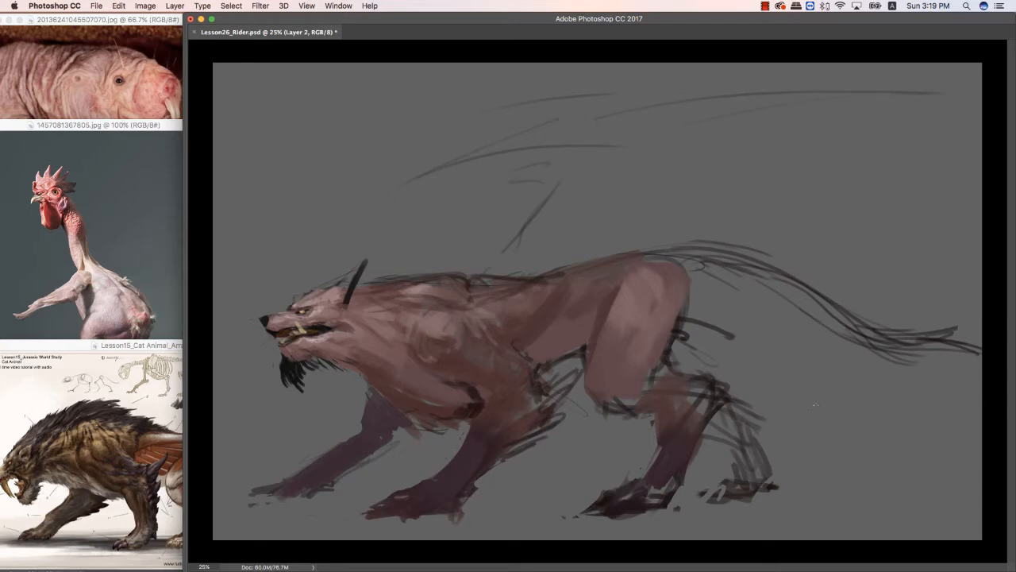
alt+click(670, 463)
drag(651, 491, 668, 484)
drag(681, 417, 680, 397)
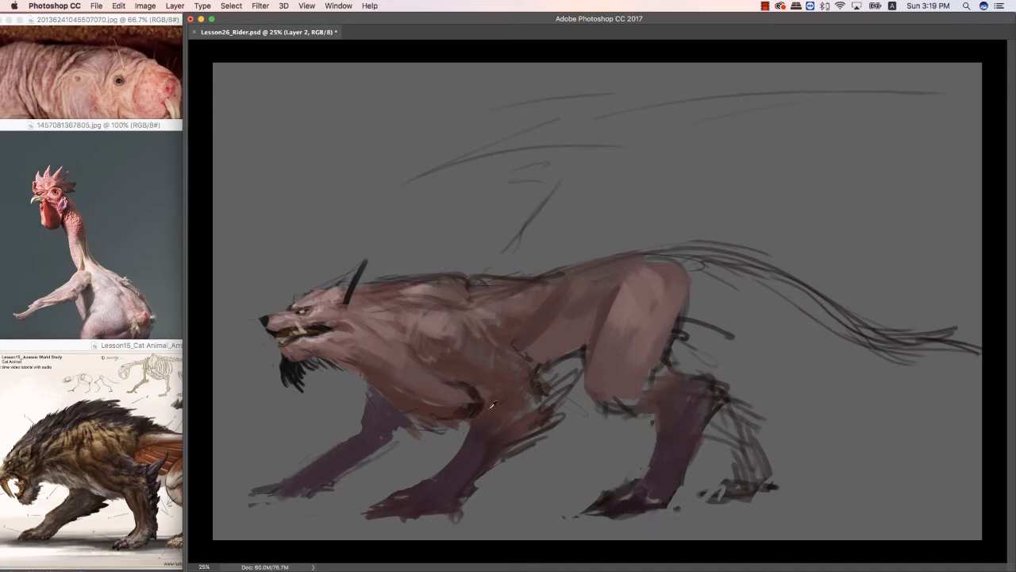
Define the thigh muscles with sampled lighter and darker skin tones from the hip down to the knee.
mouse_move(594, 367)
mouse_down()
mouse_move(602, 391)
mouse_move(637, 375)
mouse_move(618, 373)
mouse_up()
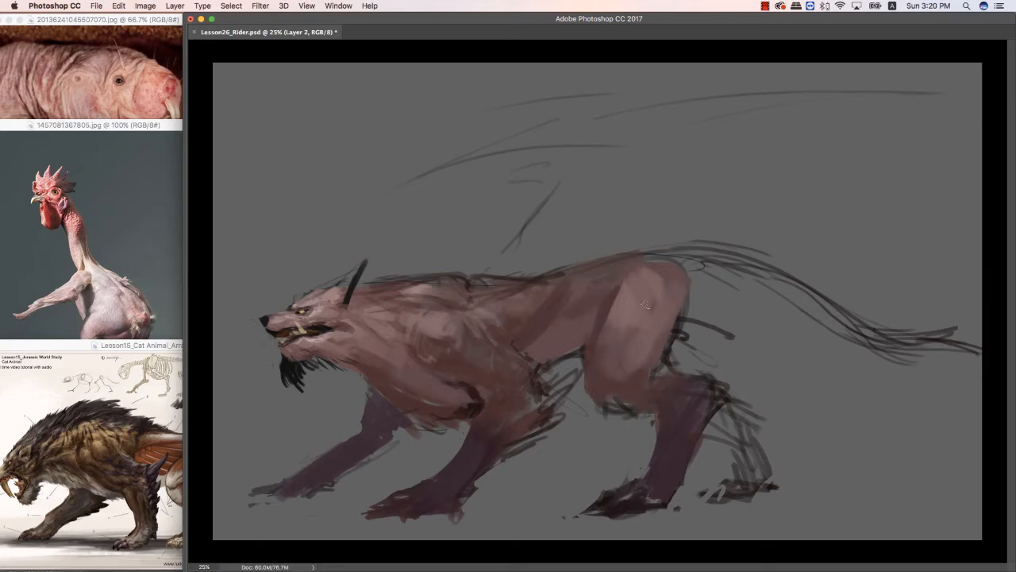
drag(649, 304, 655, 312)
alt+click(653, 273)
mouse_move(639, 276)
mouse_down()
mouse_move(641, 303)
mouse_move(655, 270)
mouse_move(651, 297)
mouse_move(670, 317)
mouse_up()
drag(613, 295, 591, 339)
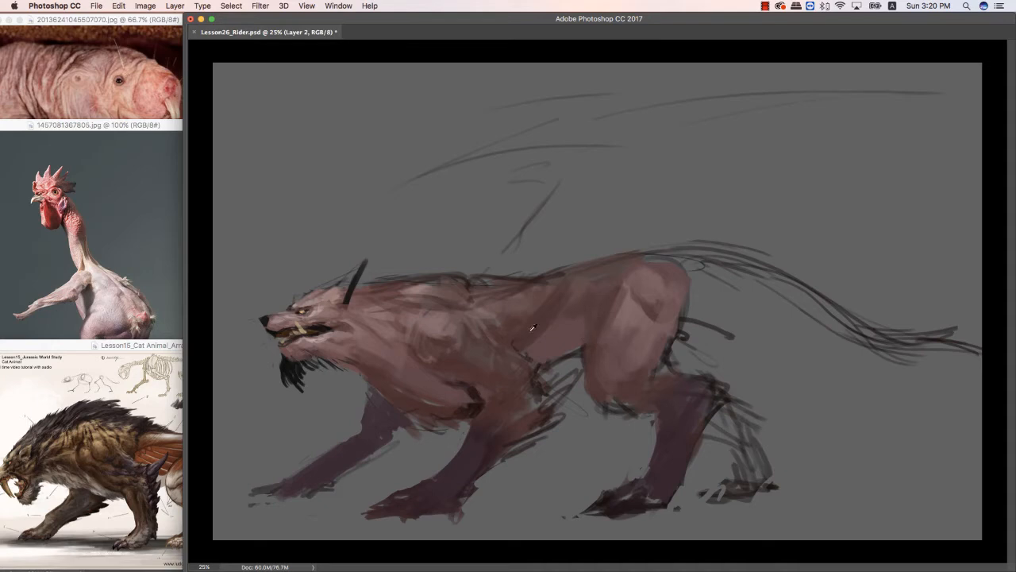
Deepen the shadow on the rear belly in front of the thigh with dark brown, undoing and repainting the stroke.
click(474, 394)
drag(576, 331, 525, 368)
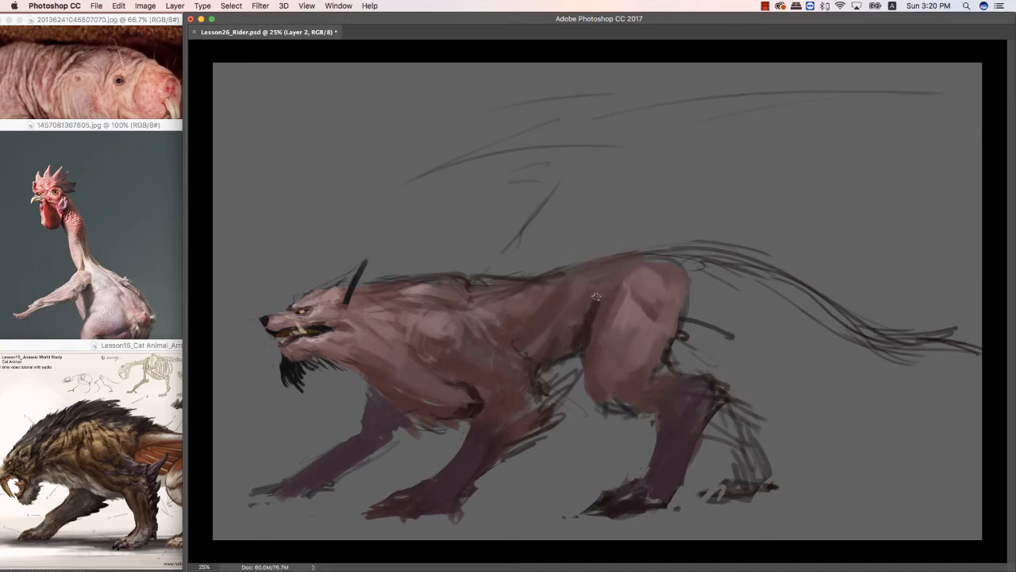
key(super+z)
drag(591, 333, 557, 361)
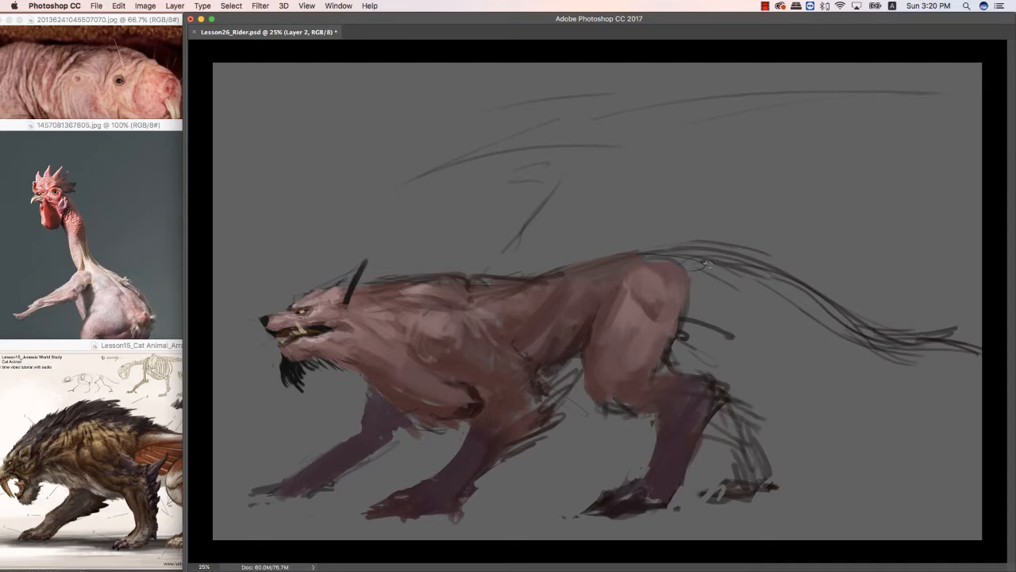
Block in the tail to its tip in dark reddish brown and paint lighter skin tone along its upper side.
mouse_move(714, 260)
mouse_down()
mouse_move(935, 338)
mouse_move(904, 330)
mouse_move(970, 327)
mouse_up()
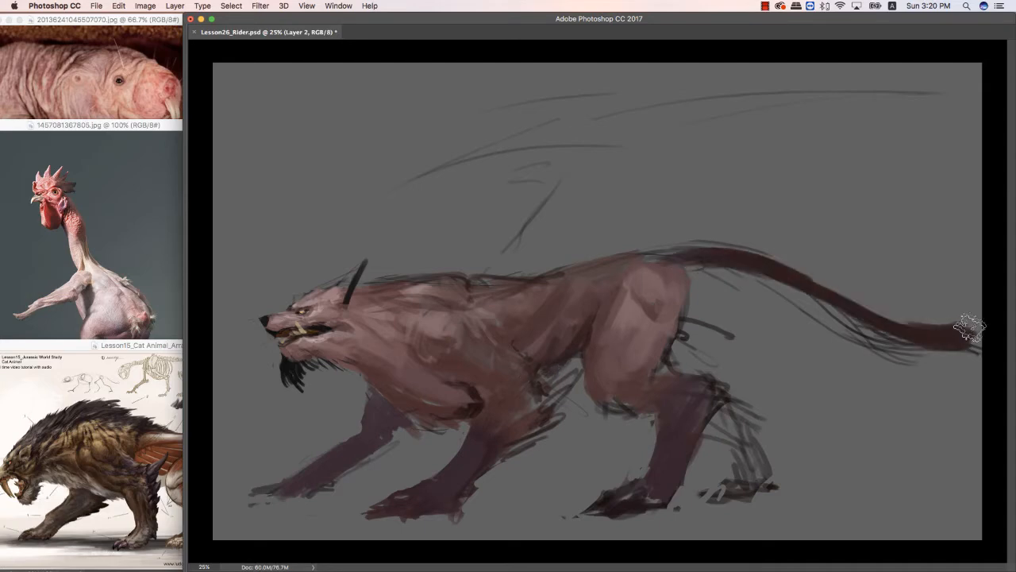
drag(674, 273, 821, 283)
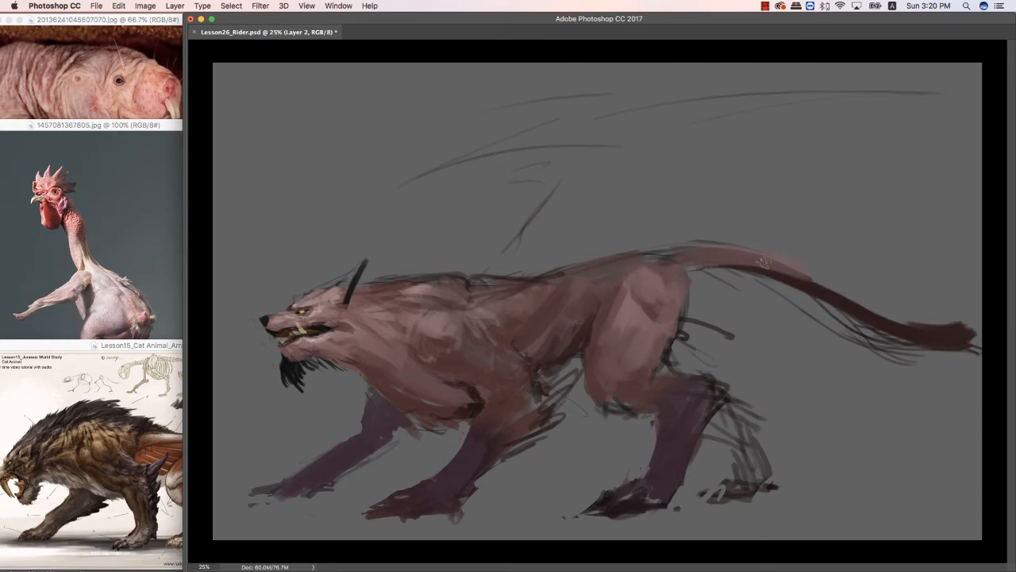
drag(764, 263, 922, 340)
Pick a near-black foreground colour and paint spiky dark fur strokes on the rump above the tail base.
key(Tab)
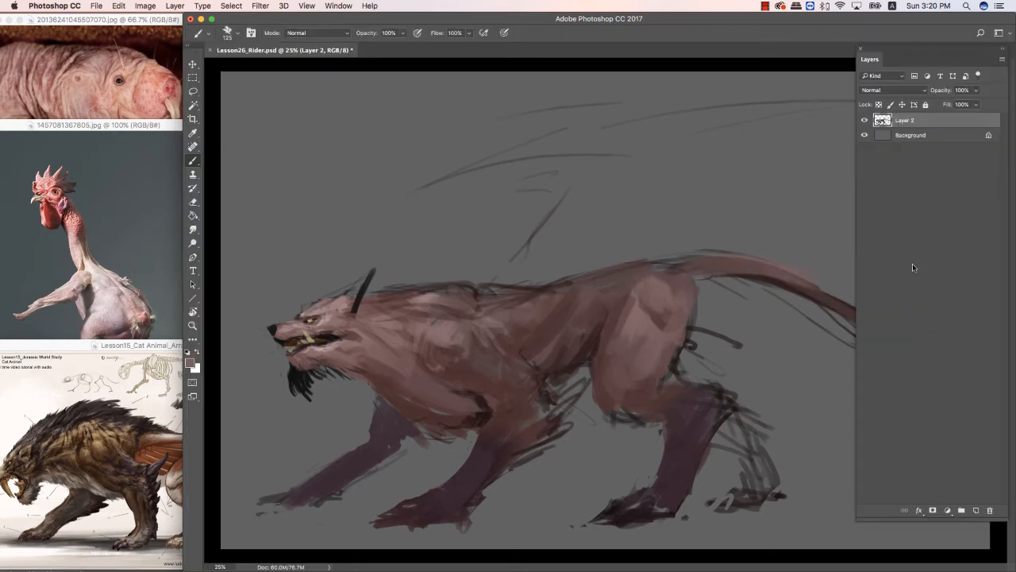
click(190, 363)
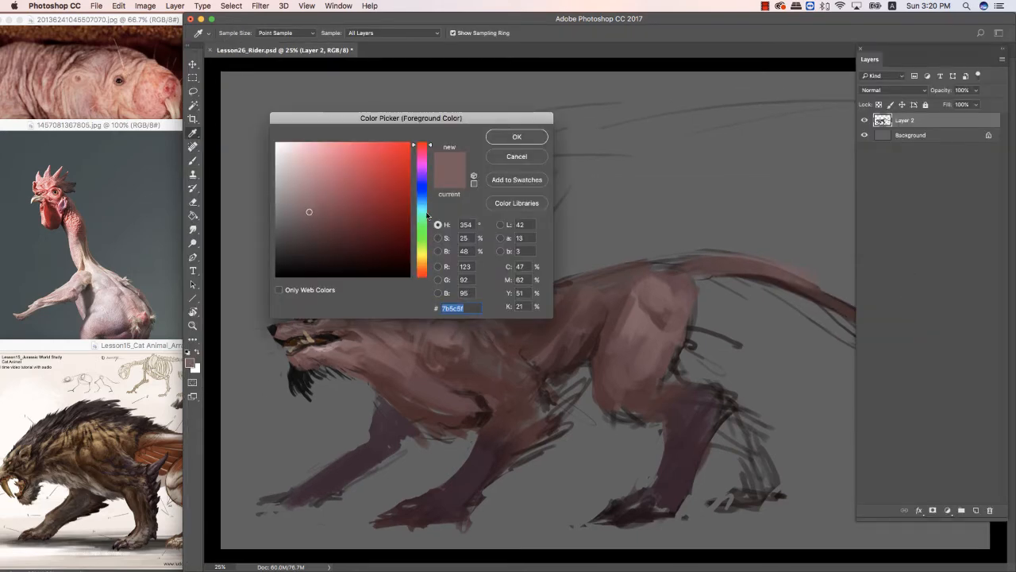
click(425, 275)
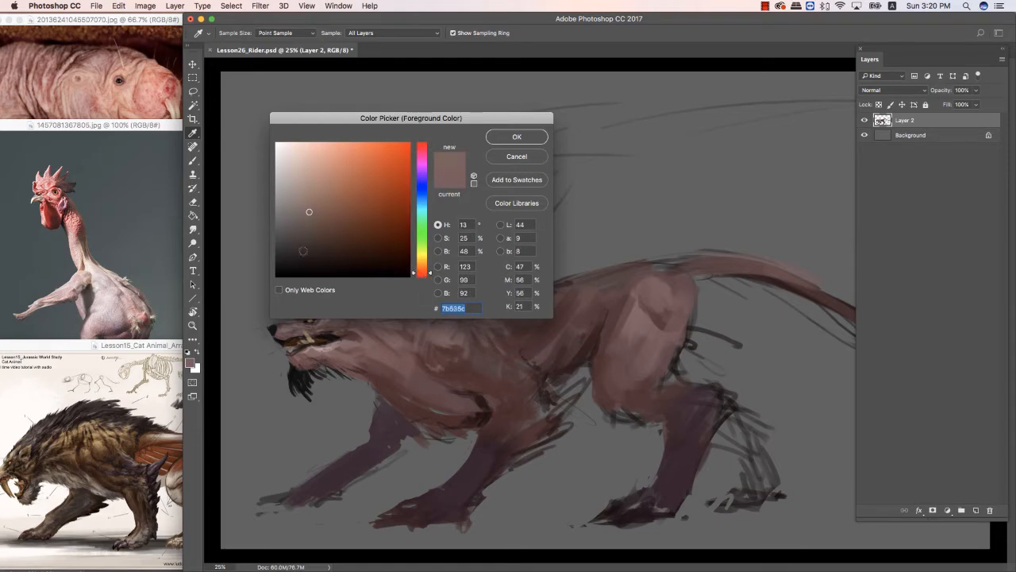
drag(303, 251, 321, 266)
click(517, 136)
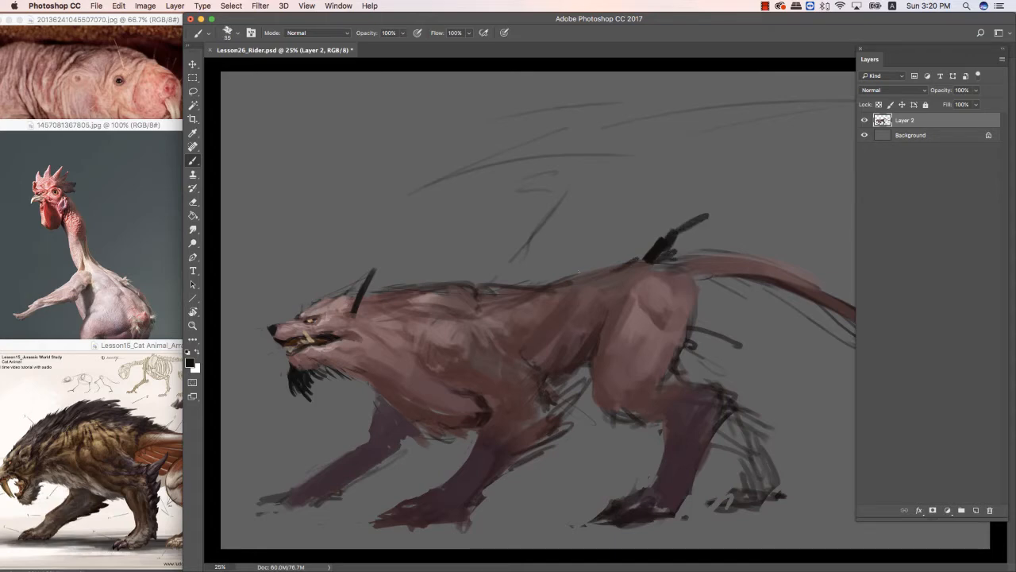
key(Tab)
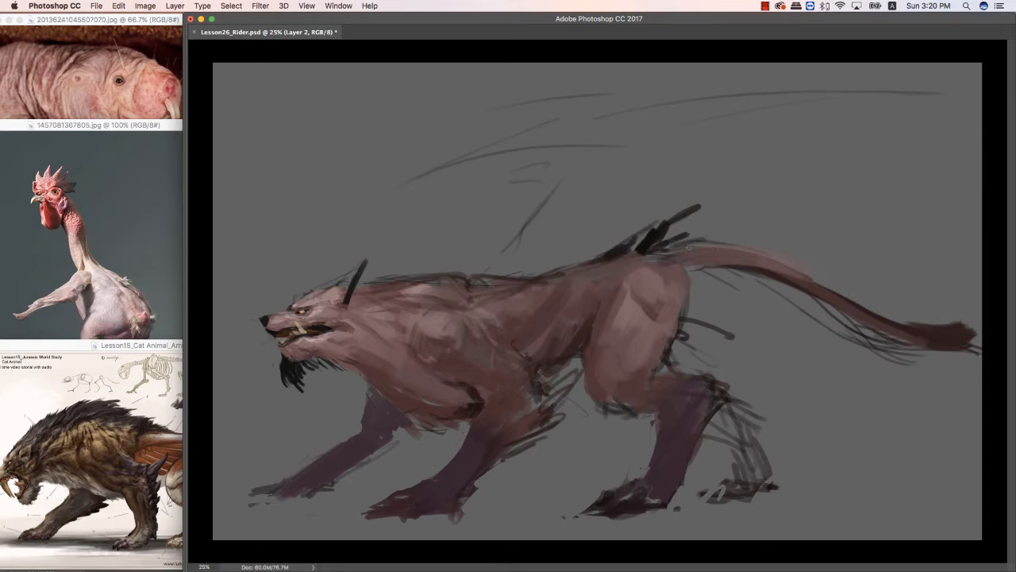
Paint dark fur tufts along the tail's upper edge, underside and tip, undoing the stray stroke below the tip.
mouse_move(714, 242)
mouse_down()
mouse_move(881, 322)
mouse_move(957, 313)
mouse_move(971, 354)
mouse_move(812, 300)
mouse_move(926, 360)
mouse_up()
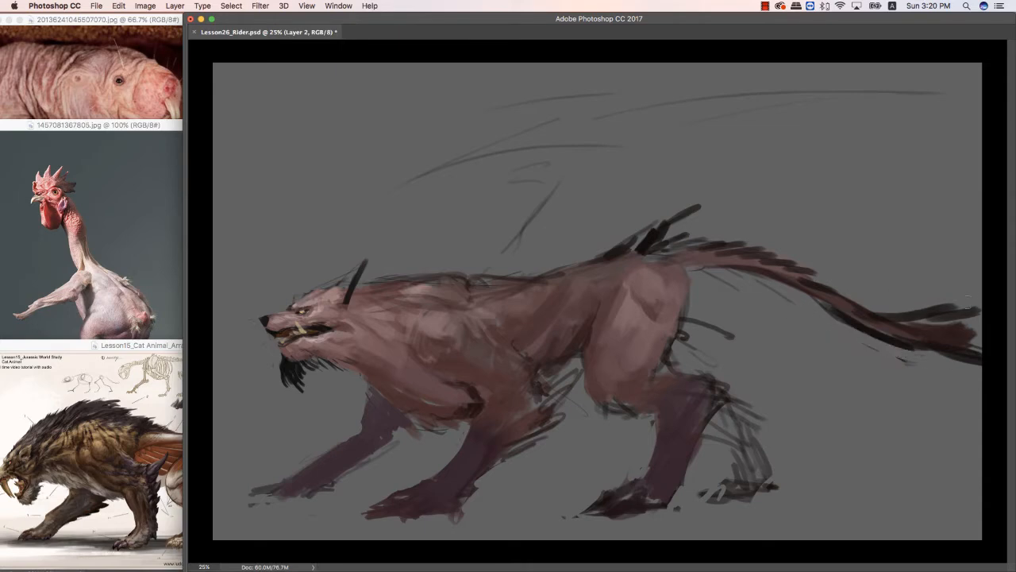
mouse_move(967, 302)
mouse_down()
mouse_move(868, 304)
mouse_move(975, 311)
mouse_up()
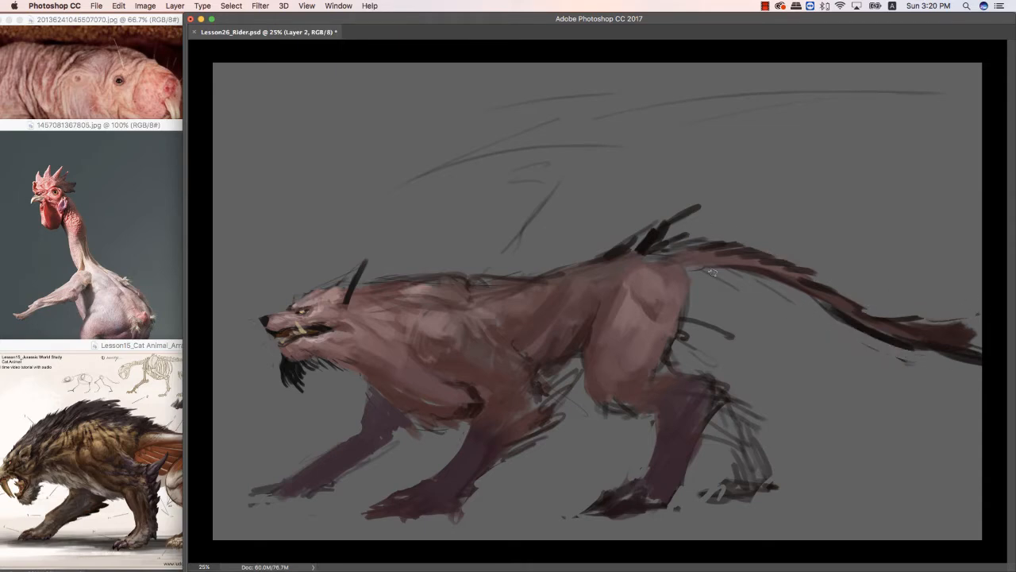
drag(856, 329, 921, 362)
drag(930, 350, 973, 368)
drag(892, 359, 950, 390)
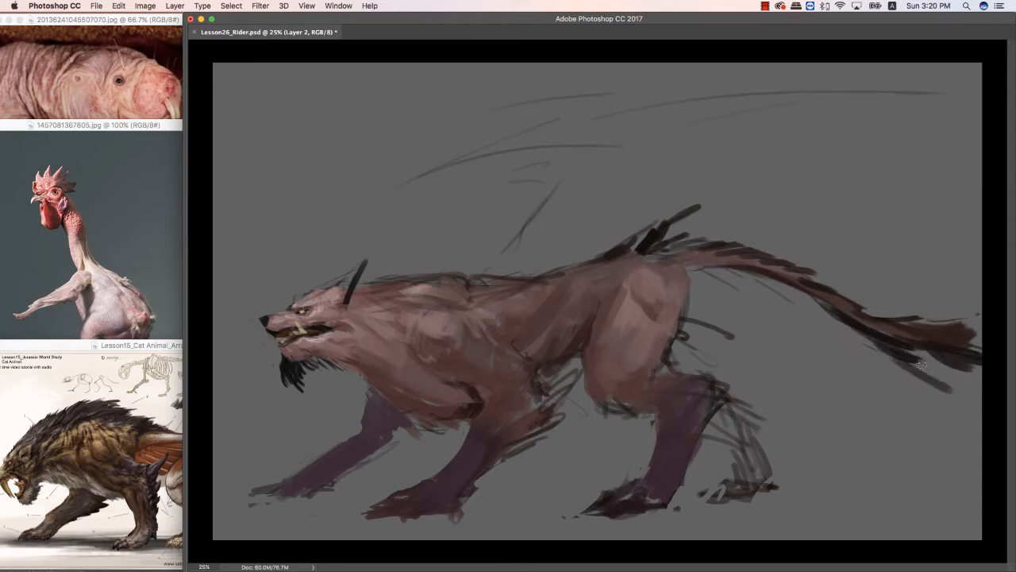
key(super+z)
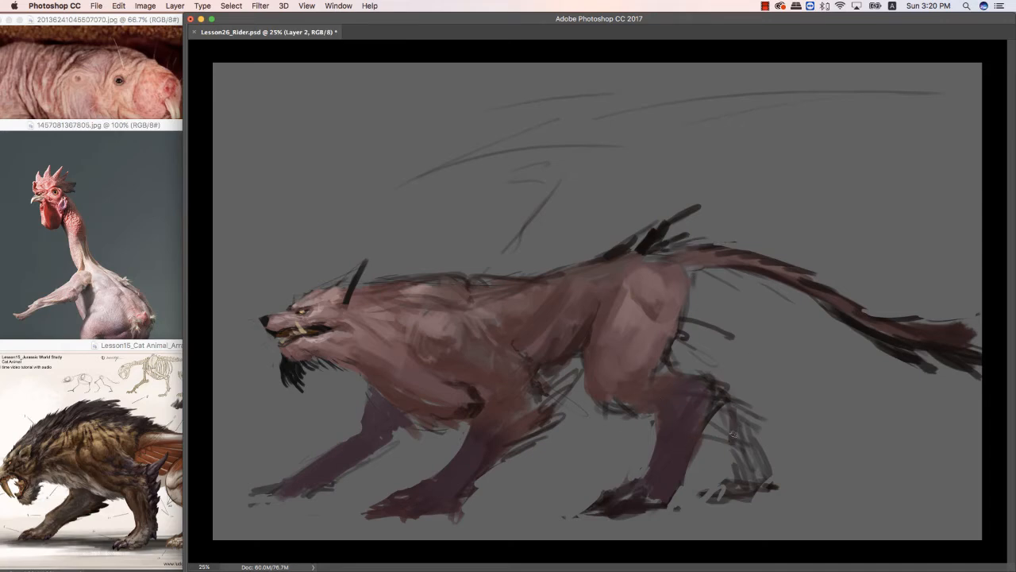
Block in the far hind lower leg with dark purple over its sketch lines.
mouse_move(733, 435)
mouse_down()
mouse_move(721, 408)
mouse_move(756, 453)
mouse_up()
drag(739, 412, 777, 462)
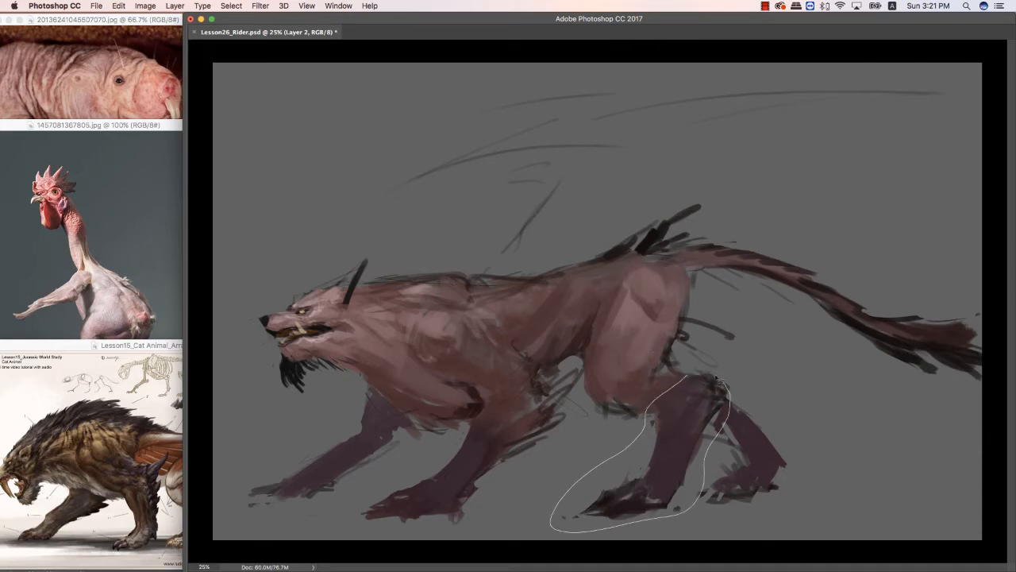
Lasso the near hind lower leg and Warp it so the paw shifts back under the body, then deselect.
drag(718, 381, 689, 375)
key(ctrl+t)
right_click(679, 418)
click(715, 486)
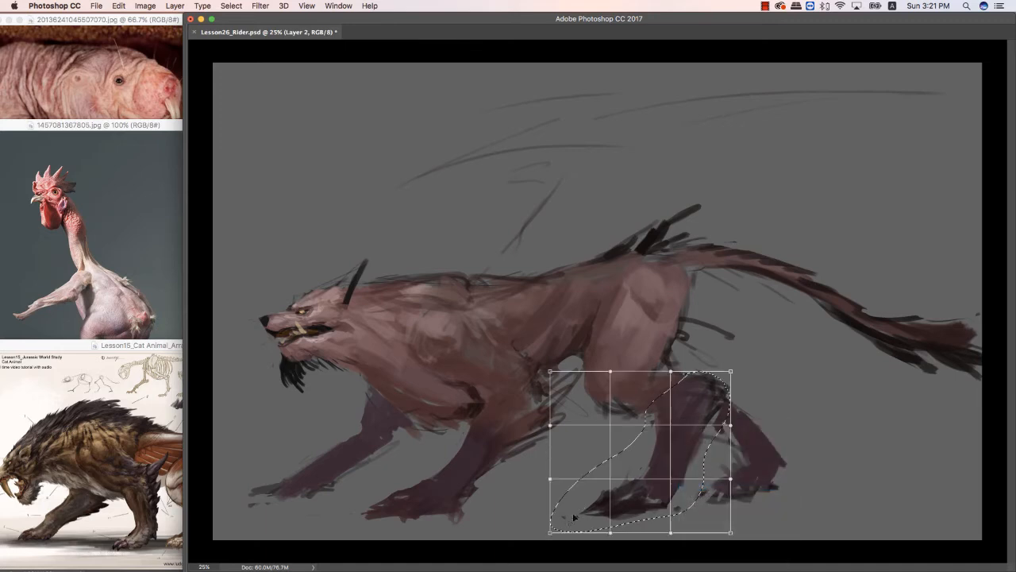
drag(574, 517, 619, 506)
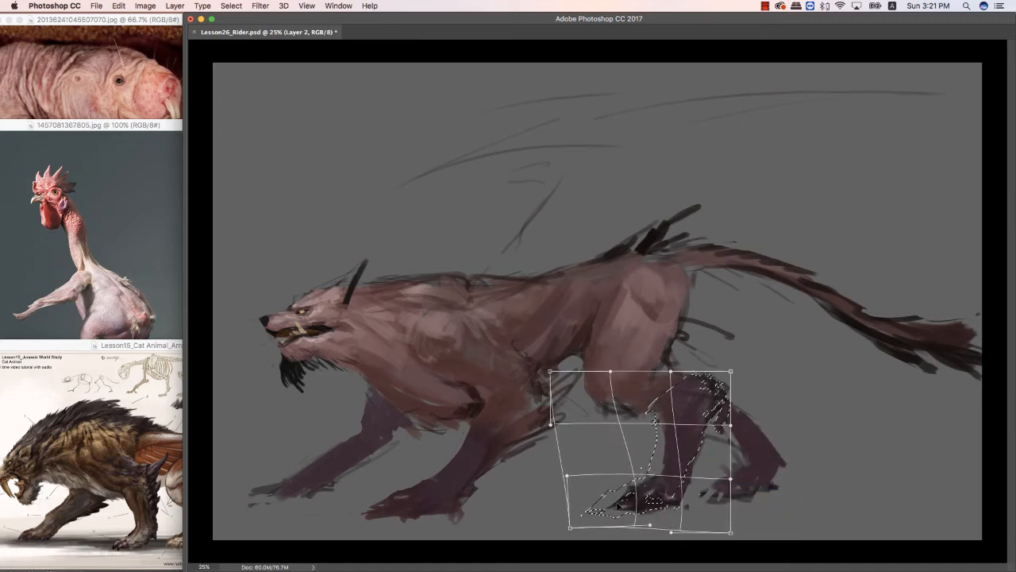
drag(712, 518, 727, 516)
drag(616, 511, 627, 517)
drag(683, 496, 688, 501)
drag(702, 456, 706, 455)
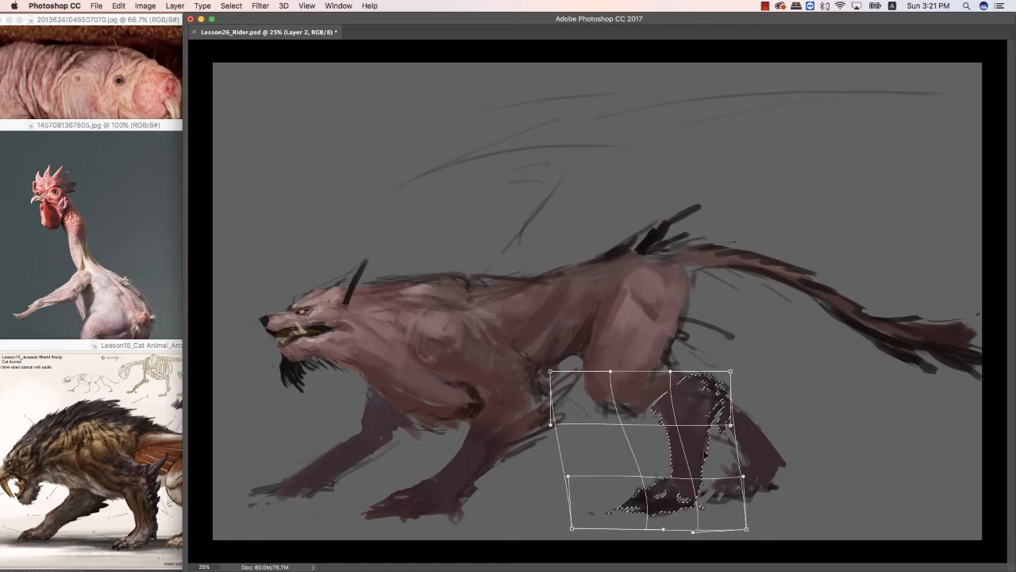
key(Return)
key(super+d)
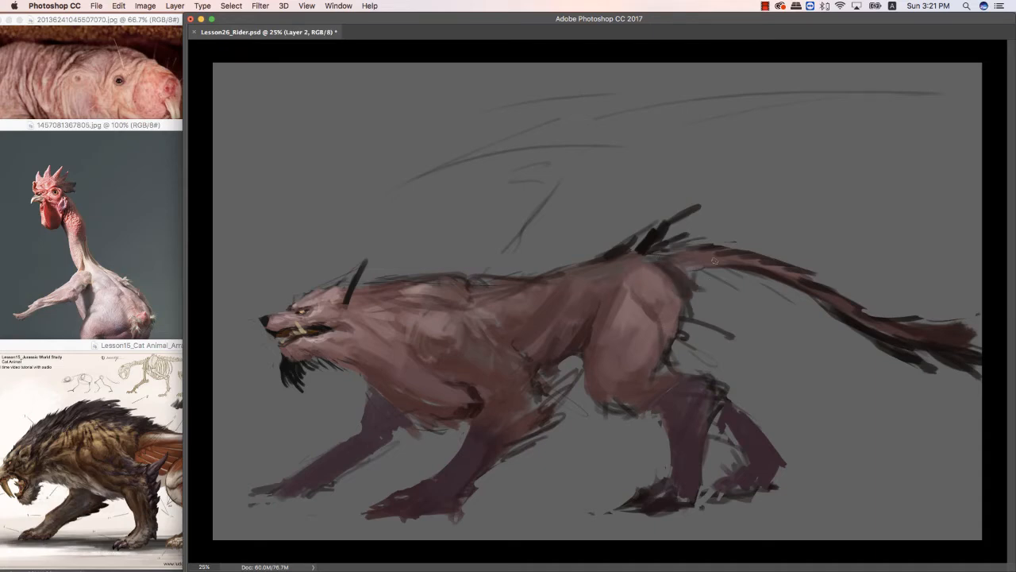
Open Liquify with a brush size of 1000 and push the rump's spiky fur down, reshaping the creature's back and chest.
click(260, 7)
click(352, 92)
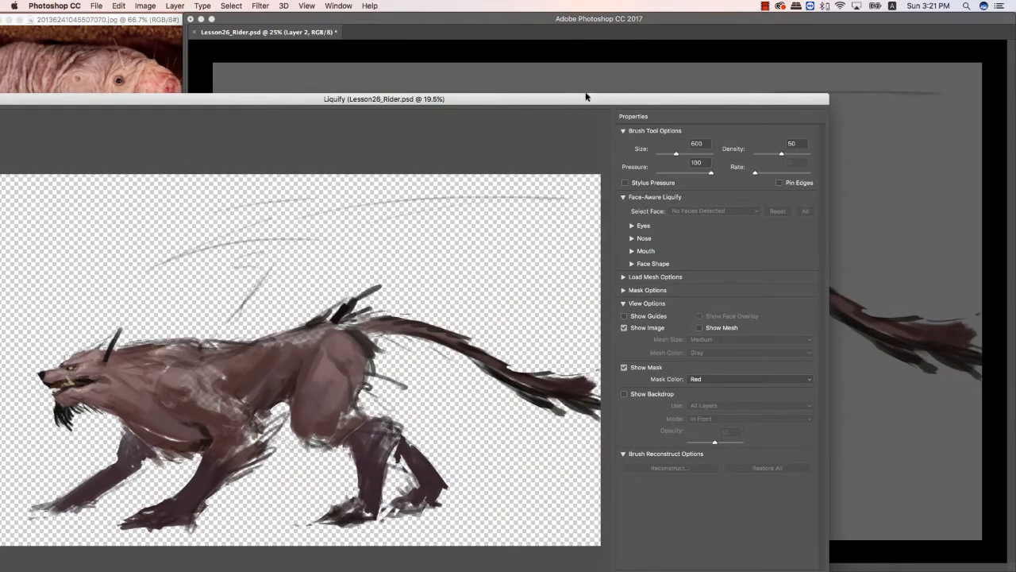
mouse_move(586, 97)
mouse_down()
mouse_move(753, 44)
mouse_move(746, 32)
mouse_up()
key(bracketright)
key(bracketright)
key(bracketright)
key(bracketright)
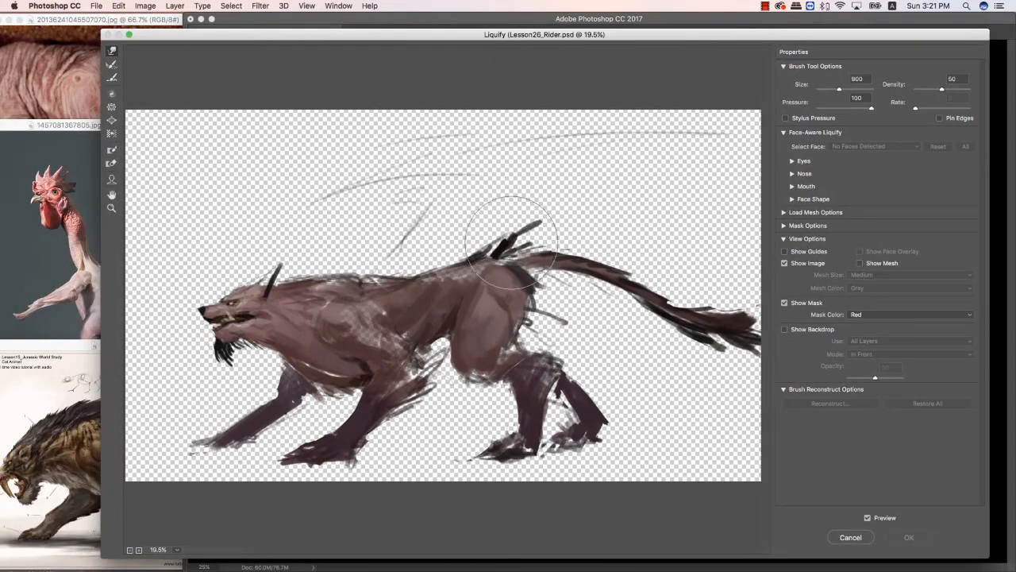
mouse_move(477, 226)
mouse_down()
mouse_move(465, 215)
mouse_move(488, 238)
mouse_up()
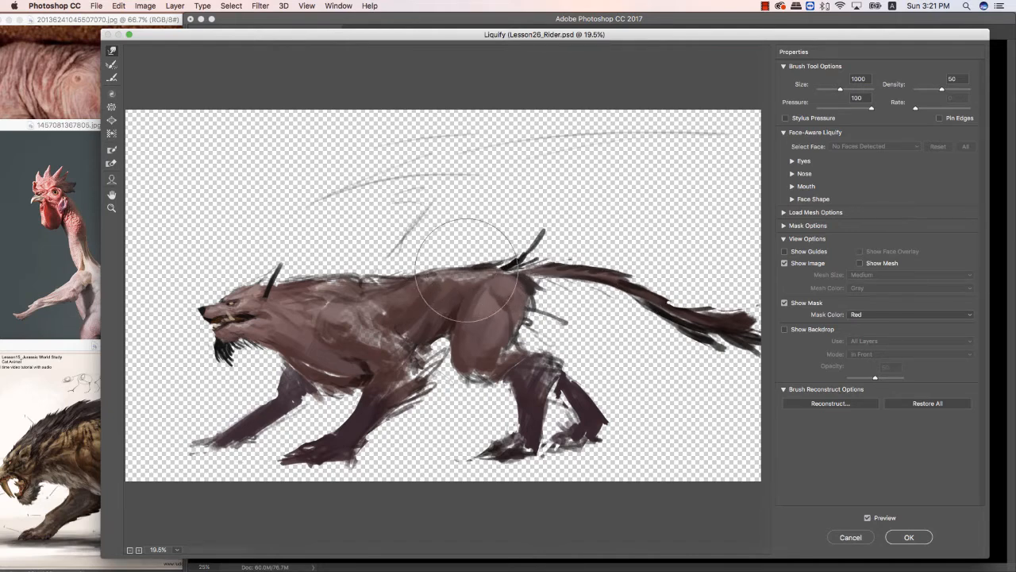
mouse_move(420, 267)
mouse_down()
mouse_move(417, 256)
mouse_move(376, 272)
mouse_move(295, 381)
mouse_move(343, 383)
mouse_up()
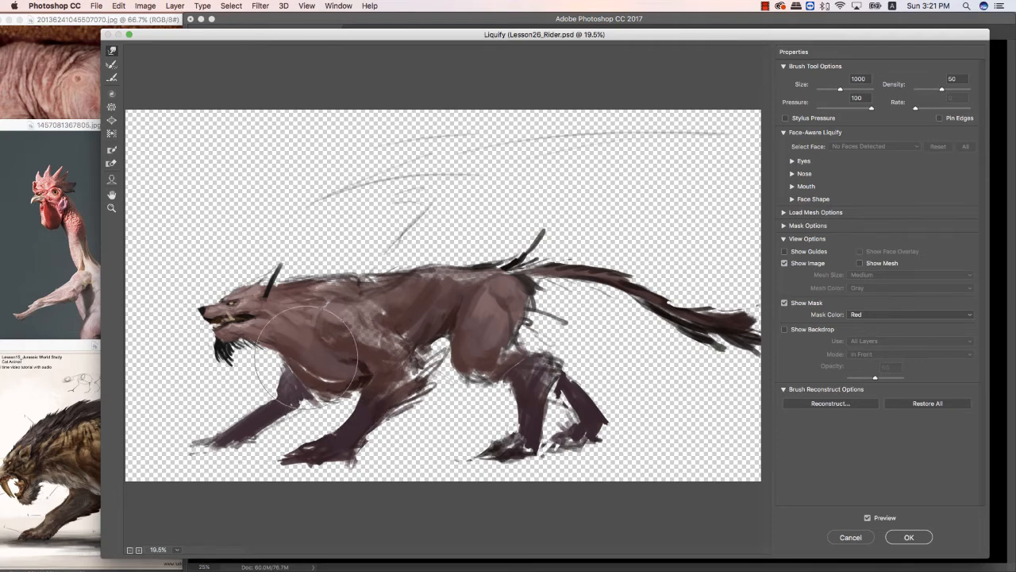
Push the muzzle forward and reshape the forelegs, near thigh and hind legs with Liquify's Forward Warp.
mouse_move(208, 308)
mouse_down()
mouse_move(224, 336)
mouse_move(215, 344)
mouse_move(252, 331)
mouse_move(220, 349)
mouse_move(244, 328)
mouse_move(249, 343)
mouse_move(220, 343)
mouse_move(229, 345)
mouse_move(223, 352)
mouse_move(188, 322)
mouse_move(222, 347)
mouse_move(214, 349)
mouse_move(252, 334)
mouse_move(217, 360)
mouse_move(244, 347)
mouse_move(248, 284)
mouse_move(369, 267)
mouse_move(426, 282)
mouse_move(532, 397)
mouse_move(512, 420)
mouse_up()
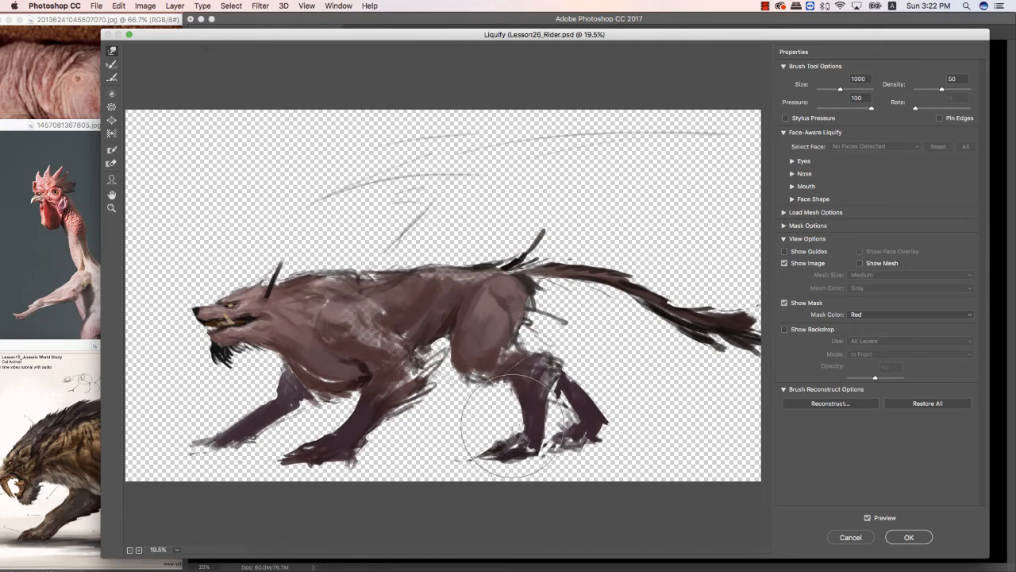
drag(375, 441, 366, 439)
mouse_move(310, 456)
mouse_down()
mouse_move(274, 457)
mouse_move(229, 427)
mouse_move(223, 435)
mouse_move(274, 397)
mouse_move(391, 416)
mouse_up()
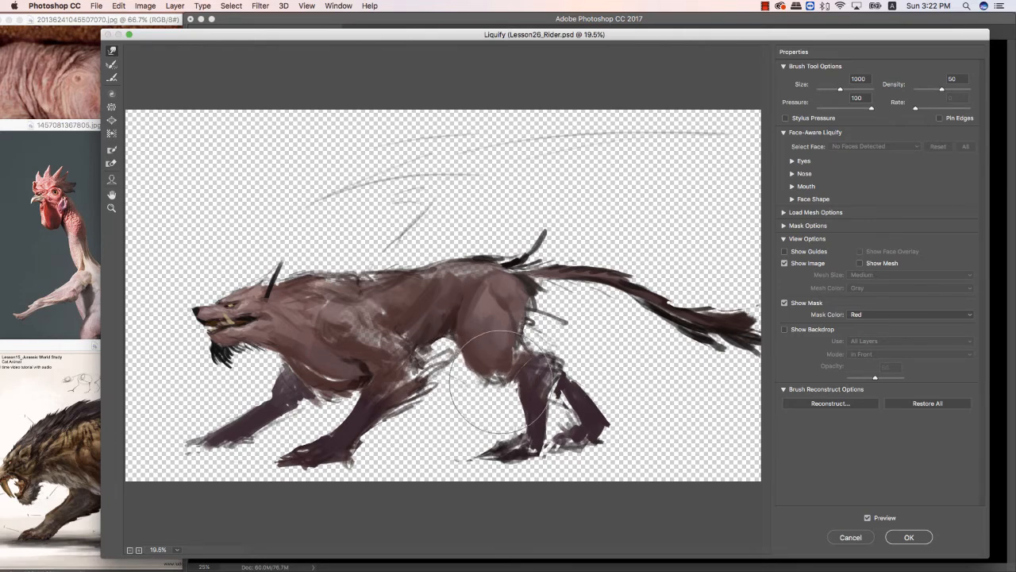
mouse_move(490, 388)
mouse_down()
mouse_move(527, 405)
mouse_move(521, 439)
mouse_move(509, 385)
mouse_move(523, 425)
mouse_up()
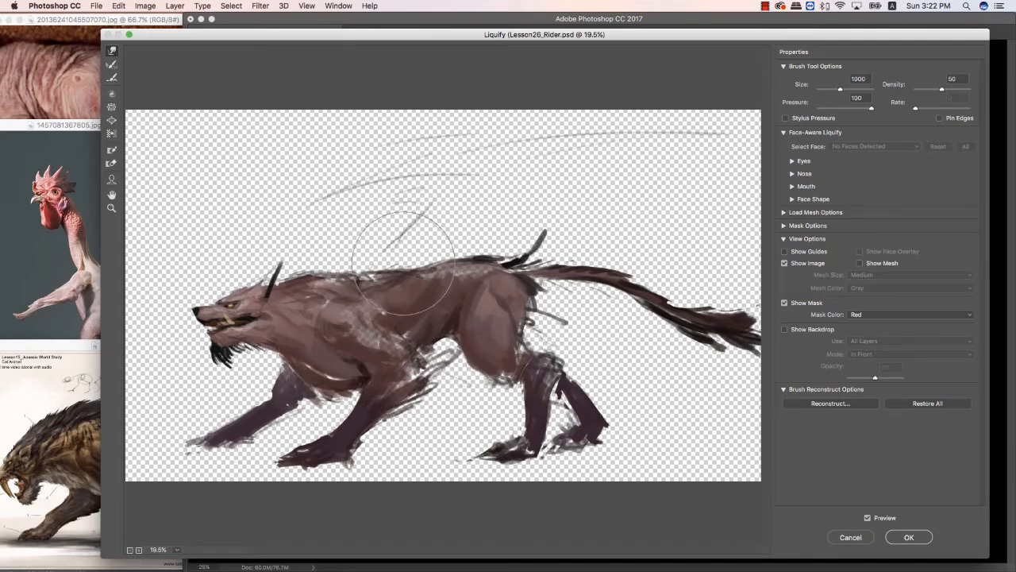
Refine the back and shoulder contour in Liquify, apply the distortion, and compare the creature before and after it.
drag(313, 270, 316, 274)
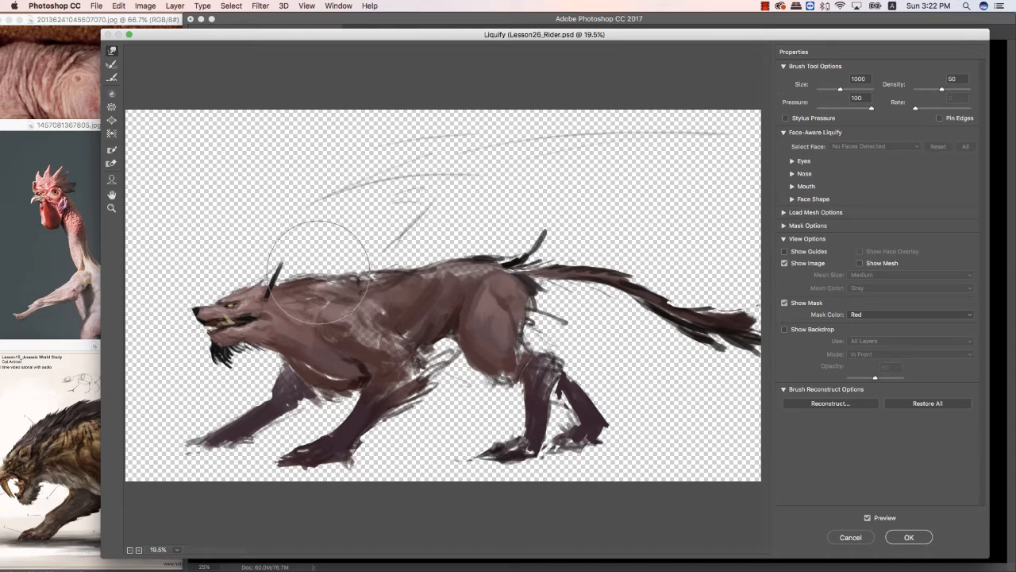
mouse_move(397, 268)
mouse_down()
mouse_move(424, 262)
mouse_move(331, 271)
mouse_move(373, 271)
mouse_up()
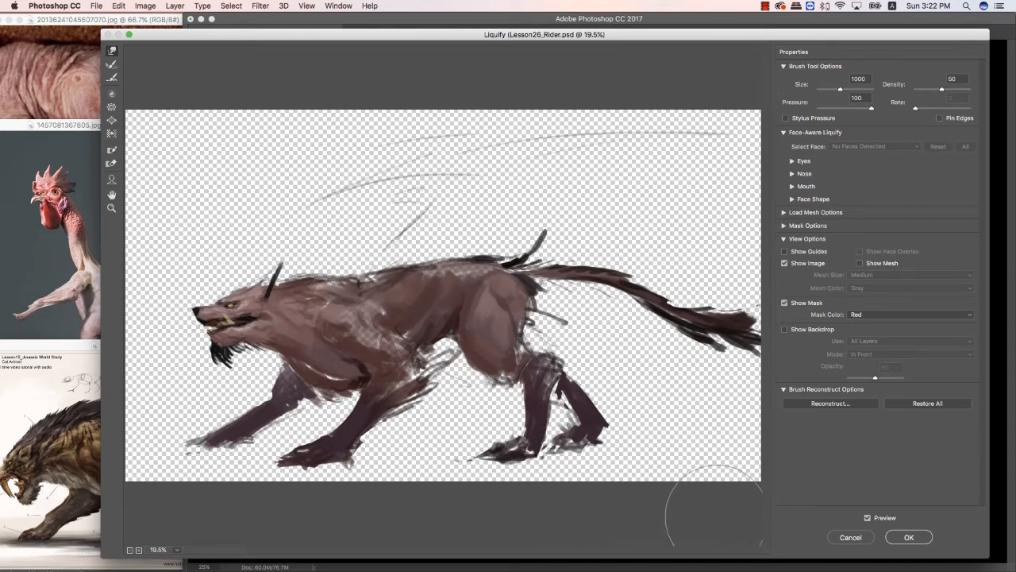
drag(476, 317, 474, 343)
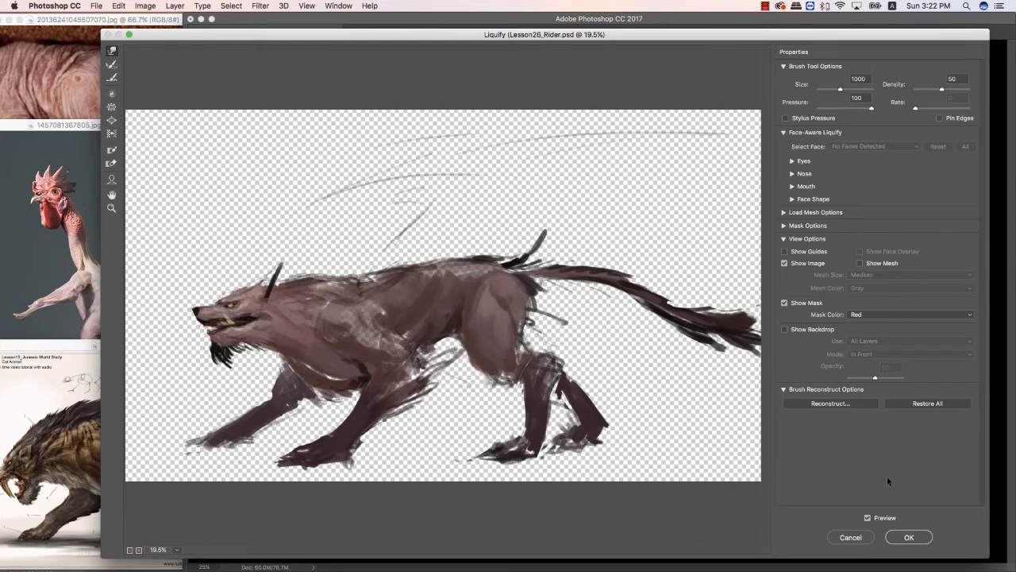
click(919, 533)
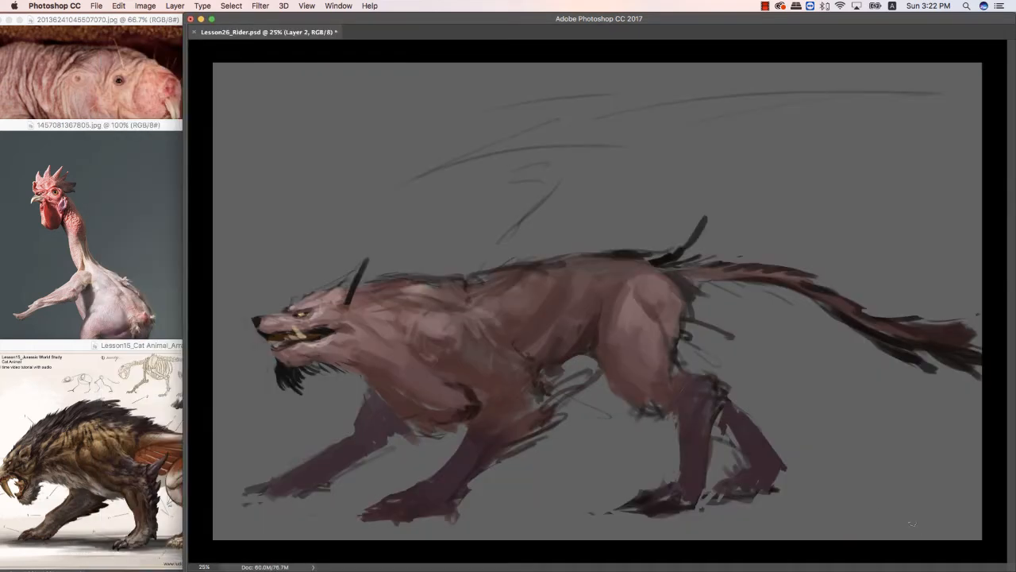
key(super+z)
key(super+z)
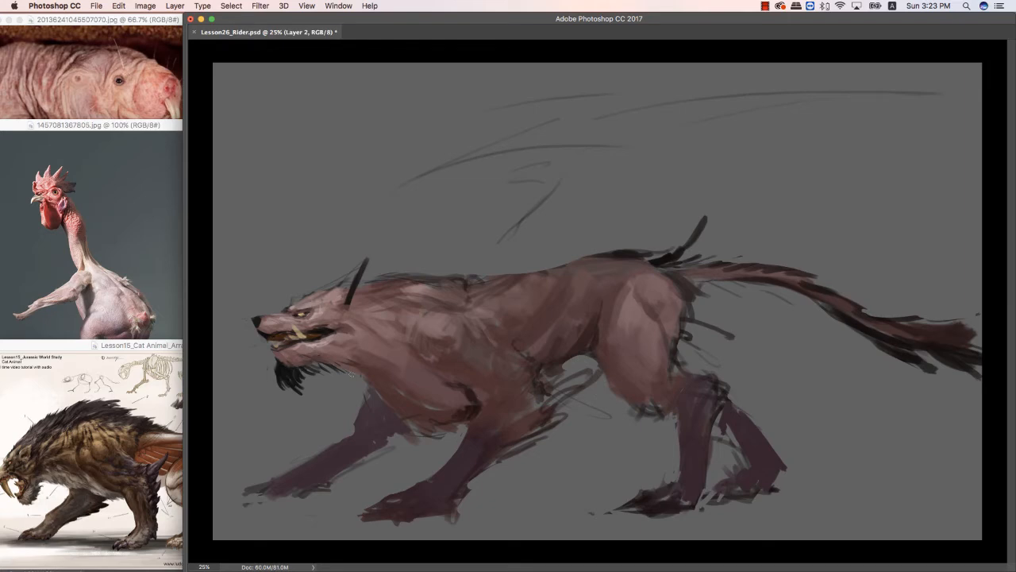
Touch up the chest's lower edge and pick a near-black magenta foreground colour with hue 326 for the brush.
drag(378, 393, 429, 429)
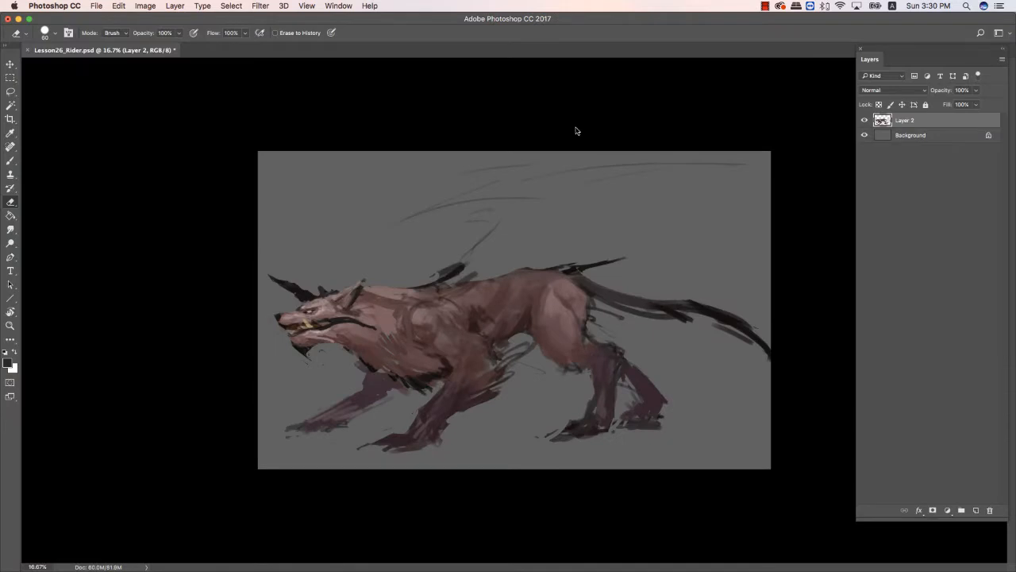
key(super+equal)
key(b)
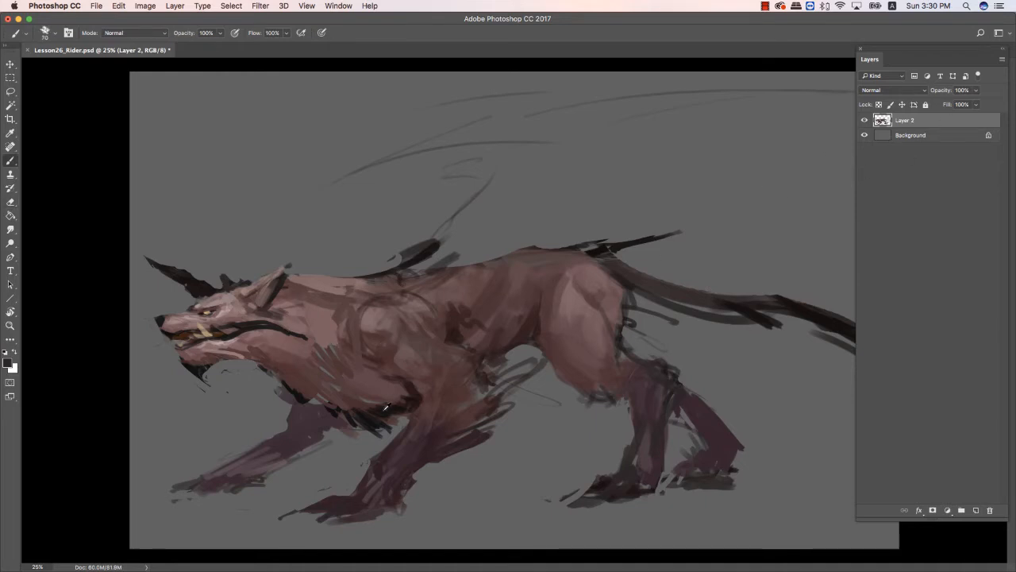
click(9, 362)
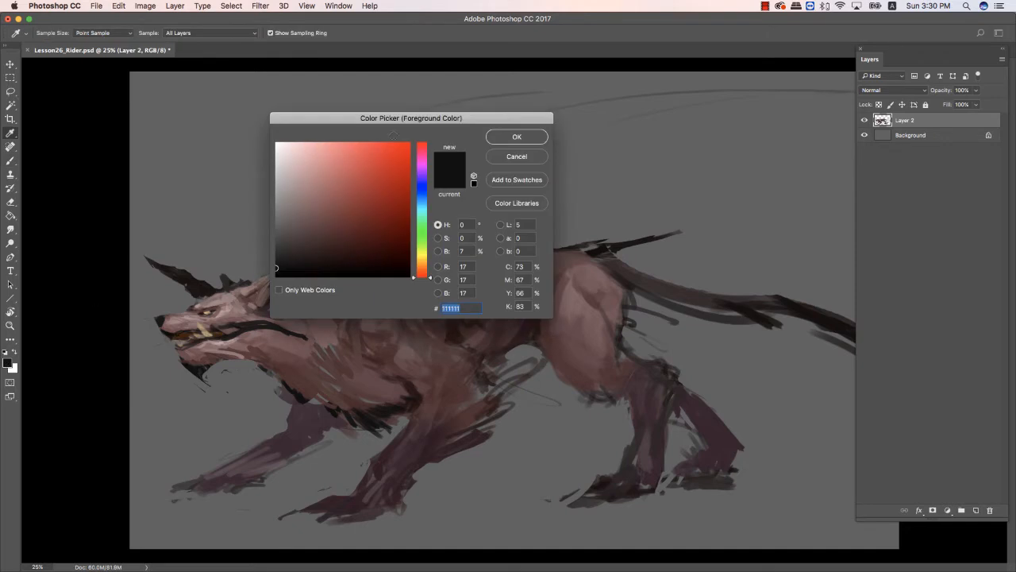
mouse_move(424, 161)
mouse_down()
mouse_move(426, 146)
mouse_move(427, 156)
mouse_up()
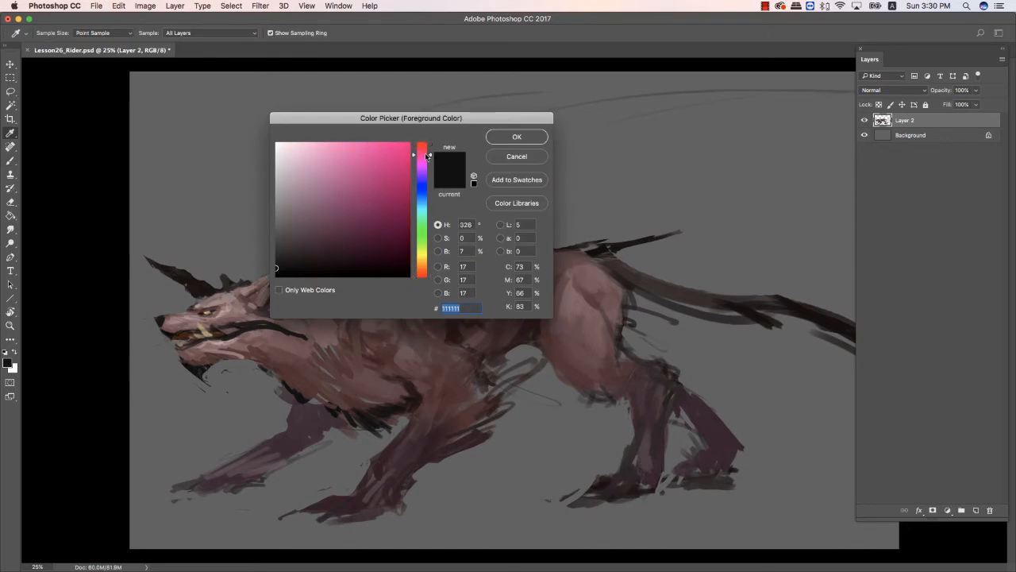
drag(276, 268, 299, 267)
click(517, 137)
key(b)
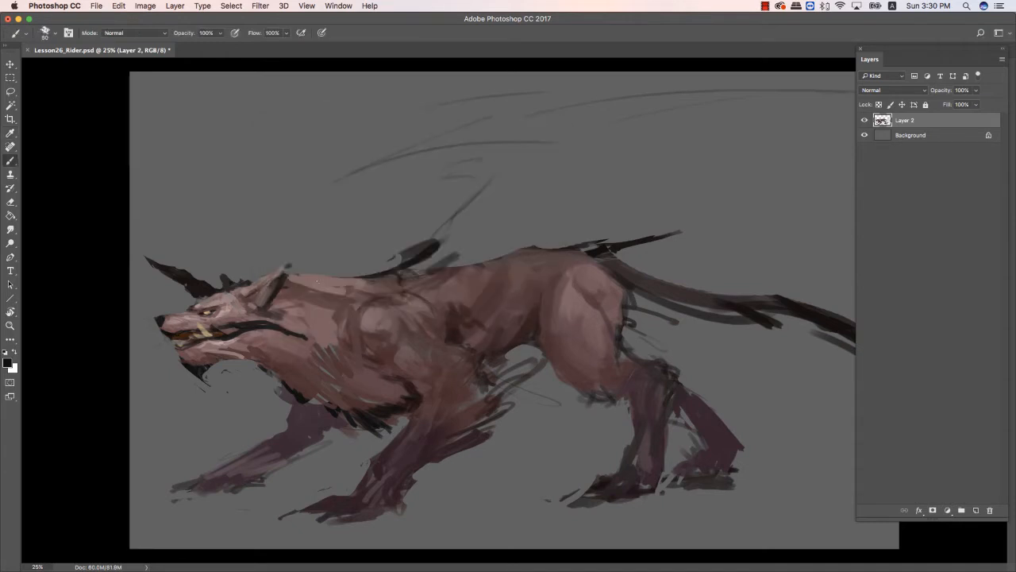
Paint a dark tuft along the nape and sketch the wing's base and upper arm rising from the shoulder.
drag(293, 269, 357, 262)
key(bracketright)
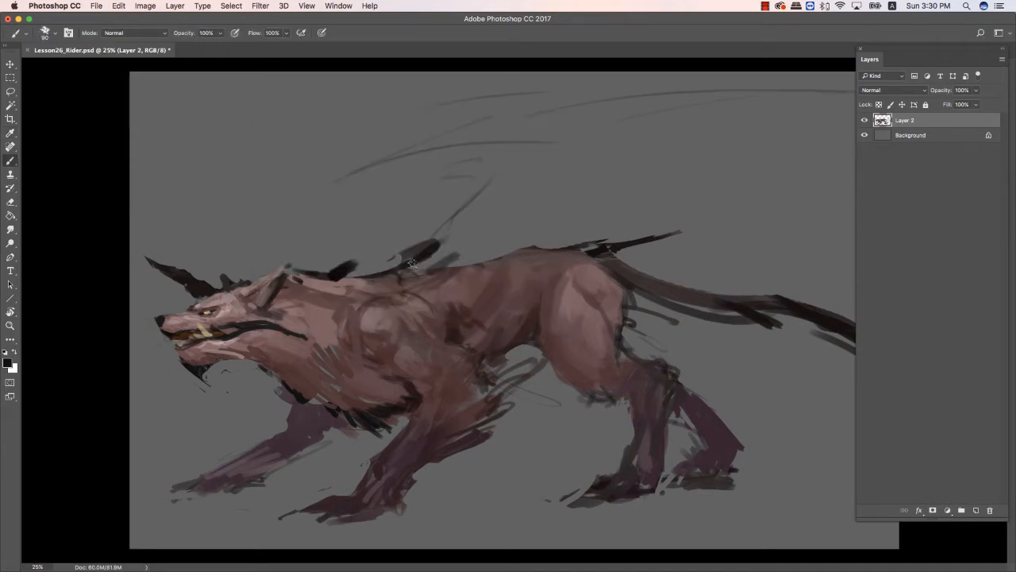
mouse_move(403, 239)
mouse_down()
mouse_move(366, 275)
mouse_move(383, 271)
mouse_move(372, 271)
mouse_move(390, 249)
mouse_up()
drag(354, 273, 407, 238)
drag(406, 239, 446, 219)
mouse_move(446, 219)
mouse_down()
mouse_move(514, 146)
mouse_move(506, 141)
mouse_up()
Sketch the wing's bent joint and its long curved leading edge sweeping back above the creature.
drag(474, 156, 337, 176)
drag(510, 136, 282, 194)
drag(428, 127, 507, 135)
drag(408, 146, 554, 112)
key(Tab)
drag(341, 154, 823, 74)
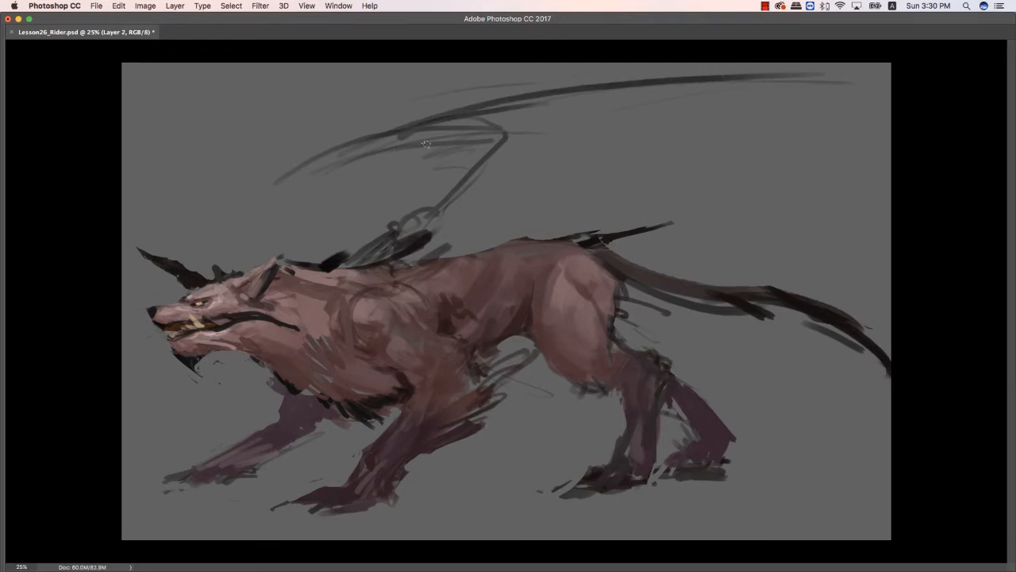
Block in the wing's lower spars, the membrane near the shoulder and the dark far tip with broad strokes.
drag(426, 143, 690, 95)
drag(548, 143, 396, 246)
drag(475, 230, 378, 265)
drag(532, 168, 443, 235)
drag(516, 187, 774, 108)
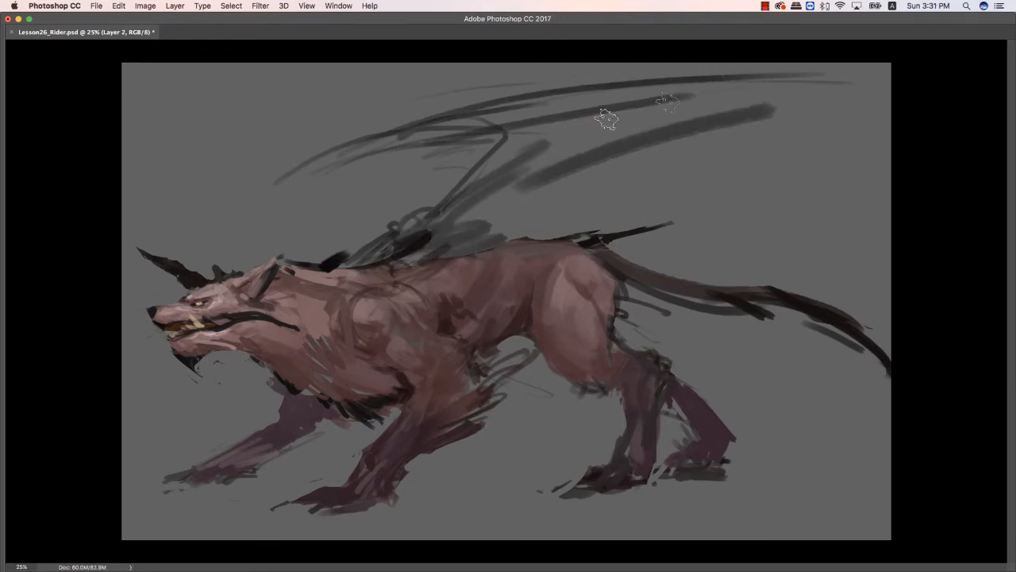
drag(628, 111, 873, 84)
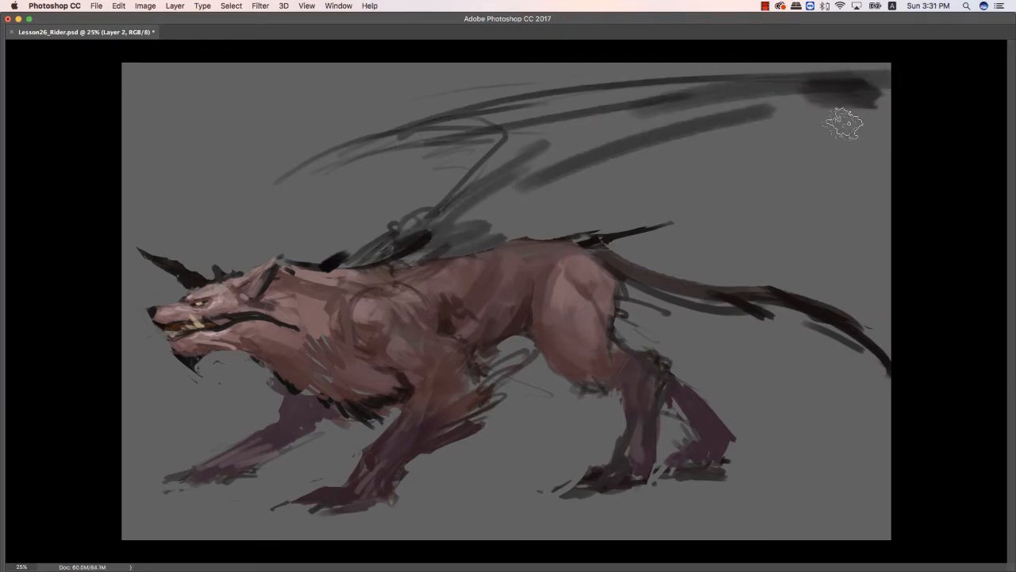
key(Tab)
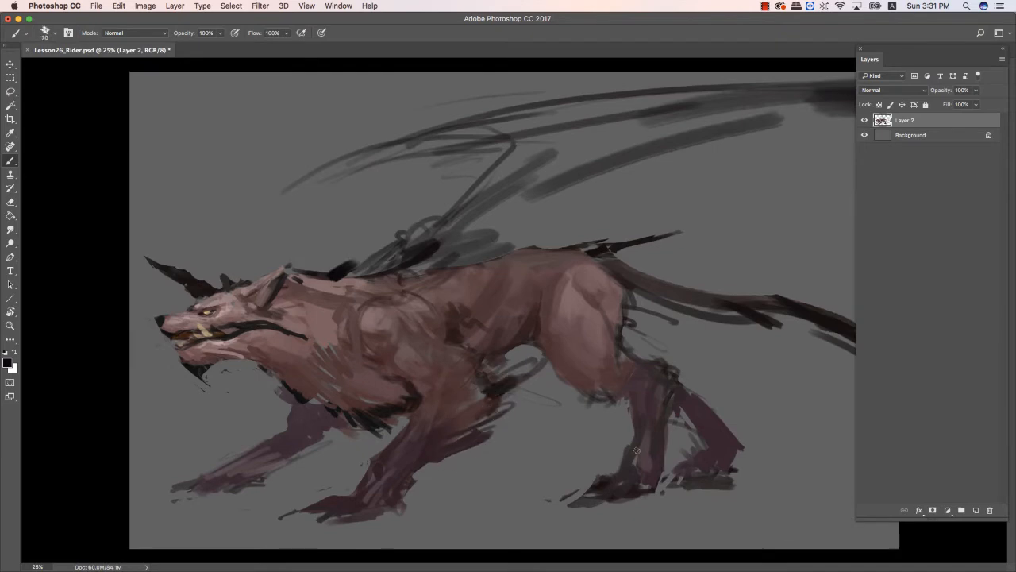
Paint dark fur strokes behind the near elbow and along the front of the belly.
mouse_move(478, 388)
mouse_down()
mouse_move(423, 455)
mouse_move(476, 404)
mouse_up()
mouse_move(466, 368)
mouse_down()
mouse_move(537, 340)
mouse_move(572, 386)
mouse_up()
key(e)
key(b)
Sample pink skin tones from the neck and face and paint lighter patches on the neck behind the ear.
alt+click(299, 288)
key(bracketright)
key(bracketright)
mouse_move(301, 288)
mouse_down()
mouse_move(361, 277)
mouse_move(325, 301)
mouse_move(233, 304)
mouse_move(321, 306)
mouse_up()
alt+click(317, 310)
alt+click(227, 309)
drag(317, 304, 380, 281)
Reduce the brush size and paint thin light strokes along the top of the neck towards the shoulder.
key(bracketleft)
key(bracketleft)
key(bracketleft)
key(bracketleft)
key(bracketleft)
key(bracketleft)
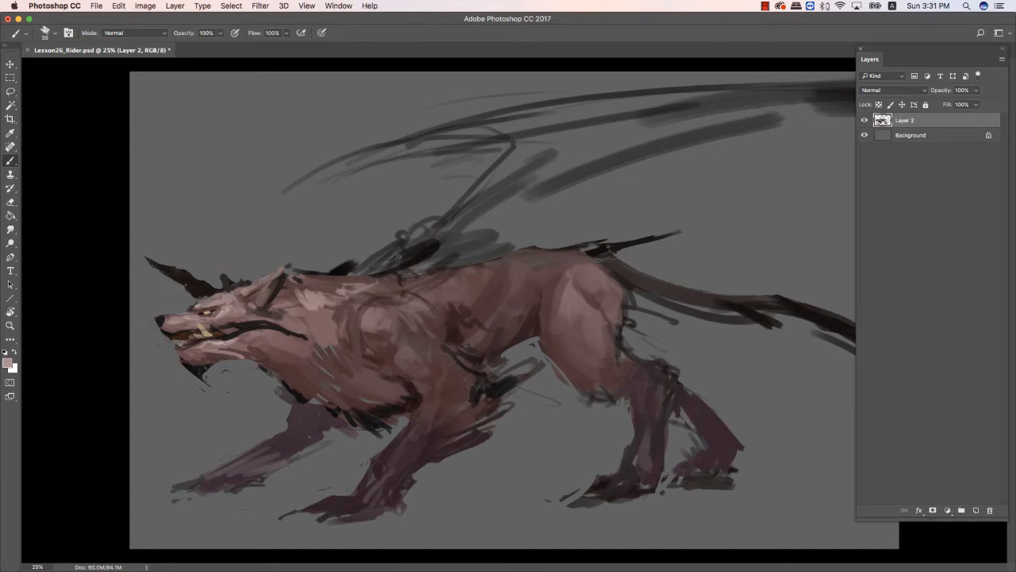
drag(298, 278, 389, 268)
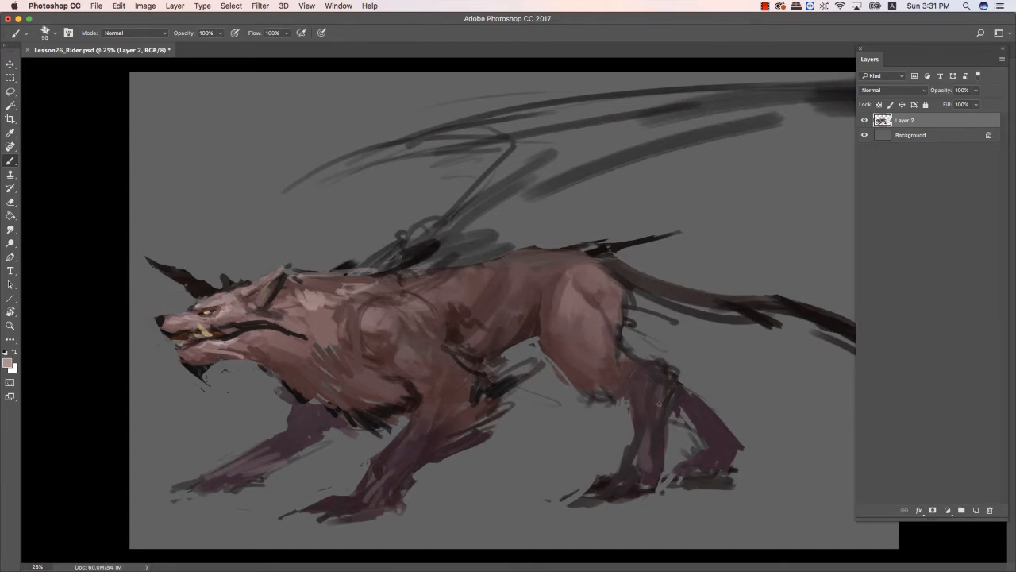
Sample the tail's dark colour and draw a muscle line down the near thigh and dark claws on the hind paw.
alt+click(760, 314)
drag(589, 306, 580, 366)
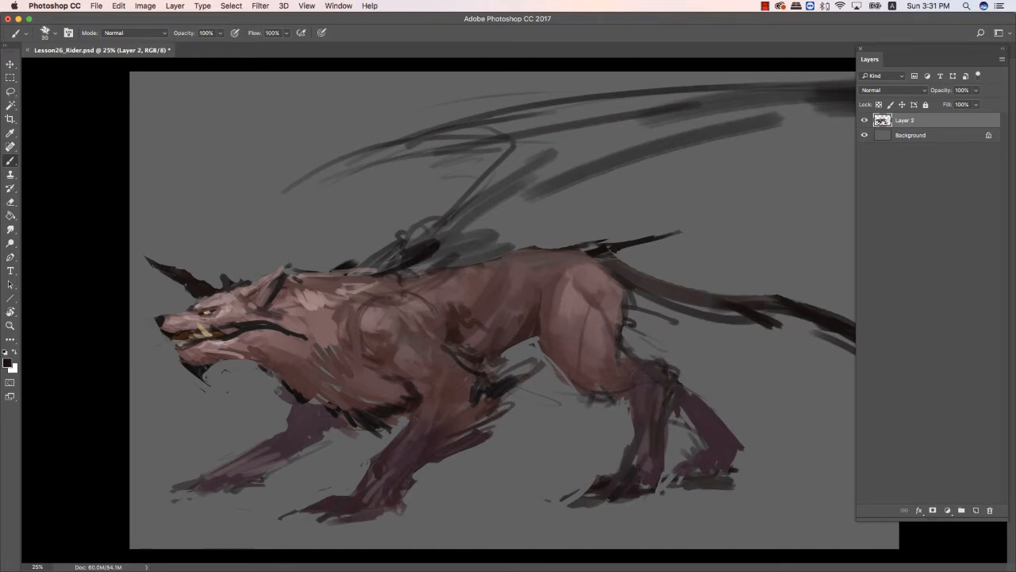
drag(608, 500, 573, 502)
drag(590, 486, 543, 501)
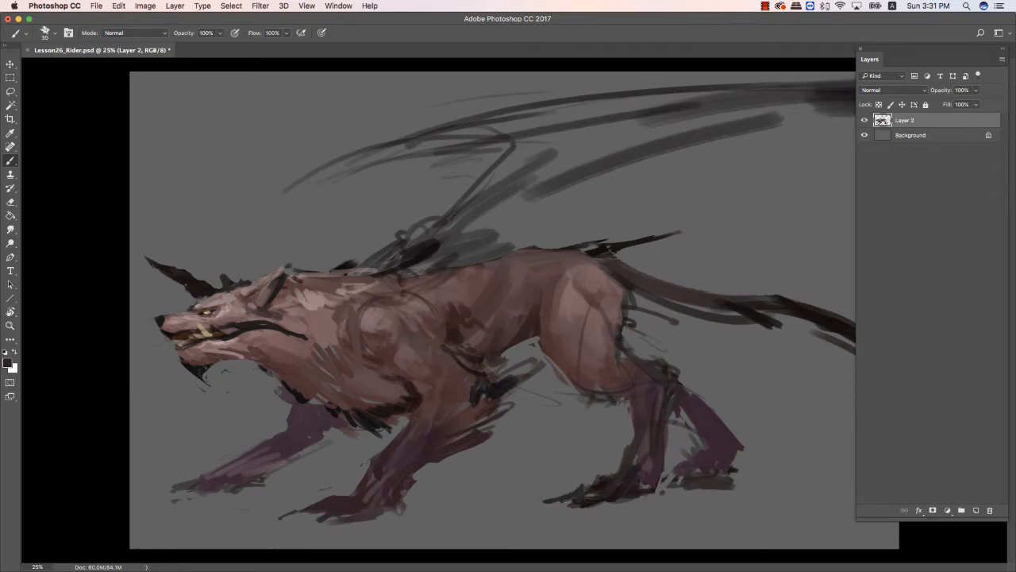
Reshape the near hind paw by alternating brush and eraser, and erase along the far hind foot's inner edge.
key(e)
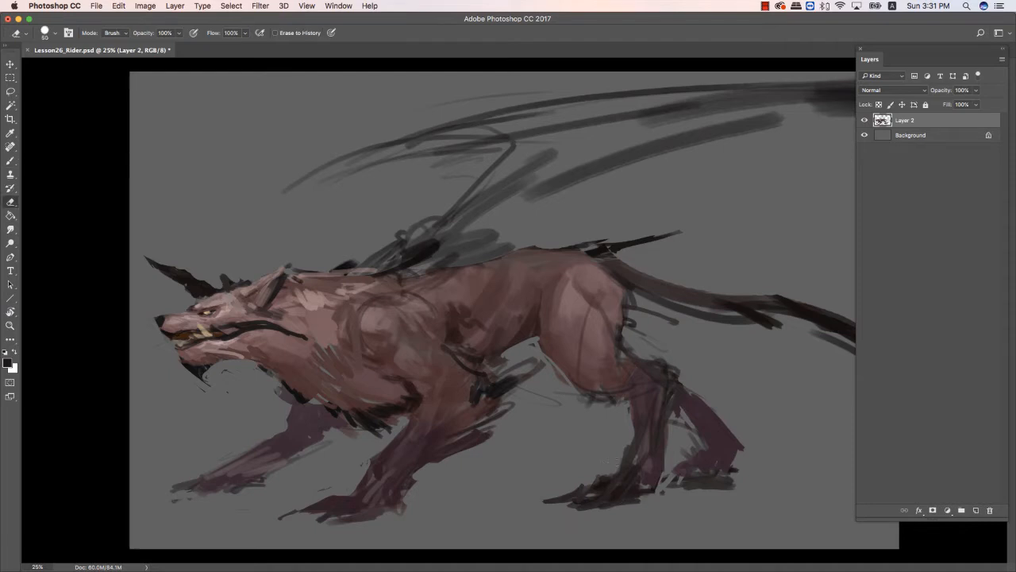
key(b)
mouse_move(596, 486)
mouse_down()
mouse_move(546, 501)
mouse_move(599, 487)
mouse_move(564, 502)
mouse_move(584, 508)
mouse_move(545, 501)
mouse_move(622, 507)
mouse_up()
key(e)
key(b)
key(e)
drag(706, 457, 676, 473)
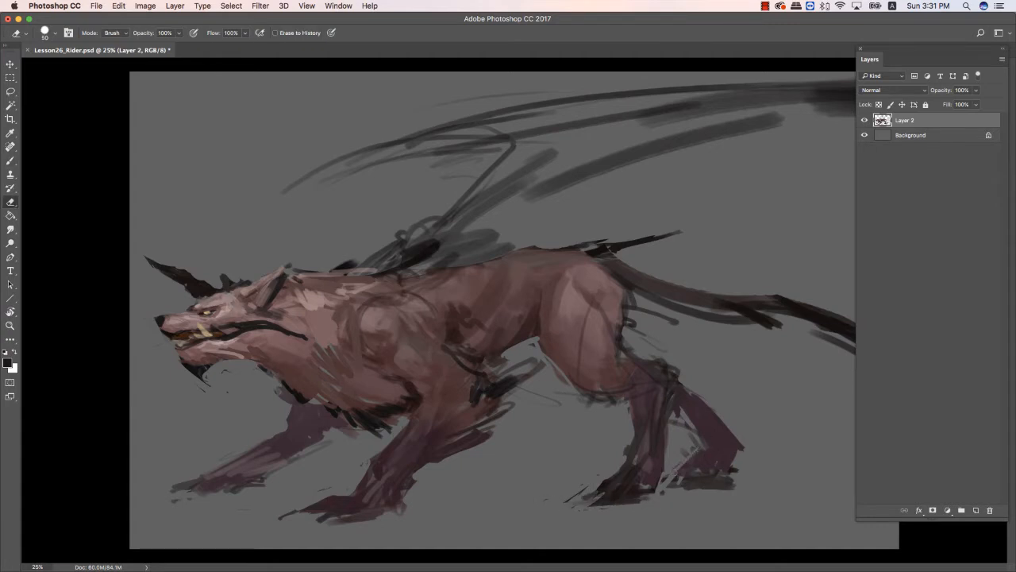
Add a new layer beneath the creature and set the foreground colour to the near-black purple #191317.
key(b)
click(920, 136)
key(alt+shift+super+n)
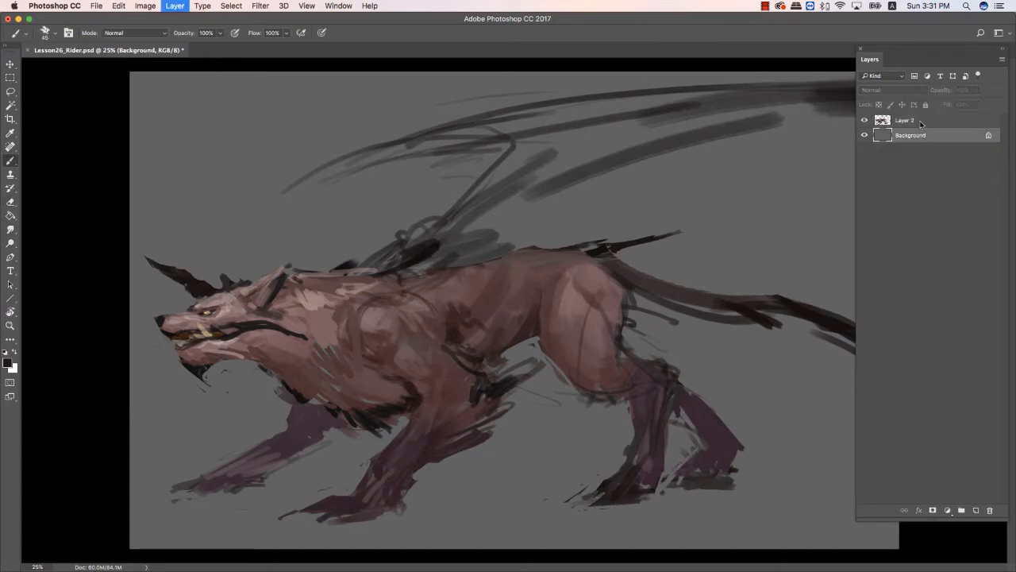
click(8, 362)
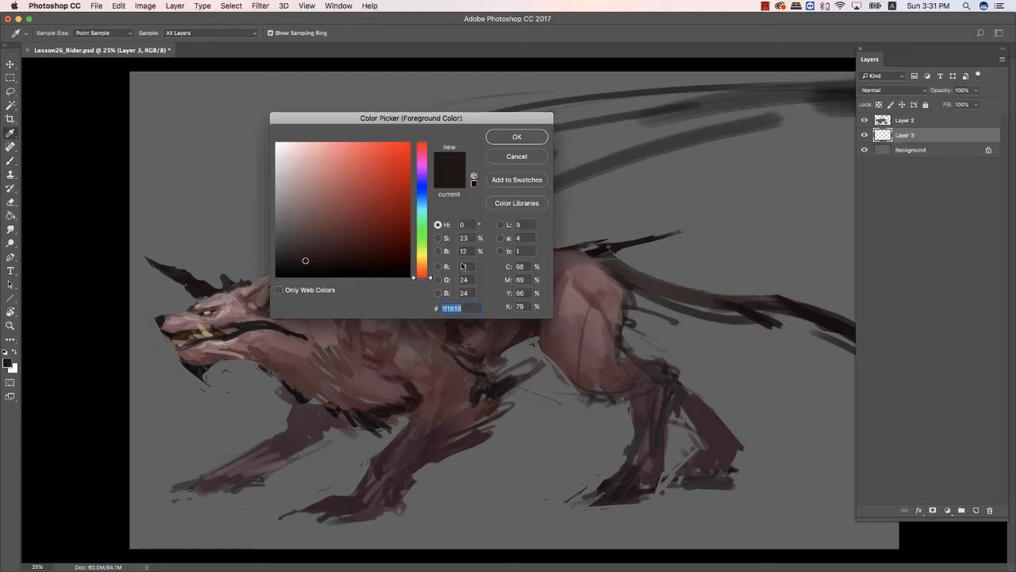
drag(416, 162, 415, 158)
click(307, 264)
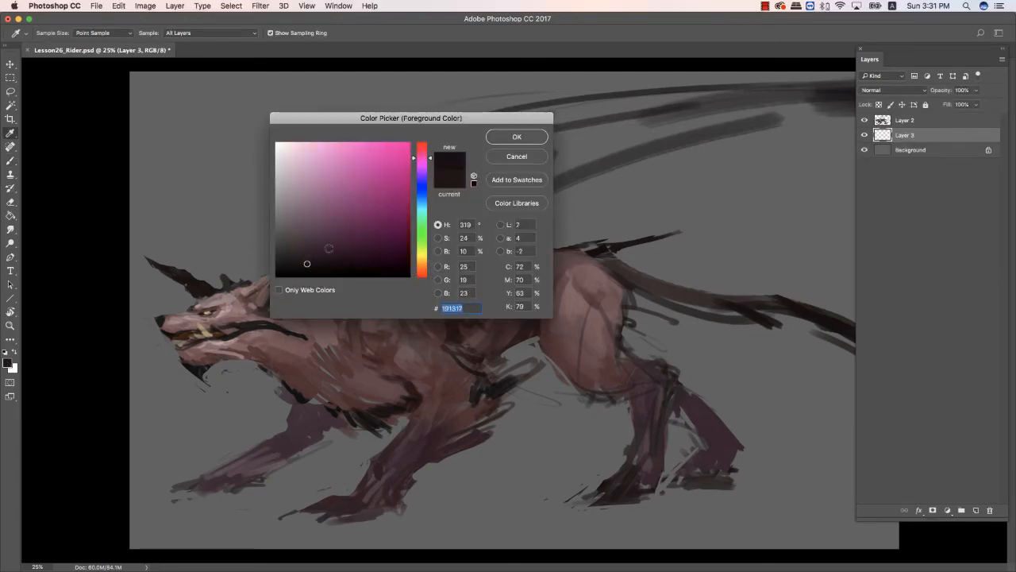
click(506, 138)
Paint thin horizontal ground shadow strokes from the far front paw to the near hind paw.
drag(194, 498, 583, 477)
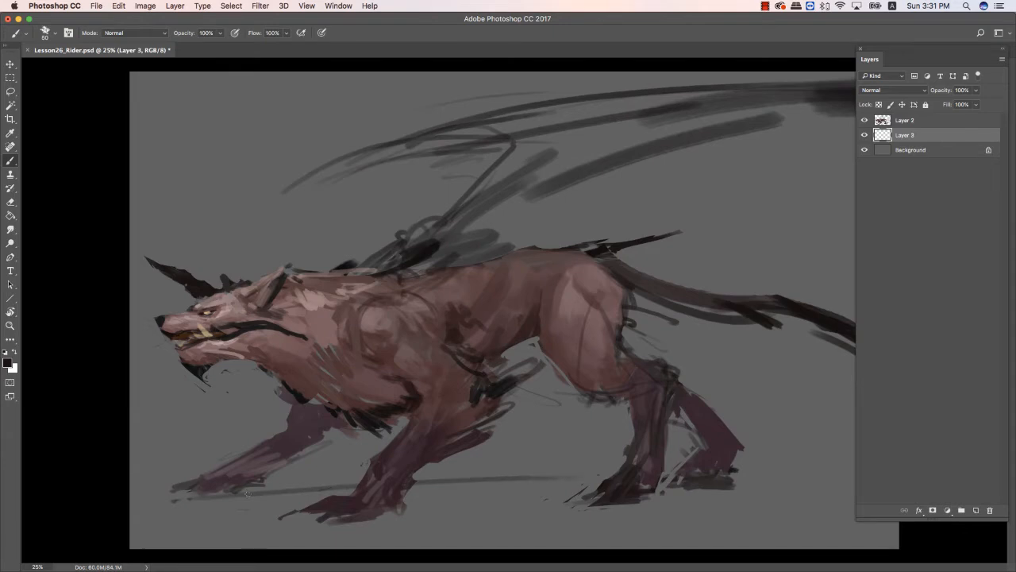
drag(237, 493, 600, 487)
drag(448, 488, 191, 497)
drag(191, 497, 600, 484)
Enlarge the brush and broaden the ground shadow beneath all four paws with wide horizontal strokes.
key(])
key(])
key(])
key(])
drag(781, 482, 404, 497)
mouse_move(524, 495)
mouse_down()
mouse_move(144, 495)
mouse_move(498, 497)
mouse_move(415, 509)
mouse_move(729, 486)
mouse_move(402, 481)
mouse_move(838, 478)
mouse_move(791, 472)
mouse_up()
key([)
drag(513, 463, 274, 470)
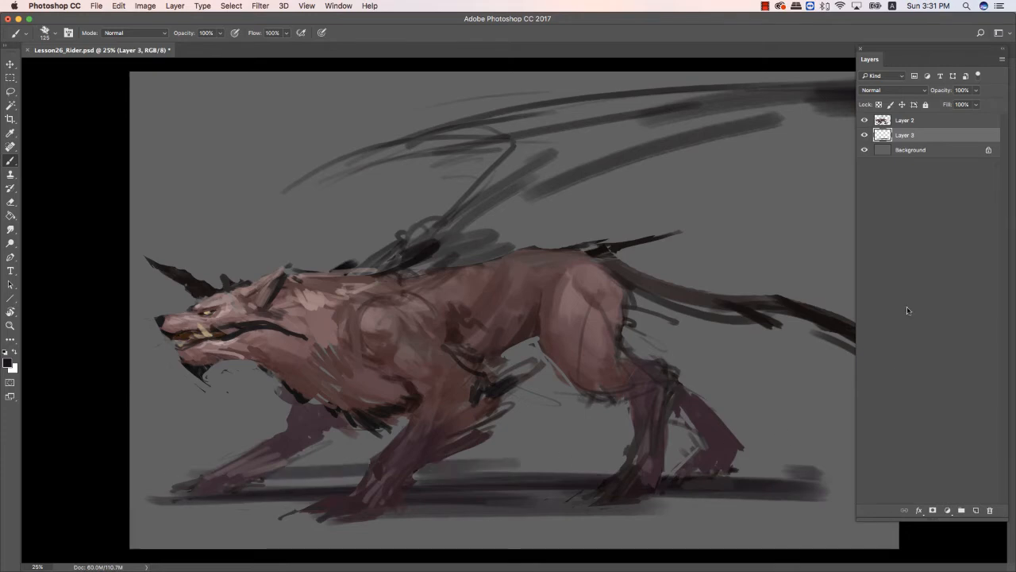
Lower the ground shadow layer's fill to 52% and erase the shadow's upper streaks with an enlarged eraser.
click(976, 106)
drag(976, 120, 953, 120)
key(e)
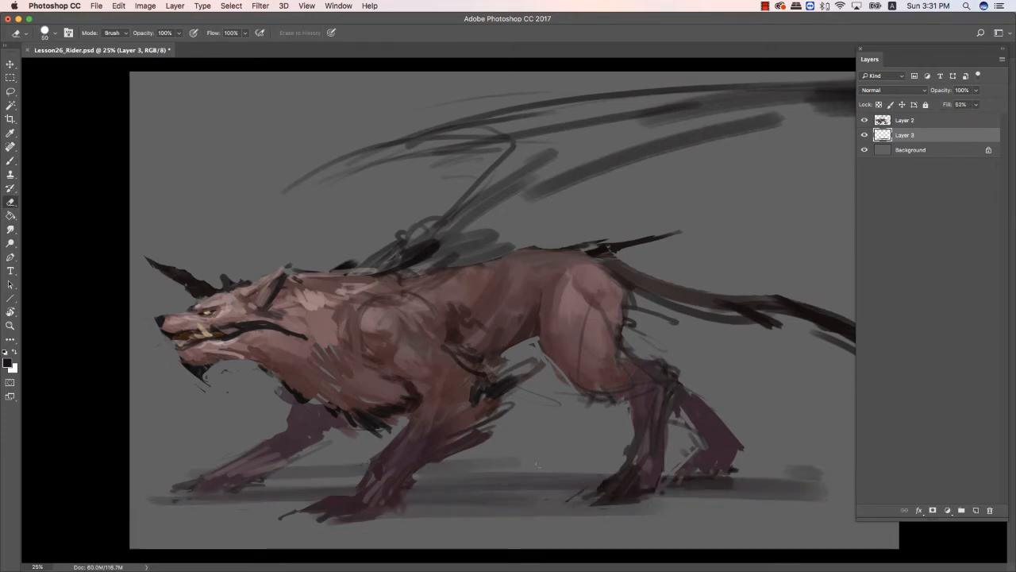
mouse_move(537, 464)
mouse_down()
mouse_move(161, 471)
mouse_move(515, 459)
mouse_move(242, 475)
mouse_move(540, 461)
mouse_move(219, 480)
mouse_move(598, 463)
mouse_move(290, 485)
mouse_move(696, 469)
mouse_move(373, 484)
mouse_move(821, 488)
mouse_move(794, 483)
mouse_up()
key(])
key(])
key(])
key(])
key(])
key(])
key(])
key(])
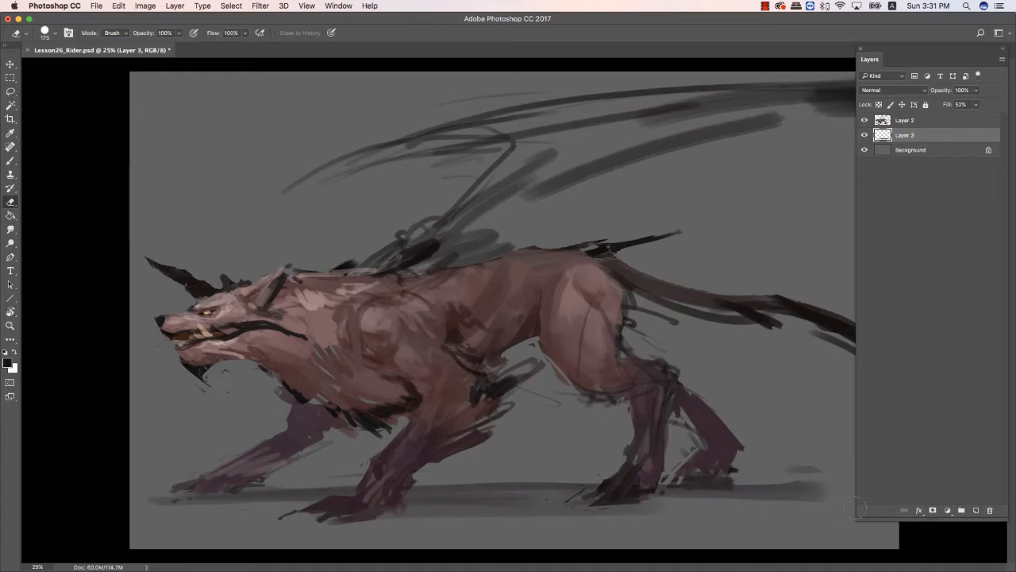
Darken the Background layer by lowering its lightness with Hue/Saturation, and return to brushing on Layer 2.
click(926, 148)
key(super+u)
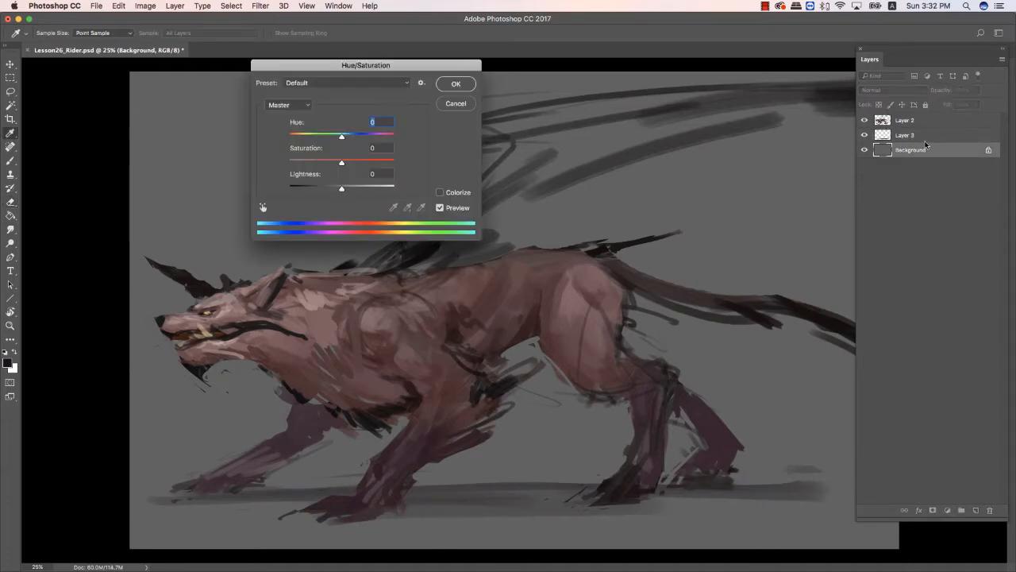
drag(341, 188, 322, 191)
click(456, 84)
click(909, 119)
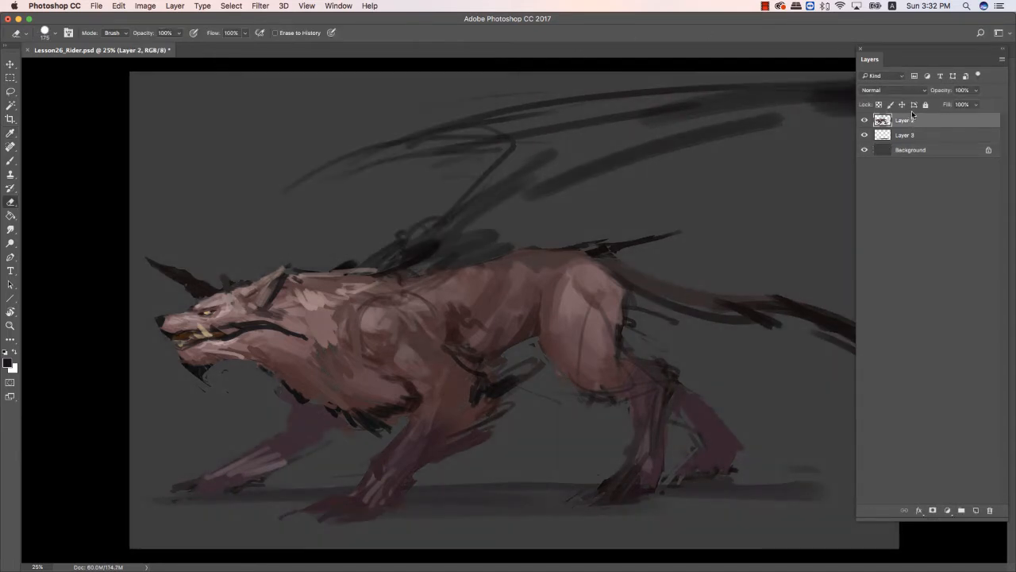
key(b)
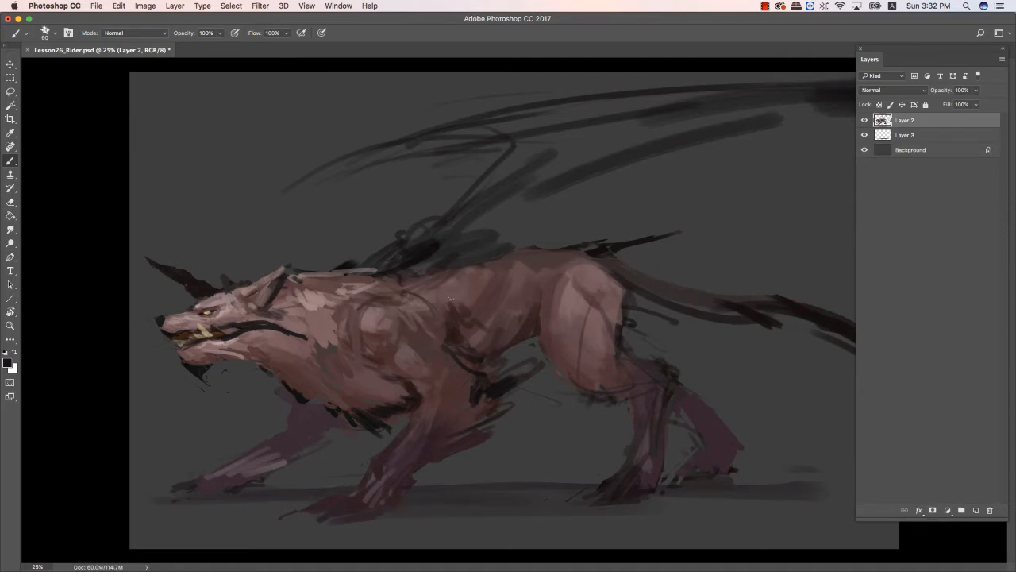
Extend the canvas on both sides with the Crop tool, adding more space beyond the creature's tail.
key(Tab)
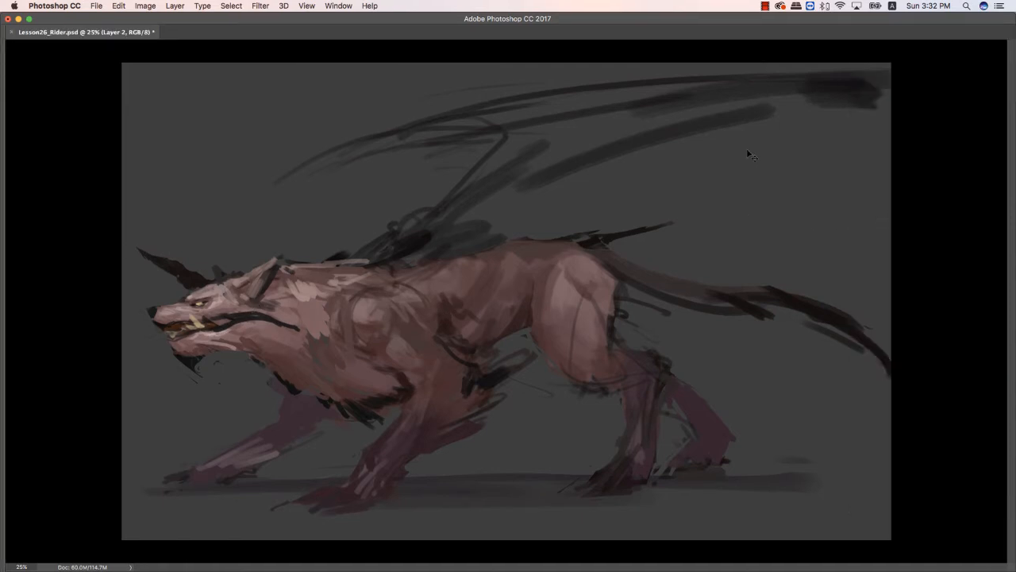
key(super+minus)
key(Tab)
click(10, 119)
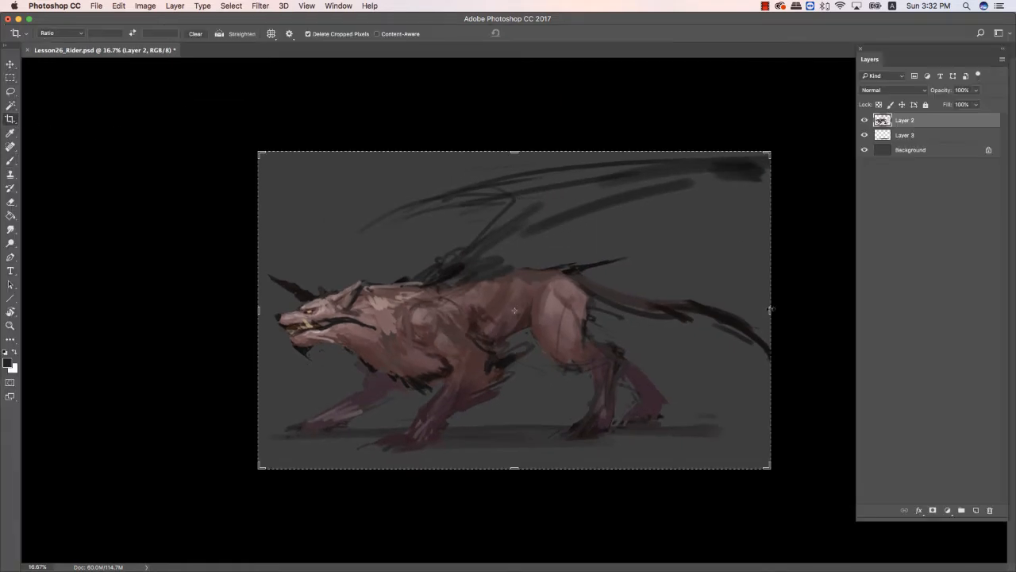
drag(770, 310, 787, 310)
drag(238, 316, 230, 316)
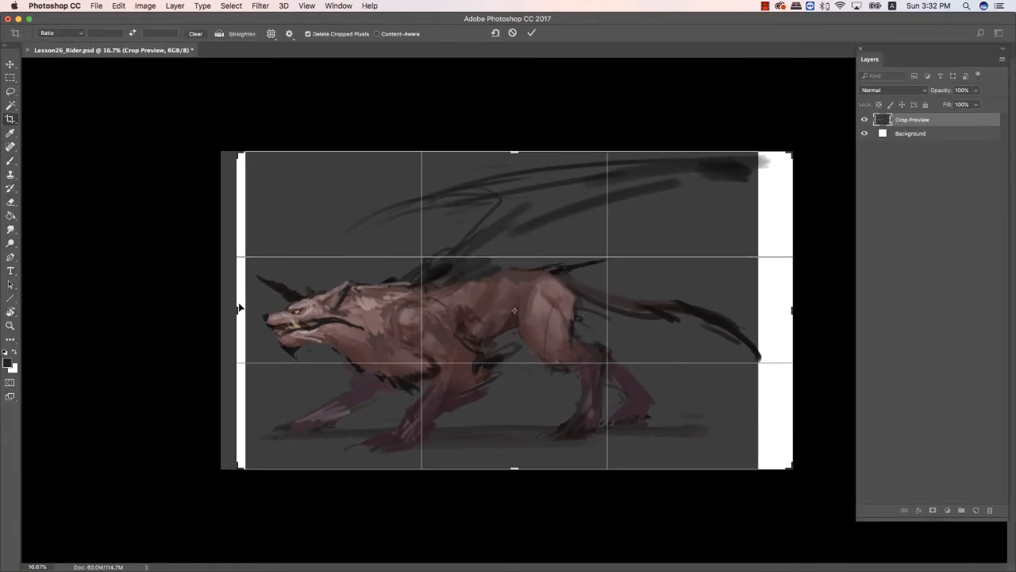
key(Return)
Fill the white strips at both canvas ends of the Background layer with the dark background grey.
click(907, 150)
key(g)
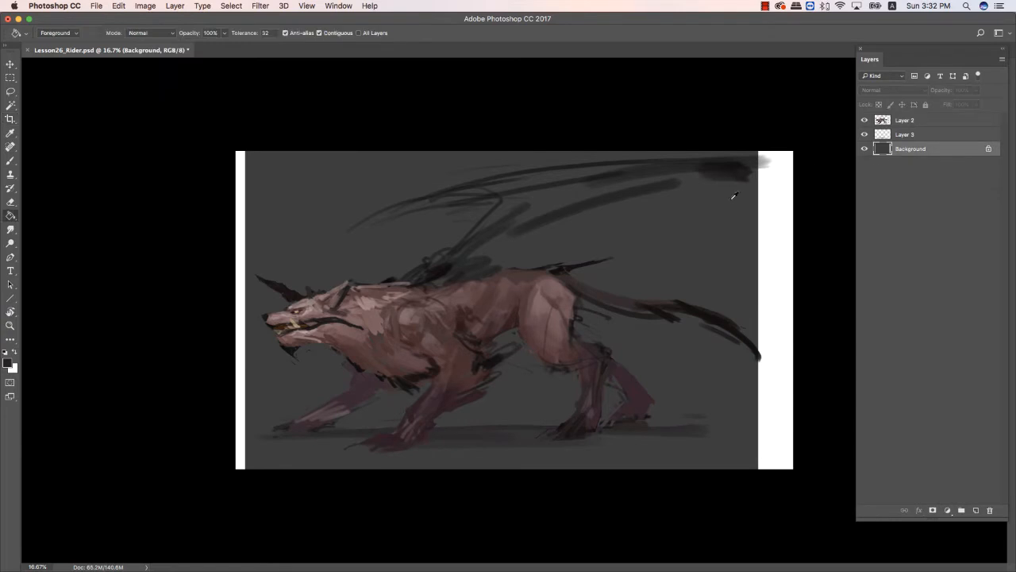
click(776, 208)
click(241, 311)
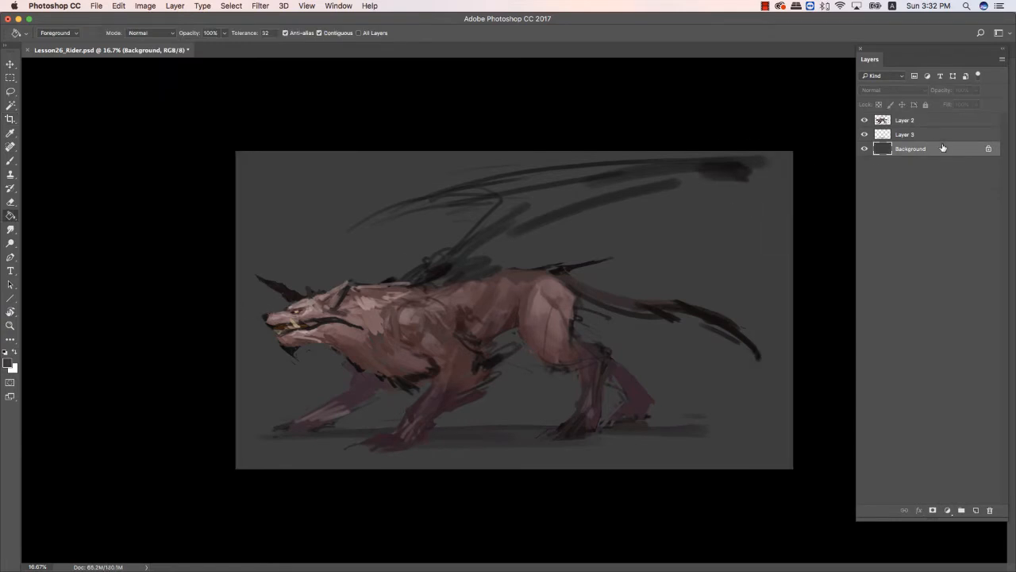
Retouch the brow and eye area of the creature's head on Layer 2 with a small brush and sampled tones.
click(936, 122)
key(super+equal)
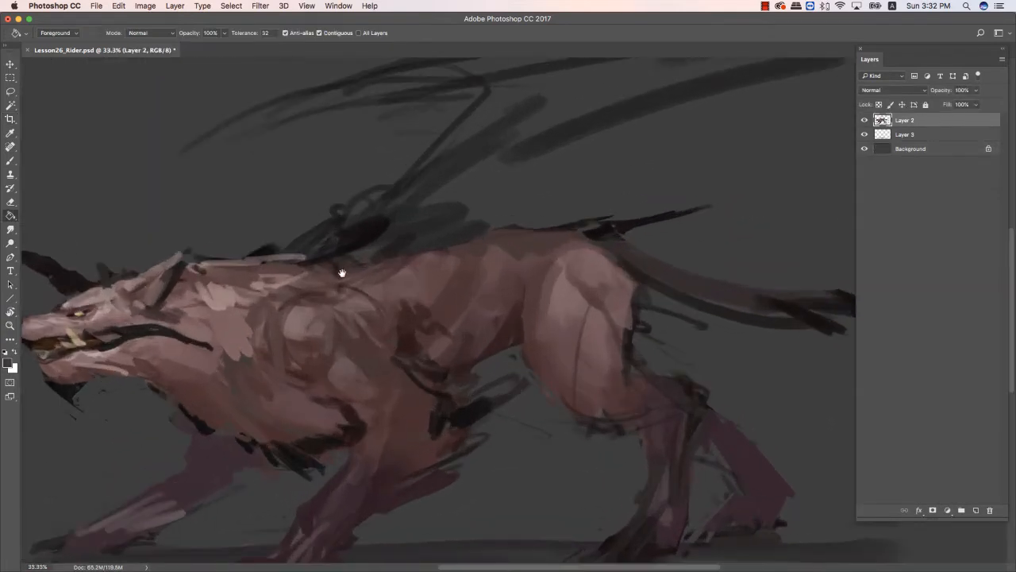
key(super+equal)
key(b)
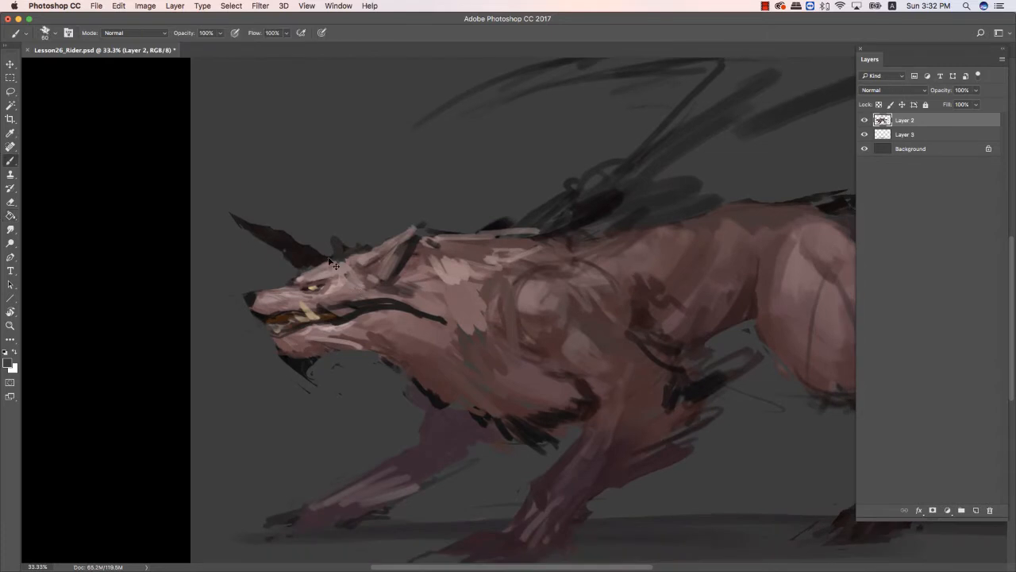
key(super+equal)
drag(378, 228, 415, 209)
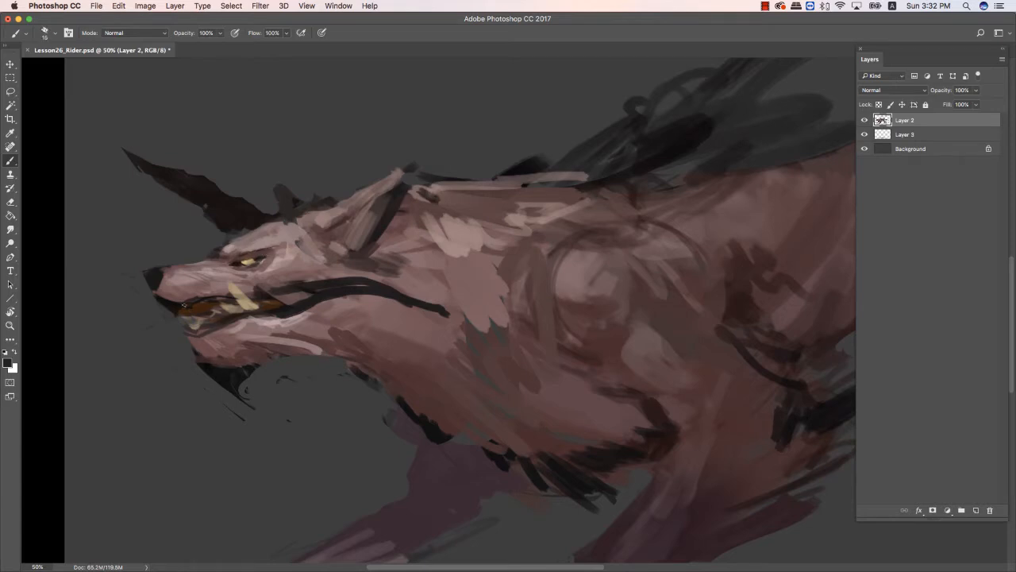
alt+click(261, 246)
alt+click(275, 268)
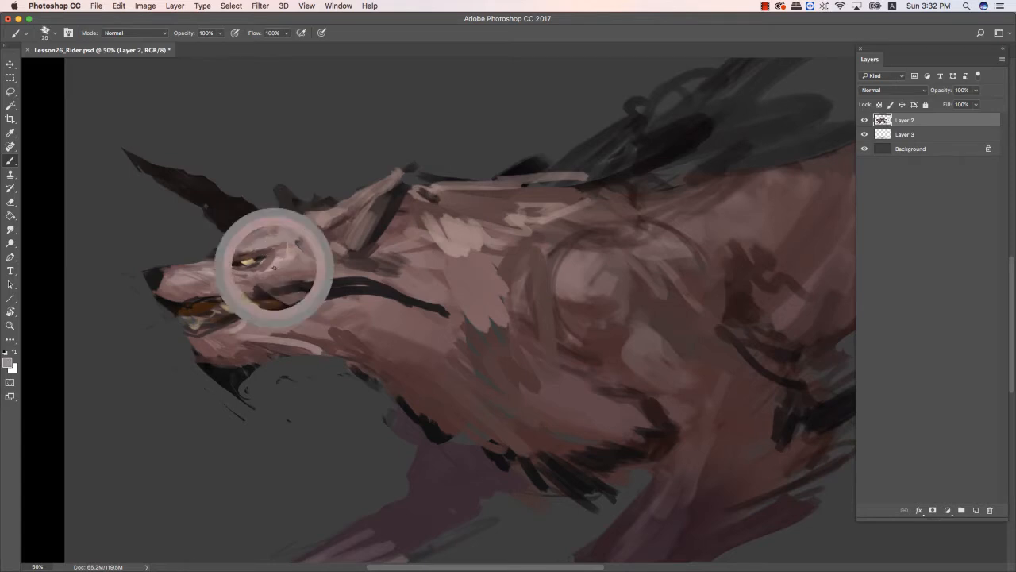
key(bracketleft)
key(bracketleft)
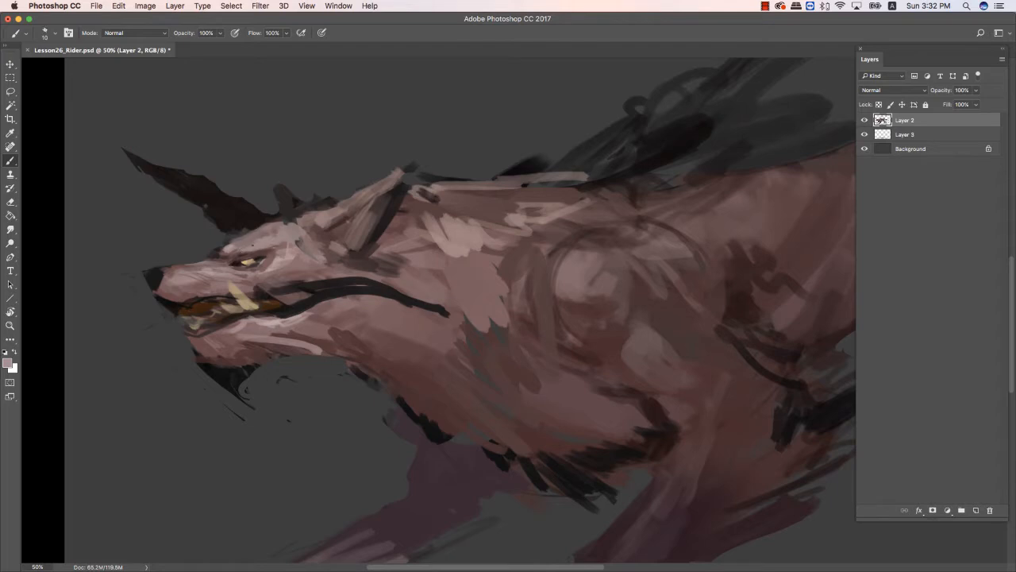
drag(472, 224, 502, 231)
alt+click(257, 236)
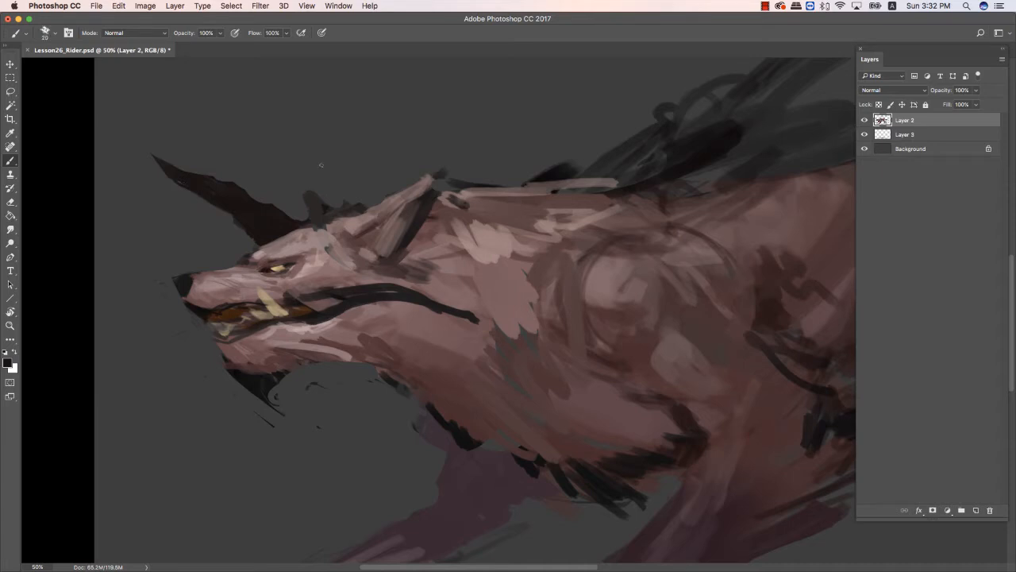
Move the painting window aside, bring the jungle crow reference forward to study its beak, and return to the painting.
drag(4, 473, 93, 474)
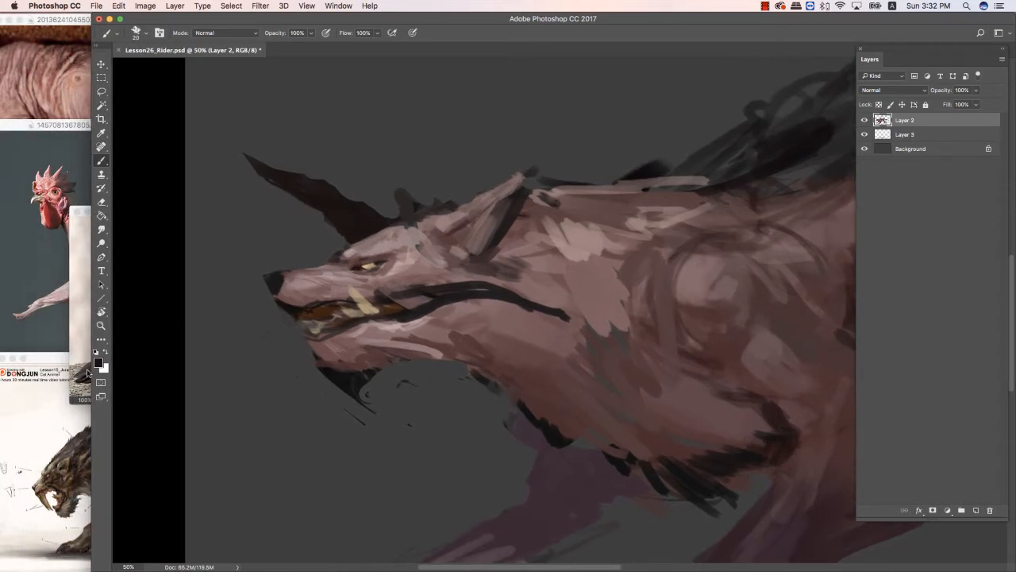
click(53, 361)
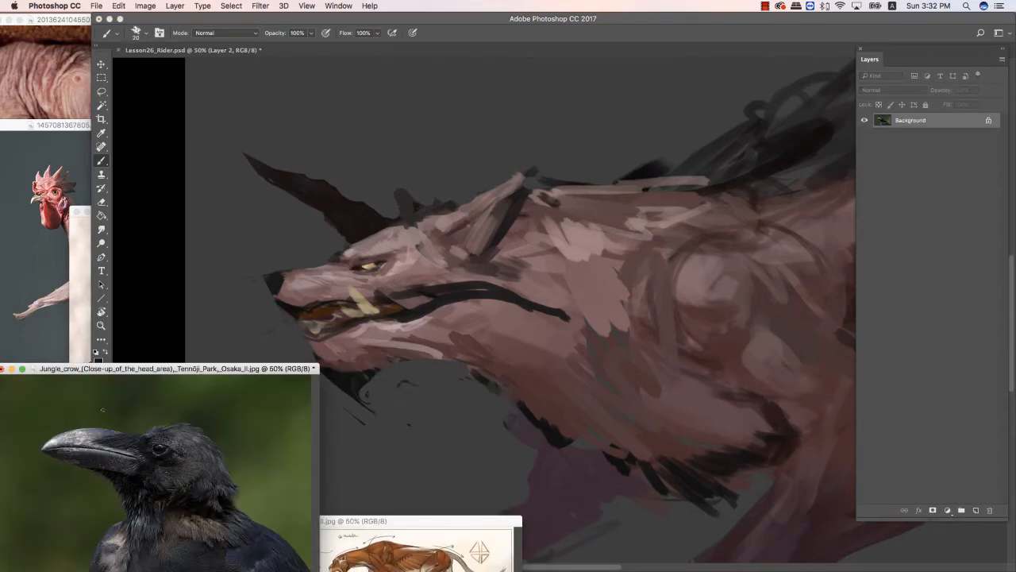
click(251, 256)
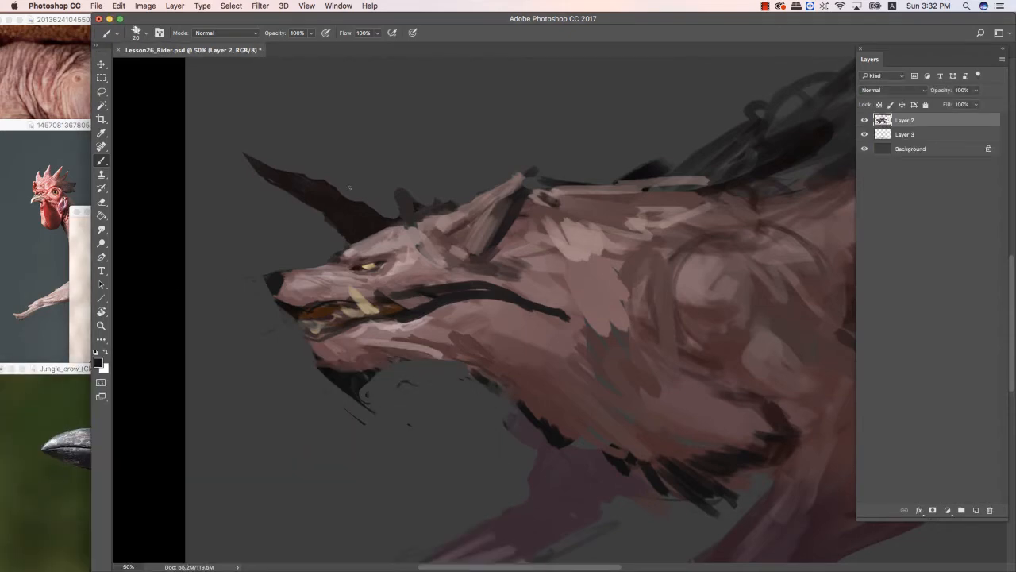
Set the foreground colour to the muted grey #736869 and paint highlights along the horn with a larger brush.
click(98, 362)
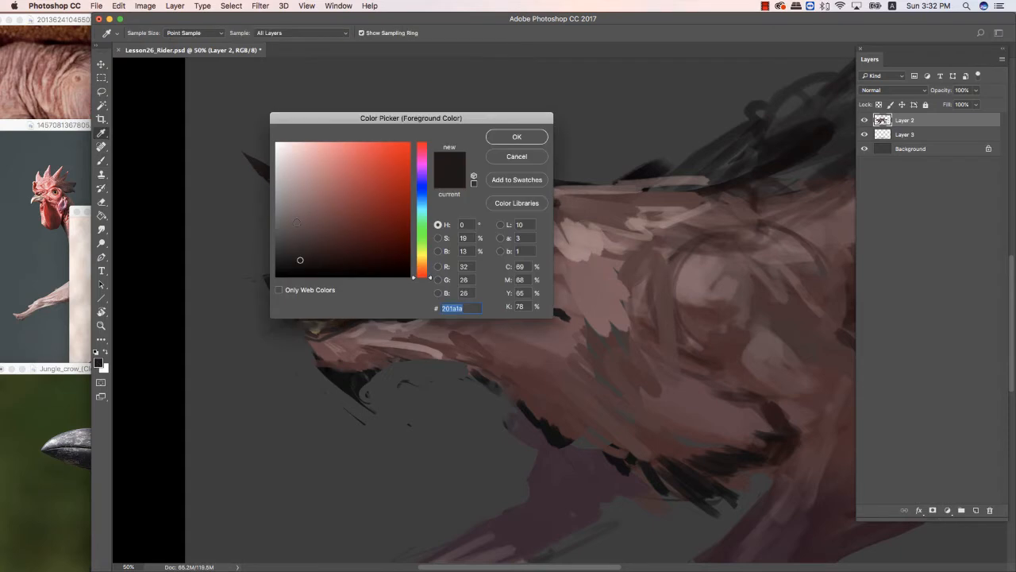
drag(295, 242, 288, 216)
click(429, 146)
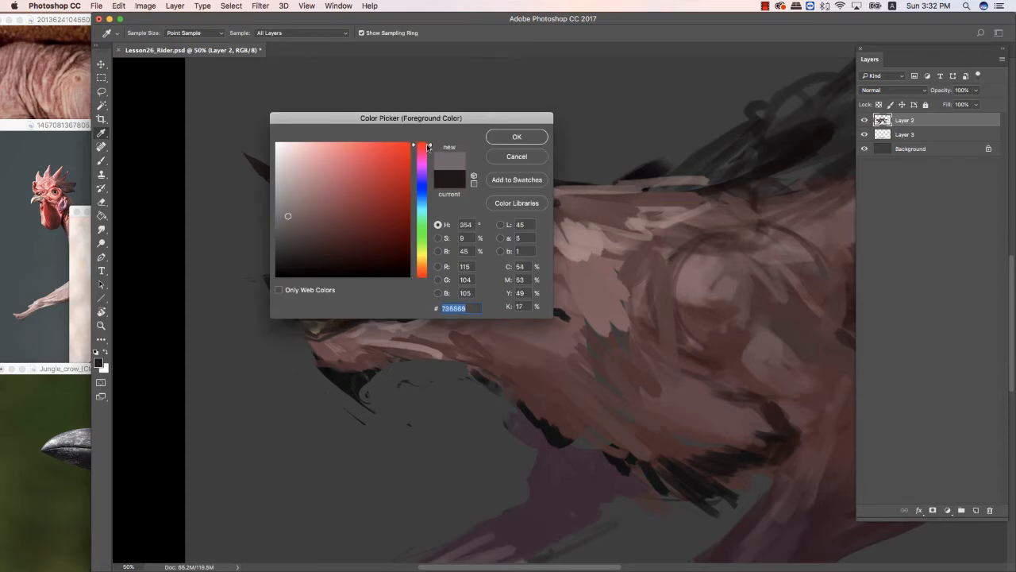
click(516, 138)
key(b)
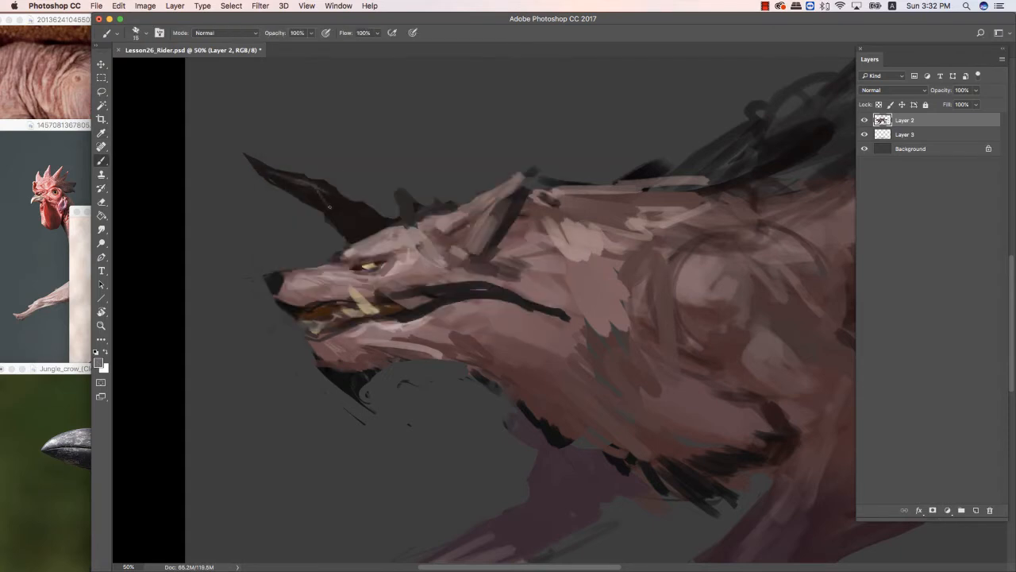
key(bracketright)
key(bracketright)
key(bracketright)
key(bracketright)
mouse_move(330, 207)
mouse_down()
mouse_move(324, 193)
mouse_move(338, 203)
mouse_move(263, 166)
mouse_up()
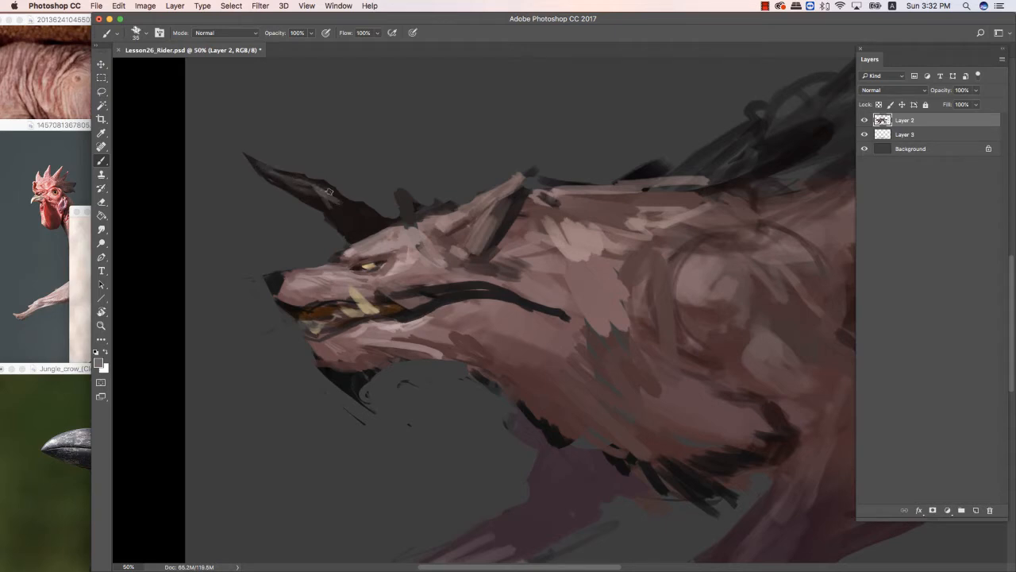
drag(329, 191, 359, 221)
drag(287, 187, 329, 204)
Shade the horn's base with a sampled near-black, and tint it with a dark warm brown using a larger brush.
alt+click(349, 220)
key(bracketright)
key(bracketright)
drag(369, 231, 351, 219)
click(101, 364)
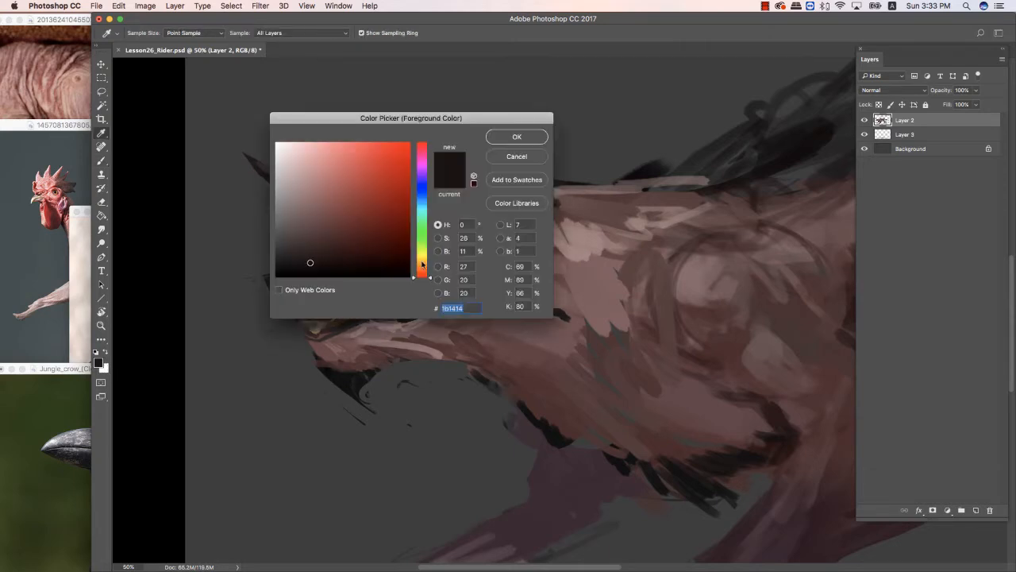
drag(422, 269, 374, 234)
click(517, 137)
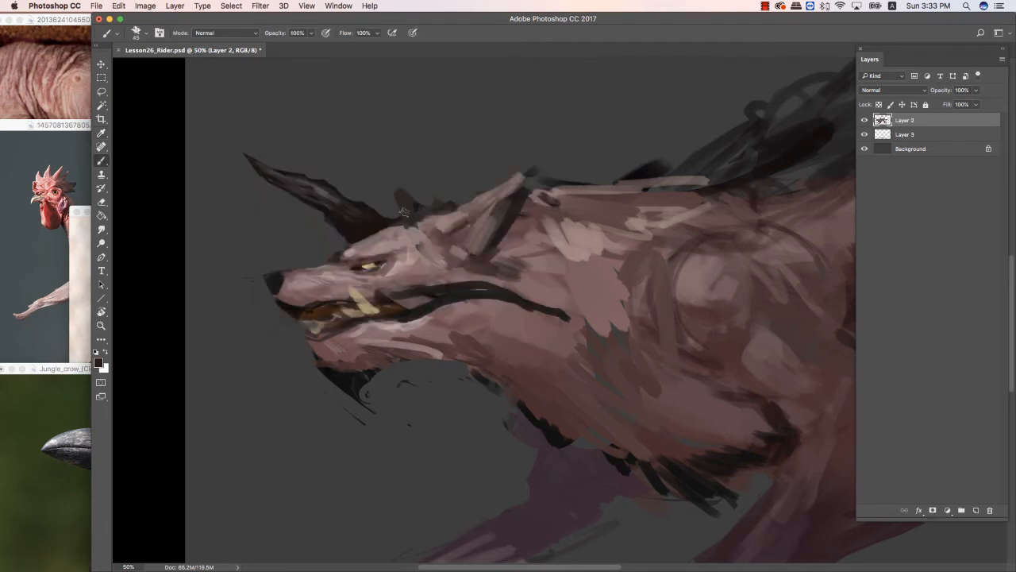
key(bracketright)
key(bracketright)
mouse_move(361, 231)
mouse_down()
mouse_move(383, 224)
mouse_move(342, 221)
mouse_move(346, 230)
mouse_up()
Refine the horn's surface and edges with sampled tones, alternating a smaller brush and a reduced eraser.
key(bracketleft)
key(bracketleft)
key(bracketleft)
key(bracketleft)
alt+click(365, 228)
alt+click(329, 193)
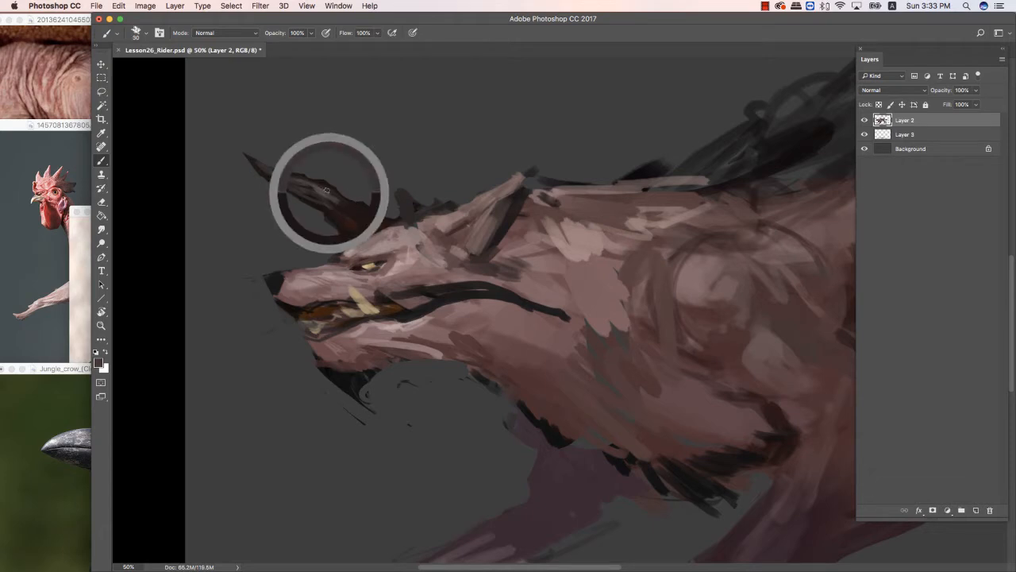
key(bracketleft)
key(e)
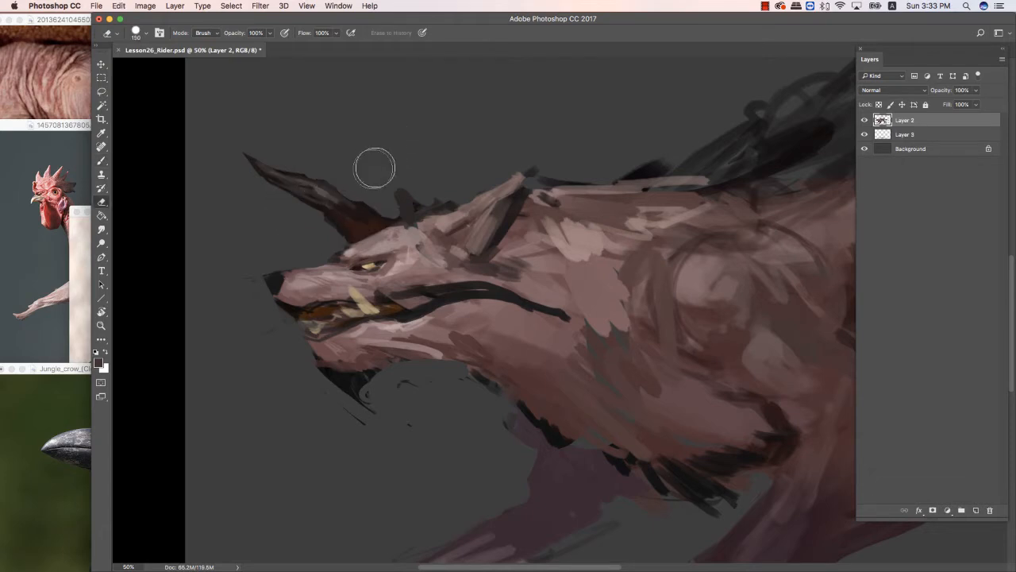
key(bracketleft)
key(bracketleft)
key(bracketleft)
key(bracketleft)
key(b)
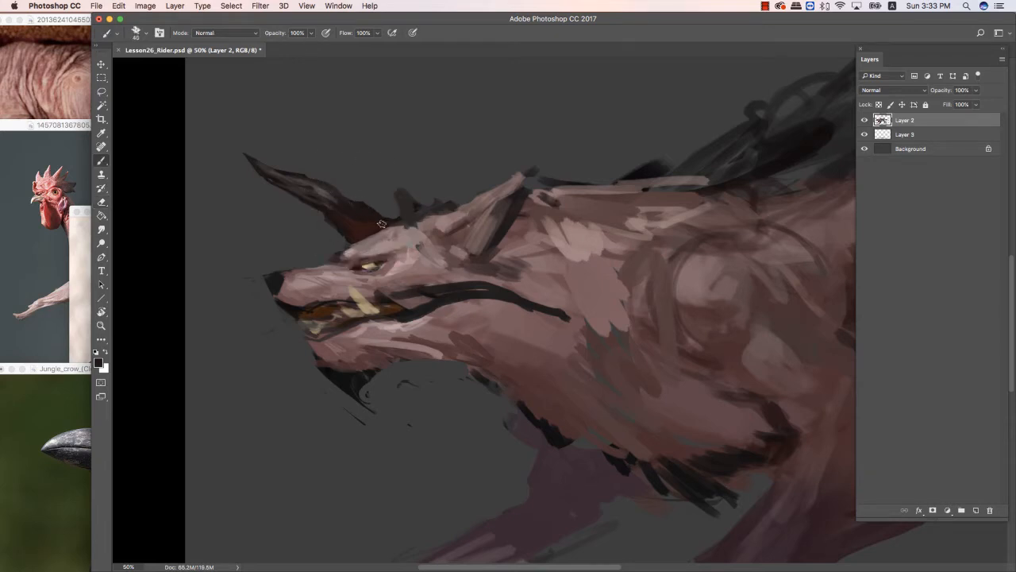
Narrow and outline the eye with fine dark strokes, and touch up the surrounding skin with a sampled light tone.
drag(709, 289, 659, 265)
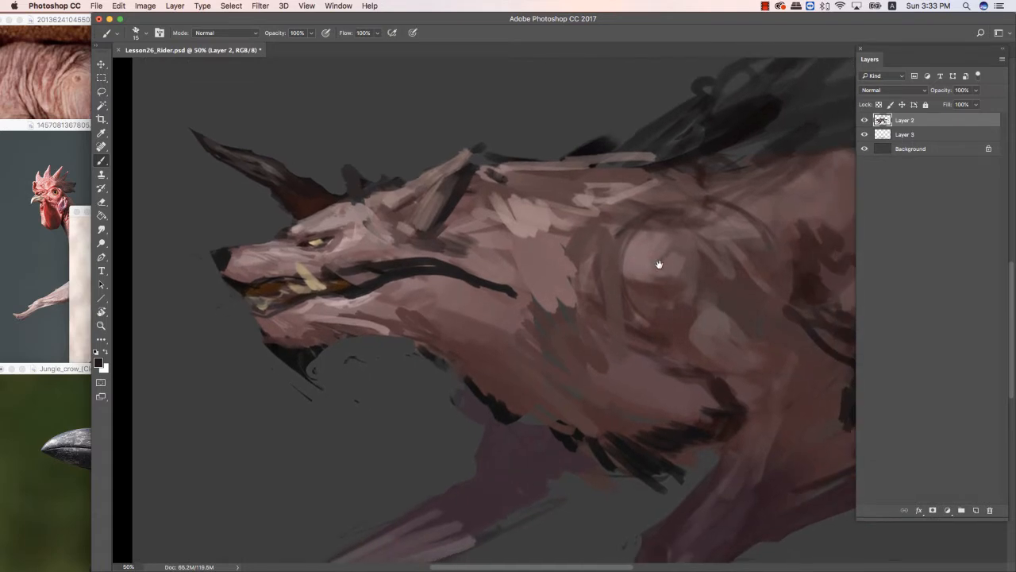
key(e)
key(b)
key(bracketleft)
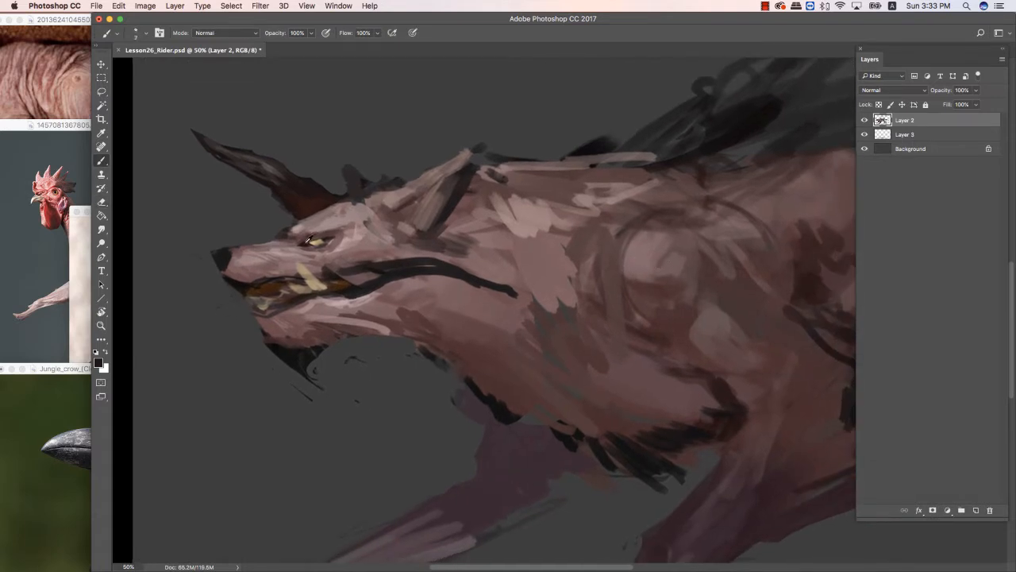
drag(308, 239, 325, 238)
key(bracketleft)
drag(297, 249, 349, 246)
key(bracketright)
alt+click(350, 237)
key(bracketleft)
key(bracketleft)
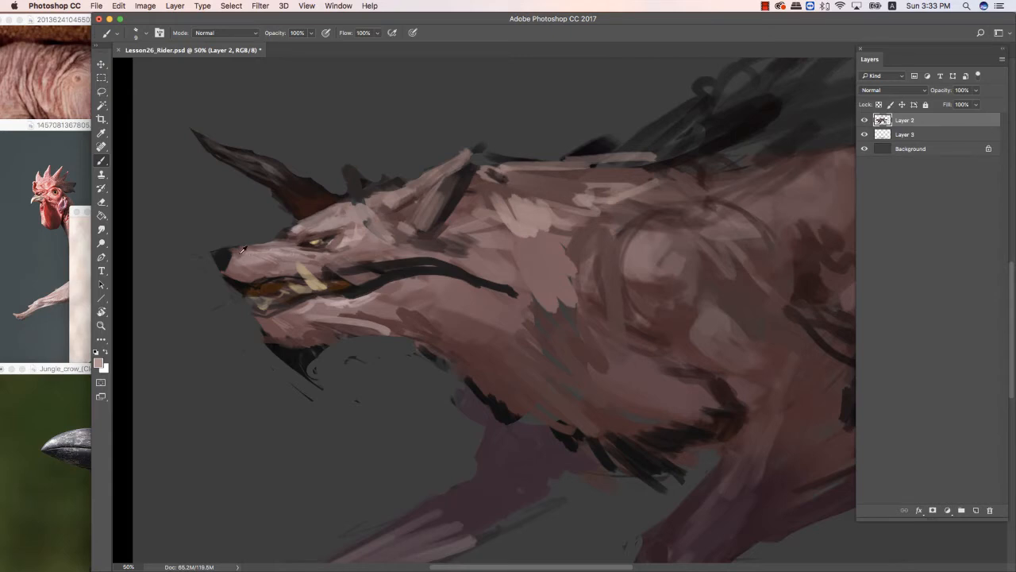
Choose a muted mid grey and paint a small highlight on the creature's black nose.
alt+click(242, 277)
click(98, 362)
click(423, 148)
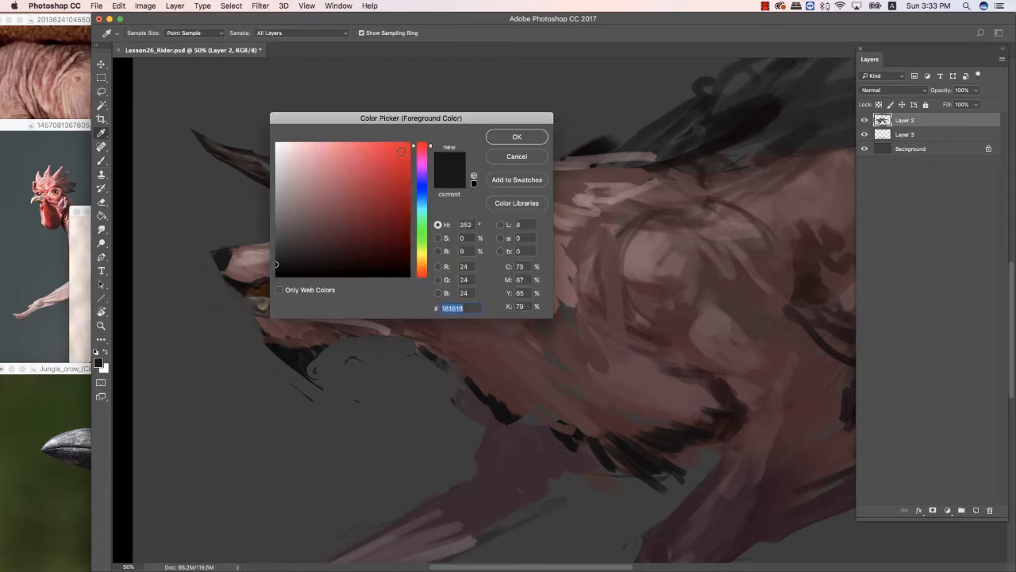
drag(283, 230, 286, 210)
click(500, 140)
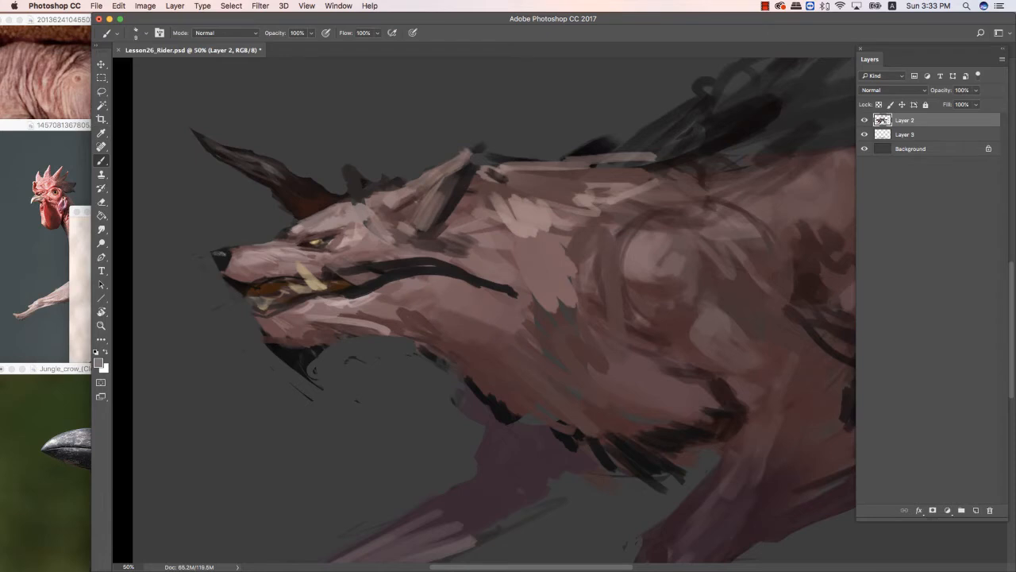
key(bracketright)
scroll(436, 172, up, 2)
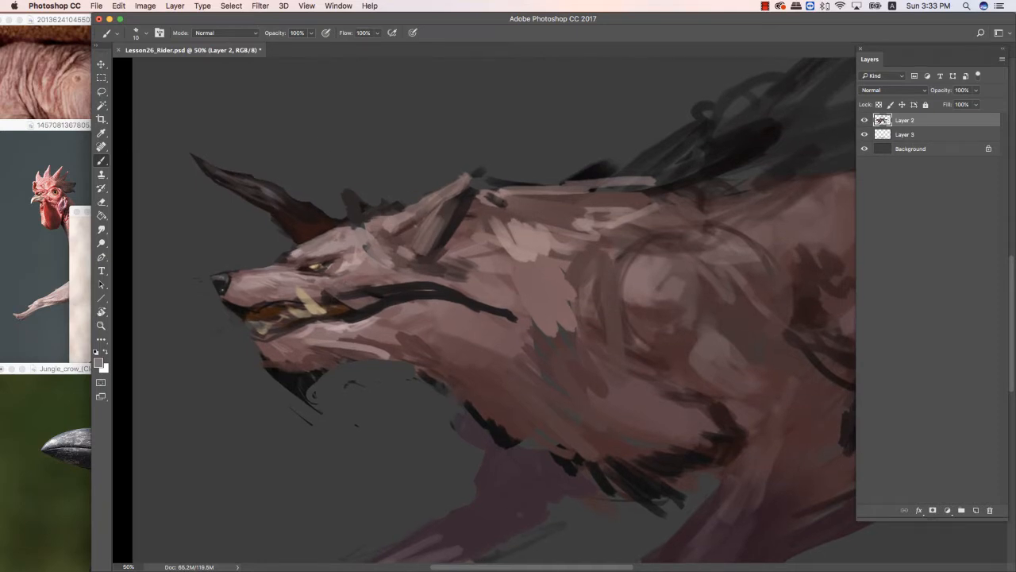
Touch up the creature's nose, muzzle and upper lip with tones sampled from each area, varying the brush size.
alt+click(219, 282)
key(bracketright)
key(bracketleft)
alt+click(236, 275)
alt+click(314, 284)
key(bracketleft)
alt+click(395, 287)
key(bracketright)
key(bracketright)
Choose a muted greyish pink (#968a90) and paint fine highlights on the dark lip with a small brush.
click(99, 363)
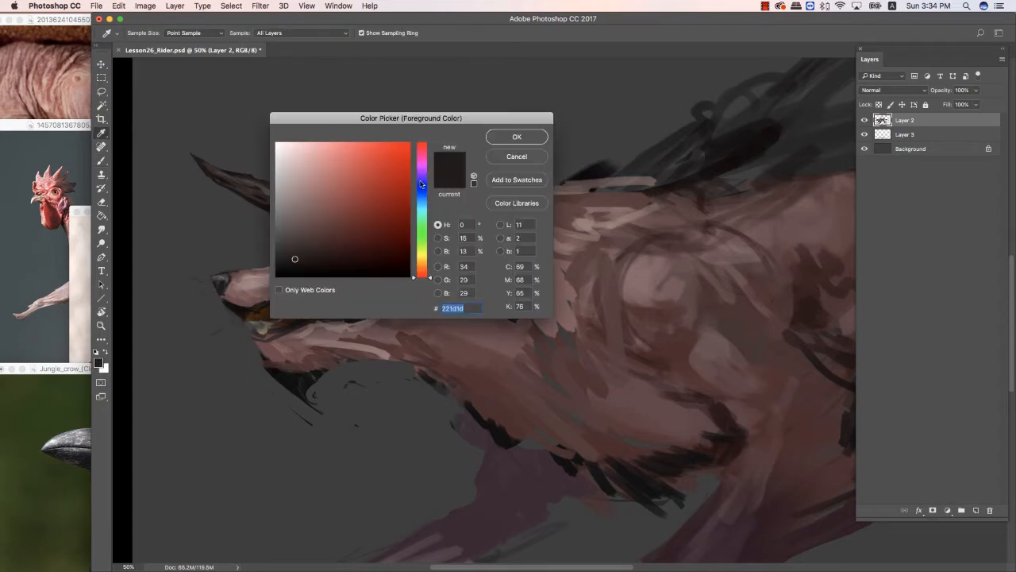
drag(287, 240, 289, 196)
click(428, 153)
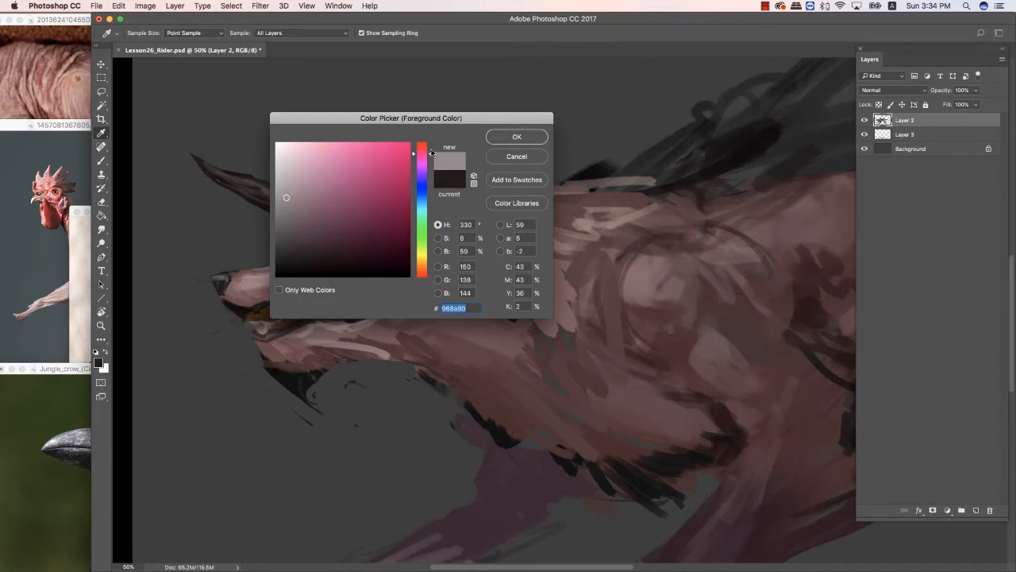
click(517, 138)
key(bracketleft)
key(bracketleft)
key(bracketleft)
key(bracketleft)
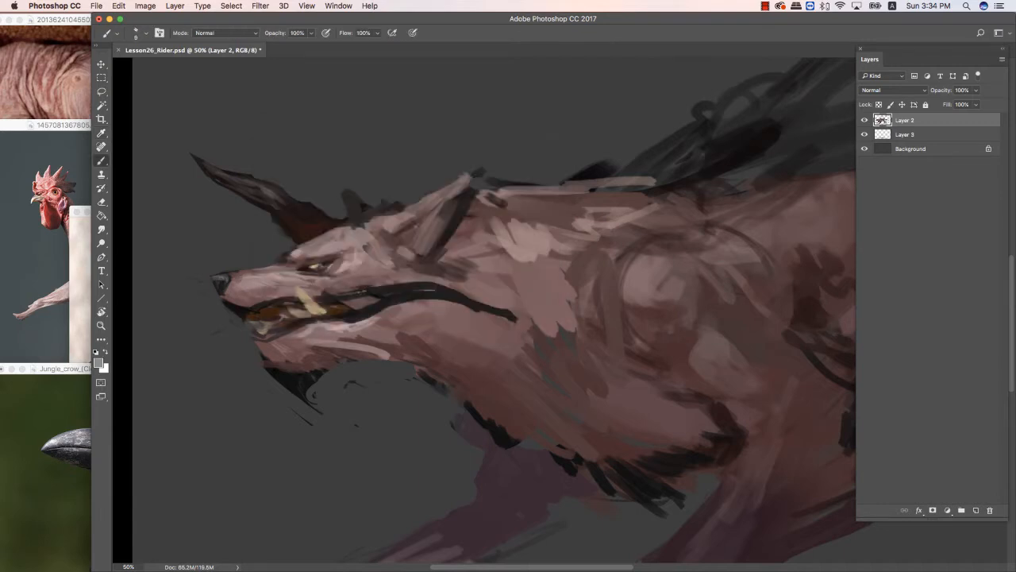
key(bracketright)
key(bracketright)
key(bracketleft)
Touch up the dark lip with a sampled tone, and shade the large fang with a dark brown (#3c311f).
alt+click(420, 297)
key(bracketright)
alt+click(316, 298)
click(99, 363)
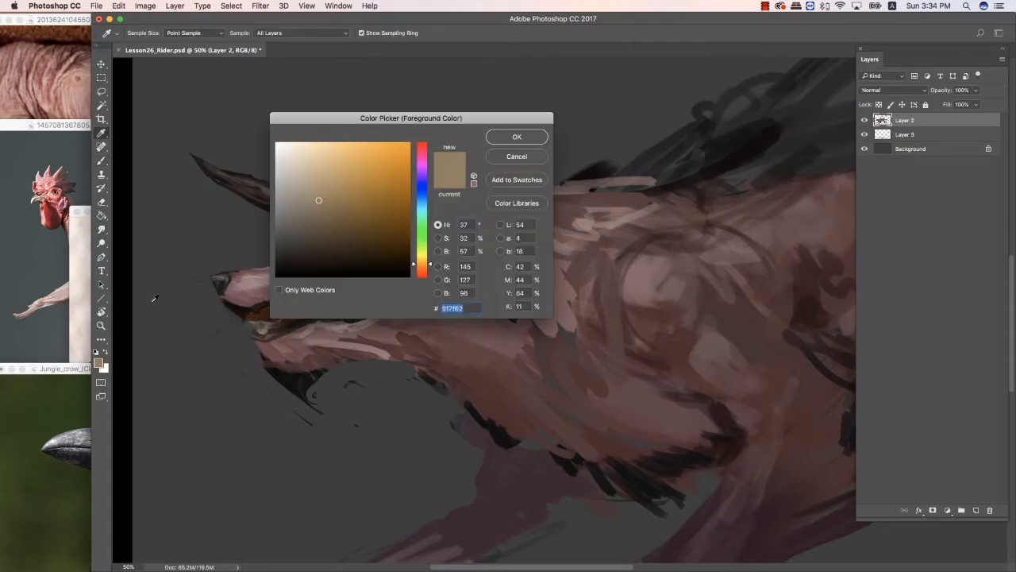
click(341, 244)
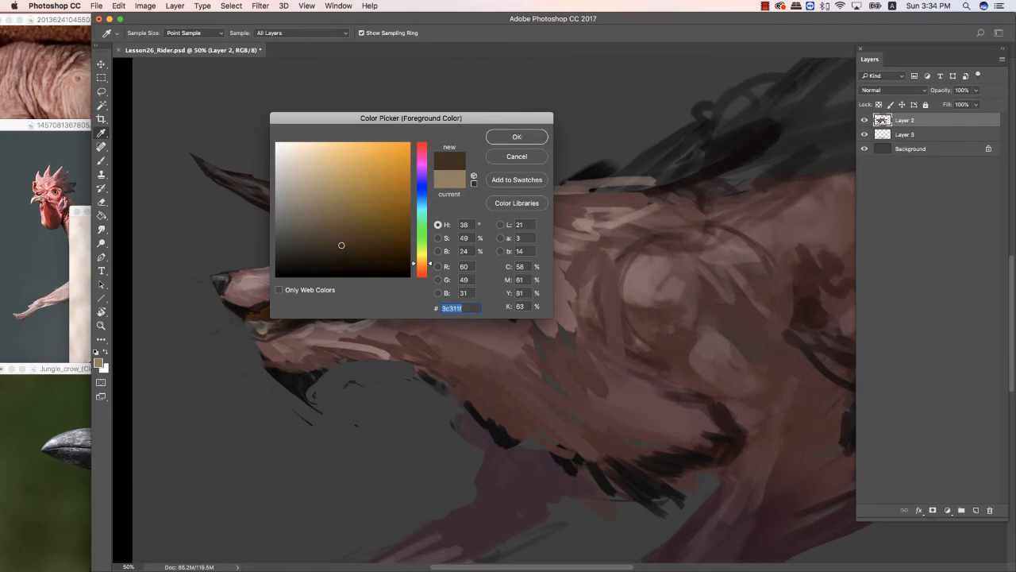
click(516, 137)
drag(298, 296, 327, 314)
alt+click(313, 305)
alt+click(317, 306)
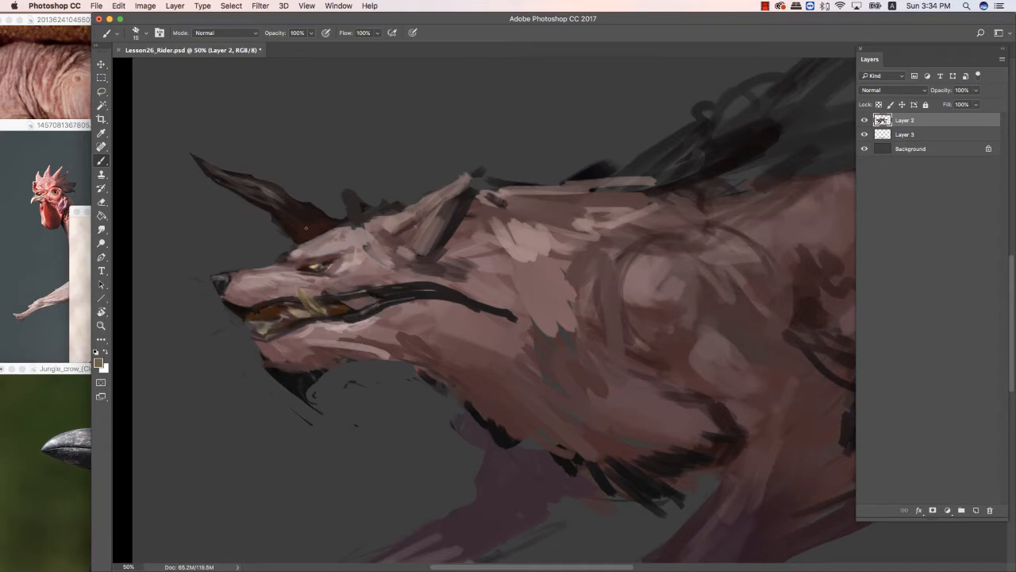
Choose a pale pink (#bea29e) and paint light accents on the large fang, blending with sampled tones.
click(99, 362)
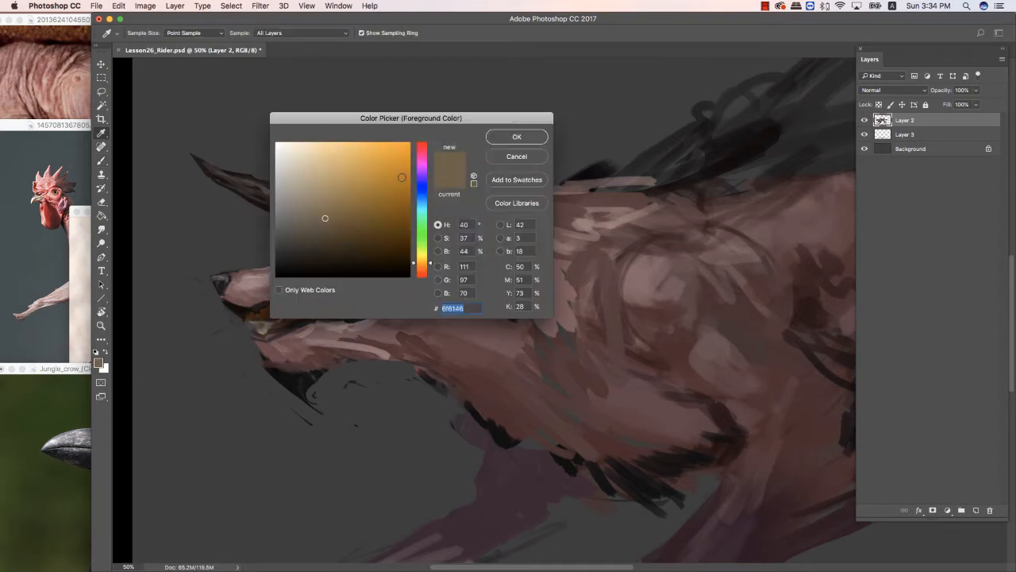
drag(430, 262, 430, 275)
drag(321, 215, 298, 174)
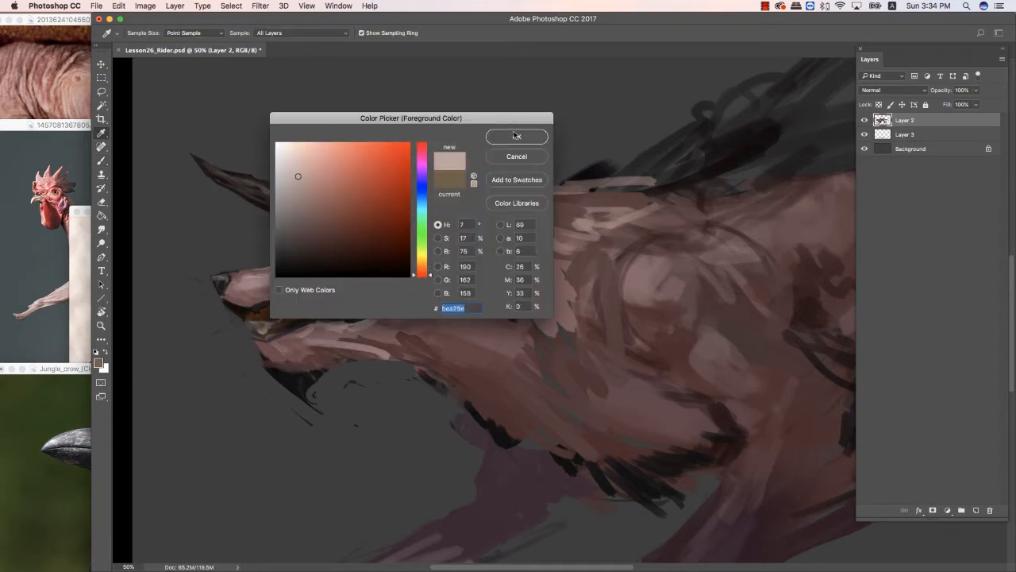
click(514, 134)
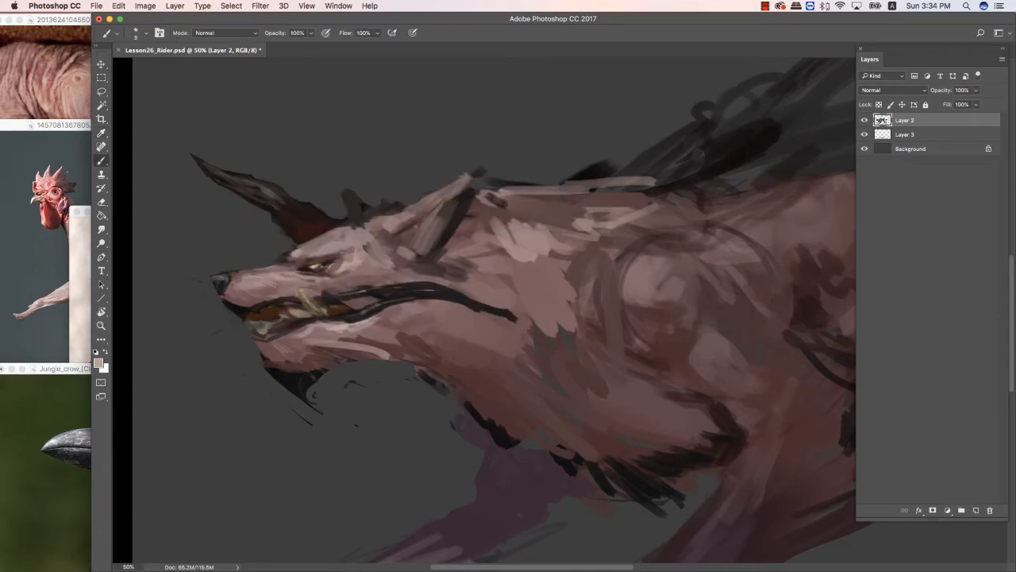
alt+click(311, 304)
drag(314, 295, 322, 305)
alt+click(319, 300)
key(bracketright)
key(bracketright)
Reshape the large fang and its surrounding lip with sampled light and dark tones, alternating brush sizes.
alt+click(318, 302)
alt+click(308, 303)
alt+click(308, 299)
key(bracketleft)
key(bracketleft)
alt+click(302, 300)
drag(304, 295, 306, 311)
alt+click(297, 279)
alt+click(318, 296)
key(bracketright)
alt+click(316, 304)
key(bracketleft)
Adjust the painting colour twice, ending on a dark reddish brown, and deepen the mouth interior around the fang.
click(99, 362)
mouse_move(341, 222)
mouse_down()
mouse_move(350, 240)
mouse_move(422, 275)
mouse_up()
mouse_move(376, 227)
mouse_down()
mouse_move(360, 221)
mouse_move(354, 199)
mouse_up()
click(362, 212)
click(516, 136)
key(bracketright)
key(bracketleft)
alt+click(307, 301)
click(97, 362)
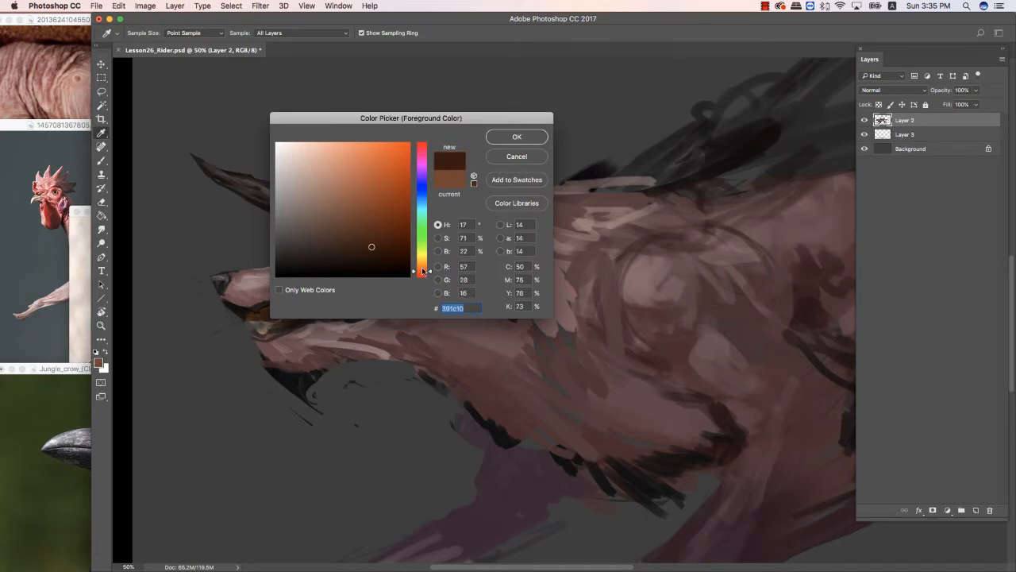
click(517, 137)
key(bracketright)
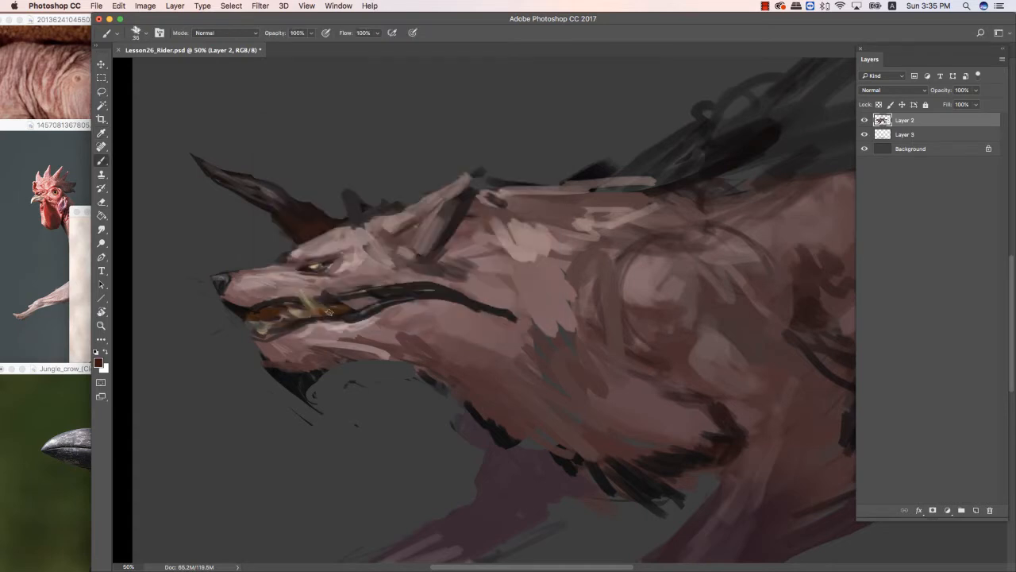
Paint small front teeth with a sampled tan and reduced brush, separating them with a sampled dark brown.
alt+click(298, 313)
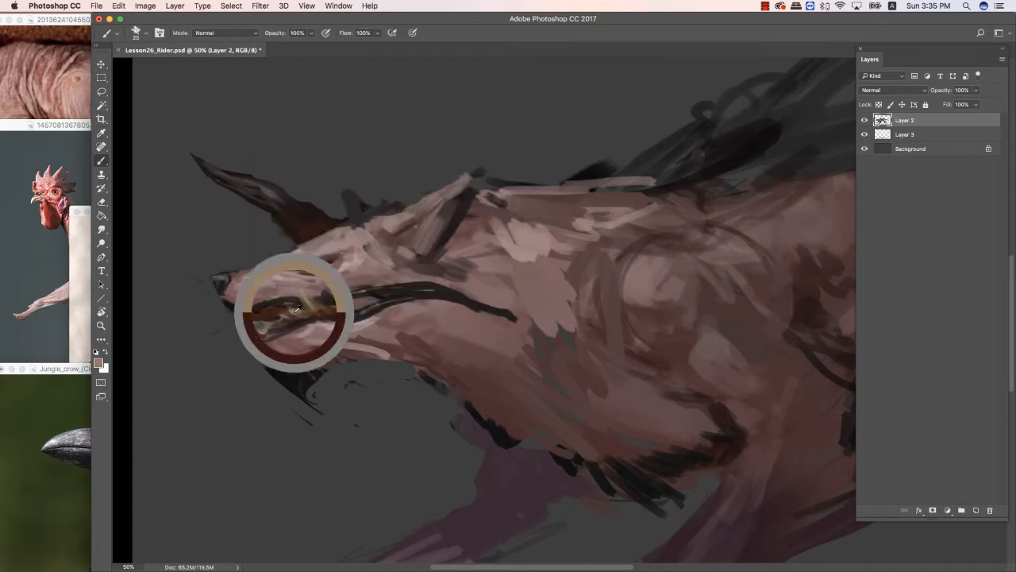
key(bracketleft)
key(bracketleft)
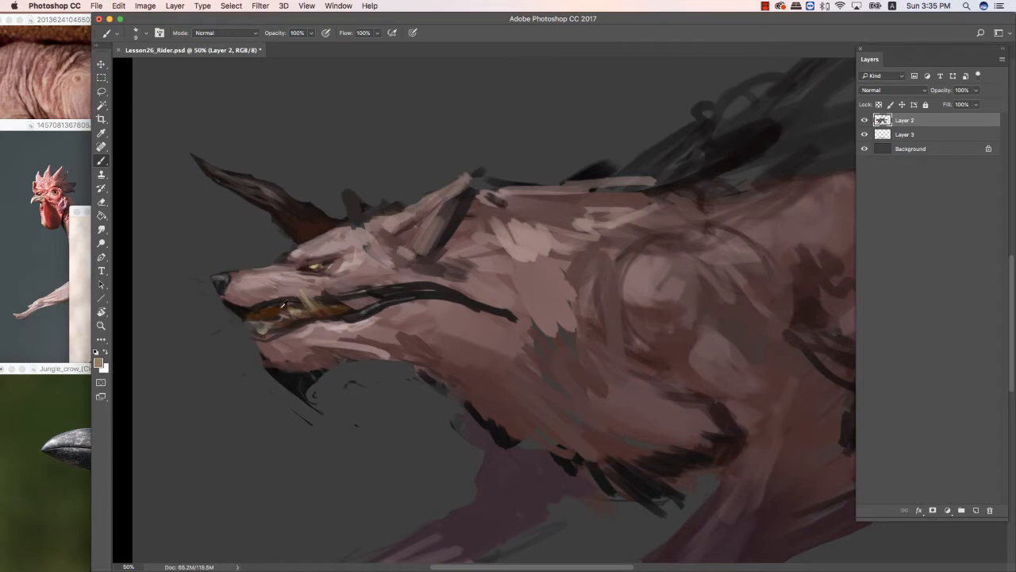
alt+click(281, 309)
key(e)
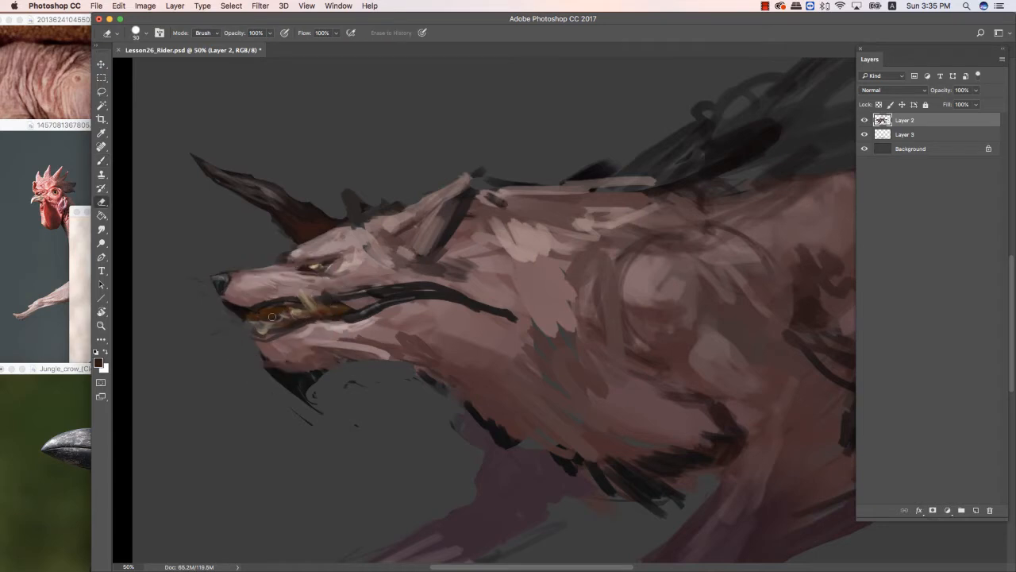
key(b)
alt+click(290, 314)
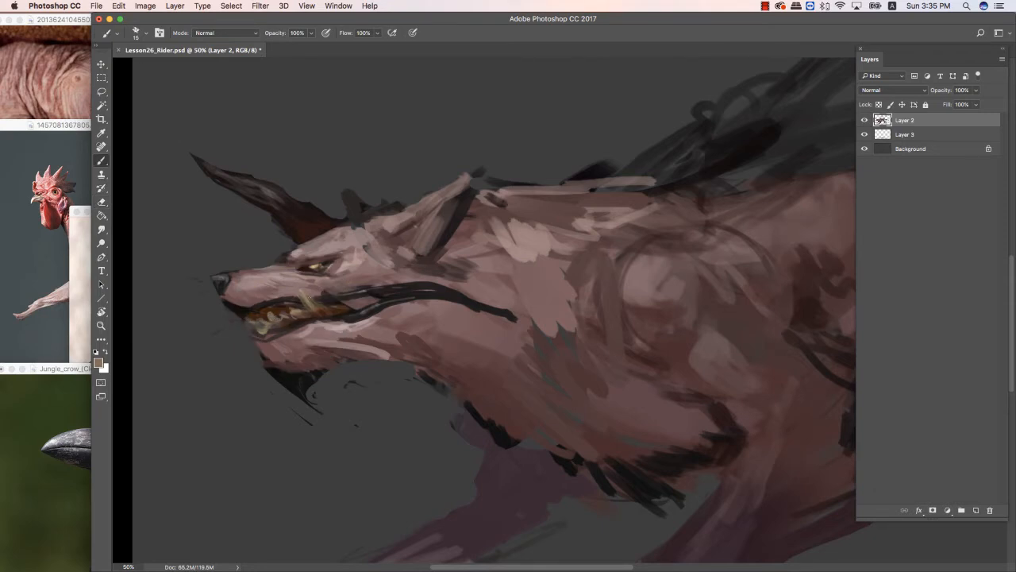
Extend the brown mouth interior back between the lips, and add small rear teeth with a sampled fang tone.
alt+click(320, 315)
key(bracketleft)
drag(358, 306, 438, 292)
key(bracketright)
key(bracketright)
key(bracketright)
alt+click(316, 300)
key(bracketleft)
key(bracketleft)
key(bracketleft)
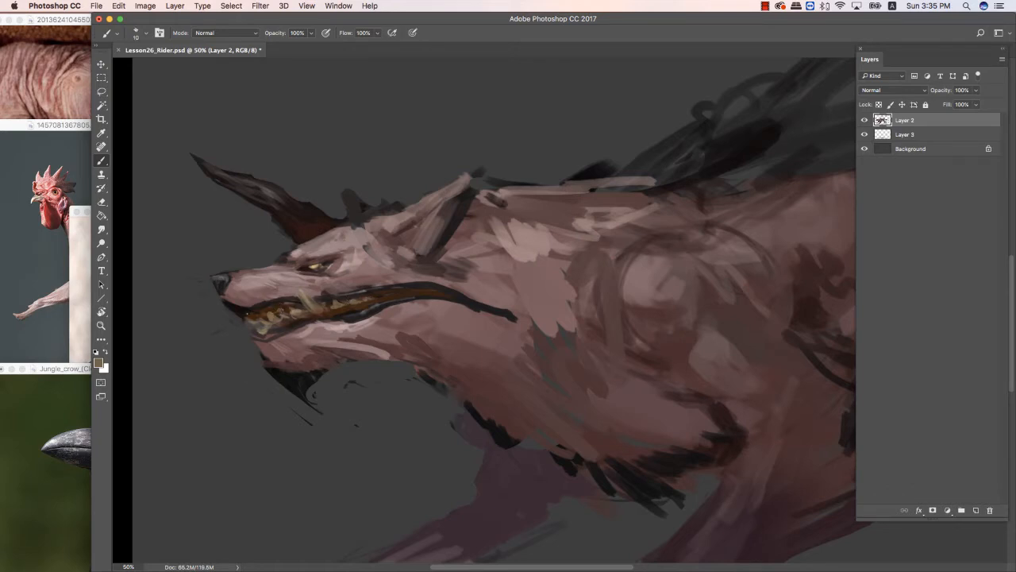
Darken the front lip edge and redefine the front teeth with sampled tones, using a finer brush.
key(bracketright)
alt+click(250, 307)
alt+click(248, 309)
key(bracketleft)
key(bracketleft)
key(bracketleft)
alt+click(266, 317)
key(bracketright)
alt+click(246, 307)
key(bracketleft)
Refine the gaps and highlights between the front teeth with sampled browns and tans.
alt+click(267, 318)
alt+click(276, 309)
key(bracketright)
key(bracketright)
alt+click(256, 312)
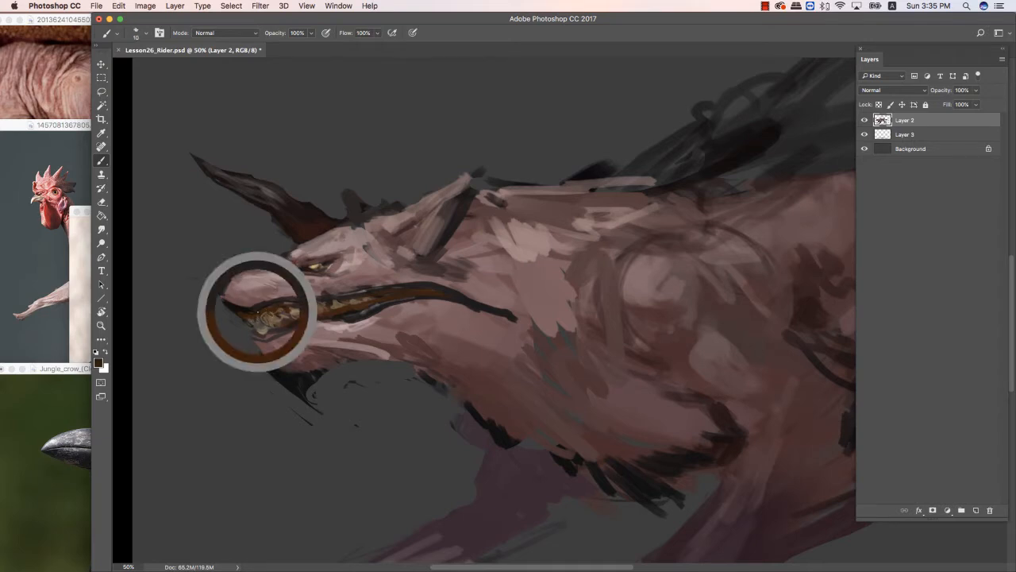
alt+click(275, 318)
key(bracketleft)
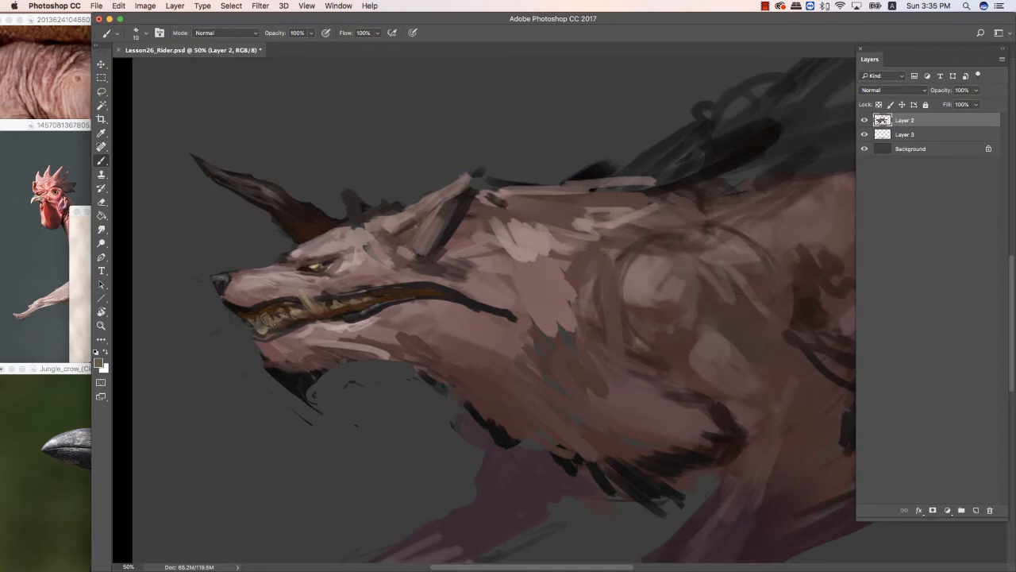
alt+click(276, 317)
Clean up the front teeth, alternating the Eraser with a small brush in sampled mouth tones.
key(e)
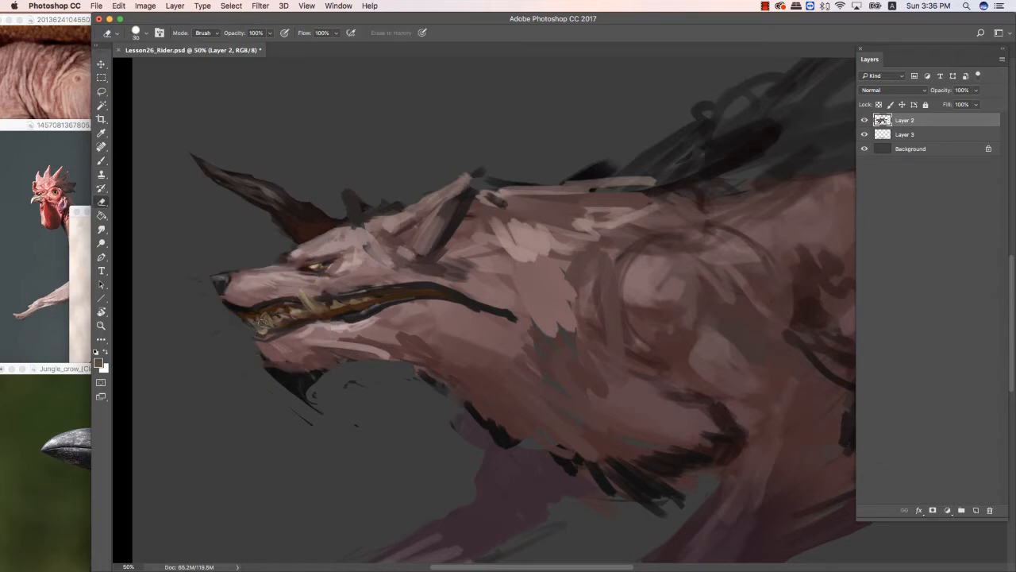
key(b)
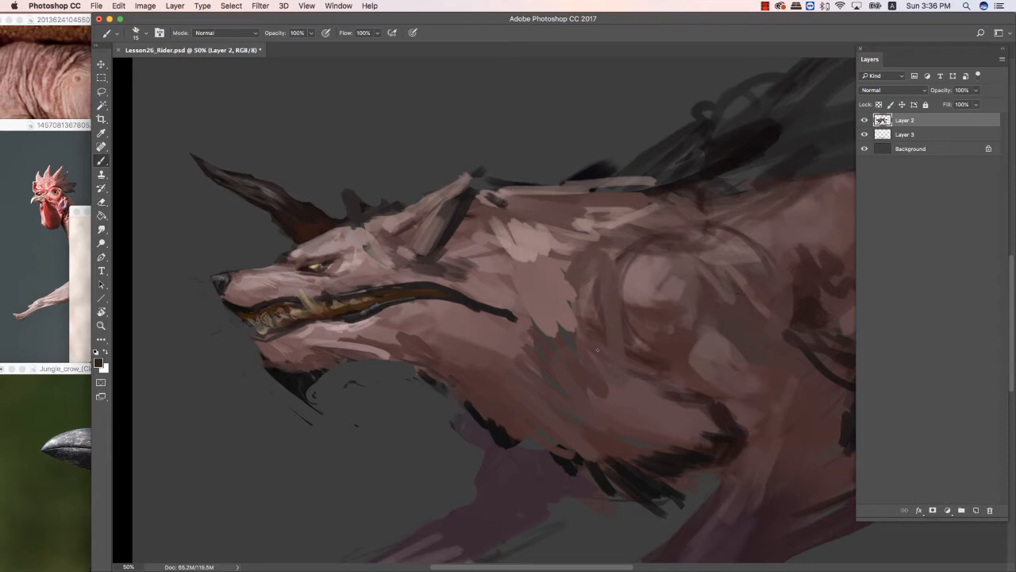
alt+click(284, 308)
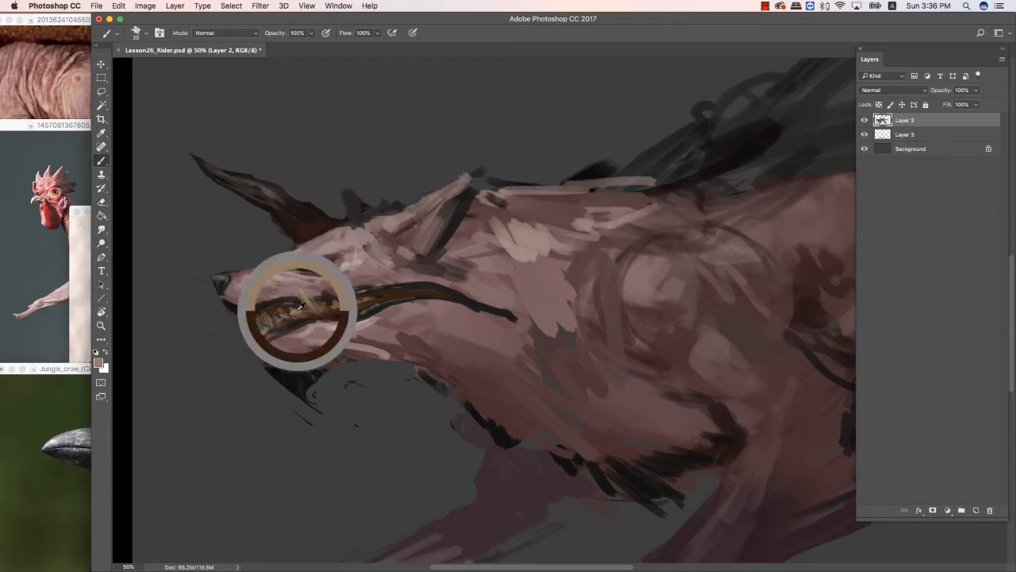
key(bracketleft)
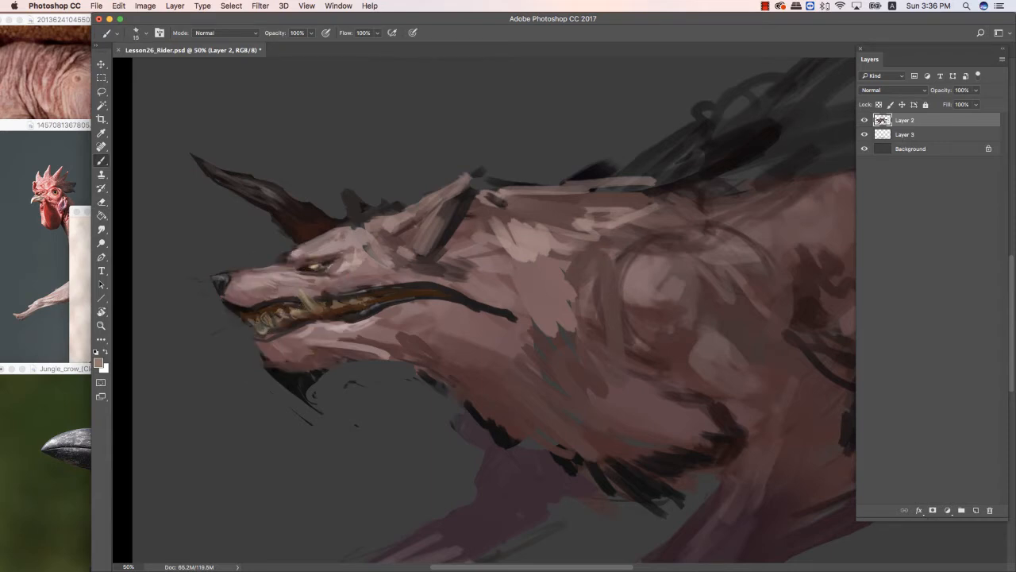
key(bracketright)
scroll(558, 208, down, 2)
key(e)
key(b)
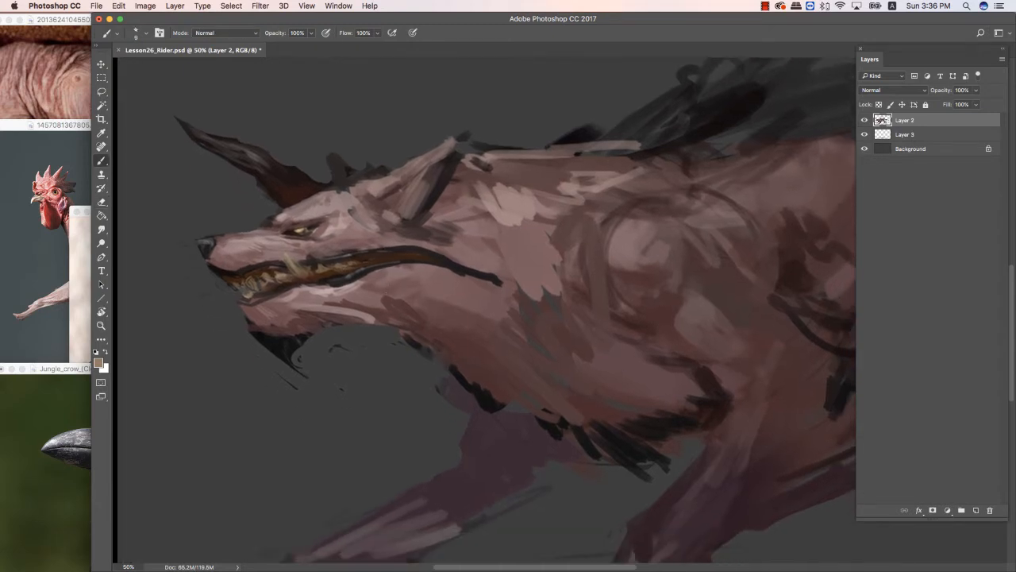
Sample a darker skin brown from the jaw and paint over the light stroke along its underside.
drag(533, 245, 521, 250)
key(bracketright)
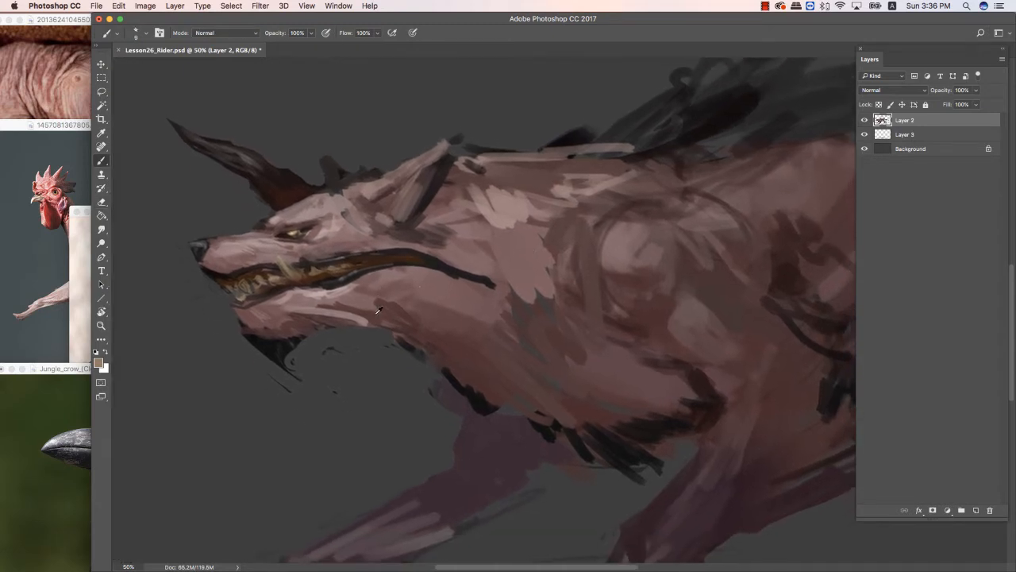
alt+click(379, 311)
drag(326, 316, 370, 321)
key(bracketright)
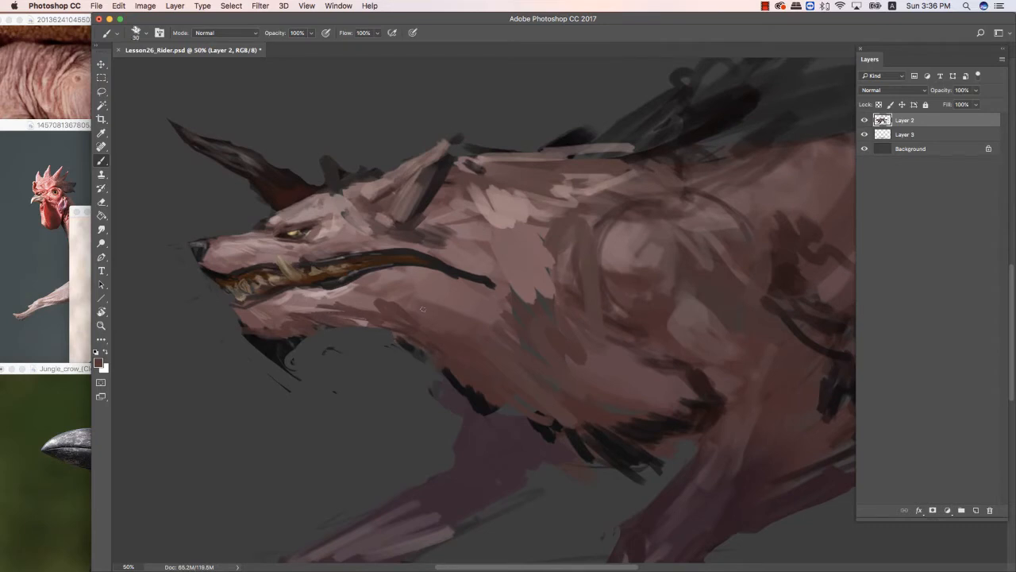
Enlarge the Photoshop window over the reference images, and blend the cheek and jaw with sampled skin tones.
key(ctrl+minus)
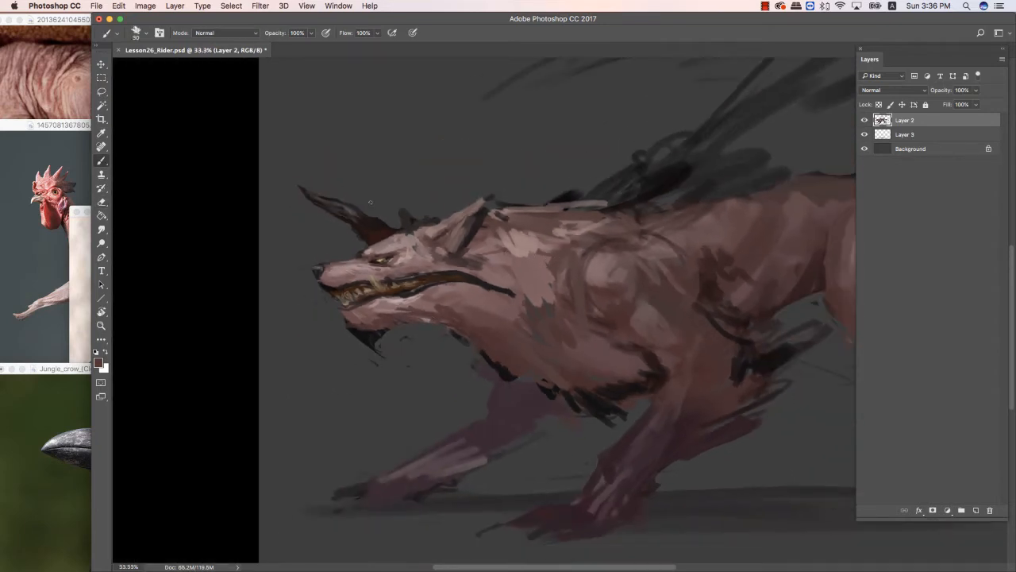
drag(513, 214, 486, 181)
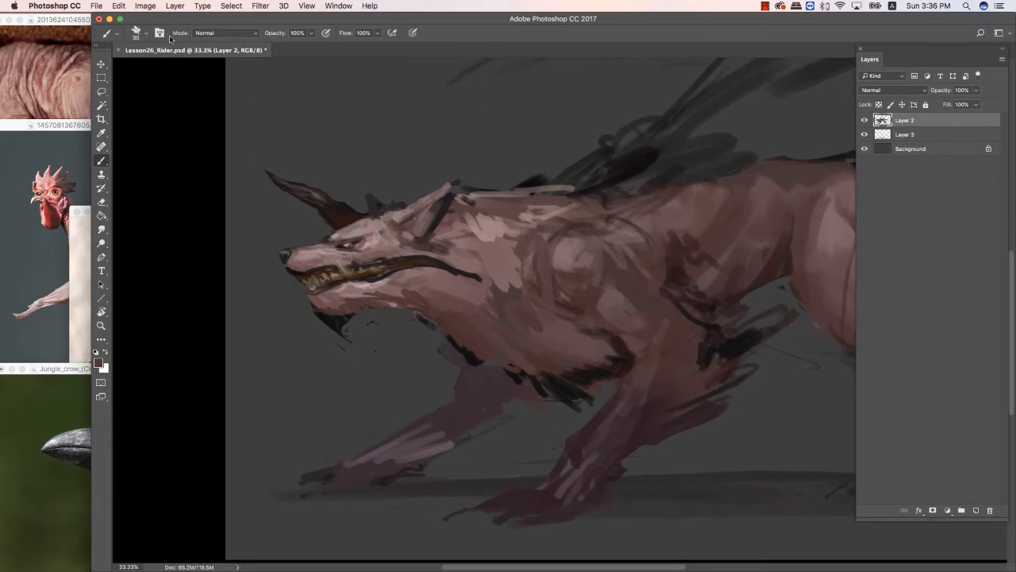
click(119, 18)
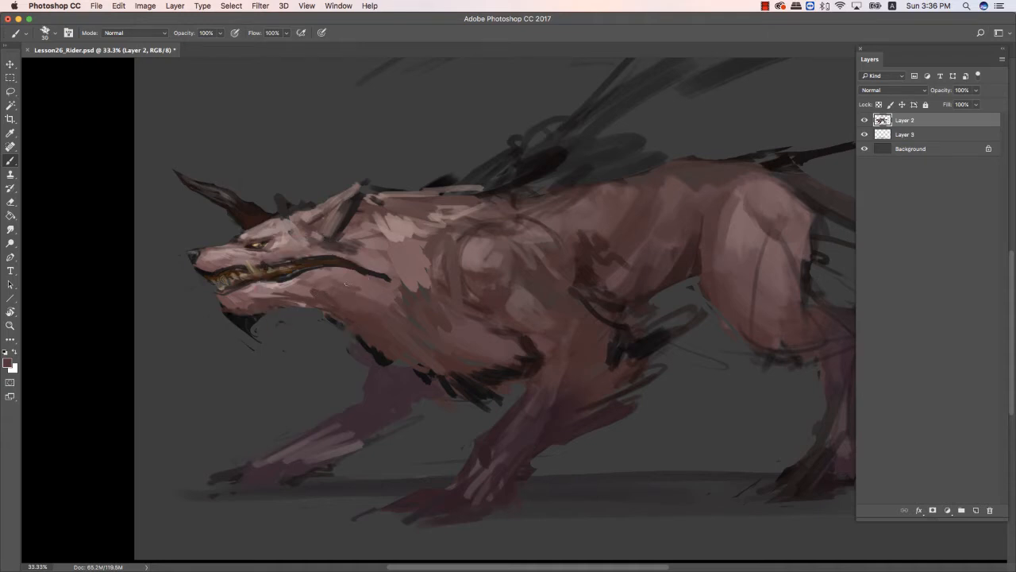
mouse_move(353, 289)
mouse_down()
mouse_move(344, 294)
mouse_move(359, 284)
mouse_up()
key(bracketright)
key(bracketright)
alt+click(314, 283)
alt+click(321, 287)
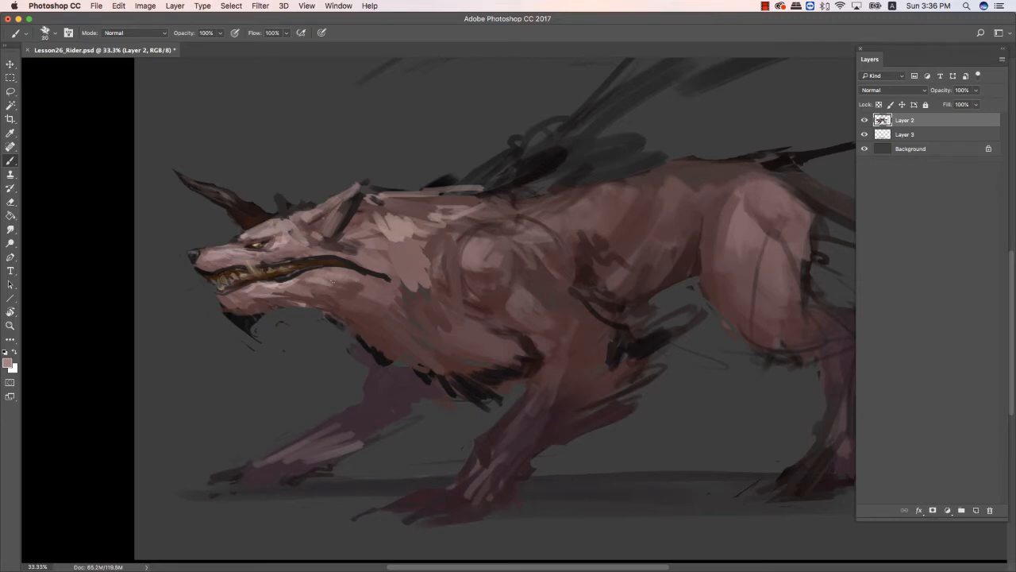
Model the cheek and throat folds behind the mouth with sampled light and dark skin tones, using smaller brushes.
key(super+plus)
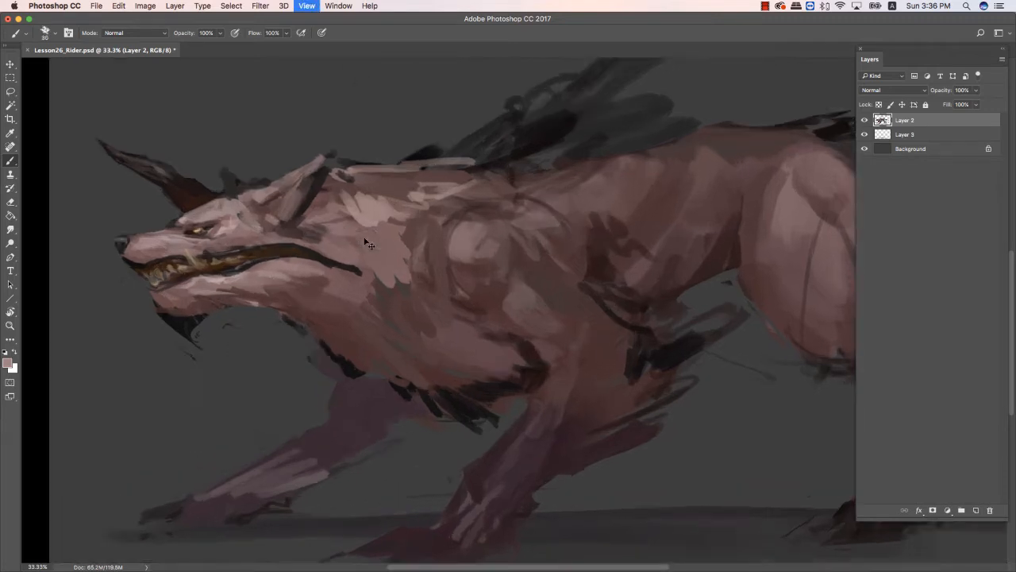
key(bracketleft)
key(bracketleft)
alt+click(193, 293)
drag(251, 259, 344, 292)
alt+click(246, 259)
key(bracketleft)
key(bracketleft)
alt+click(283, 269)
alt+click(273, 258)
alt+click(243, 322)
key(bracketleft)
key(bracketleft)
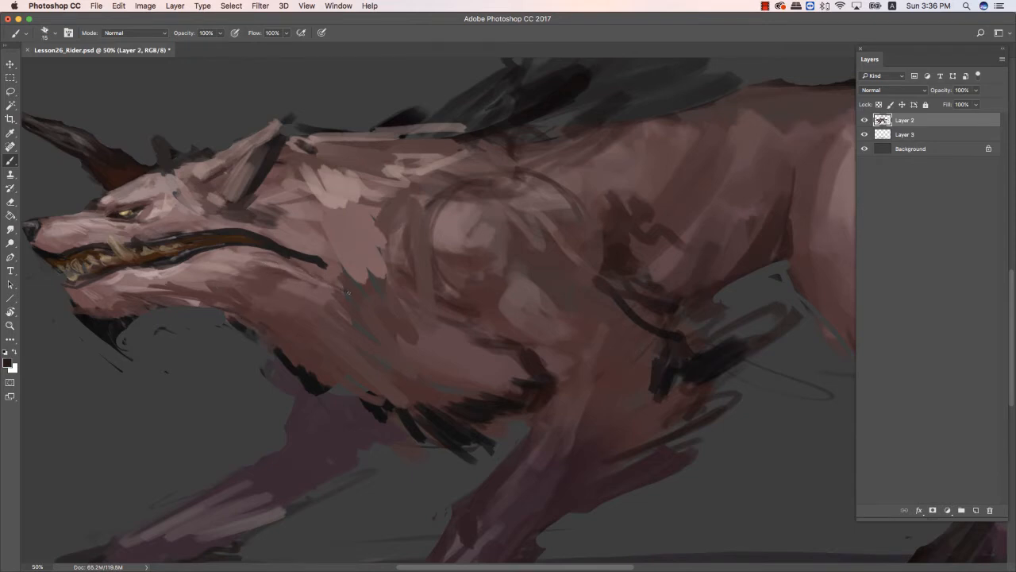
Choose a darker red-brown from a sampled neck tone and shade the underside of the neck with a larger brush.
drag(424, 317, 508, 311)
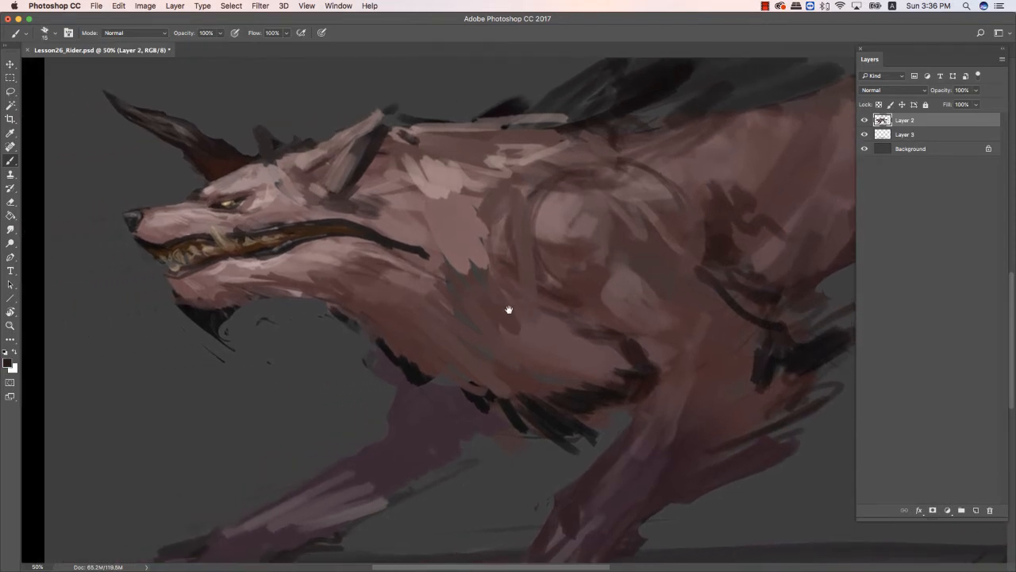
key(bracketright)
key(bracketright)
key(bracketright)
key(bracketright)
key(bracketright)
alt+click(388, 319)
click(9, 364)
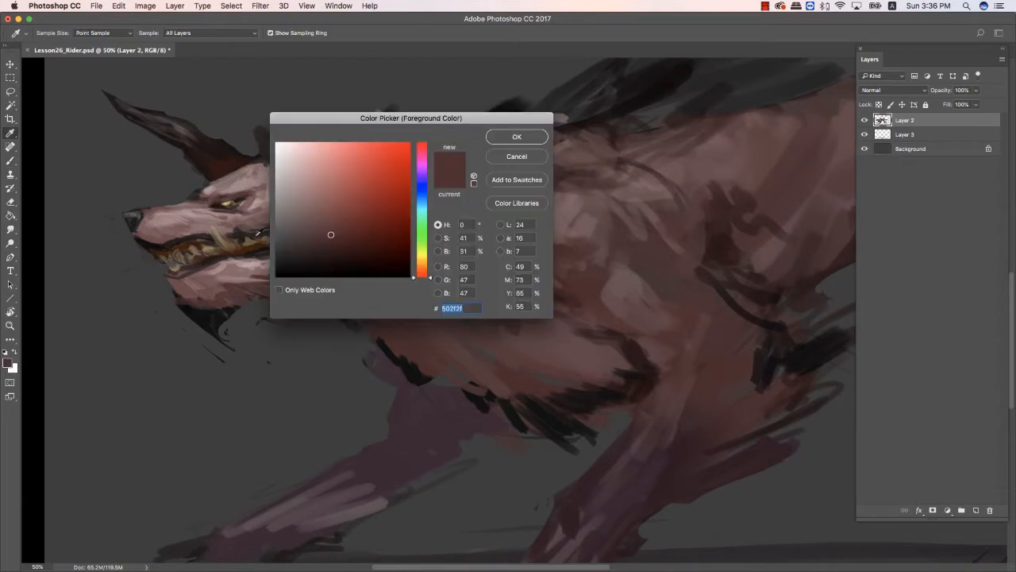
click(347, 251)
mouse_move(340, 290)
mouse_down()
mouse_move(381, 316)
mouse_move(392, 304)
mouse_move(433, 340)
mouse_move(387, 320)
mouse_move(483, 377)
mouse_up()
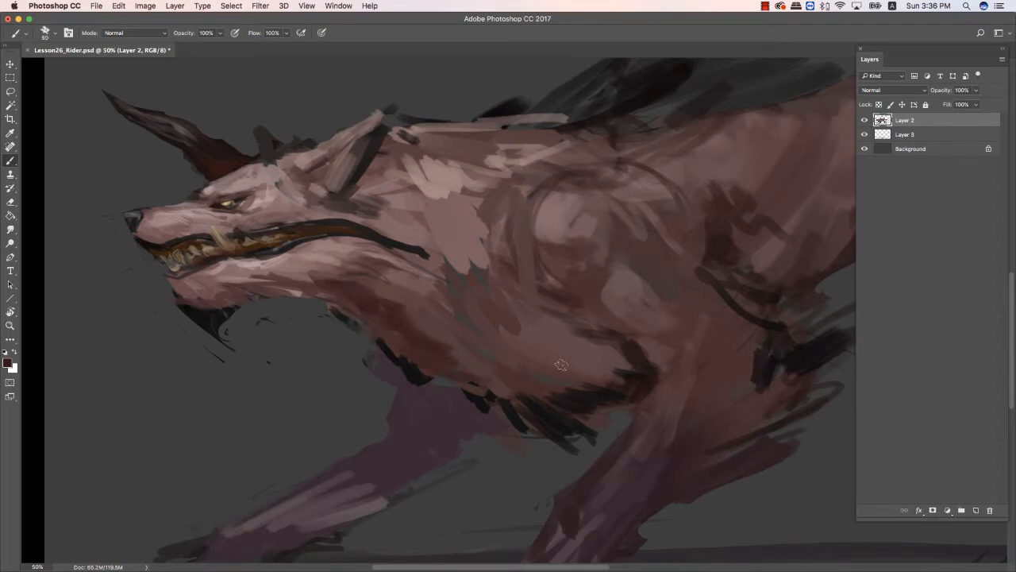
key(super+0)
key([)
drag(215, 360, 185, 359)
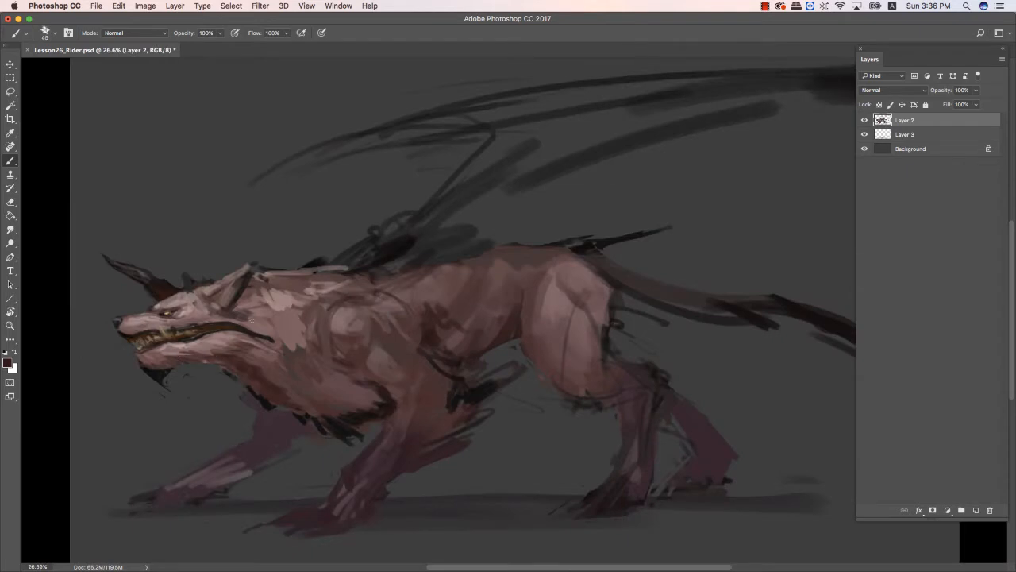
Break up the light patches on the neck and shoulder with dark red-brown strokes, enlarging the brush.
mouse_move(250, 319)
mouse_down()
mouse_move(300, 335)
mouse_move(288, 324)
mouse_move(299, 345)
mouse_move(313, 323)
mouse_move(299, 321)
mouse_move(294, 339)
mouse_move(260, 325)
mouse_up()
key(bracketright)
key(bracketright)
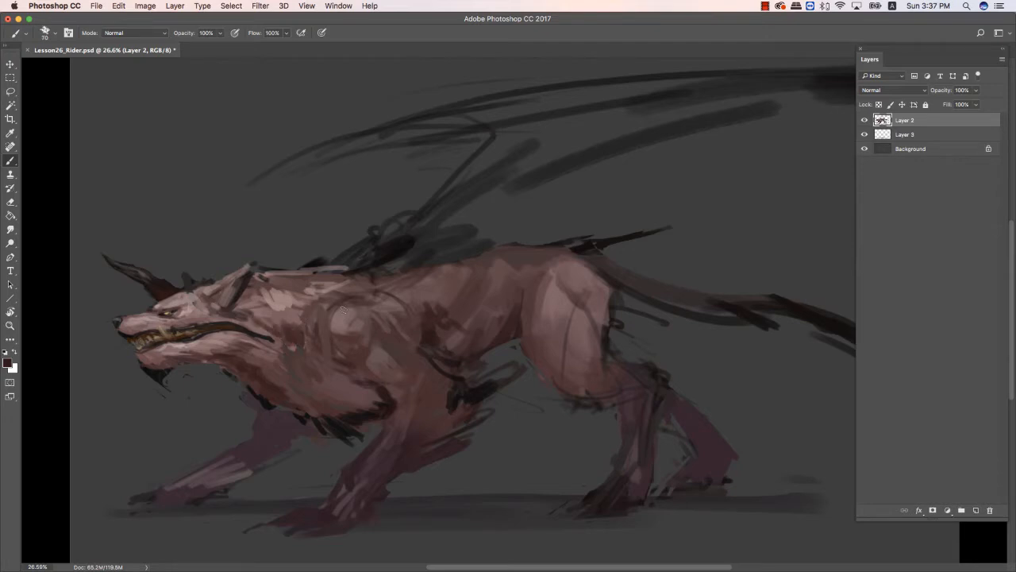
Sample the skin tone behind the eye and choose a lighter, slightly cooler pink as the foreground colour.
key(ctrl+equal)
mouse_move(385, 254)
mouse_down()
mouse_move(487, 266)
mouse_move(485, 248)
mouse_up()
key(super+equal)
drag(328, 294, 426, 272)
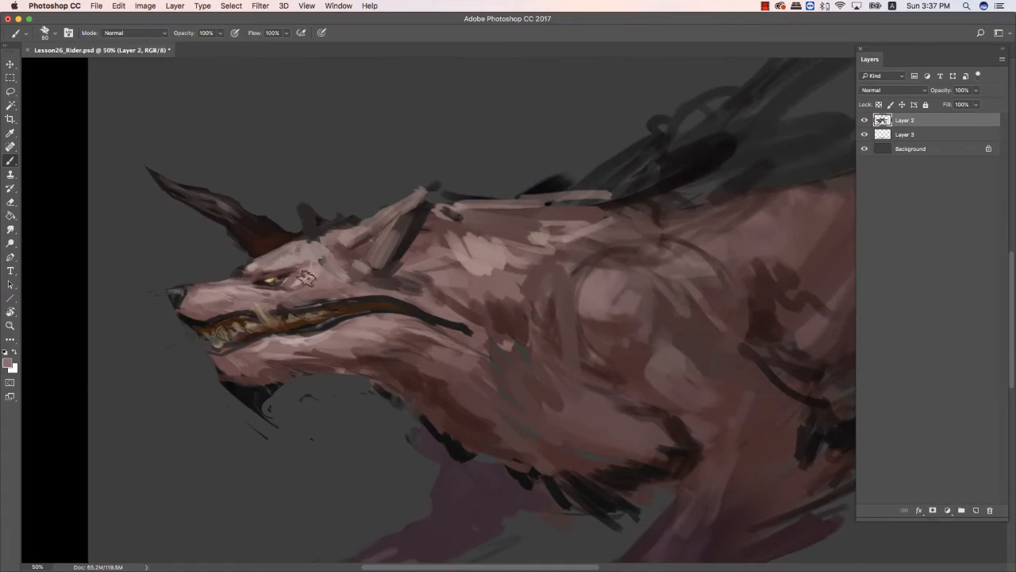
alt+click(308, 277)
click(7, 362)
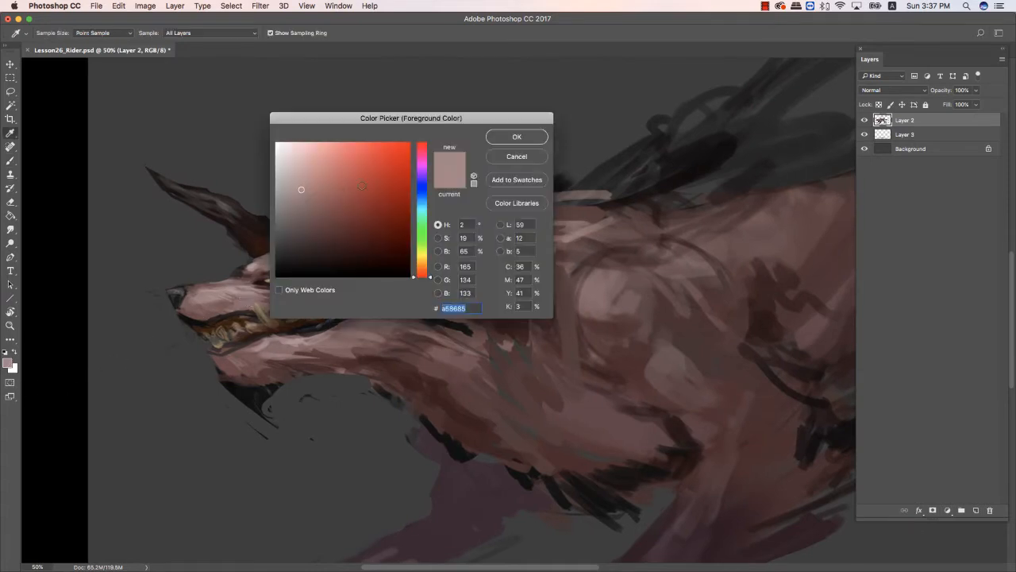
drag(294, 181, 291, 171)
click(223, 299)
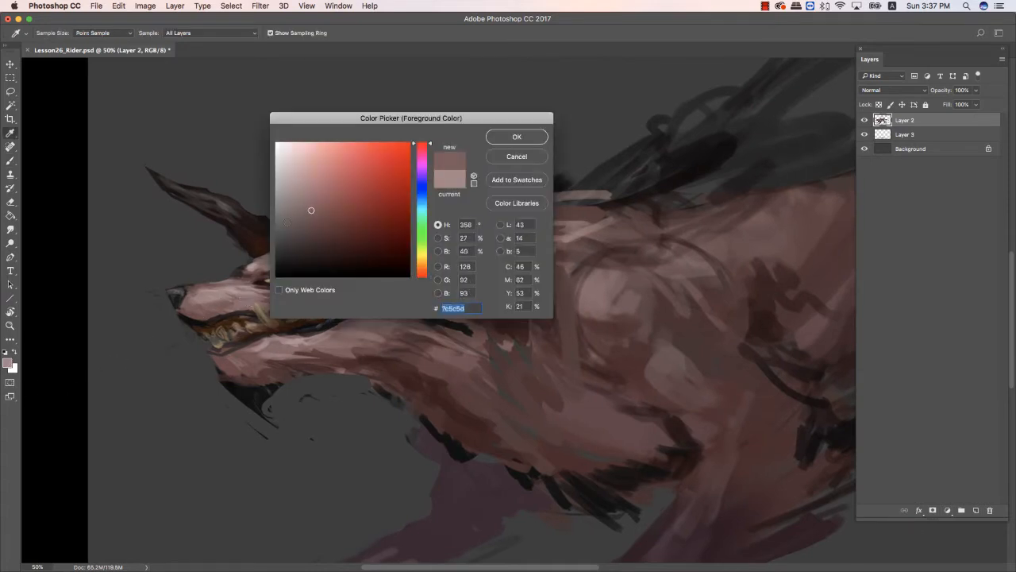
click(424, 147)
click(293, 165)
click(517, 137)
key(b)
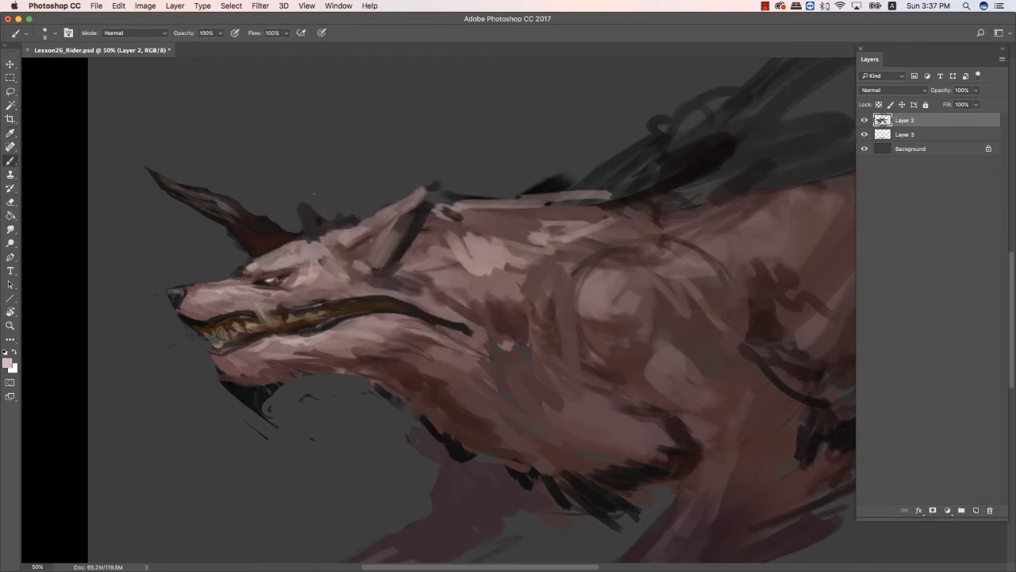
Add light pink highlights to the brow and around the eye with a small brush, blending with sampled skin tones.
key(bracketright)
key(bracketright)
key(bracketright)
key(bracketleft)
key(bracketright)
key(bracketright)
key(bracketleft)
key(bracketleft)
key(bracketleft)
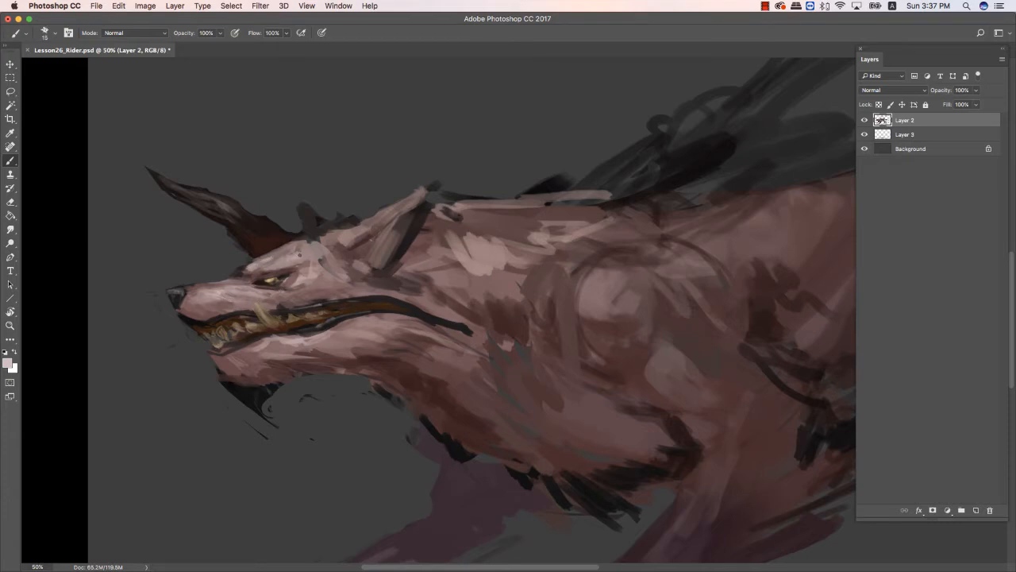
mouse_move(535, 274)
mouse_down()
mouse_move(540, 227)
mouse_move(542, 268)
mouse_up()
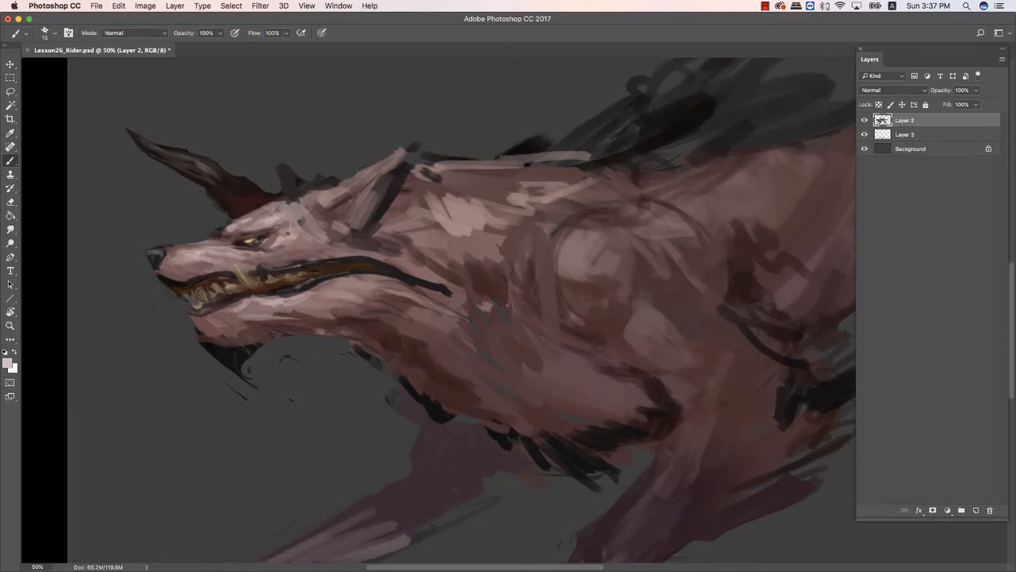
alt+click(271, 230)
alt+click(284, 230)
Sample the black of the chin tuft and shift it to a very dark, magenta-tinted black.
alt+click(250, 351)
key(bracketleft)
key(bracketright)
key(bracketright)
key(bracketright)
key(bracketright)
click(9, 363)
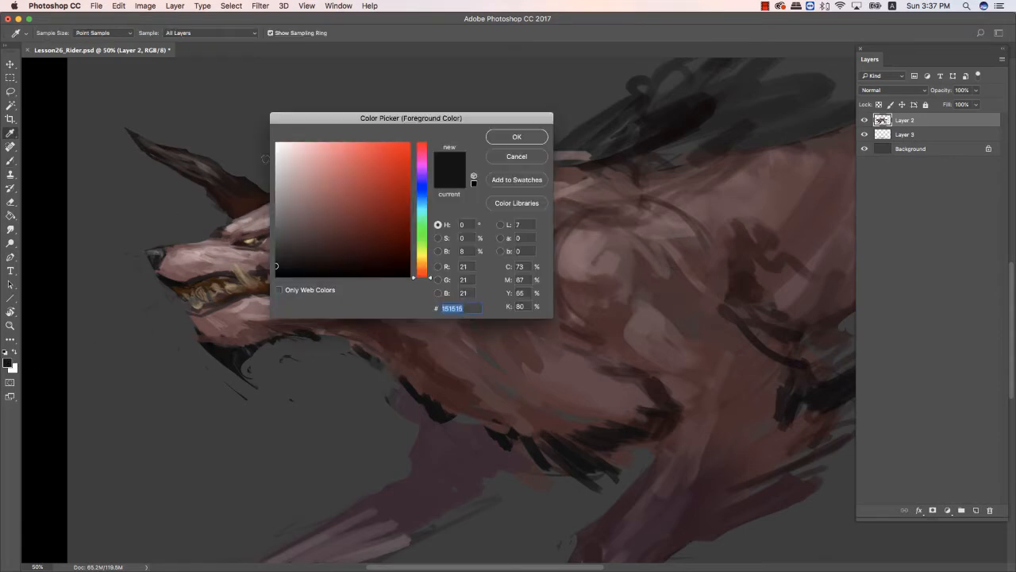
click(426, 150)
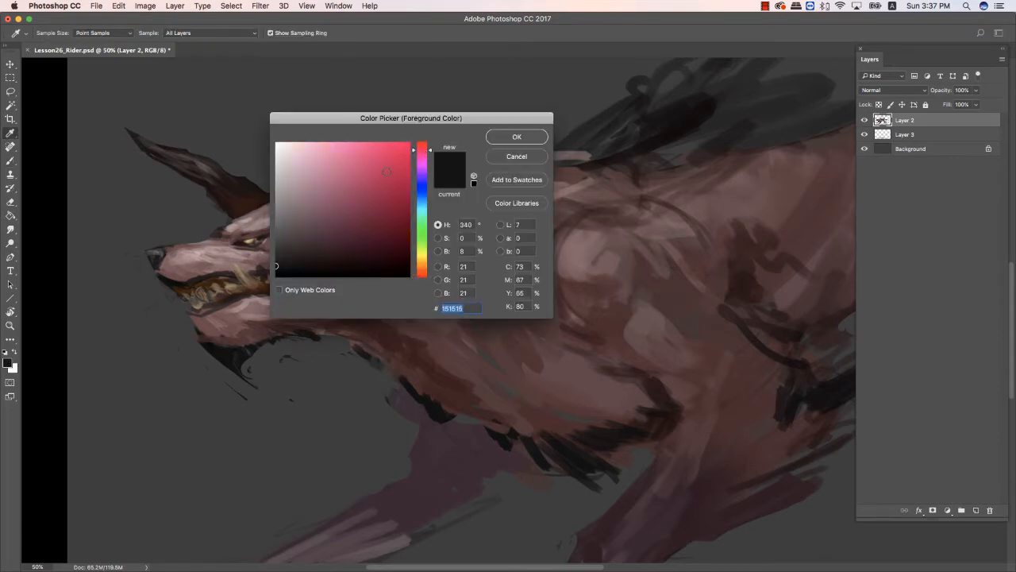
click(295, 261)
drag(297, 262, 304, 264)
click(422, 154)
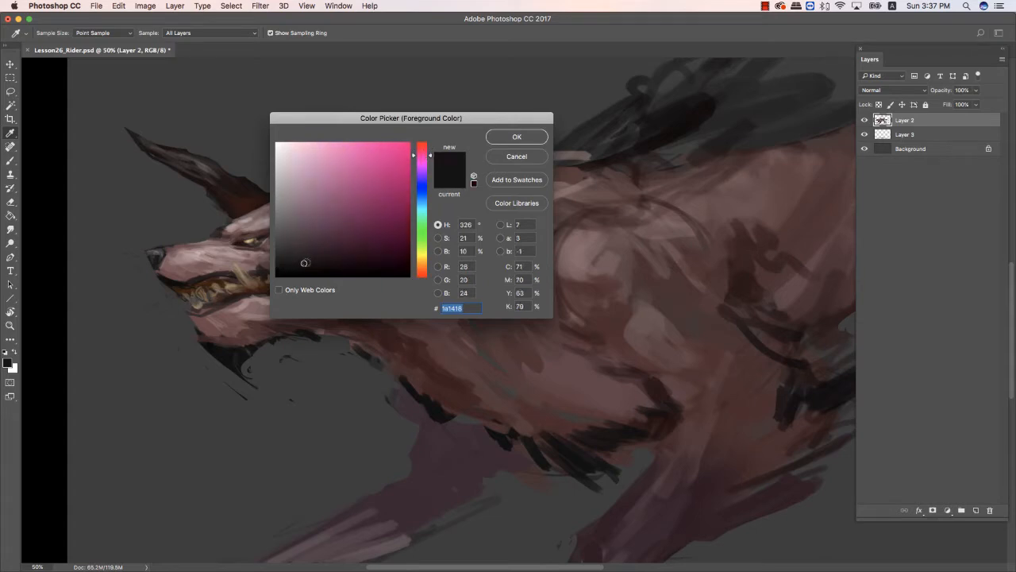
click(309, 265)
click(514, 138)
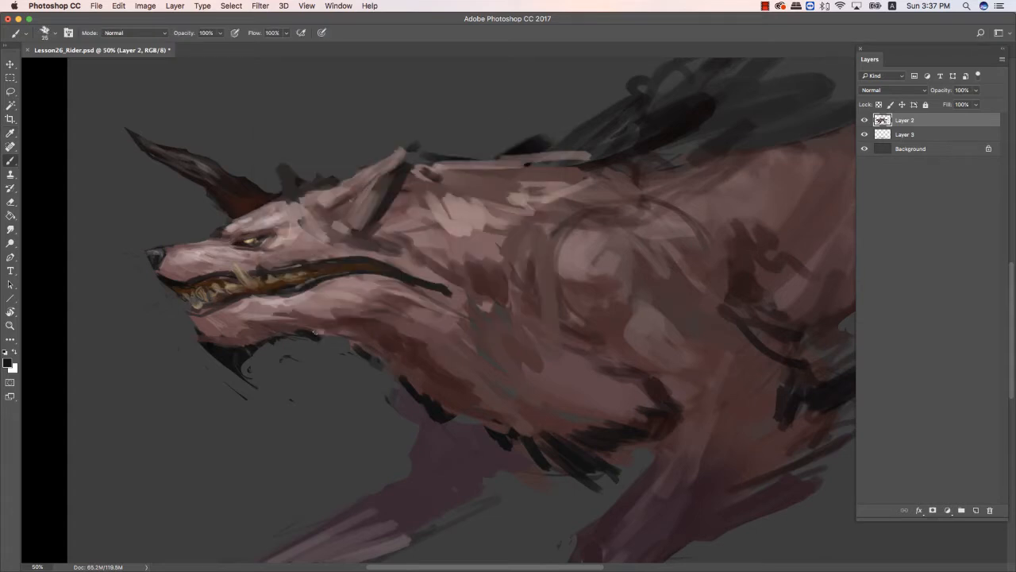
Paint dark spiky mane strokes along the nape and upper back, covering the light stroke at the base of the wing.
key(bracketleft)
key(bracketleft)
key(bracketleft)
key(bracketleft)
key(period)
drag(513, 149, 474, 160)
drag(533, 137, 547, 129)
drag(495, 159, 560, 159)
drag(559, 162, 577, 155)
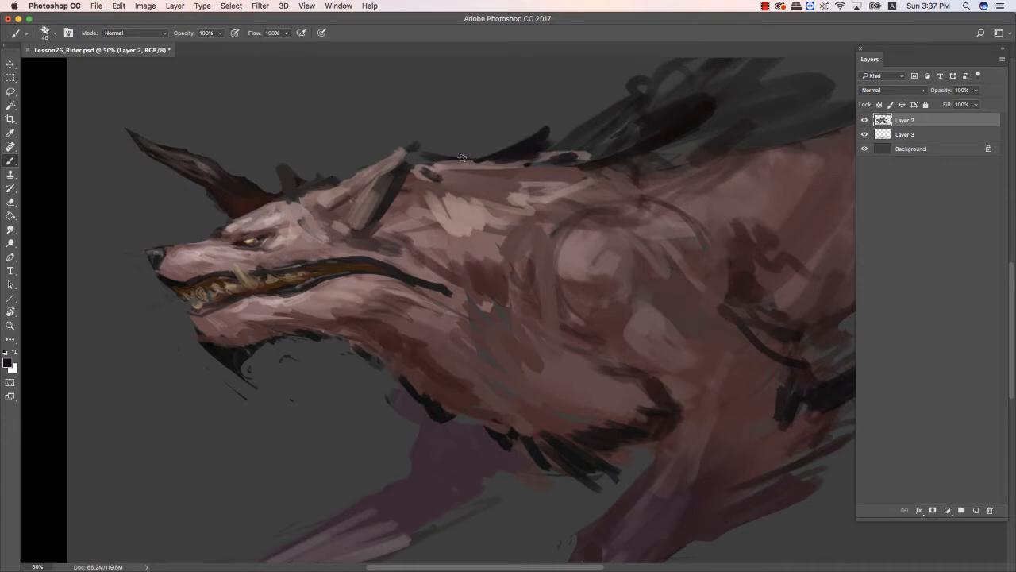
mouse_move(461, 157)
mouse_down()
mouse_move(580, 148)
mouse_move(539, 152)
mouse_move(559, 164)
mouse_move(613, 152)
mouse_up()
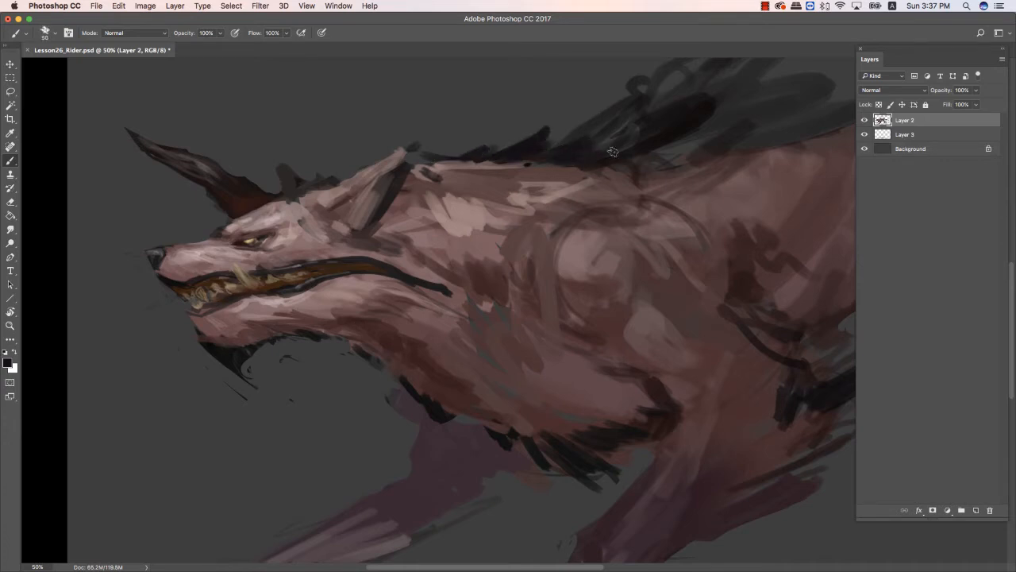
key(bracketleft)
drag(452, 158, 478, 146)
mouse_move(442, 151)
mouse_down()
mouse_move(476, 146)
mouse_move(462, 146)
mouse_up()
drag(521, 163, 519, 166)
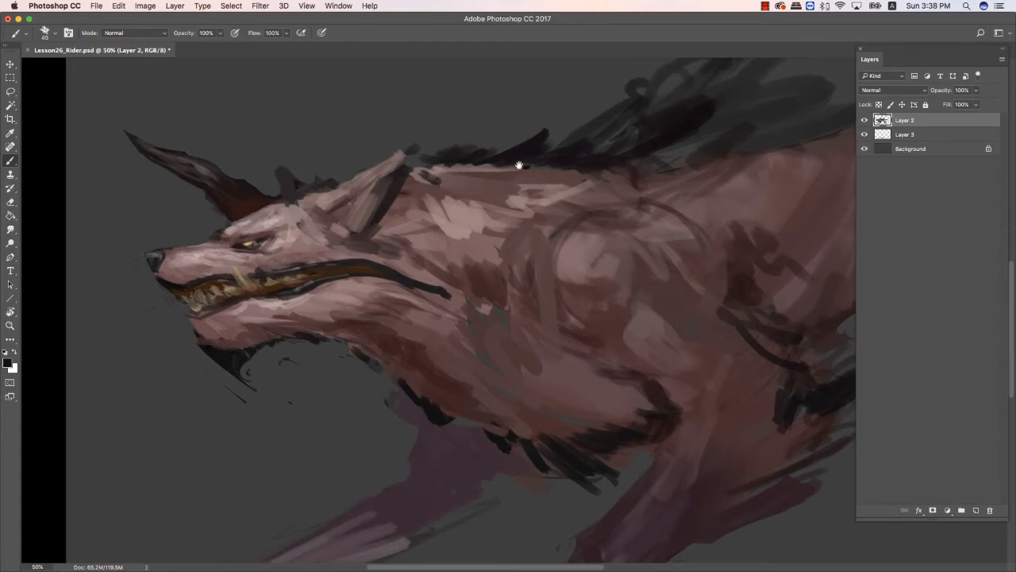
Change the foreground colour to a muted grey-purple, about #71616e.
click(9, 362)
click(422, 162)
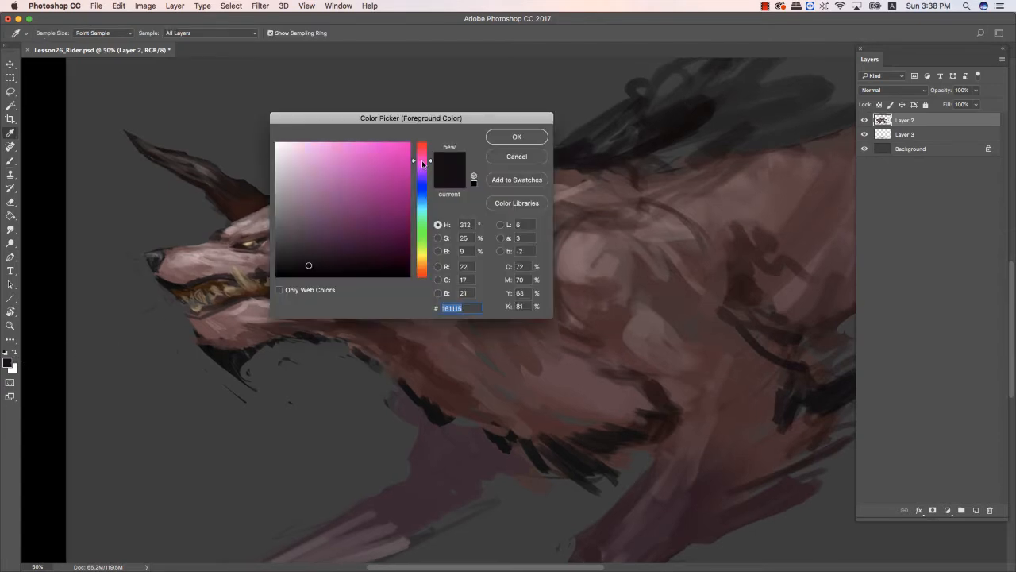
mouse_move(300, 256)
mouse_down()
mouse_move(315, 229)
mouse_move(496, 150)
mouse_move(421, 161)
mouse_up()
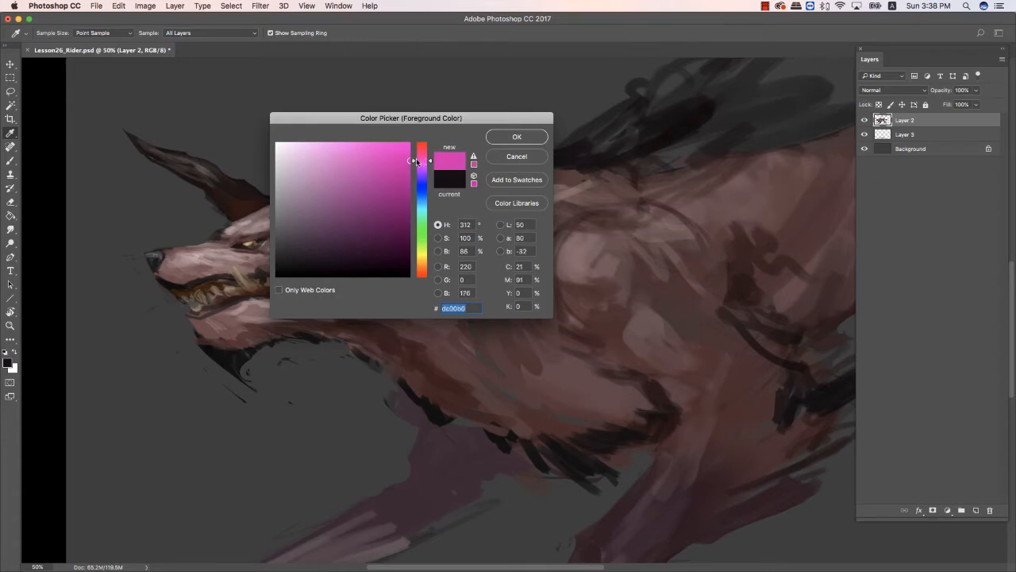
click(298, 232)
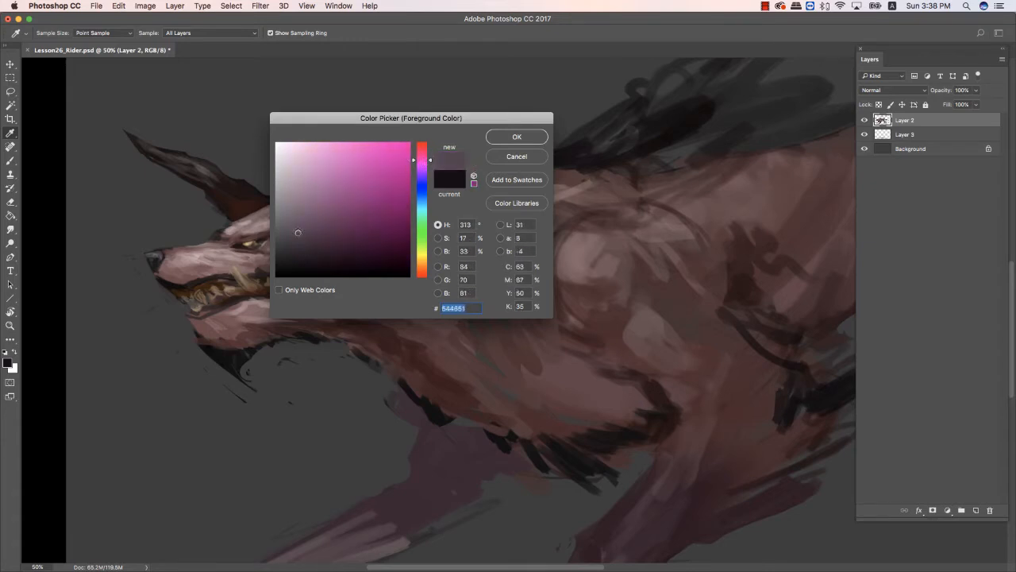
drag(298, 233, 294, 217)
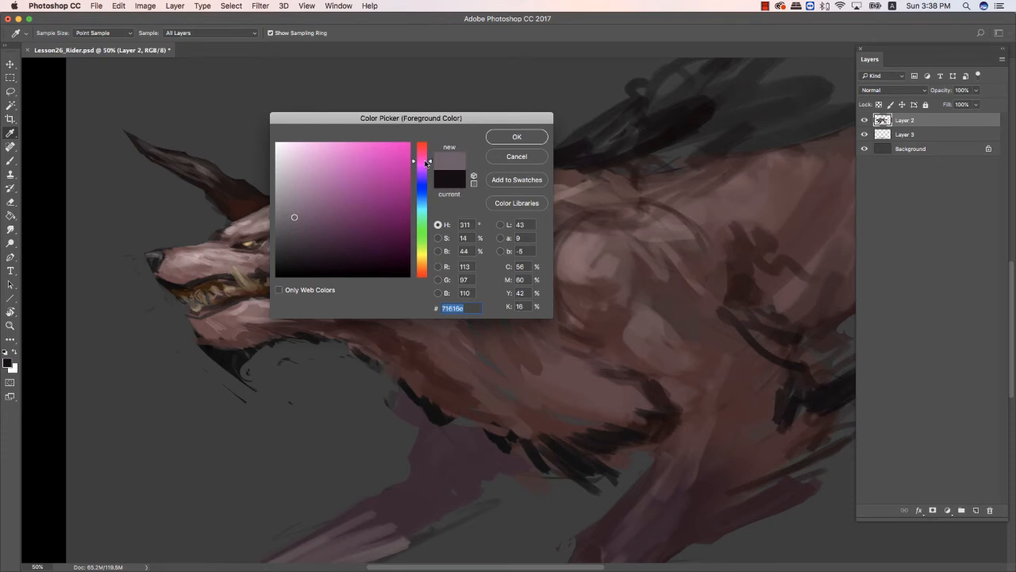
click(508, 143)
Paint subtle grey-purple strands into the dark mane along the nape with a smaller brush, blending with a sampled mane tone.
key(super+z)
mouse_move(523, 148)
mouse_down()
mouse_move(470, 164)
mouse_move(511, 157)
mouse_up()
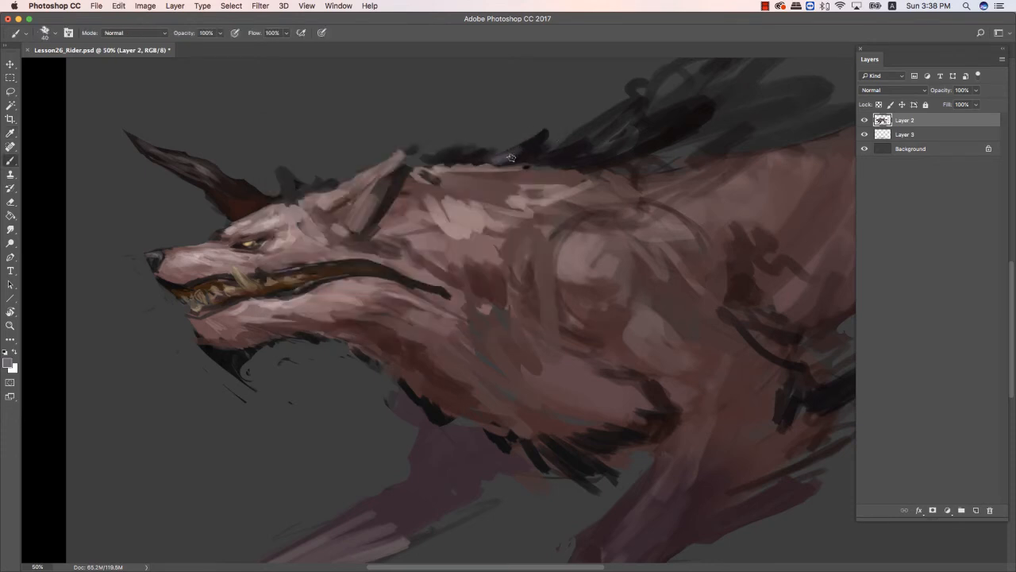
key([)
mouse_move(433, 163)
mouse_down()
mouse_move(468, 156)
mouse_move(510, 167)
mouse_move(483, 169)
mouse_move(515, 169)
mouse_up()
alt+click(522, 153)
drag(624, 221, 606, 183)
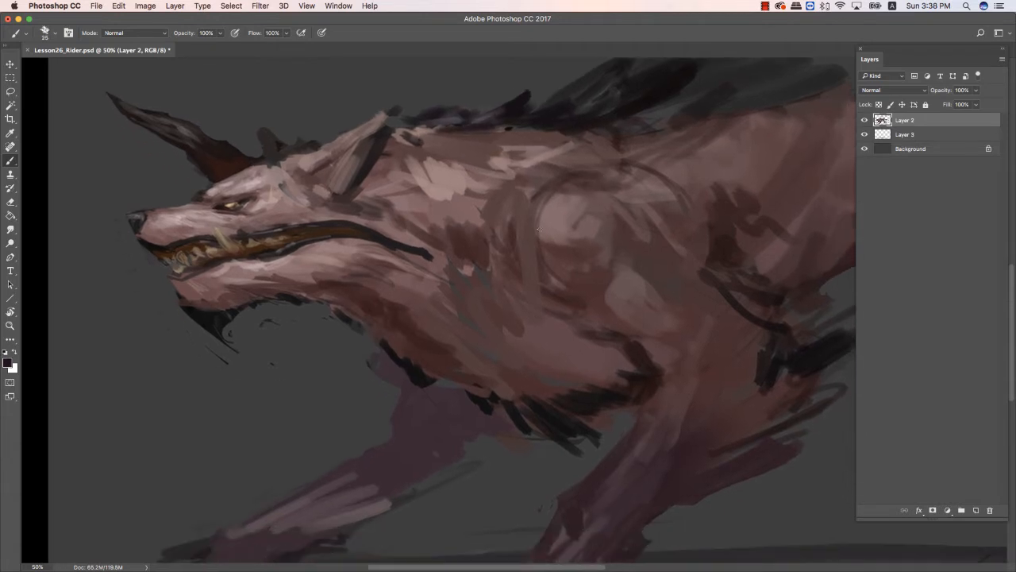
Blend the lower jaw below the mouth with sampled light and dark skin tones.
alt+click(336, 283)
key(])
alt+click(316, 251)
alt+click(306, 269)
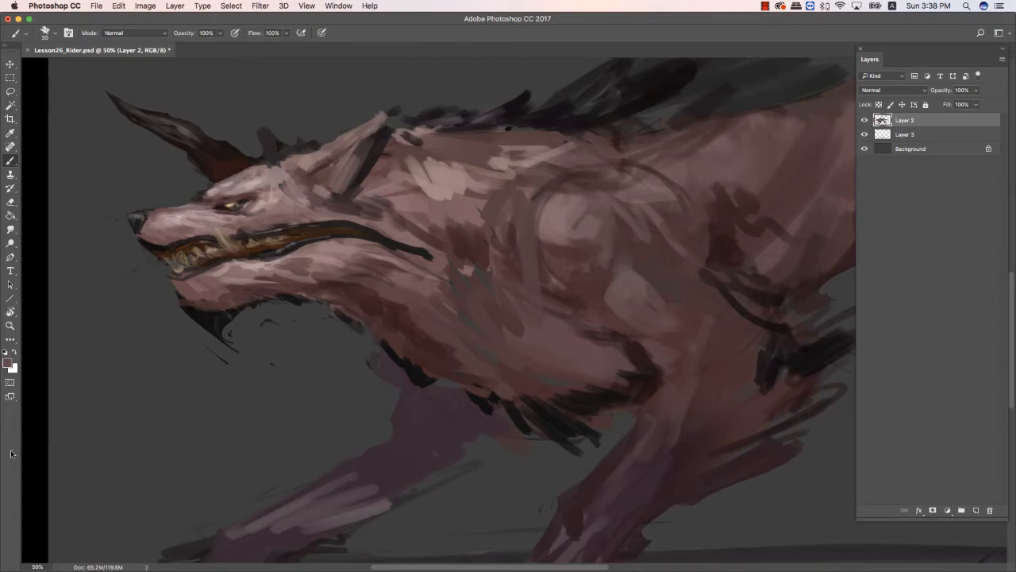
Bring up the Lesson15 Cat Animal reference, enlarge it to 66.7%, and place it beside the creature painting.
drag(16, 448, 167, 445)
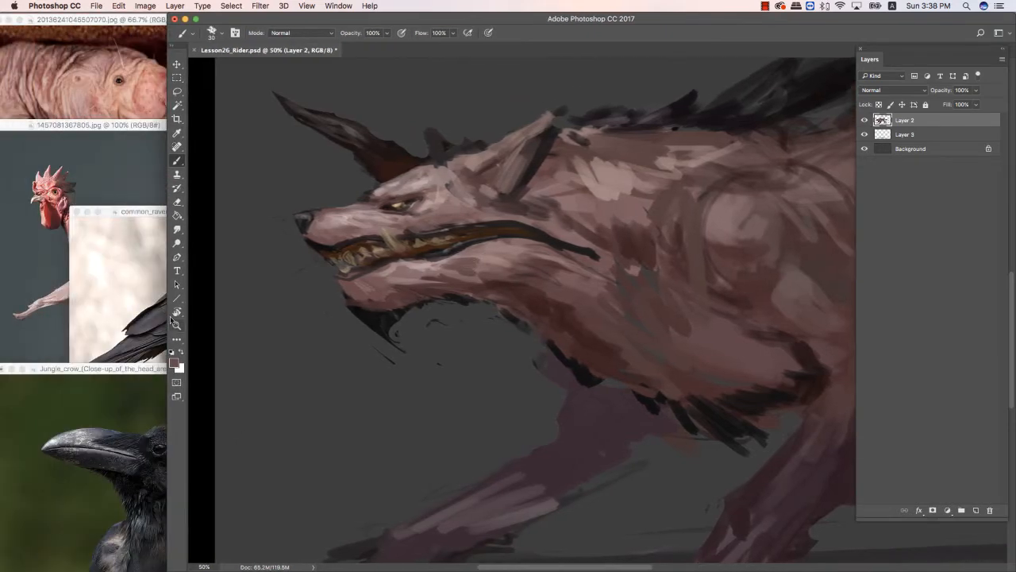
key(ctrl+Up)
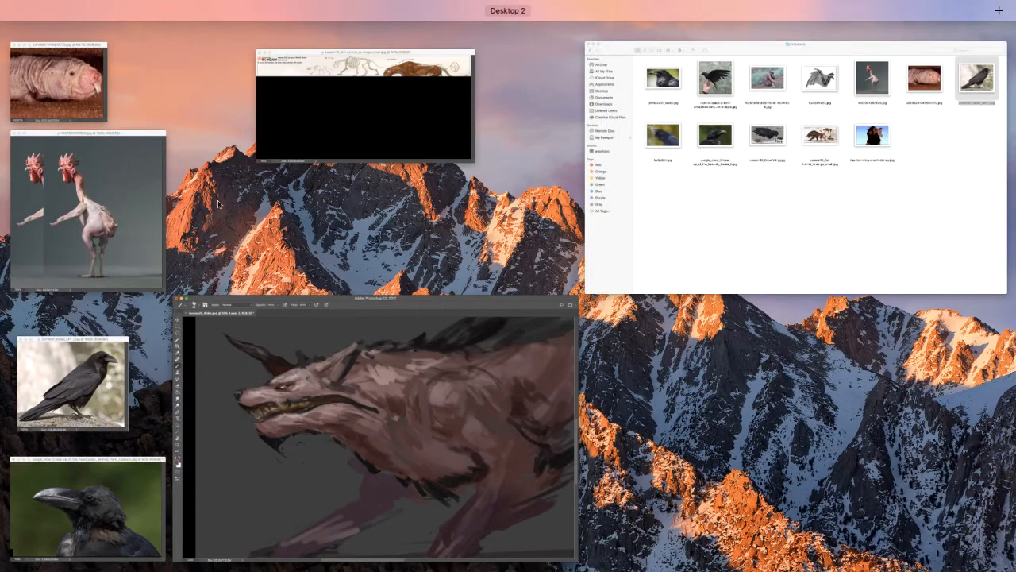
click(408, 150)
drag(375, 521, 254, 231)
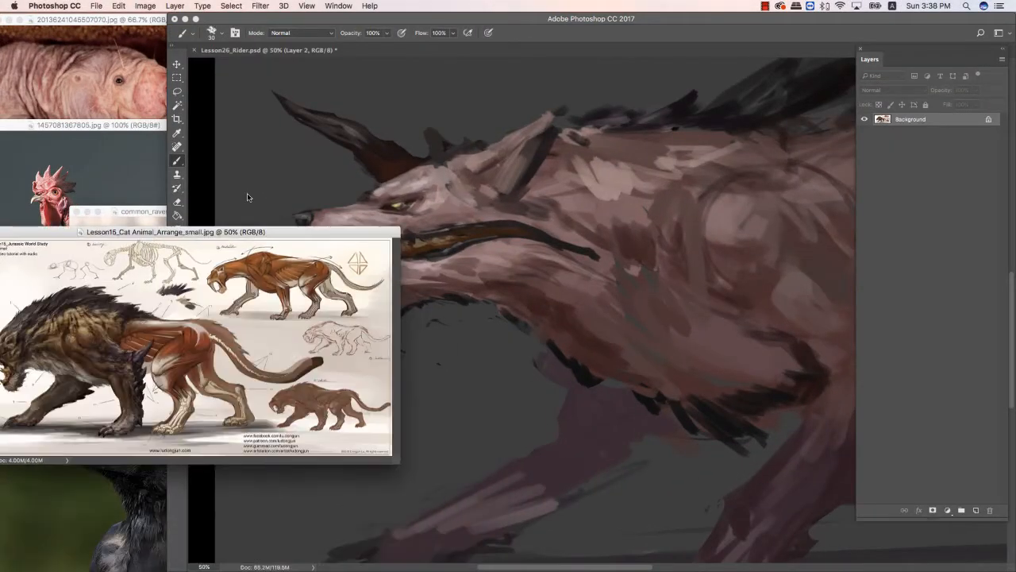
key(super+equal)
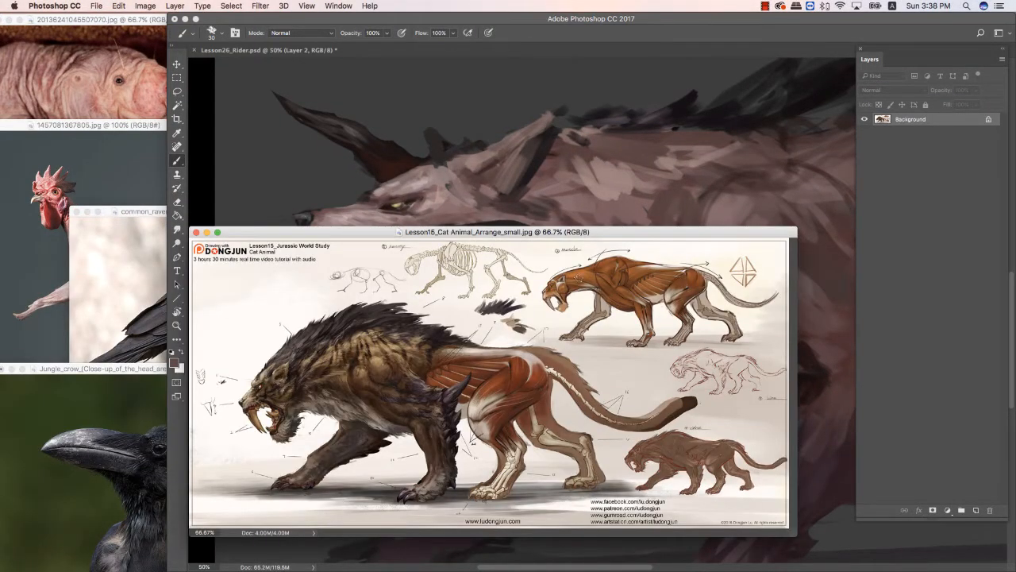
drag(604, 235, 372, 285)
click(485, 184)
drag(571, 196, 450, 172)
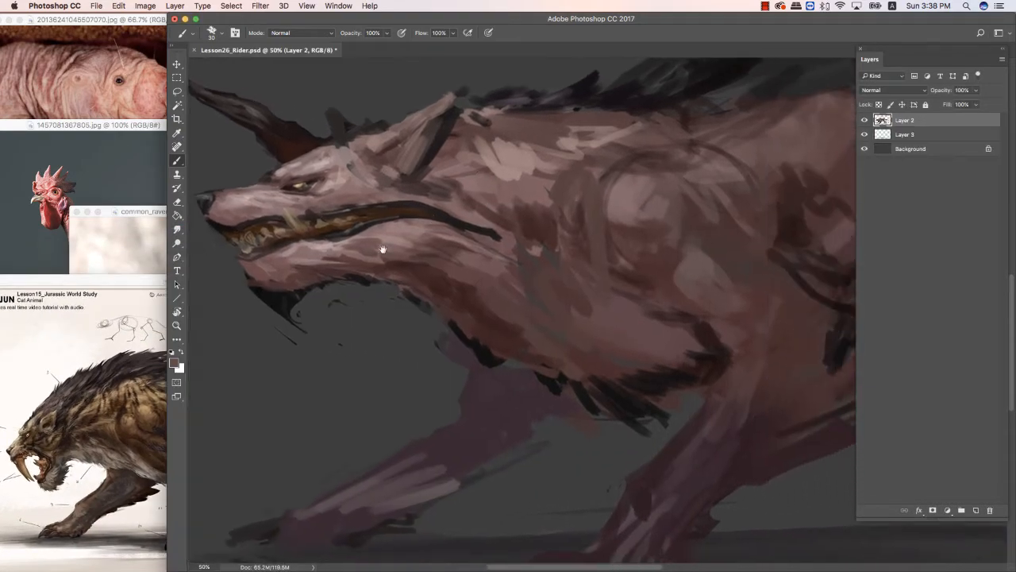
Model the lower jaw and the fold behind the mouth with sampled light pink and darker skin tones.
alt+click(315, 239)
key(bracketleft)
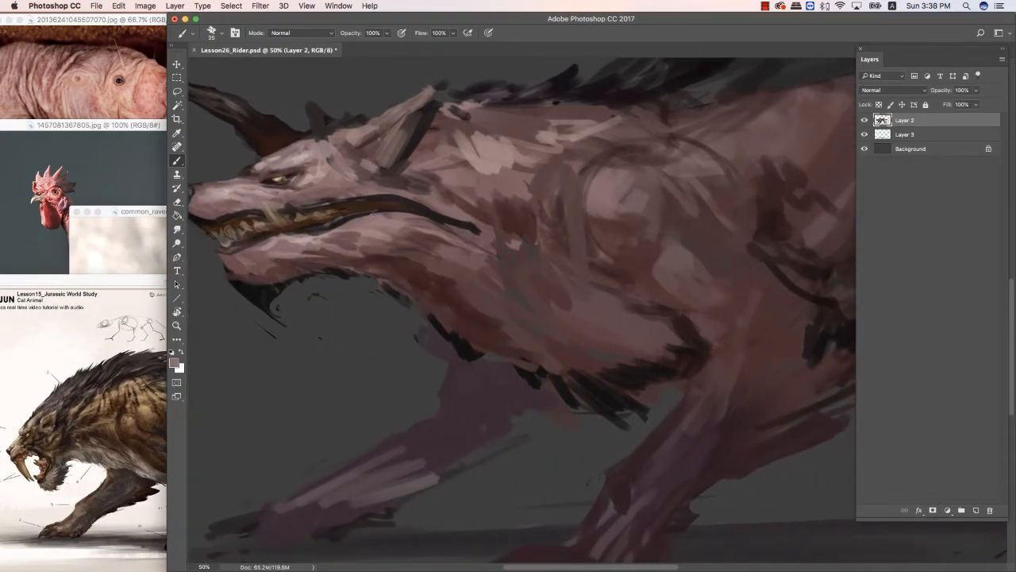
alt+click(303, 157)
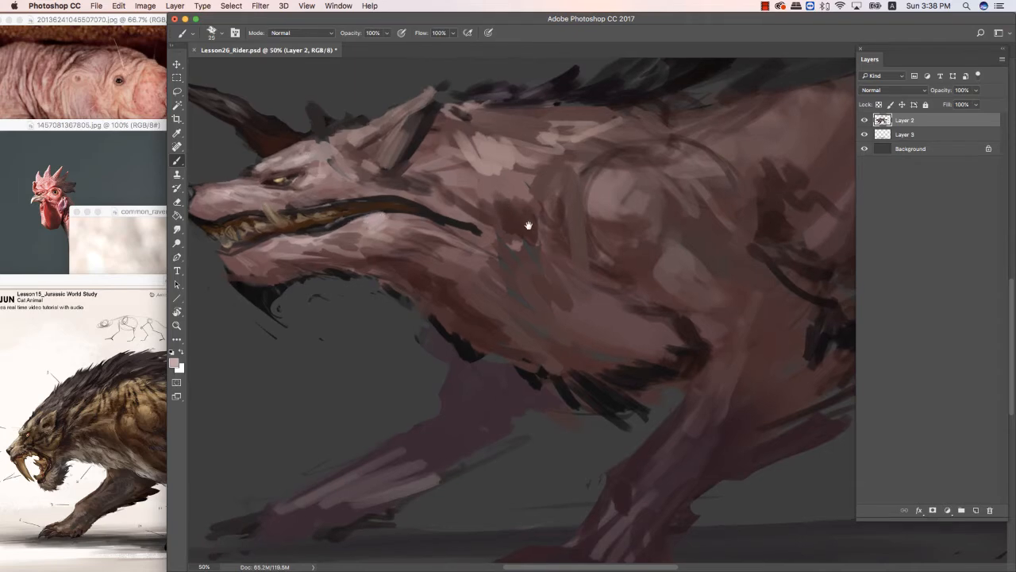
drag(377, 233, 412, 255)
alt+click(398, 274)
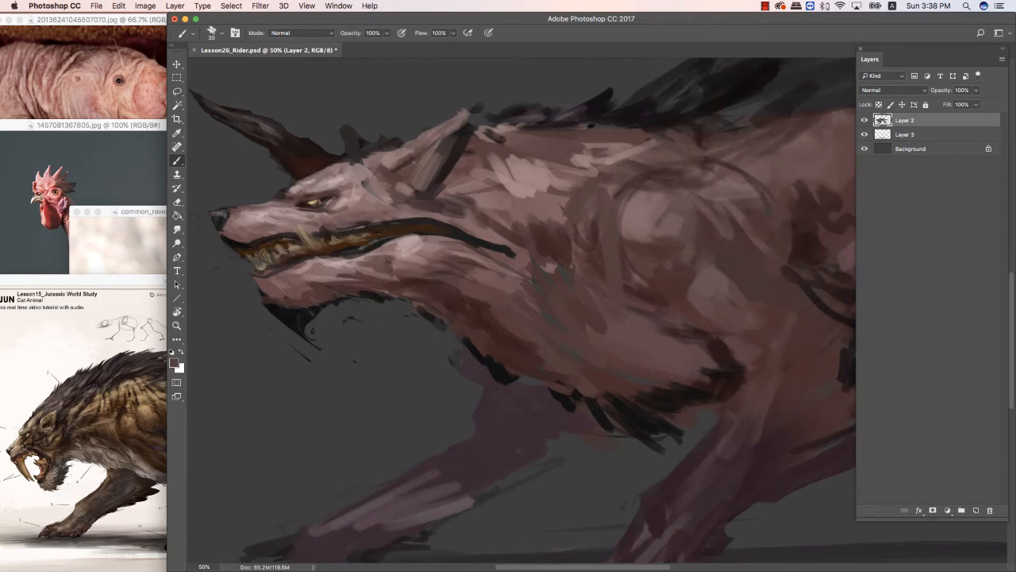
alt+click(393, 261)
alt+click(409, 261)
alt+click(408, 241)
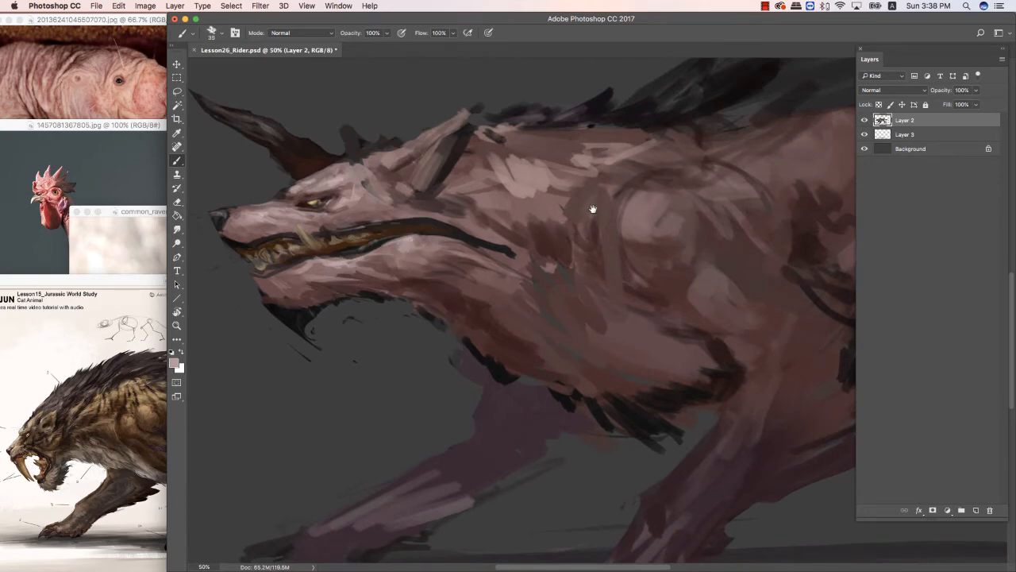
drag(590, 209, 620, 233)
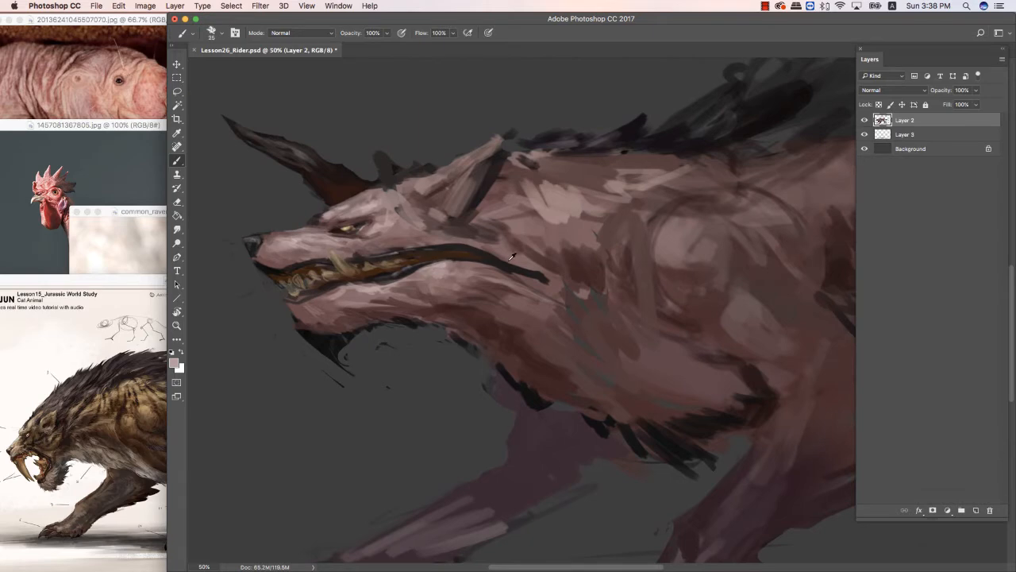
Sharpen the dark lip line toward the mouth corner and refine the cheek around it with sampled tones and varied brush sizes.
key(d)
key(bracketleft)
key(bracketleft)
alt+click(548, 252)
key(bracketright)
key(bracketright)
mouse_move(432, 239)
mouse_down()
mouse_move(512, 248)
mouse_move(396, 240)
mouse_move(419, 228)
mouse_move(410, 276)
mouse_up()
alt+click(412, 229)
key(bracketright)
alt+click(440, 265)
key(bracketleft)
key(bracketleft)
key(bracketleft)
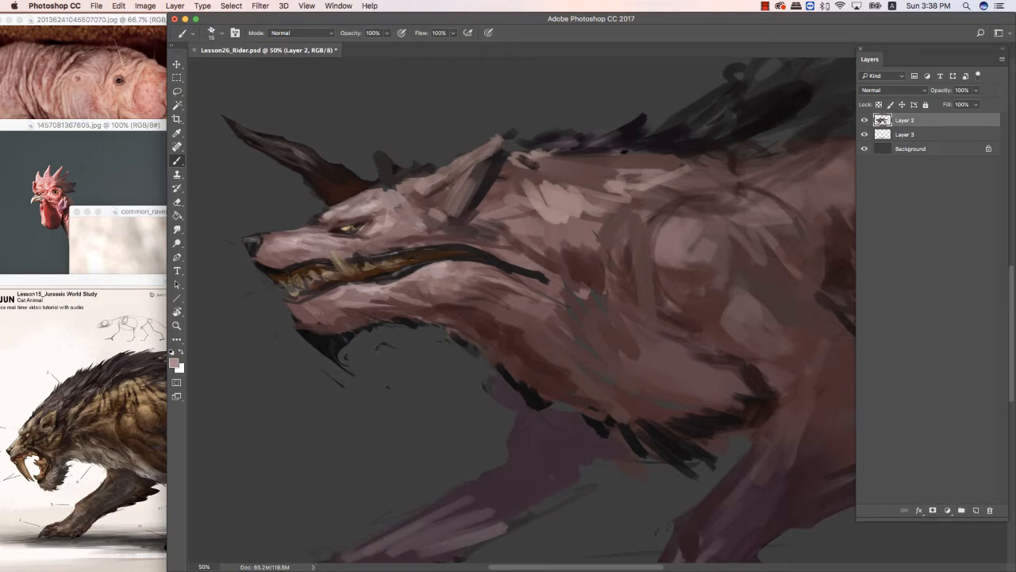
Reshape the front of the lower jaw to open the mouth wider, filling the gap with sampled browns and darks.
alt+click(342, 298)
key(e)
drag(284, 295, 286, 304)
key(b)
alt+click(300, 269)
alt+click(375, 276)
key(bracketright)
mouse_move(329, 293)
mouse_down()
mouse_move(293, 306)
mouse_move(327, 295)
mouse_move(323, 306)
mouse_up()
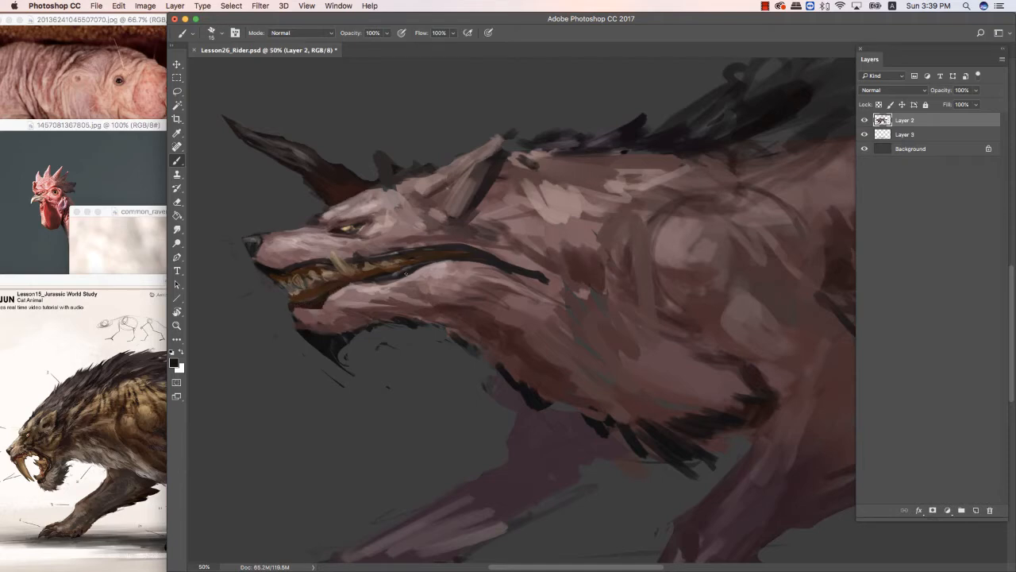
Refine the lower lip edge and front teeth with a smaller brush and colours sampled from the mouth.
key(bracketleft)
drag(446, 270, 432, 278)
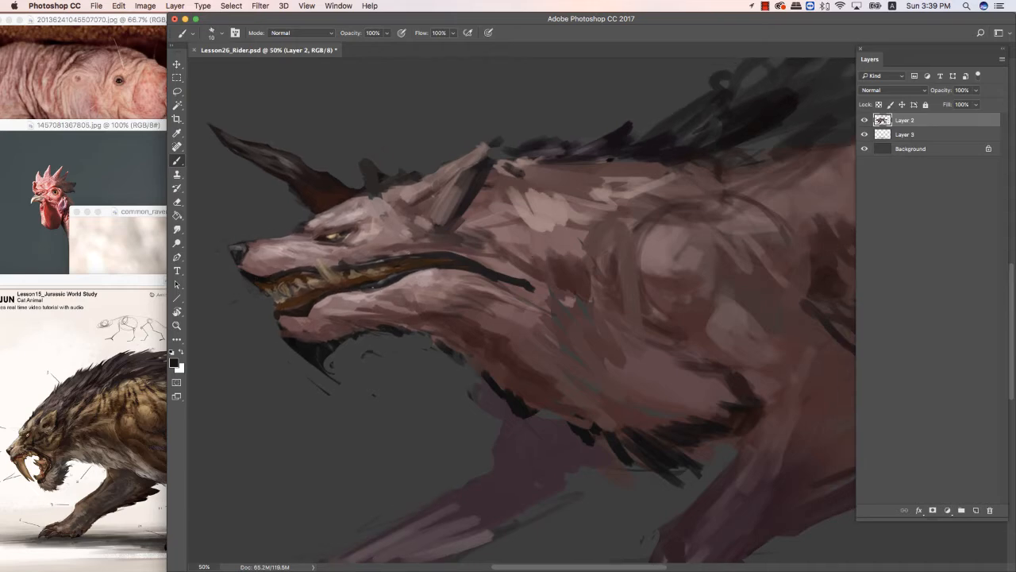
alt+click(386, 276)
alt+click(311, 295)
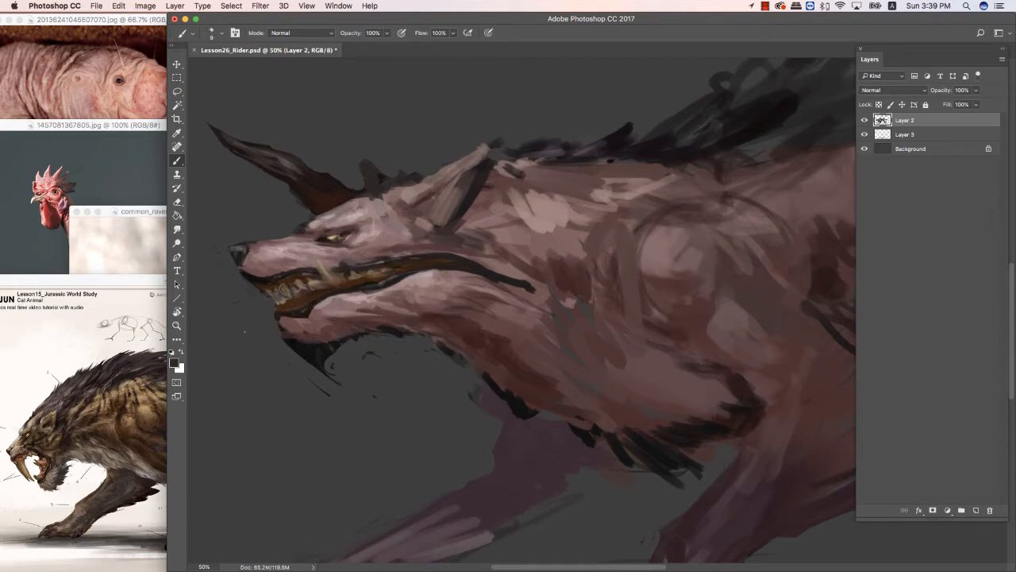
Choose a muted pink foreground colour (#9a776e) and touch up the front of the lower jaw with it and a sampled dark.
click(174, 361)
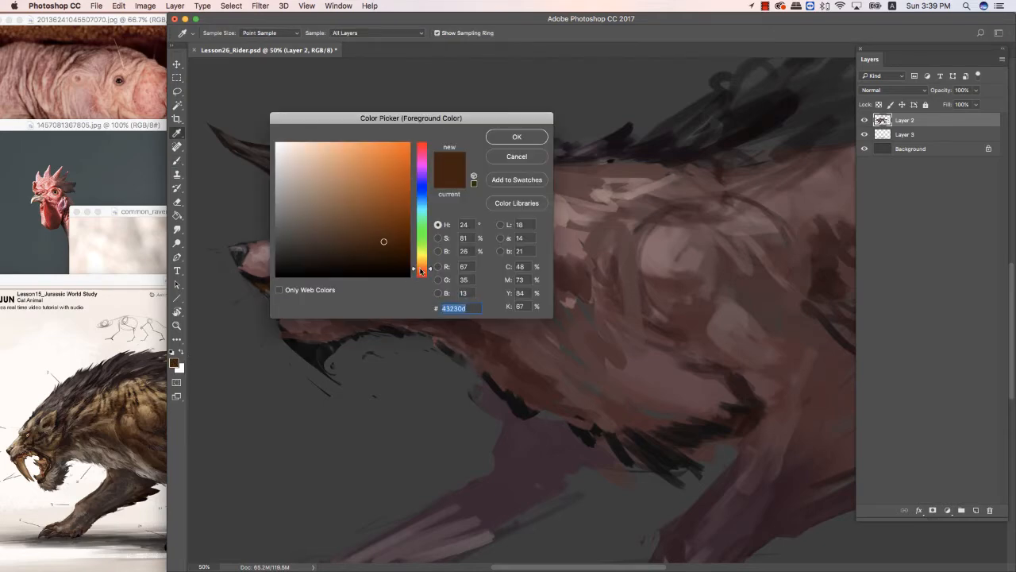
drag(425, 270, 424, 276)
click(318, 199)
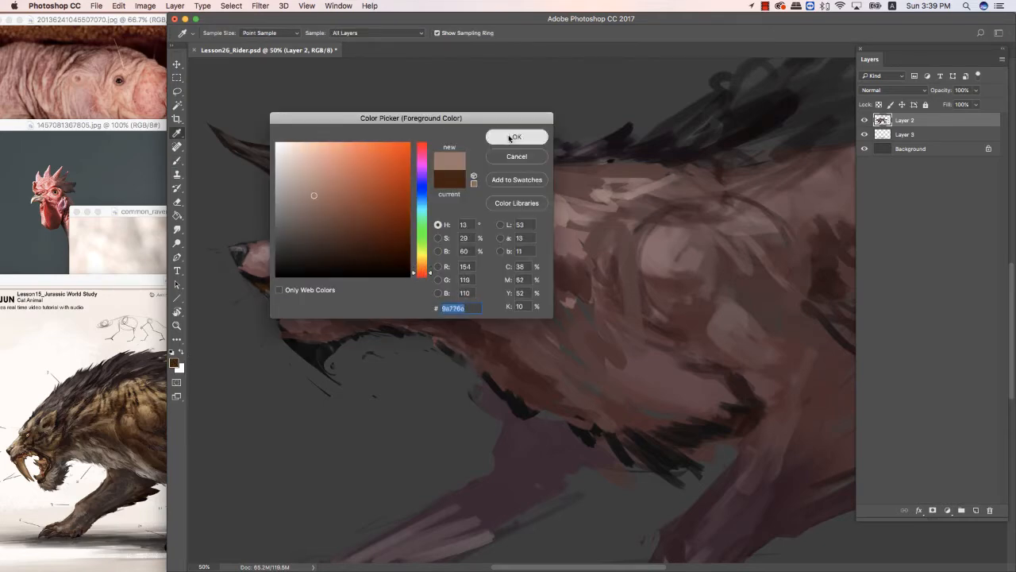
click(517, 136)
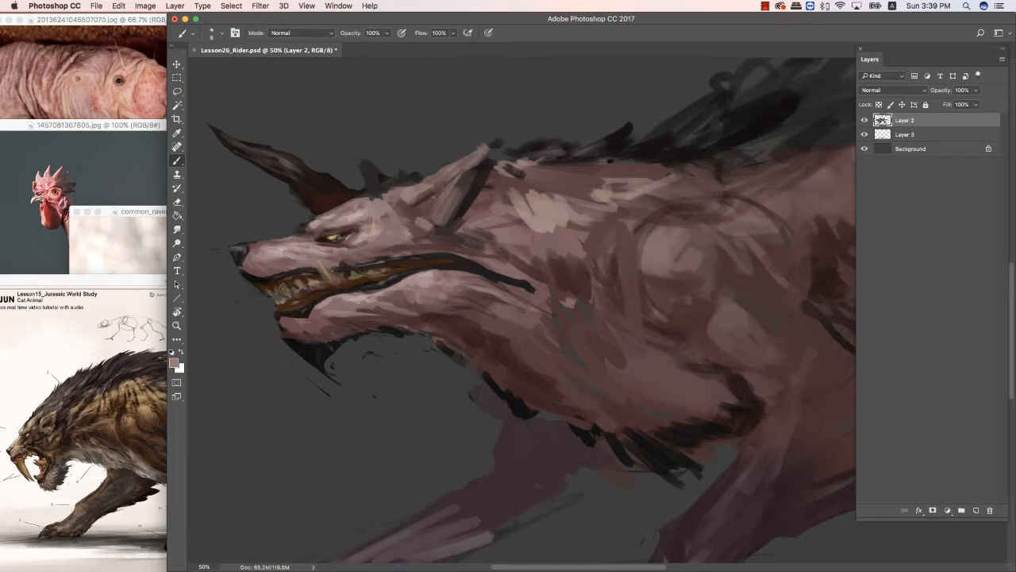
key(bracketleft)
key(bracketleft)
alt+click(311, 311)
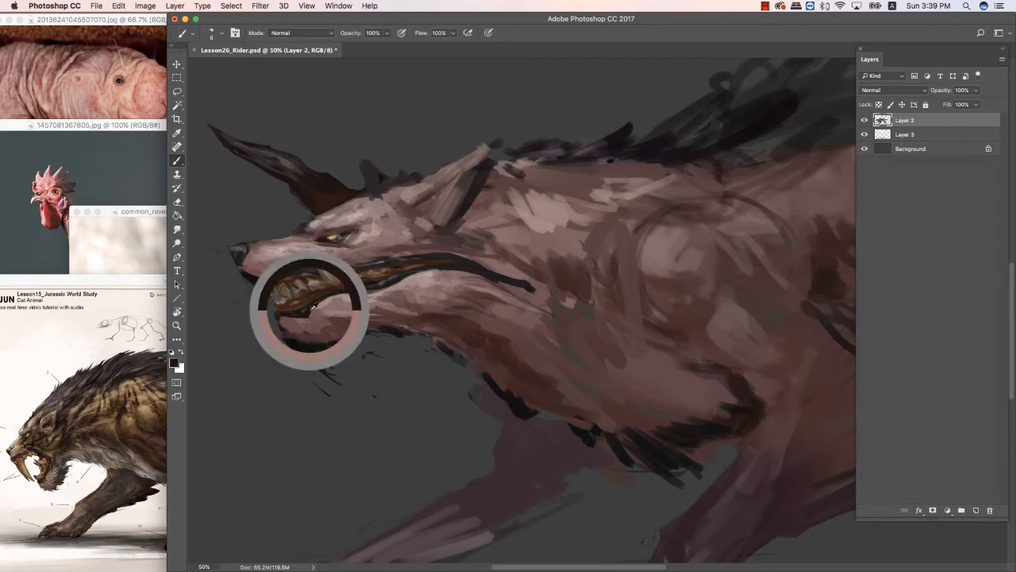
key(bracketright)
key(bracketright)
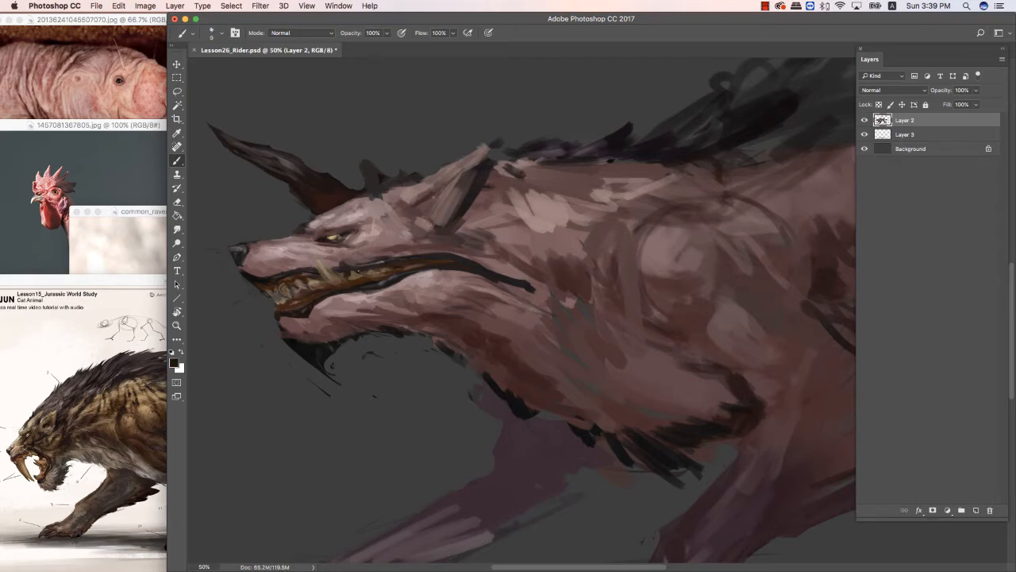
Rework the skin around the mouth corner and upper neck with a larger brush and a sampled reddish brown.
key(bracketright)
key(bracketright)
alt+click(533, 269)
drag(618, 345, 631, 363)
key(bracketright)
drag(491, 273, 539, 289)
drag(658, 338, 650, 331)
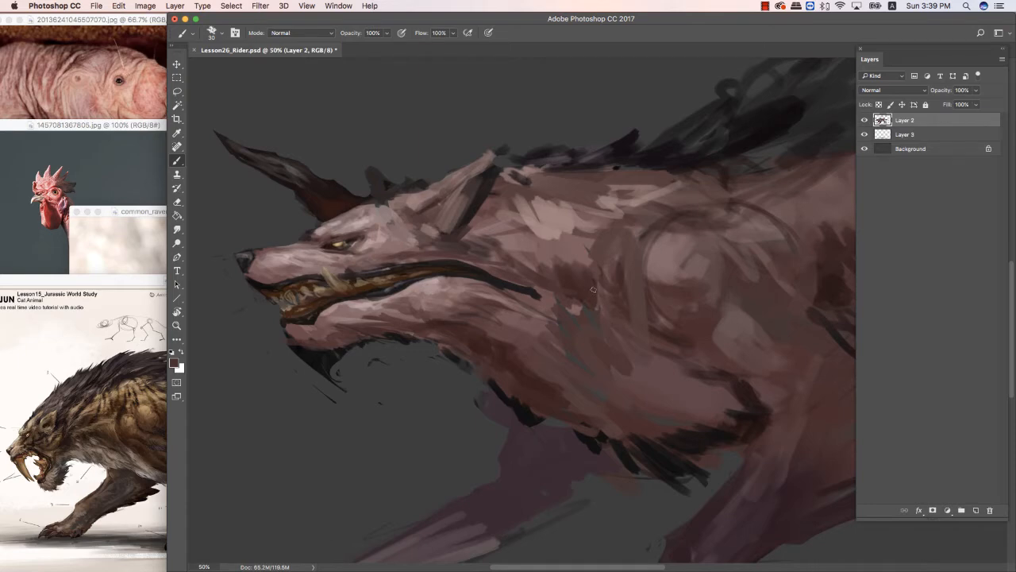
Refine the cheek, lip line and upper throat with colours sampled from the face and neck, varying the brush size.
key(ctrl+minus)
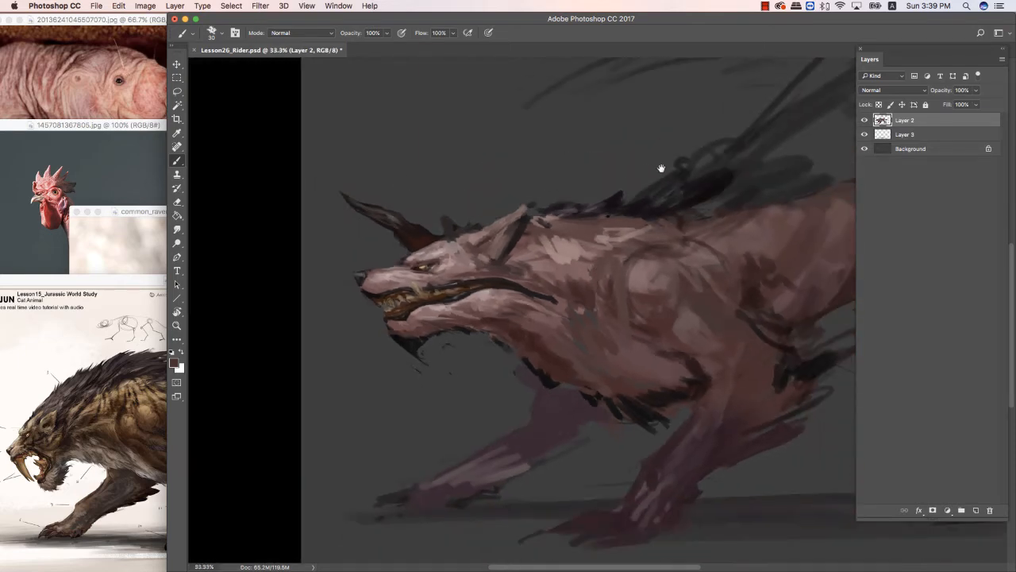
drag(658, 168, 655, 170)
key(l)
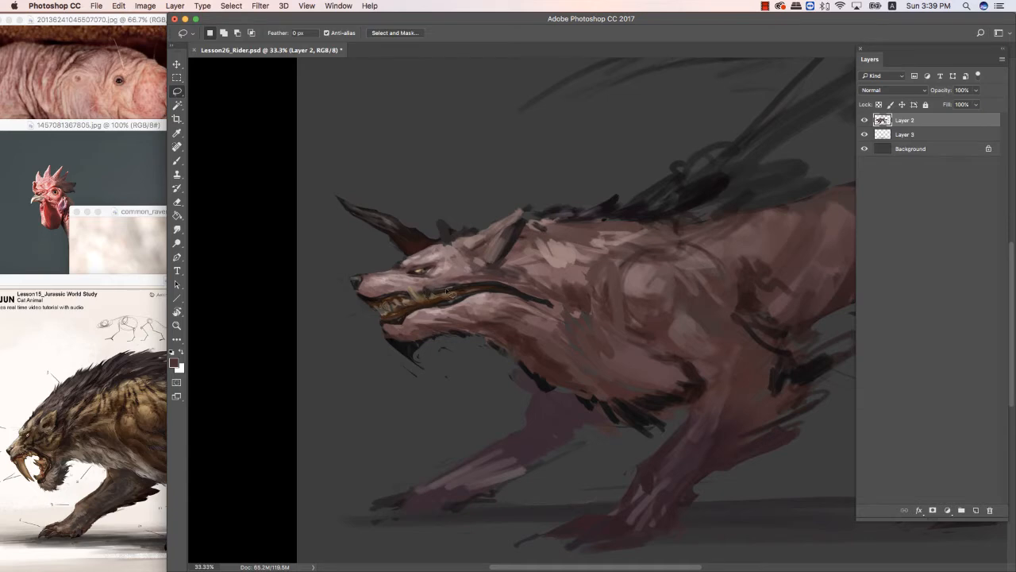
drag(580, 179, 553, 187)
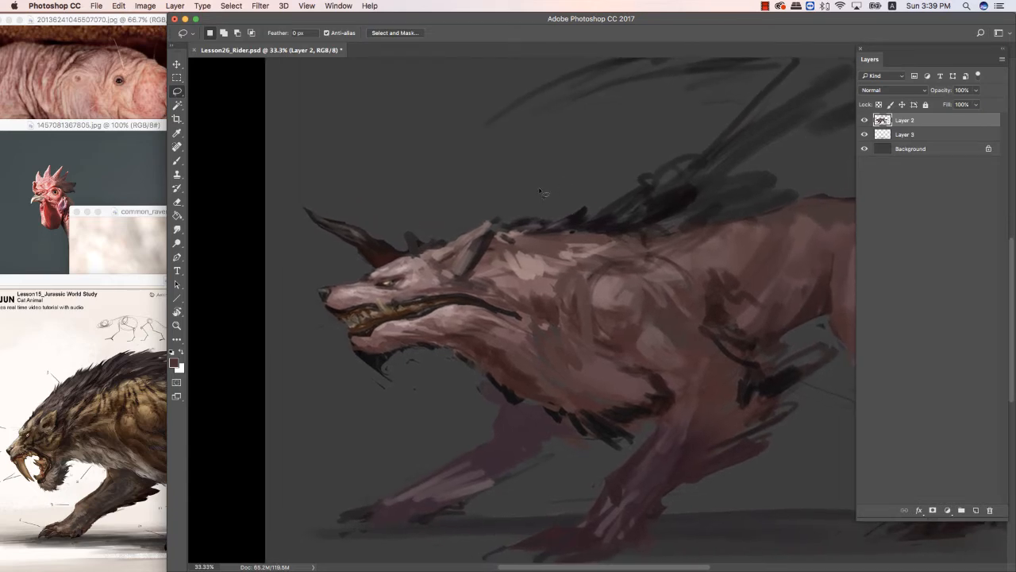
key(b)
alt+click(390, 305)
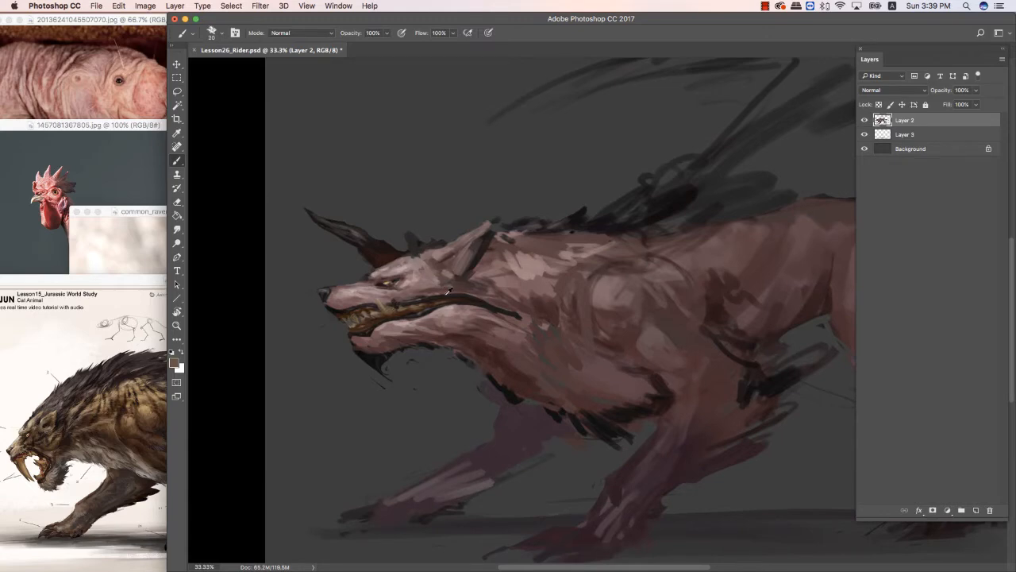
alt+click(462, 335)
key(bracketleft)
key(bracketleft)
key(bracketright)
key(bracketright)
key(bracketright)
Touch up the front of the muzzle and the skin below the ear with sampled tones and a smaller brush.
key(bracketleft)
alt+click(346, 292)
alt+click(351, 299)
alt+click(343, 292)
key(bracketleft)
alt+click(442, 284)
alt+click(416, 278)
Choose a very dark red (#1f0e0f) and paint the shadowed hollow at the base of the near ear.
click(174, 362)
click(347, 260)
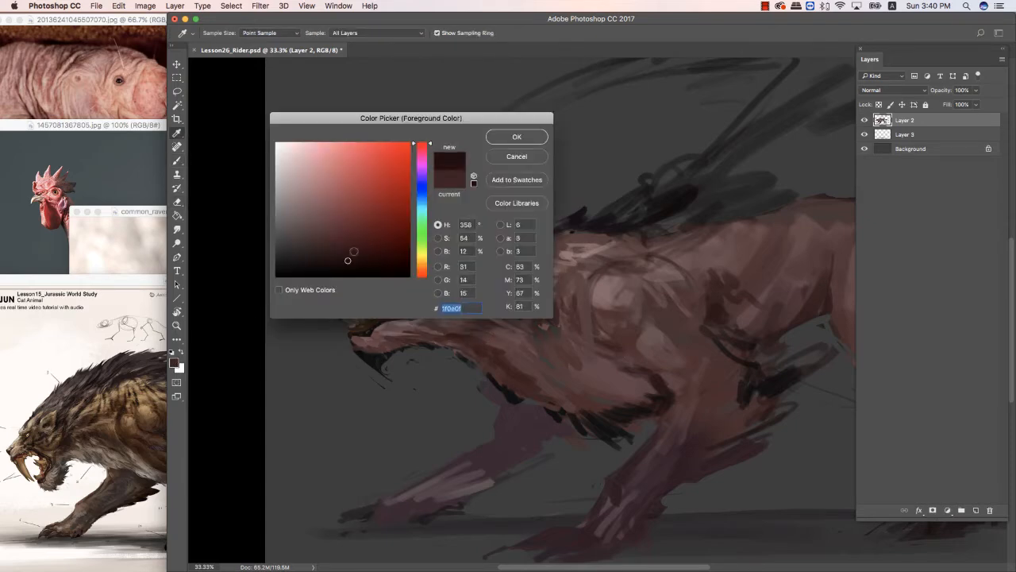
click(516, 138)
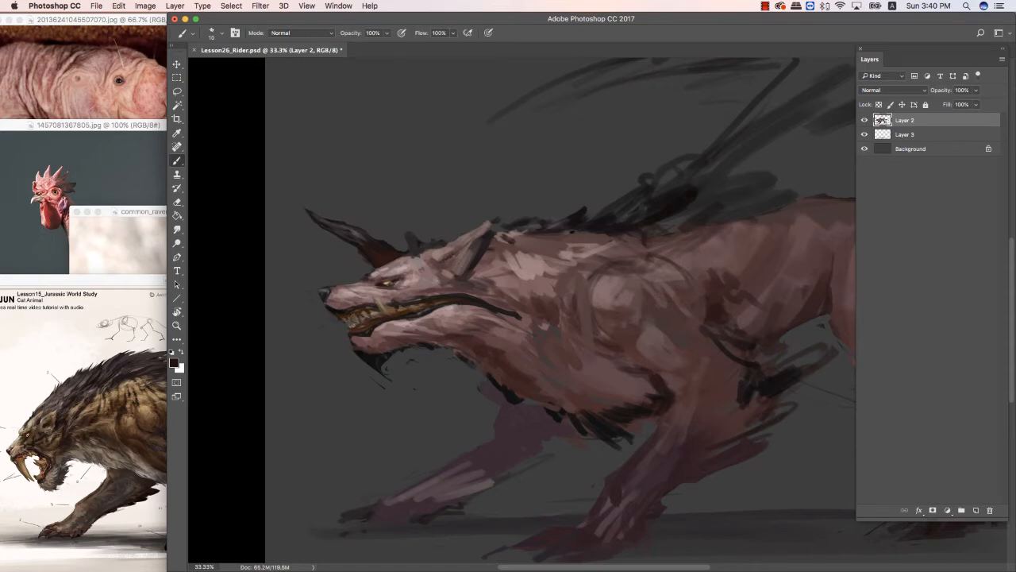
key(bracketright)
key(bracketright)
drag(448, 265, 466, 248)
click(465, 243)
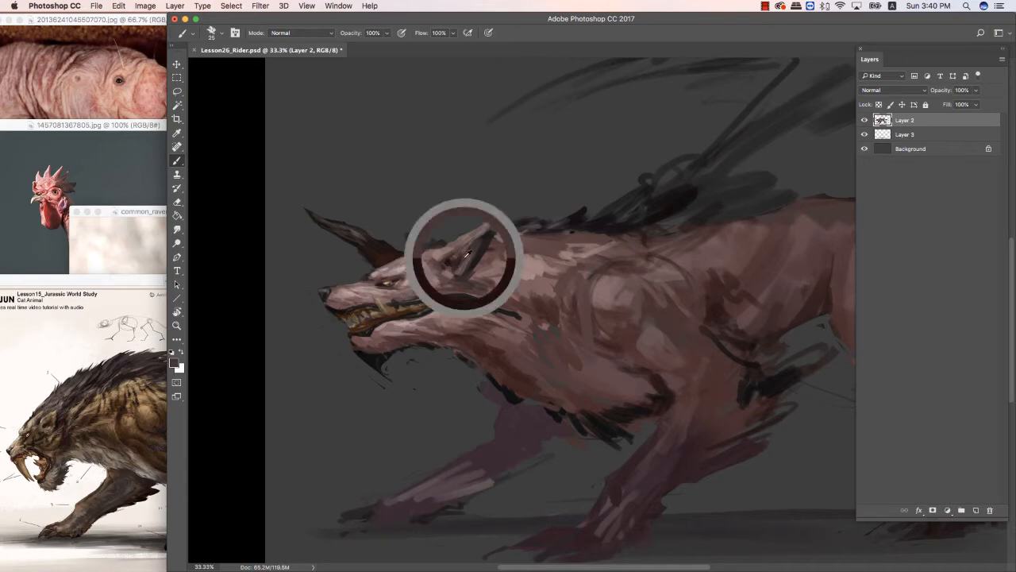
Choose a more saturated red-brown and paint the inside of the near ear along its length.
click(174, 363)
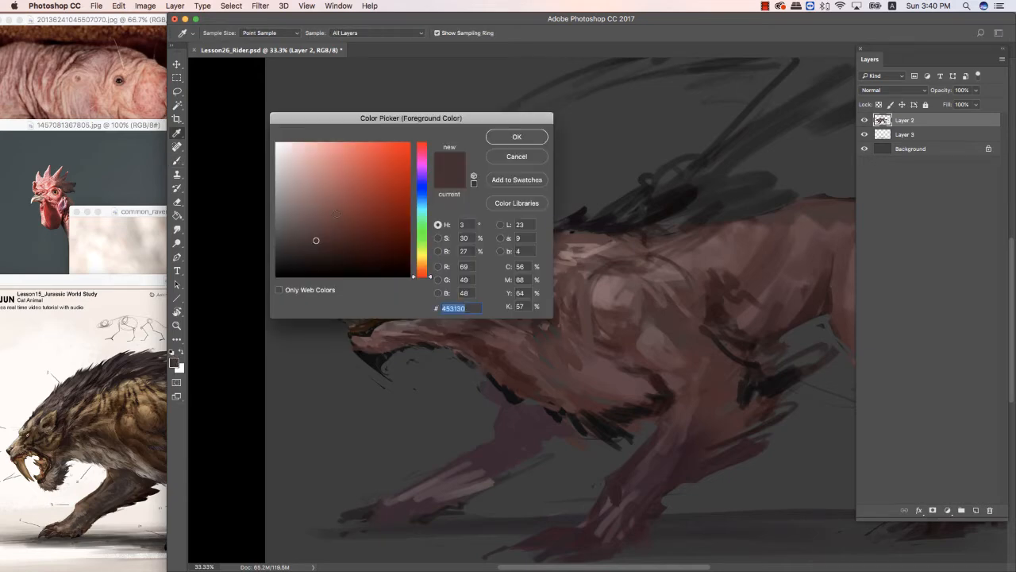
drag(416, 275, 415, 279)
drag(325, 222, 347, 204)
click(516, 140)
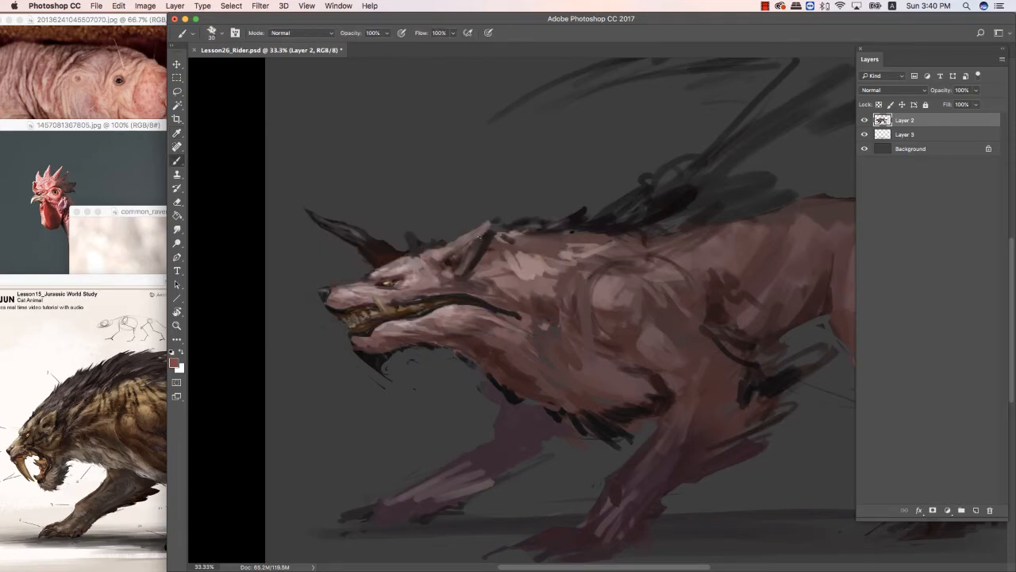
drag(479, 237, 471, 256)
Erase the rough edge at the ear's tip and repaint its rear edge with sampled browns.
key(e)
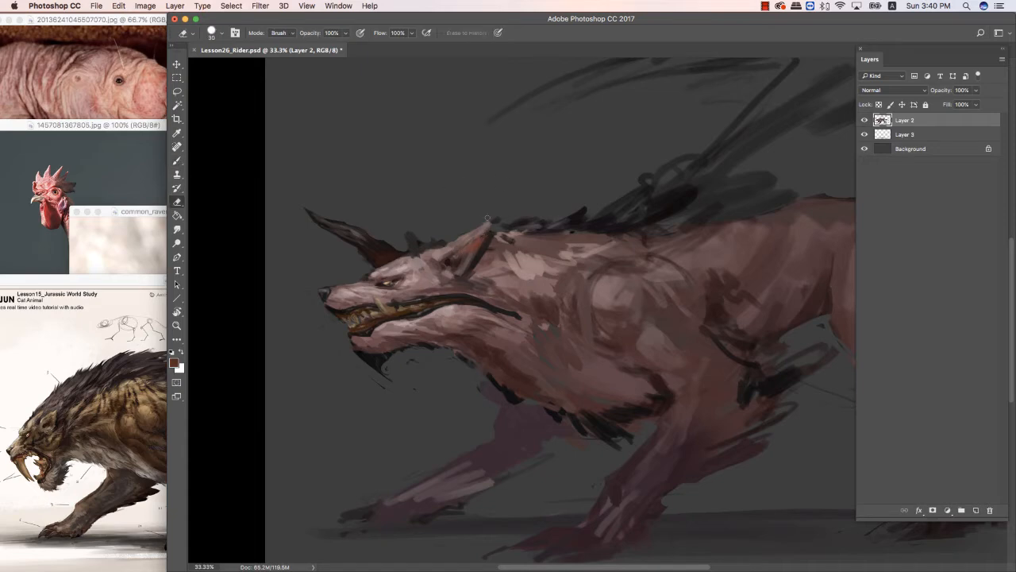
drag(487, 220, 497, 218)
key(b)
alt+click(490, 231)
alt+click(493, 230)
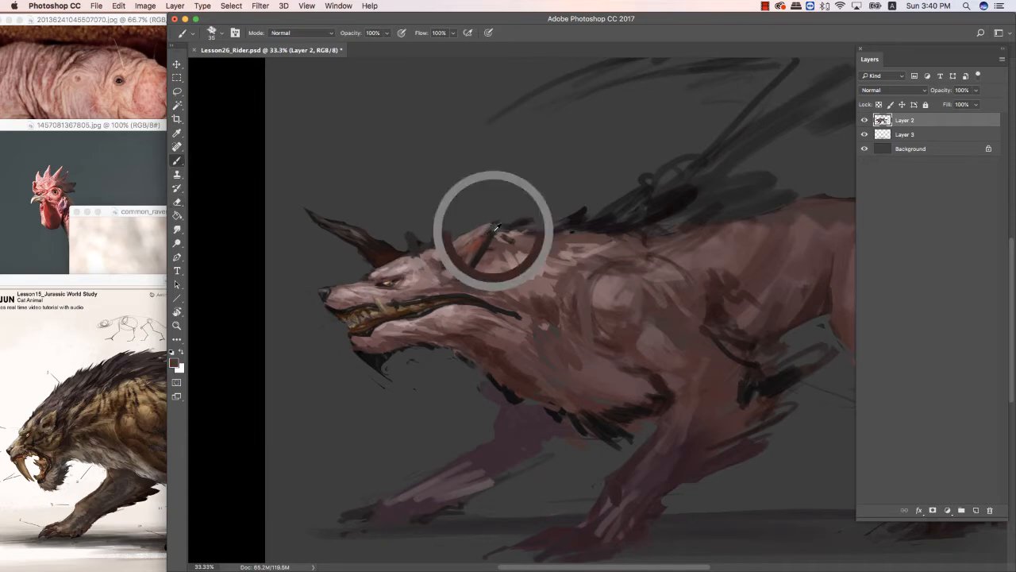
key(bracketleft)
drag(647, 201, 637, 224)
Extend the ear into a sharp dark tip with a sampled near-black and small brush sizes, trimming its outline with the eraser.
alt+click(574, 236)
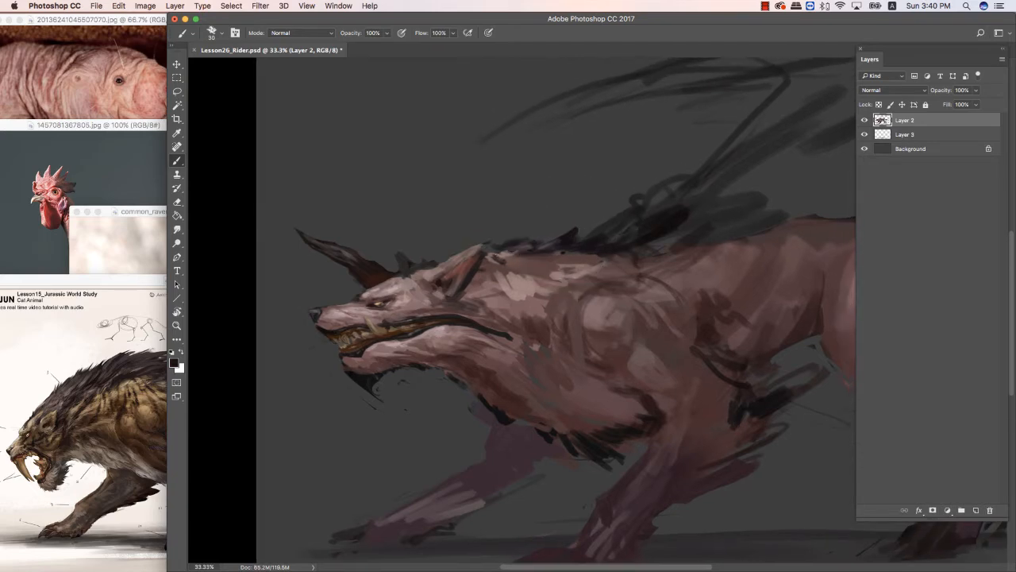
key(bracketleft)
key(bracketleft)
key(bracketleft)
key(bracketright)
key(bracketleft)
key(bracketright)
key(bracketleft)
key(e)
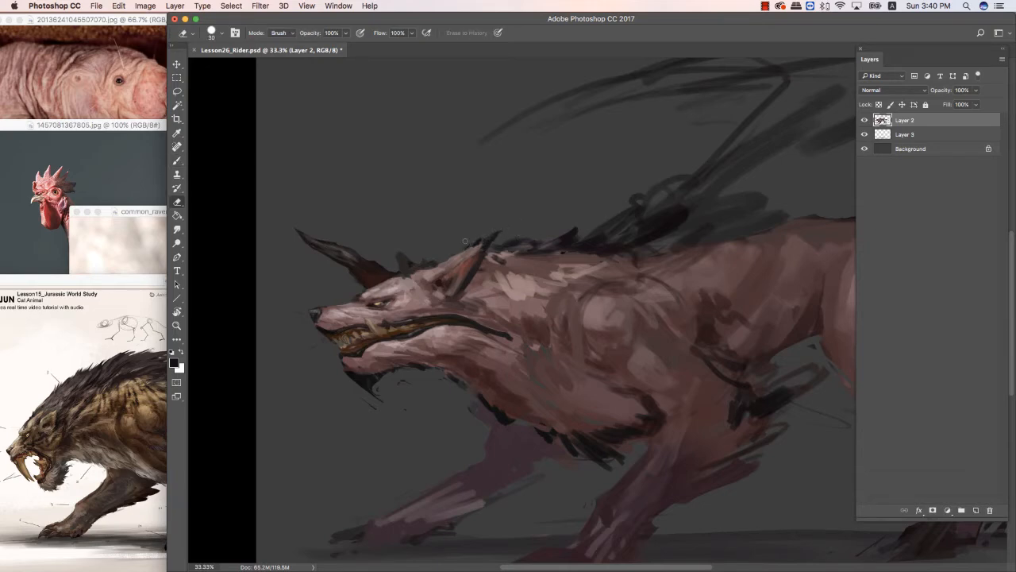
Blend the ear base and the neck behind it with sampled pinks and browns, enlarging the brush for the neck.
drag(621, 188, 526, 139)
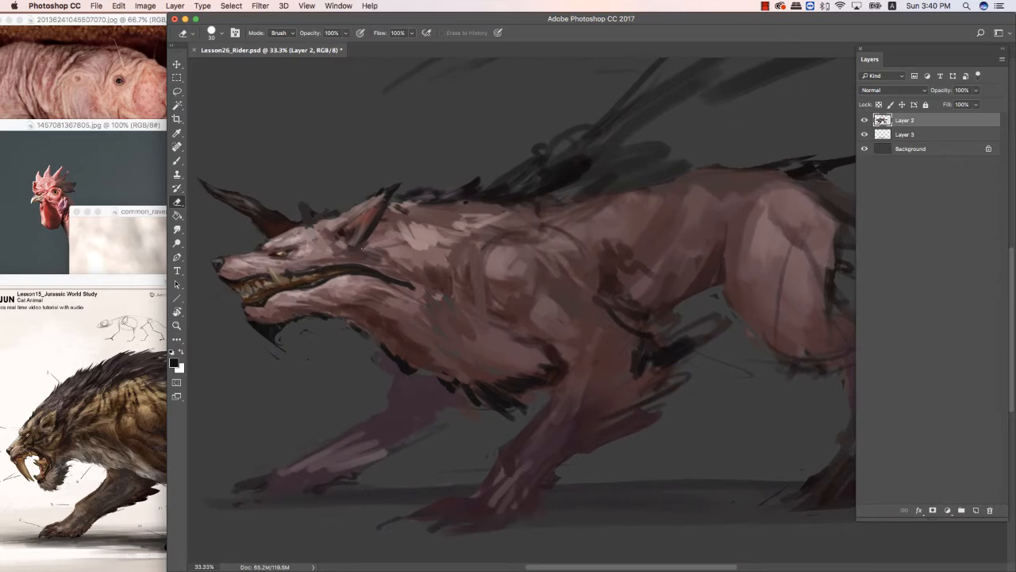
key(b)
alt+click(346, 241)
alt+click(405, 237)
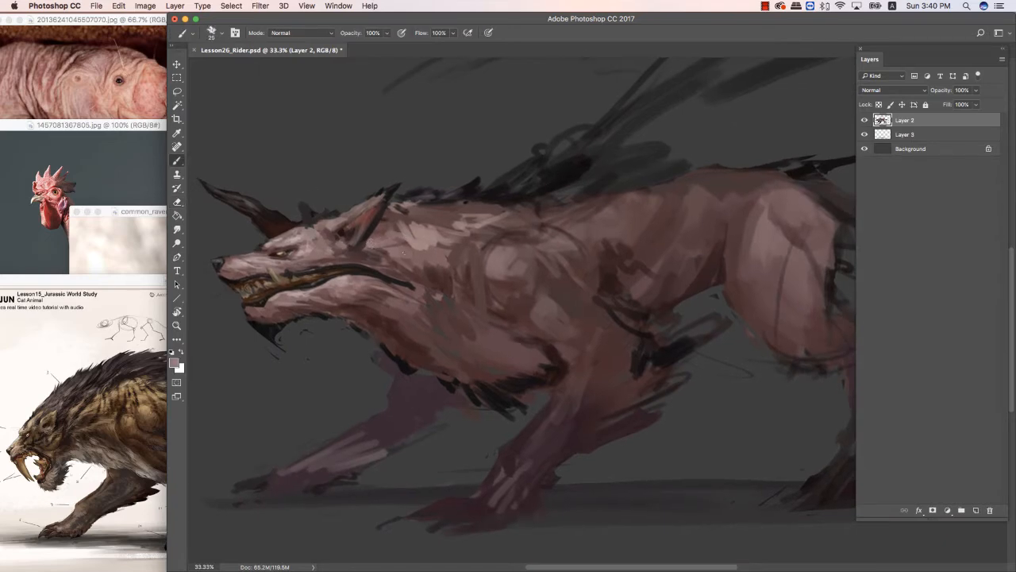
alt+click(386, 249)
drag(381, 239, 365, 250)
alt+click(421, 244)
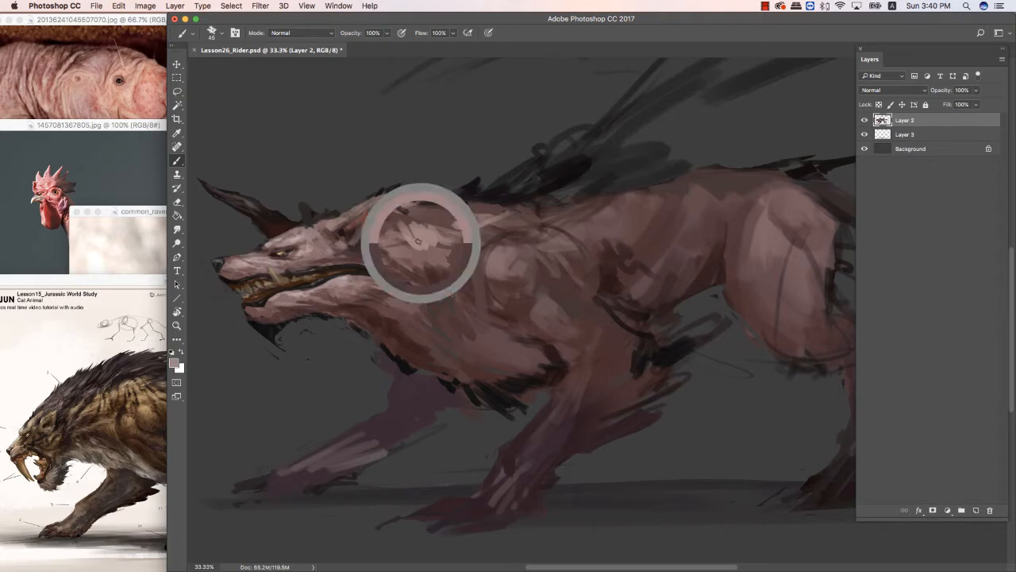
key(bracketright)
key(bracketright)
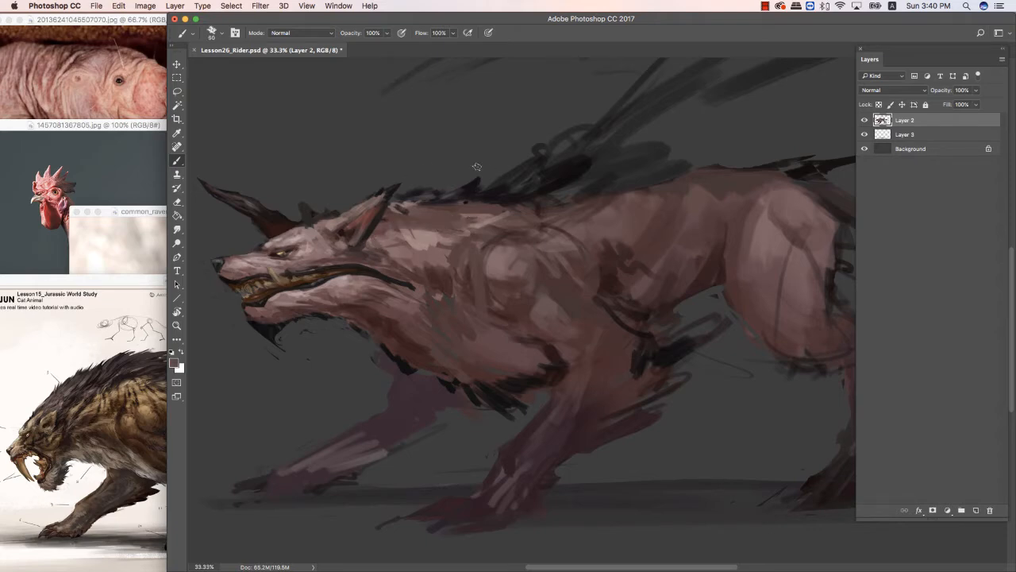
Consult the cat anatomy reference and soften the light patches on the neck behind the ear with sampled pinks.
click(72, 371)
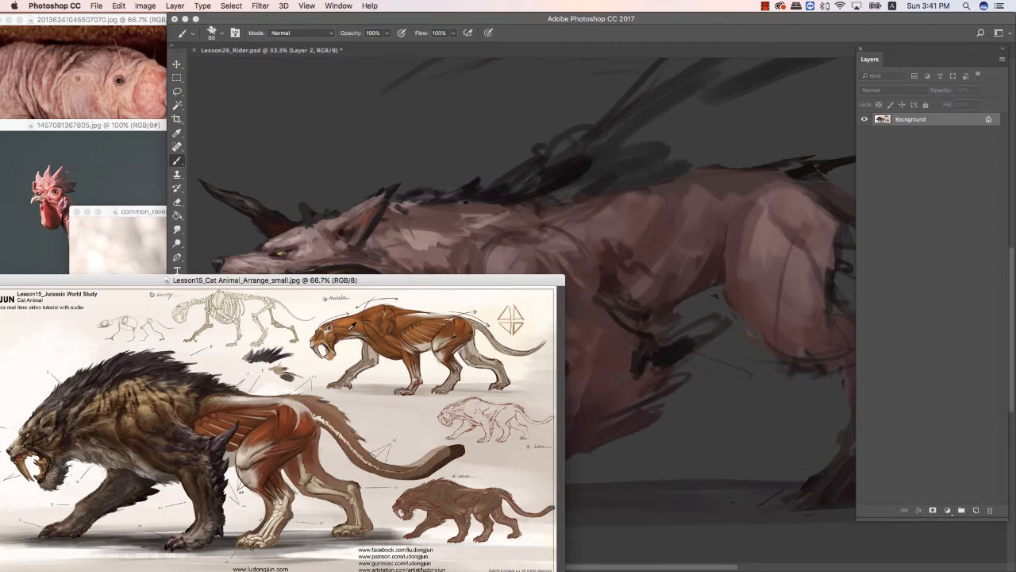
click(411, 261)
alt+click(431, 250)
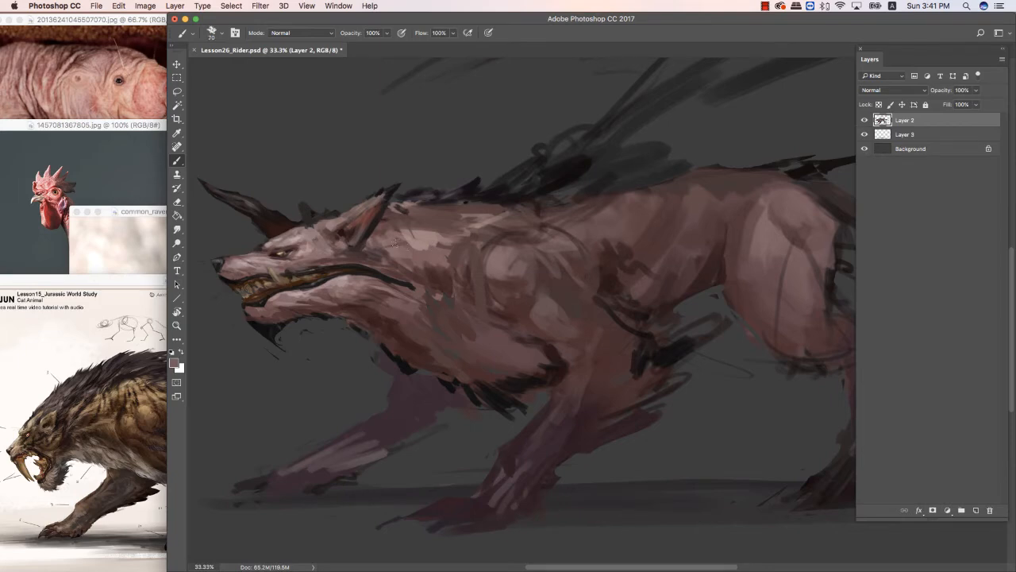
alt+click(312, 249)
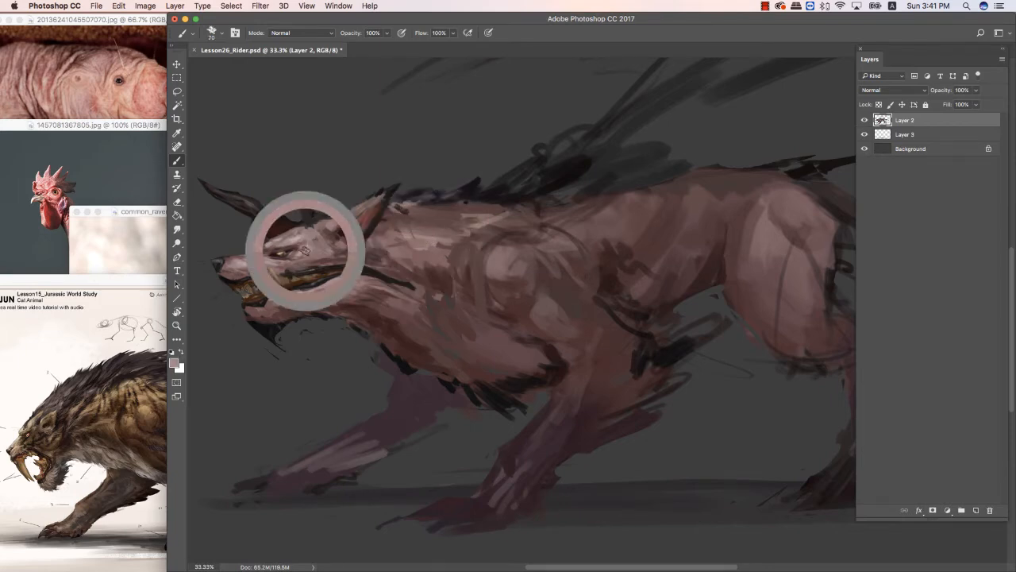
Cover the grey gaps on the lower neck behind the jaw with sampled skin tones and a large brush.
alt+click(429, 289)
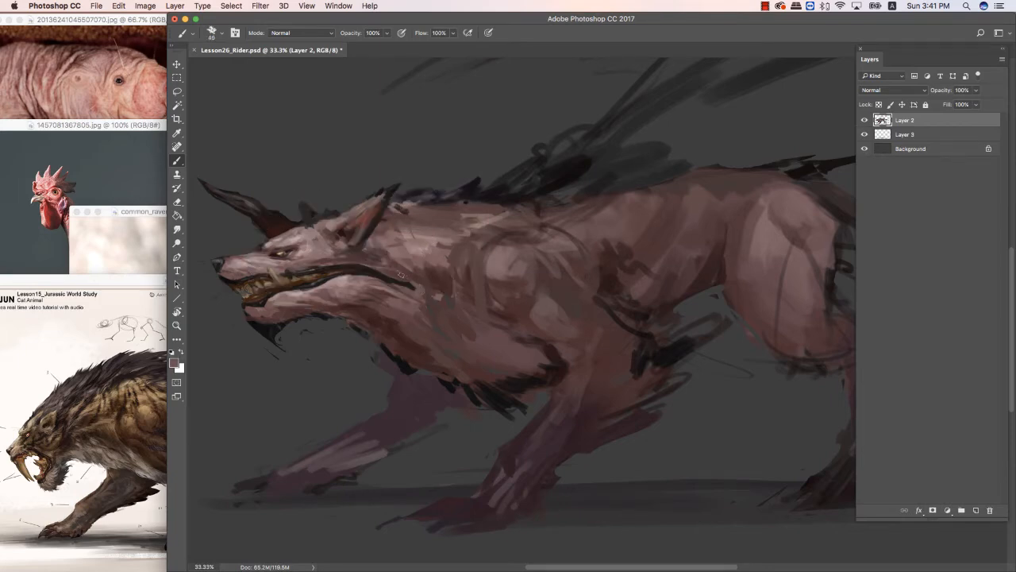
drag(604, 295, 614, 252)
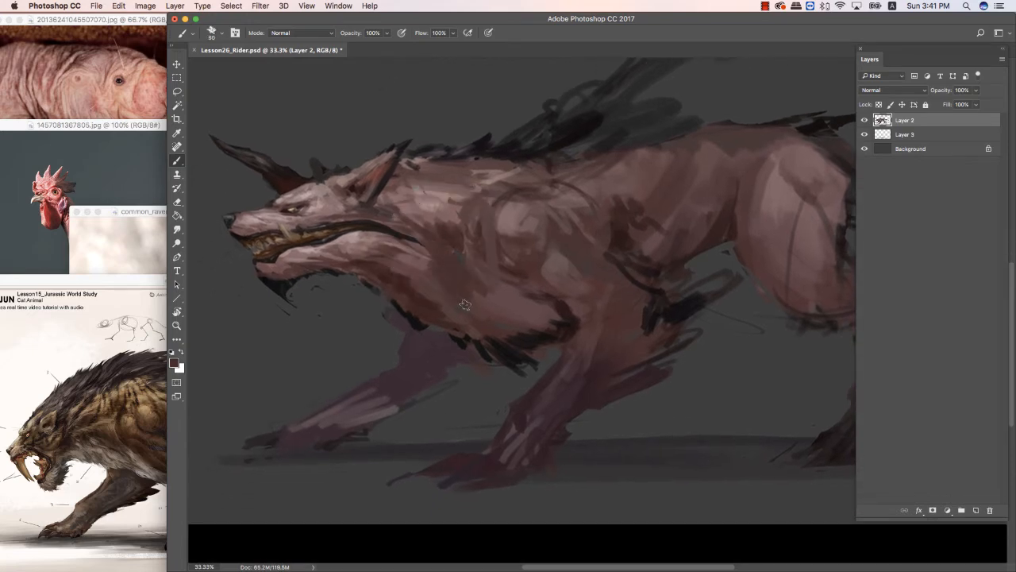
alt+click(421, 260)
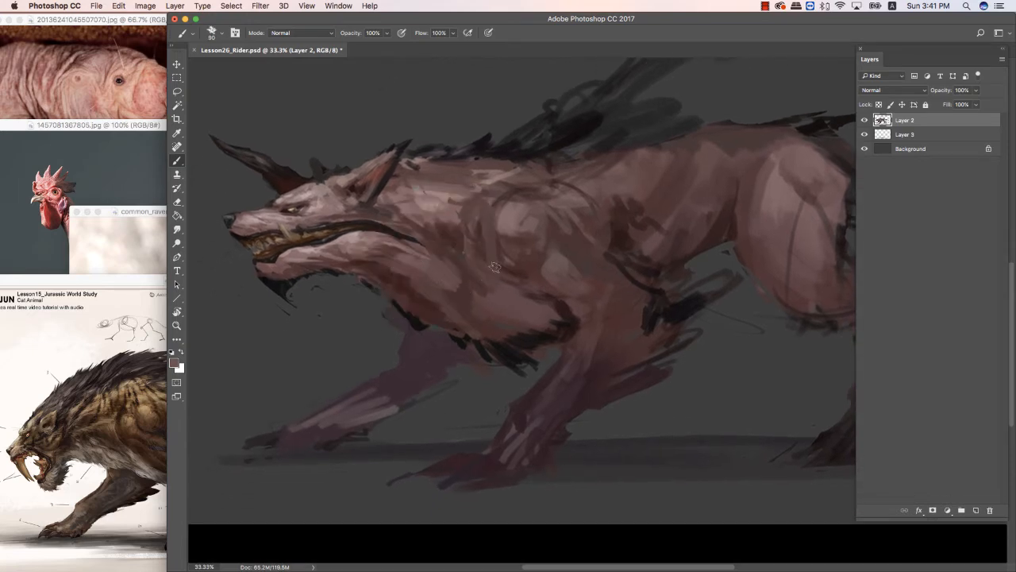
Reshape the tuft on the crown between horn and ear into pointed dark spikes with a sampled dark, alternating brush and eraser.
mouse_move(514, 208)
mouse_down()
mouse_move(577, 235)
mouse_move(585, 211)
mouse_move(580, 233)
mouse_up()
key(e)
key(b)
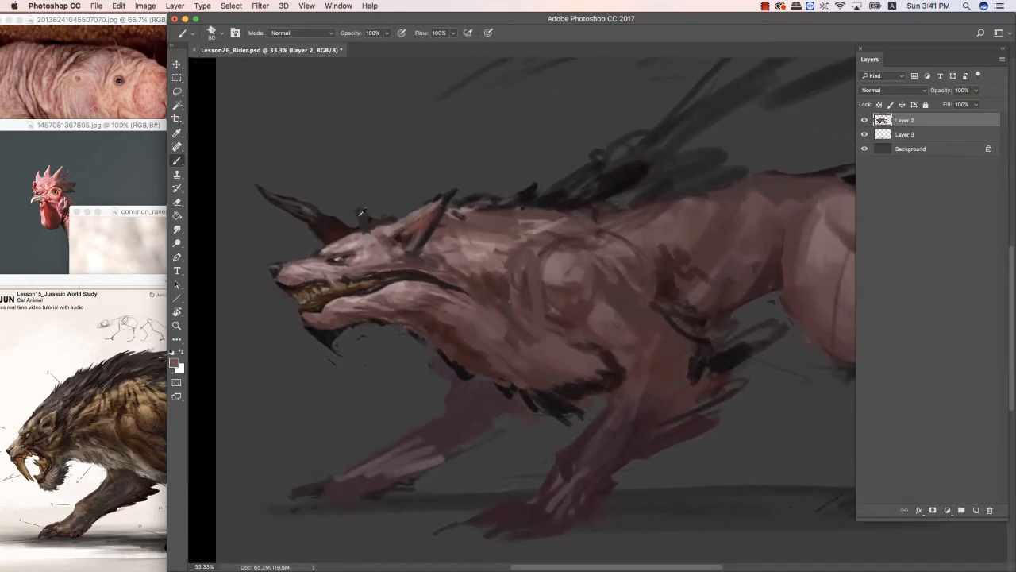
alt+click(342, 219)
key(bracketleft)
key(bracketright)
key(bracketleft)
key(bracketright)
key(bracketright)
key(bracketright)
key(e)
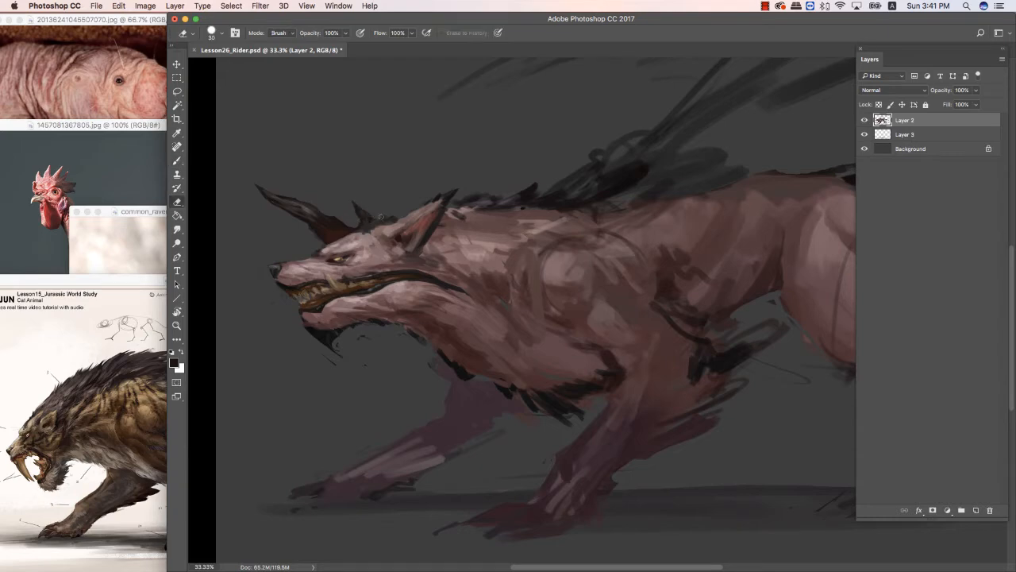
key(b)
key(bracketleft)
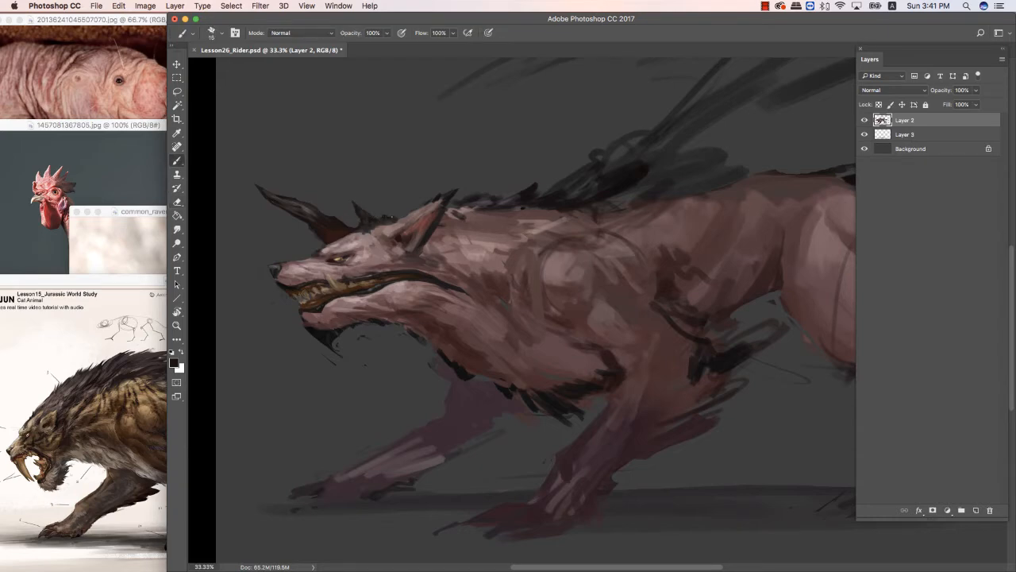
Hide the interface panels and refine the temple and cheek between the eye and ear with sampled skin tones.
key(Tab)
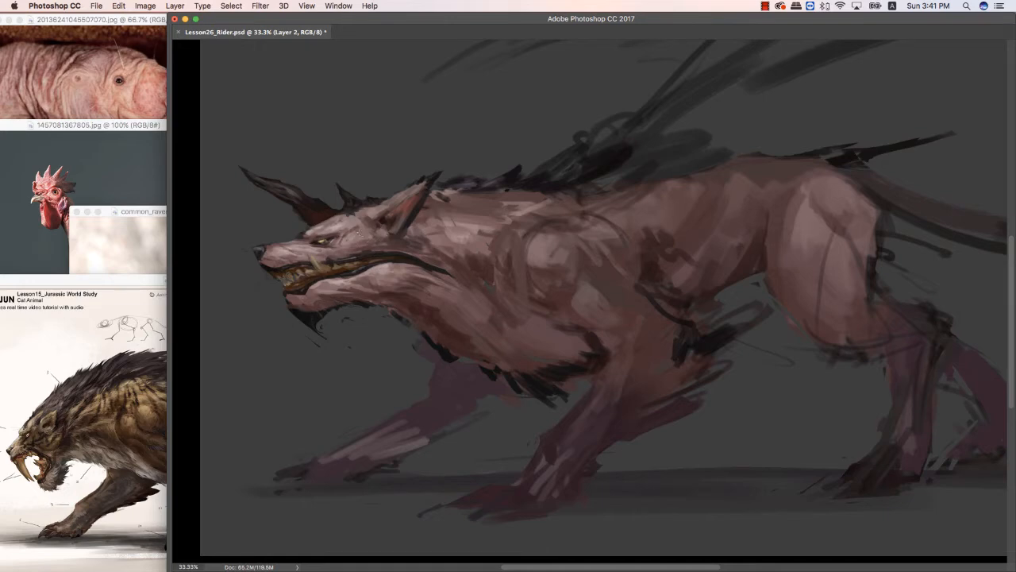
alt+click(353, 235)
alt+click(438, 227)
drag(629, 232, 641, 236)
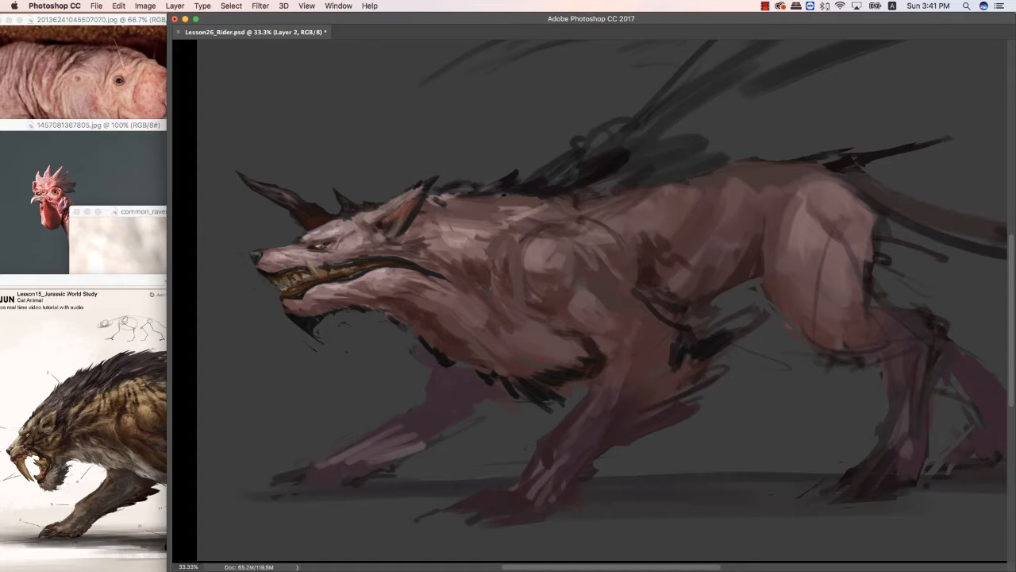
mouse_move(366, 240)
mouse_down()
mouse_move(354, 246)
mouse_move(368, 236)
mouse_up()
alt+click(352, 241)
alt+click(370, 250)
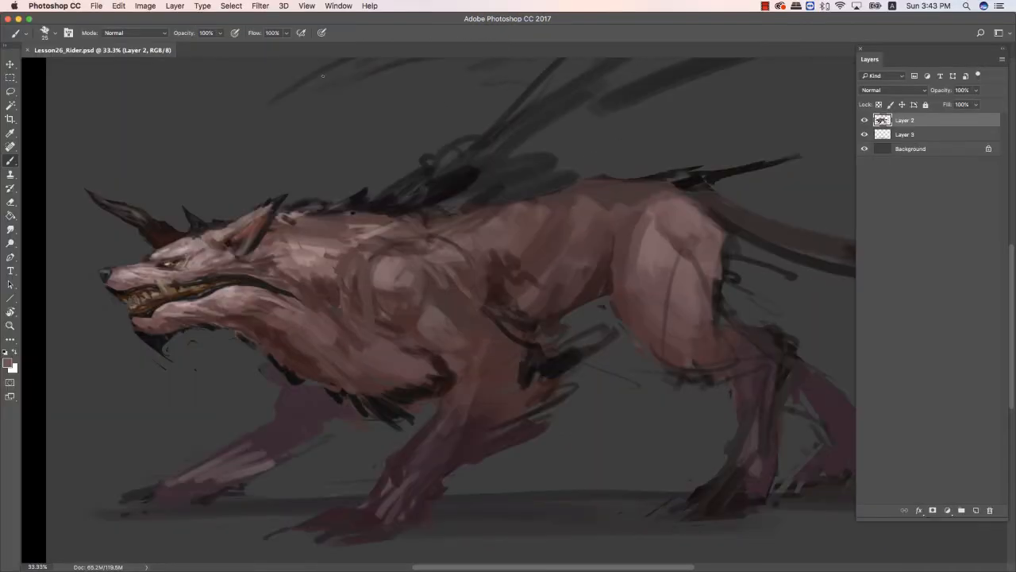
Choose a lighter pink than the sampled temple tone and shrink the brush for highlights between the eye and ear.
alt+click(232, 242)
alt+click(214, 249)
key(bracketleft)
key(bracketleft)
key(bracketleft)
key(bracketleft)
key(bracketleft)
click(7, 363)
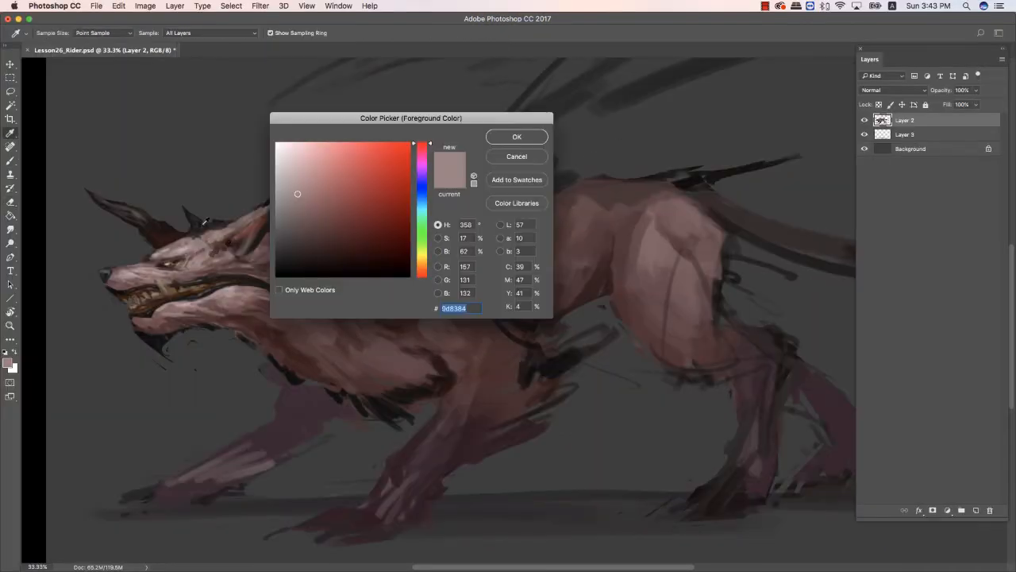
click(288, 171)
key(Return)
Blend the temple in front of the ear with sampled skin tones and a slightly larger brush.
key(bracketright)
key(bracketright)
key(bracketright)
alt+click(230, 236)
mouse_move(231, 230)
mouse_down()
mouse_move(267, 207)
mouse_move(216, 248)
mouse_up()
alt+click(216, 244)
alt+click(218, 244)
alt+click(211, 248)
alt+click(216, 249)
alt+click(225, 235)
alt+click(211, 253)
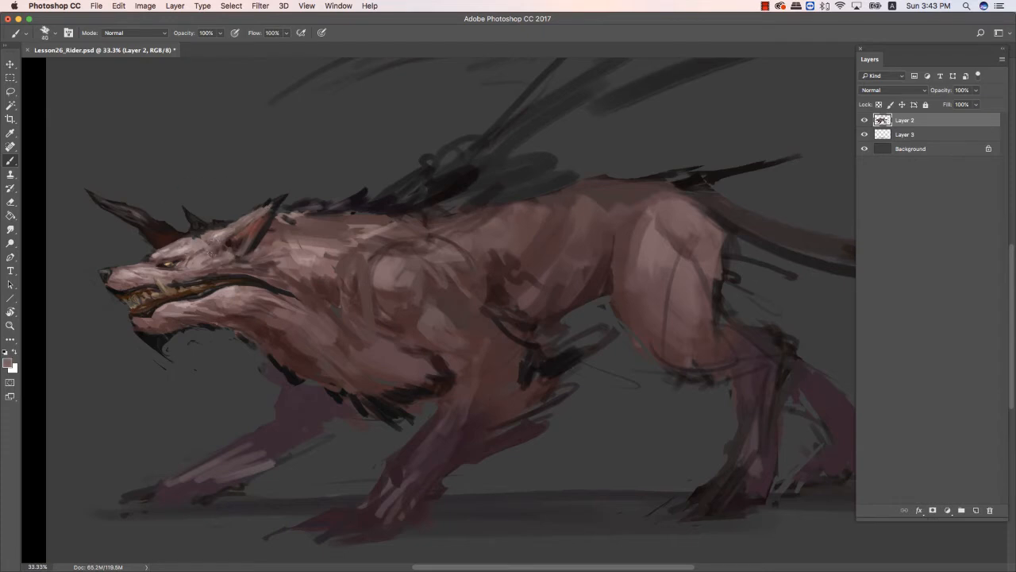
Refine the cheek behind the eye and the jaw below the mouth corner with sampled pinks and a larger brush.
alt+click(212, 252)
alt+click(223, 258)
alt+click(197, 259)
key(bracketright)
key(bracketright)
alt+click(243, 294)
alt+click(257, 283)
mouse_move(231, 289)
mouse_down()
mouse_move(253, 285)
mouse_move(232, 311)
mouse_move(219, 301)
mouse_up()
alt+click(238, 299)
drag(226, 302, 251, 309)
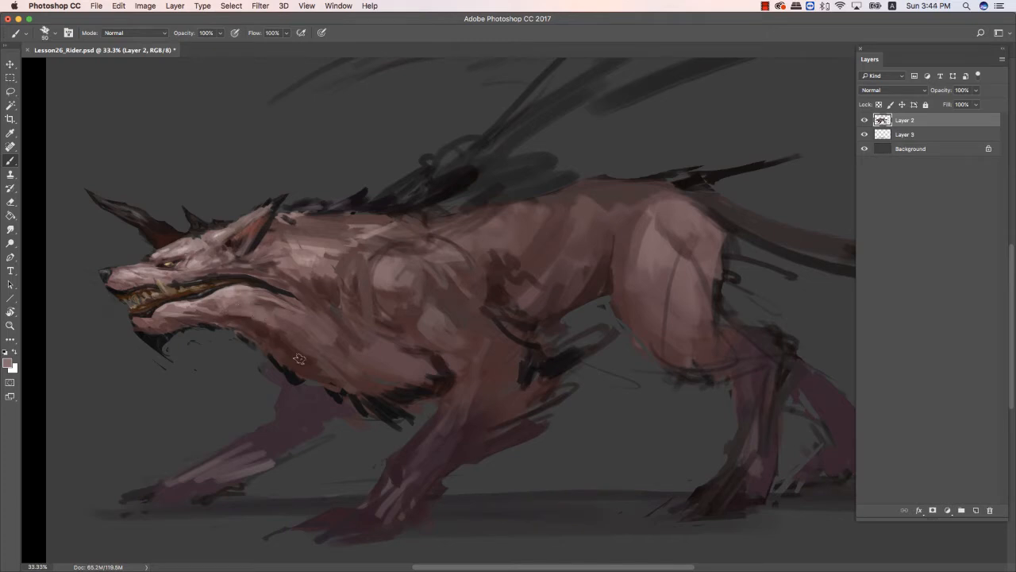
Erase the stray marks around the chin spike and dab small dark spots on the brow with a sampled dark.
key(e)
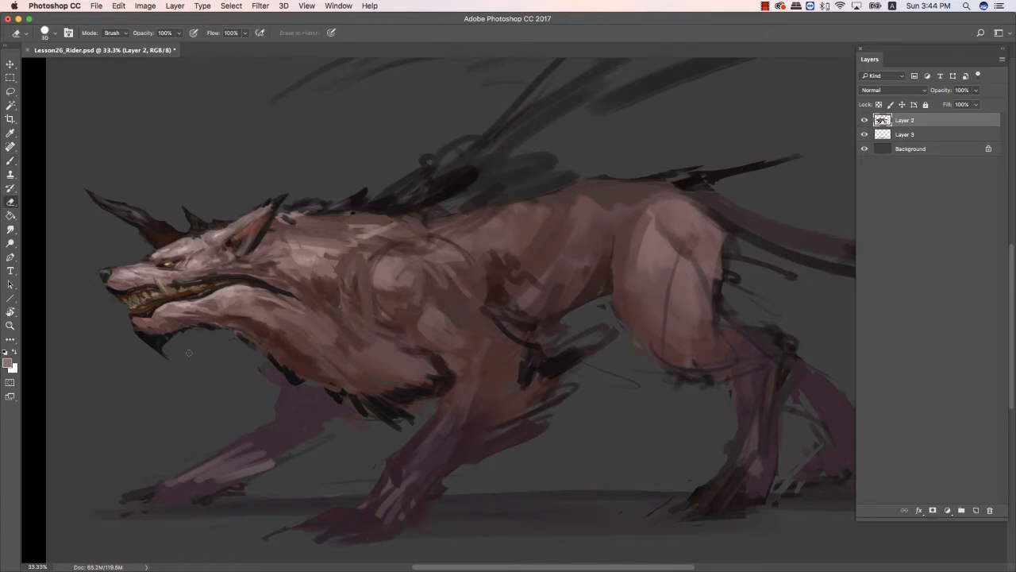
key(b)
alt+click(176, 249)
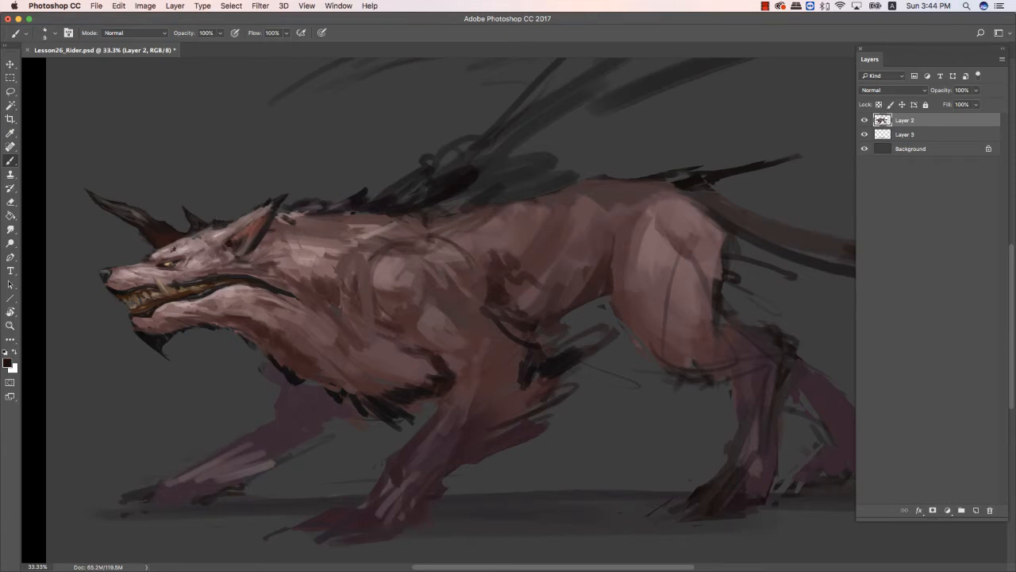
alt+click(195, 252)
alt+click(205, 243)
Model the forehead and the area behind the eye with sampled skin tones, varying the brush size.
key(bracketright)
alt+click(205, 250)
drag(205, 245, 189, 263)
alt+click(194, 251)
key(bracketleft)
alt+click(203, 251)
key(bracketright)
key(bracketright)
alt+click(208, 255)
alt+click(210, 259)
alt+click(208, 253)
Pick a very pale pink and set a small brush for fine highlights on the brow and temple.
key(bracketleft)
click(8, 363)
click(285, 160)
key(Return)
key(bracketleft)
key(bracketleft)
key(bracketright)
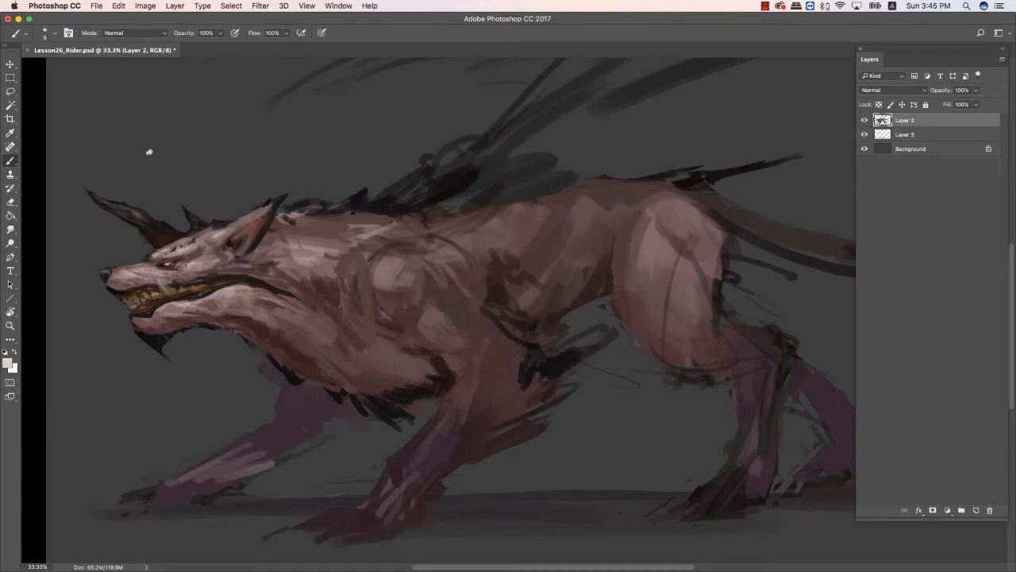
Soften the transitions around the eye and below the ear with tones sampled from the face and neck.
key(d)
key(bracketright)
key(bracketright)
key(bracketright)
key(bracketright)
key(bracketright)
key(bracketright)
key(bracketright)
key(bracketright)
alt+click(188, 266)
alt+click(272, 243)
key(bracketleft)
key(bracketleft)
key(bracketleft)
Paint sampled skin tones from the cheek past the mouth corner toward the throat.
alt+click(191, 281)
key(bracketleft)
key(bracketleft)
key(bracketleft)
key(bracketright)
key(bracketright)
alt+click(264, 276)
key(bracketright)
mouse_move(262, 275)
mouse_down()
mouse_move(274, 278)
mouse_move(248, 265)
mouse_move(279, 307)
mouse_move(301, 320)
mouse_move(287, 306)
mouse_move(308, 303)
mouse_up()
Refine the cheek, lower jaw and upper throat with sampled skin tones, alternating small and large brush sizes.
alt+click(241, 268)
alt+click(248, 265)
alt+click(268, 290)
key(bracketleft)
key(bracketleft)
key(bracketleft)
key(bracketleft)
alt+click(233, 290)
key(bracketright)
key(bracketright)
key(bracketright)
key(bracketright)
key(bracketright)
key(bracketright)
alt+click(293, 324)
Hide the interface panels and mirror the canvas horizontally to check the creature's head and body.
key(Tab)
key(F2)
drag(937, 151, 606, 157)
drag(824, 243, 802, 214)
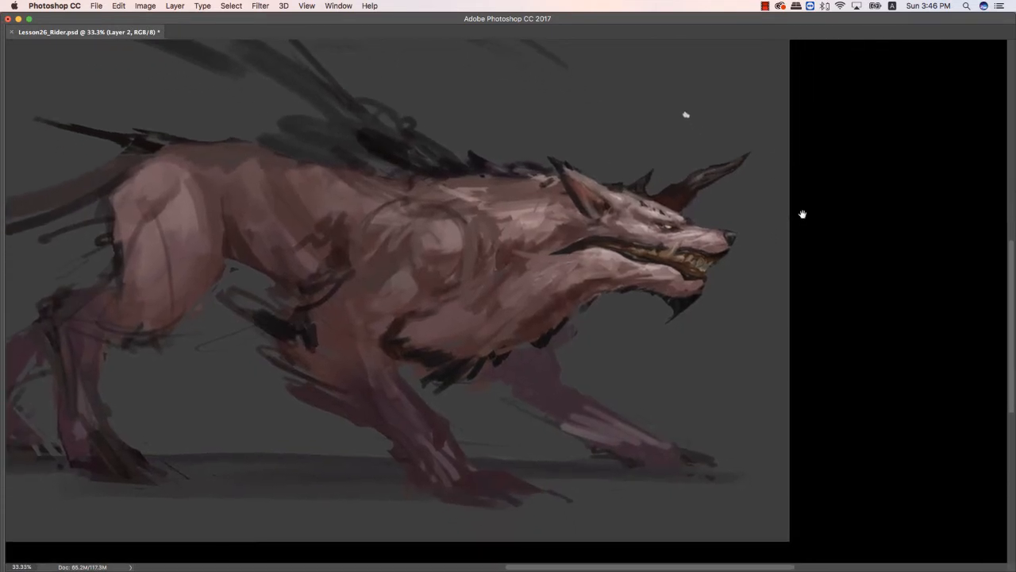
Smooth the light patches on the neck between the ear and shoulder with sampled skin tones.
alt+click(546, 224)
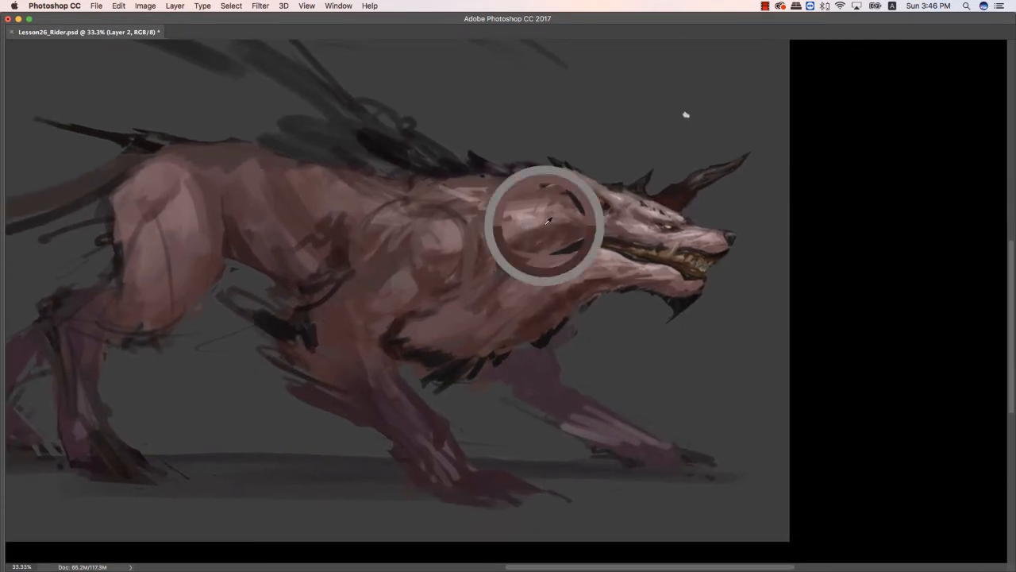
mouse_move(563, 233)
mouse_down()
mouse_move(579, 229)
mouse_move(566, 203)
mouse_move(544, 214)
mouse_move(605, 210)
mouse_move(597, 215)
mouse_move(597, 195)
mouse_move(608, 200)
mouse_up()
alt+click(605, 203)
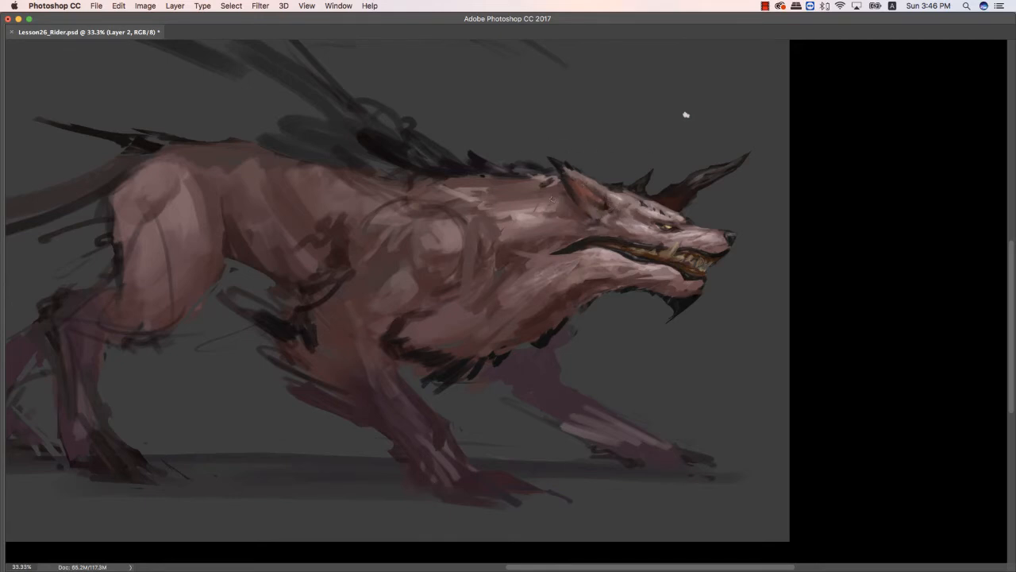
drag(461, 240, 479, 238)
drag(499, 227, 482, 245)
mouse_move(498, 218)
mouse_down()
mouse_move(539, 211)
mouse_move(474, 224)
mouse_up()
drag(498, 217, 465, 241)
drag(511, 171, 526, 156)
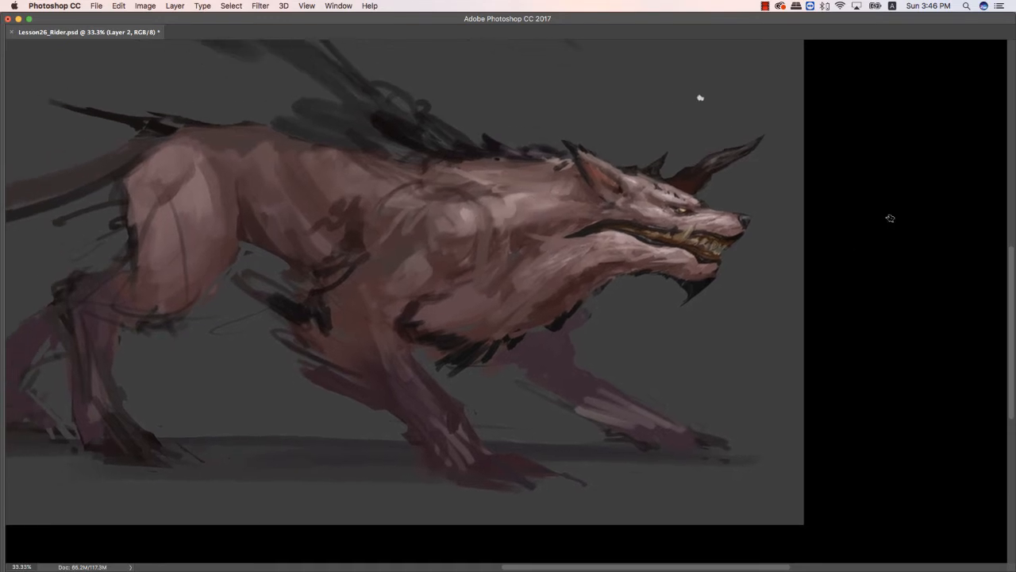
Mirror the canvas back to its original direction and sample a skin tone from the neck behind the ear.
key(super+minus)
key(super+shift+h)
alt+click(252, 278)
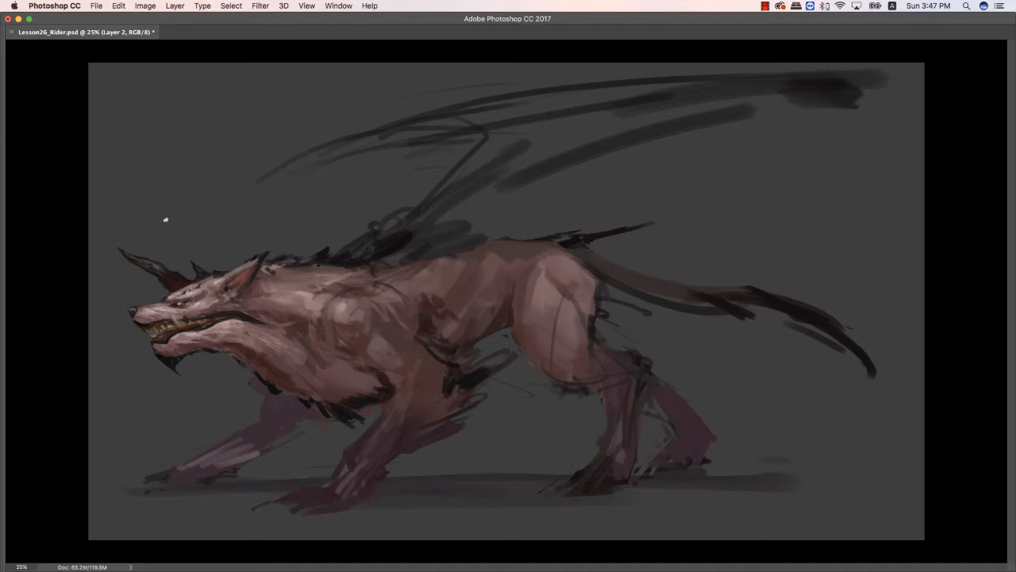
Desaturate the creature's skin with Hue/Saturation by setting the saturation to -19.
key(super+minus)
key(super+minus)
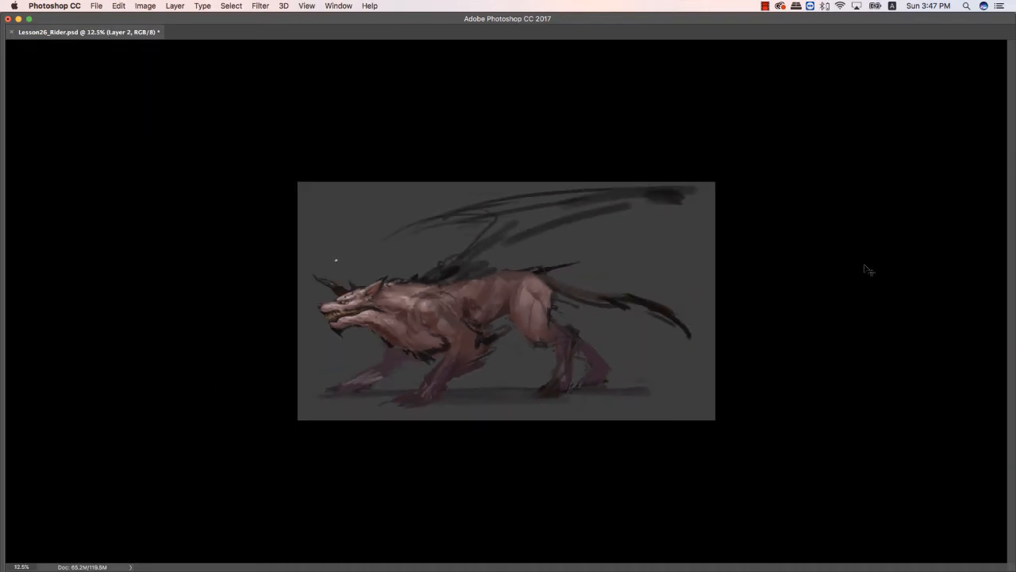
key(super+equal)
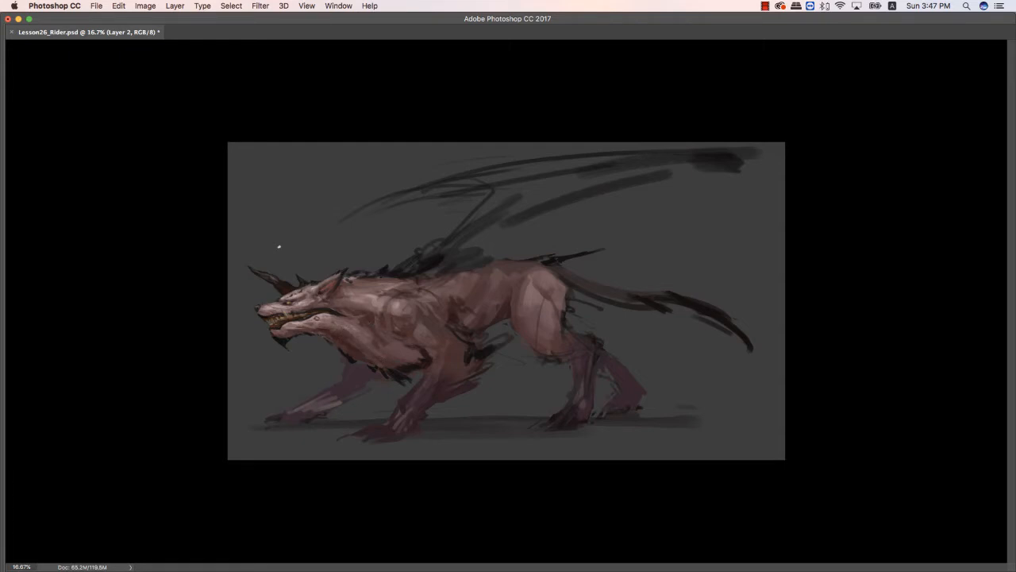
click(334, 321)
alt+click(366, 305)
key(super+u)
drag(350, 71, 162, 70)
drag(150, 167, 140, 167)
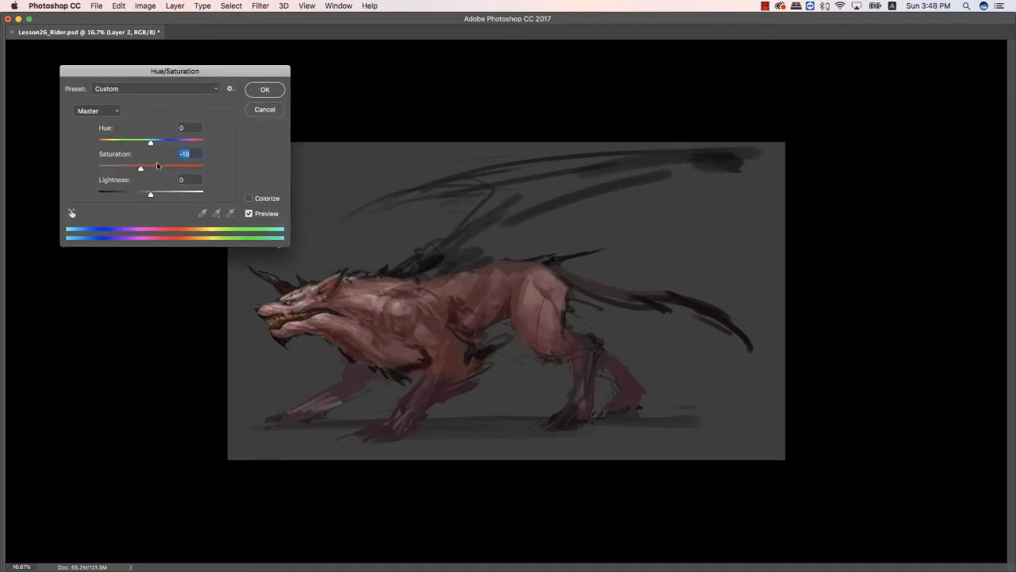
click(265, 91)
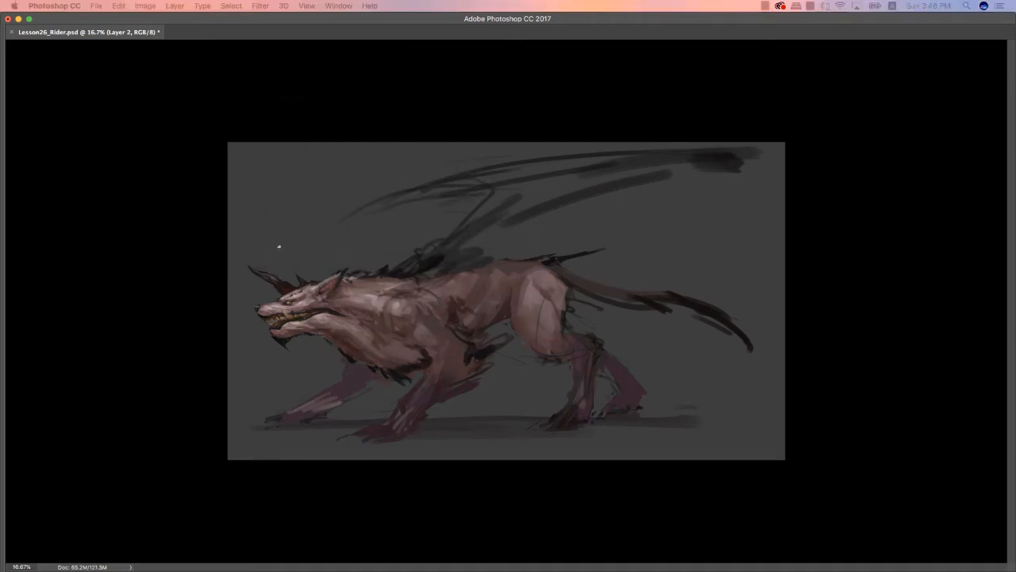
Darken the creature with Brightness/Contrast, setting brightness to -15 and slightly lowering the contrast.
key(super+b)
drag(191, 145, 191, 169)
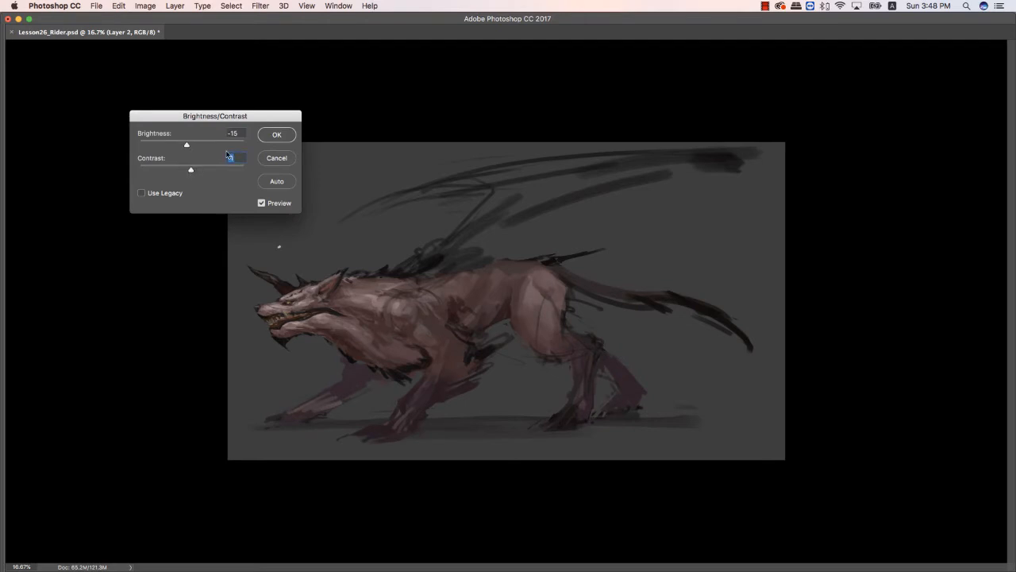
click(286, 135)
Paint over the creature's flank, shoulder and upper back with sampled skin tones to define the muscles.
key(super+equal)
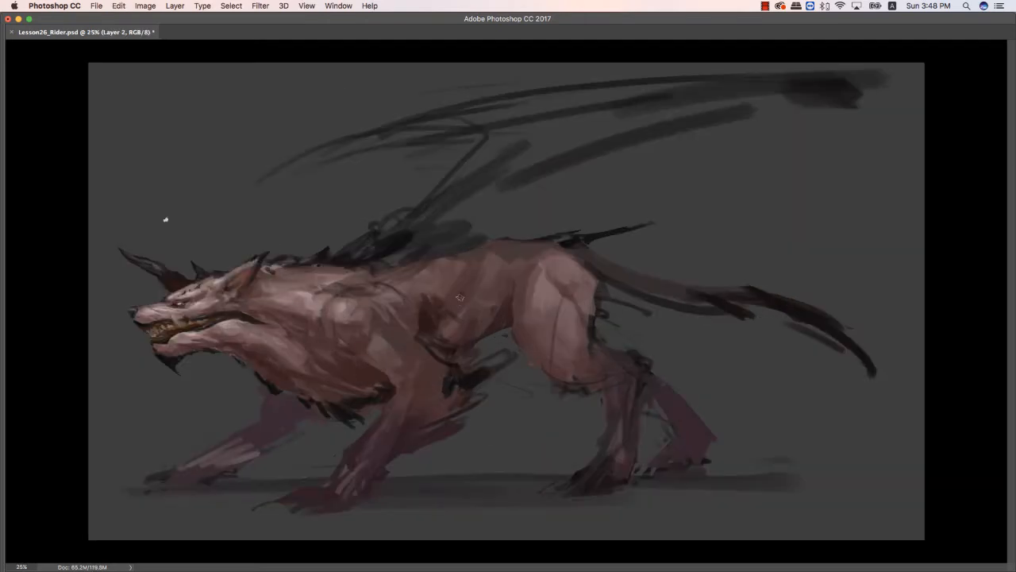
mouse_move(472, 278)
mouse_down()
mouse_move(446, 313)
mouse_move(433, 280)
mouse_move(446, 293)
mouse_up()
alt+click(435, 284)
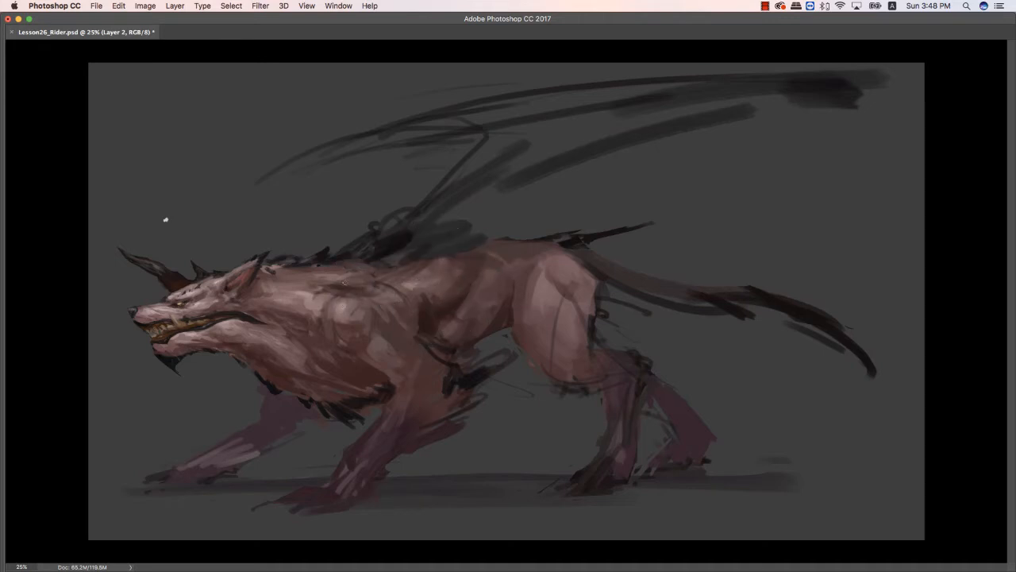
drag(386, 276, 419, 267)
alt+click(439, 263)
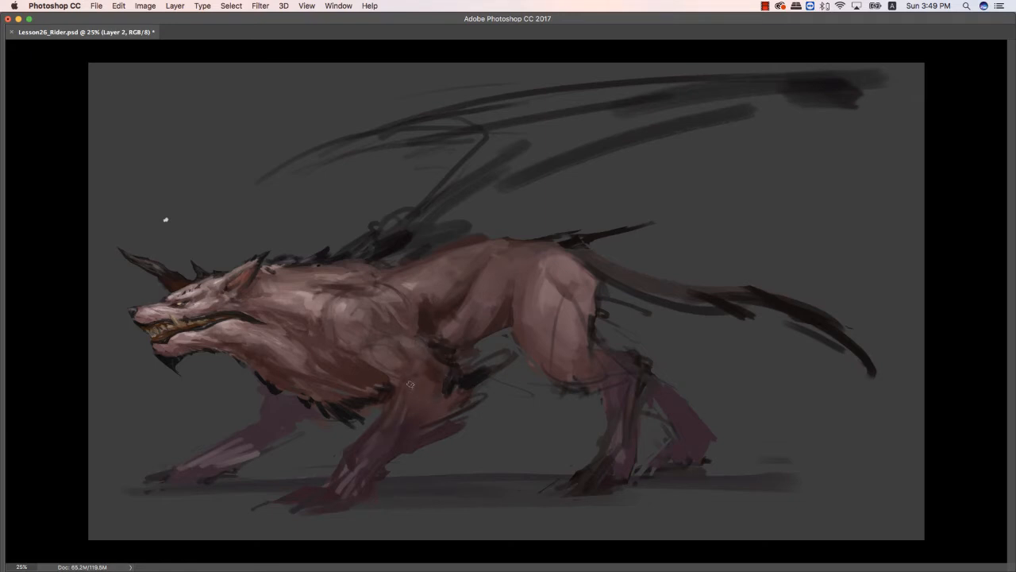
Choose a near-black colour and paint dark fur tufts behind the near foreleg's elbow.
alt+click(480, 375)
key(Tab)
click(7, 363)
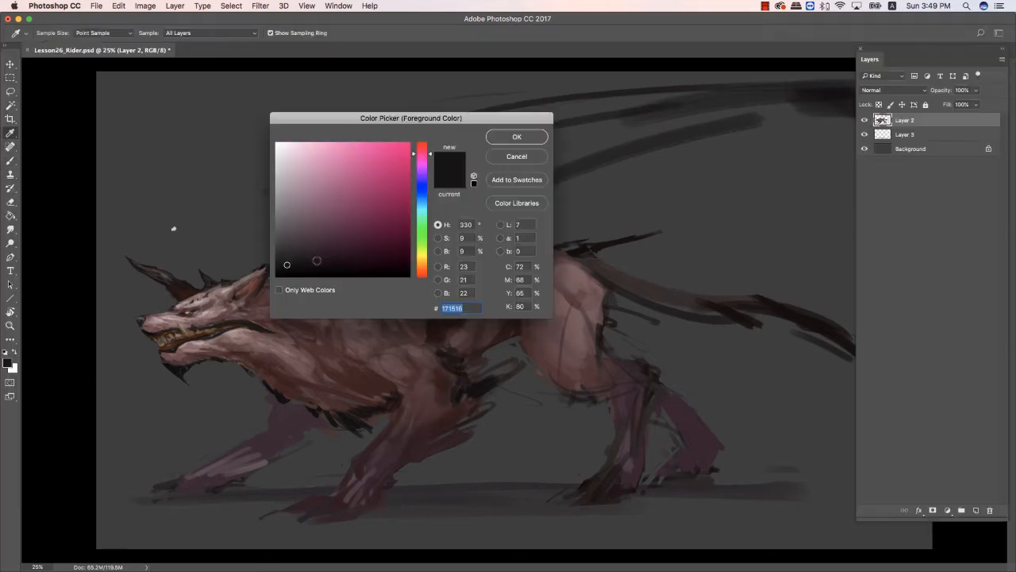
click(297, 270)
click(517, 137)
mouse_move(492, 378)
mouse_down()
mouse_move(469, 408)
mouse_move(456, 433)
mouse_up()
drag(486, 432, 430, 454)
Lasso the near lower foreleg, reduce its brightness with Brightness/Contrast, and clear the selection.
key(l)
mouse_move(376, 429)
mouse_down()
mouse_move(389, 530)
mouse_move(397, 427)
mouse_up()
key(super+b)
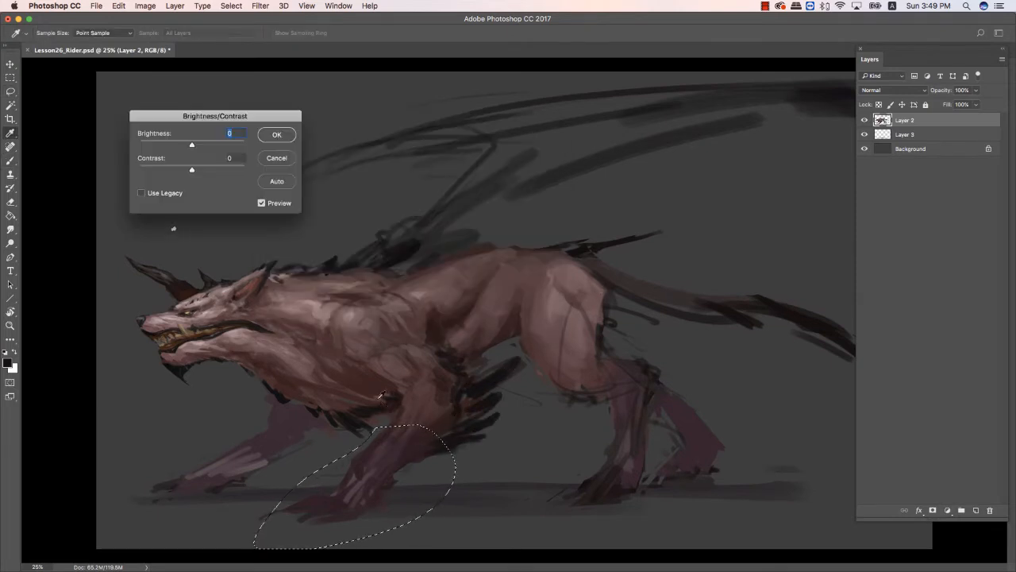
drag(192, 148, 184, 150)
click(276, 134)
key(super+d)
Blend the near foreleg with sampled tones, then paint its toes and claws in a near-black colour with a smaller brush.
key(b)
alt+click(431, 418)
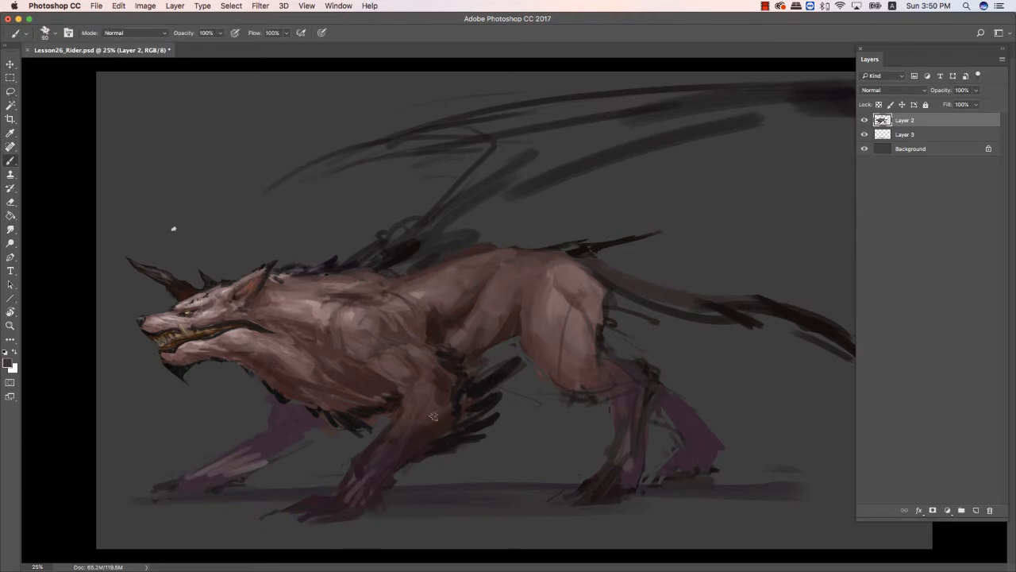
alt+click(423, 420)
alt+click(452, 441)
key(n)
click(332, 262)
key(Return)
key([)
key([)
mouse_move(321, 518)
mouse_down()
mouse_move(290, 529)
mouse_move(272, 518)
mouse_move(276, 506)
mouse_up()
Paint dark fur along the heel and back edge of the near foreleg with a larger brush.
key(])
key(])
key(])
drag(374, 494, 365, 512)
key(e)
key(b)
drag(398, 477, 389, 489)
key(e)
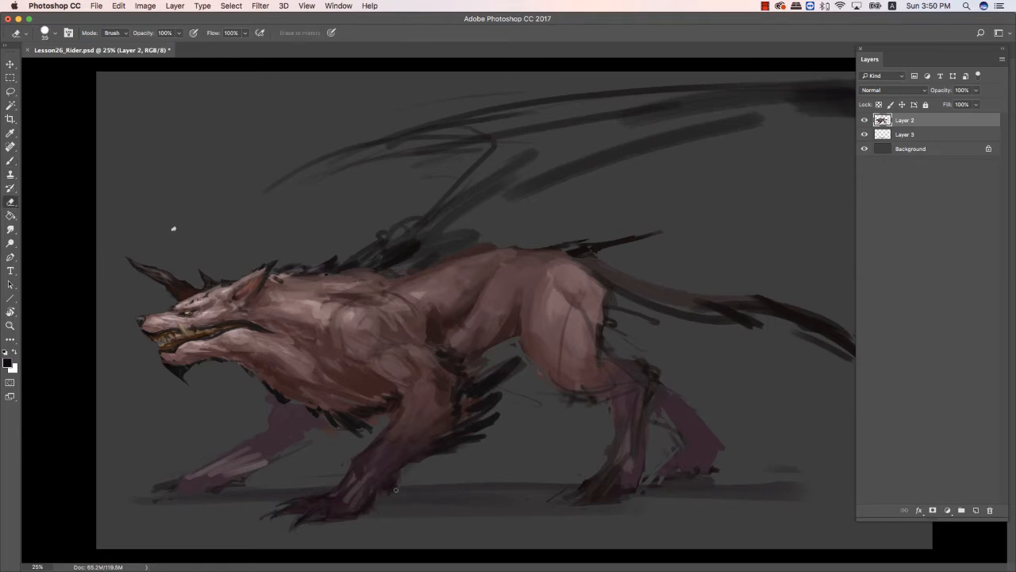
Model the near foreleg's upper part and elbow with sampled skin tones using a small brush.
key(b)
key([)
key([)
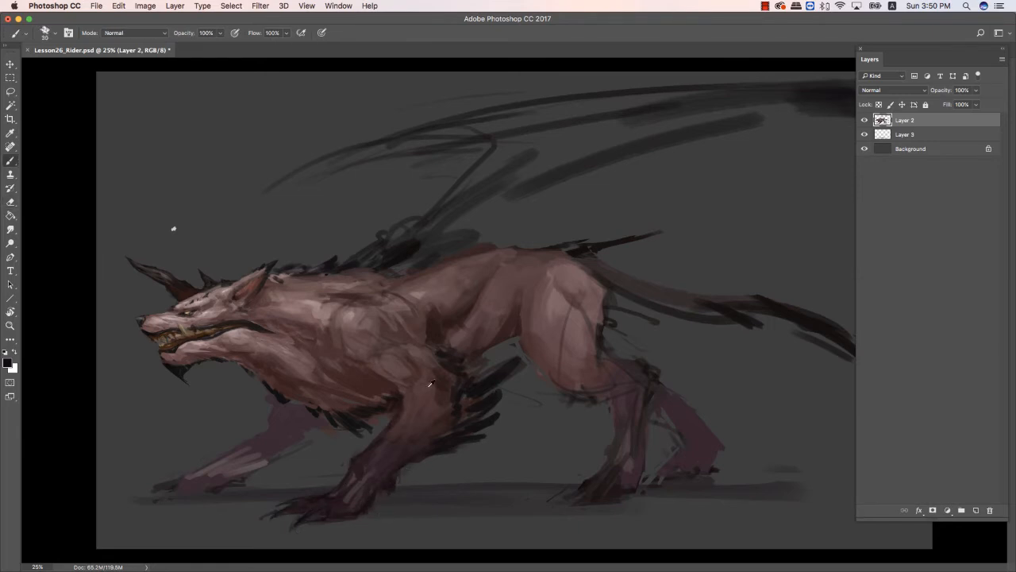
alt+click(431, 384)
drag(423, 386, 416, 404)
alt+click(363, 478)
key(])
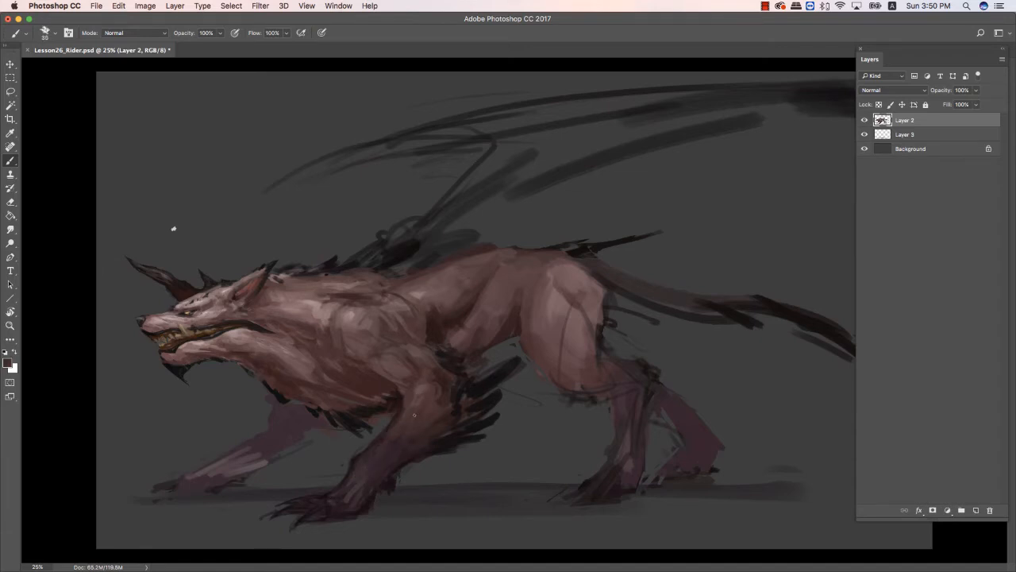
key(bracketleft)
Set the foreground colour to #8e7b85 and paint highlights on the near foreleg's wrist and paw.
click(8, 363)
click(292, 199)
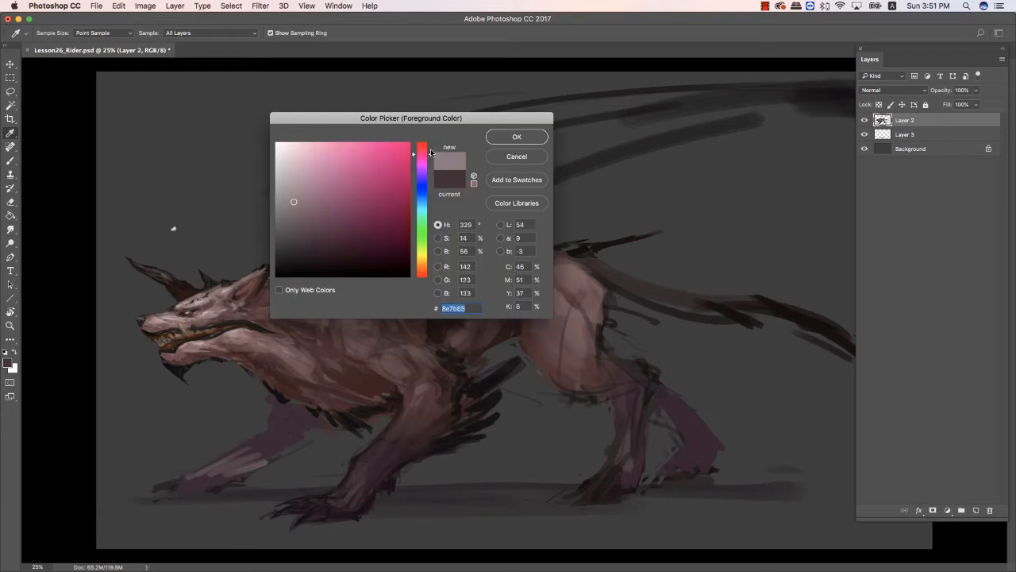
key(Return)
key(bracketleft)
key(bracketleft)
key(bracketright)
key(bracketright)
key(bracketright)
key(bracketright)
key(bracketright)
key(bracketright)
key(bracketright)
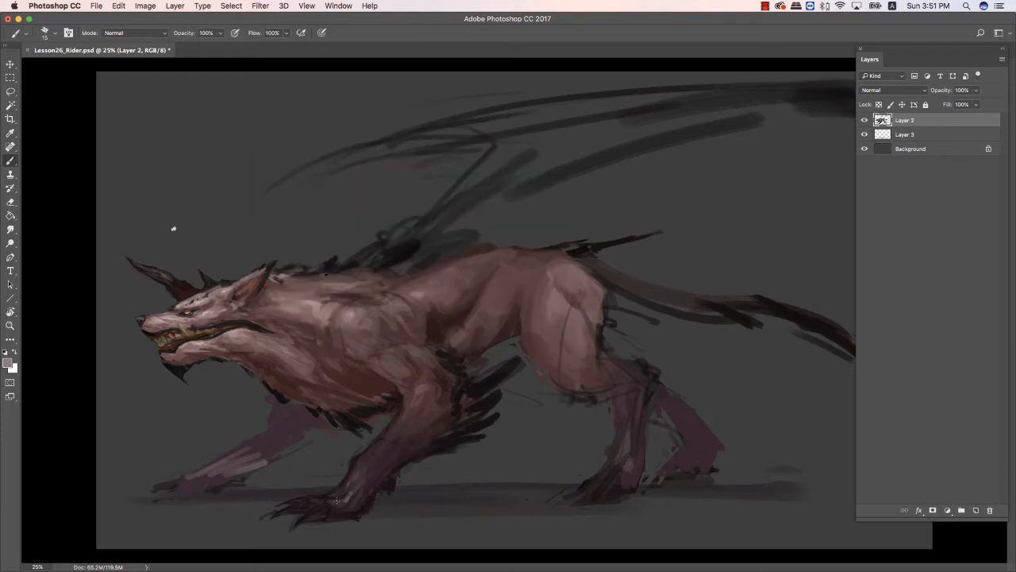
mouse_move(357, 486)
mouse_down()
mouse_move(353, 496)
mouse_move(368, 491)
mouse_up()
Sample a dark tone for the near front paw and clean up the paw's underside with the Eraser.
alt+click(368, 499)
key(e)
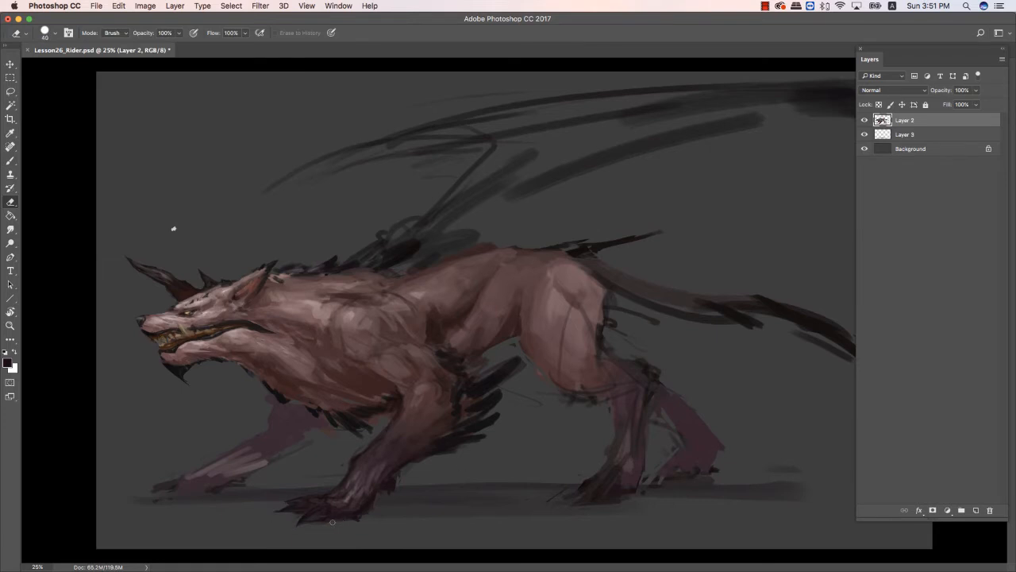
drag(333, 523, 354, 519)
Choose a light grey colour and paint highlights on the near front paw's claws.
key(b)
click(8, 363)
click(278, 160)
key(Return)
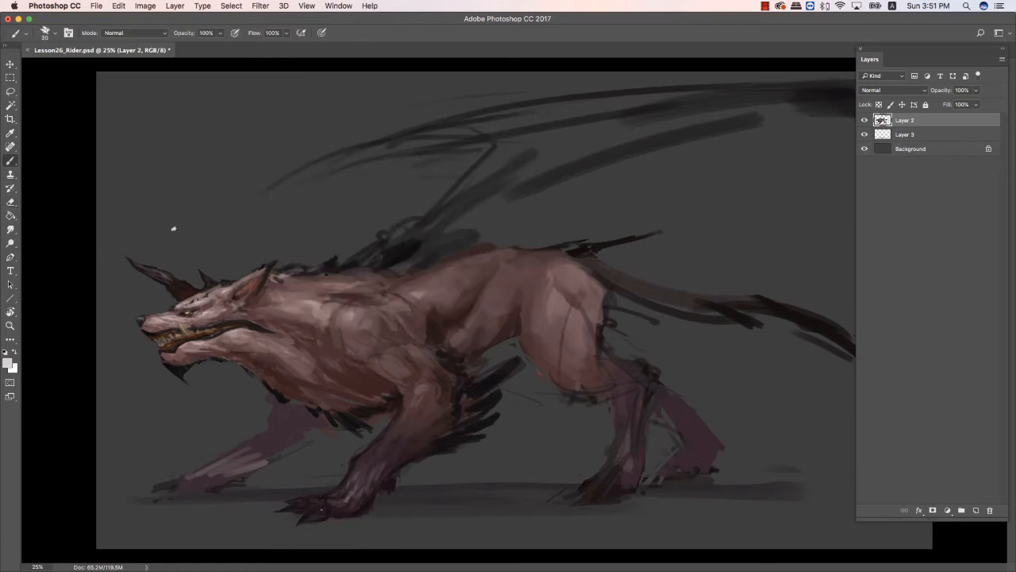
key(d)
Sample a dark tone and paint over the light streaks on the far foreleg with a larger brush.
key(bracketright)
alt+click(306, 416)
drag(261, 463, 245, 468)
click(8, 363)
click(517, 135)
key(bracketright)
key(bracketright)
key(bracketright)
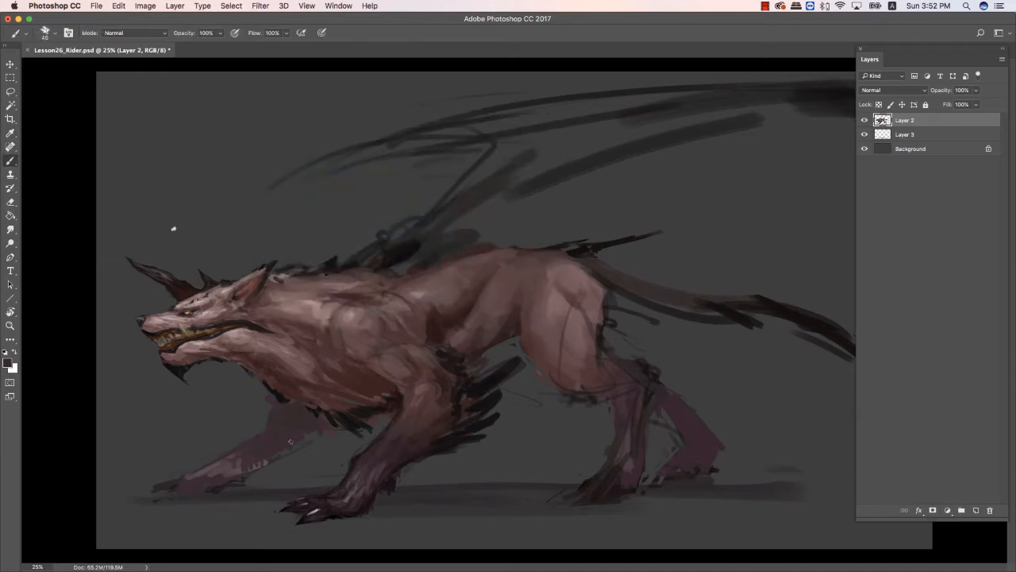
Reshape the far front paw by erasing its old edges and painting dark toes.
key(e)
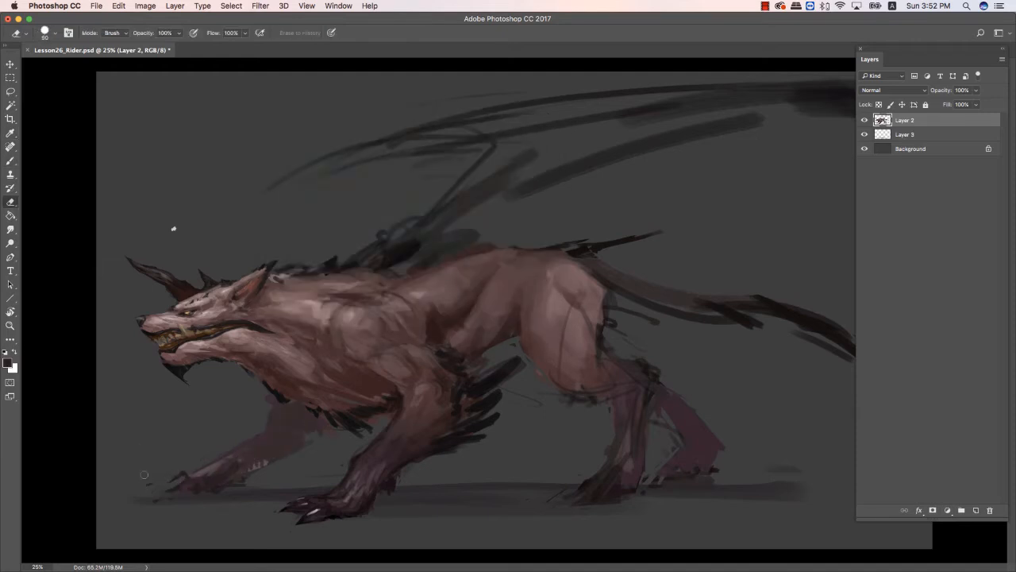
key(b)
mouse_move(176, 472)
mouse_down()
mouse_move(149, 487)
mouse_move(158, 489)
mouse_up()
key(e)
key(b)
Paint dark shading across the far foreleg and erase its ragged lower edge beneath the chest.
mouse_move(348, 431)
mouse_down()
mouse_move(299, 444)
mouse_move(256, 434)
mouse_up()
mouse_move(299, 430)
mouse_down()
mouse_move(259, 455)
mouse_move(295, 439)
mouse_up()
key(e)
drag(348, 433, 314, 445)
Paint dark shading on the far foreleg's shoulder and fur under the chest with a larger brush.
key(b)
key(bracketright)
key(bracketright)
key(bracketright)
key(bracketright)
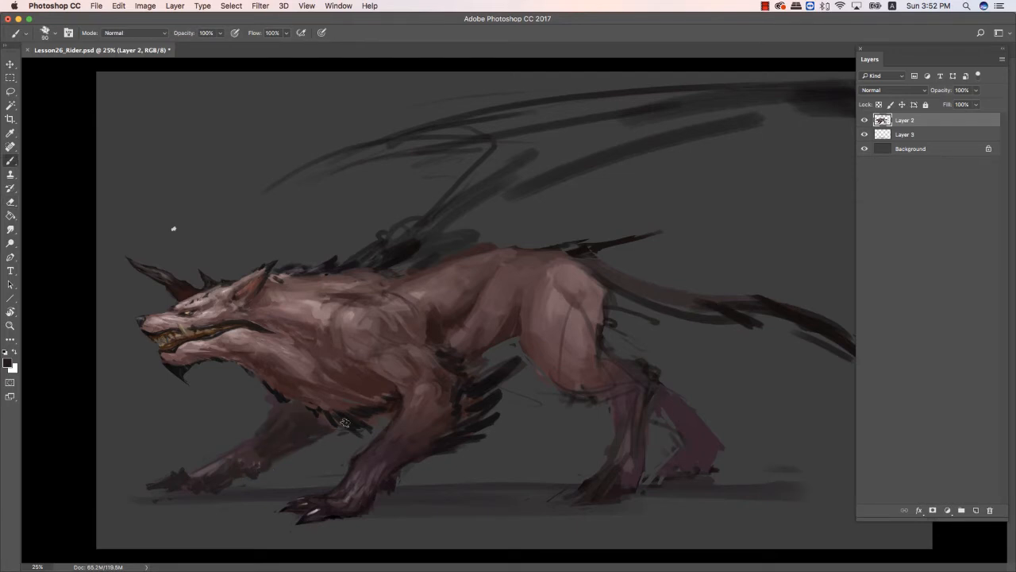
drag(292, 402, 308, 412)
drag(334, 423, 352, 440)
Paint thin dark fur strands on top of the head between horn and ear, refining their edges with the Eraser.
key(bracketleft)
key(bracketleft)
key(bracketleft)
key(bracketleft)
key(bracketleft)
key(bracketleft)
key(bracketleft)
mouse_move(236, 280)
mouse_down()
mouse_move(247, 271)
mouse_move(208, 275)
mouse_up()
key(e)
key(b)
key(e)
key(b)
key(e)
key(b)
key(bracketleft)
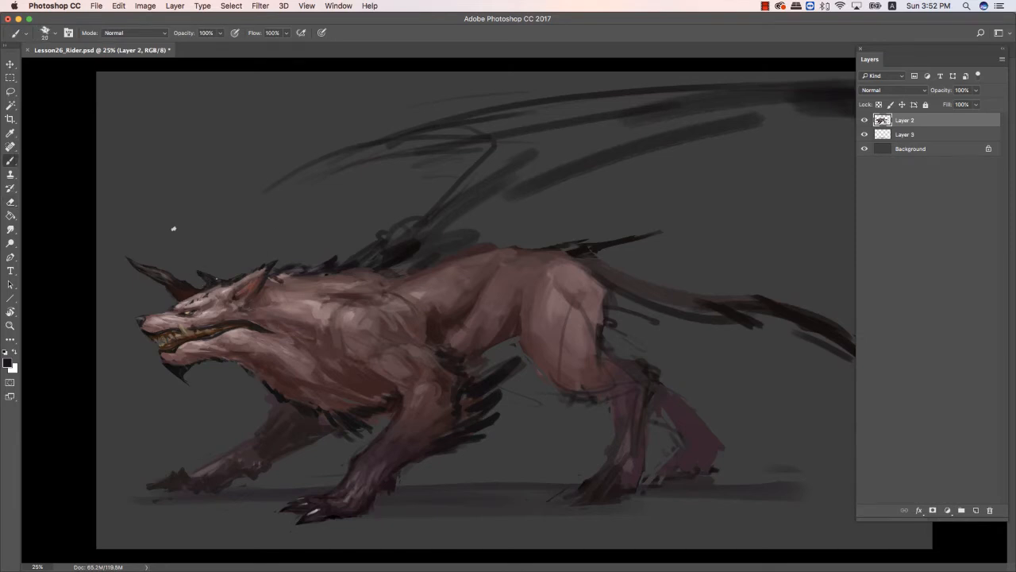
Paint small details around the creature's eye and brow with tones sampled from the face.
alt+click(220, 311)
alt+click(195, 311)
drag(181, 317, 219, 306)
alt+click(208, 316)
alt+click(216, 308)
alt+click(223, 306)
Blend the skin of the neck and chest with a sampled tone and a larger brush.
key(bracketright)
key(bracketright)
key(bracketright)
key(bracketright)
key(bracketright)
key(bracketright)
key(bracketright)
key(bracketright)
alt+click(298, 315)
mouse_move(308, 364)
mouse_down()
mouse_move(351, 381)
mouse_move(340, 365)
mouse_move(363, 383)
mouse_move(330, 380)
mouse_up()
Refine the shoulder and lower chest with sampled skin tones, painting the chest's lower edge with a small brush.
alt+click(356, 329)
alt+click(364, 360)
alt+click(349, 366)
alt+click(375, 390)
key(bracketleft)
key(bracketleft)
key(bracketleft)
key(bracketleft)
key(bracketleft)
key(bracketleft)
key(bracketleft)
key(bracketleft)
mouse_move(356, 395)
mouse_down()
mouse_move(389, 395)
mouse_move(362, 410)
mouse_up()
alt+click(373, 384)
Paint rib shading on the flank and a reddish-brown skin tone along the tail with a large brush, then hide the panels.
key(bracketright)
key(bracketright)
key(bracketright)
key(bracketright)
key(bracketright)
key(bracketright)
key(bracketright)
key(bracketright)
key(bracketright)
alt+click(441, 332)
mouse_move(479, 344)
mouse_down()
mouse_move(501, 322)
mouse_move(463, 336)
mouse_move(516, 281)
mouse_up()
mouse_move(519, 307)
mouse_down()
mouse_move(538, 268)
mouse_move(768, 293)
mouse_up()
key(Tab)
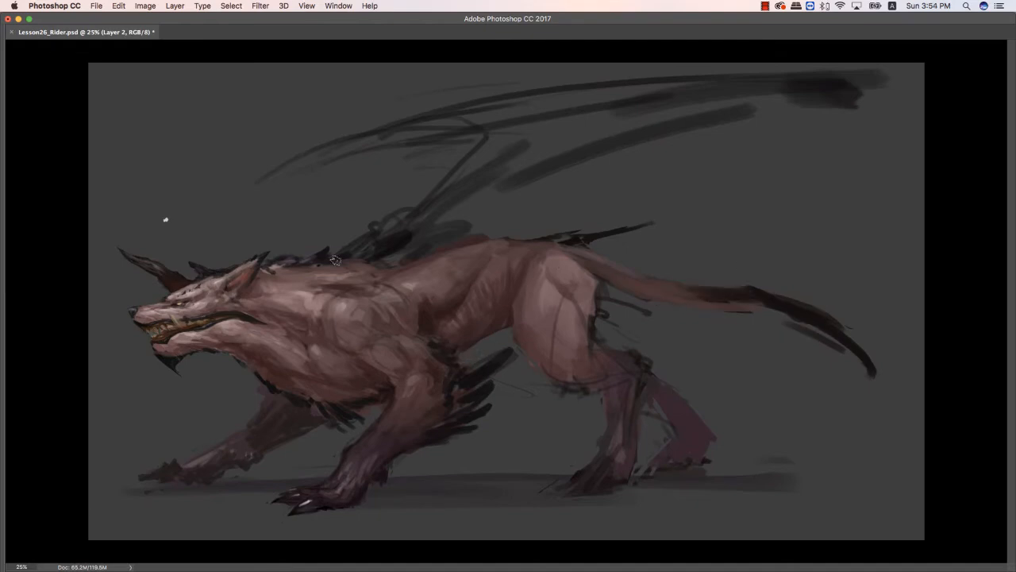
Paint dark spiky fur strokes along the rump and tail base and behind the near hind thigh.
drag(578, 248, 639, 246)
drag(585, 255, 699, 260)
drag(611, 267, 657, 273)
drag(573, 221, 536, 236)
drag(527, 235, 446, 243)
drag(606, 290, 650, 298)
drag(600, 324, 619, 314)
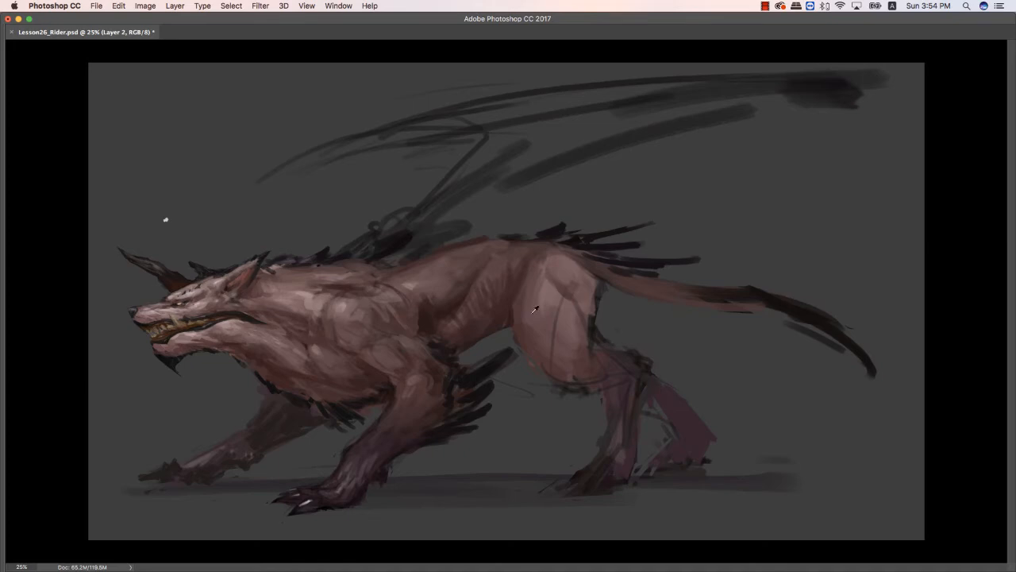
Blend the near hind thigh and lower leg with sampled skin tones, covering the sketch lines around the knee.
click(584, 364)
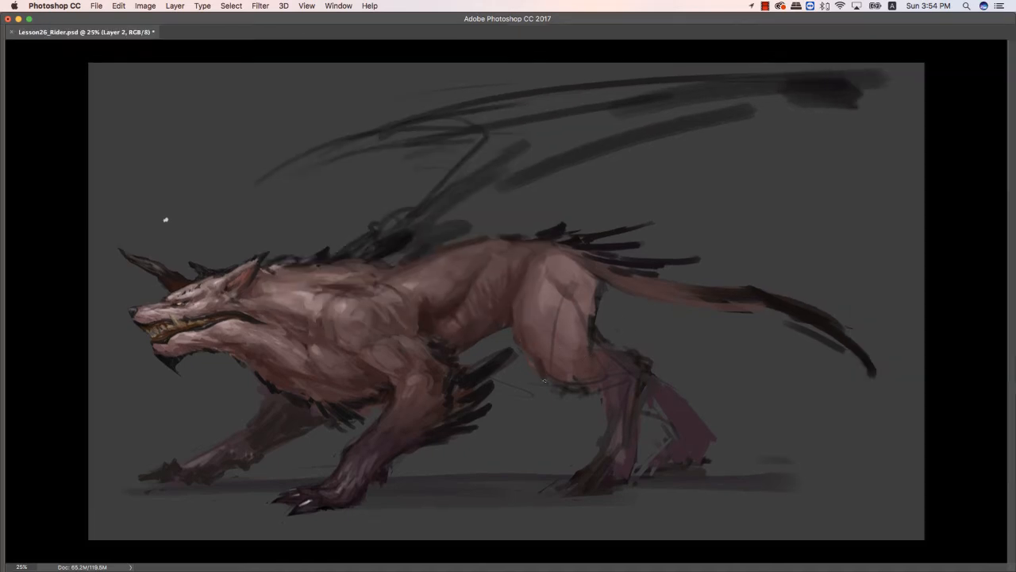
mouse_move(548, 380)
mouse_down()
mouse_move(586, 370)
mouse_move(567, 370)
mouse_up()
alt+click(569, 340)
alt+click(570, 349)
mouse_move(578, 297)
mouse_down()
mouse_move(579, 391)
mouse_move(559, 382)
mouse_move(560, 391)
mouse_move(554, 380)
mouse_move(609, 386)
mouse_move(639, 357)
mouse_move(648, 370)
mouse_move(597, 437)
mouse_up()
alt+click(577, 355)
alt+click(615, 424)
Refine the near hind paw and the dark fur on the hock, and erase the stray strokes beneath the tail.
key(e)
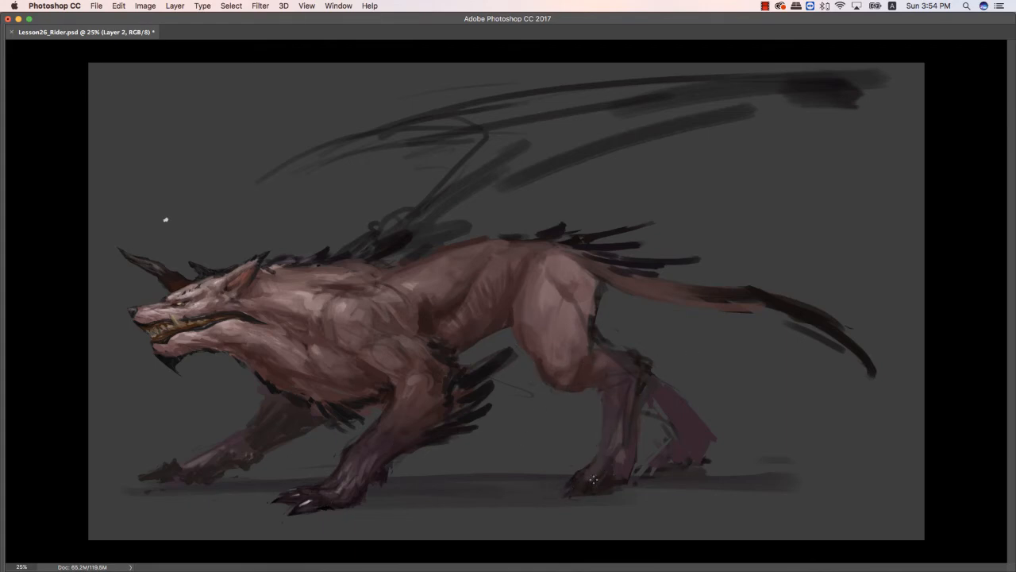
mouse_move(593, 480)
mouse_down()
mouse_move(637, 464)
mouse_move(647, 378)
mouse_move(626, 348)
mouse_move(659, 333)
mouse_move(652, 379)
mouse_up()
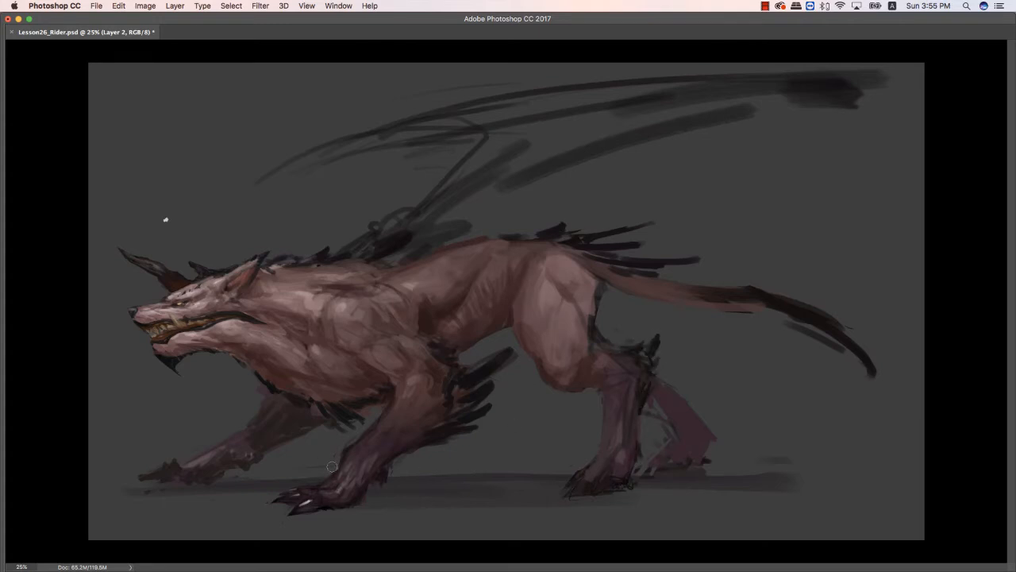
drag(786, 327, 838, 315)
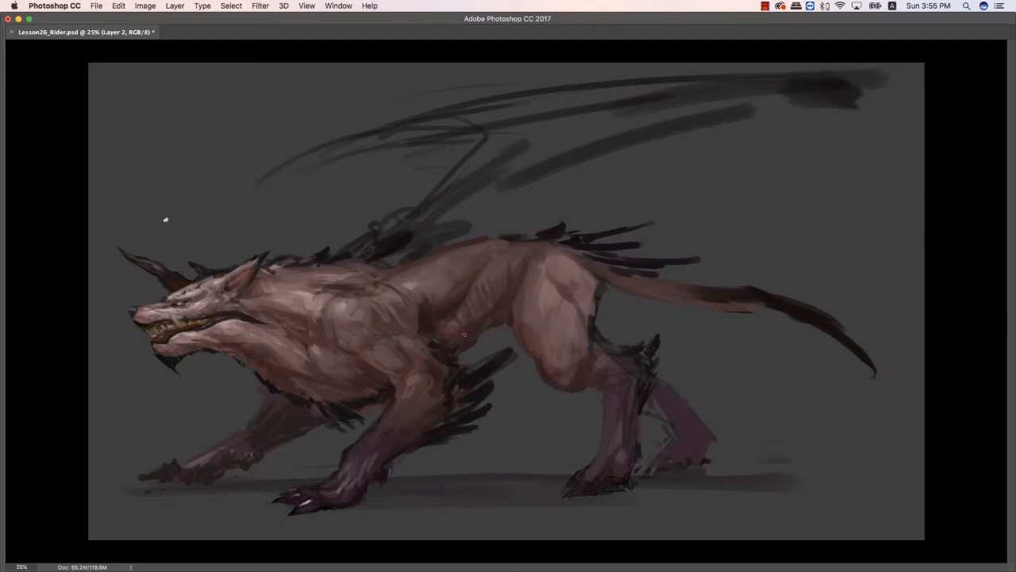
Dab skin tones over the highlights on the shoulder and upper foreleg muscles.
key(super+minus)
key(super+minus)
key(super+equal)
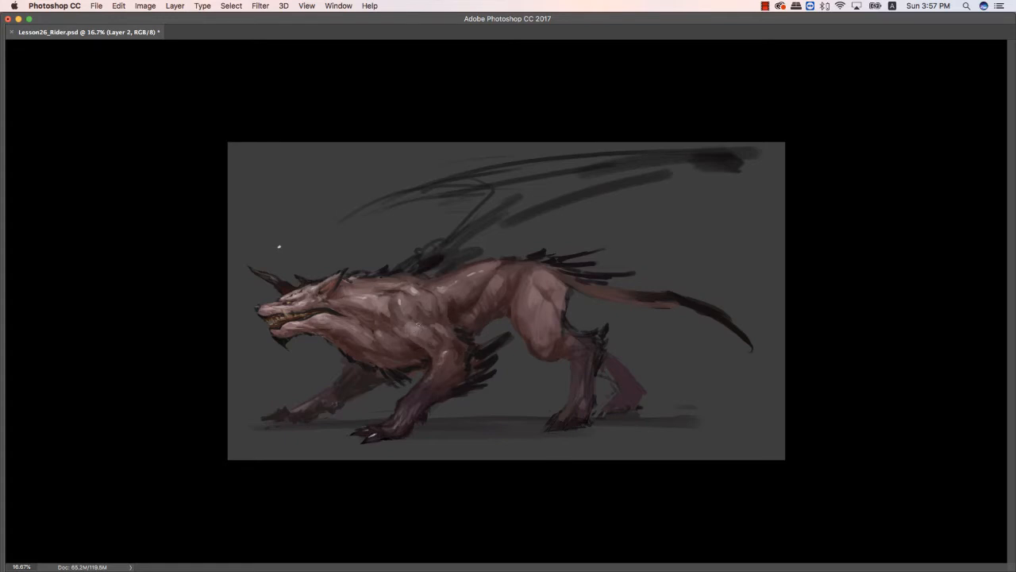
click(422, 317)
click(407, 331)
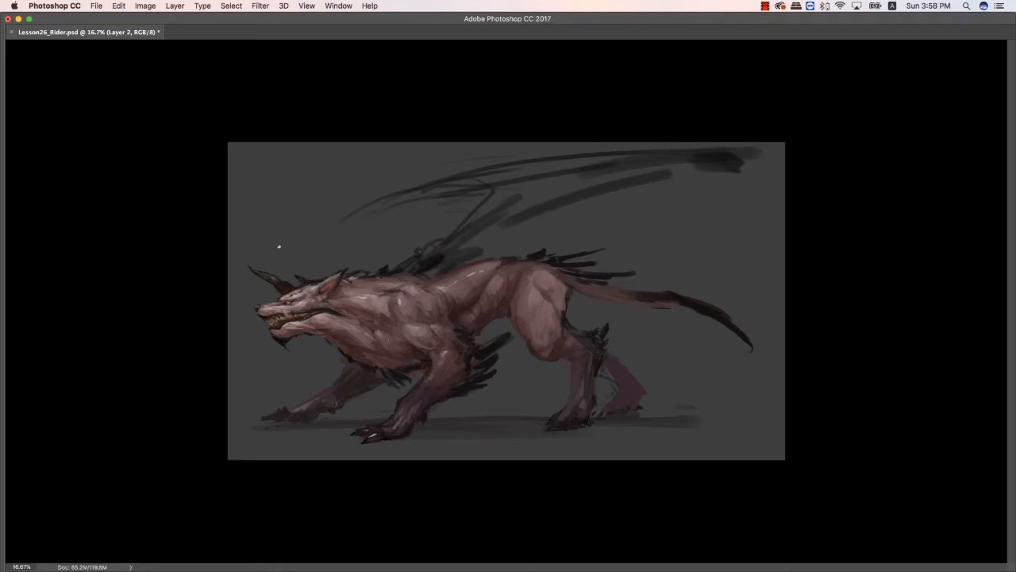
Refine the dark fur edge beneath the neck and chest with sampled tones and show the panels.
alt+click(355, 342)
drag(339, 348, 352, 362)
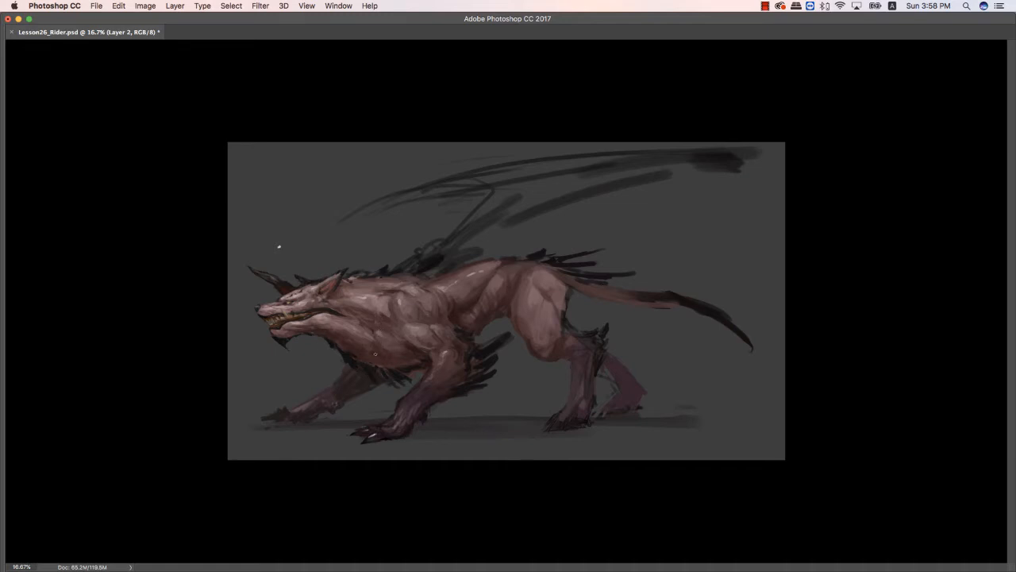
key(Tab)
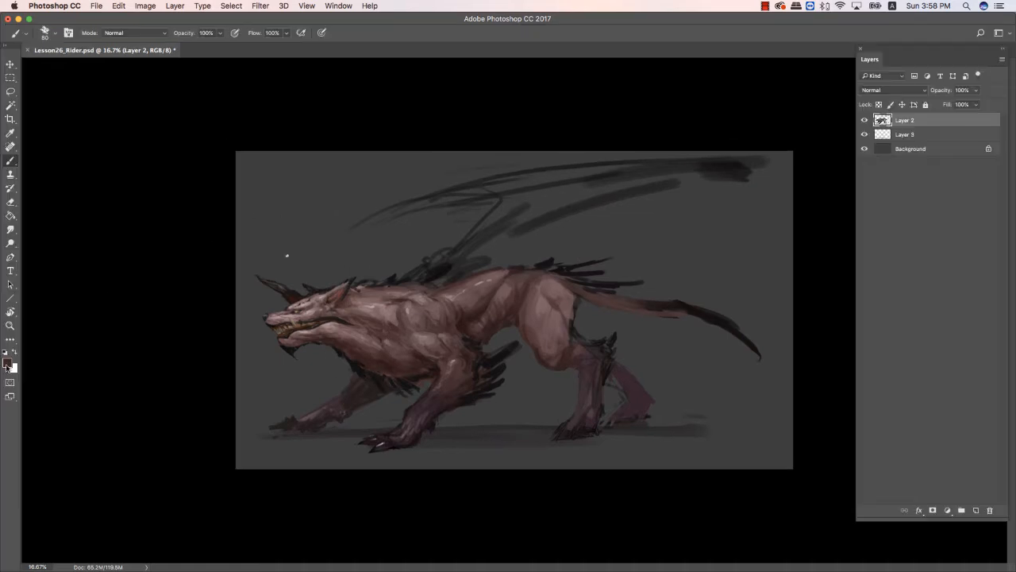
key(bracketright)
key(bracketleft)
alt+click(346, 352)
Lasso the far front leg and the far hind leg in turn and copy each onto its own new layer.
key(l)
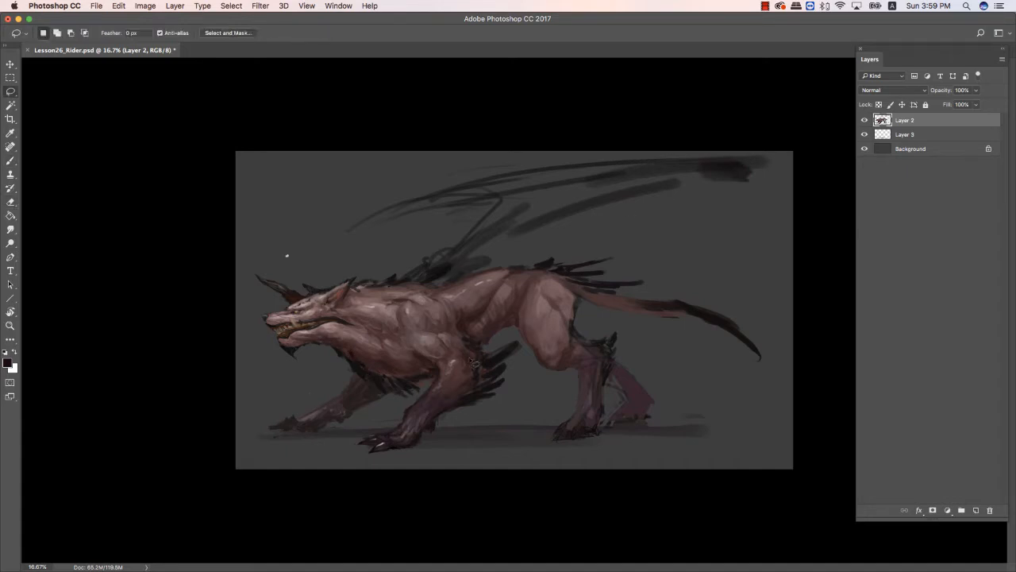
mouse_move(243, 414)
mouse_down()
mouse_move(369, 390)
mouse_move(424, 394)
mouse_move(217, 427)
mouse_up()
key(ctrl+j)
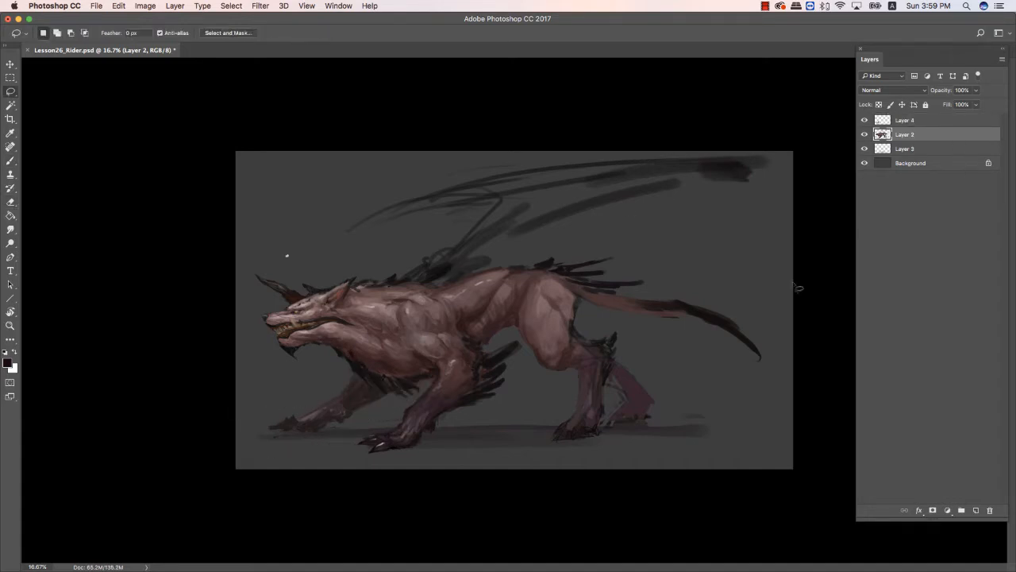
mouse_move(624, 355)
mouse_down()
mouse_move(612, 412)
mouse_move(651, 347)
mouse_up()
key(super+j)
Merge Layer 4 and Layer 5, the two far-leg layers, and place the merged layer below Layer 2.
shift+click(921, 122)
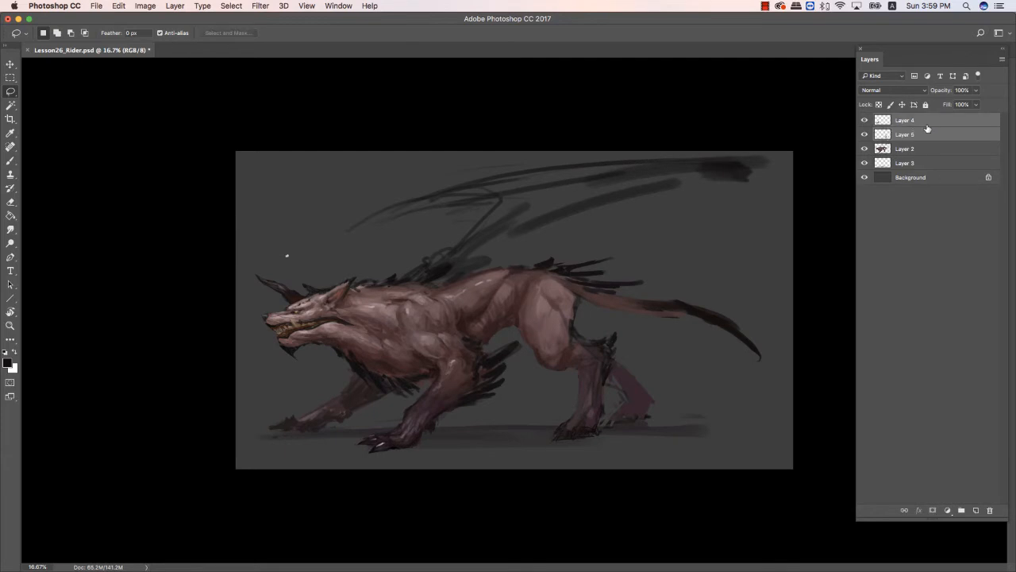
right_click(930, 122)
click(857, 433)
drag(900, 124, 904, 141)
Repaint the far hind leg with a dark tone sampled from the far front leg, cleaning its outline.
key(e)
key(b)
alt+click(358, 396)
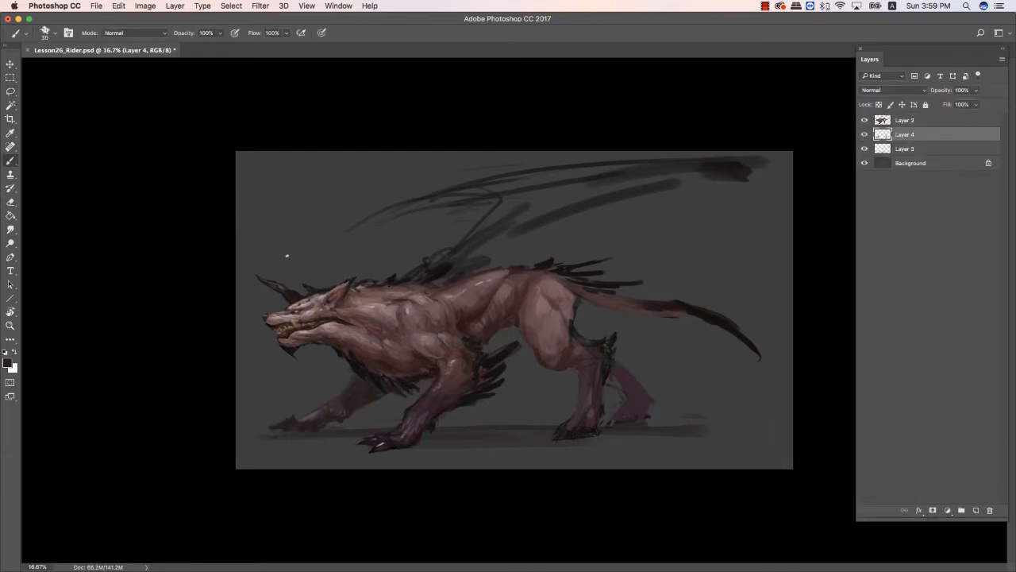
mouse_move(610, 375)
mouse_down()
mouse_move(627, 391)
mouse_move(597, 369)
mouse_move(631, 415)
mouse_move(647, 414)
mouse_move(623, 398)
mouse_move(632, 392)
mouse_move(650, 410)
mouse_up()
key(e)
key(b)
key(e)
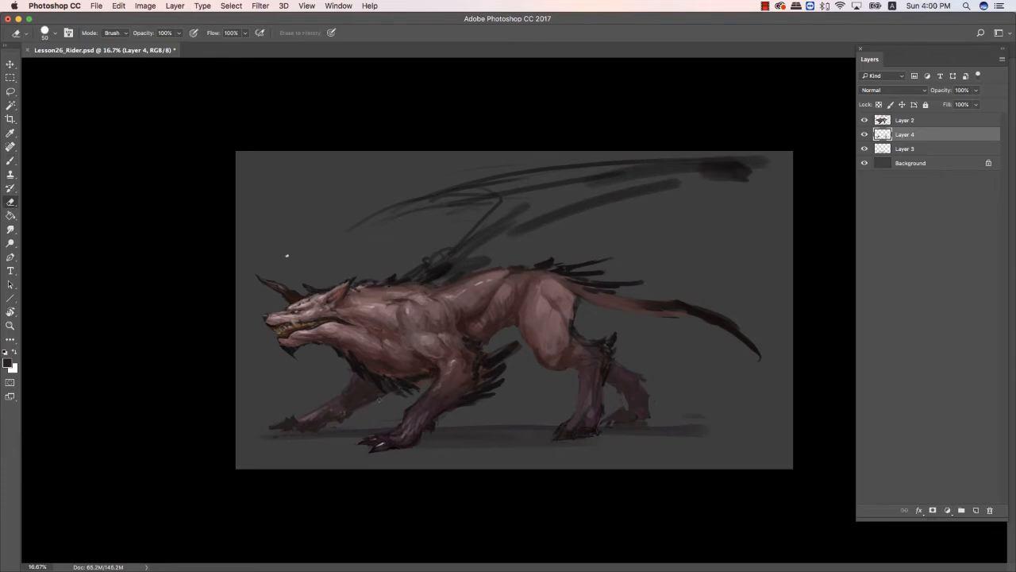
Reshape the far front leg and paw by alternately erasing the edges and painting with sampled dark tones.
mouse_move(389, 391)
mouse_down()
mouse_move(360, 406)
mouse_move(339, 393)
mouse_move(333, 419)
mouse_up()
key(b)
alt+click(337, 399)
key(e)
key(b)
key(e)
key(b)
alt+click(349, 375)
key(bracketright)
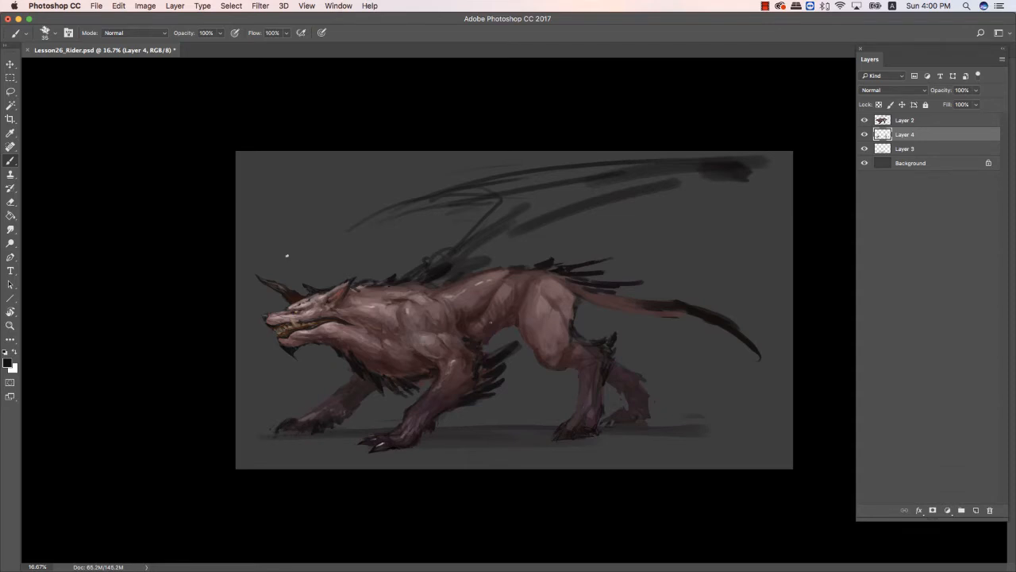
Shift Layers 2, 4 and 3 together slightly downward, scale them down a little, and return to painting on Layer 2.
click(952, 121)
shift+click(949, 149)
key(v)
drag(712, 298, 712, 308)
drag(730, 247, 732, 241)
key(super+t)
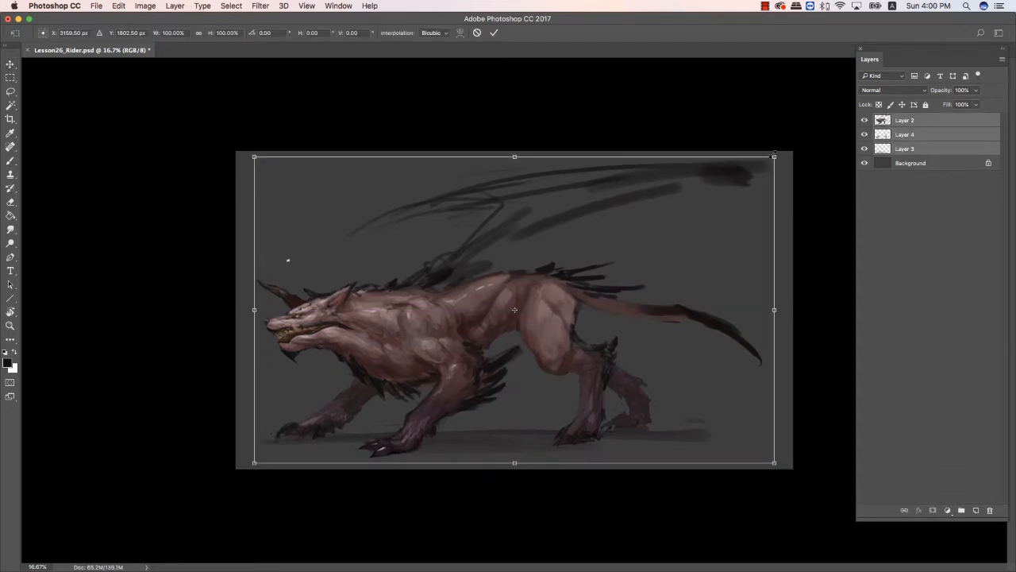
drag(776, 157, 764, 161)
key(Return)
click(903, 121)
key(b)
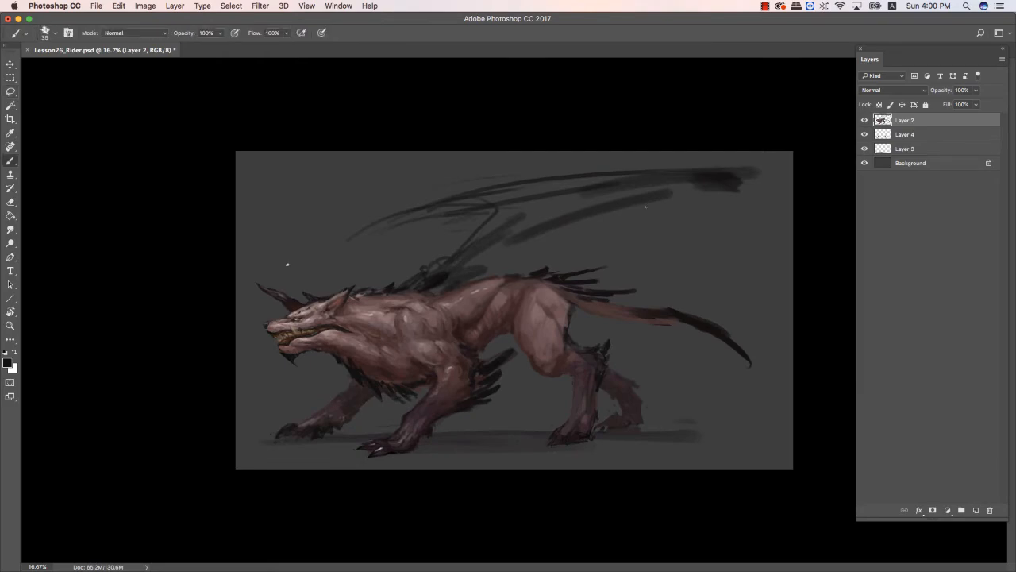
key(shift+Tab)
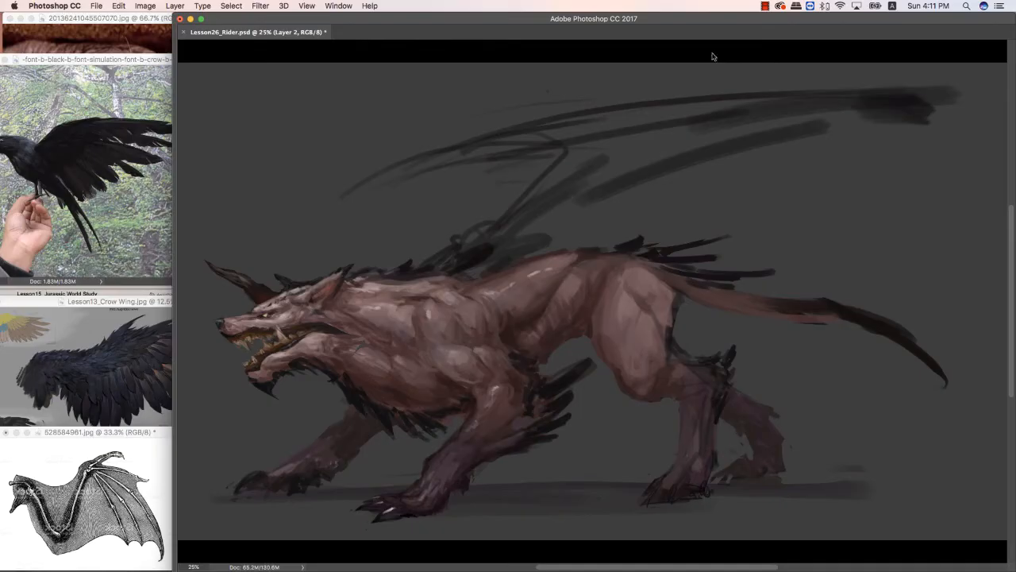
key(Tab)
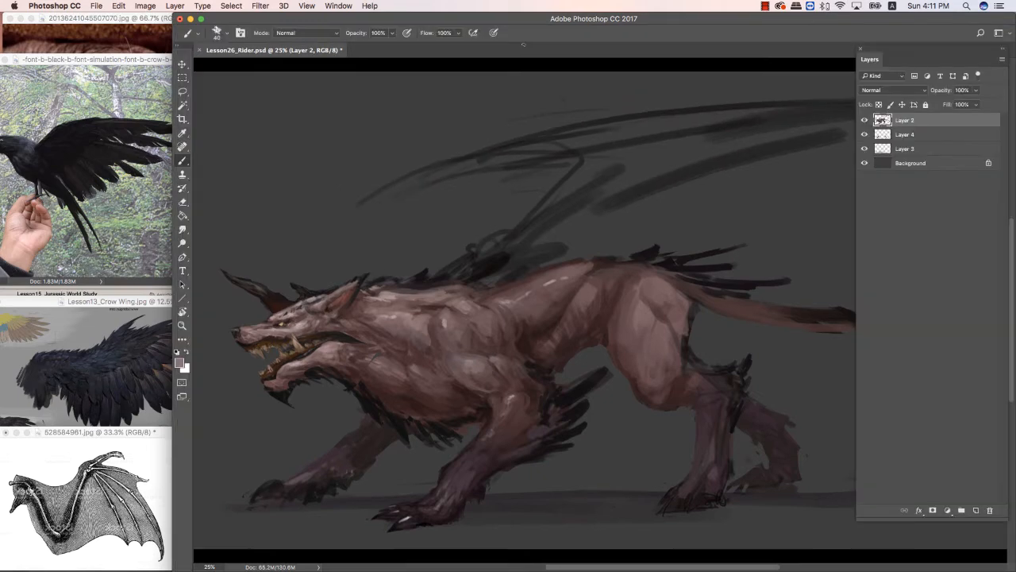
key(Tab)
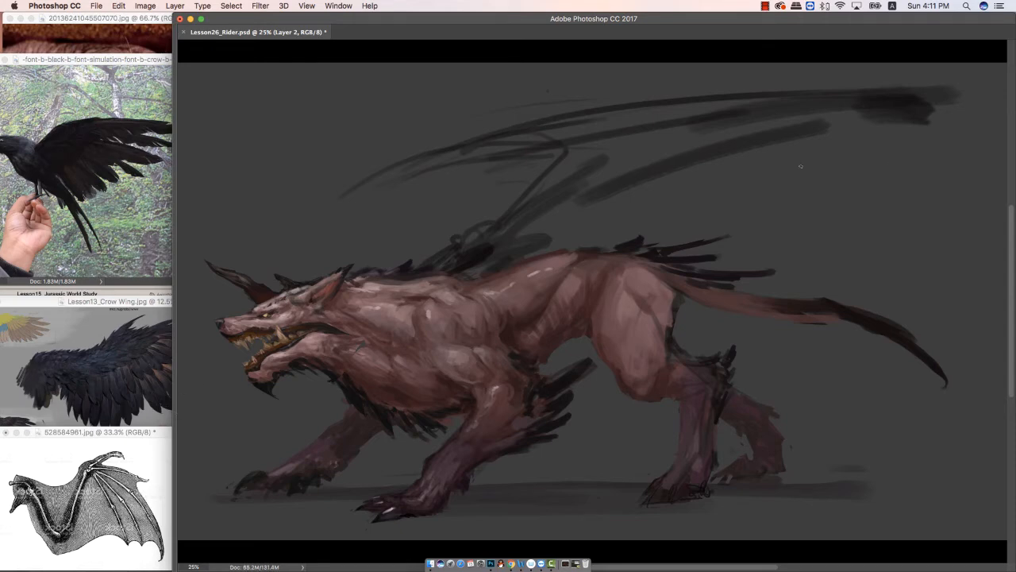
key(Tab)
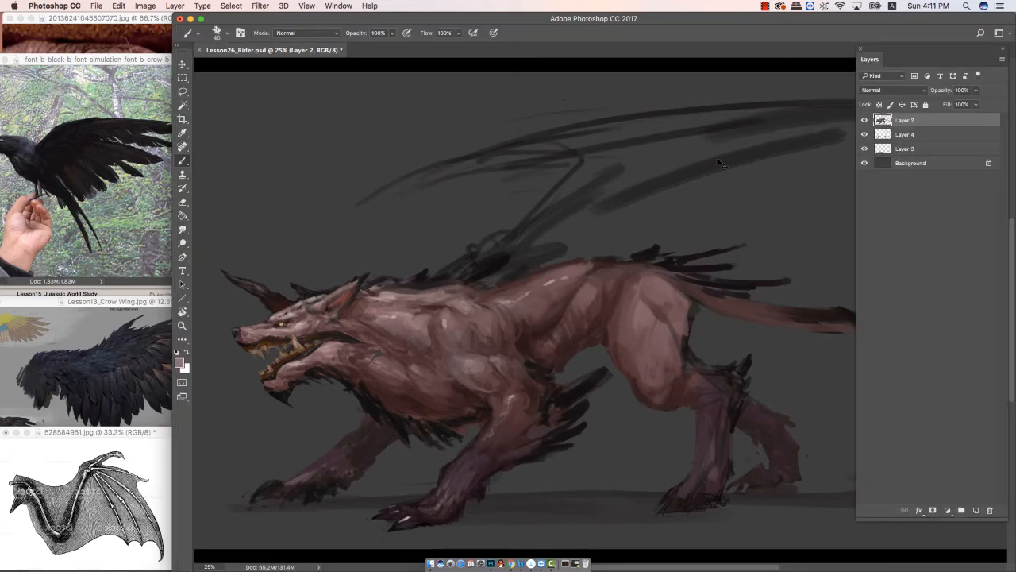
Paint the base of the wing above the shoulders with a sampled black and a small brush, then enlarge the brush.
alt+click(500, 262)
key(bracketleft)
drag(450, 264, 507, 242)
key(bracketright)
key(bracketright)
key(bracketright)
key(bracketright)
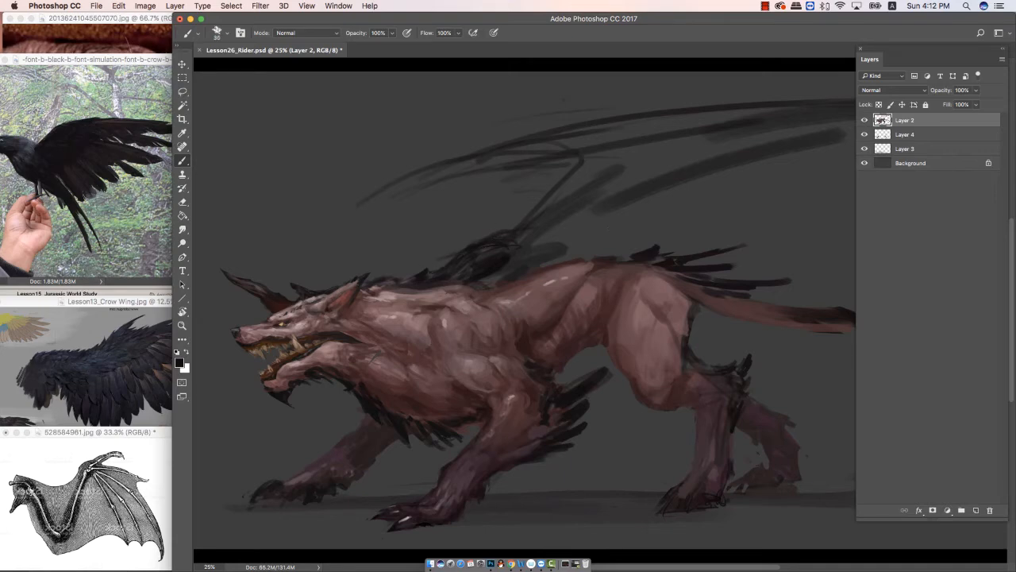
Consult the crow wing reference image and paint the wing's upper arm rising from the shoulders in black.
click(82, 382)
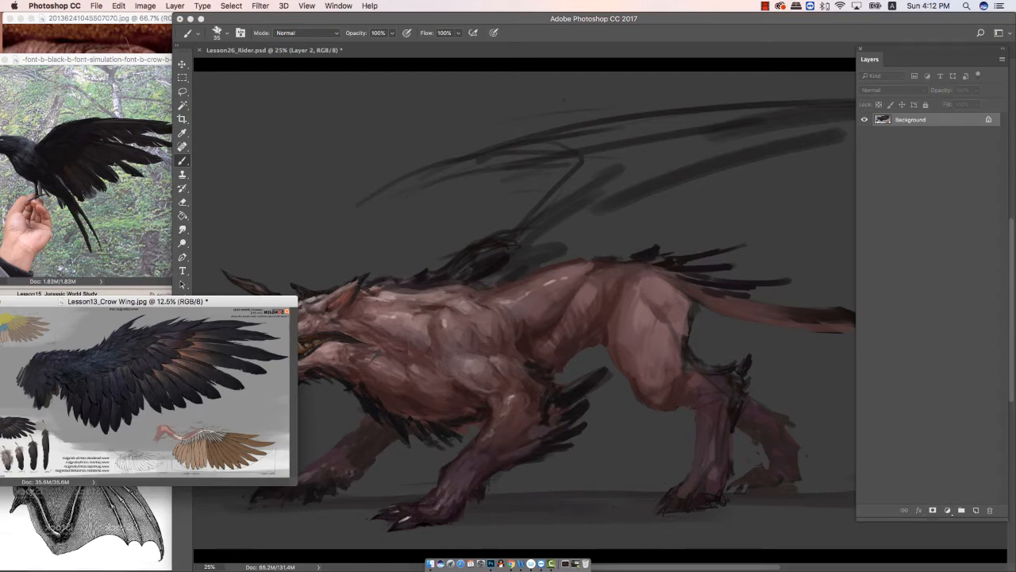
click(506, 249)
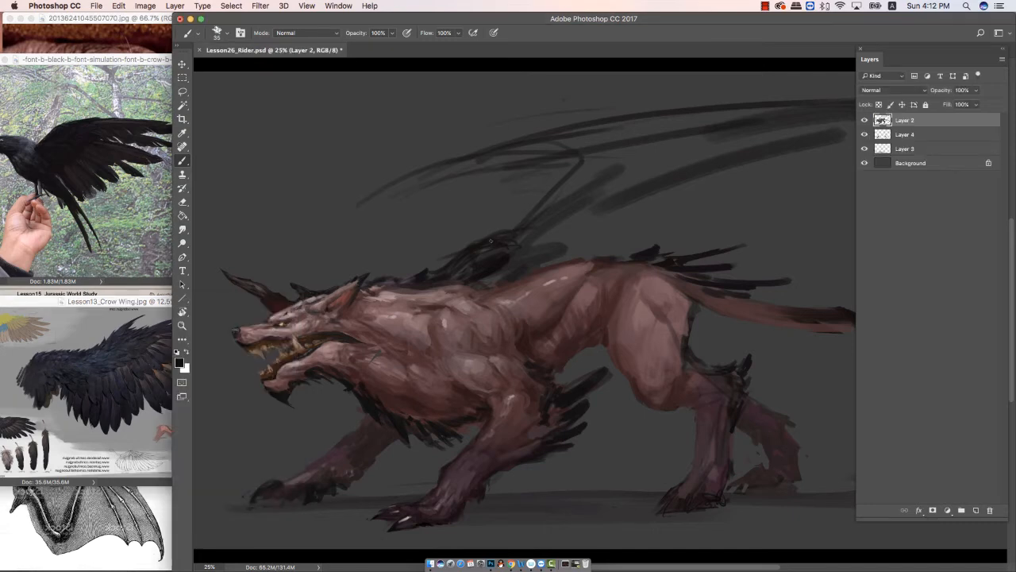
mouse_move(490, 240)
mouse_down()
mouse_move(579, 171)
mouse_move(527, 238)
mouse_move(629, 151)
mouse_up()
Paint the wing's front tip and extend long dark strokes along the wing to the canvas edge, with the panels hidden.
key(super+minus)
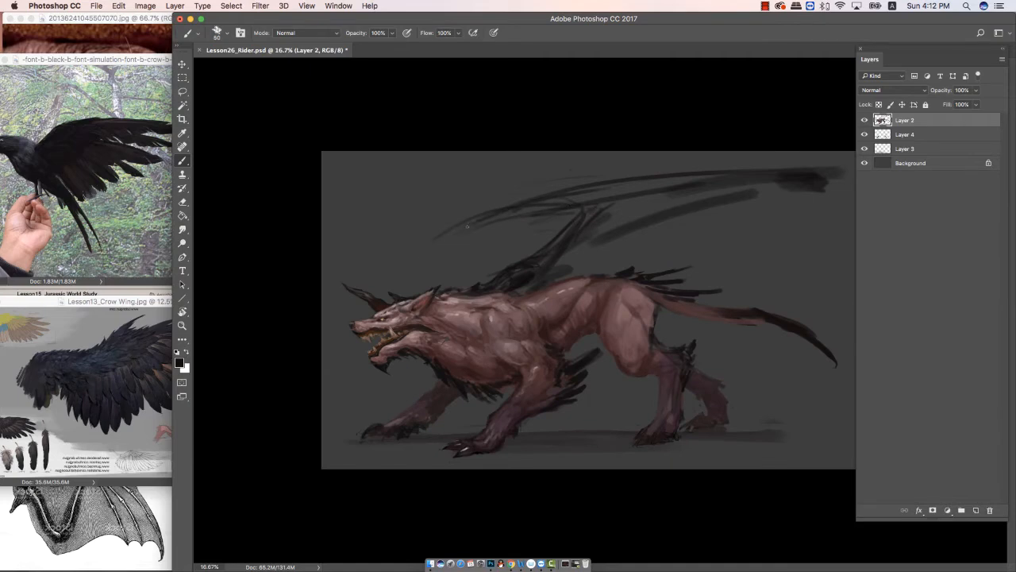
drag(480, 217, 388, 266)
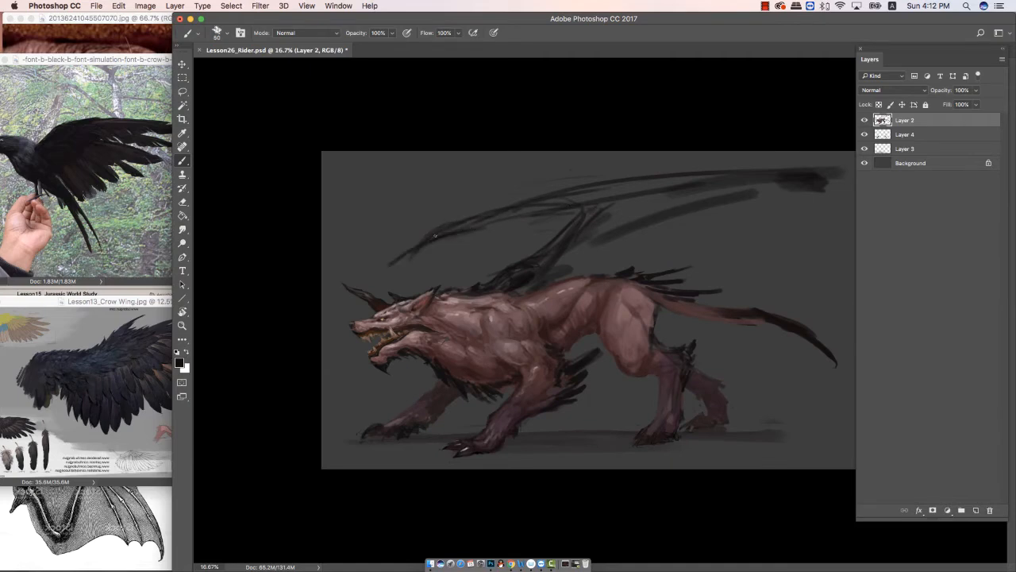
mouse_move(434, 235)
mouse_down()
mouse_move(399, 254)
mouse_move(593, 198)
mouse_move(850, 190)
mouse_up()
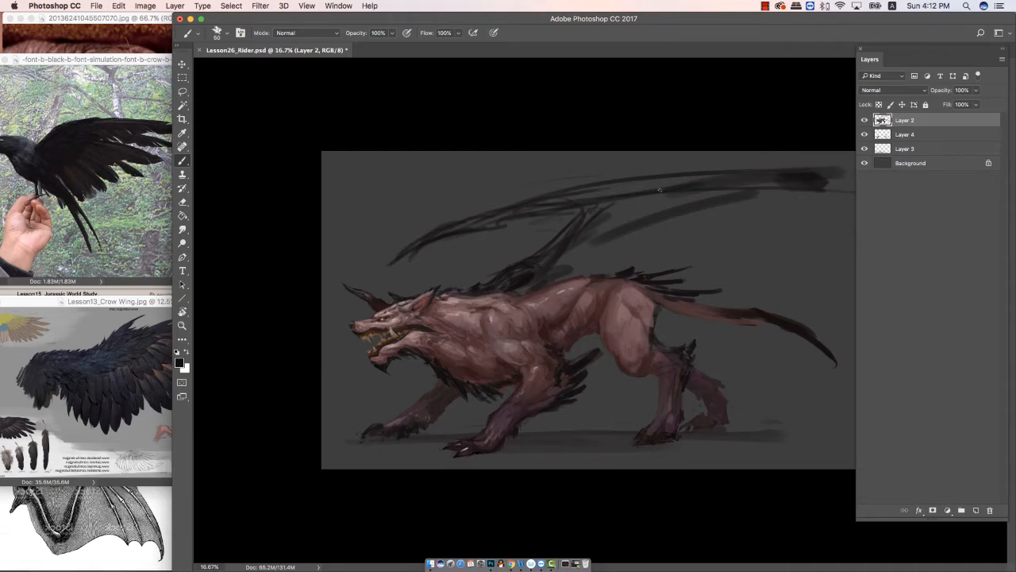
key(Tab)
drag(652, 182, 870, 194)
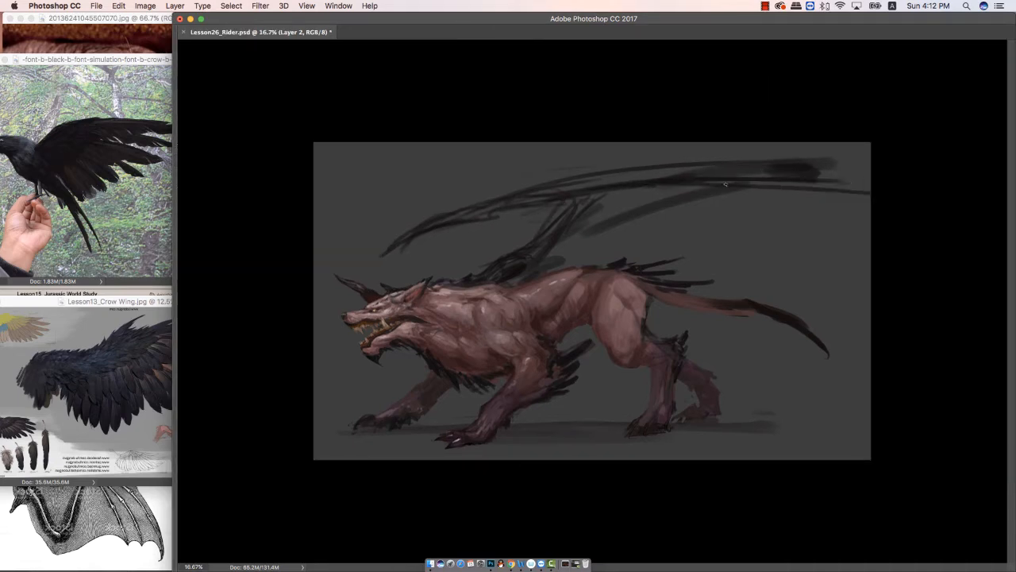
drag(736, 185, 870, 197)
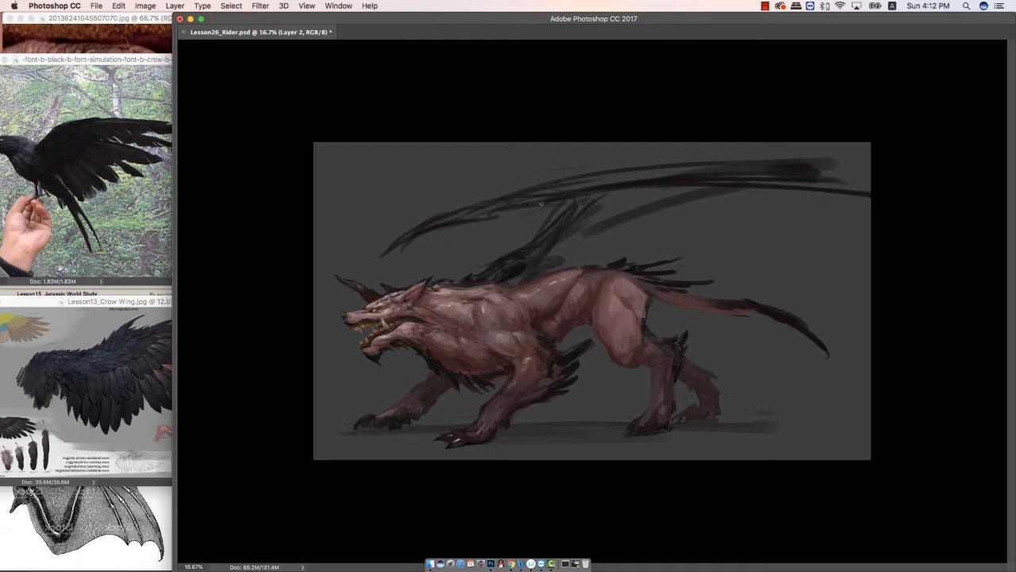
drag(643, 181, 813, 187)
Add long strokes along the wing's lower edge and erase thin gaps between them near the outer end.
drag(531, 204, 928, 219)
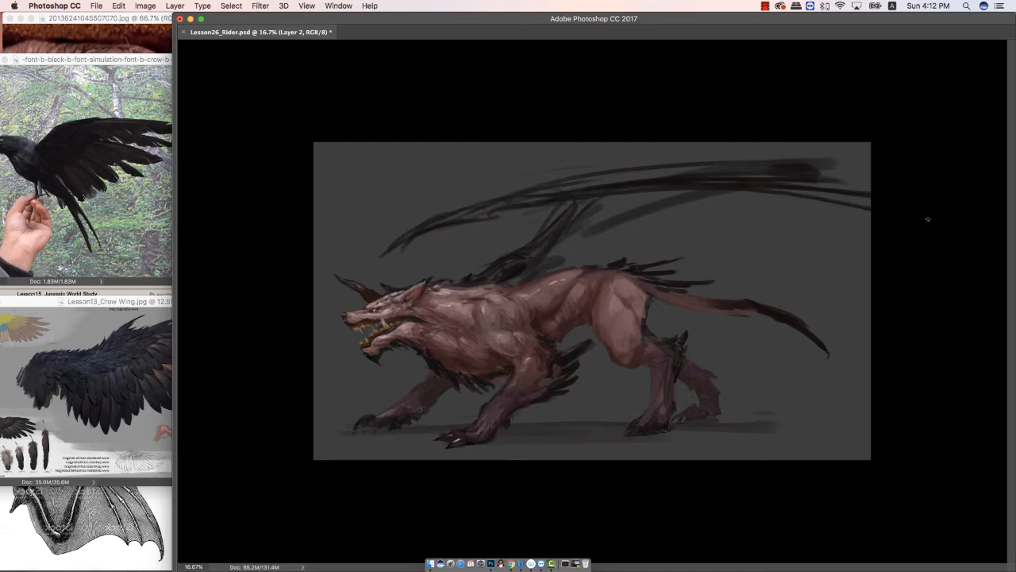
drag(546, 208, 871, 211)
key(e)
mouse_move(739, 188)
mouse_down()
mouse_move(828, 198)
mouse_move(818, 191)
mouse_up()
drag(798, 196, 869, 208)
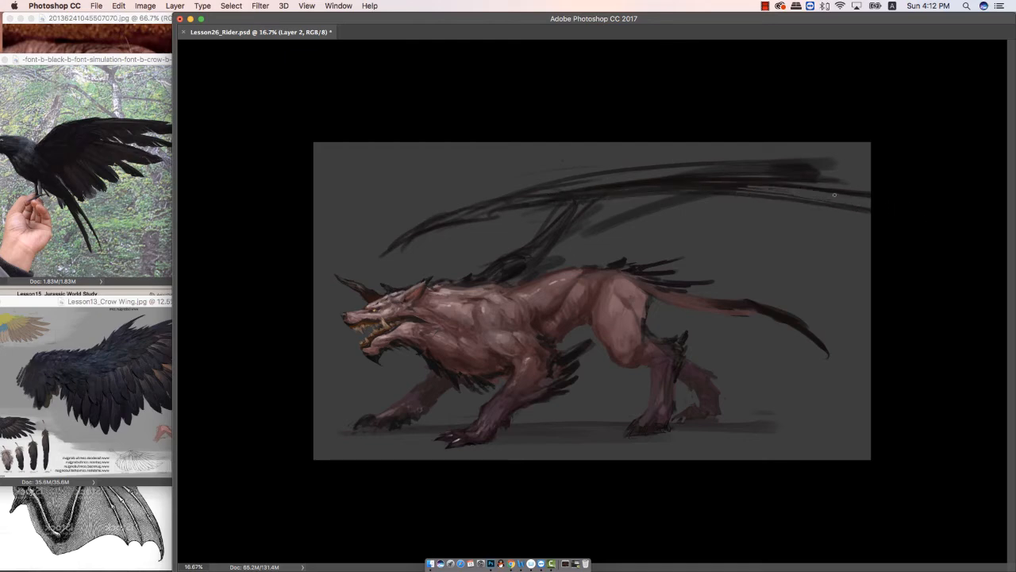
Consult the bat wing reference image, then sharpen the wing's front tip and fill its lower band with solid dark paint.
click(122, 527)
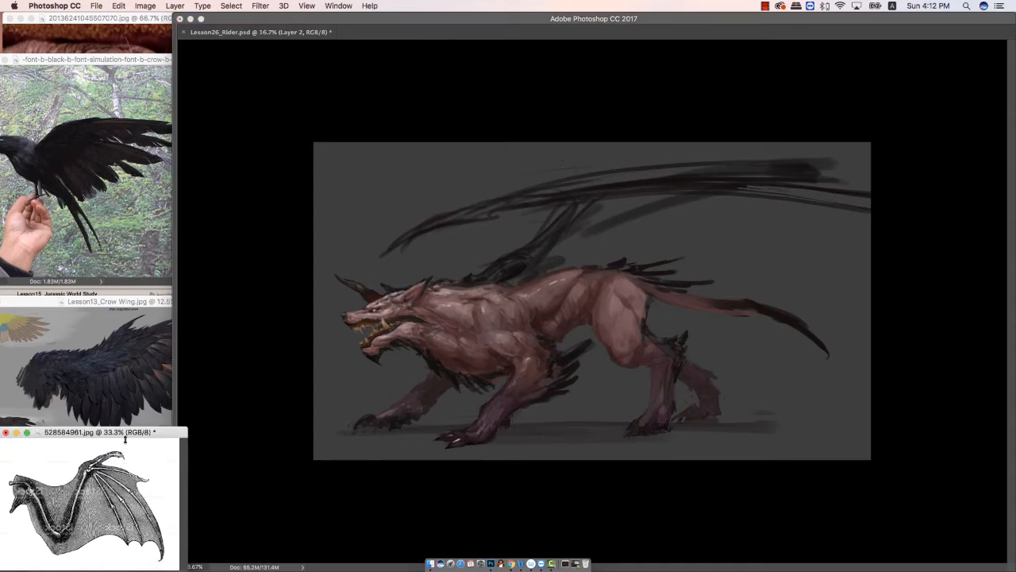
click(411, 248)
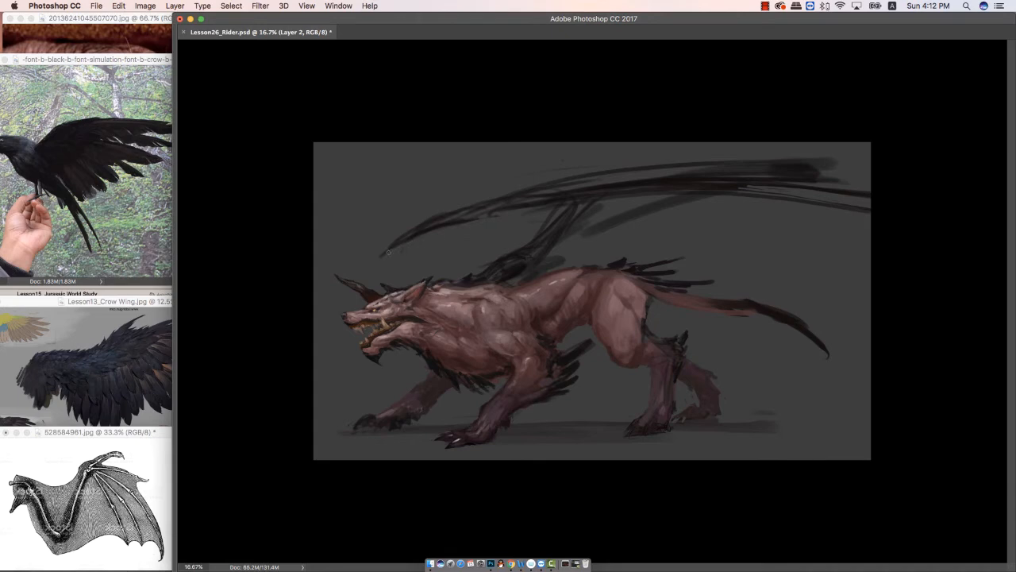
mouse_move(388, 250)
mouse_down()
mouse_move(455, 225)
mouse_move(438, 208)
mouse_move(385, 254)
mouse_move(461, 225)
mouse_move(460, 214)
mouse_move(397, 246)
mouse_move(486, 213)
mouse_up()
drag(379, 256, 456, 223)
drag(612, 200, 853, 206)
mouse_move(581, 208)
mouse_down()
mouse_move(894, 204)
mouse_move(859, 205)
mouse_move(873, 185)
mouse_up()
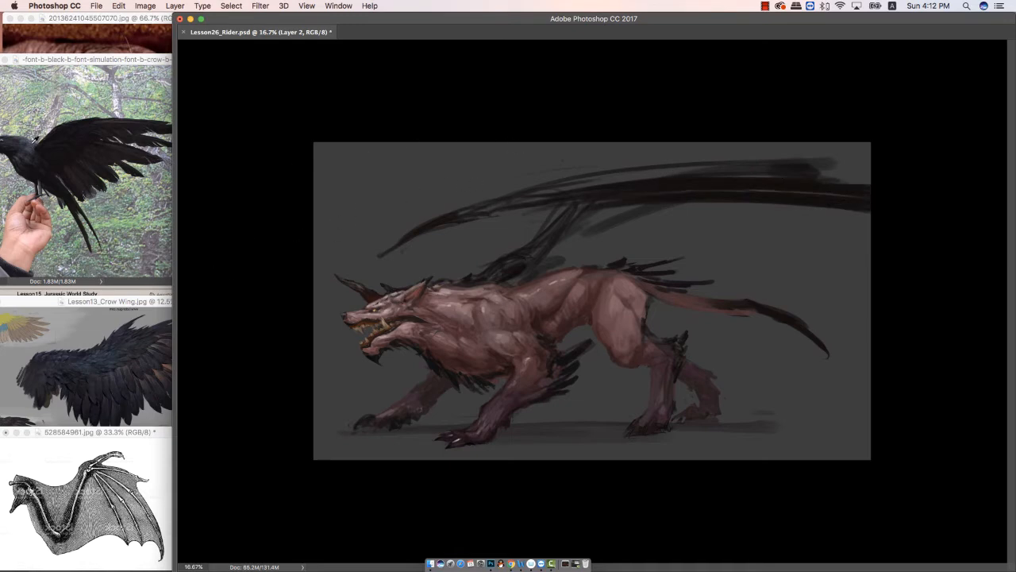
Paint the wing's upper edge toward the front tip in dark blue-grey, redoing the first stroke.
drag(524, 197, 820, 171)
key(super+z)
mouse_move(730, 170)
mouse_down()
mouse_move(570, 185)
mouse_move(903, 175)
mouse_move(579, 187)
mouse_up()
mouse_move(488, 197)
mouse_down()
mouse_move(770, 176)
mouse_move(429, 221)
mouse_up()
Set the foreground color to a near-black blue, #18181c, for painting the wing.
key(Tab)
click(180, 363)
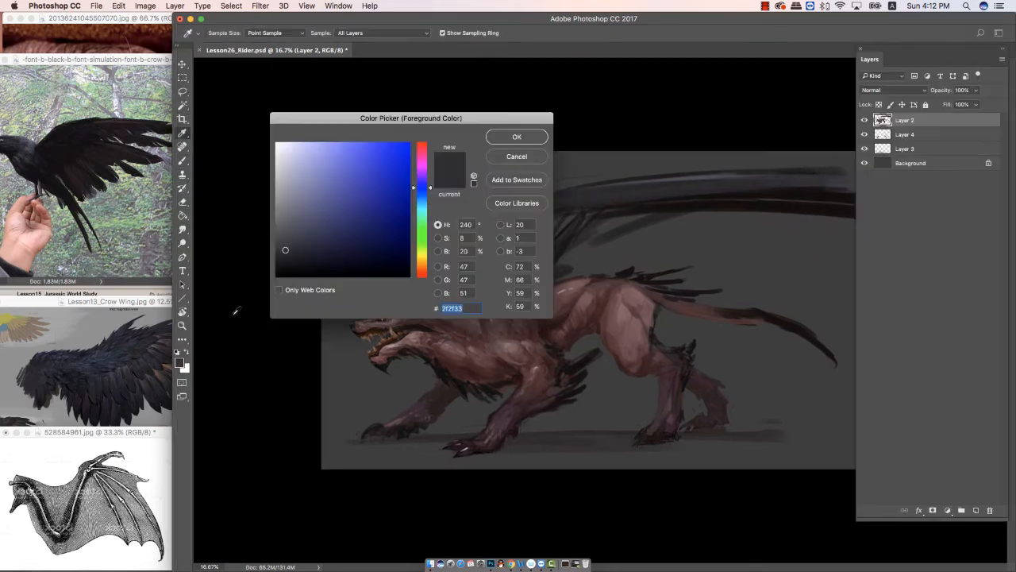
click(421, 184)
click(294, 261)
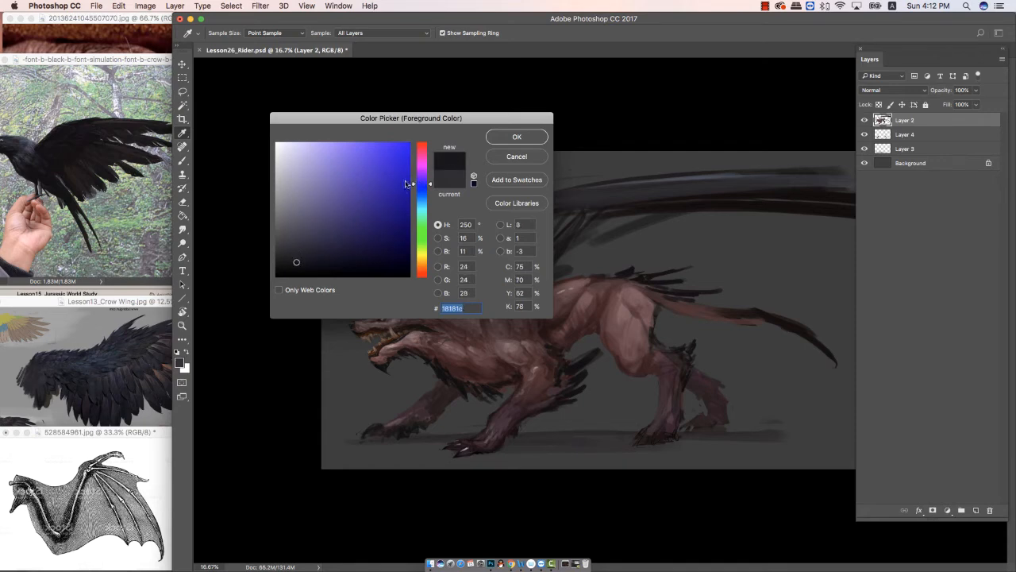
click(512, 136)
key(Tab)
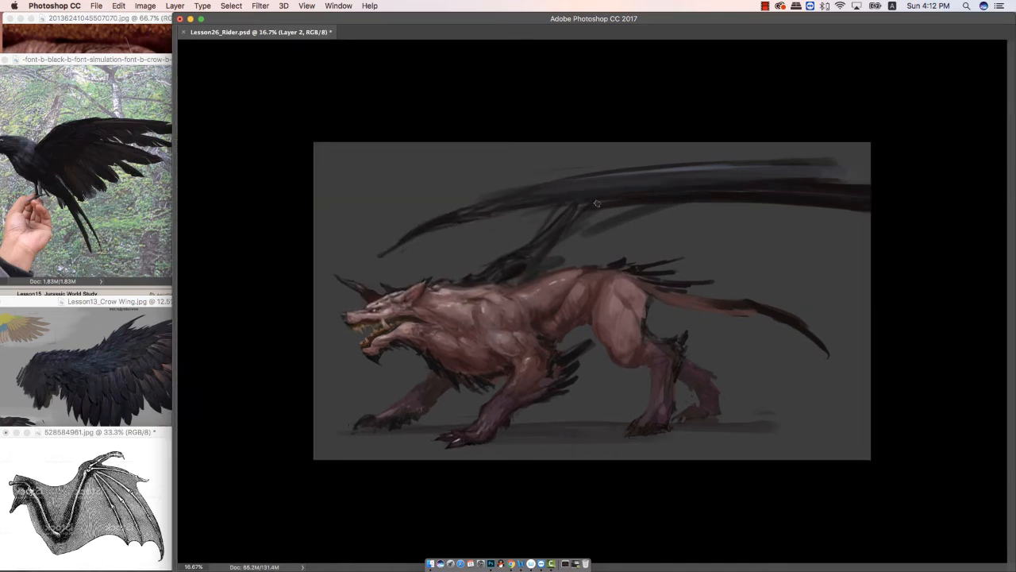
Paint long dark feather strokes sweeping outward from beneath the wing's middle, plus shorter ones near its arm.
mouse_move(589, 239)
mouse_down()
mouse_move(551, 253)
mouse_move(623, 232)
mouse_move(584, 225)
mouse_move(660, 213)
mouse_move(760, 236)
mouse_up()
mouse_move(671, 213)
mouse_down()
mouse_move(799, 248)
mouse_move(668, 228)
mouse_move(619, 199)
mouse_move(833, 215)
mouse_up()
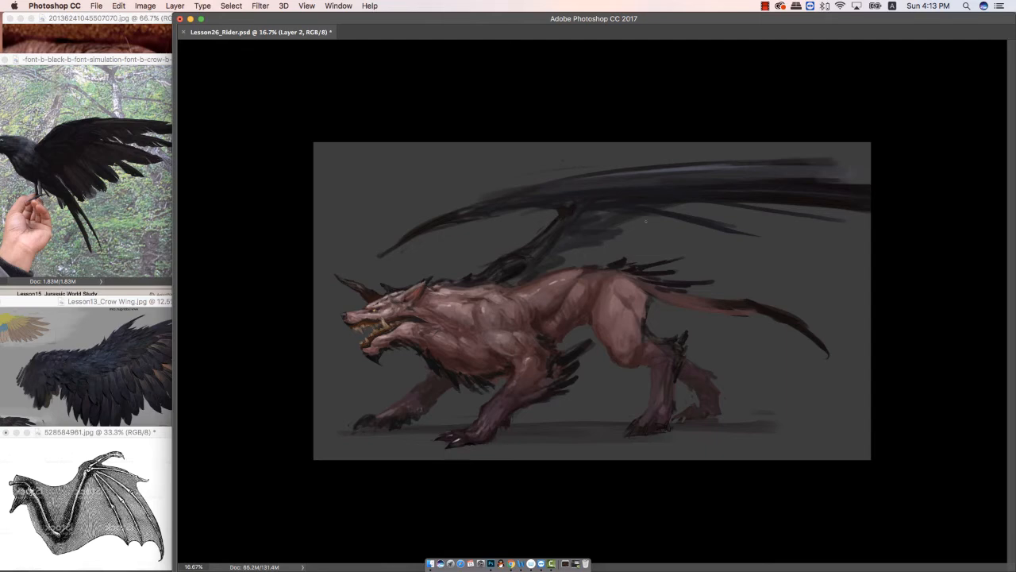
drag(644, 221, 774, 237)
drag(597, 234, 630, 241)
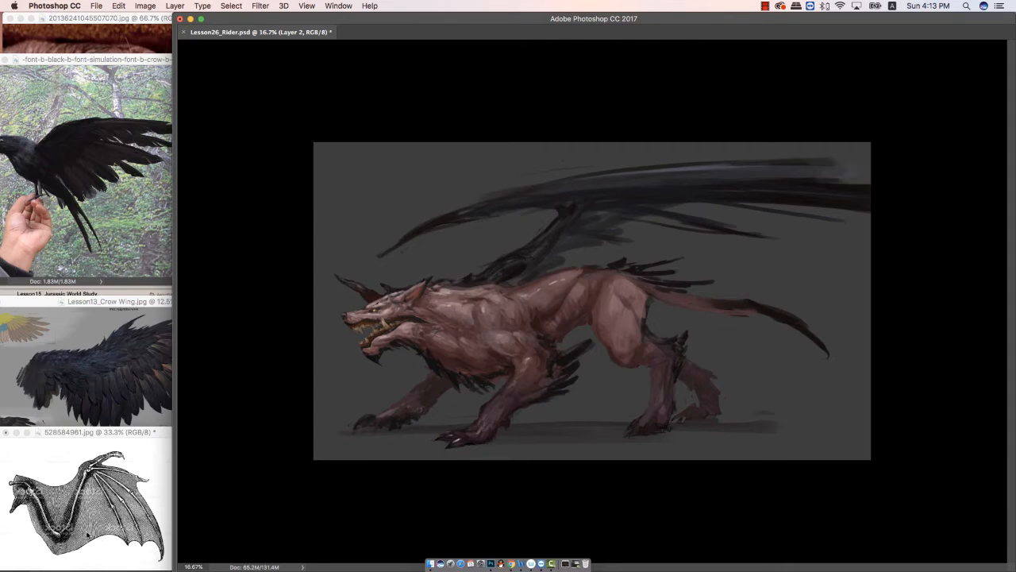
Consult the crow wing reference, then layer more dark feathers along the wing's underside, near its base and out to the canvas edge.
click(117, 397)
click(276, 259)
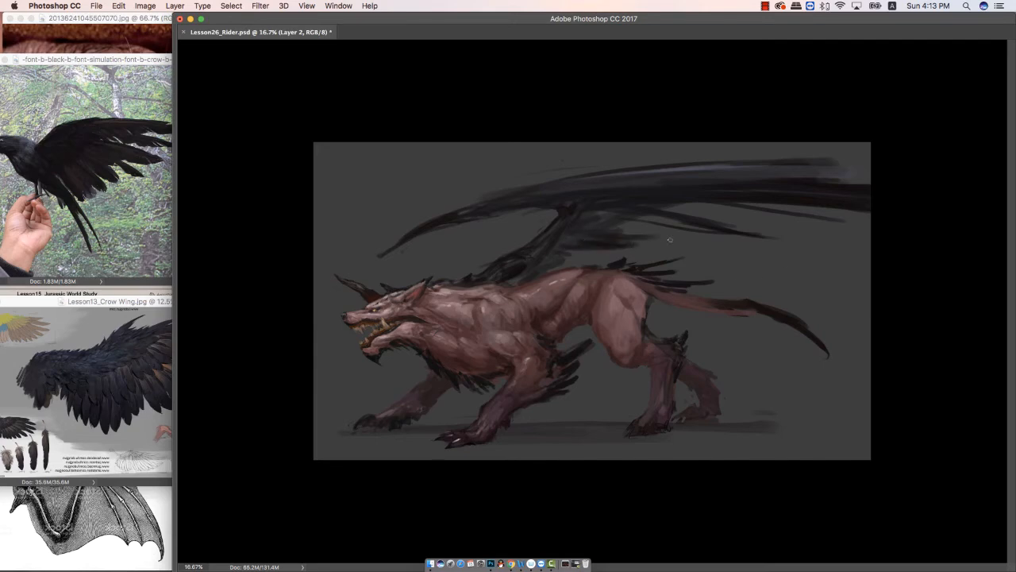
drag(605, 229, 638, 233)
drag(619, 223, 740, 236)
drag(665, 212, 788, 242)
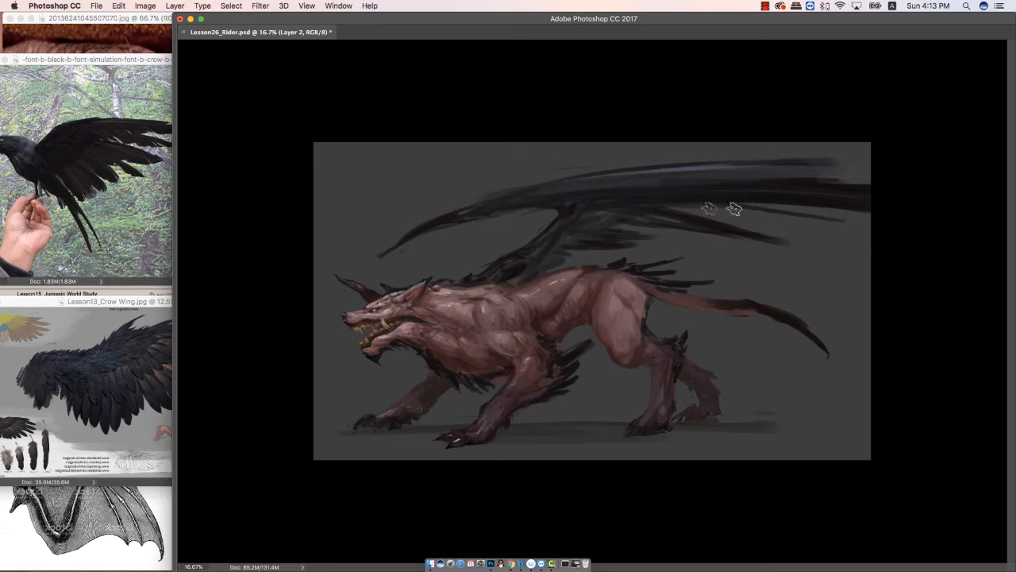
mouse_move(665, 201)
mouse_down()
mouse_move(821, 226)
mouse_move(867, 219)
mouse_up()
drag(590, 232, 657, 239)
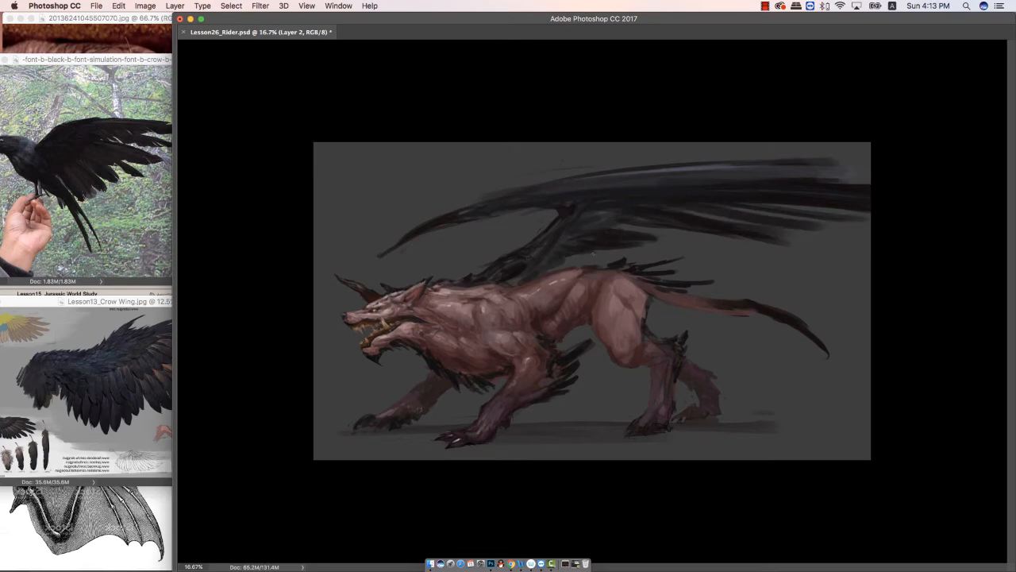
drag(562, 261, 600, 254)
drag(674, 183, 871, 172)
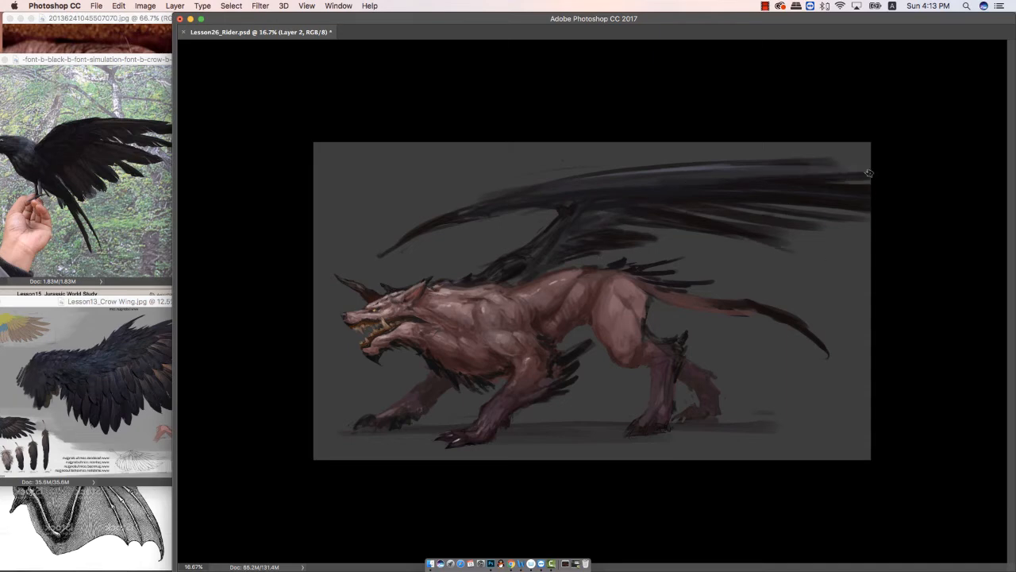
Erase wedge-shaped gaps between the outer feathers and trim the ragged tips along the wing's lower edge.
key(e)
drag(759, 243, 787, 248)
mouse_move(745, 235)
mouse_down()
mouse_move(823, 241)
mouse_move(823, 225)
mouse_up()
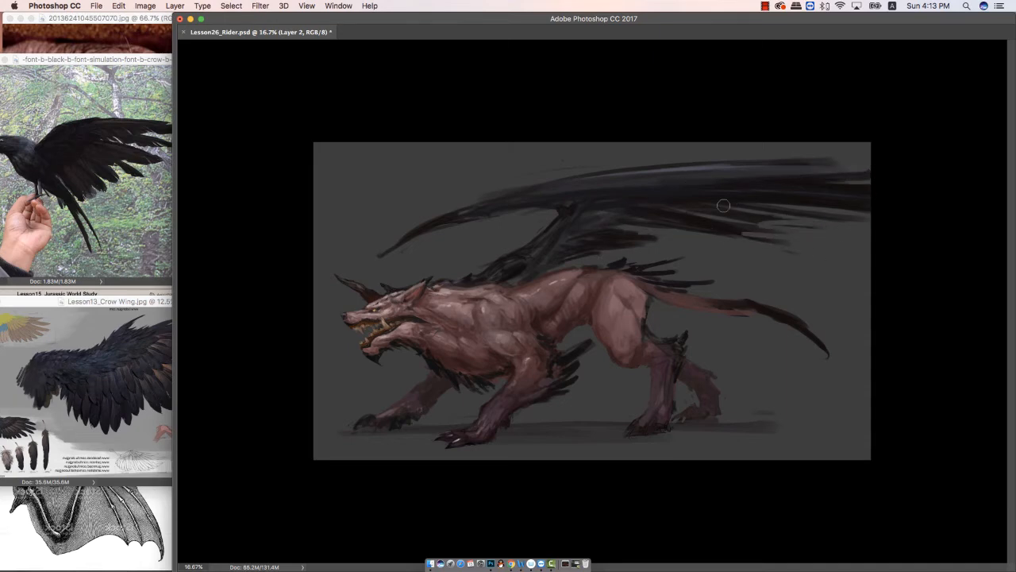
mouse_move(762, 203)
mouse_down()
mouse_move(945, 209)
mouse_move(920, 183)
mouse_up()
drag(729, 198, 874, 177)
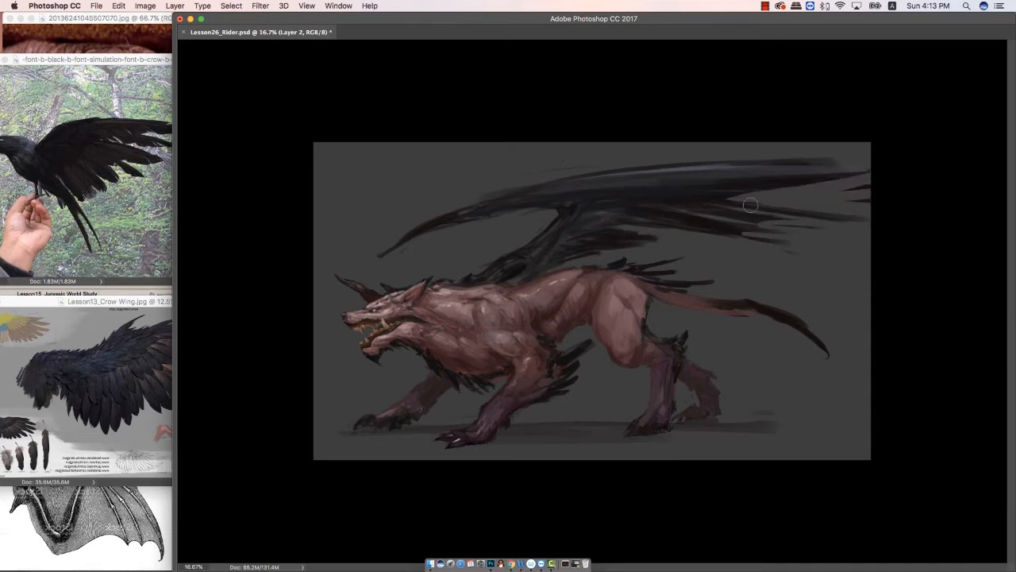
drag(721, 232, 821, 214)
drag(735, 220, 773, 219)
Sweep dark feathers up toward the canvas's upper corner, then erase along the wing's upper edge to slim its outline.
key(l)
key(b)
drag(681, 183, 870, 145)
drag(722, 182, 921, 141)
key(e)
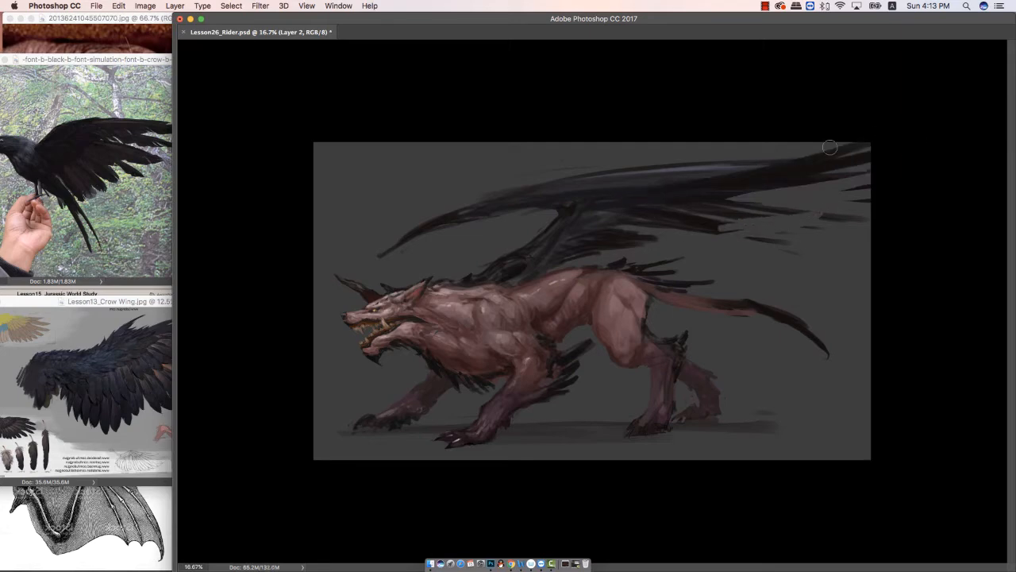
drag(831, 148, 675, 158)
drag(674, 158, 894, 138)
drag(837, 156, 675, 162)
key(super+alt+z)
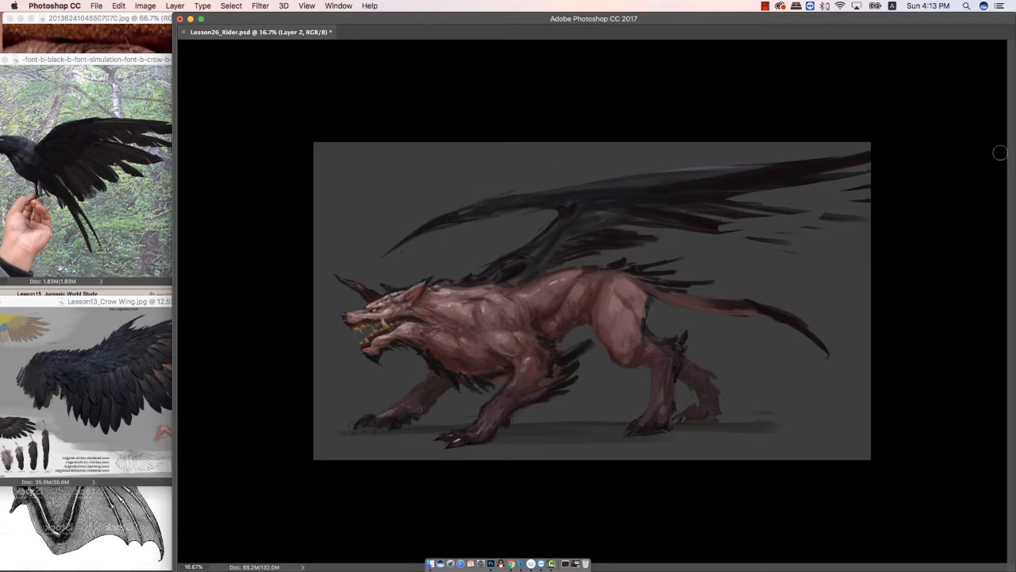
key(super+minus)
key(Tab)
key(super+t)
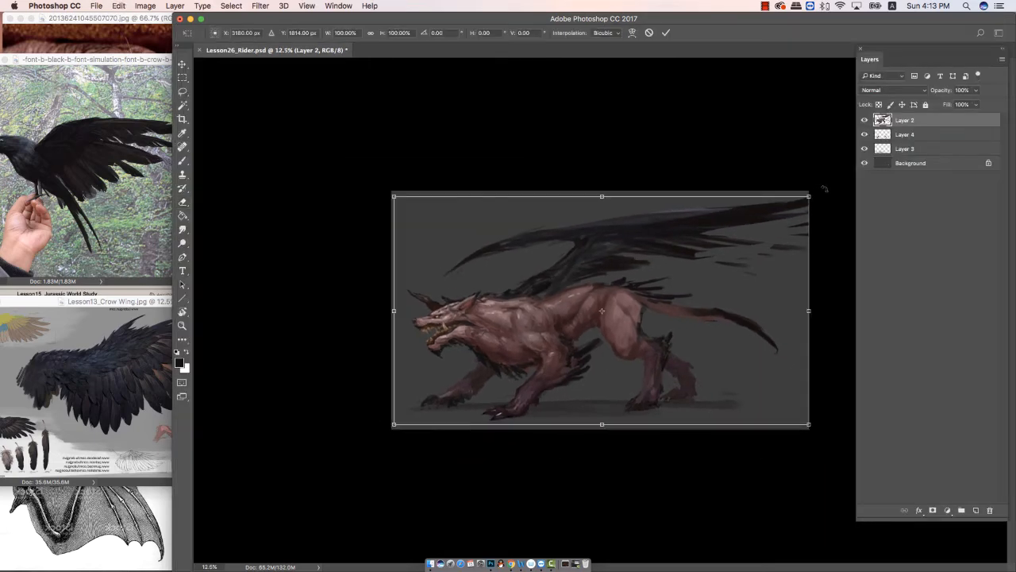
key(Return)
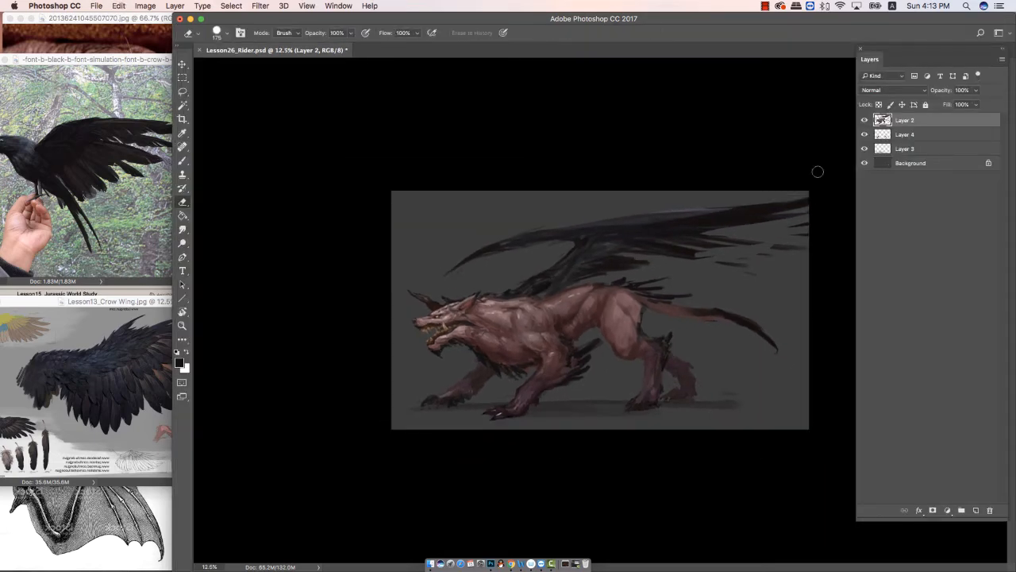
shift+click(919, 135)
key(super+t)
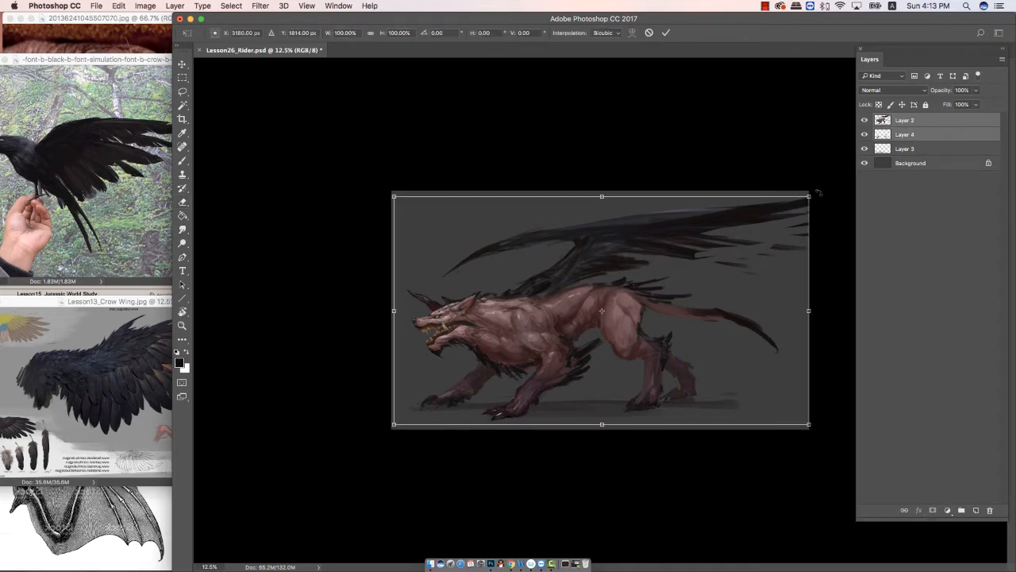
key(Return)
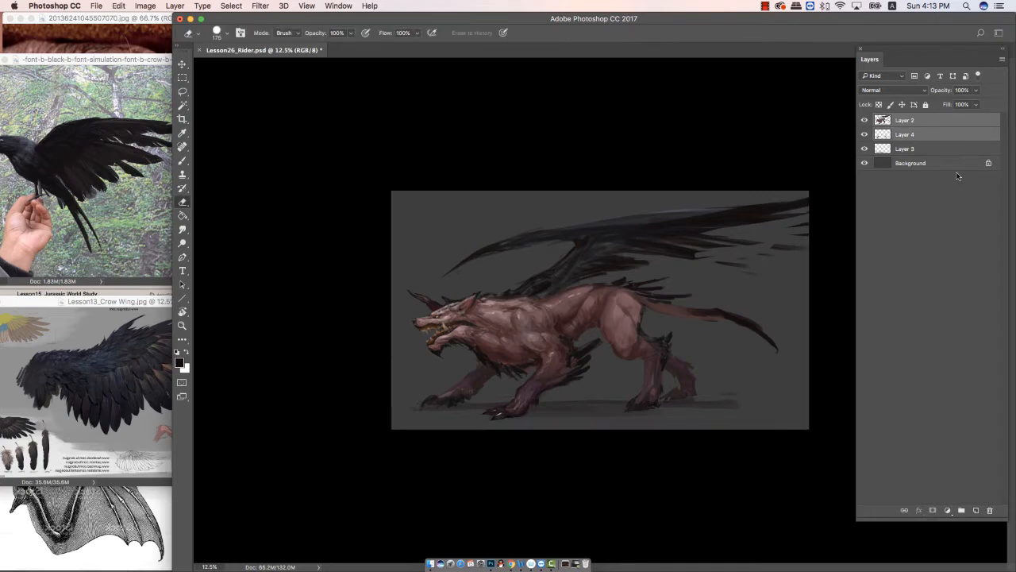
Group Layers 2, 4 and 3, duplicate the group, and hide the original Group 1.
shift+click(927, 150)
click(961, 509)
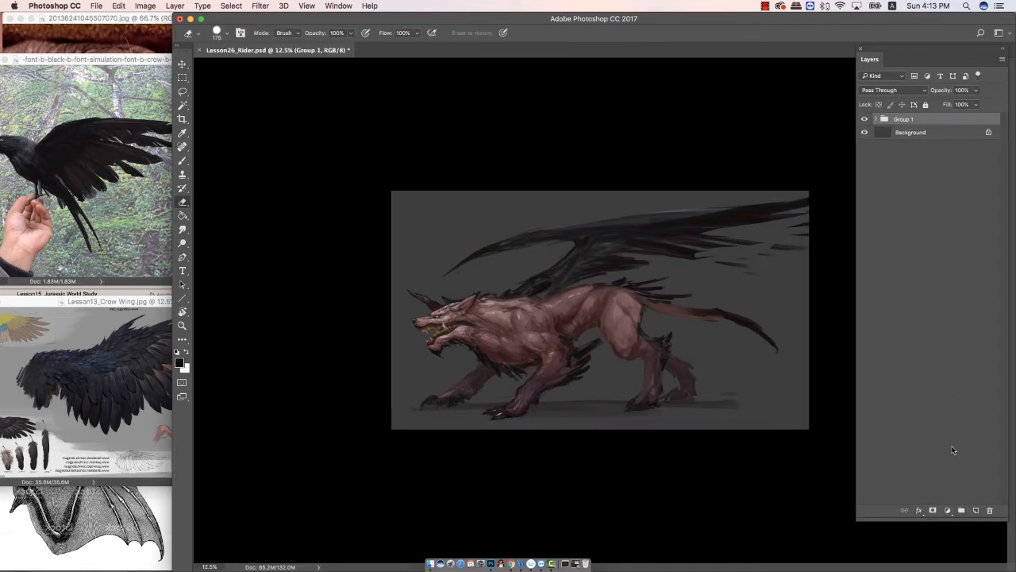
key(super+j)
click(865, 131)
Scale Layer 2 and Layer 4 in Group 1 copy down proportionally to 95.19%, keeping the creature at the lower front corner.
click(876, 120)
click(936, 132)
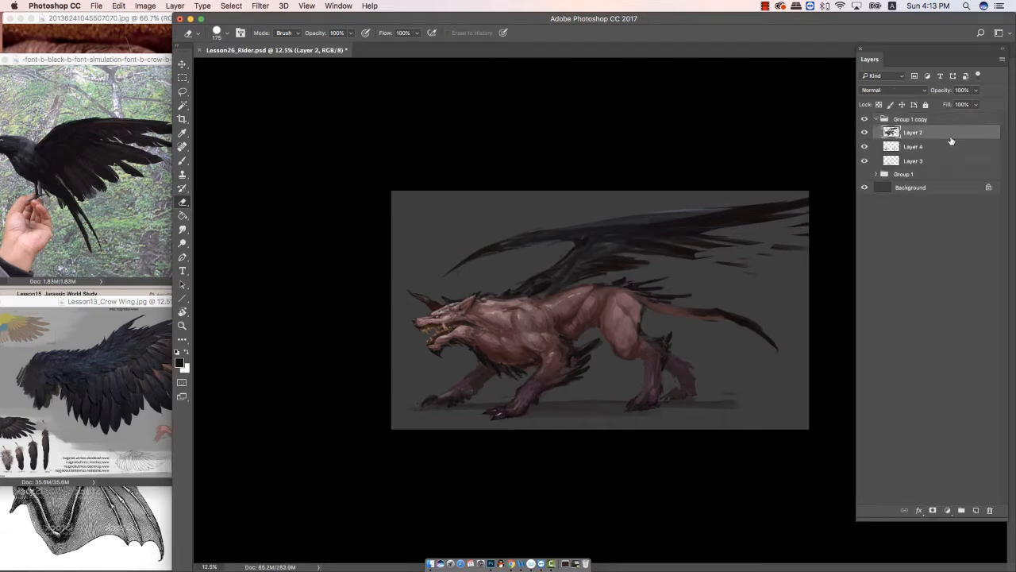
shift+click(939, 150)
key(super+t)
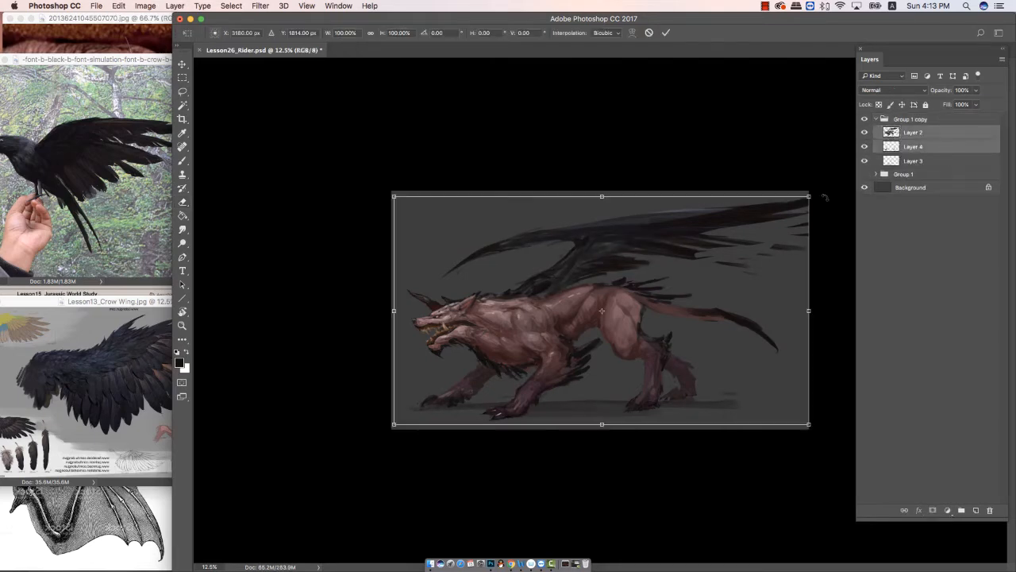
drag(809, 192, 783, 201)
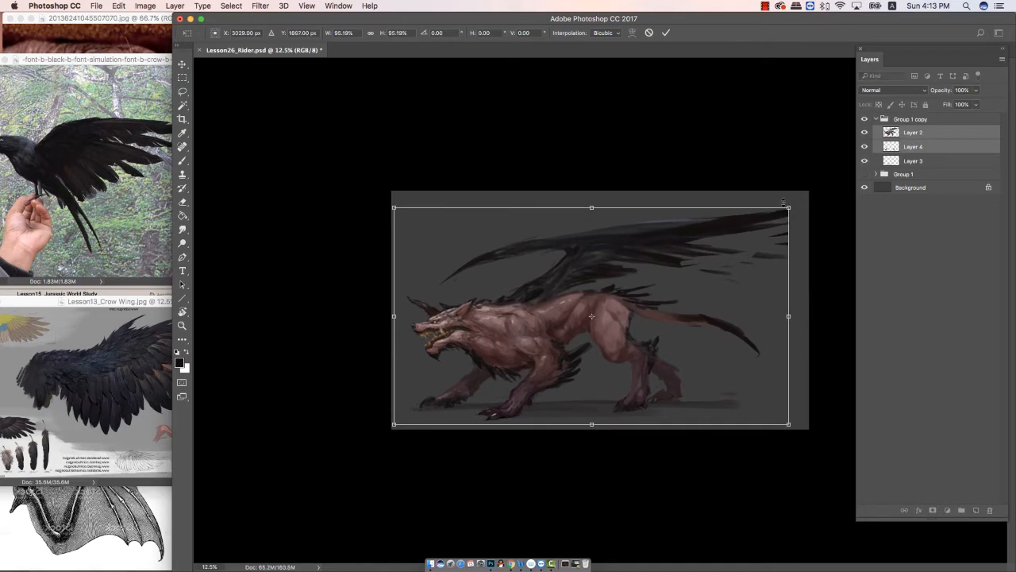
key(Return)
On Layer 2, extend the cut-off wing to the canvas edge with sampled dark paint and add feathers rising from its upper edge.
click(921, 131)
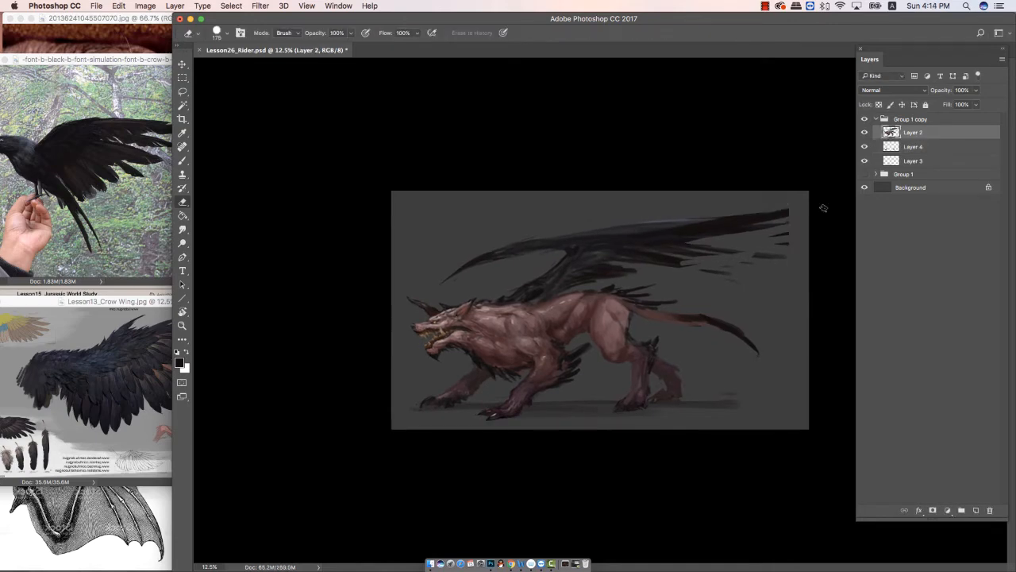
key(b)
alt+click(772, 219)
drag(693, 228, 826, 211)
key(bracketleft)
key(bracketleft)
key(bracketleft)
mouse_move(762, 218)
mouse_down()
mouse_move(820, 208)
mouse_move(799, 215)
mouse_up()
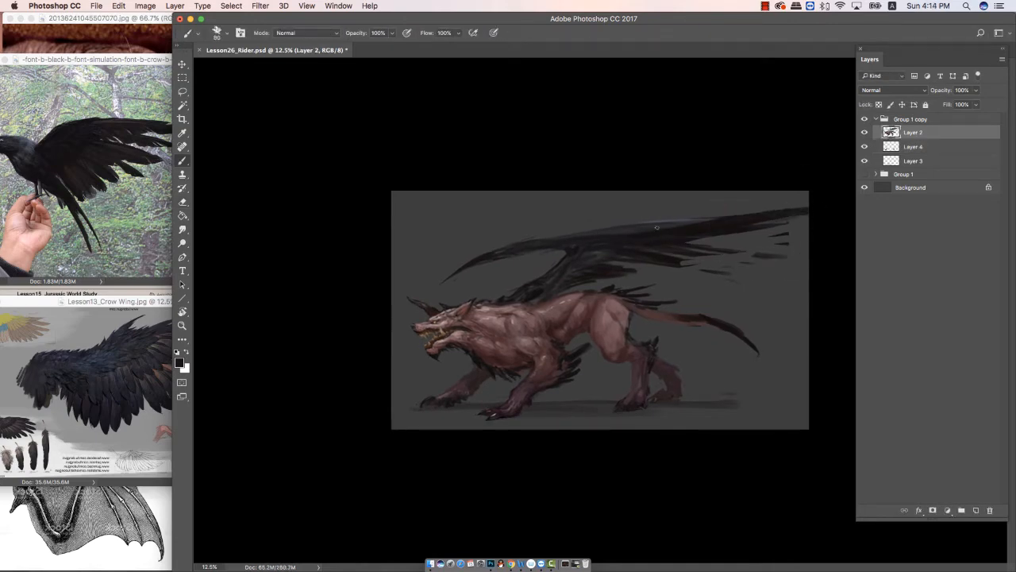
drag(656, 228, 765, 207)
drag(611, 236, 761, 194)
key(Tab)
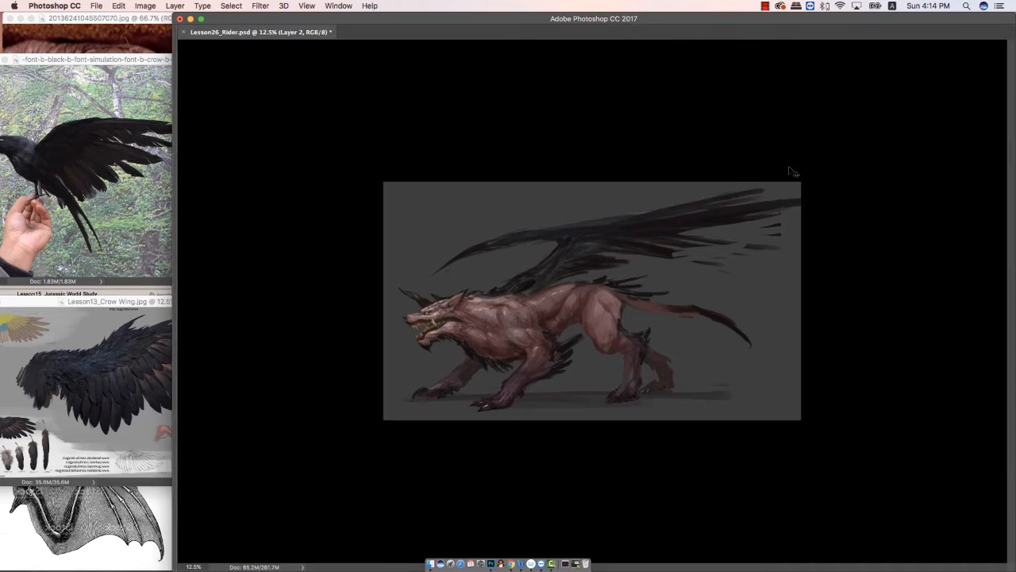
Paint thin, long feather strokes along the wing's upper edge toward the canvas's upper corner with a smaller brush.
key(super+plus)
key(bracketleft)
key(bracketleft)
key(bracketleft)
mouse_move(580, 201)
mouse_down()
mouse_move(758, 160)
mouse_move(830, 156)
mouse_up()
drag(638, 185, 761, 155)
Erase the gap between the outer feathers, trim the lower edge and remove the loose feather fragments beyond it.
key(e)
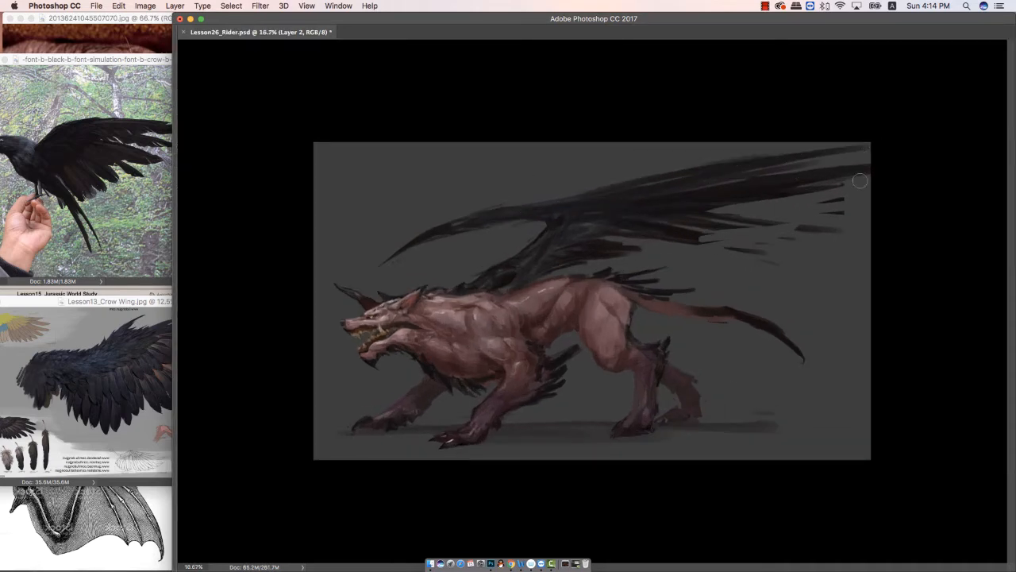
drag(781, 189, 869, 176)
drag(673, 244, 724, 239)
drag(830, 234, 734, 251)
key(b)
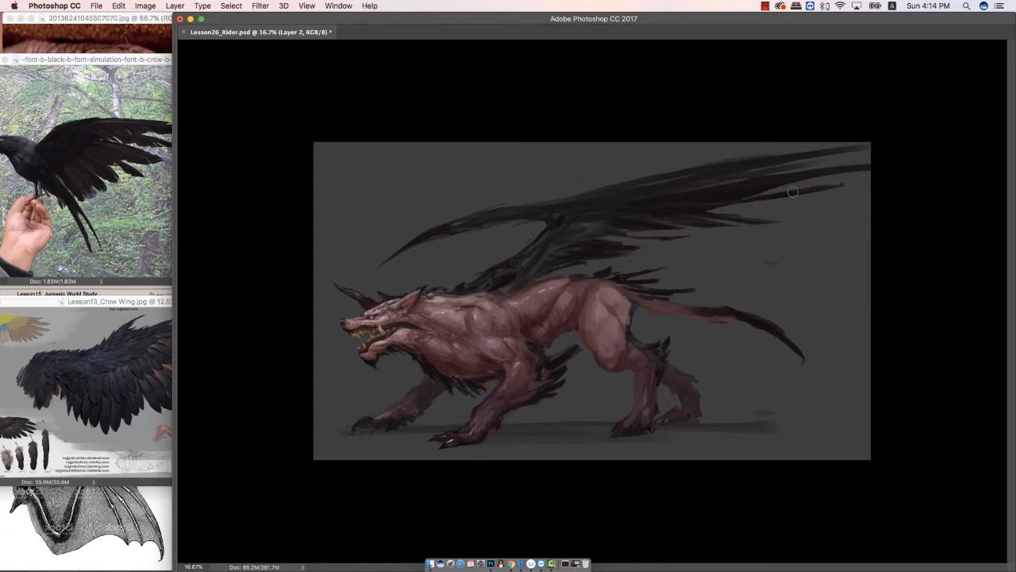
Paint dark outer feathers through to the canvas edge and darken the wing's upper band.
key(ctrl+minus)
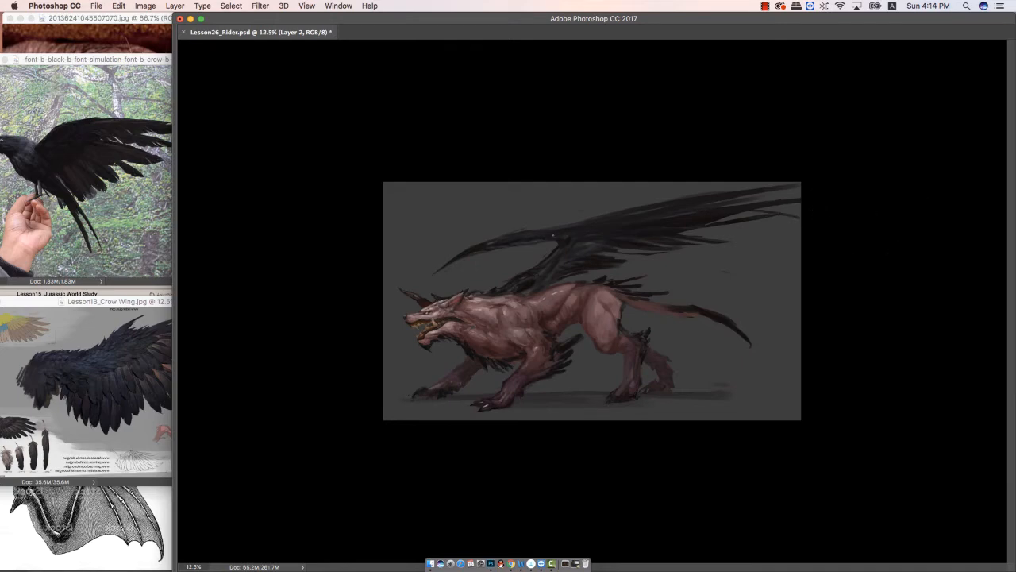
drag(682, 214, 802, 213)
drag(733, 211, 803, 220)
drag(608, 214, 782, 191)
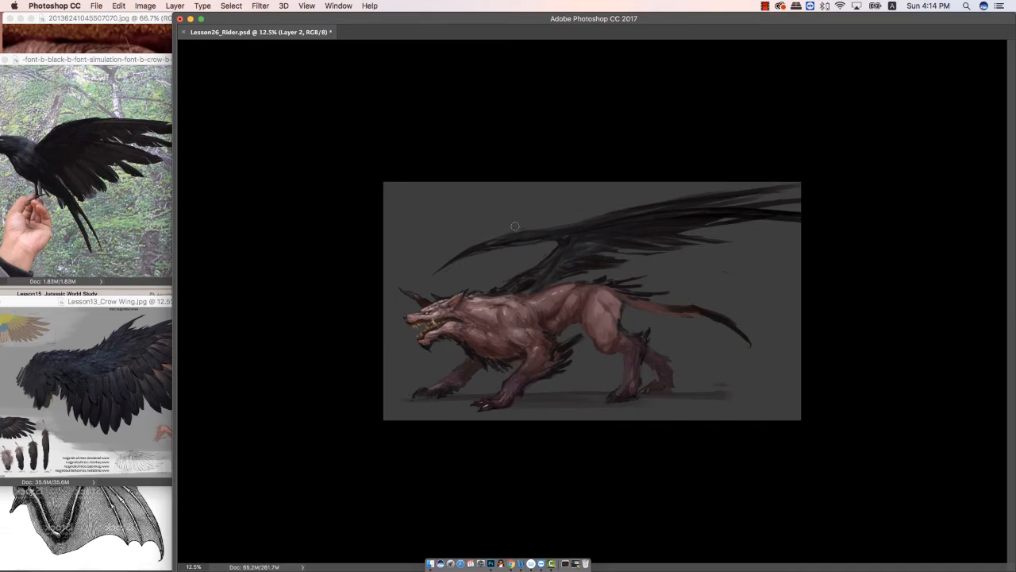
Erase the wing's long front tip to make it shorter.
drag(504, 231, 443, 264)
mouse_move(519, 230)
mouse_down()
mouse_move(435, 272)
mouse_move(497, 242)
mouse_up()
drag(481, 250, 461, 264)
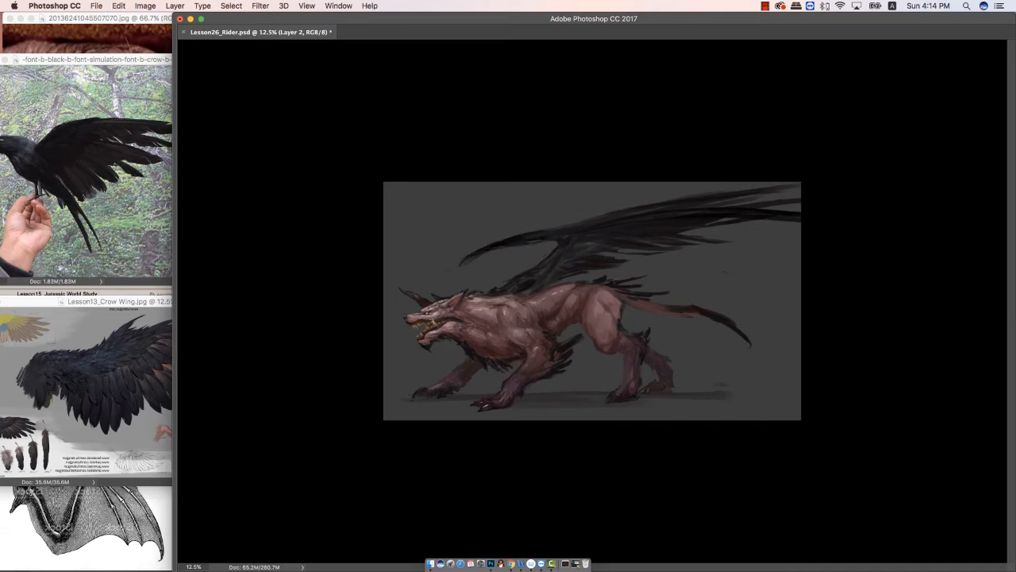
Add dark feather strokes along the wing's upper edge and fill its lower outer feathers out to the canvas edge.
mouse_move(550, 236)
mouse_down()
mouse_move(454, 270)
mouse_move(594, 217)
mouse_up()
mouse_move(651, 204)
mouse_down()
mouse_move(724, 183)
mouse_move(786, 184)
mouse_up()
mouse_move(610, 249)
mouse_down()
mouse_move(693, 248)
mouse_move(800, 225)
mouse_up()
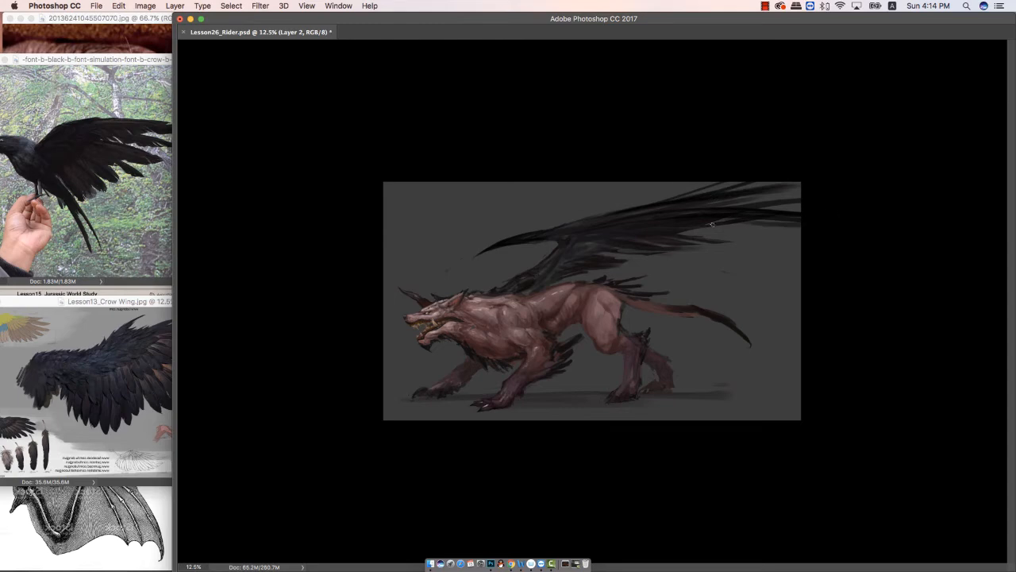
drag(705, 218, 800, 225)
Reshape the wing's front tip into a small hook and try extra feathers along the lower edge, undoing the last stroke.
drag(498, 247, 535, 244)
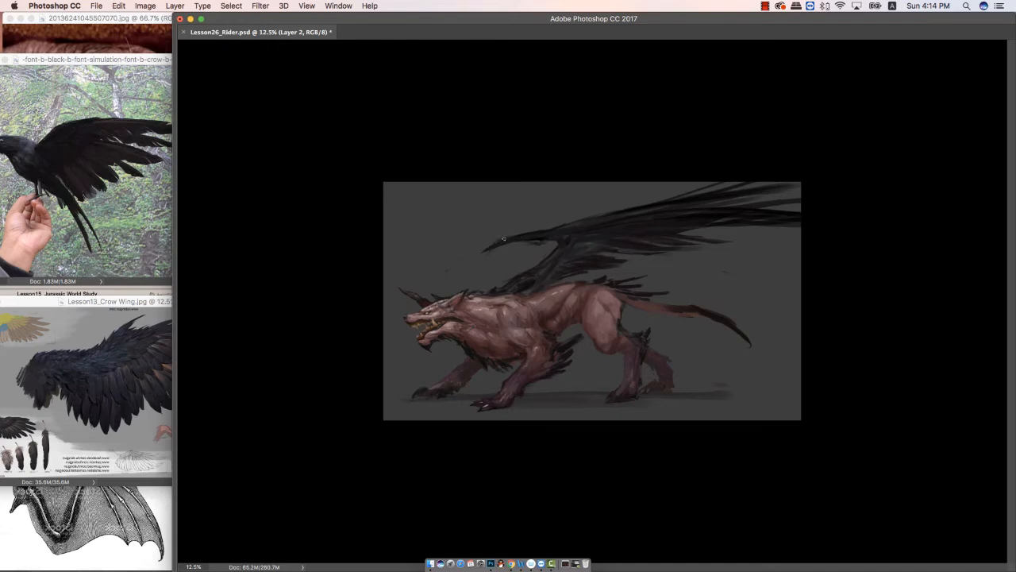
drag(488, 255, 509, 246)
mouse_move(681, 237)
mouse_down()
mouse_move(755, 245)
mouse_move(723, 256)
mouse_up()
drag(668, 258, 709, 269)
key(super+z)
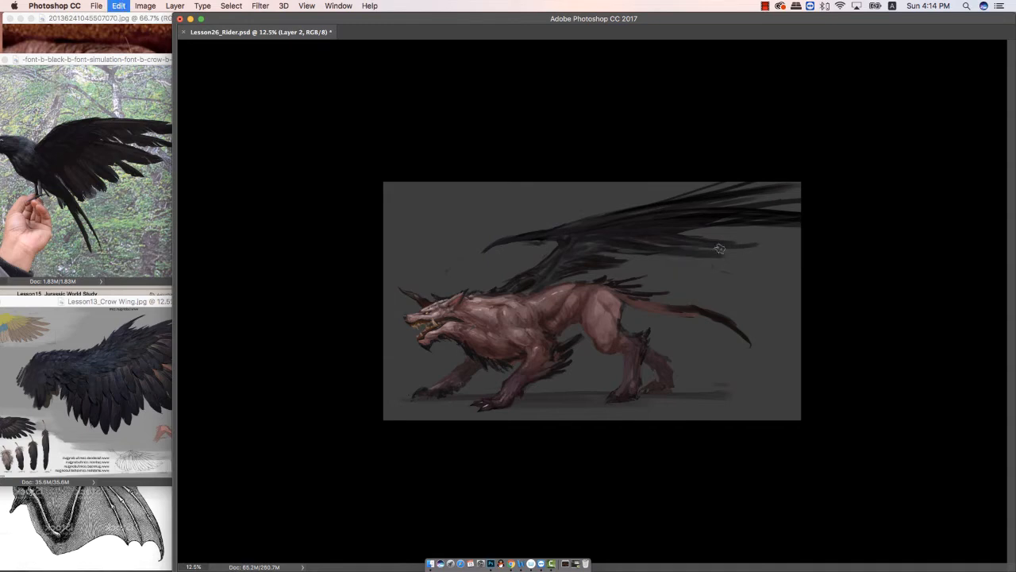
Add a new empty layer directly above Layer 4, underneath the creature's painted layer.
key(Tab)
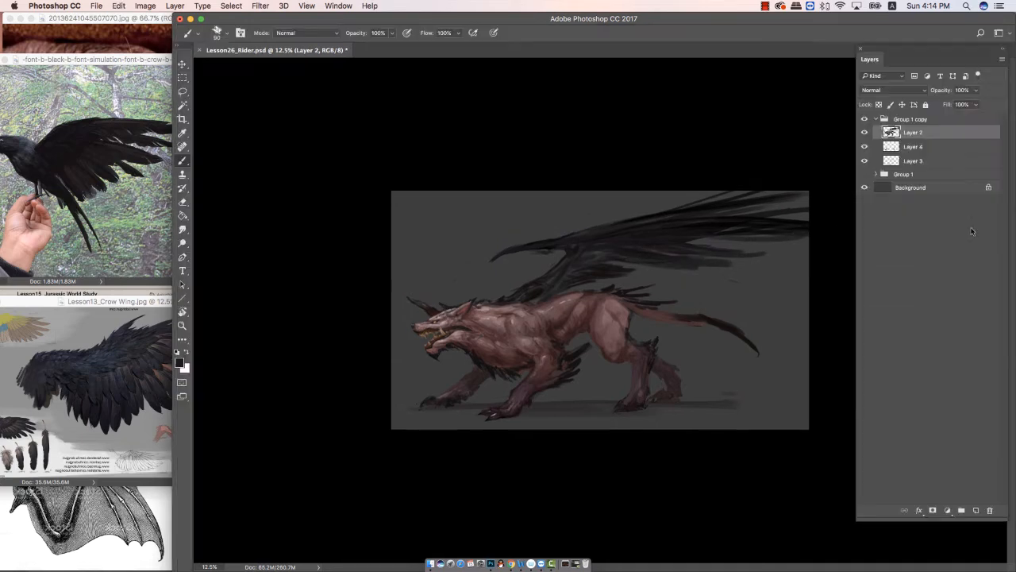
click(941, 149)
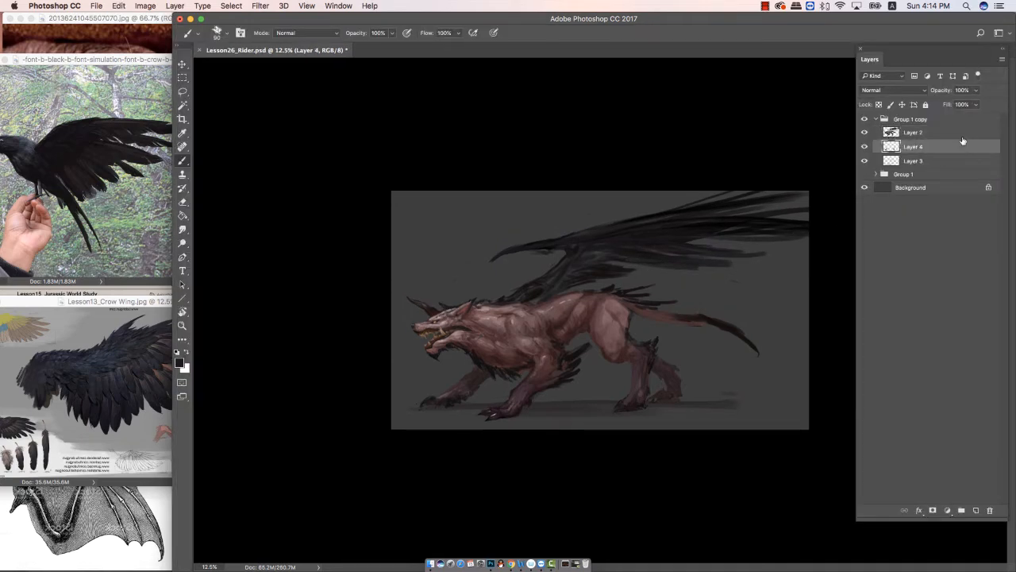
key(Return)
key(Return)
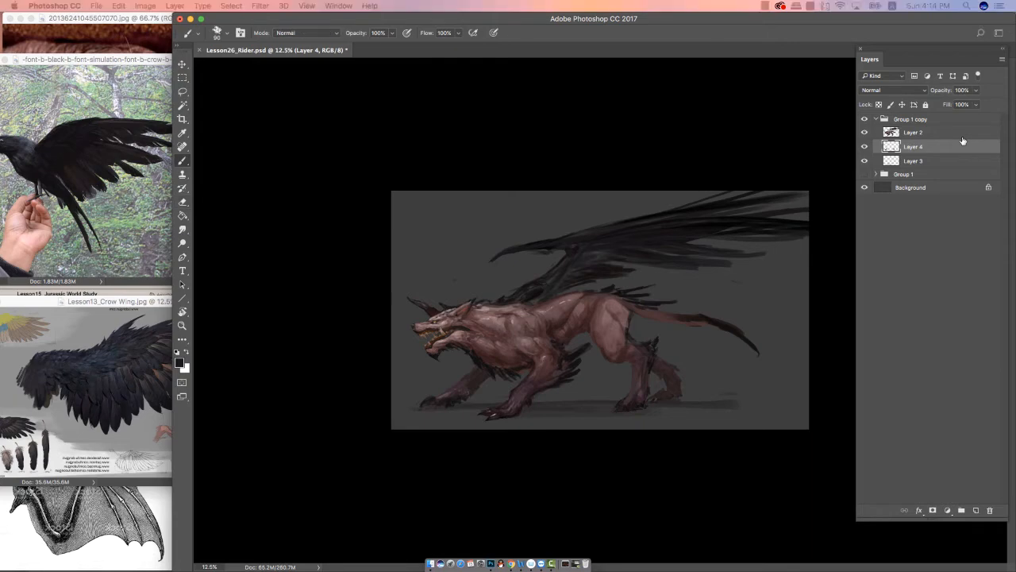
key(super+shift+alt+n)
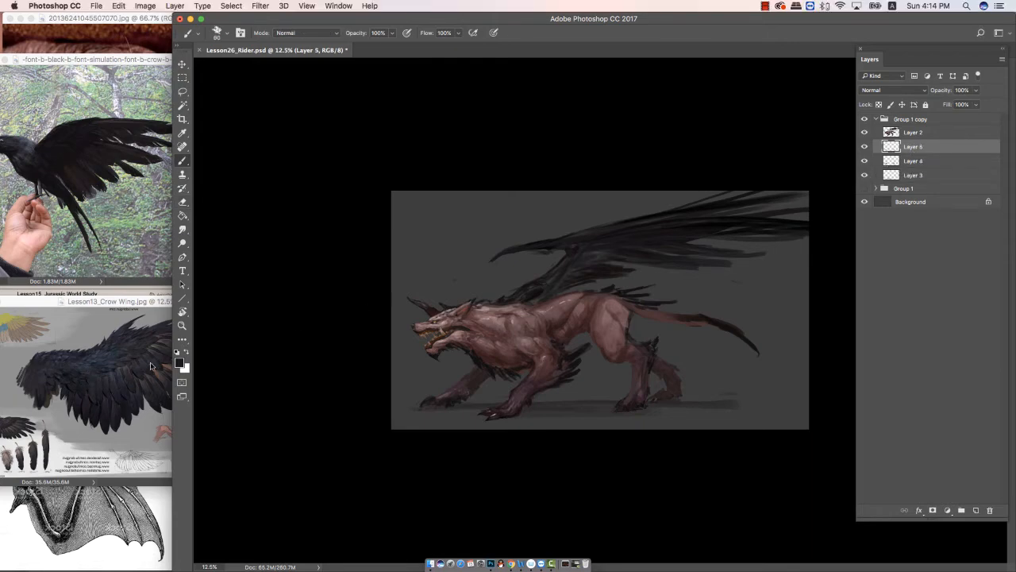
Set the foreground colour to the very dark violet-grey #232124.
click(181, 361)
drag(290, 256, 286, 243)
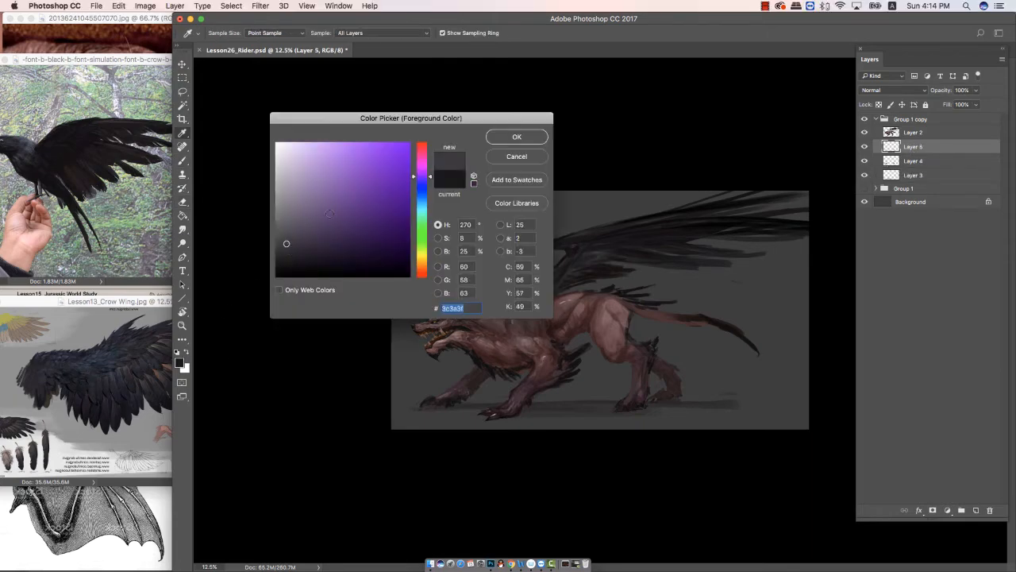
click(534, 136)
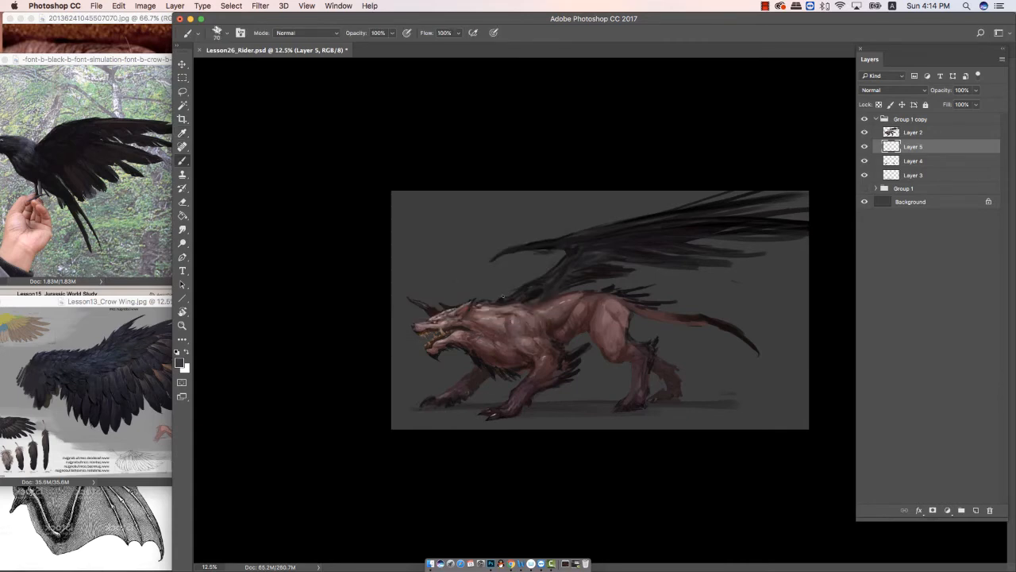
click(179, 362)
click(291, 252)
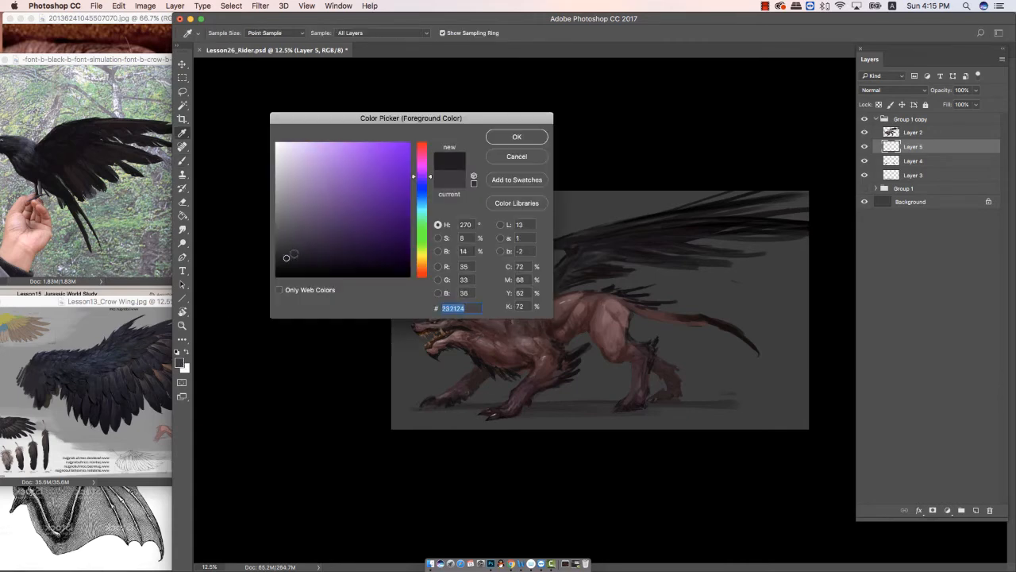
click(531, 145)
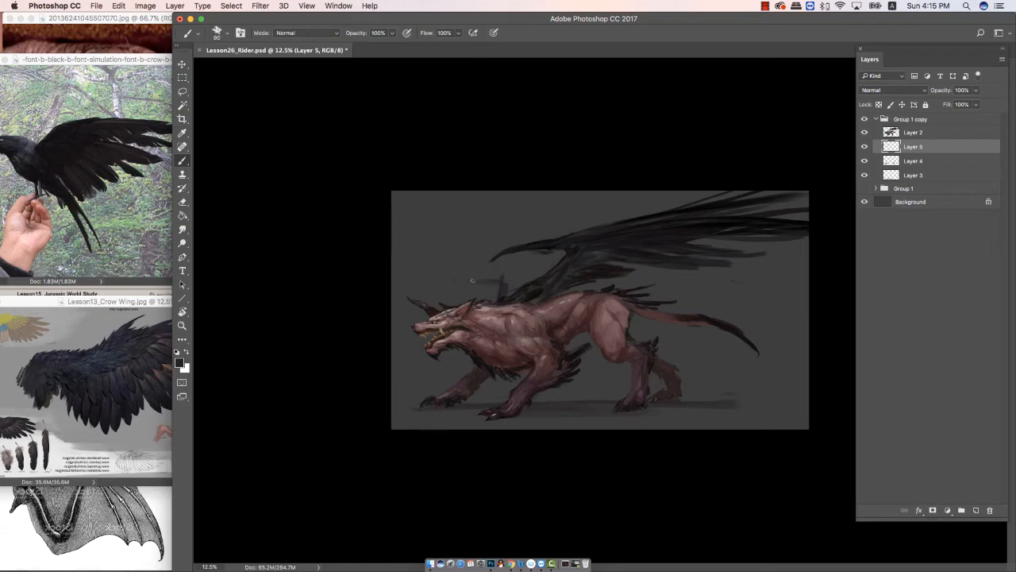
Block in the far wing on Layer 5, with a front tip above the head and broad trailing feathers reaching the canvas edge.
mouse_move(472, 281)
mouse_down()
mouse_move(519, 279)
mouse_move(439, 284)
mouse_up()
drag(555, 263, 489, 267)
key(bracketright)
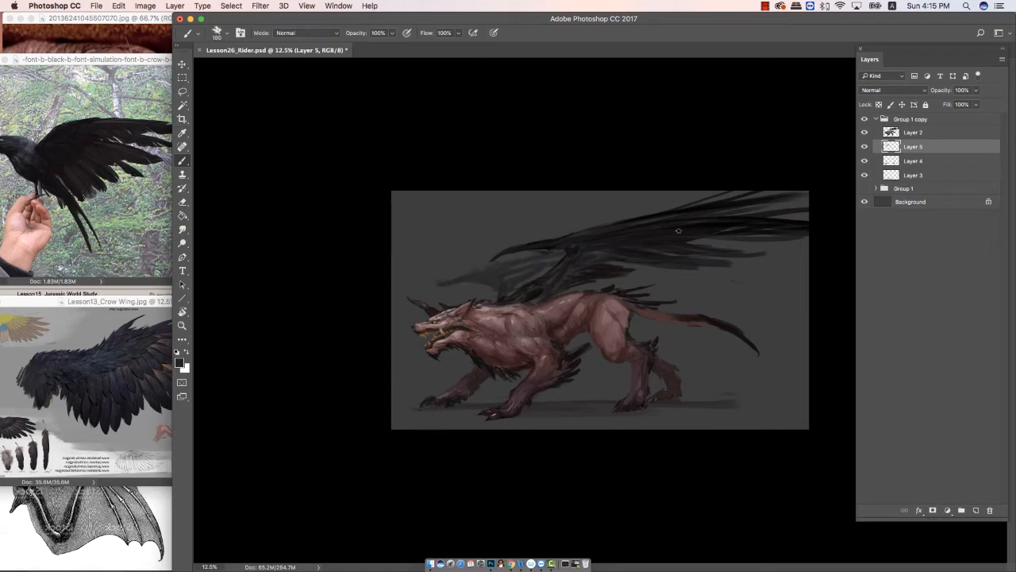
drag(666, 259, 818, 265)
key(bracketright)
drag(713, 254, 808, 257)
drag(546, 270, 515, 293)
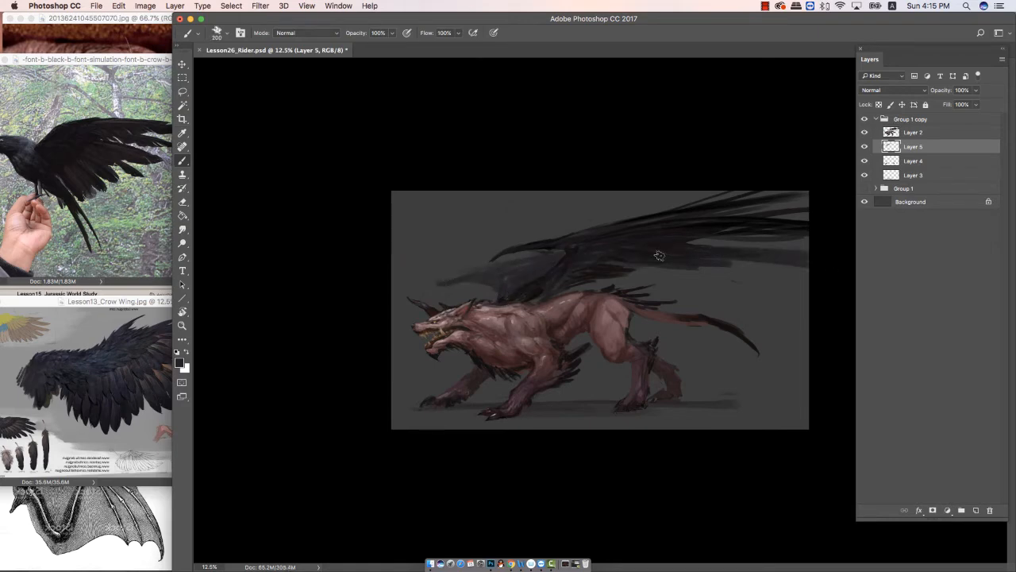
mouse_move(591, 279)
mouse_down()
mouse_move(796, 276)
mouse_move(747, 252)
mouse_up()
Erase around the far wing's trailing feathers with an enlarged eraser to narrow their outer ends.
key(e)
drag(809, 253, 714, 246)
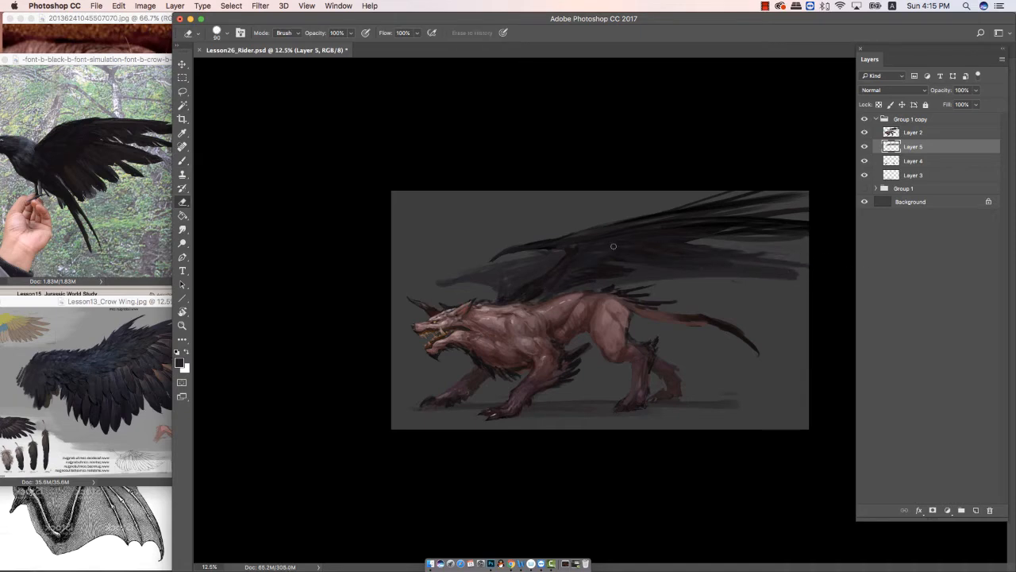
key(bracketright)
key(bracketright)
key(bracketright)
key(bracketright)
key(bracketright)
key(bracketright)
key(bracketright)
mouse_move(794, 284)
mouse_down()
mouse_move(615, 282)
mouse_move(841, 276)
mouse_up()
Refine the far wing's front tip above the head by alternately painting and erasing its edge.
key(b)
mouse_move(463, 275)
mouse_down()
mouse_move(443, 290)
mouse_move(488, 281)
mouse_move(435, 287)
mouse_up()
key(e)
key(bracketright)
key(bracketleft)
key(b)
key(bracketleft)
key(e)
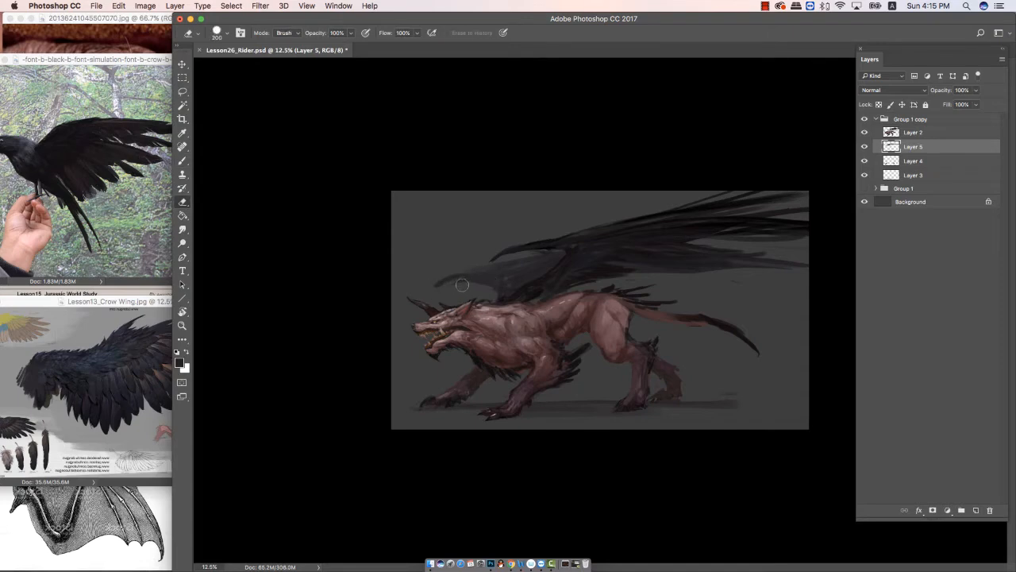
key(b)
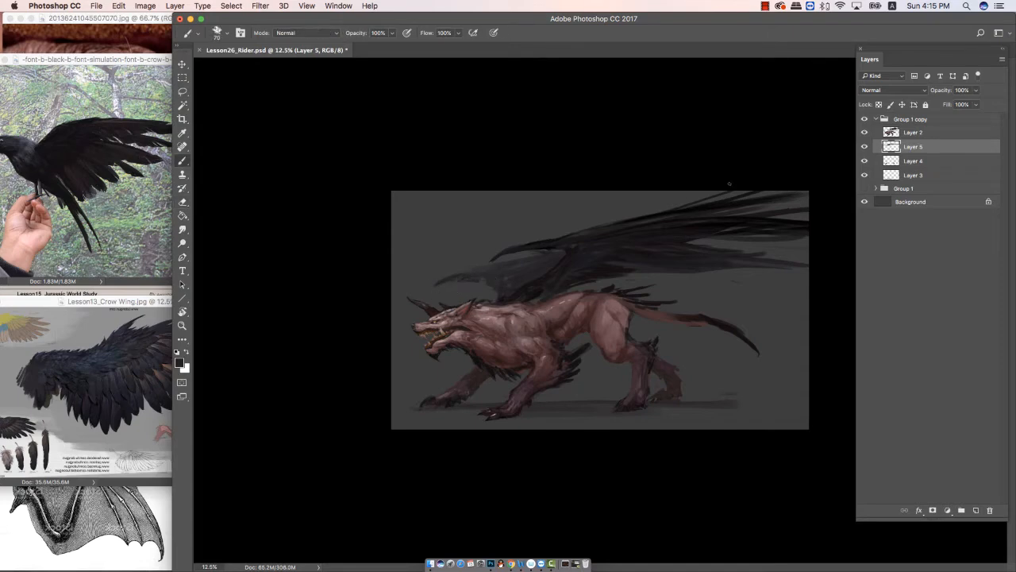
Add dark feather strokes under the near wing's inner part on Layer 2, using a sampled wing colour and an enlarged brush.
click(938, 133)
alt+click(617, 267)
key(bracketright)
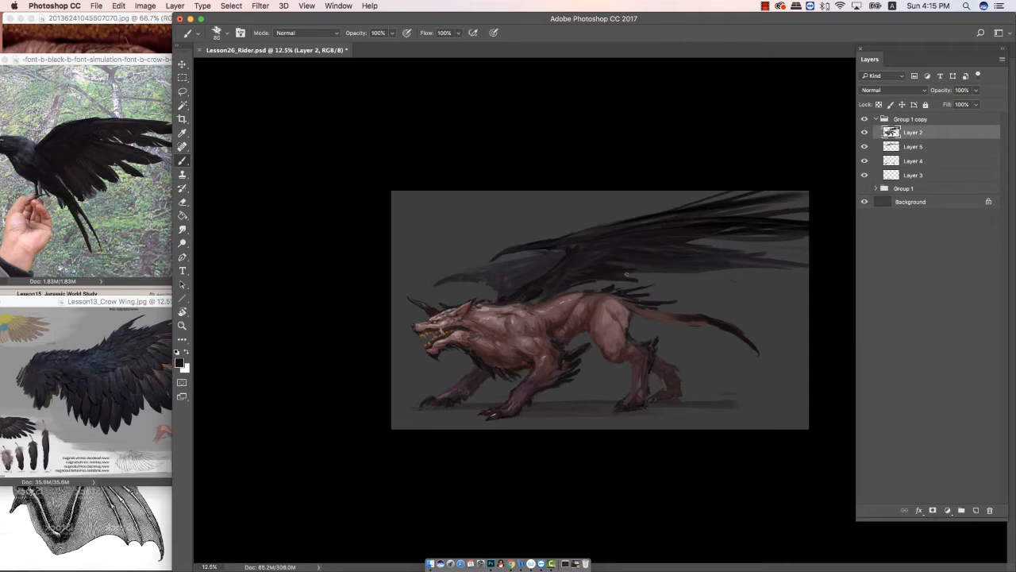
key(bracketright)
key(bracketright)
key(bracketright)
key(bracketright)
key(bracketright)
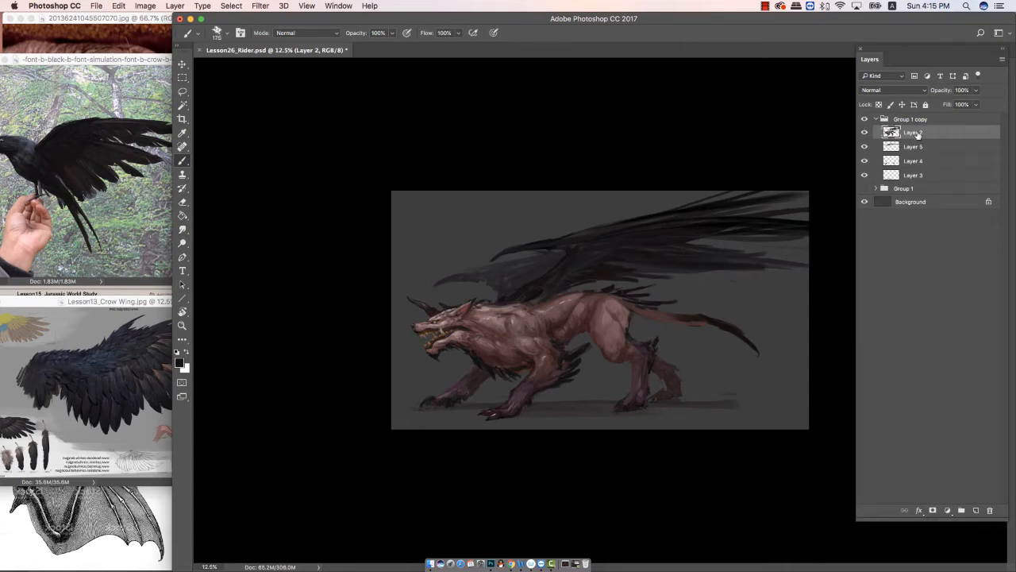
Lasso the creature's body and try a Hue/Saturation adjustment with hue +4 and saturation -10.
key(l)
mouse_move(522, 300)
mouse_down()
mouse_move(410, 285)
mouse_move(449, 462)
mouse_move(844, 359)
mouse_move(749, 281)
mouse_move(659, 278)
mouse_move(522, 298)
mouse_up()
key(super+u)
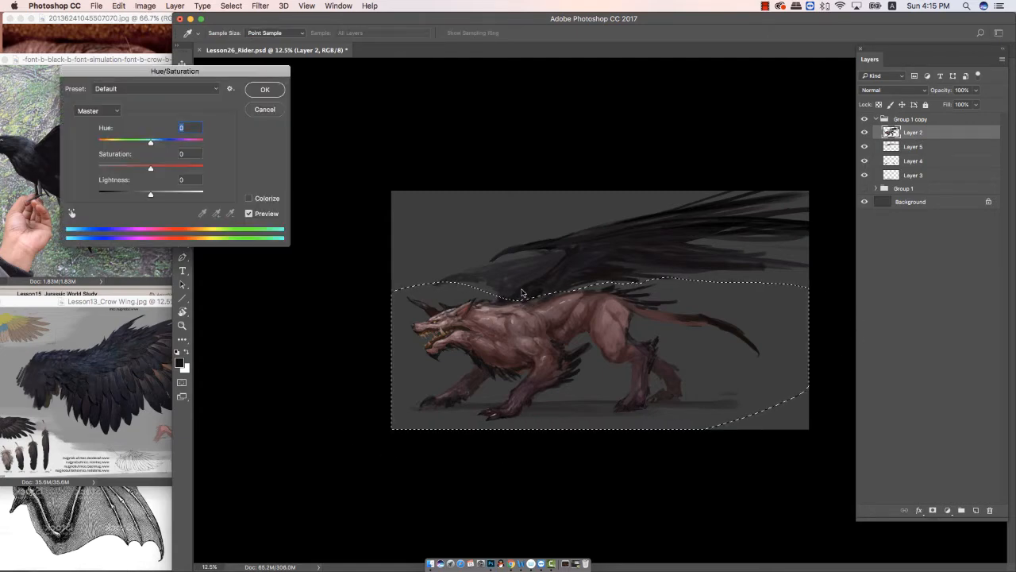
drag(148, 169, 155, 143)
key(super+z)
key(super+z)
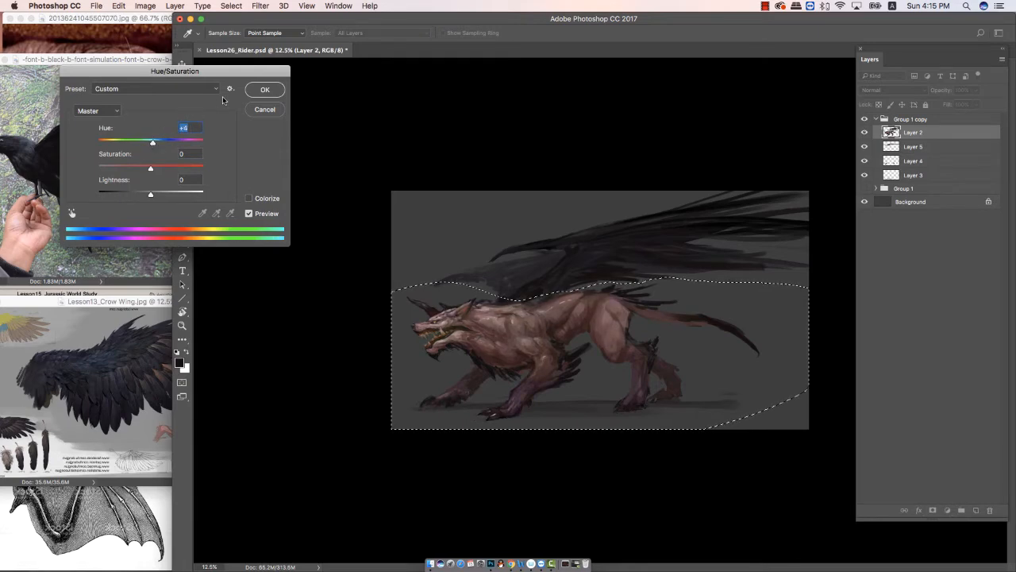
key(super+z)
key(Up)
key(Up)
key(Up)
key(Up)
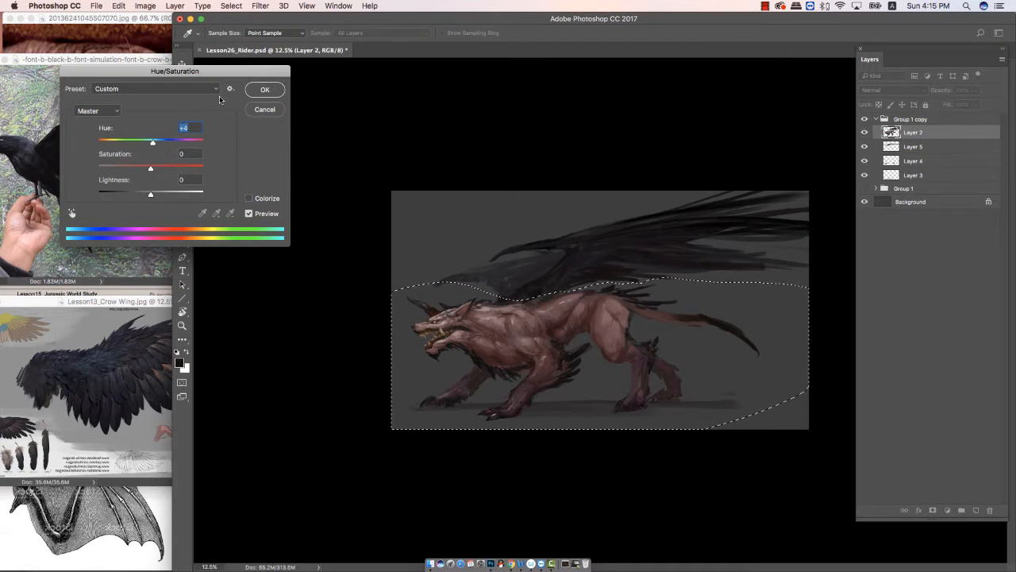
drag(150, 168, 143, 170)
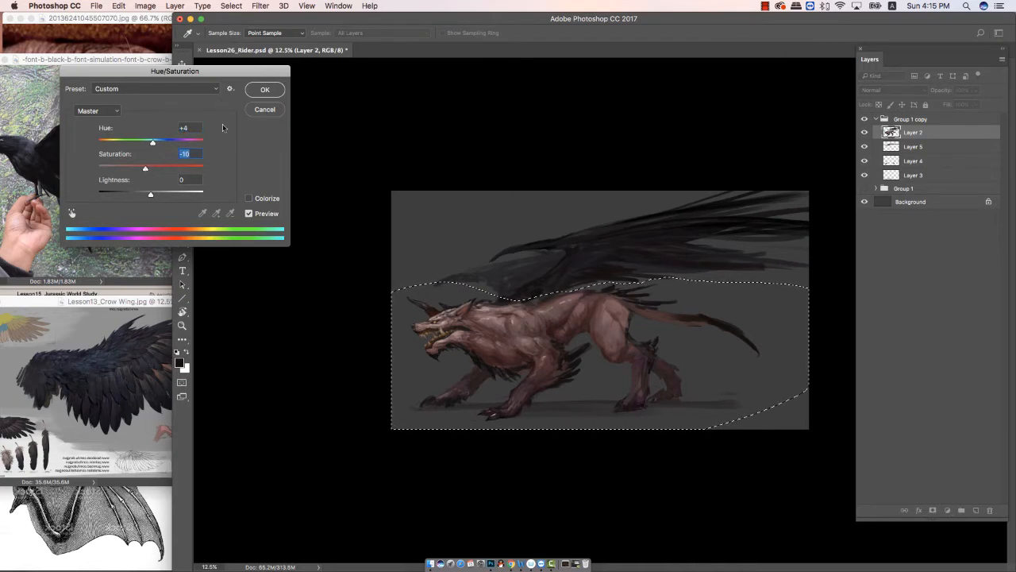
click(265, 91)
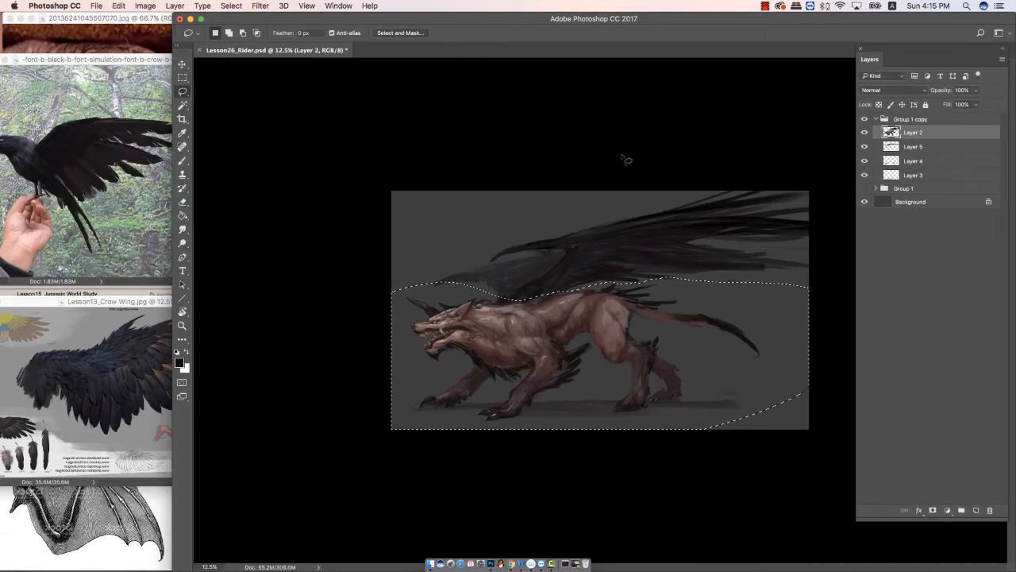
Undo the Hue/Saturation adjustment and the lasso selection.
key(super+z)
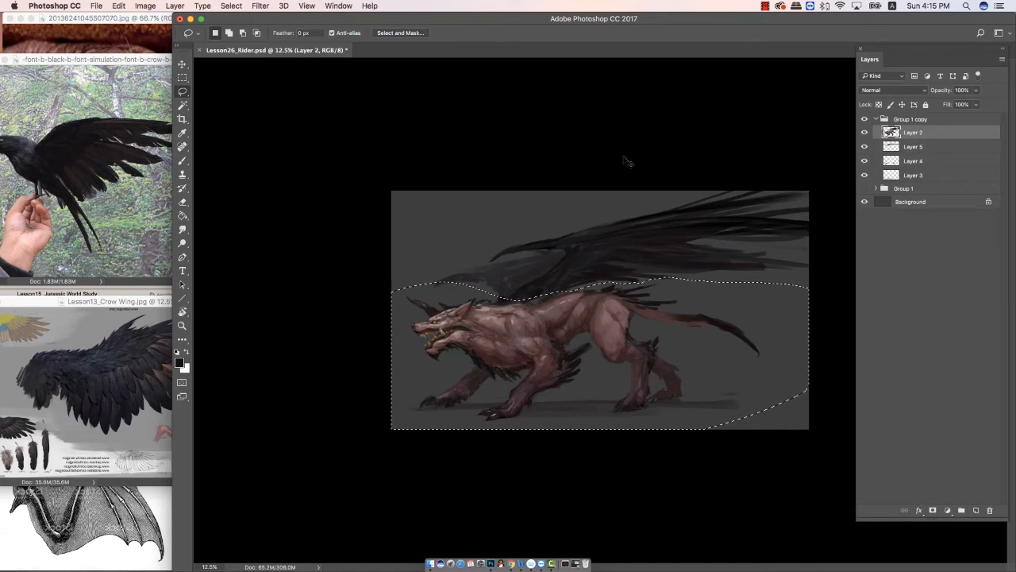
key(alt+super+z)
key(alt+super+z)
Reduce the brush size to 20 and set the foreground colour to a dark violet with hue 277, saturation 16% and brightness 18%.
key(b)
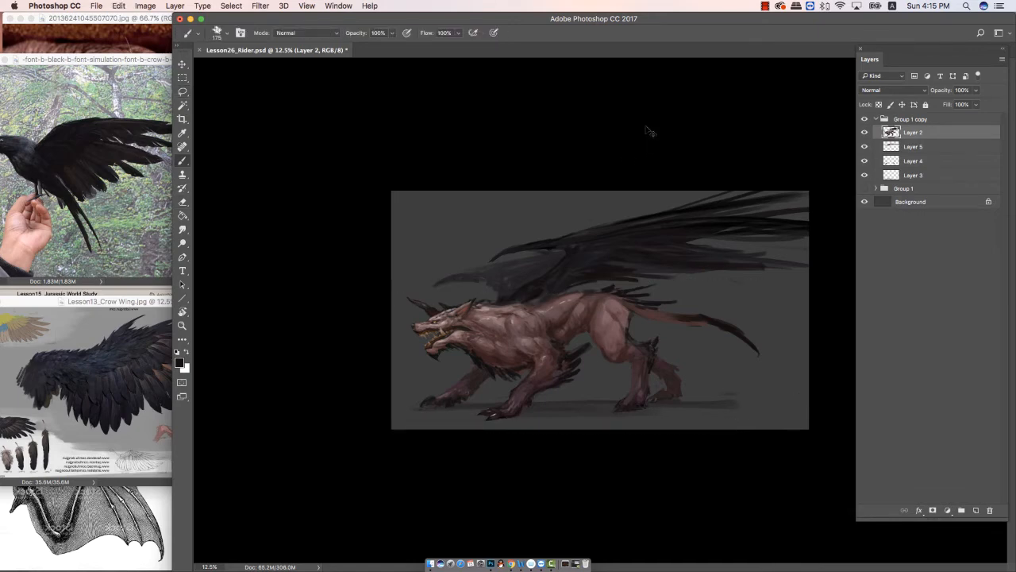
key(super+equal)
key(Tab)
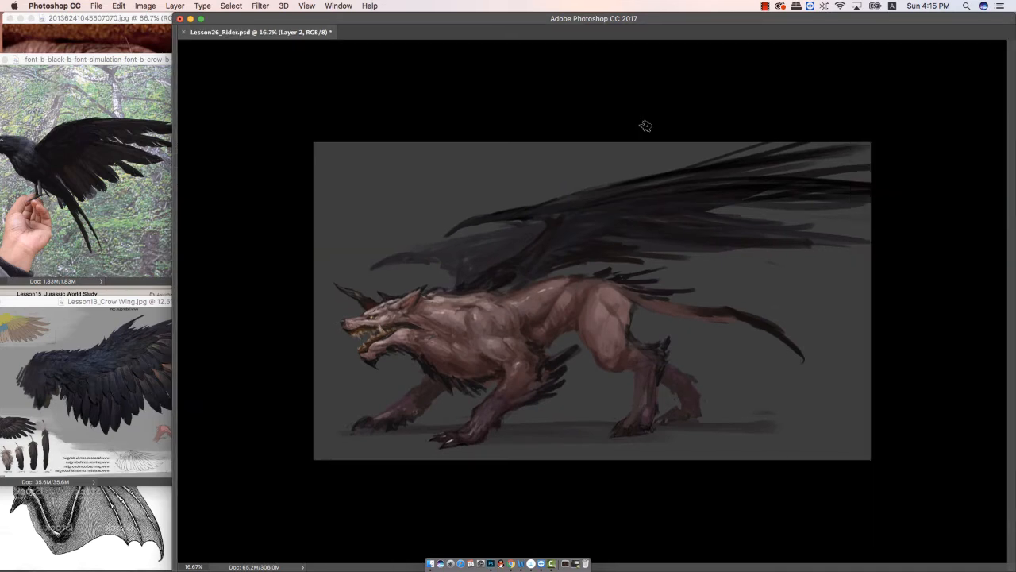
key(super+equal)
key(Tab)
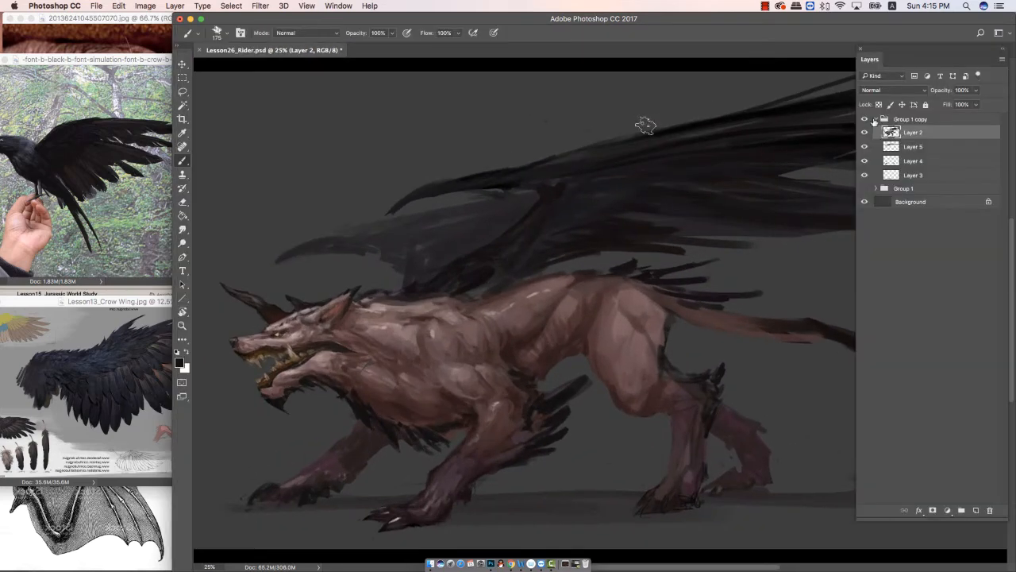
key(bracketleft)
key(bracketleft)
key(bracketleft)
key(bracketleft)
key(bracketleft)
key(bracketleft)
key(bracketleft)
key(bracketleft)
click(180, 362)
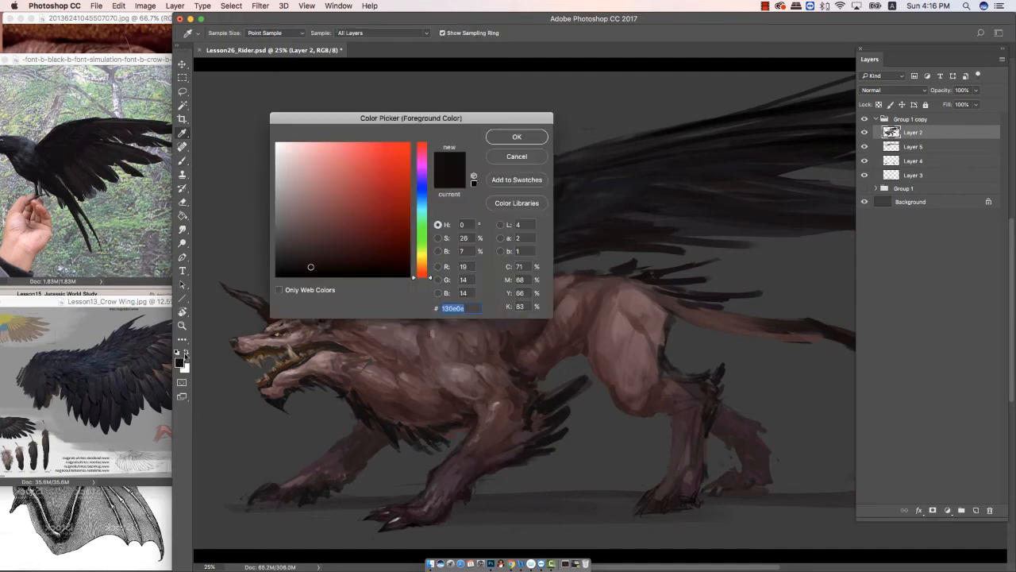
click(297, 253)
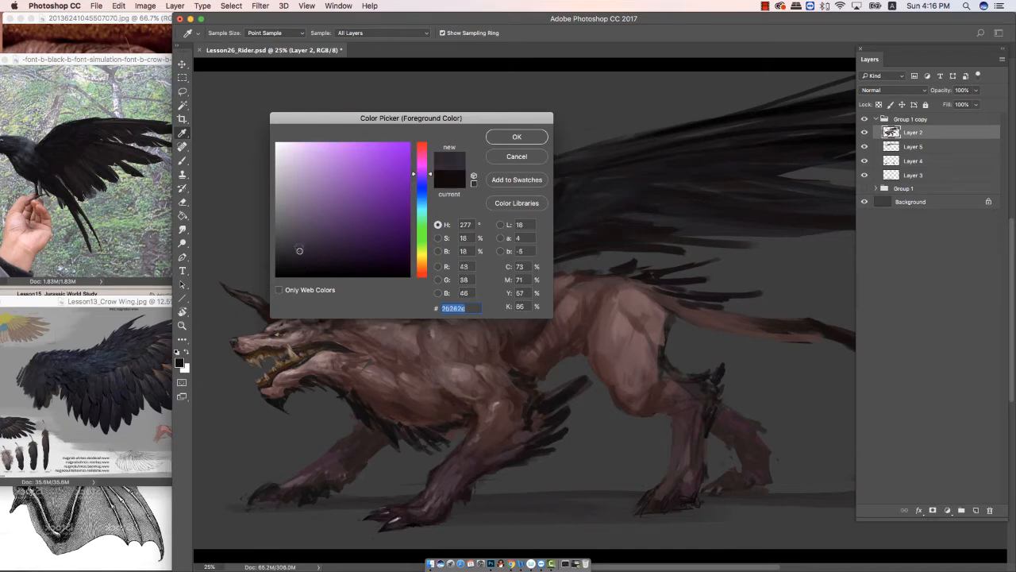
click(509, 140)
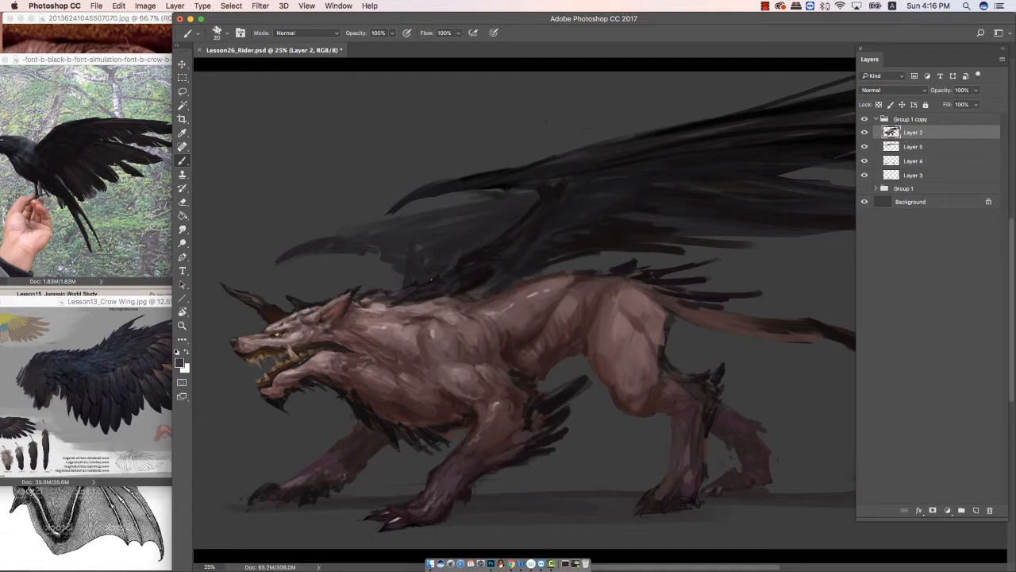
Paint small ragged feathers where the wing meets the shoulder, sampling nearby wing and body colours and varying the brush size.
alt+click(465, 267)
key(bracketleft)
alt+click(460, 258)
key(bracketright)
key(bracketright)
key(bracketright)
alt+click(473, 281)
alt+click(410, 277)
key(bracketleft)
alt+click(424, 296)
key(bracketright)
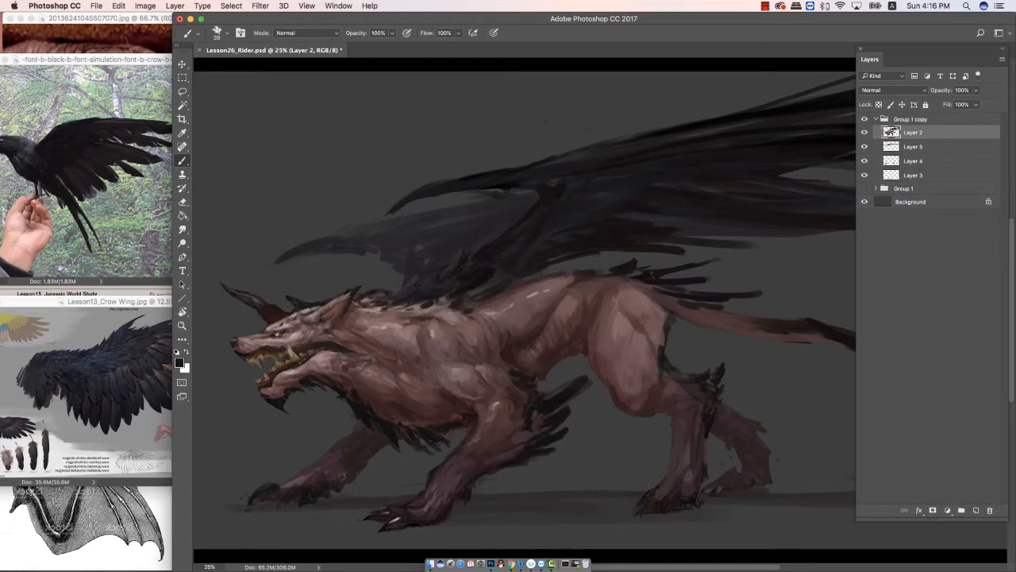
Paint dark feathers along the creature's back ridge and rump and continue them along the tail.
key(Tab)
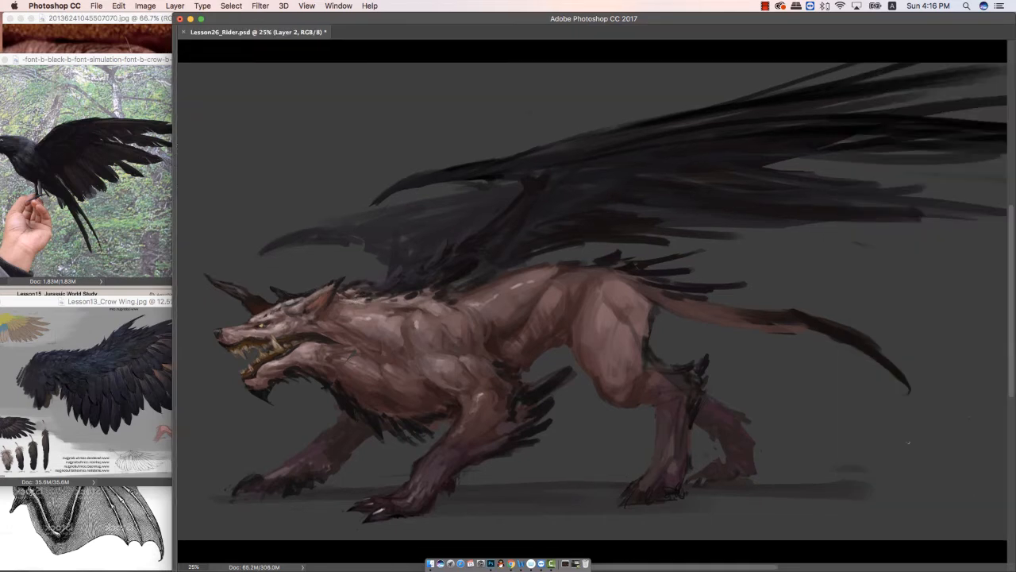
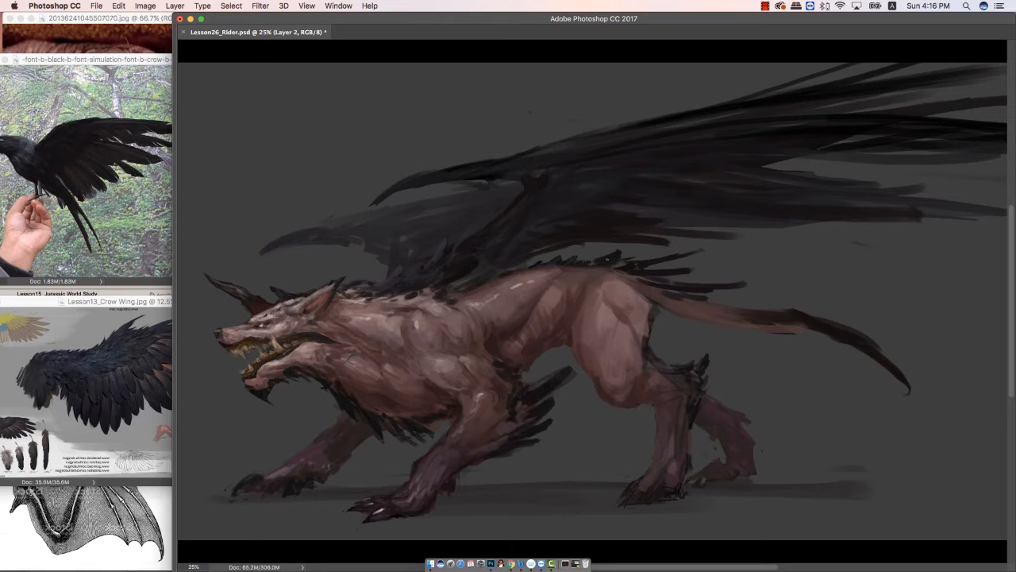
drag(656, 277, 731, 274)
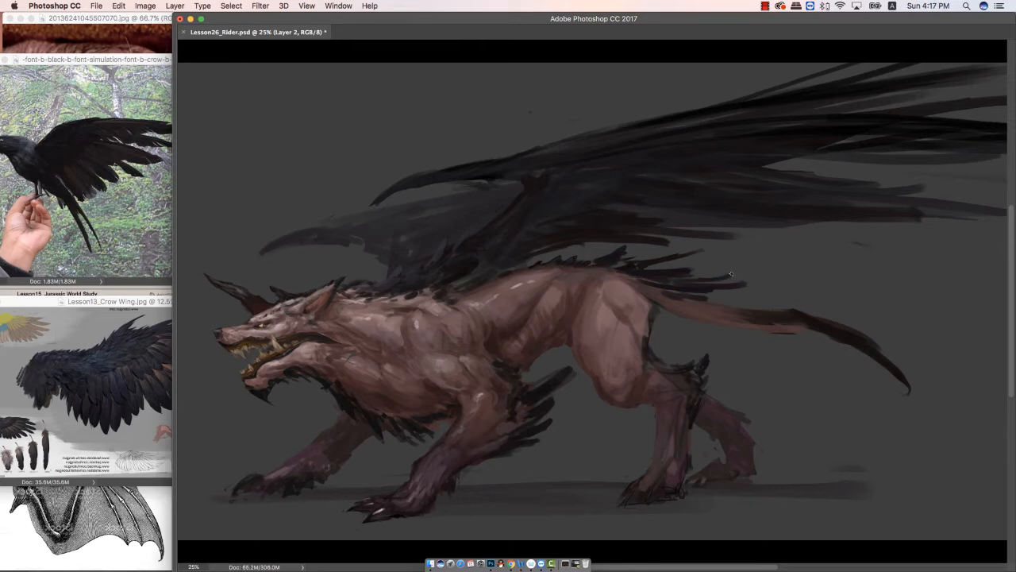
mouse_move(664, 301)
mouse_down()
mouse_move(766, 301)
mouse_move(693, 307)
mouse_move(871, 353)
mouse_move(843, 344)
mouse_move(905, 403)
mouse_up()
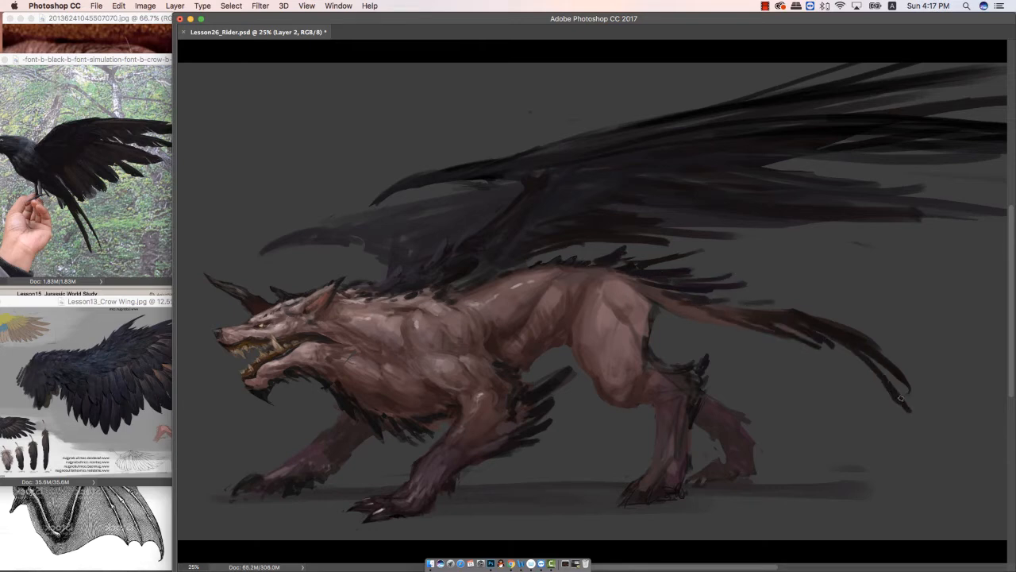
Lengthen the tail tip and shape it into a ragged tuft of dark feathers.
mouse_move(860, 351)
mouse_down()
mouse_move(926, 435)
mouse_move(945, 441)
mouse_up()
mouse_move(859, 330)
mouse_down()
mouse_move(918, 365)
mouse_move(929, 421)
mouse_up()
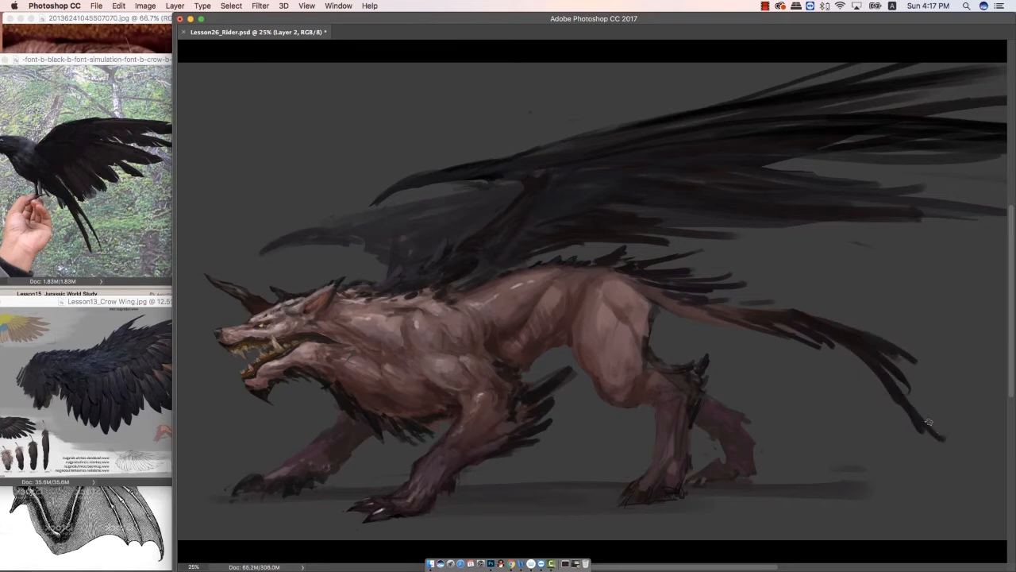
mouse_move(858, 366)
mouse_down()
mouse_move(941, 436)
mouse_move(924, 433)
mouse_up()
drag(875, 334, 908, 355)
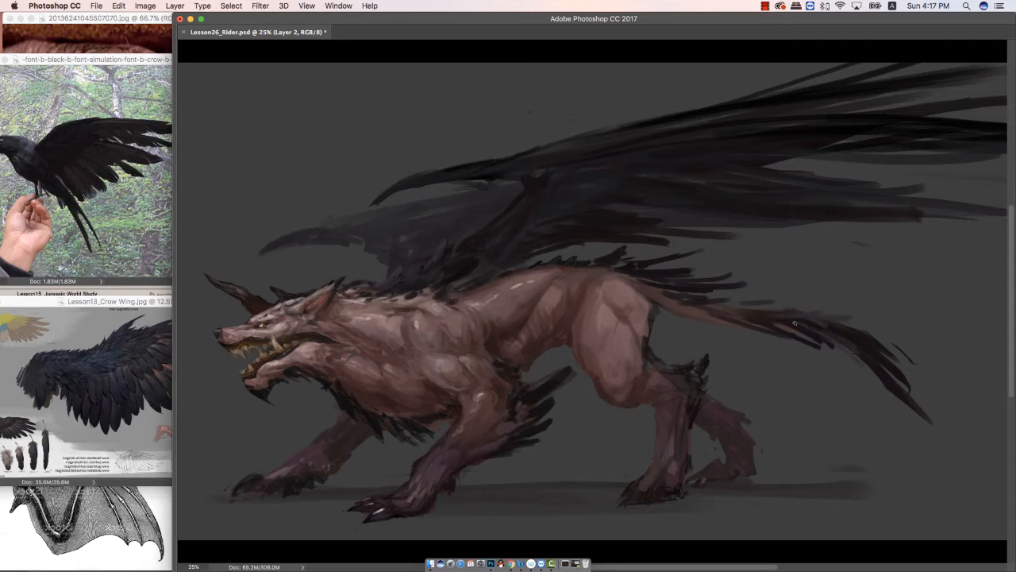
Refine the feather strokes along the tail's upper edge and clean up its outline near the tip.
mouse_move(795, 323)
mouse_down()
mouse_move(871, 369)
mouse_move(873, 344)
mouse_move(854, 334)
mouse_move(852, 318)
mouse_up()
drag(780, 304, 837, 314)
drag(736, 301, 776, 306)
drag(891, 342, 910, 360)
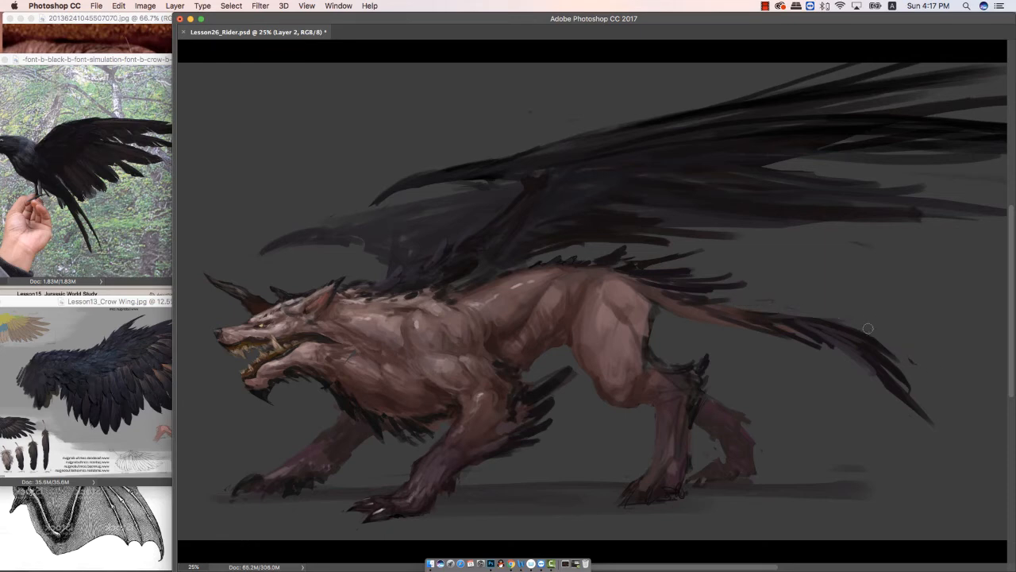
key(bracketright)
key(bracketright)
key(bracketright)
key(bracketright)
key(bracketright)
key(bracketright)
key(bracketright)
mouse_move(834, 367)
mouse_down()
mouse_move(899, 393)
mouse_move(948, 434)
mouse_up()
key(super+z)
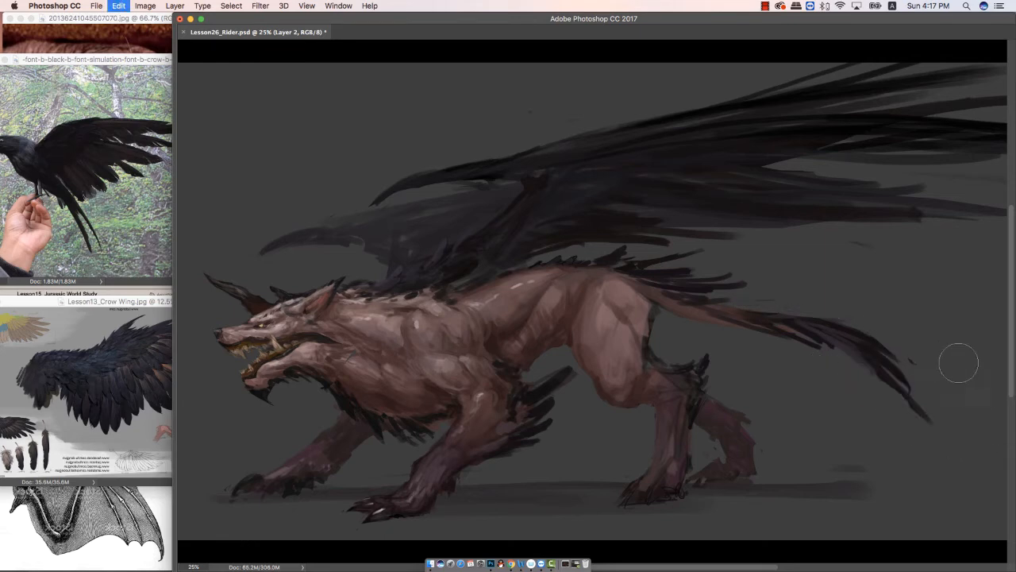
Paint finer strokes with a smaller brush along the upper edge of the tail, before the tuft.
key(bracketleft)
key(bracketleft)
key(bracketleft)
key(bracketleft)
key(bracketleft)
key(bracketleft)
drag(763, 309, 840, 320)
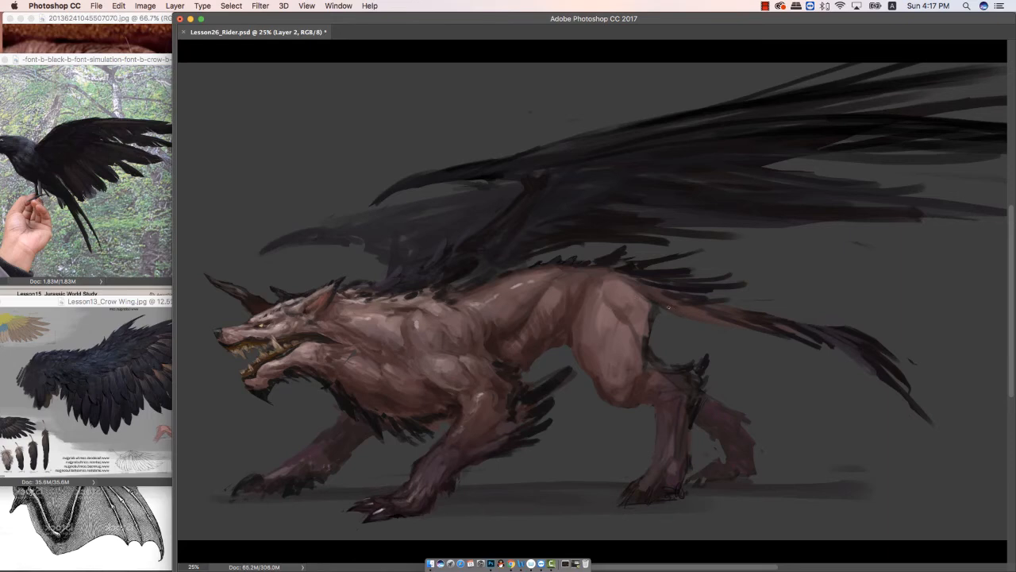
Pick a dark reddish brown and paint over the base of the tail where it leaves the rump.
key(Tab)
click(180, 362)
drag(334, 260, 331, 265)
click(515, 138)
key(Tab)
mouse_move(658, 305)
mouse_down()
mouse_move(729, 321)
mouse_move(703, 309)
mouse_up()
alt+click(667, 300)
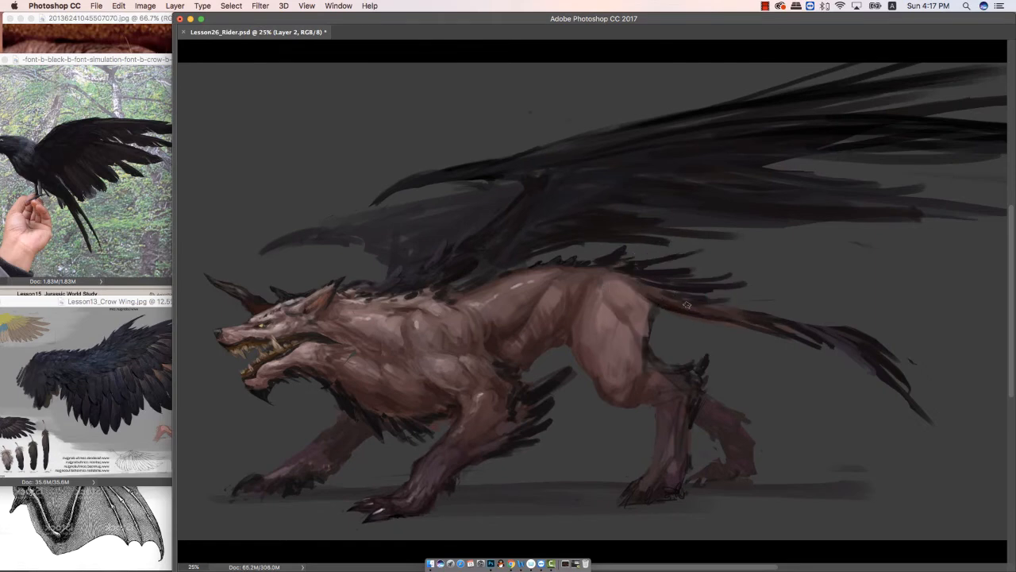
Lasso the tail and warp it into a longer, S-shaped curve with its tip stretched outward.
click(696, 295)
mouse_move(738, 265)
mouse_down()
mouse_move(642, 285)
mouse_move(675, 321)
mouse_move(993, 374)
mouse_move(742, 264)
mouse_up()
key(ctrl+t)
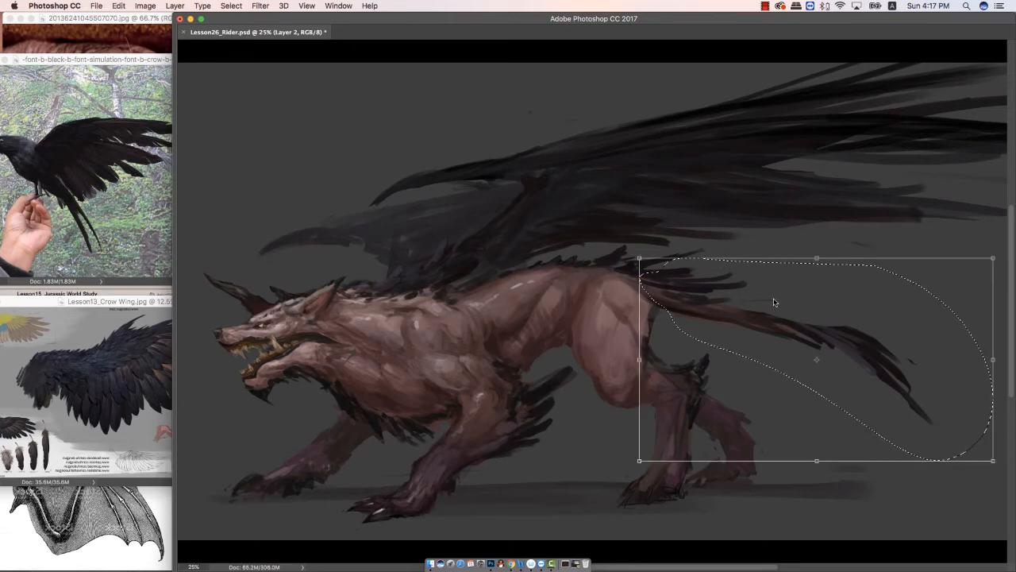
right_click(716, 292)
click(746, 355)
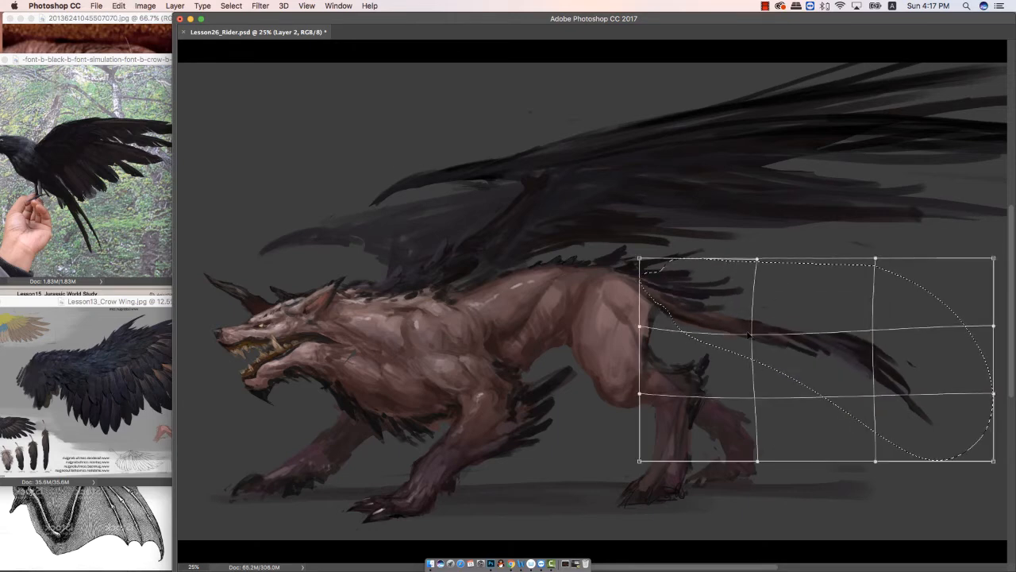
drag(747, 335, 766, 348)
drag(901, 375, 930, 374)
drag(867, 347, 866, 330)
drag(797, 378, 799, 384)
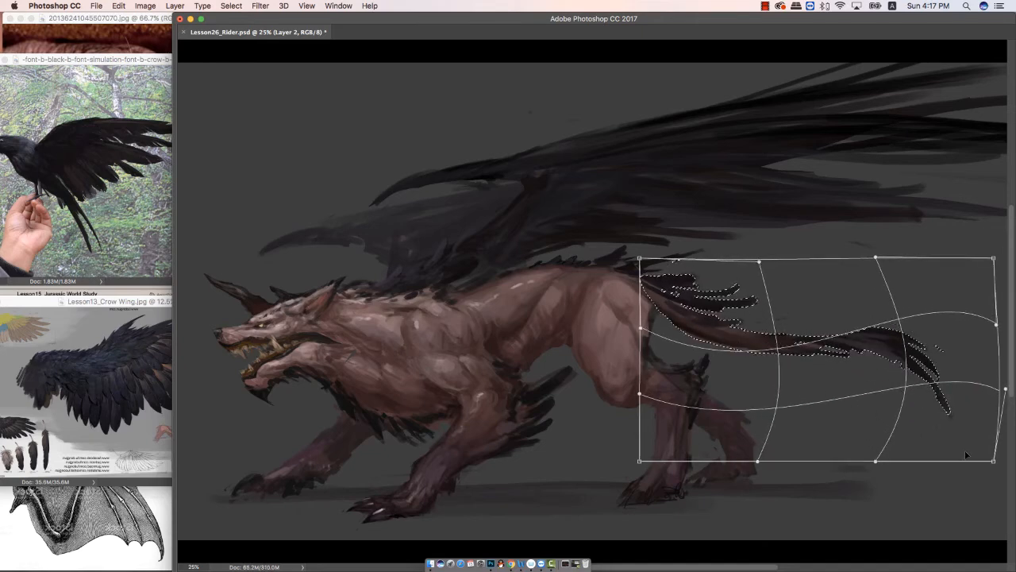
drag(964, 451, 987, 462)
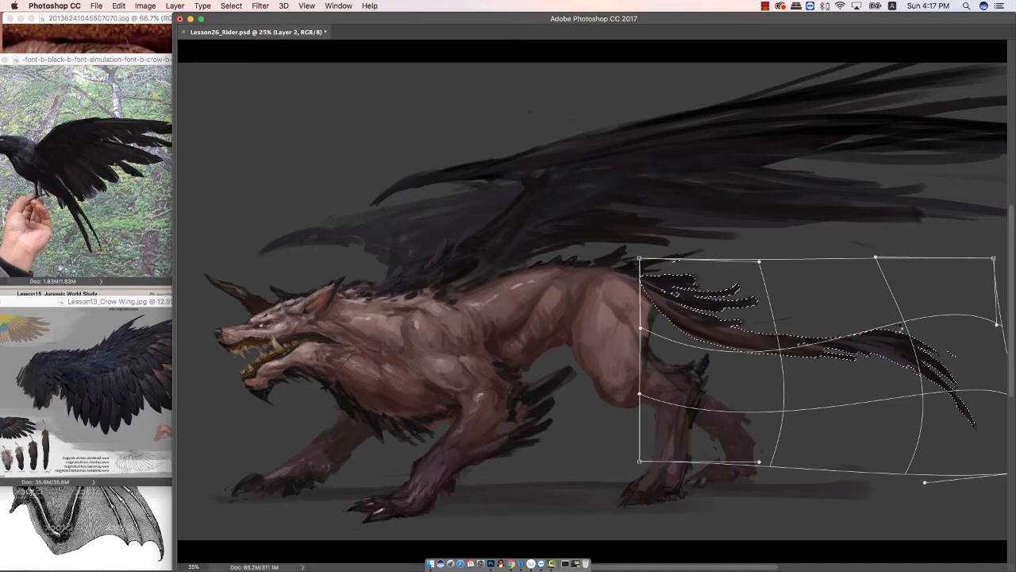
key(Return)
key(ctrl+d)
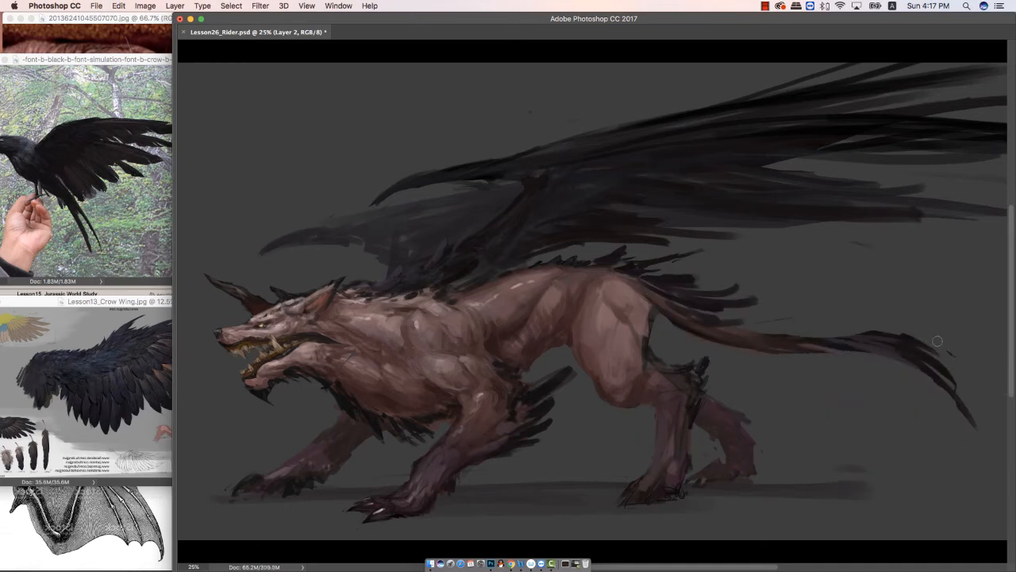
Repaint the tail tuft with separate dark feathers and extend its tip into a thin point.
drag(937, 342, 857, 327)
drag(857, 327, 934, 341)
mouse_move(956, 404)
mouse_down()
mouse_move(974, 420)
mouse_move(997, 418)
mouse_up()
alt+click(943, 368)
mouse_move(928, 380)
mouse_down()
mouse_move(891, 352)
mouse_move(900, 375)
mouse_move(862, 328)
mouse_move(829, 336)
mouse_up()
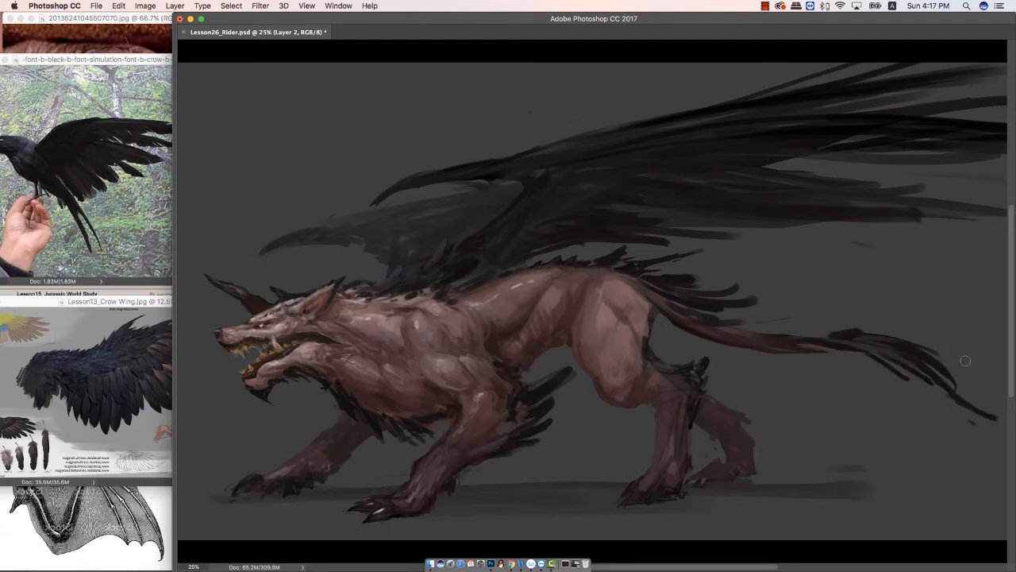
Maximize the document window and inspect the creature at reduced size, isolating Layer 2 and restoring the other layers.
key(super+minus)
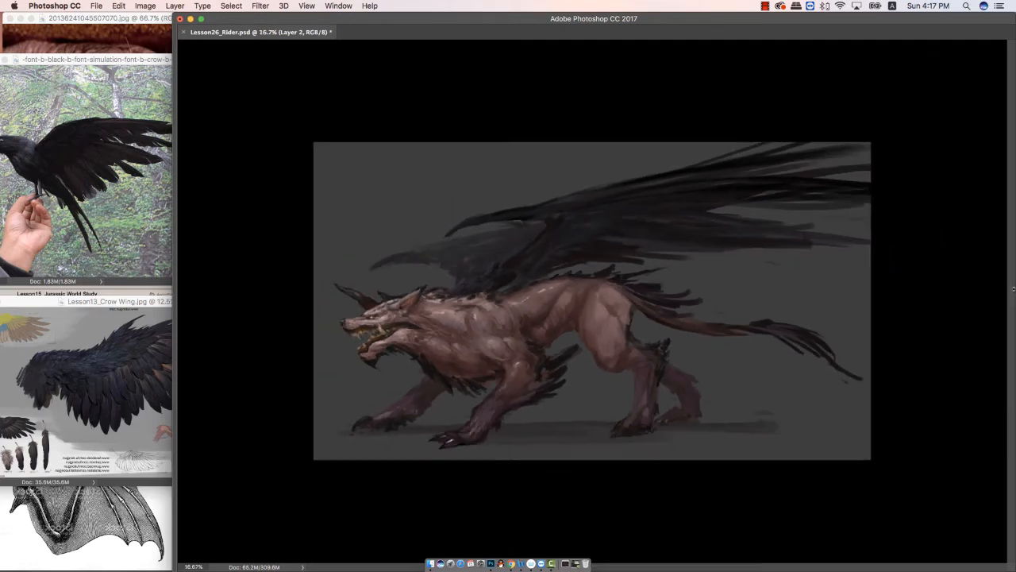
double_click(208, 18)
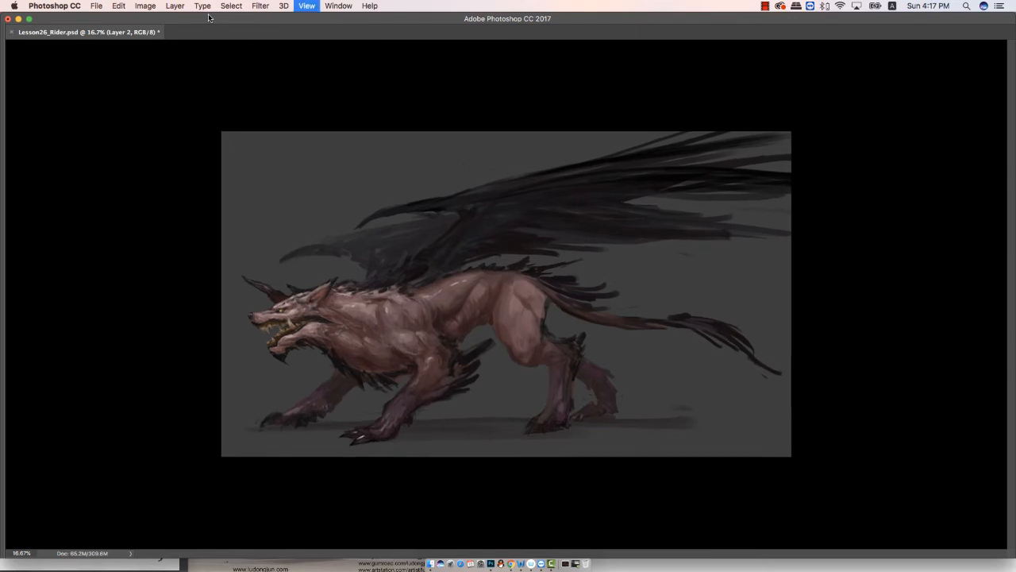
key(super+plus)
key(Tab)
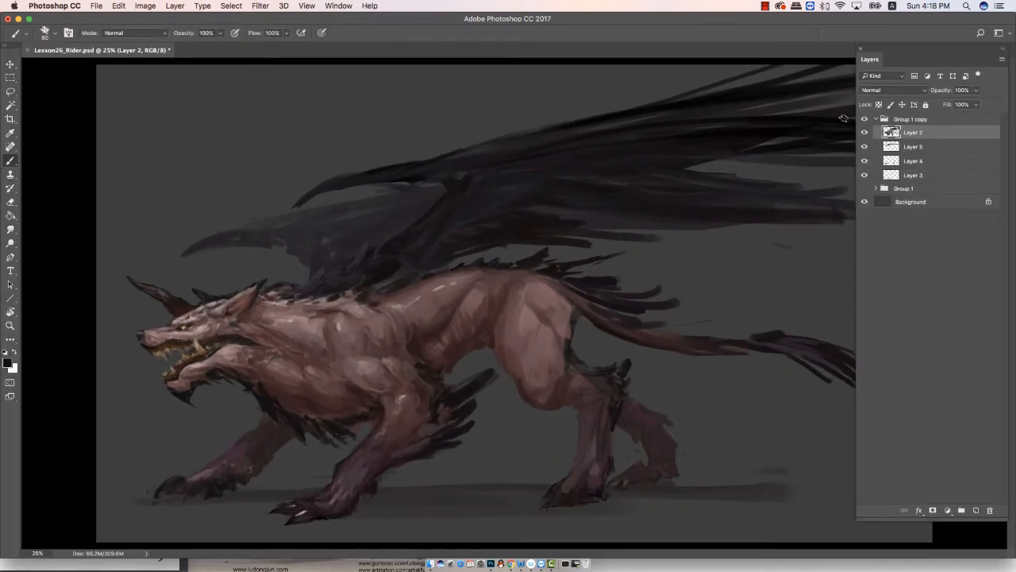
alt+click(866, 133)
alt+click(865, 133)
key(Tab)
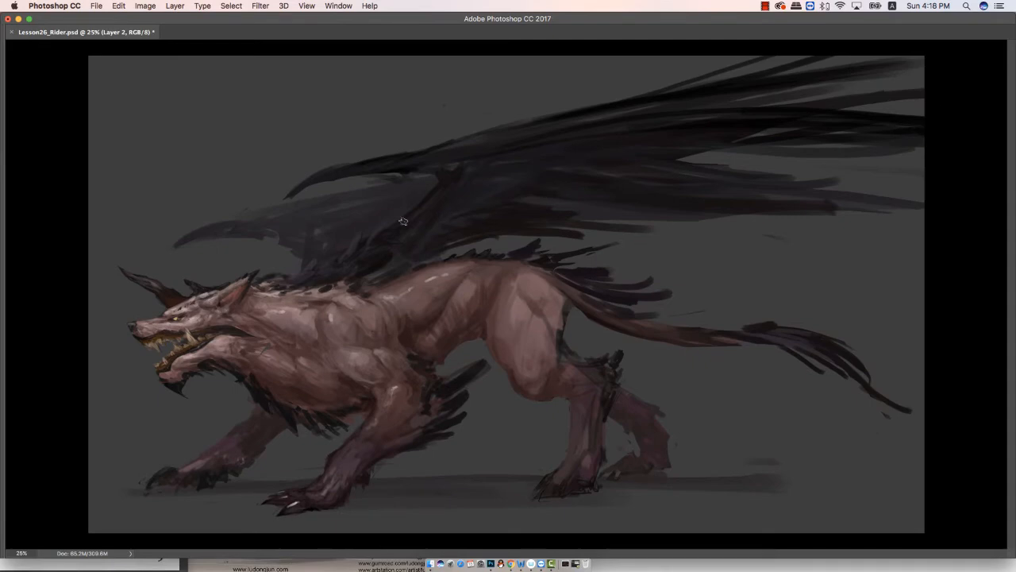
click(551, 562)
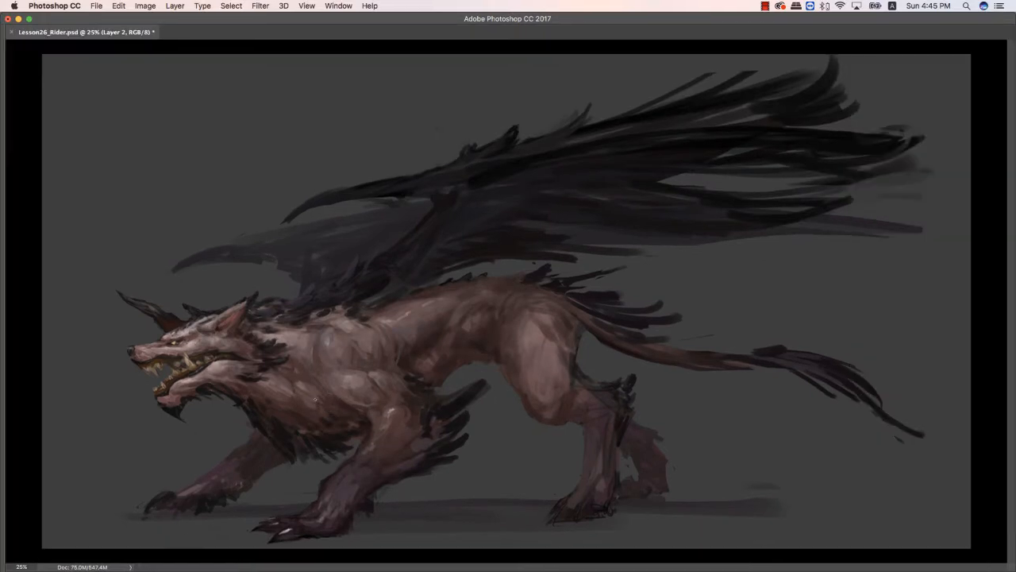
Make Layer 6 active, choose a dark brown and paint fur strokes on the creature's cheek.
key(Tab)
click(914, 149)
alt+click(333, 409)
alt+click(320, 401)
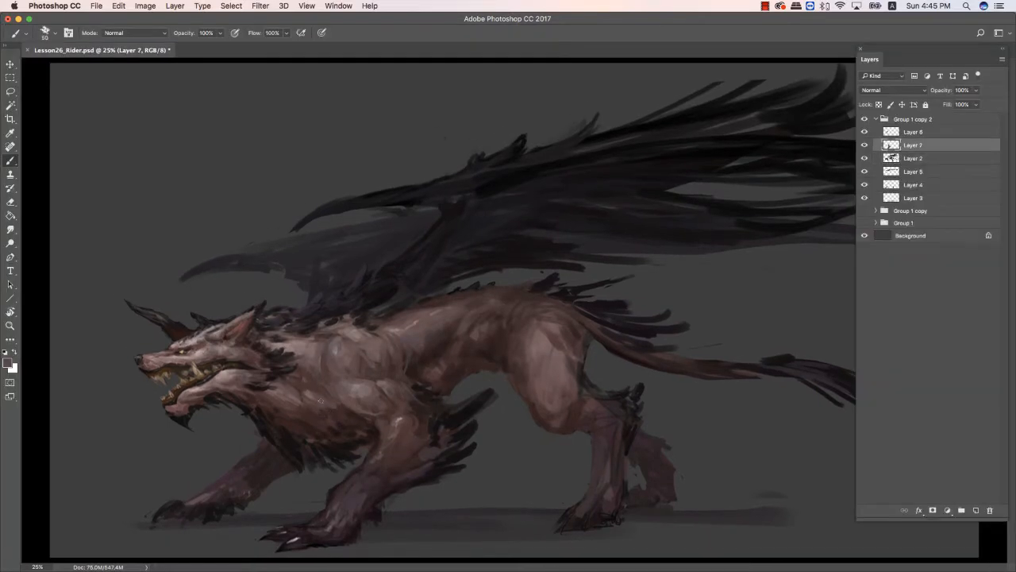
key(alt+bracketright)
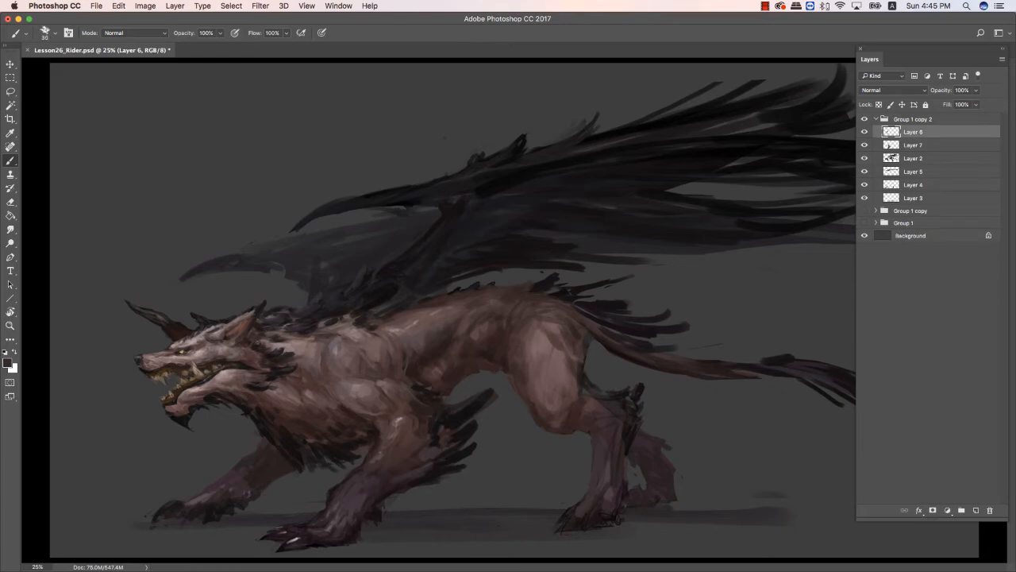
click(7, 362)
click(288, 210)
click(517, 135)
drag(273, 352, 281, 354)
Refine the fur behind the jaw and on the forehead, sampling nearby colours and enlarging the brush.
key(bracketright)
key(bracketright)
key(bracketright)
key(bracketright)
alt+click(304, 310)
alt+click(287, 341)
drag(283, 347, 274, 351)
alt+click(315, 314)
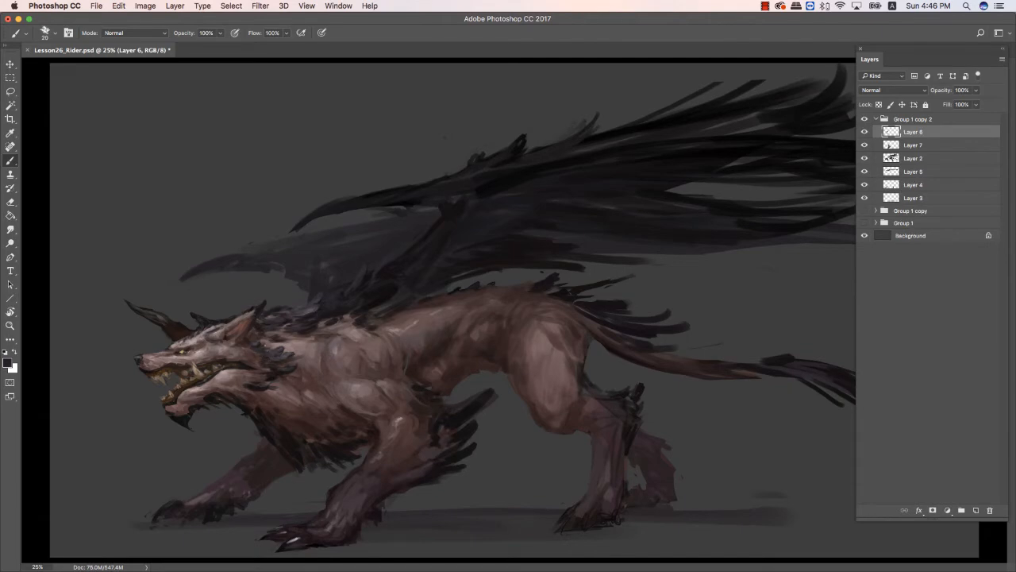
alt+click(223, 330)
drag(221, 327, 212, 333)
Merge Layer 6, Layer 7 and Layer 2 into a single layer.
shift+click(934, 159)
right_click(931, 159)
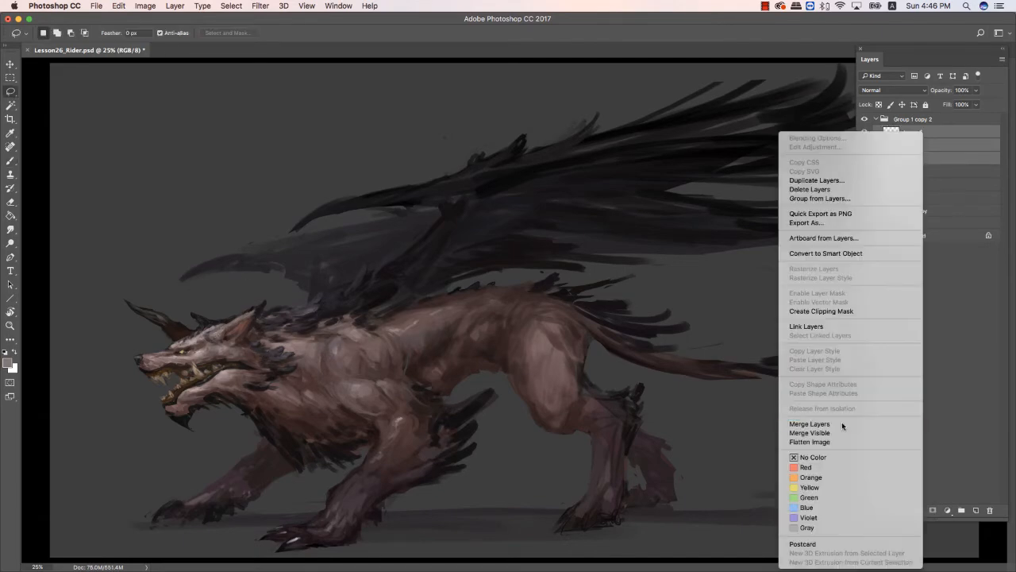
click(841, 423)
Copy the ear area to a new layer and warp the ear so it sweeps back toward the neck.
mouse_move(207, 334)
mouse_down()
mouse_move(249, 350)
mouse_move(220, 311)
mouse_up()
key(super+j)
key(super+t)
right_click(235, 316)
click(254, 384)
mouse_move(292, 336)
mouse_down()
mouse_move(321, 320)
mouse_move(266, 327)
mouse_move(318, 314)
mouse_up()
key(Return)
Blend the warped ear into the head and neck using sampled browns and an adjusted brush size.
key(b)
alt+click(246, 341)
key(bracketright)
key(bracketright)
key(bracketright)
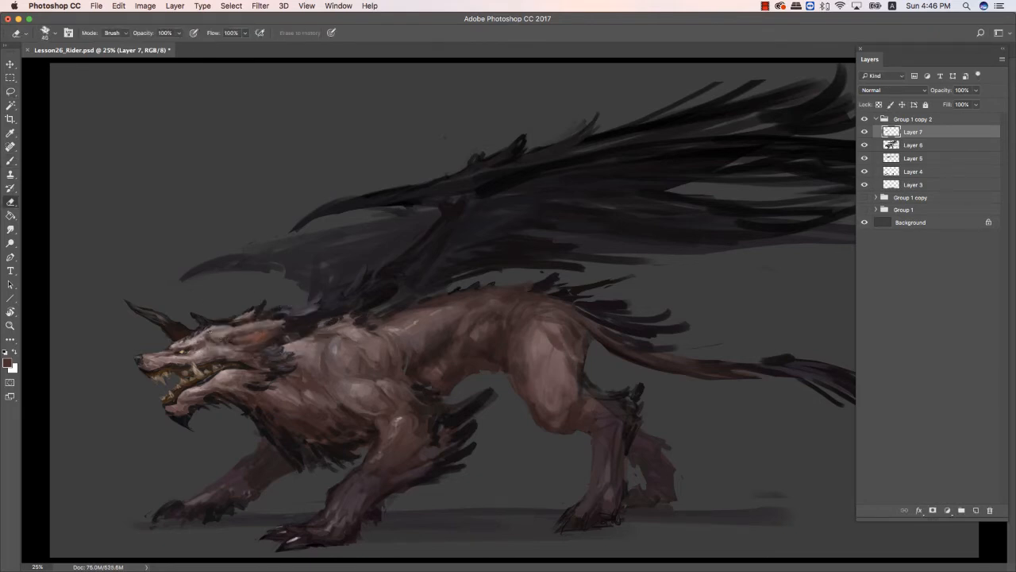
alt+click(277, 327)
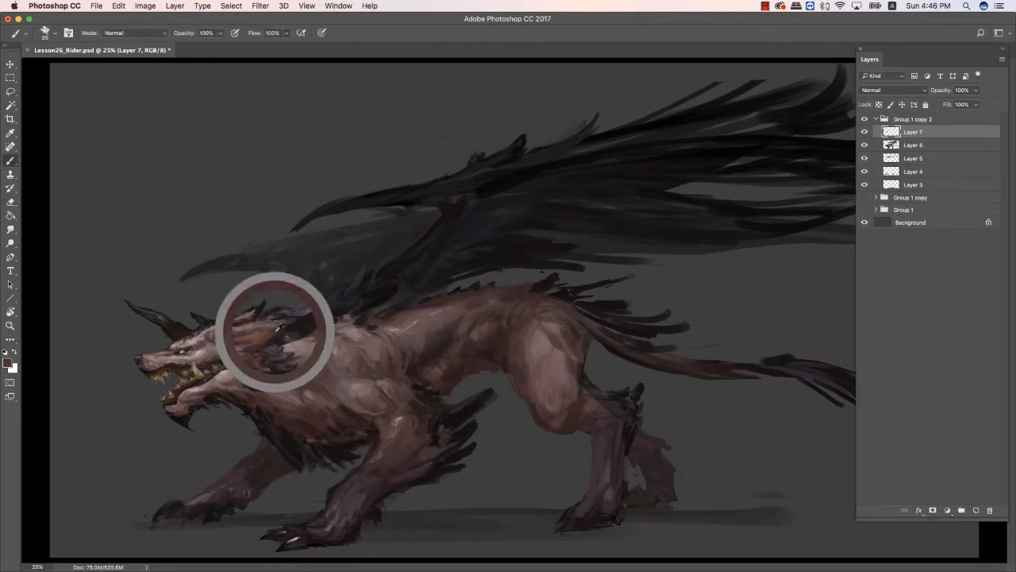
key(bracketleft)
key(bracketleft)
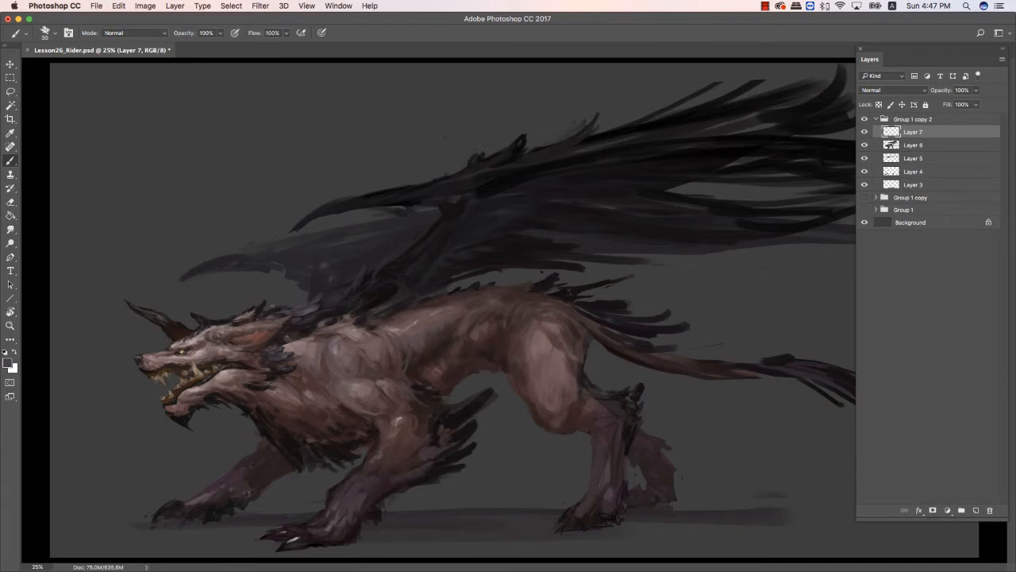
Paint a dark pointed feather tuft above the ear and darken the crest along the head's top.
key(bracketleft)
key(bracketleft)
alt+click(264, 313)
key(bracketright)
drag(268, 307, 281, 287)
key(e)
key(b)
alt+click(274, 306)
mouse_move(165, 319)
mouse_down()
mouse_move(174, 328)
mouse_move(212, 321)
mouse_move(265, 301)
mouse_move(255, 313)
mouse_up()
alt+click(268, 304)
key(bracketright)
key(bracketright)
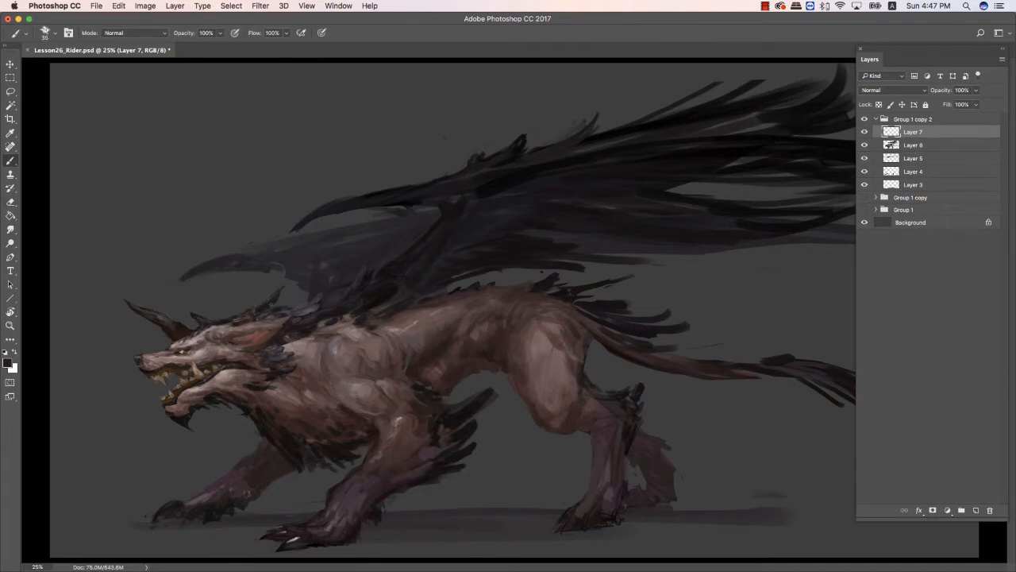
Touch up the fur on top of the head with a pale greyish pink and clean up the crest feathers.
key(e)
right_click(237, 262)
key(b)
click(8, 362)
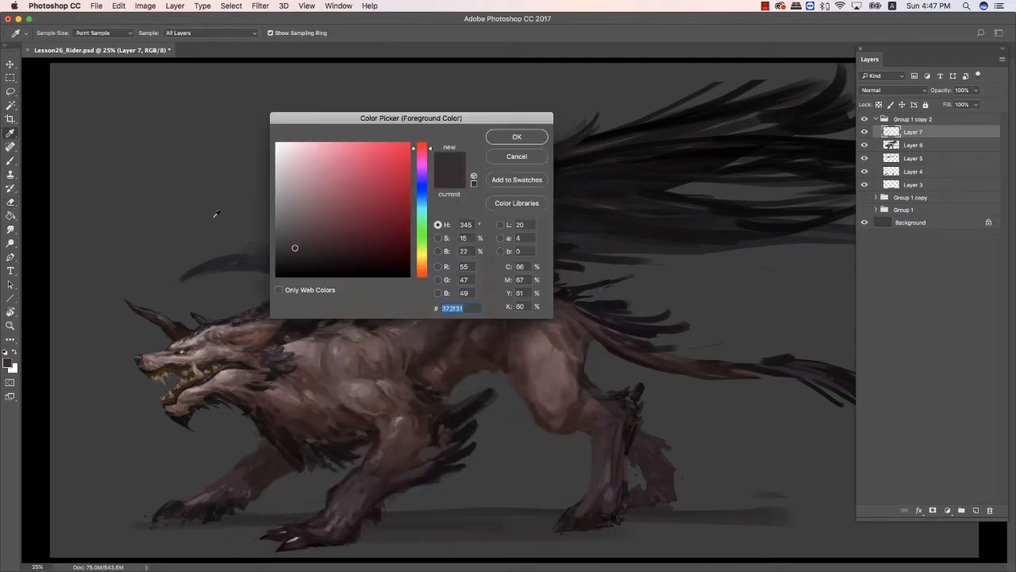
text(b)
click(293, 176)
click(516, 135)
key(bracketleft)
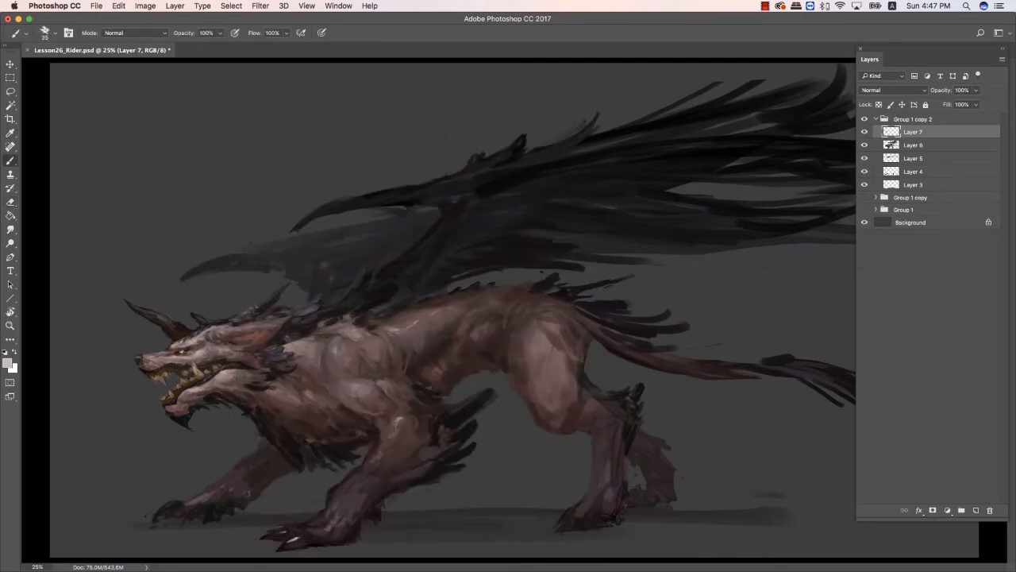
alt+click(238, 318)
key(e)
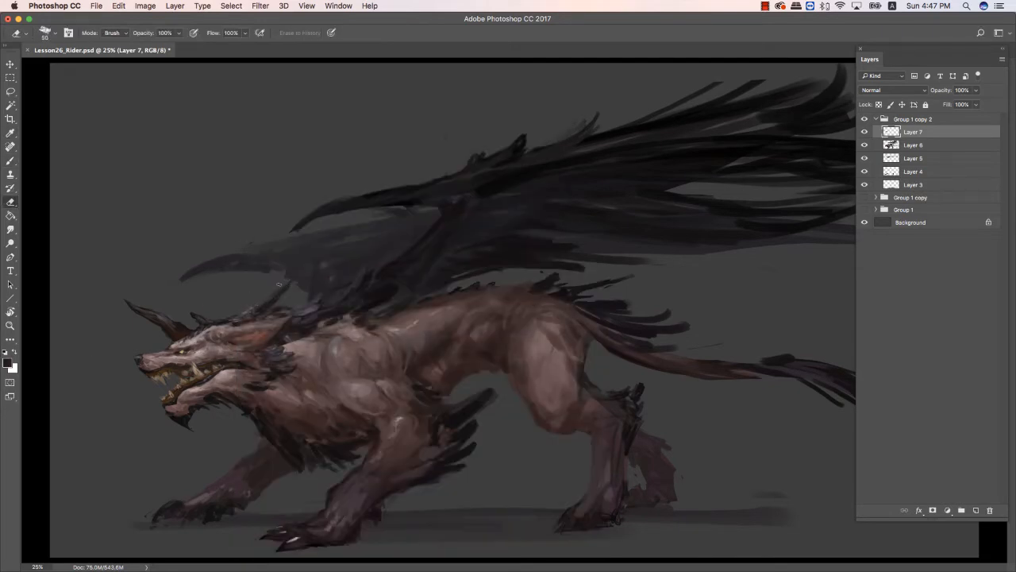
right_click(319, 270)
key(Escape)
Place the background copy beneath Layer 3 in the group and shift it to a dark greenish grey with Hue/Saturation.
key(Tab)
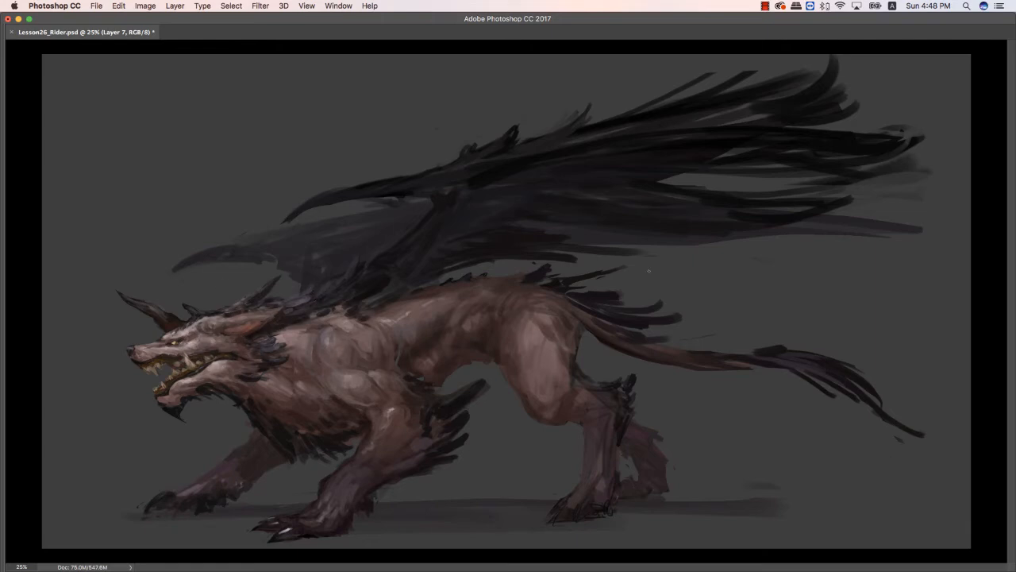
key(super+minus)
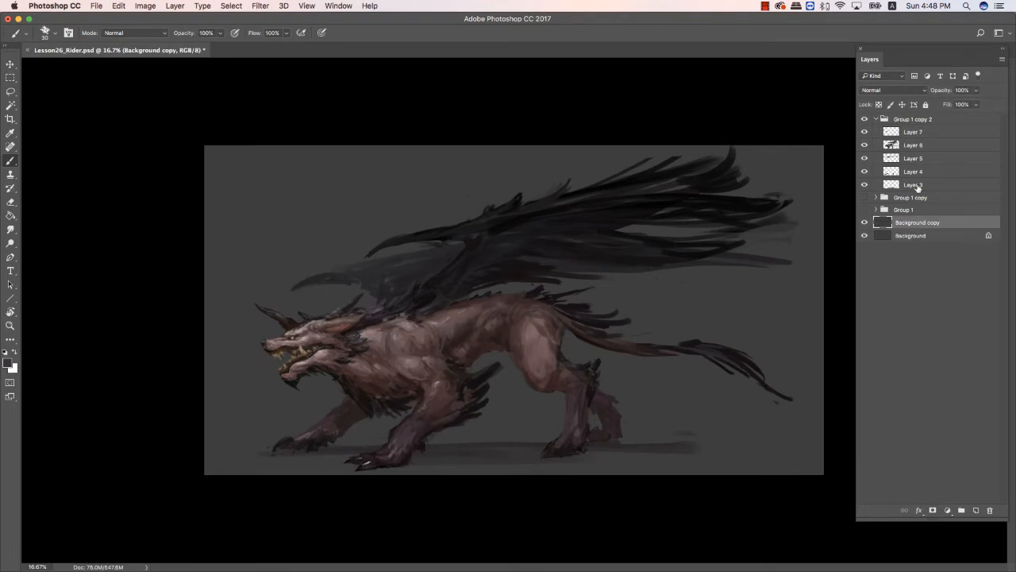
key(super+u)
mouse_move(182, 140)
mouse_down()
mouse_move(132, 144)
mouse_move(102, 169)
mouse_move(130, 144)
mouse_move(103, 144)
mouse_move(124, 144)
mouse_up()
key(Return)
key(b)
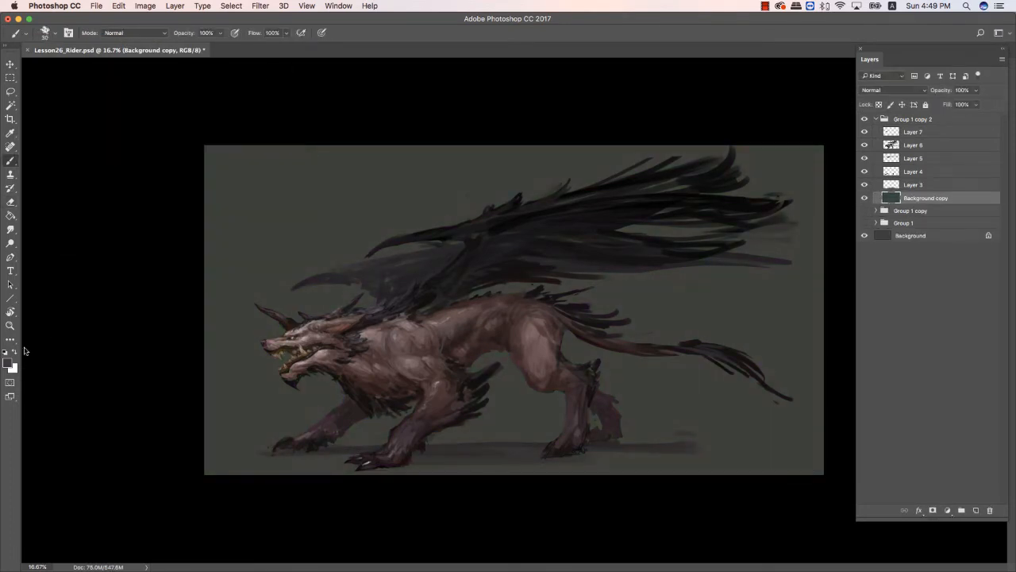
Choose a dark green and brush broad strokes across the background behind the creature's legs with a large brush.
click(7, 363)
drag(422, 237, 422, 224)
drag(284, 255, 281, 250)
key(Return)
key(bracketright)
key(bracketright)
key(bracketright)
key(bracketright)
key(bracketright)
key(bracketright)
mouse_move(266, 365)
mouse_down()
mouse_move(174, 412)
mouse_move(726, 392)
mouse_up()
Choose a warmer olive grey and brush it into the background around the creature's head.
click(9, 363)
drag(425, 253, 427, 262)
key(Return)
key(b)
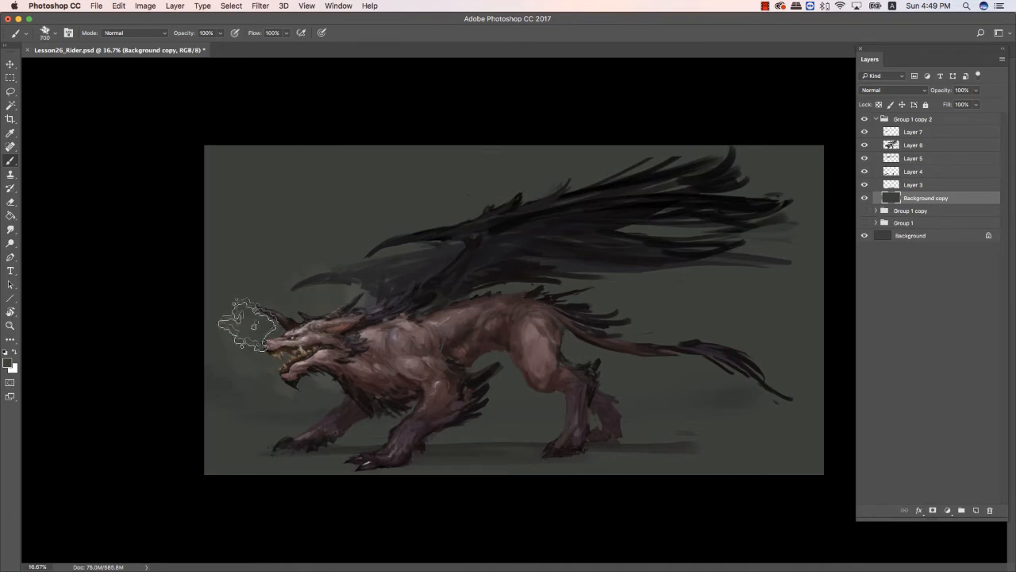
Reduce the fill of Layer 3 to 52%.
click(913, 184)
drag(975, 104, 975, 117)
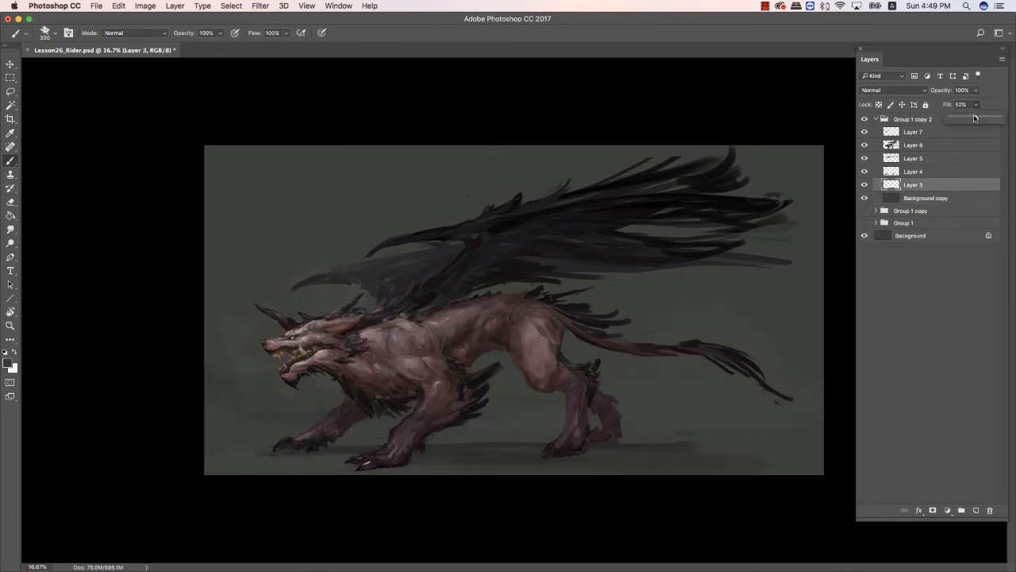
key(e)
Add a new layer above the main creature layer and clip it to that layer.
click(913, 146)
key(b)
click(975, 510)
right_click(926, 146)
click(848, 312)
Set cream and pale yellow as painting colours and paint a soft light stroke along the top of the head.
click(13, 368)
click(425, 262)
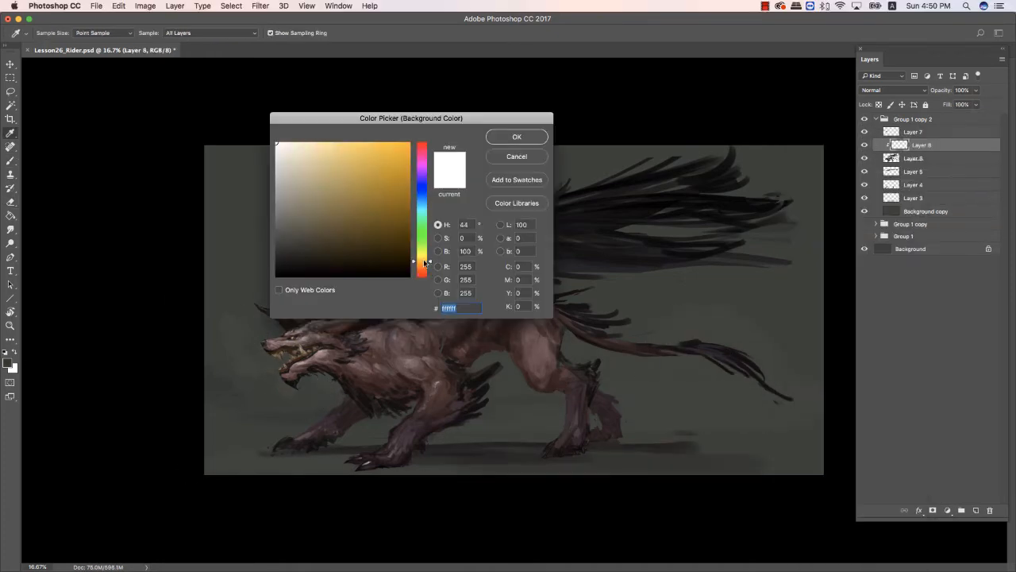
click(284, 144)
key(Return)
right_click(397, 274)
click(7, 362)
click(423, 263)
click(324, 144)
key(Return)
mouse_move(305, 322)
mouse_down()
mouse_move(295, 325)
mouse_move(361, 316)
mouse_up()
Merge Layer 7 with the creature layer beneath Layer 8 and clip Layer 8 to the merged result.
drag(921, 146, 919, 127)
click(916, 145)
shift+click(918, 158)
right_click(921, 157)
click(849, 435)
right_click(930, 131)
click(851, 309)
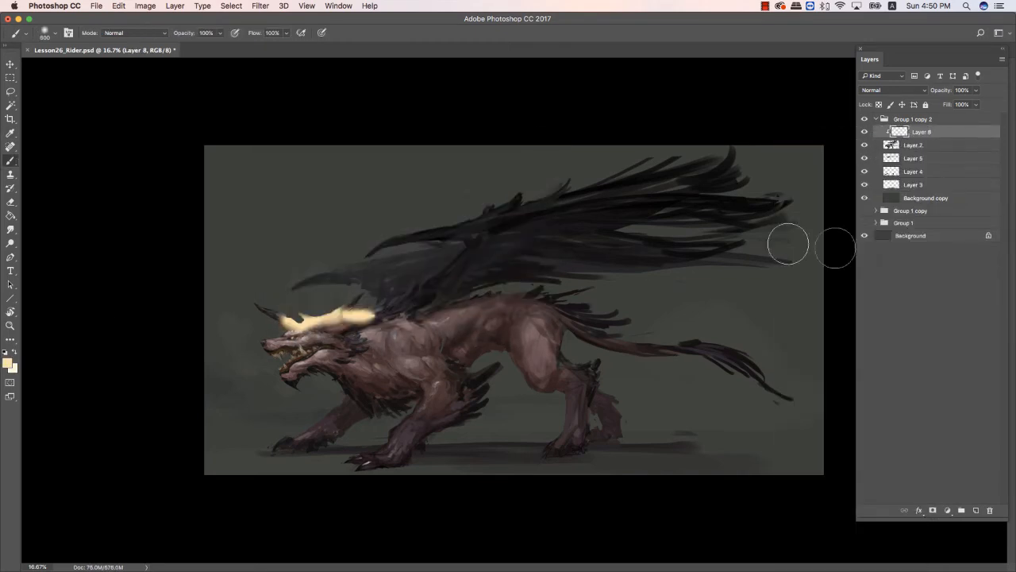
Paint more cream light over the head and neck, then set Layer 8 to Soft Light blending with 30% fill.
click(397, 329)
mouse_move(353, 324)
mouse_down()
mouse_move(374, 313)
mouse_move(446, 324)
mouse_up()
click(342, 335)
click(924, 89)
click(883, 217)
click(976, 105)
drag(977, 119, 940, 118)
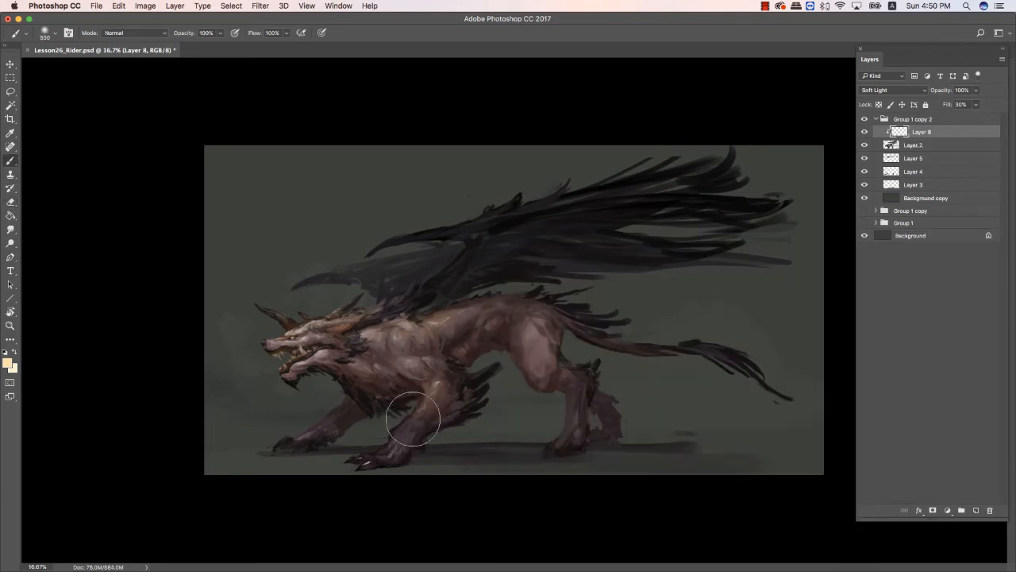
Choose a textured brush, bring the reference photos into view beside the canvas and add a new layer above Layer 8.
key(bracketleft)
key(bracketleft)
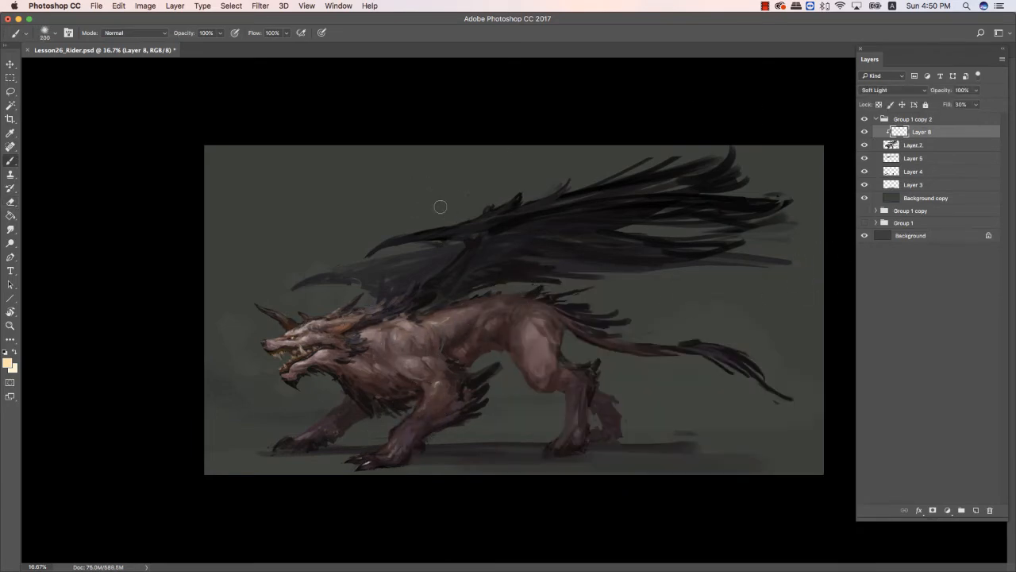
key(super+plus)
key(super+minus)
key(super+minus)
key(super+plus)
key(super+plus)
right_click(369, 274)
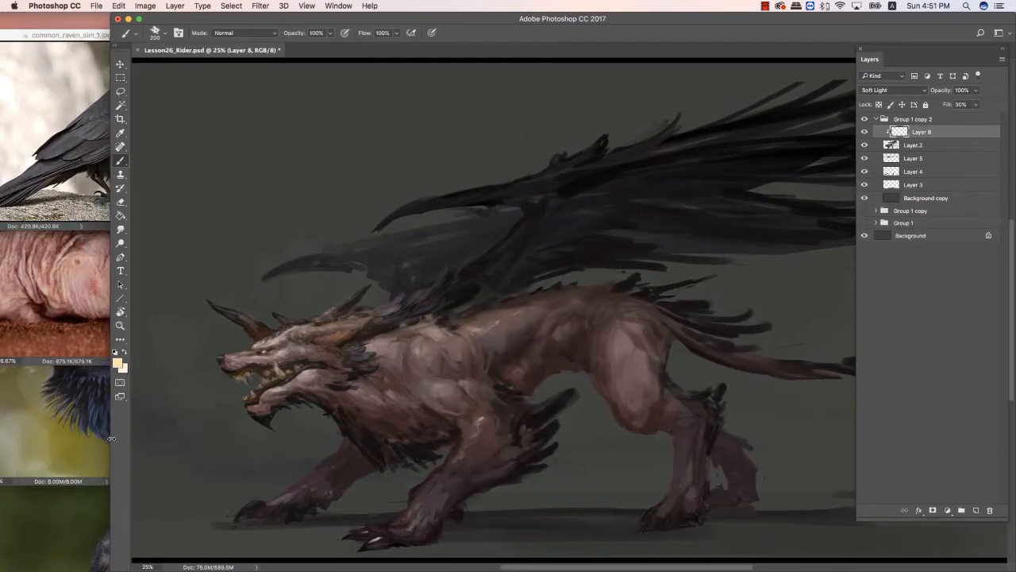
click(79, 442)
click(413, 378)
key(e)
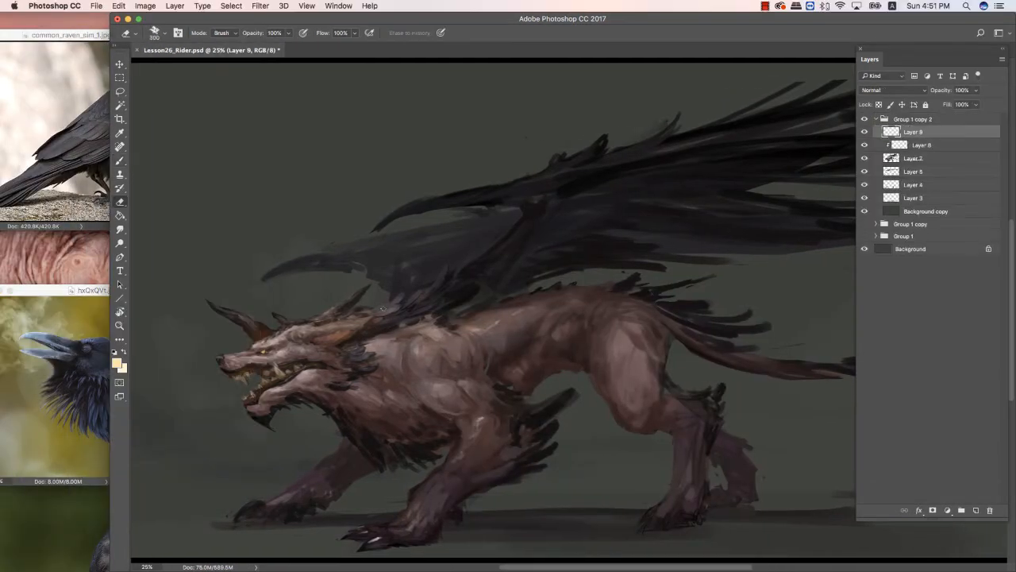
Set near-black as the painting colour and paint dark fur strands along the creature's lower chest.
key(b)
click(116, 363)
click(297, 256)
click(517, 136)
alt+click(381, 444)
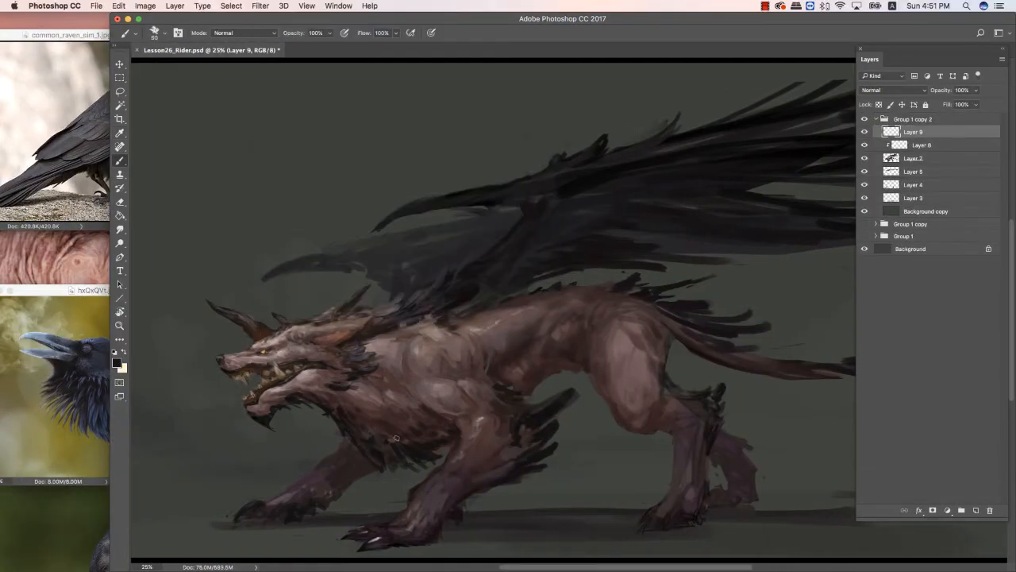
alt+click(392, 446)
alt+click(389, 450)
drag(385, 449, 389, 459)
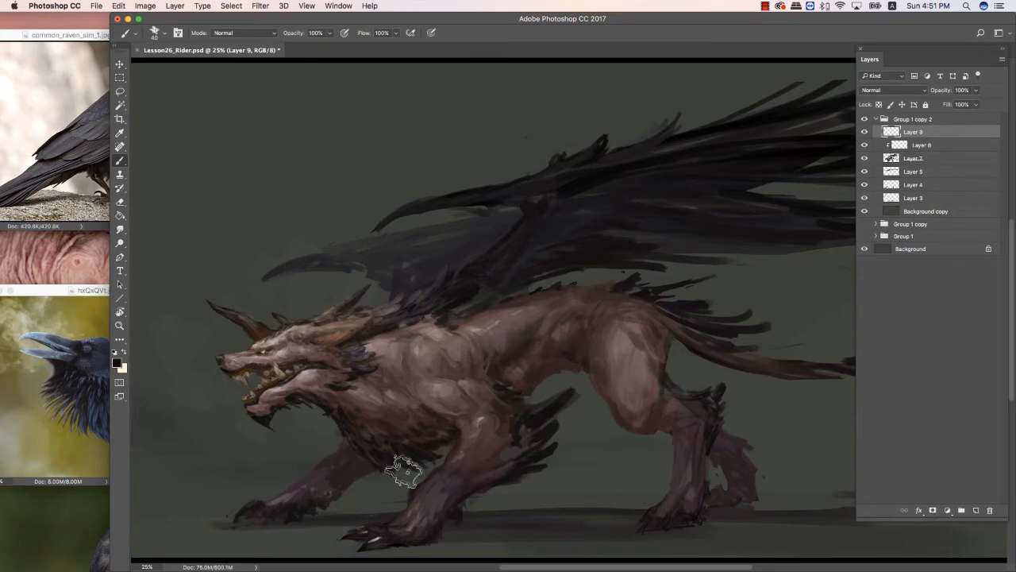
key(super+minus)
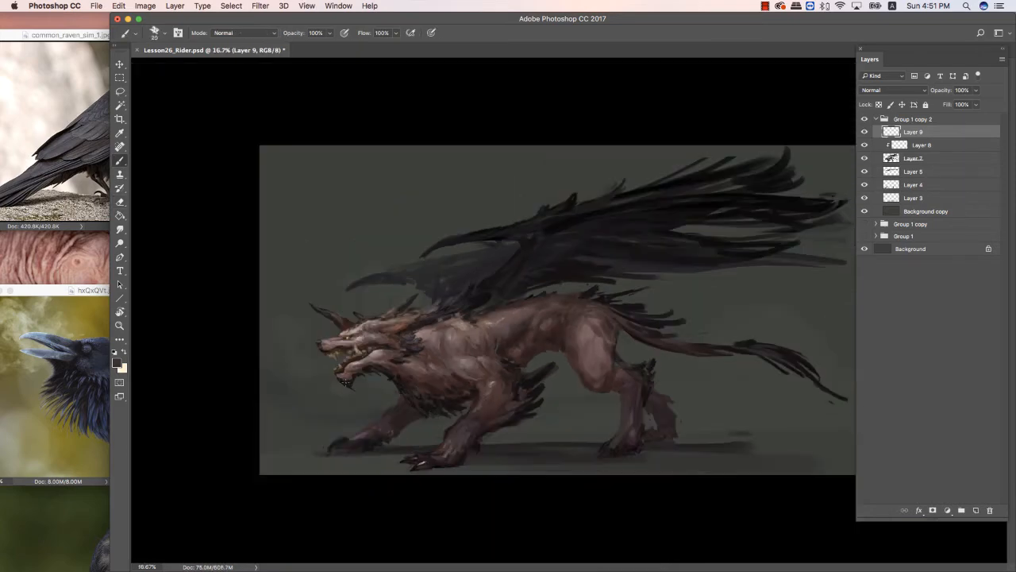
key(super+plus)
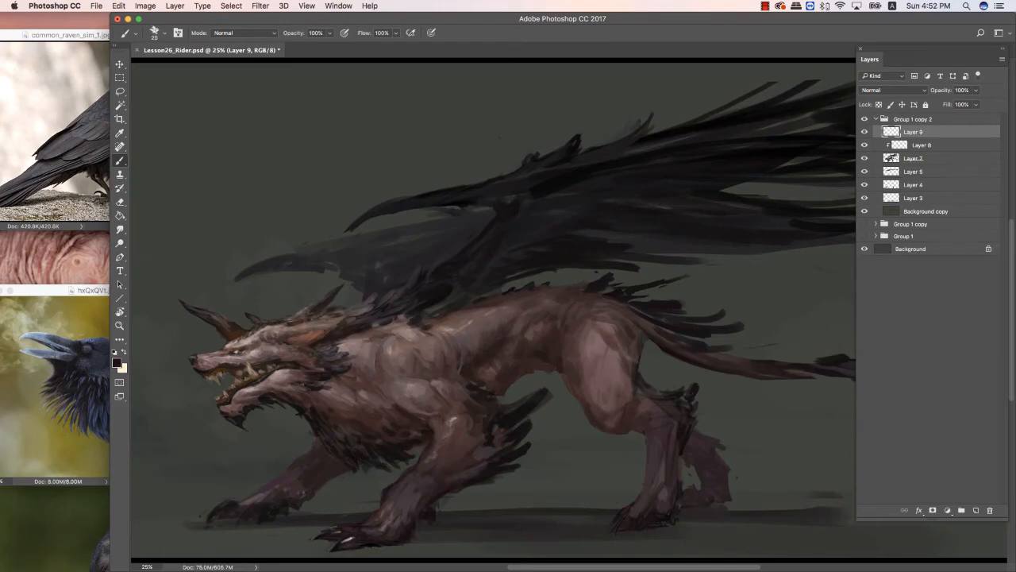
Repaint the ear's edge and the dark fur behind it with small strokes in colours sampled from the head and wing.
alt+click(319, 382)
alt+click(350, 319)
key(])
alt+click(340, 318)
mouse_move(345, 318)
mouse_down()
mouse_move(326, 328)
mouse_move(395, 308)
mouse_move(332, 327)
mouse_up()
alt+click(467, 252)
alt+click(342, 316)
key([)
key([)
key(])
key(])
key([)
key(])
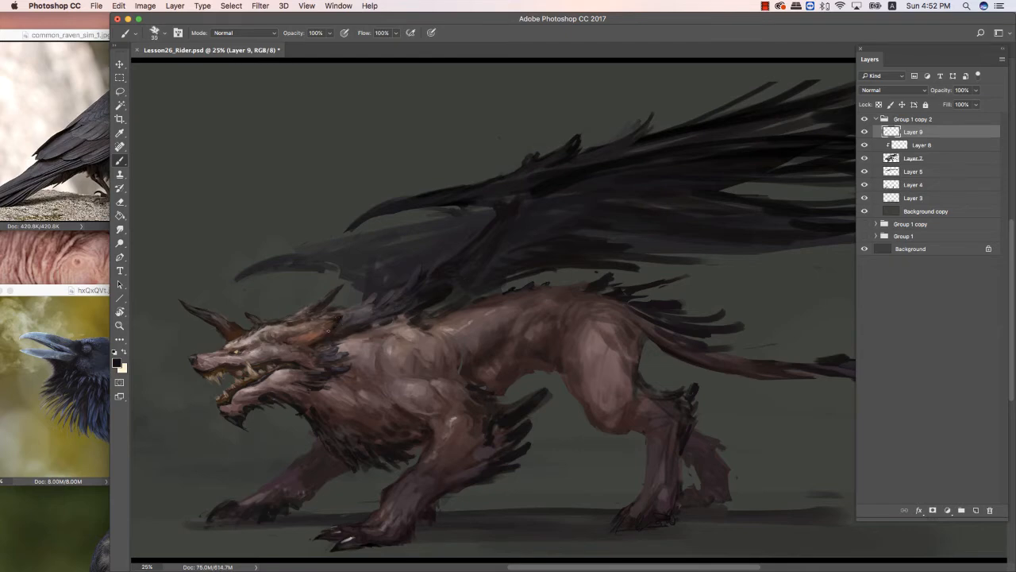
alt+click(343, 321)
Paint dark feather strokes along the wing's upper edge and extend the feather tips at its far end.
key(super+minus)
key(bracketright)
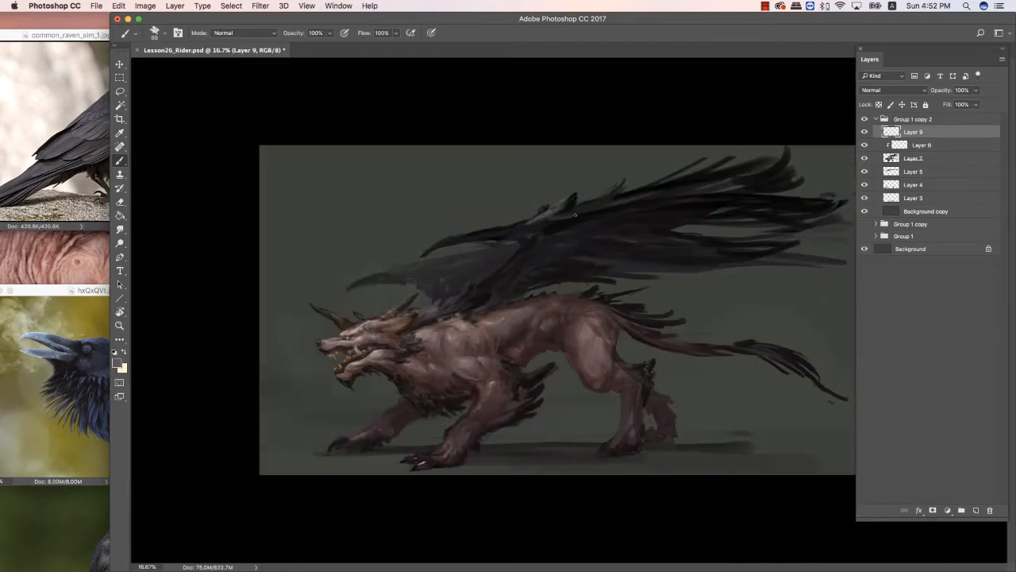
alt+click(551, 215)
drag(559, 223, 638, 173)
drag(626, 195, 733, 151)
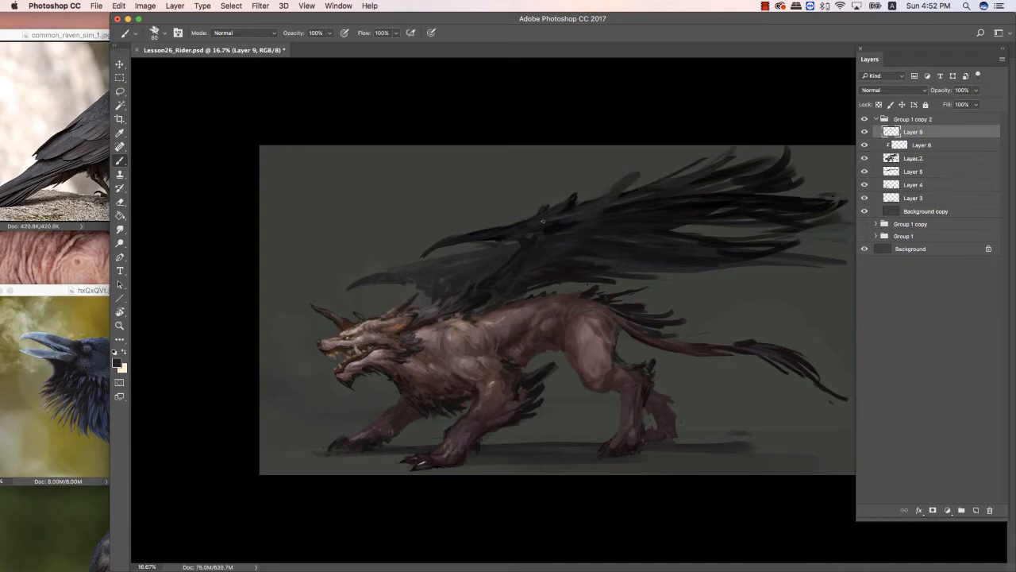
key(bracketleft)
alt+click(573, 217)
mouse_move(570, 219)
mouse_down()
mouse_move(603, 202)
mouse_move(634, 204)
mouse_up()
alt+click(597, 208)
alt+click(784, 165)
drag(789, 164, 810, 147)
Merge Layer 9, Layer 8 and Layer 2 into one layer.
key(e)
shift+click(927, 158)
right_click(927, 152)
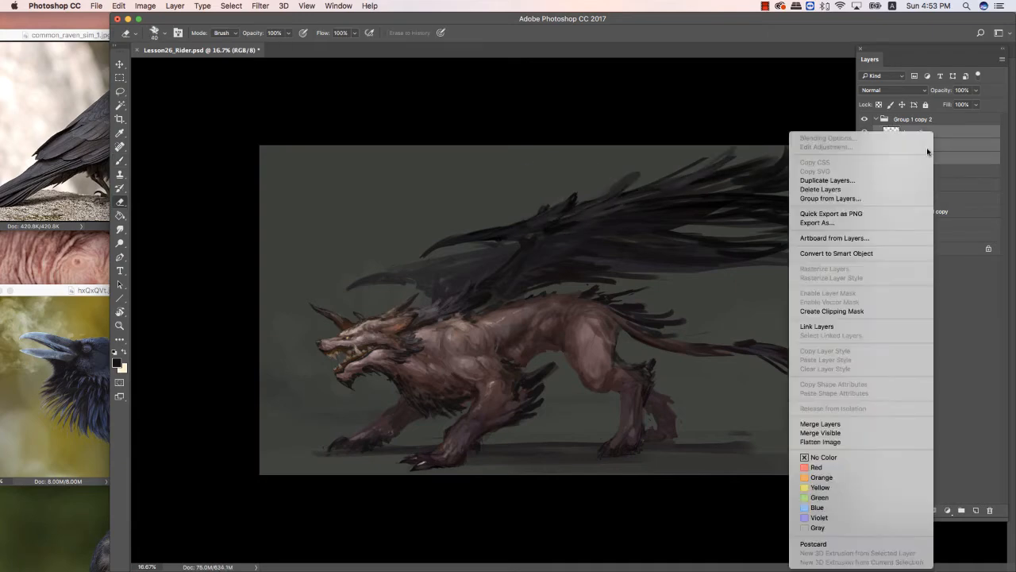
click(822, 424)
Refine the ear and the fur beside it with sampled colours while viewing the canvas without panels.
key(Tab)
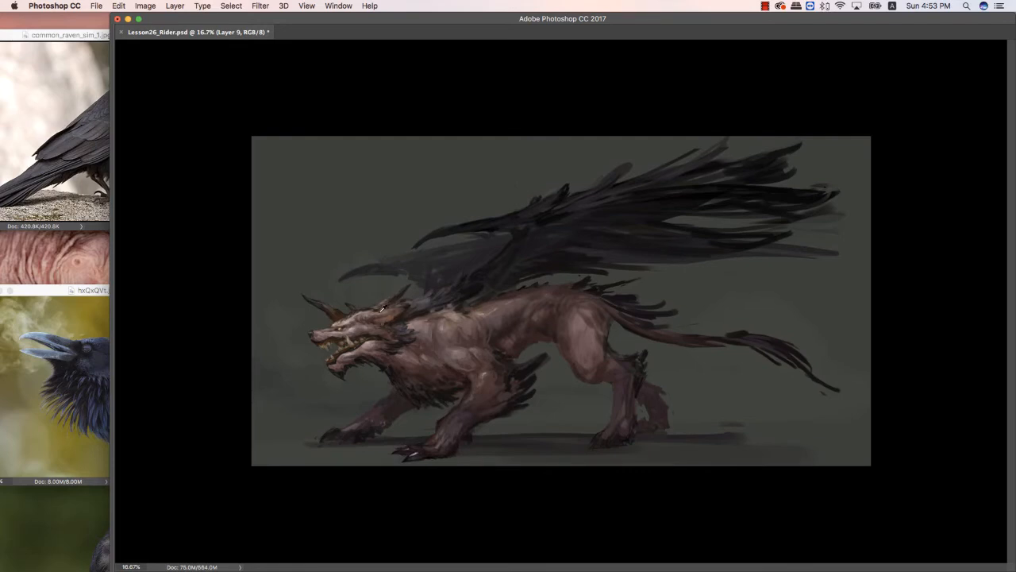
alt+click(380, 314)
alt+click(392, 353)
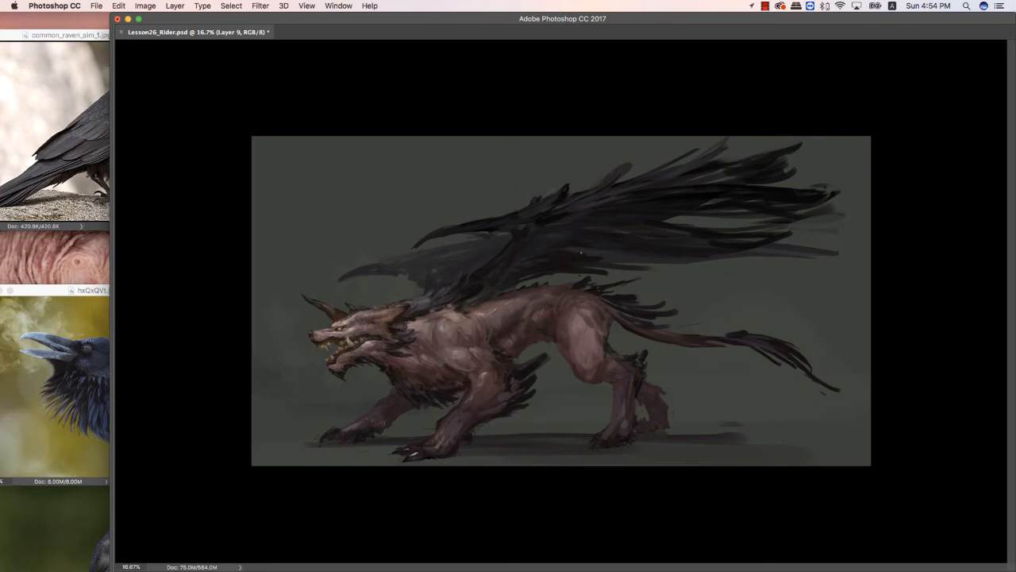
Flip the image horizontally and paint dark feathers over the wing's shoulder and along its lower edge.
key(Tab)
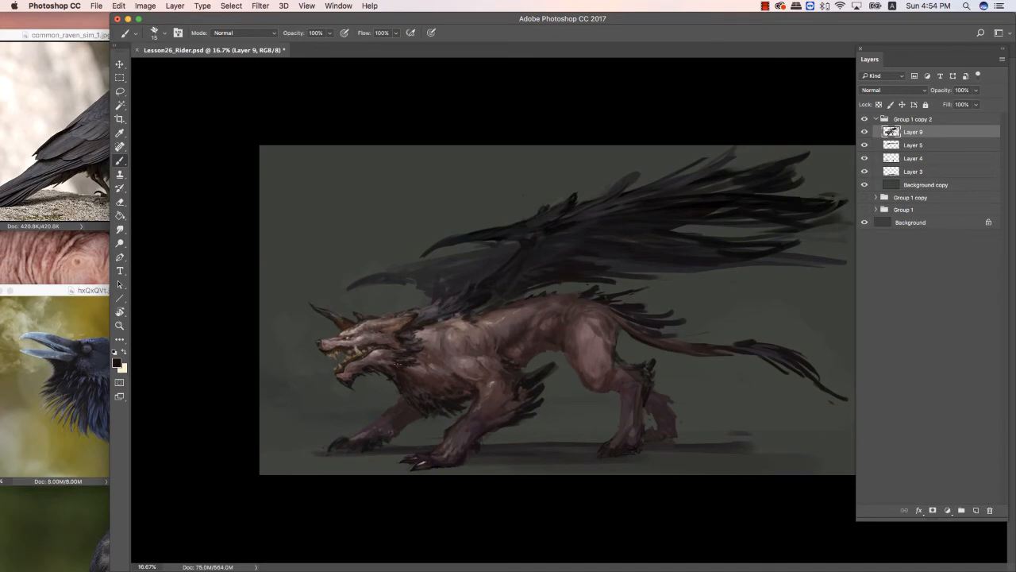
key(Tab)
key(F2)
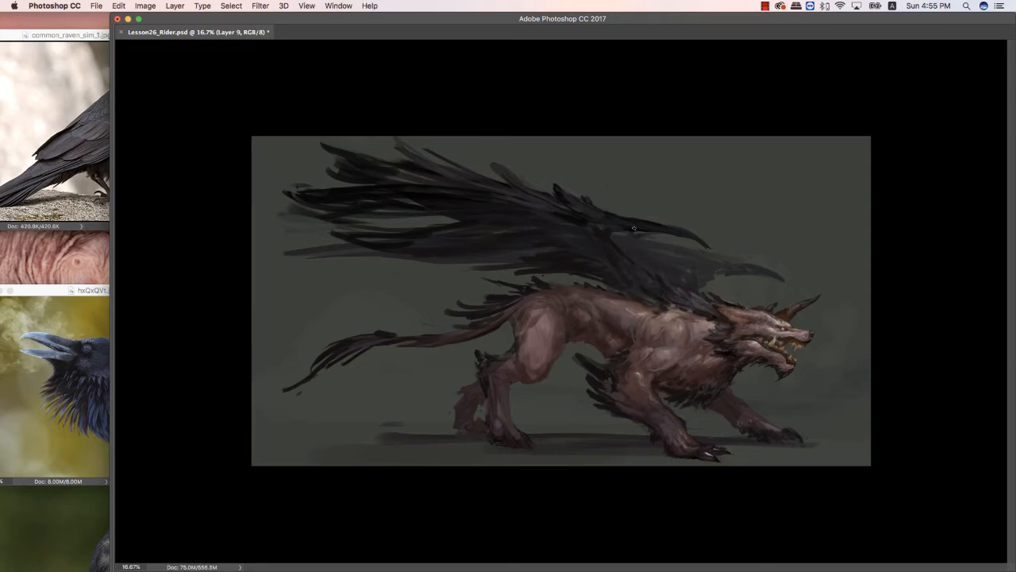
mouse_move(612, 230)
mouse_down()
mouse_move(593, 226)
mouse_move(608, 260)
mouse_up()
drag(553, 235, 578, 240)
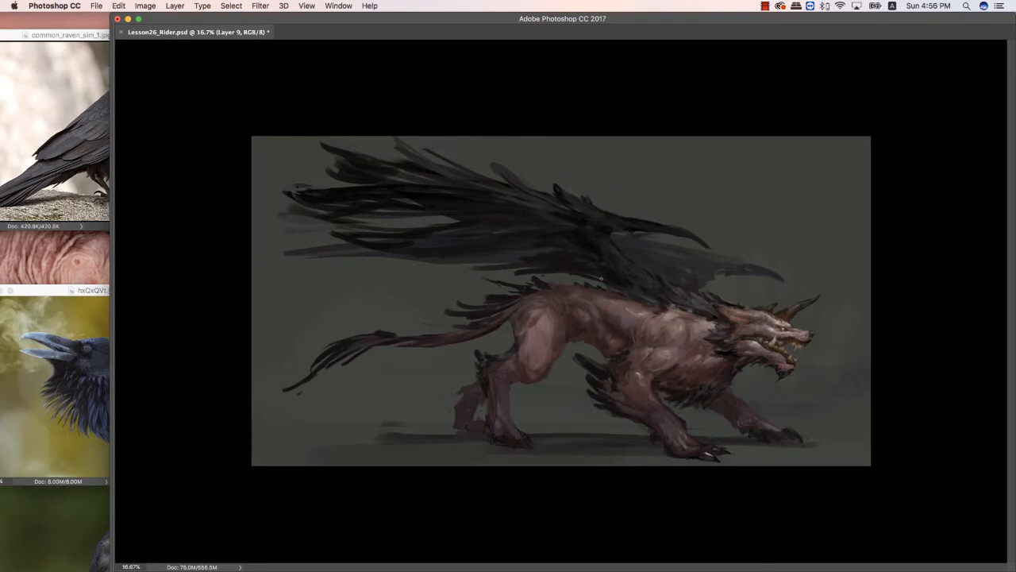
mouse_move(616, 278)
mouse_down()
mouse_move(573, 284)
mouse_move(460, 260)
mouse_up()
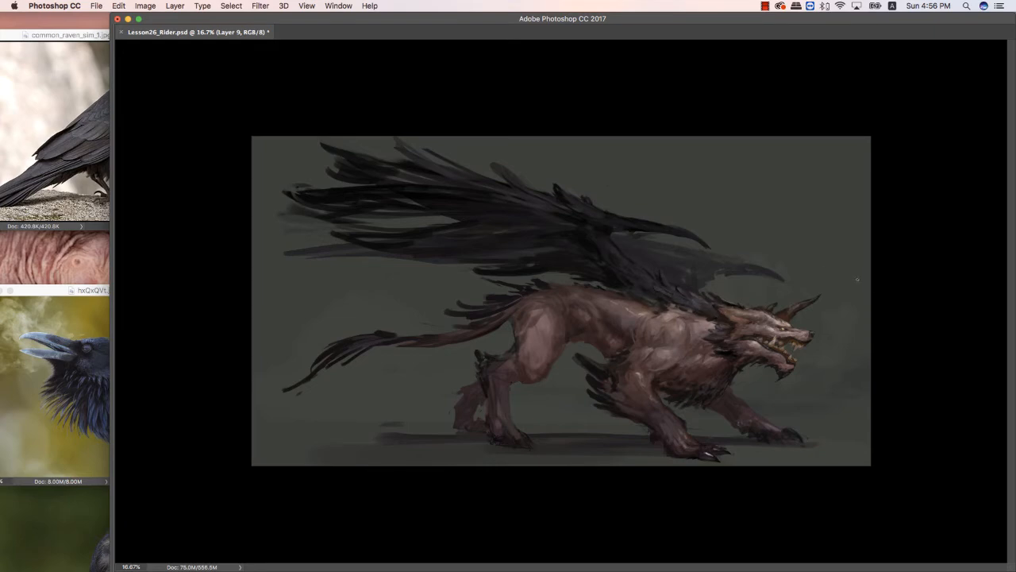
Rework the neck feathers and chest fur with tones sampled from the painting and the raven reference photo.
alt+click(705, 306)
drag(664, 313, 640, 316)
alt+click(718, 370)
click(97, 159)
alt+click(167, 109)
click(718, 373)
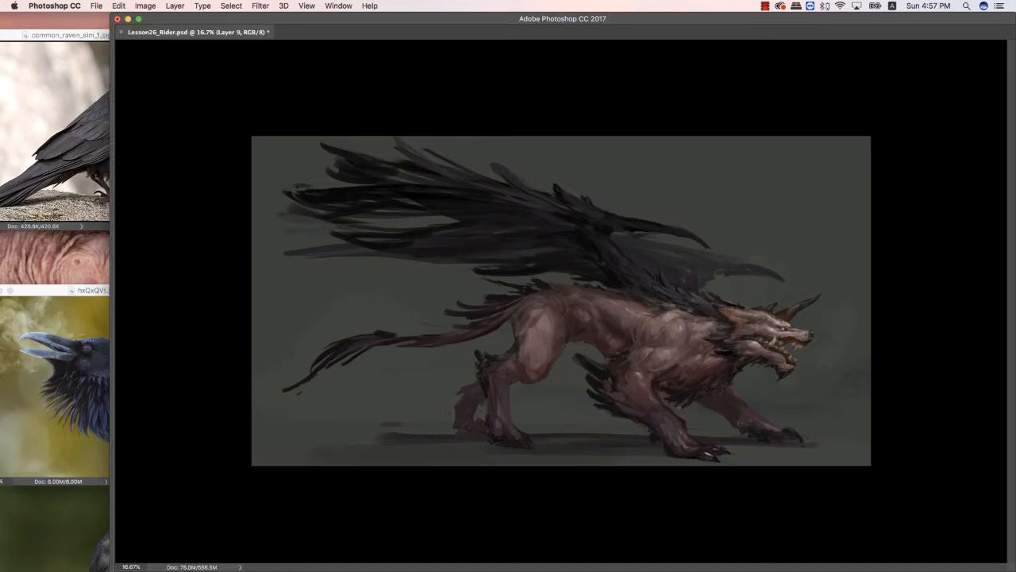
Shape the ragged fur edge beneath the chest by alternating dark brush strokes with erasing.
key(Tab)
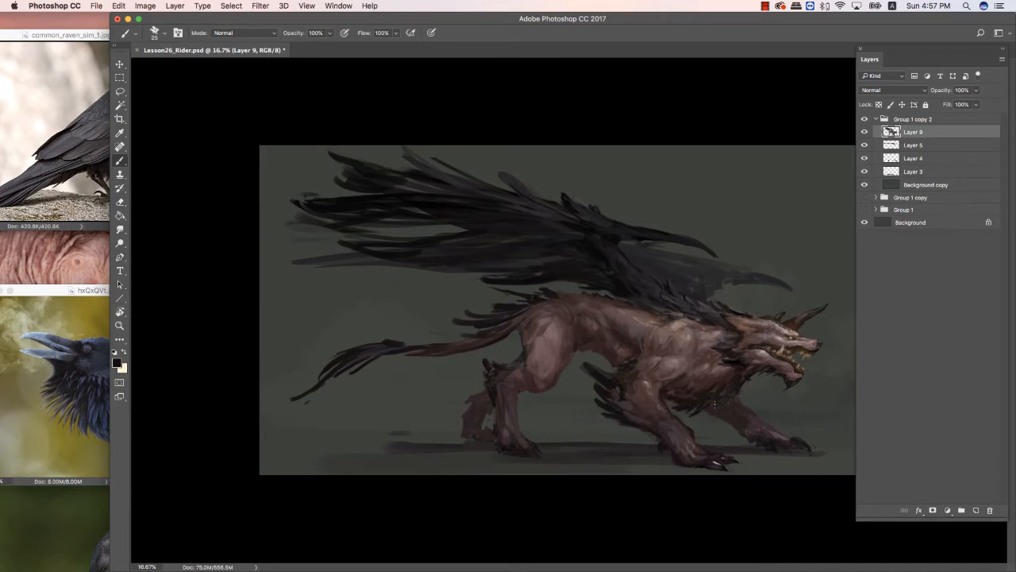
key(e)
key(b)
key(bracketright)
key(bracketright)
key(bracketright)
key(bracketright)
key(bracketright)
key(bracketright)
alt+click(705, 389)
key(bracketleft)
key(bracketleft)
key(bracketleft)
key(bracketleft)
key(e)
key(b)
key(e)
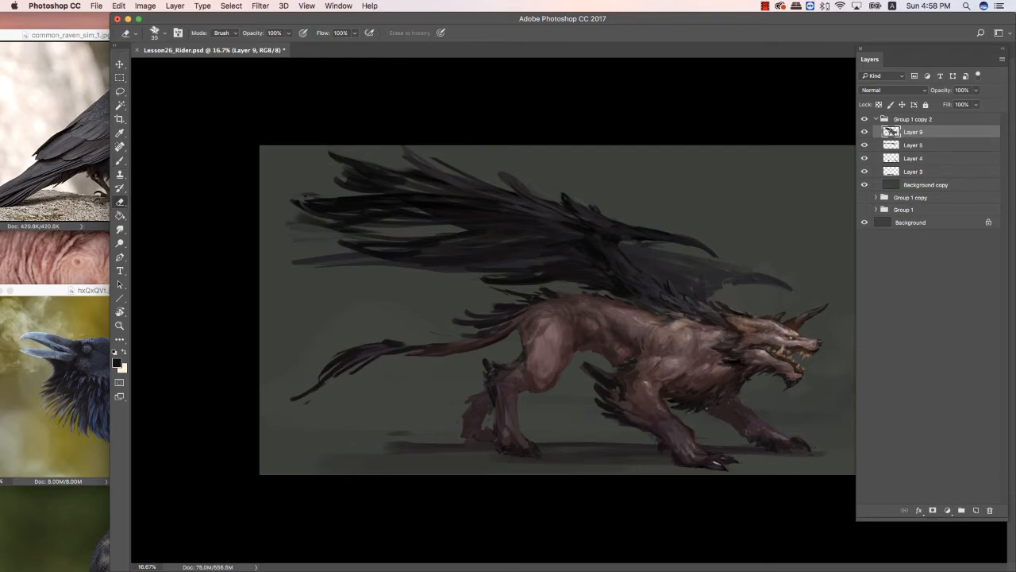
key(b)
key(e)
key(b)
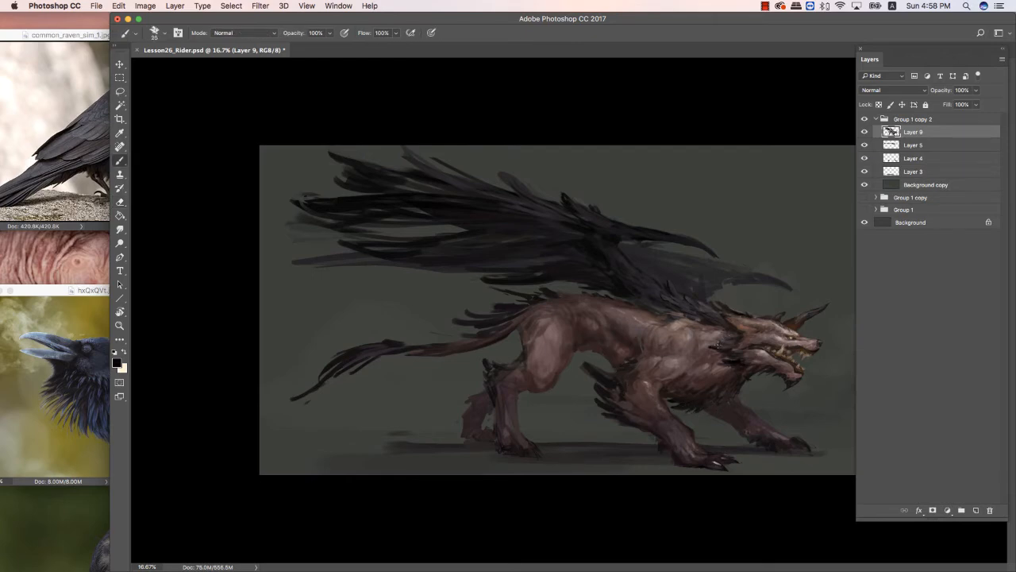
Add dark fur strands on the cheek and neck behind the jaw using sampled colours.
key(bracketleft)
key(bracketright)
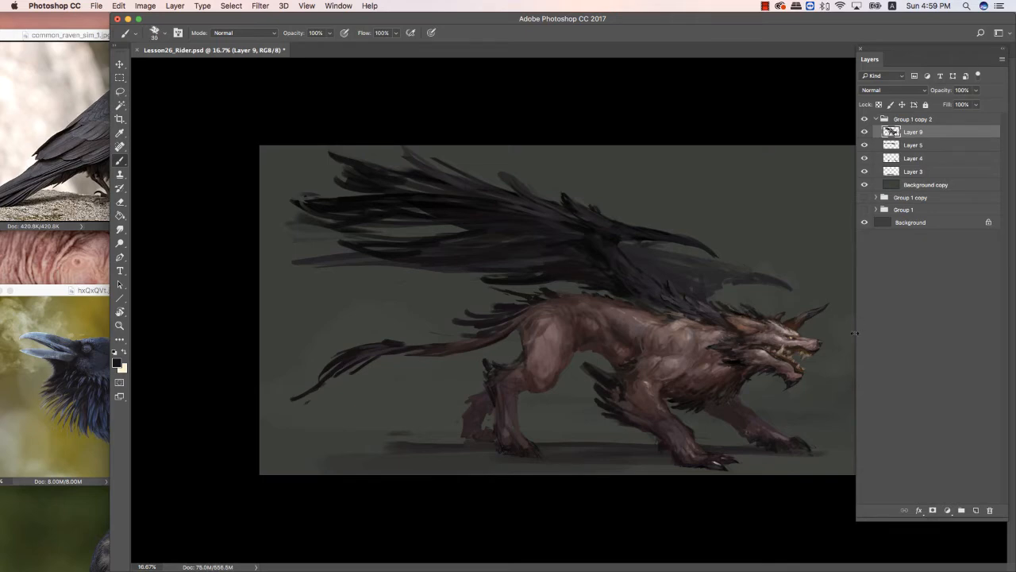
alt+click(743, 361)
key(bracketright)
key(bracketright)
key(bracketright)
alt+click(749, 367)
key(bracketleft)
key(bracketleft)
key(bracketleft)
Repaint the feathers behind the front leg's elbow as separate pointed tufts.
key(Tab)
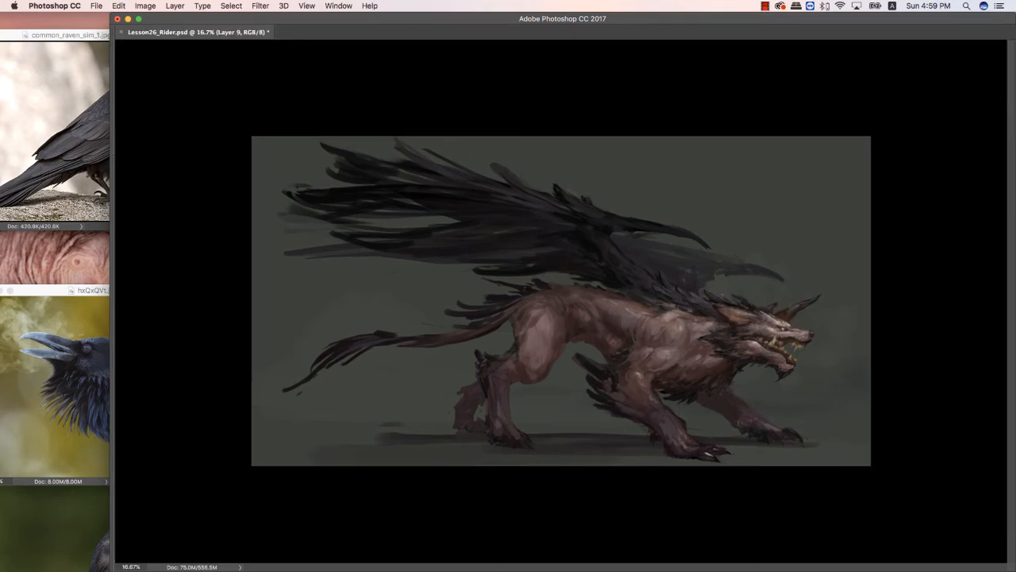
key(super+minus)
key(super+minus)
key(super+plus)
key(super+plus)
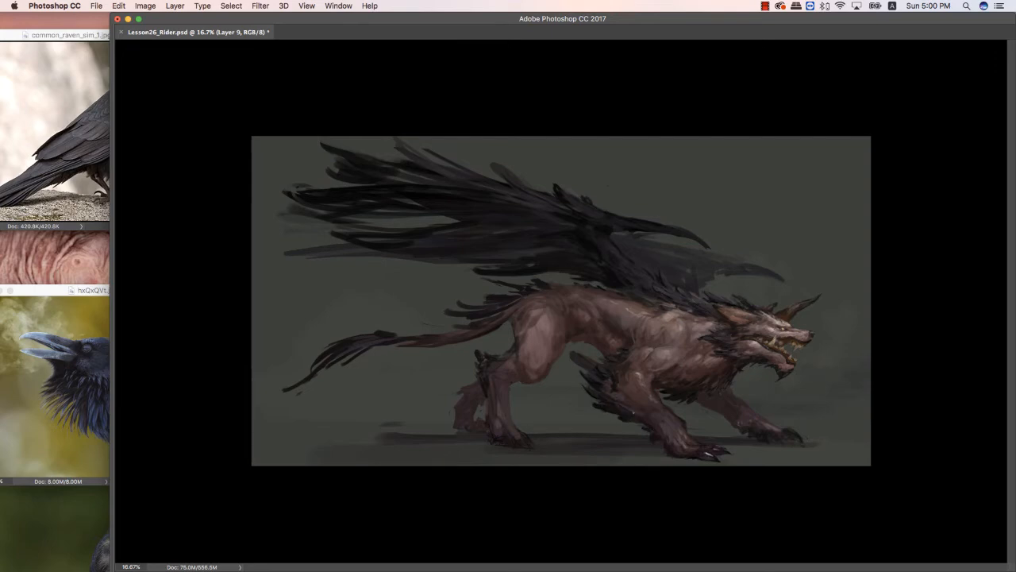
key(Tab)
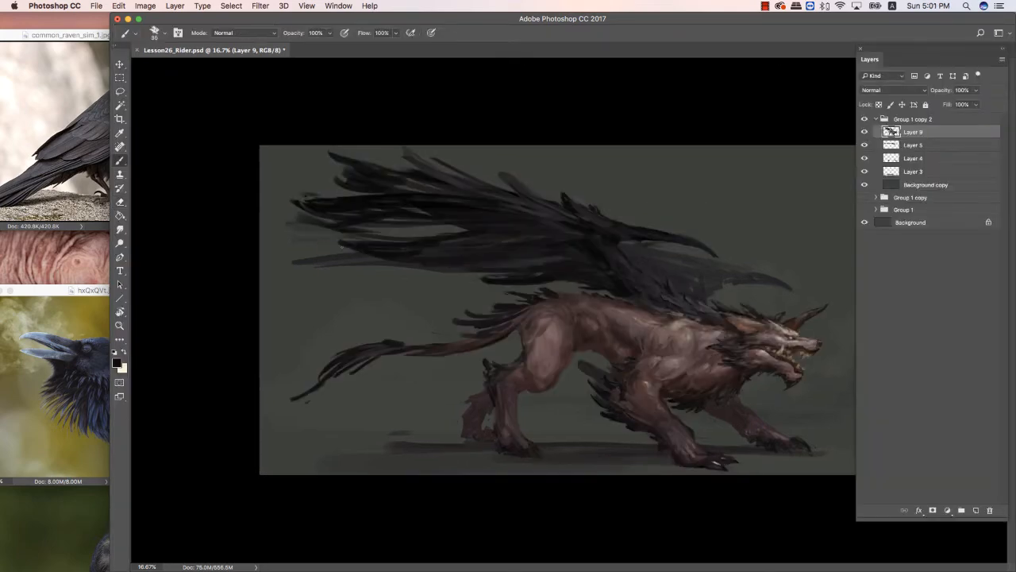
Extend the wing's long rear feathers into dark pointed tips and fill the gaps between them.
drag(356, 252, 503, 242)
key(])
drag(268, 197, 340, 213)
alt+click(541, 233)
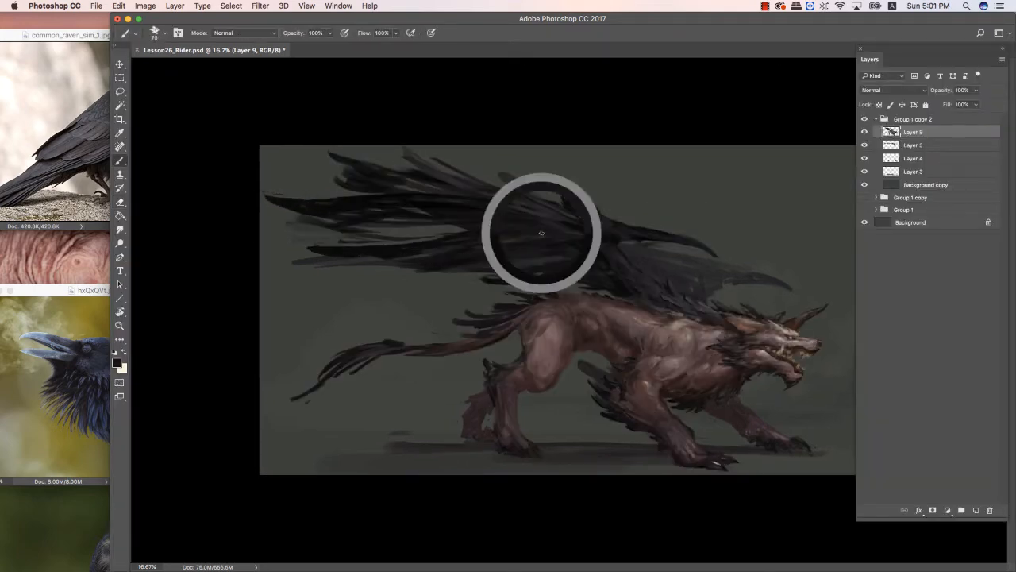
drag(470, 204, 278, 198)
mouse_move(336, 177)
mouse_down()
mouse_move(421, 190)
mouse_move(318, 170)
mouse_up()
key([)
key([)
mouse_move(408, 181)
mouse_down()
mouse_move(526, 204)
mouse_move(411, 182)
mouse_up()
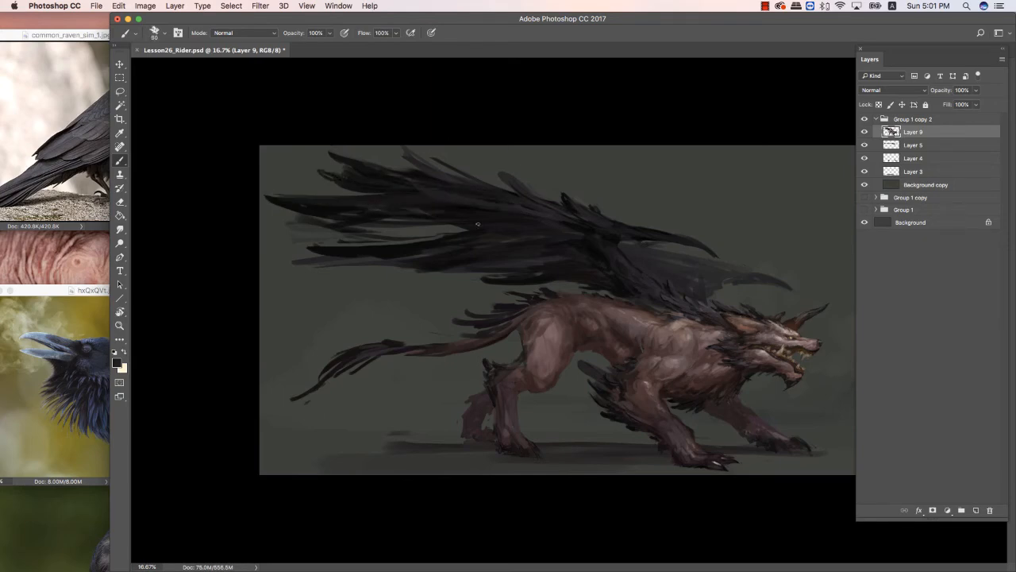
drag(465, 230, 274, 214)
Paint small dark feather tufts on the wing's upper edge near the joint.
alt+click(566, 222)
key([)
key([)
key([)
key([)
drag(557, 215, 531, 200)
mouse_move(550, 199)
mouse_down()
mouse_move(524, 196)
mouse_move(553, 191)
mouse_up()
drag(570, 212, 555, 205)
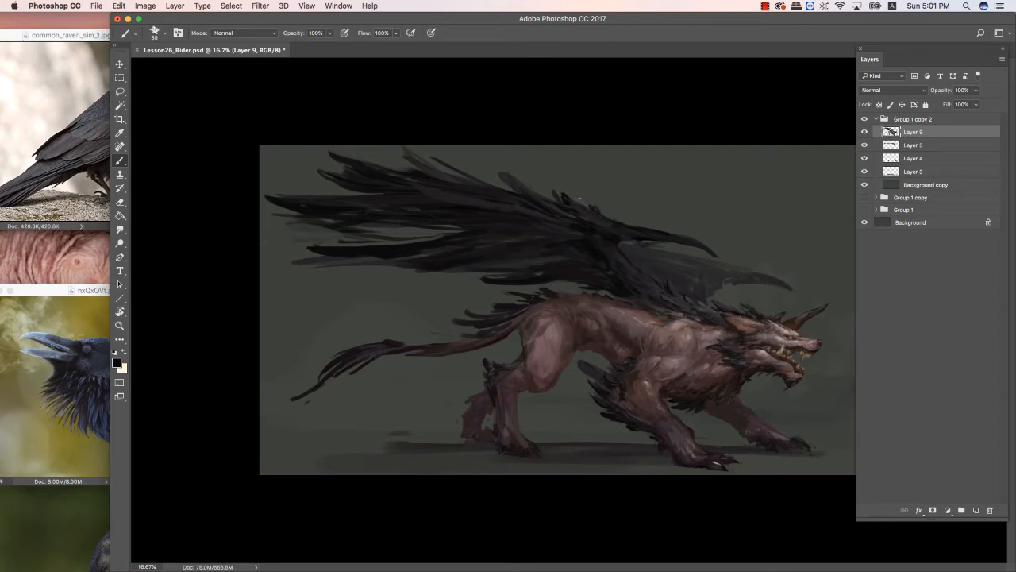
Choose a near-black colour and sweep longer feather strokes back from the wing joint along its upper edge.
click(117, 363)
click(273, 231)
key(Return)
key(])
drag(620, 226, 556, 187)
alt+click(568, 205)
drag(614, 220, 515, 196)
Blend the upper wing feathers behind the joint with sampled dark tones, varying the brush size.
alt+click(578, 213)
key(bracketright)
key(bracketright)
key(bracketright)
key(bracketright)
key(bracketright)
alt+click(529, 205)
alt+click(525, 208)
key(bracketleft)
key(bracketleft)
key(bracketleft)
key(bracketleft)
key(bracketleft)
key(bracketleft)
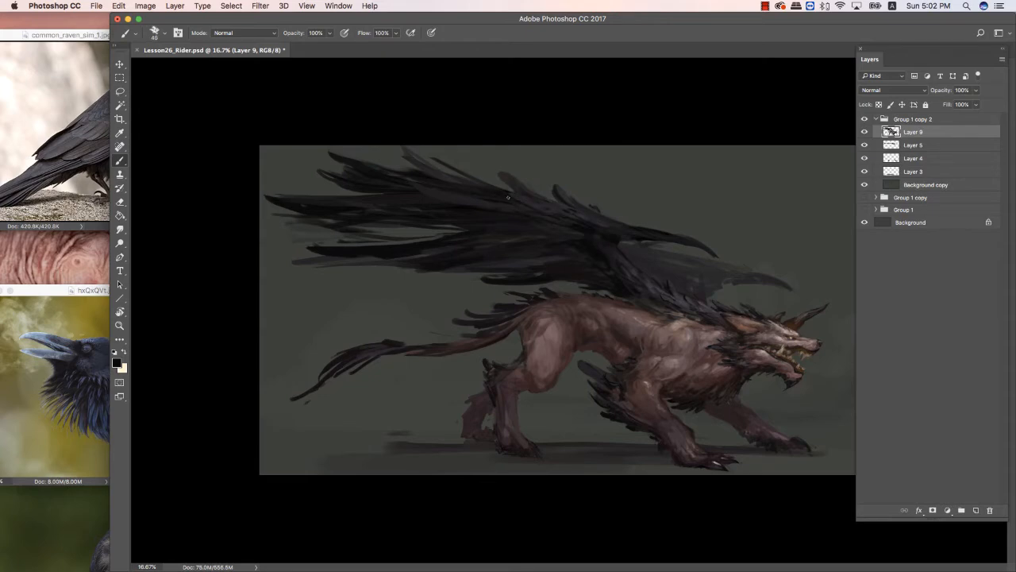
Darken the feathers at the wing's centre with sampled colour and view the canvas without panels.
mouse_move(582, 219)
mouse_down()
mouse_move(545, 208)
mouse_move(537, 226)
mouse_move(563, 217)
mouse_up()
alt+click(563, 235)
key(bracketright)
key(bracketright)
key(bracketright)
key(bracketright)
key(bracketright)
key(bracketright)
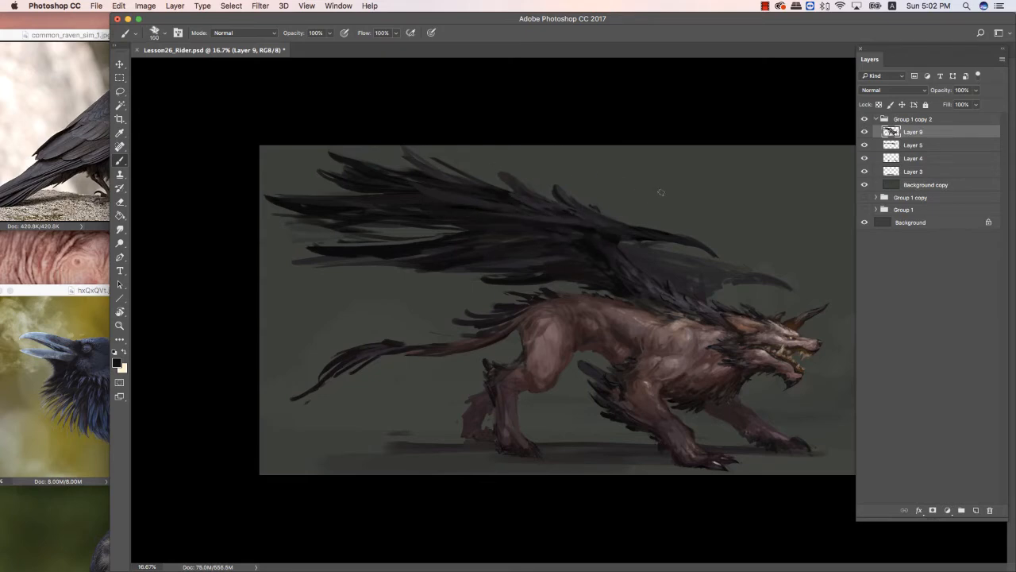
key(Tab)
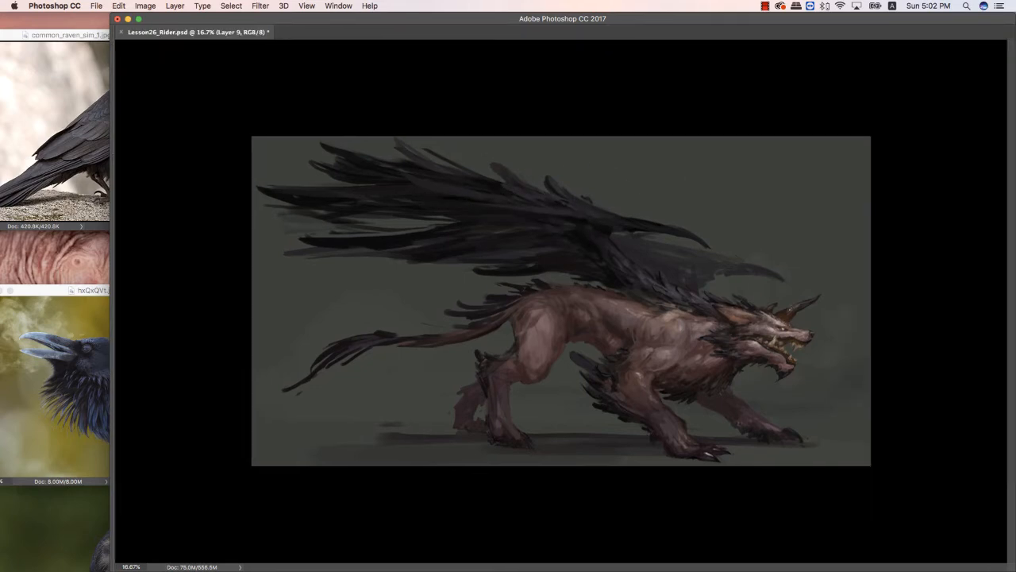
Choose a muted grey painting colour and reduce the brush to a small size for fine detail strokes.
key(Tab)
click(117, 363)
click(421, 147)
click(517, 135)
key(bracketleft)
key(bracketleft)
key(bracketleft)
key(bracketleft)
key(bracketleft)
key(bracketleft)
key(bracketleft)
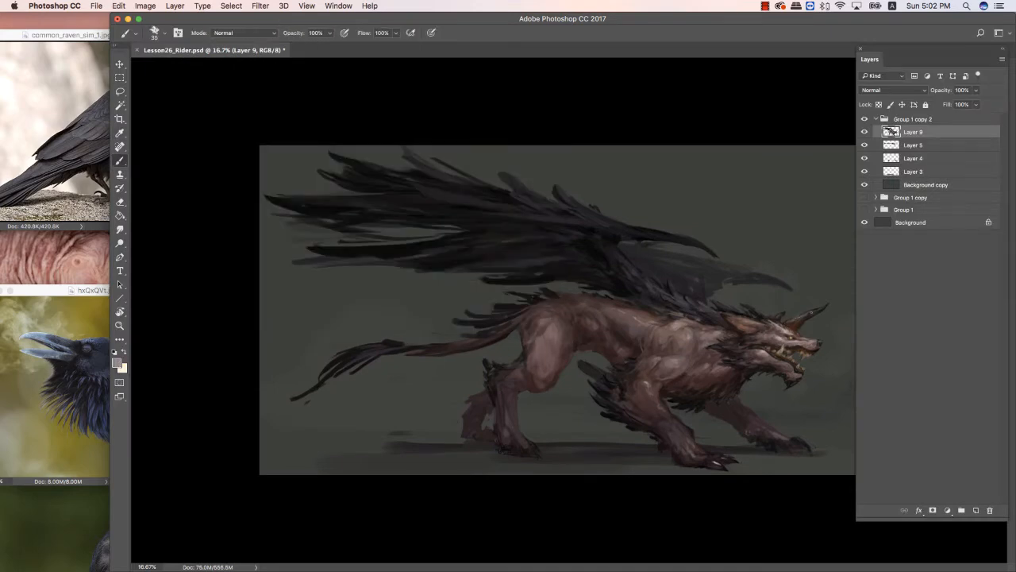
Touch up the horn with a dark tone sampled from its tip, and view the canvas without panels.
key(e)
key(b)
key(bracketleft)
alt+click(821, 311)
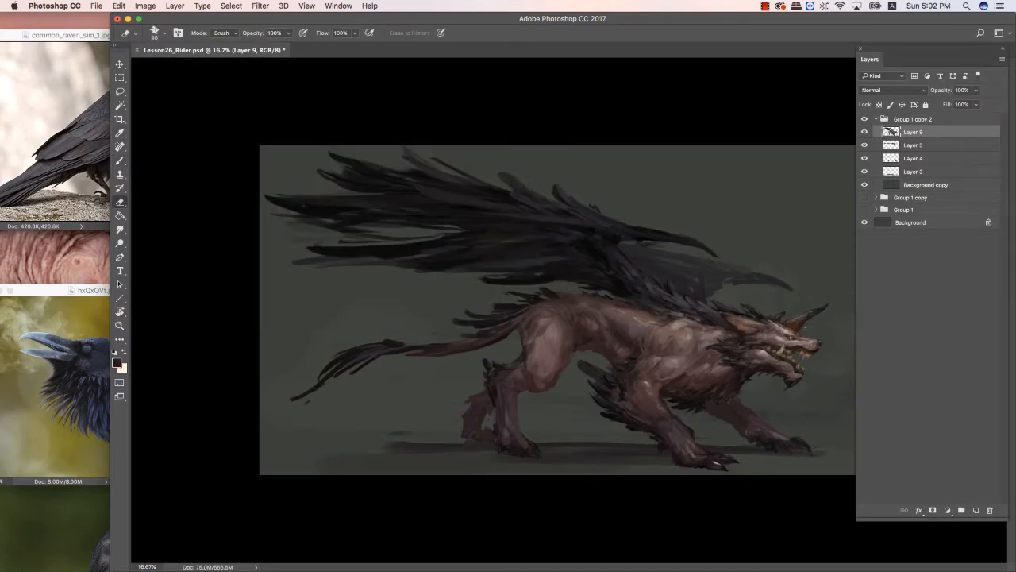
key(Tab)
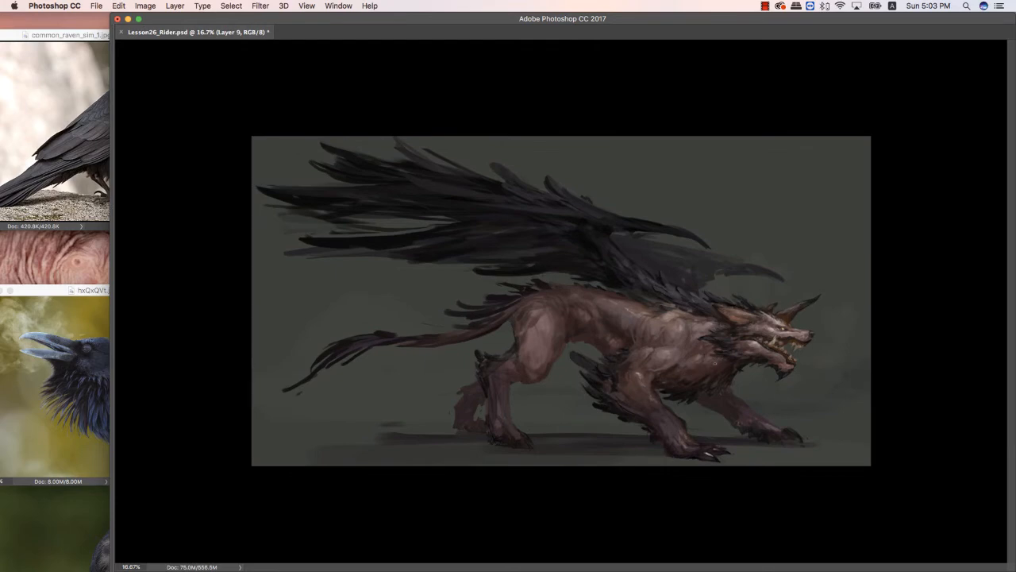
Place the wrinkled skin photo over the forequarters as a Soft Light layer and enlarge it to cover head and shoulder.
drag(80, 262, 673, 301)
key(Tab)
click(893, 90)
click(883, 212)
key(super+t)
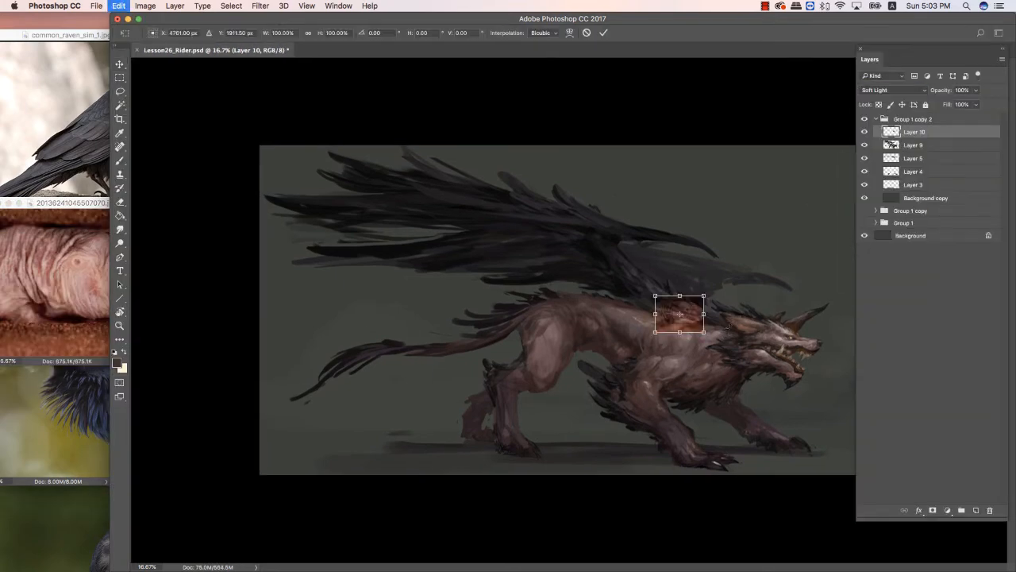
drag(706, 336, 839, 436)
key(Return)
Lower the skin texture layer's fill to 36% and merge it into the painted creature layer.
click(976, 105)
drag(975, 119, 952, 120)
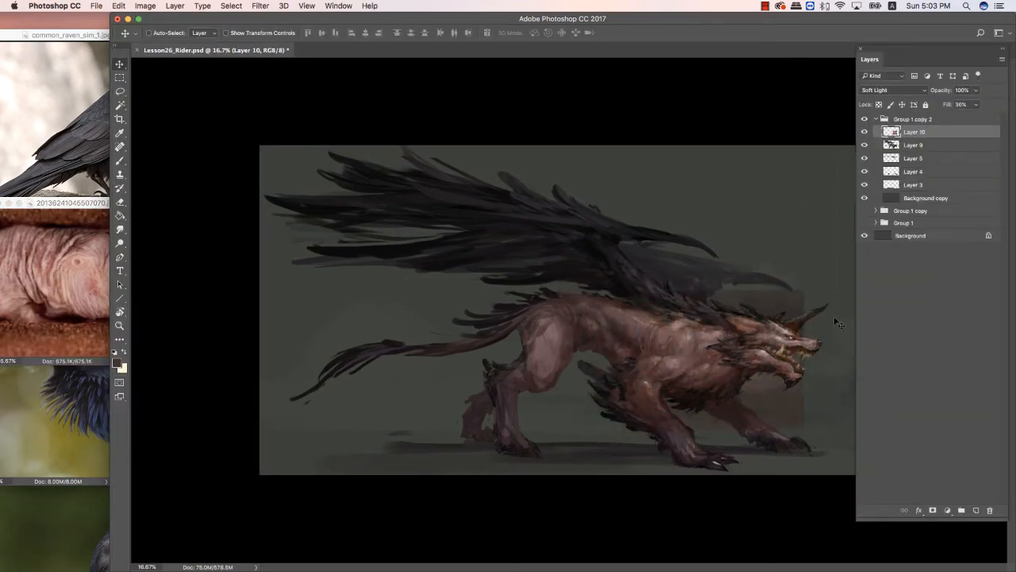
key(super+e)
Paint skin folds and blend the shoulder and flank with sampled brown tones, varying the brush size.
key(b)
key(bracketright)
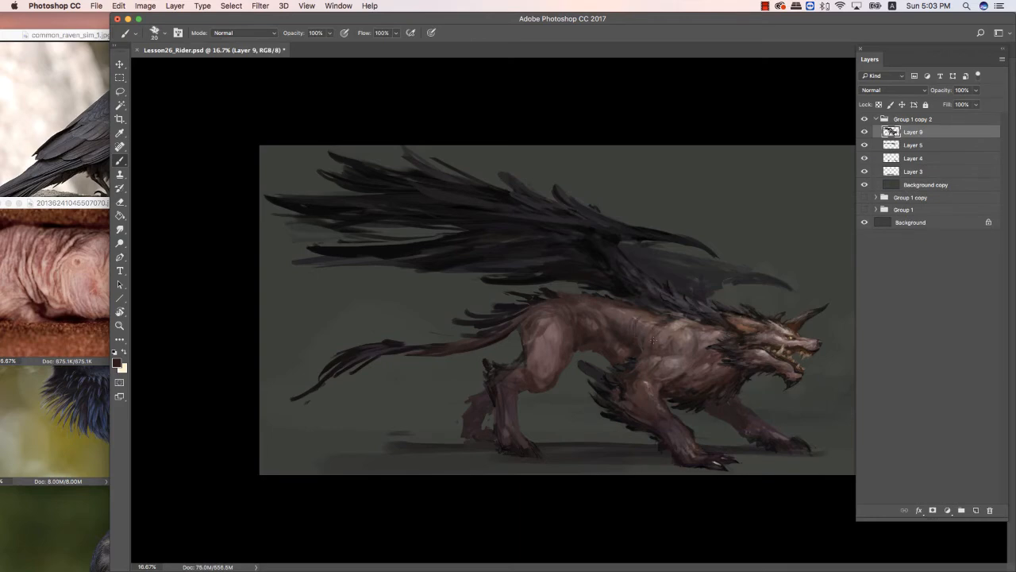
alt+click(648, 342)
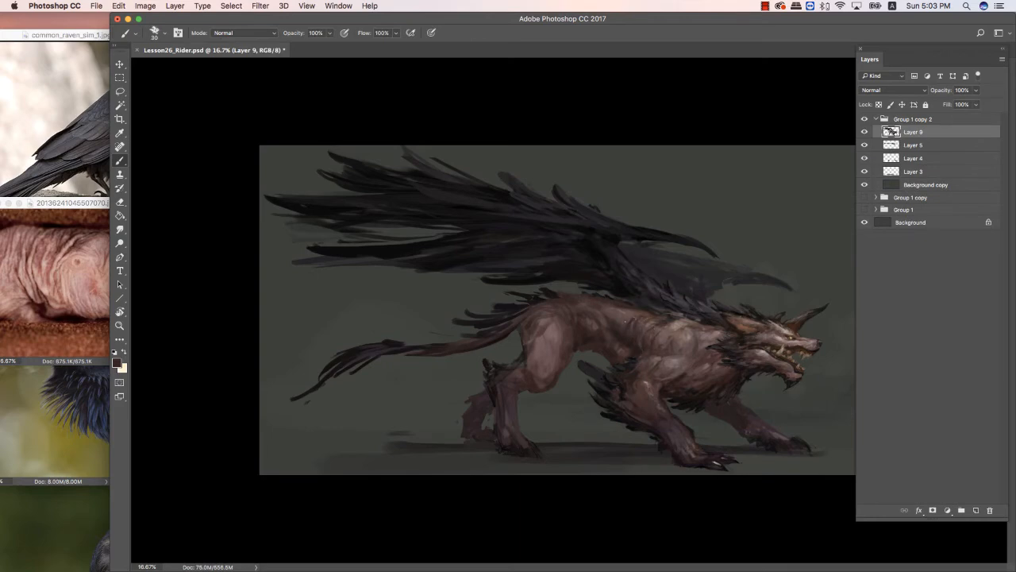
alt+click(687, 324)
key(bracketright)
alt+click(660, 335)
key(bracketleft)
key(Tab)
alt+click(640, 343)
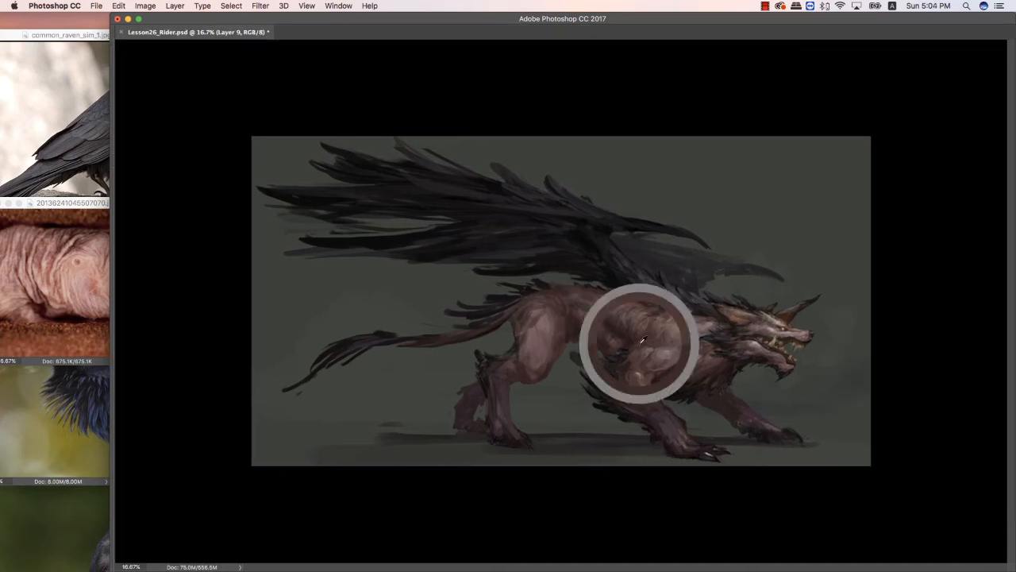
Flip the canvas horizontally to check the creature in mirror view.
key(Tab)
key(super+minus)
key(super+minus)
key(super+f)
key(super+plus)
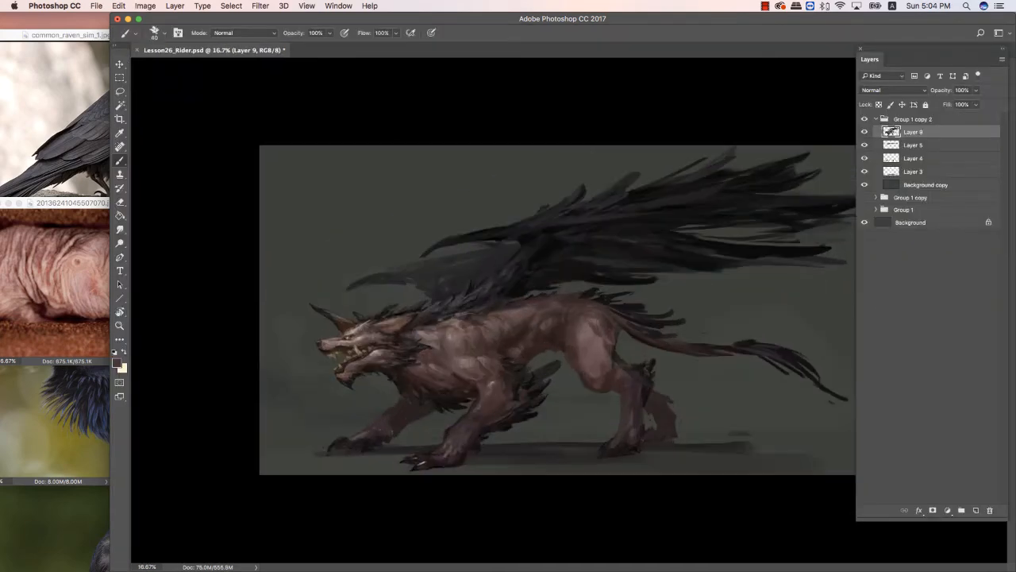
key(Tab)
key(Tab)
Add a new layer above the creature and choose a dark grey painting colour.
key(super+shift+alt+n)
key(super+minus)
key(super+minus)
key(super+plus)
key(super+plus)
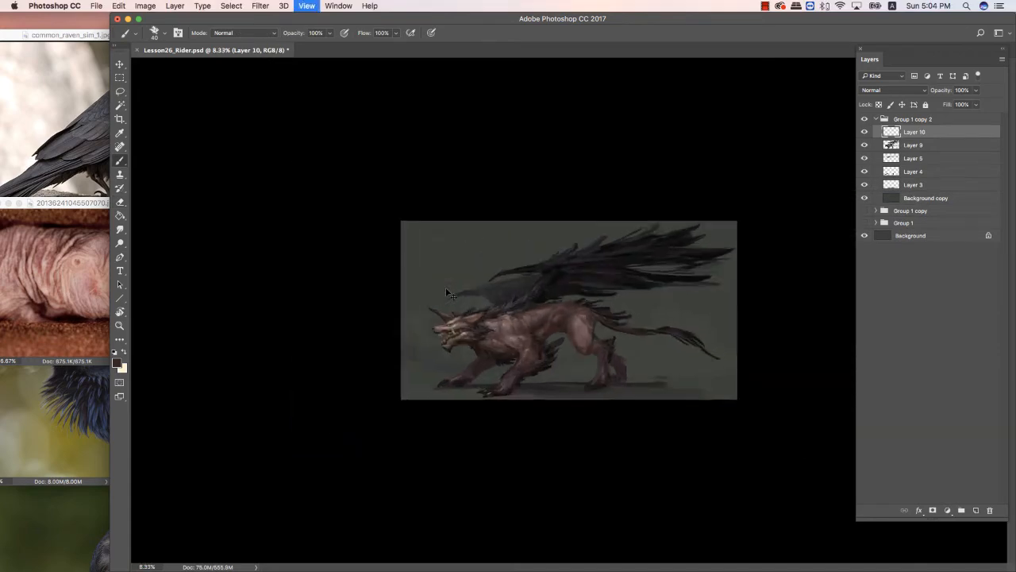
click(118, 362)
click(422, 193)
click(302, 242)
click(517, 137)
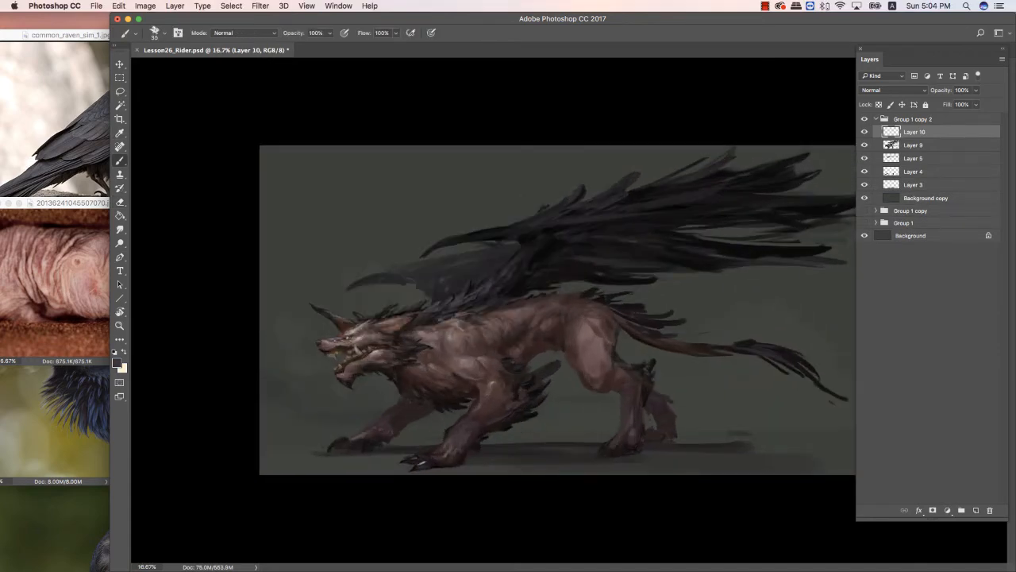
key(super+plus)
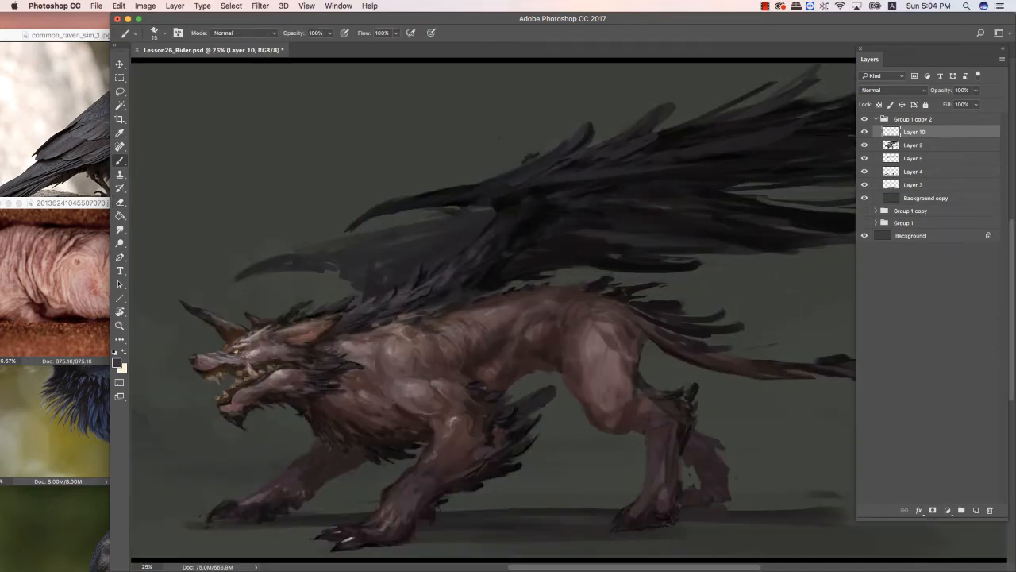
Refine the dark fur around the head and mane on the new layer, alternating brush and eraser.
key(e)
key(b)
key(e)
key(b)
key(super+minus)
key(super+minus)
key(super+plus)
key(super+plus)
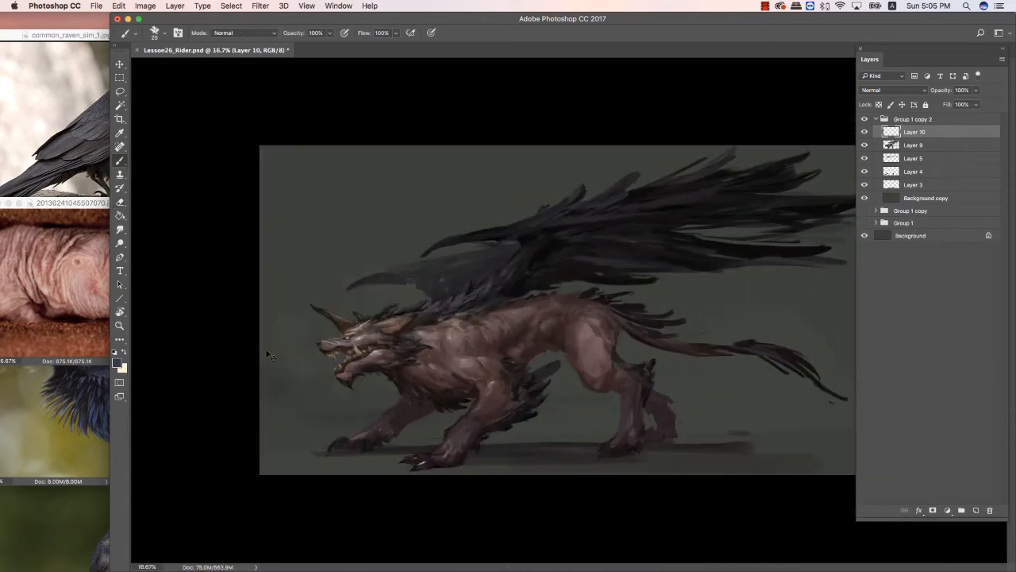
Add another new layer and paint the area around the eye with light tones sampled from the face.
key(super+shift+n)
key(Return)
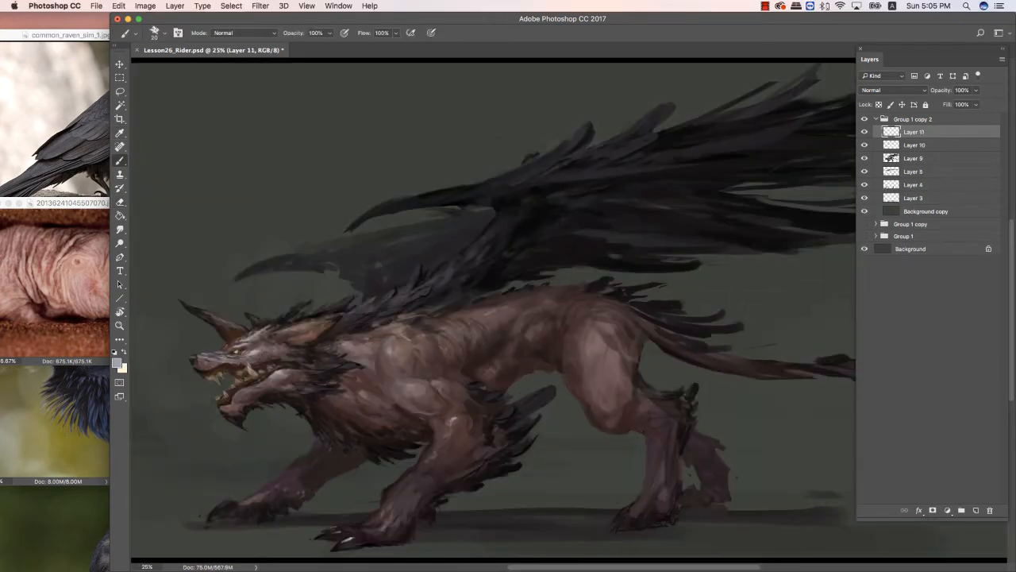
alt+click(233, 343)
alt+click(236, 352)
Maximise the document window and continue detailing the face with a tone sampled beside the eye.
key(Tab)
drag(526, 300, 521, 277)
click(139, 19)
key(Tab)
alt+click(206, 349)
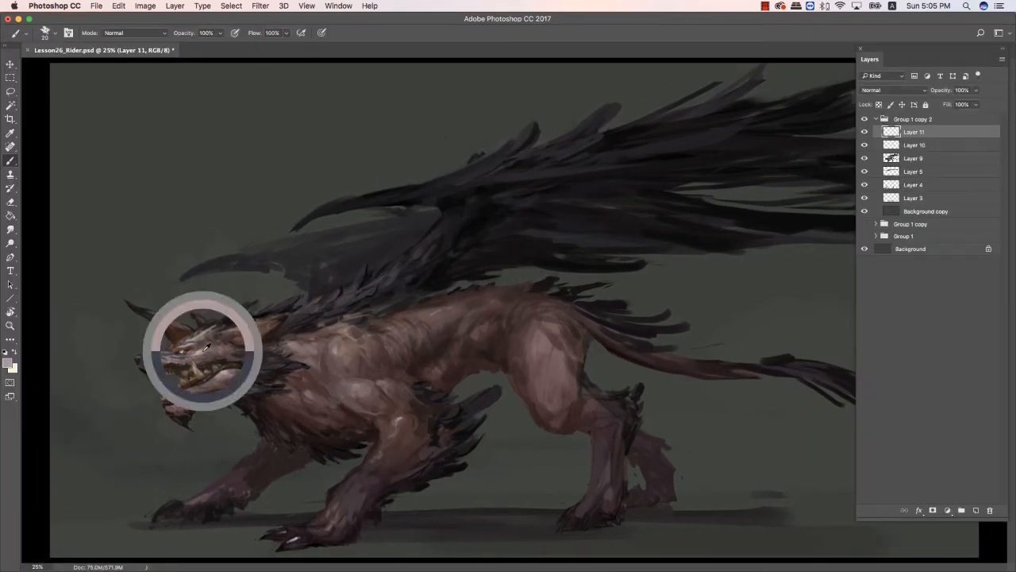
key(bracketright)
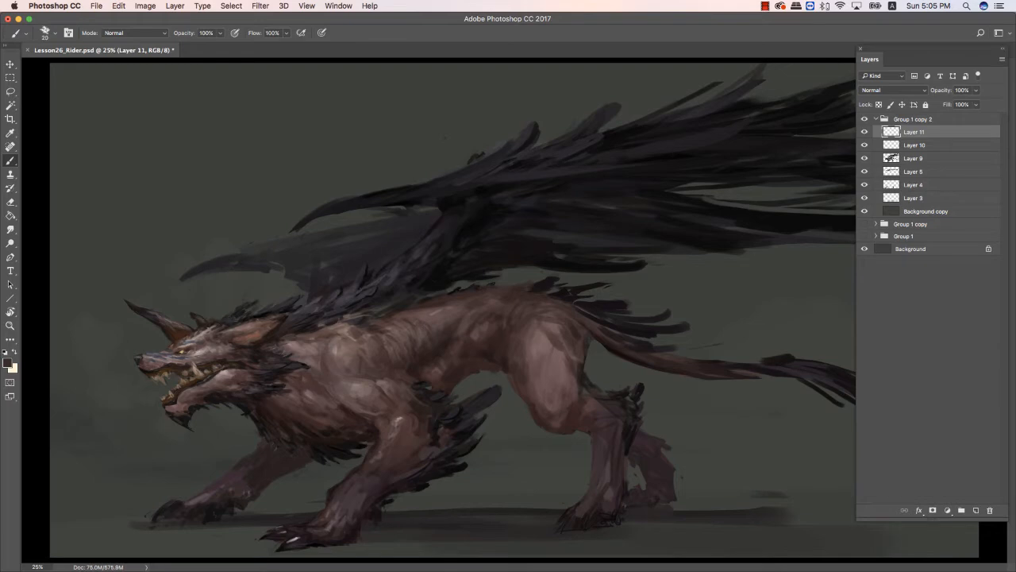
Paint small dark fur tufts on the crown behind the horn with sampled tones, varying brush size and erasing excess.
key(e)
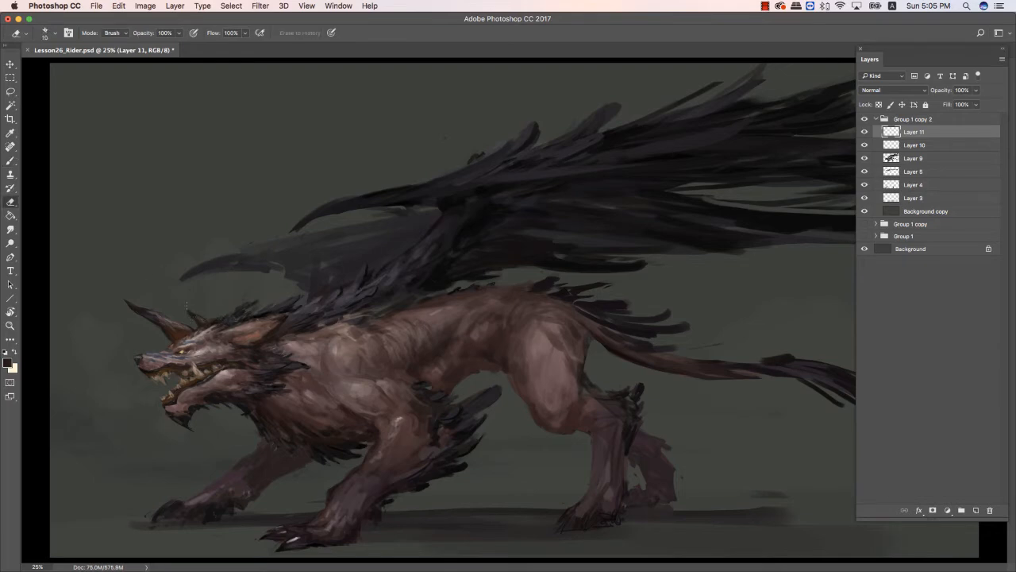
key(b)
key(bracketleft)
key(bracketleft)
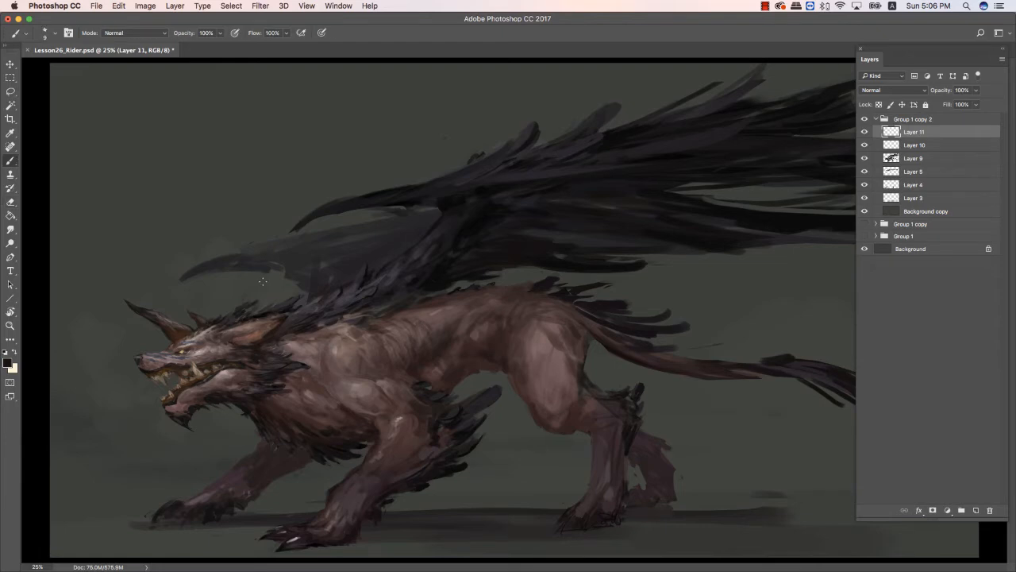
key(bracketleft)
key(bracketright)
key(bracketright)
click(230, 310)
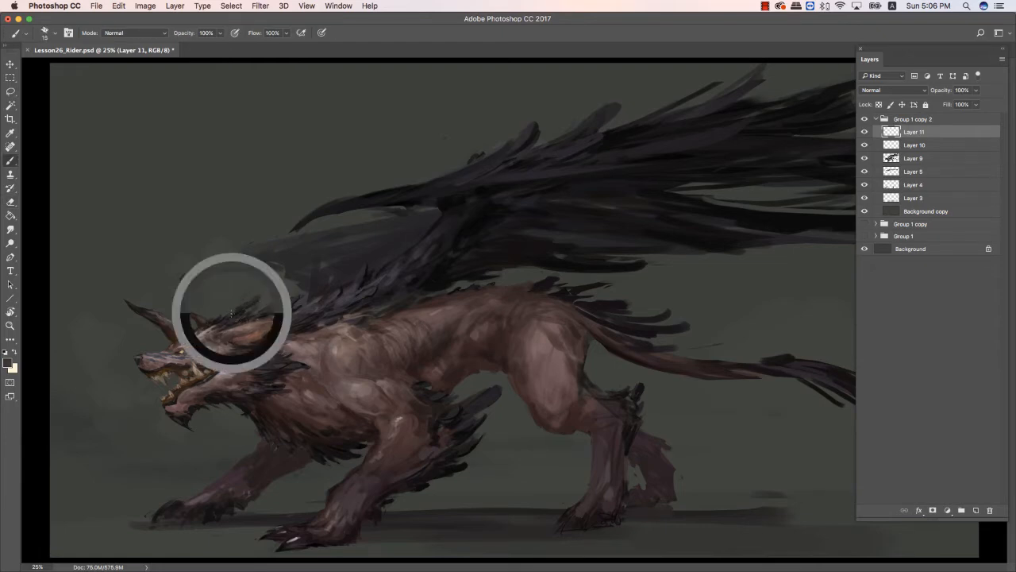
key(e)
key(b)
key(bracketright)
alt+click(232, 312)
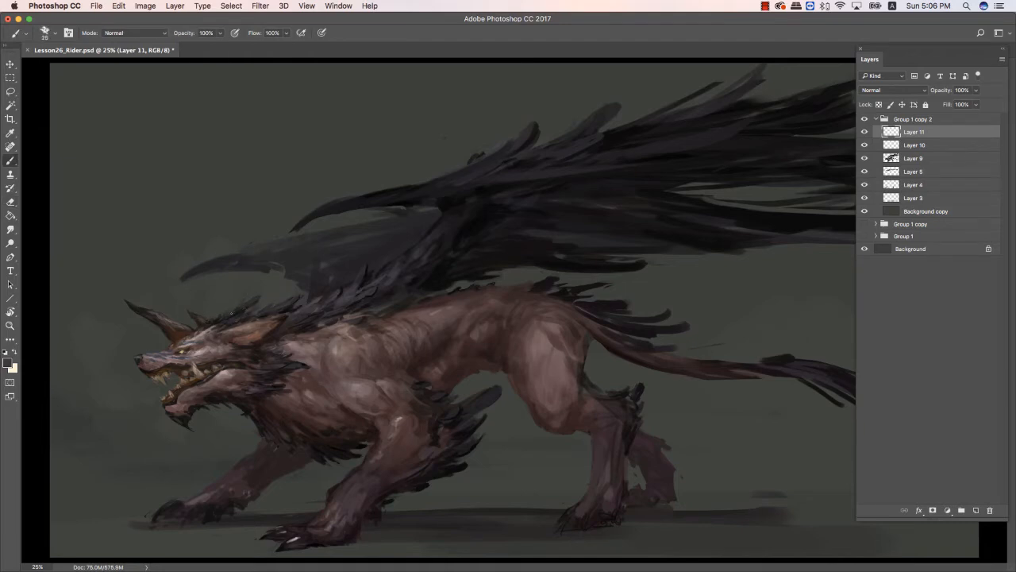
Blend the mane feathers along the neck and wing base with sampled dark tones, varying the brush size.
alt+click(294, 317)
key(bracketright)
alt+click(354, 281)
key(bracketleft)
alt+click(354, 281)
key(bracketright)
alt+click(288, 308)
key(super+minus)
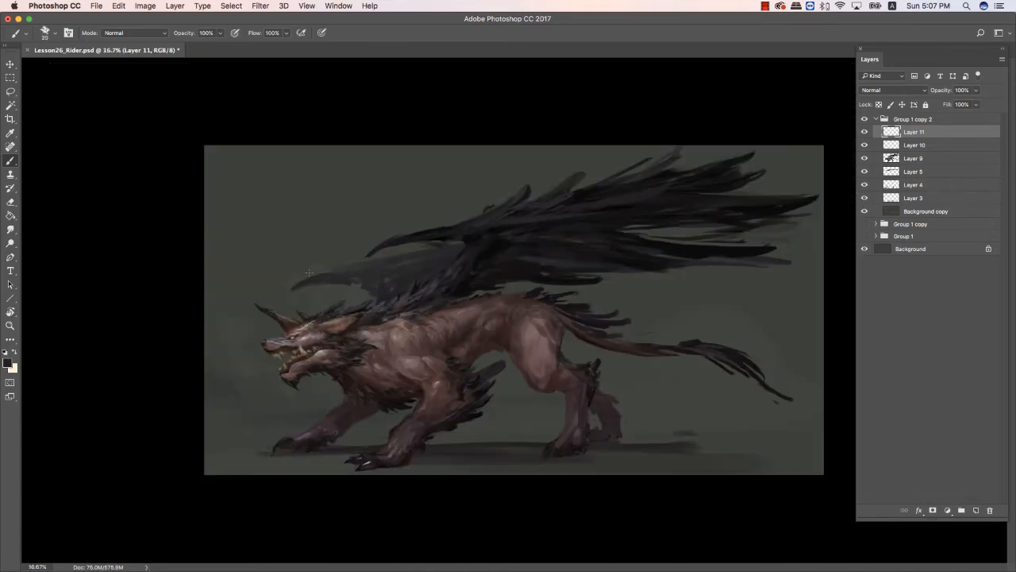
Add a new top layer, merge the three painted layers beneath it, and make the new layer active.
key(super+plus)
key(super+shift+n)
key(Return)
click(936, 148)
shift+click(934, 171)
right_click(933, 171)
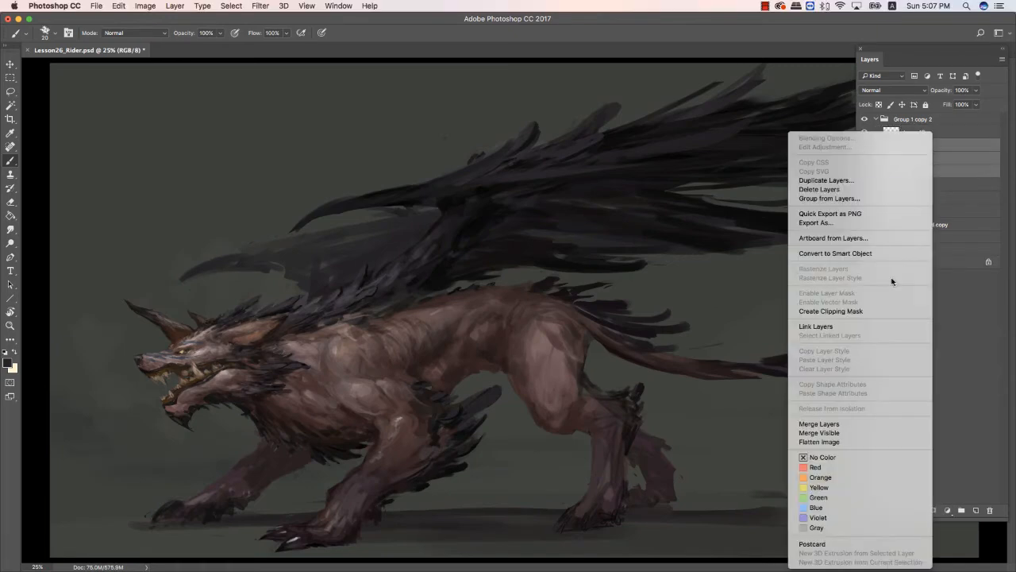
click(820, 424)
click(915, 132)
Choose a warm red colour and a large soft round brush, and paint a glow over the cheek.
click(8, 363)
click(374, 215)
click(518, 137)
right_click(282, 274)
double_click(500, 525)
drag(243, 363, 211, 360)
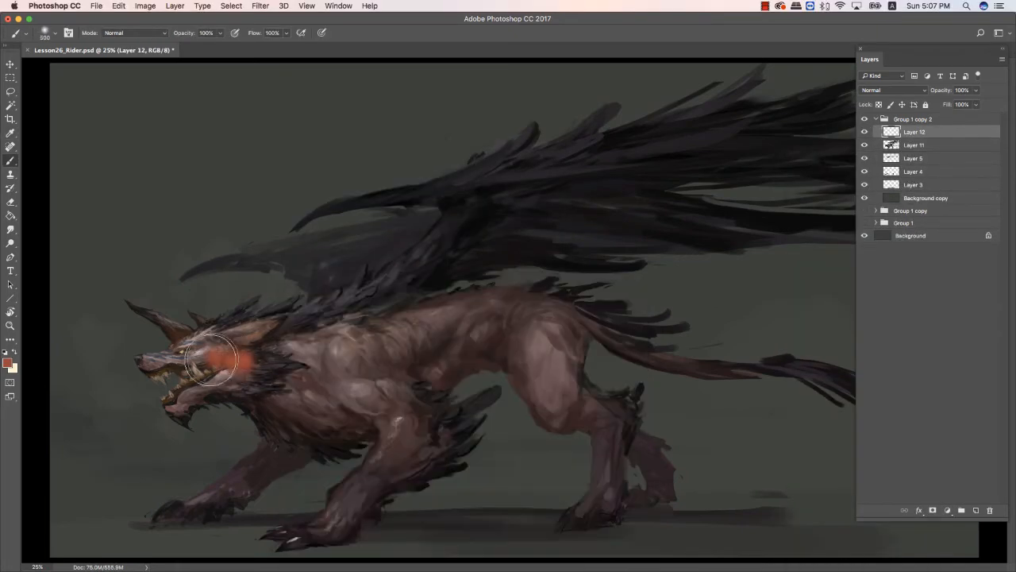
Set the red layer to Soft Light, clip it to the creature layer, lower its fill to 65% and tint the chest.
click(893, 90)
click(879, 213)
right_click(926, 132)
click(820, 310)
click(976, 104)
drag(975, 117, 957, 118)
key(e)
key(b)
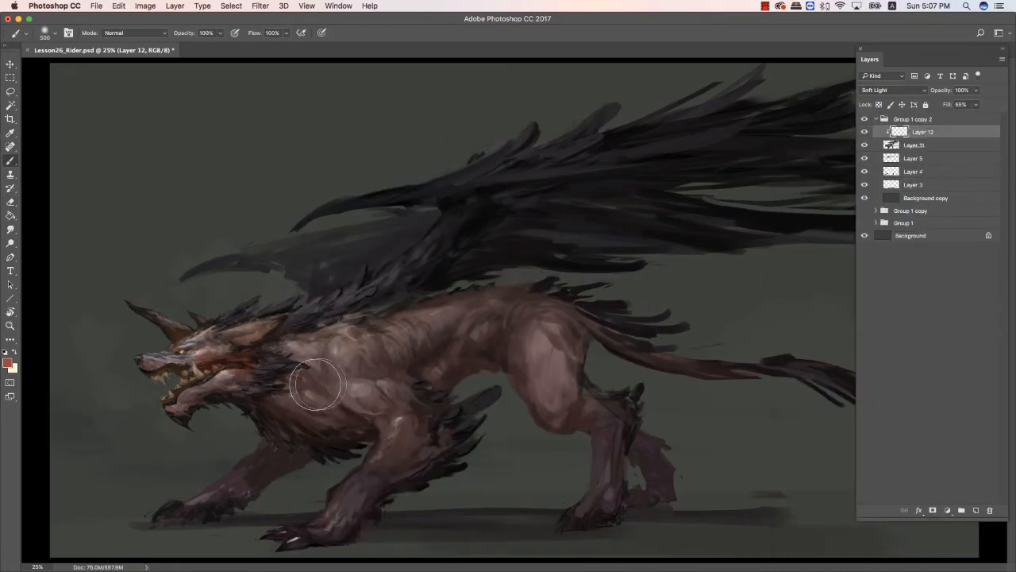
Shift the tint layer's hue to -178 with Hue/Saturation to turn the red areas blue.
key(i)
key(super+minus)
key(super+u)
mouse_move(151, 141)
mouse_down()
mouse_move(100, 142)
mouse_move(97, 157)
mouse_up()
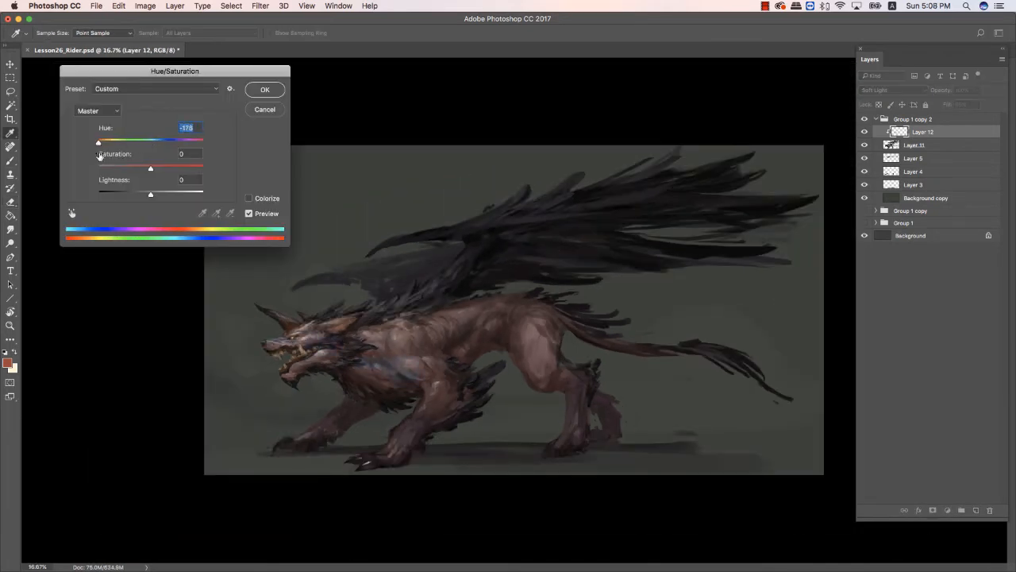
click(265, 89)
Choose a violet-blue colour and tint the mane feathers on the neck.
click(7, 363)
click(422, 188)
click(370, 195)
click(516, 137)
key(e)
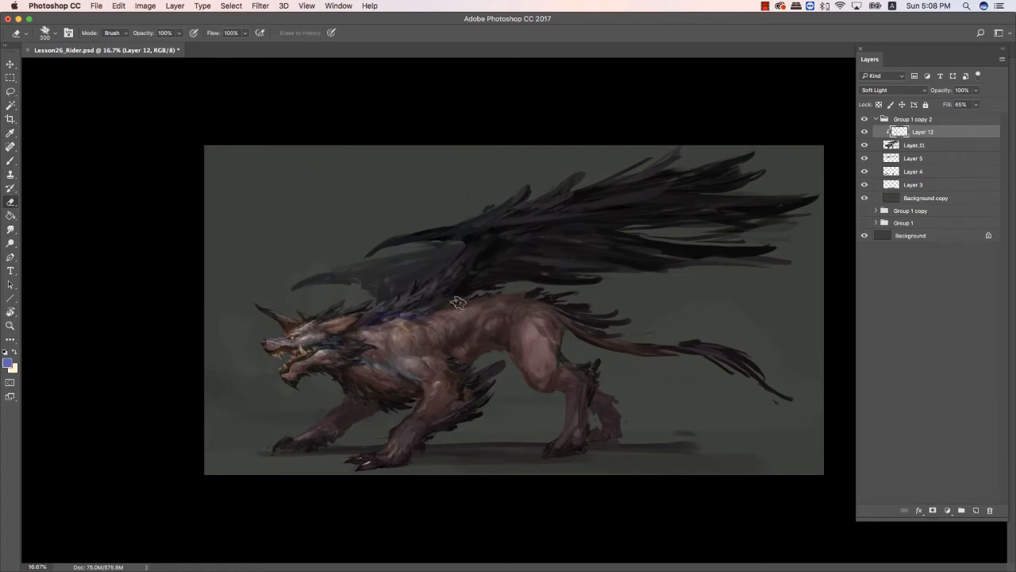
Switch to a lighter lavender-blue and brush it over the neck mane and across the length of the wing.
key(b)
click(7, 363)
click(316, 169)
click(517, 137)
drag(456, 309, 373, 316)
key(e)
key(b)
drag(552, 207, 832, 208)
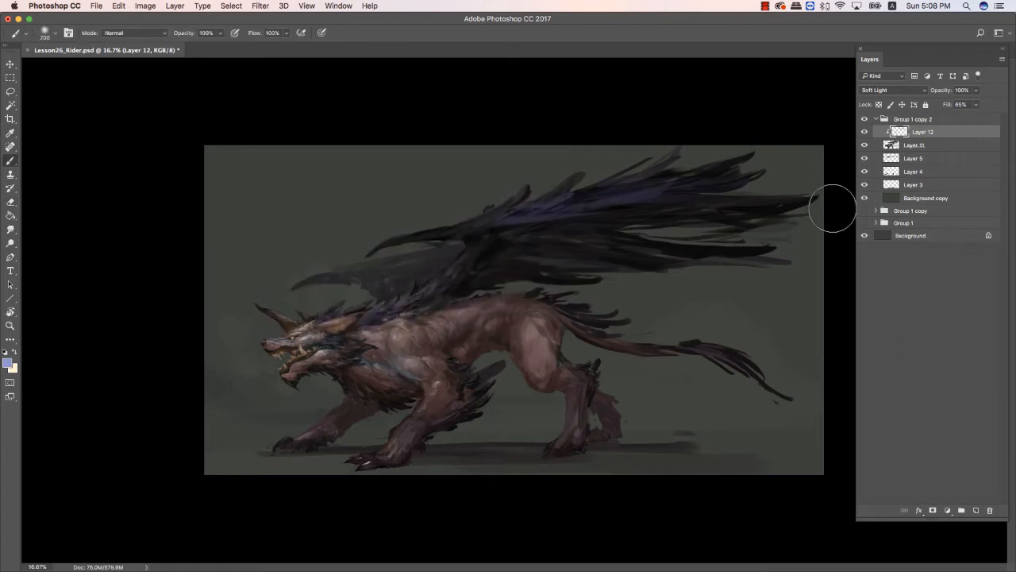
Erase most of the blue tint from the wing feathers with a textured eraser.
key(e)
drag(695, 189, 521, 218)
key(bracketleft)
key(bracketleft)
key(bracketleft)
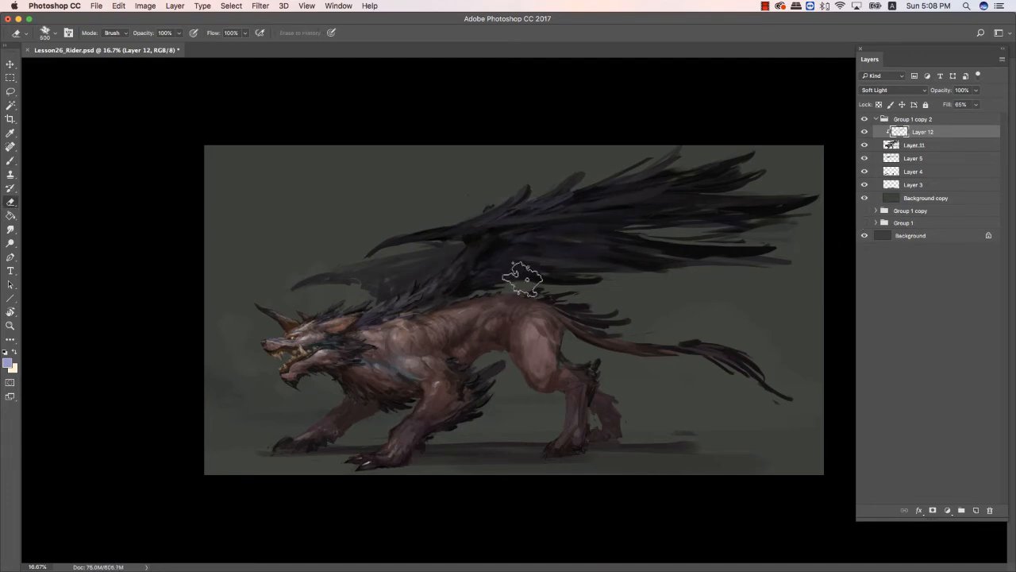
Tint the mane and front-leg feathers lavender, trimming the colour with the eraser.
mouse_move(378, 306)
mouse_down()
mouse_move(590, 336)
mouse_move(469, 388)
mouse_move(462, 377)
mouse_up()
key(super+u)
key(Escape)
key(b)
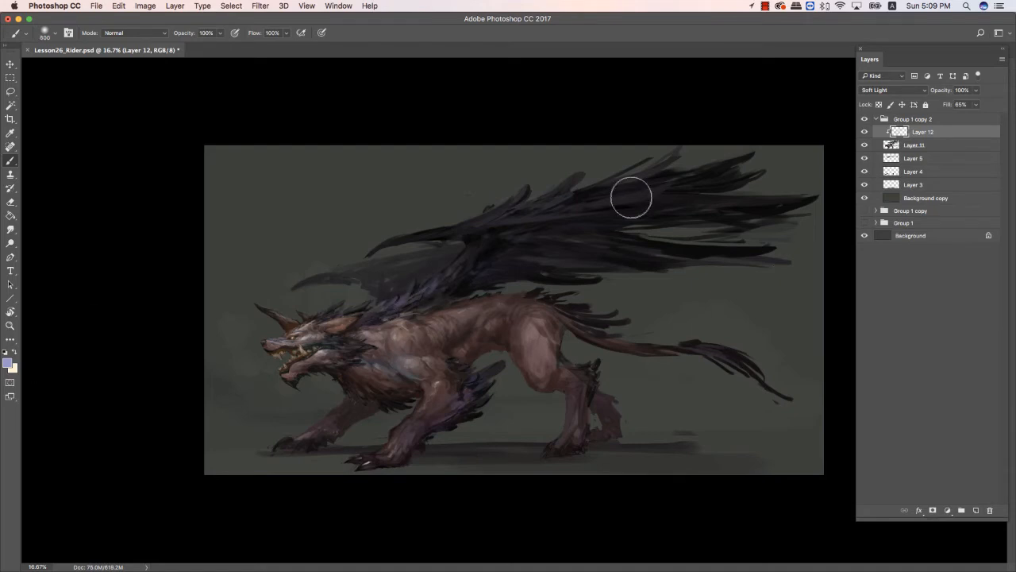
key(e)
key(b)
key(e)
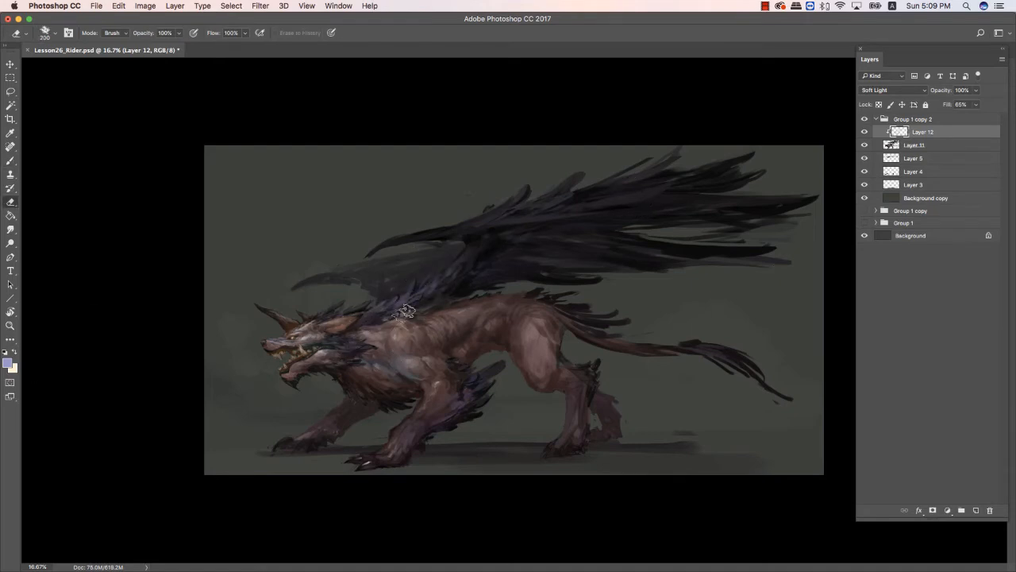
key(b)
key(e)
Reduce the tint layer's saturation to -34 and toggle the layer's visibility to compare the result.
key(ctrl+u)
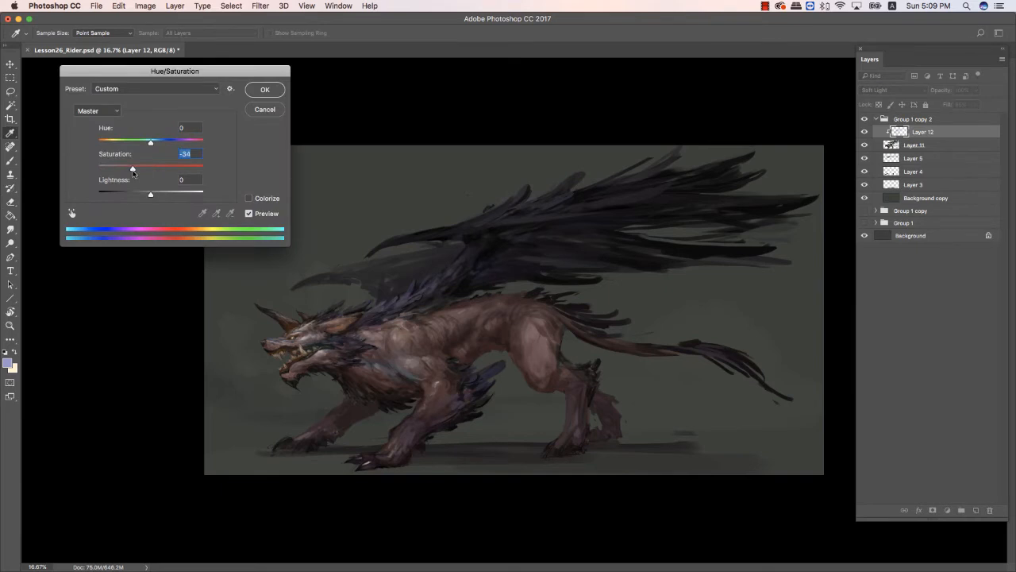
click(278, 92)
key(b)
key(ctrl+minus)
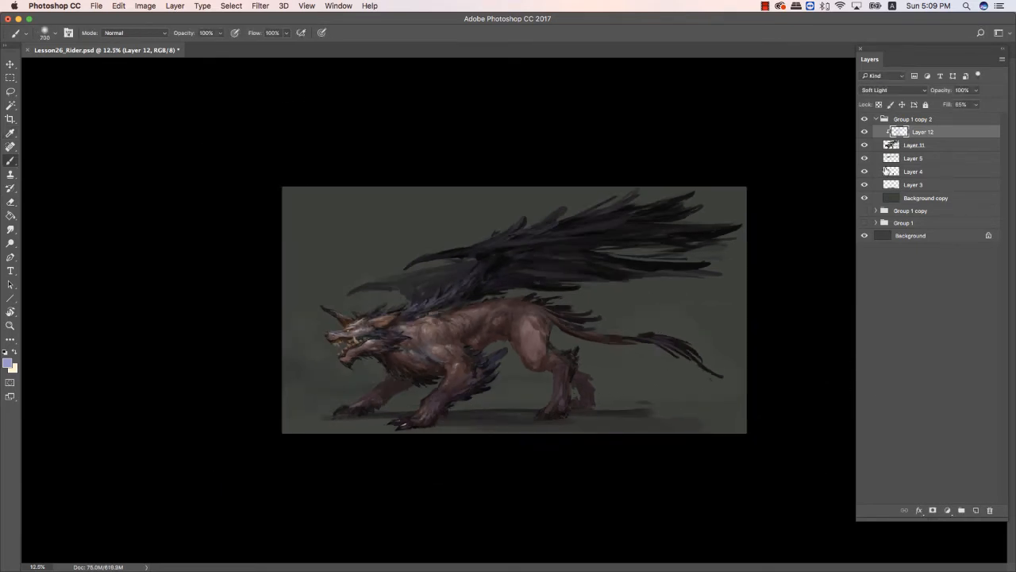
click(866, 133)
click(865, 132)
Tint the dark fur on the cheek and throat lavender with a smaller soft brush.
key(bracketleft)
key(bracketleft)
key(bracketleft)
key(bracketleft)
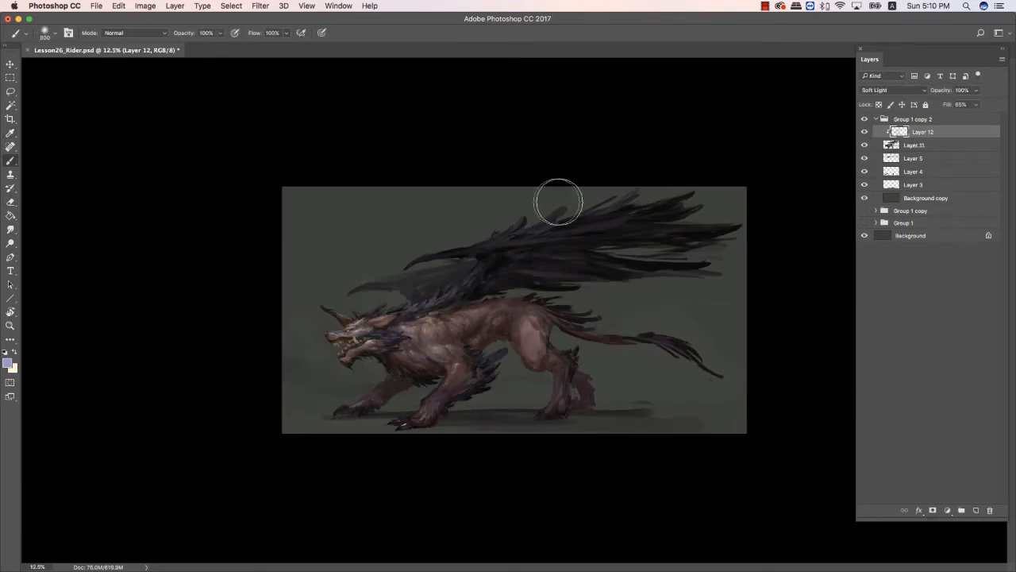
Extend the lavender tint over the wing's leading edge and the mane with a soft brush enlarged to 900 px.
key(bracketright)
key(bracketright)
key(bracketright)
key(bracketright)
key(bracketright)
key(bracketright)
key(ctrl+plus)
key(ctrl+plus)
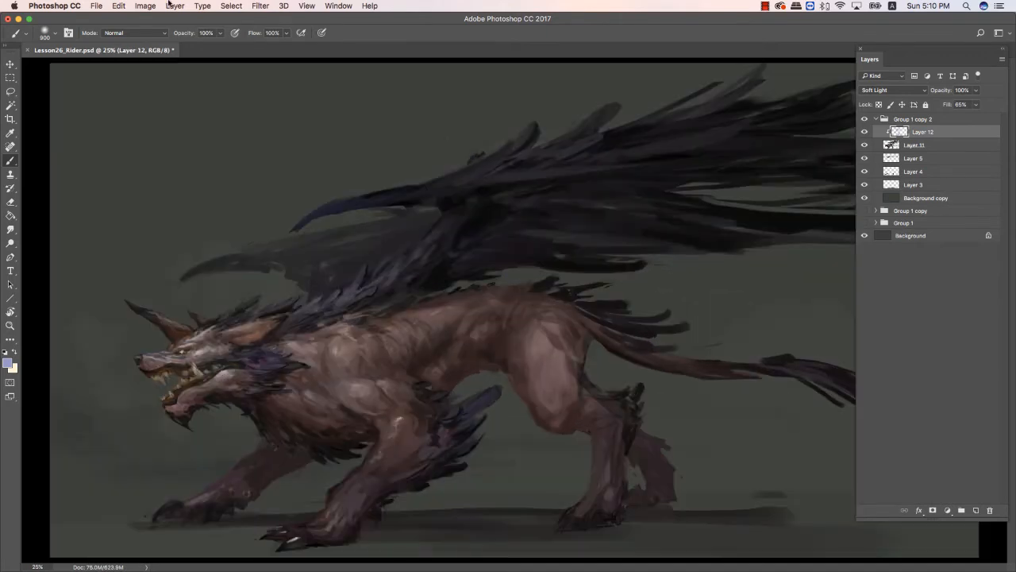
key(ctrl+minus)
key(ctrl+minus)
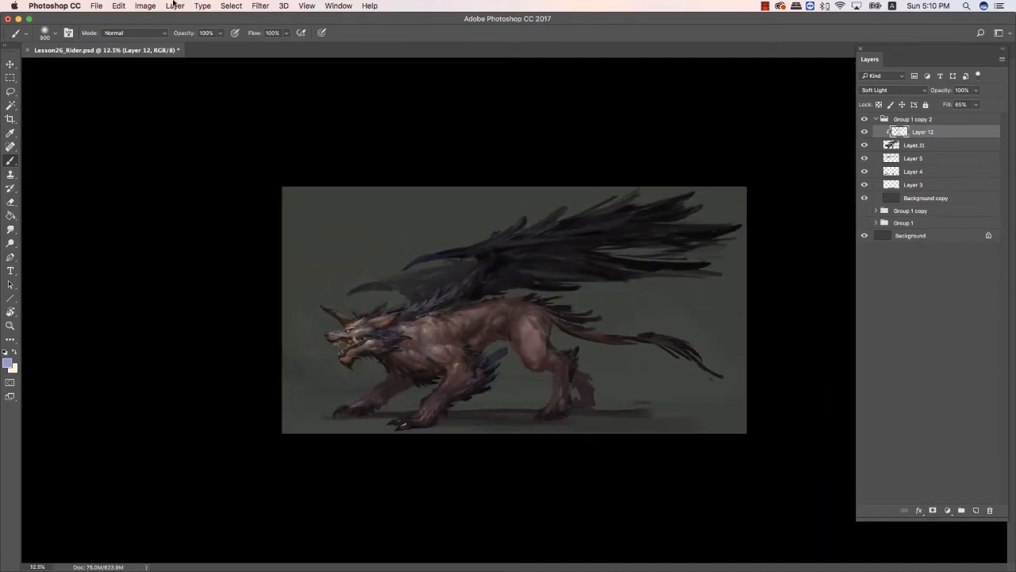
Shift the Background copy layer to a muted purple-grey with Hue/Saturation.
click(926, 198)
key(ctrl+u)
drag(150, 142, 74, 160)
key(Return)
key(b)
key(ctrl+plus)
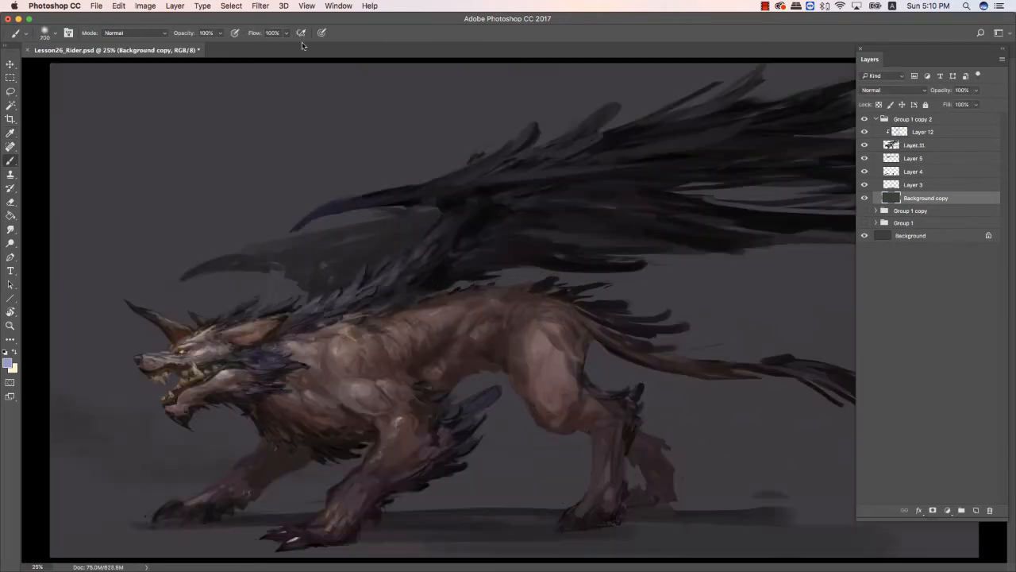
Reduce the fill of the Soft Light tint on Layer 12 to 39%.
key(ctrl+plus)
click(922, 131)
click(975, 104)
drag(972, 118, 962, 118)
click(708, 168)
On a new layer, paint sampled dark grey around the far wing's base with a textured brush.
right_click(347, 283)
double_click(429, 389)
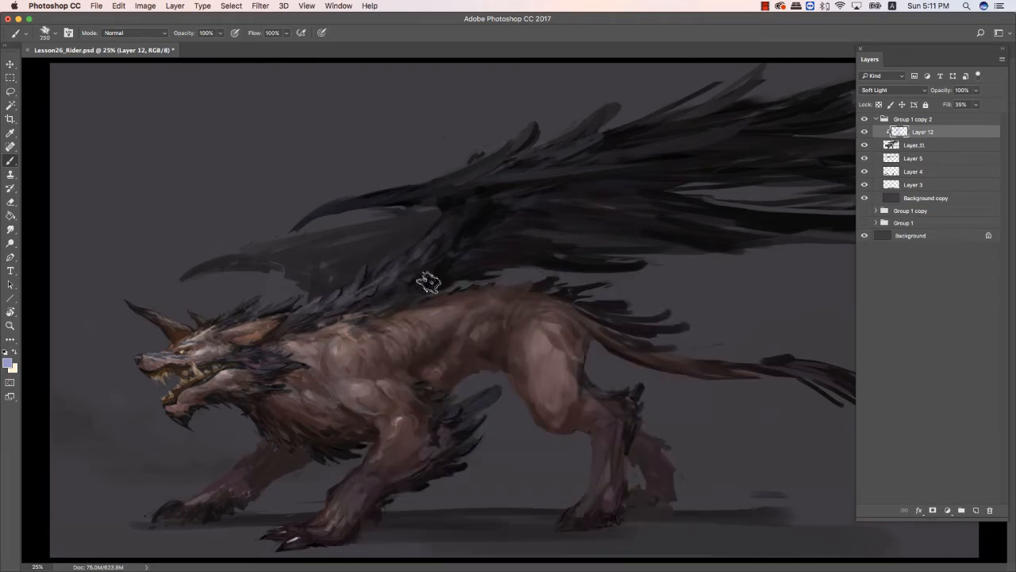
key(ctrl+alt+shift+n)
alt+click(338, 285)
key(bracketright)
key(bracketright)
key(bracketright)
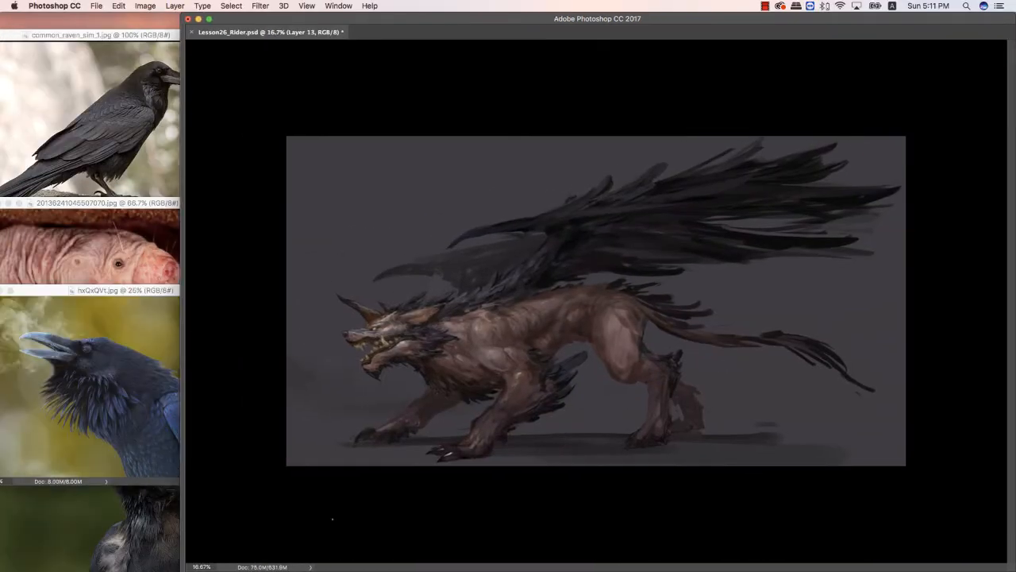
Try the raven's throat feathers as a resized Soft Light overlay on the creature's chest.
key(super+t)
drag(505, 352, 522, 327)
key(Return)
key(Tab)
click(892, 91)
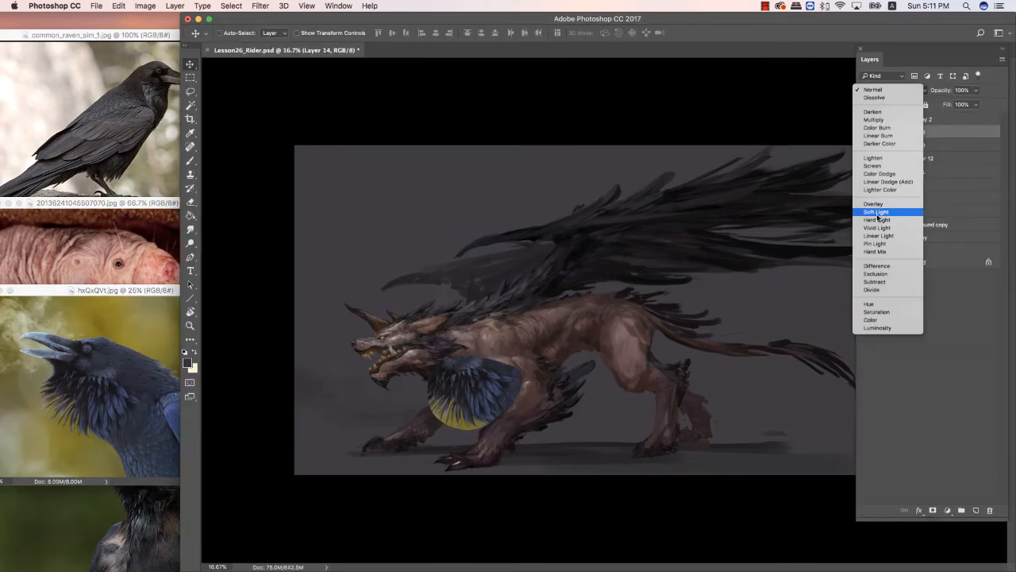
click(879, 214)
drag(595, 346, 590, 345)
drag(599, 288, 597, 231)
Erase most of the raven feather overlay around the chest and adjust its colour.
mouse_move(486, 343)
mouse_down()
mouse_move(509, 372)
mouse_move(493, 369)
mouse_up()
key(e)
mouse_move(445, 349)
mouse_down()
mouse_move(451, 381)
mouse_move(467, 379)
mouse_up()
key(super+alt+b)
drag(193, 145, 206, 145)
key(Return)
mouse_move(468, 332)
mouse_down()
mouse_move(517, 352)
mouse_move(505, 397)
mouse_up()
key(b)
key(super+plus)
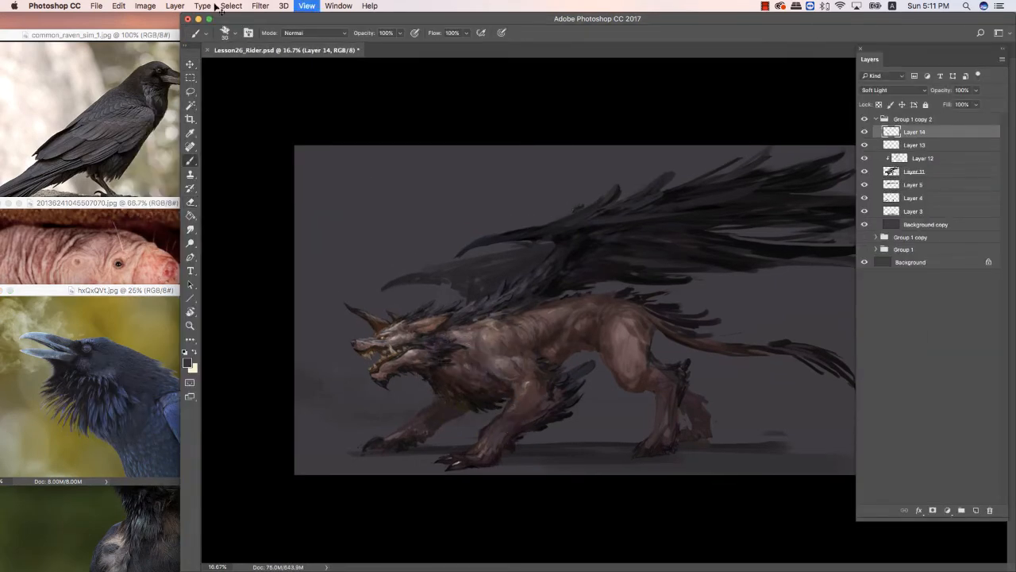
Toggle the raven feather overlay to compare the result, and delete its layer.
click(864, 133)
click(865, 133)
key(Delete)
Paint blue sampled from the raven photo over the shoulder on a new layer set to Soft Light.
key(ctrl+alt+shift+n)
key(bracketleft)
key(bracketleft)
key(bracketleft)
alt+click(119, 395)
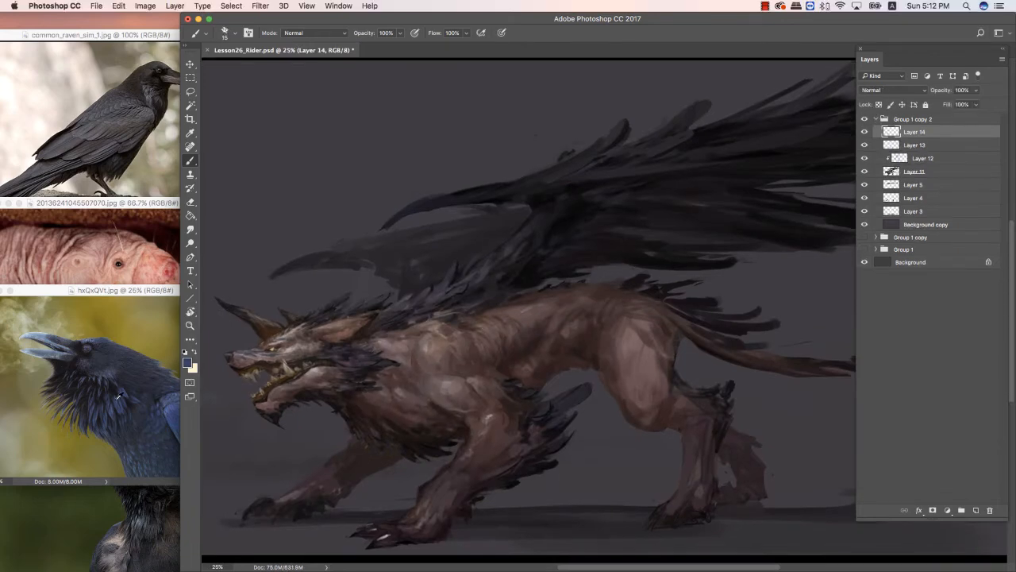
drag(423, 371, 445, 400)
click(893, 90)
click(880, 212)
Erase the excess blue tint from the shoulder and chest with a 500 px textured eraser.
key(bracketright)
key(bracketright)
key(bracketright)
key(bracketright)
key(bracketright)
key(bracketright)
key(bracketright)
key(bracketright)
key(bracketright)
key(bracketright)
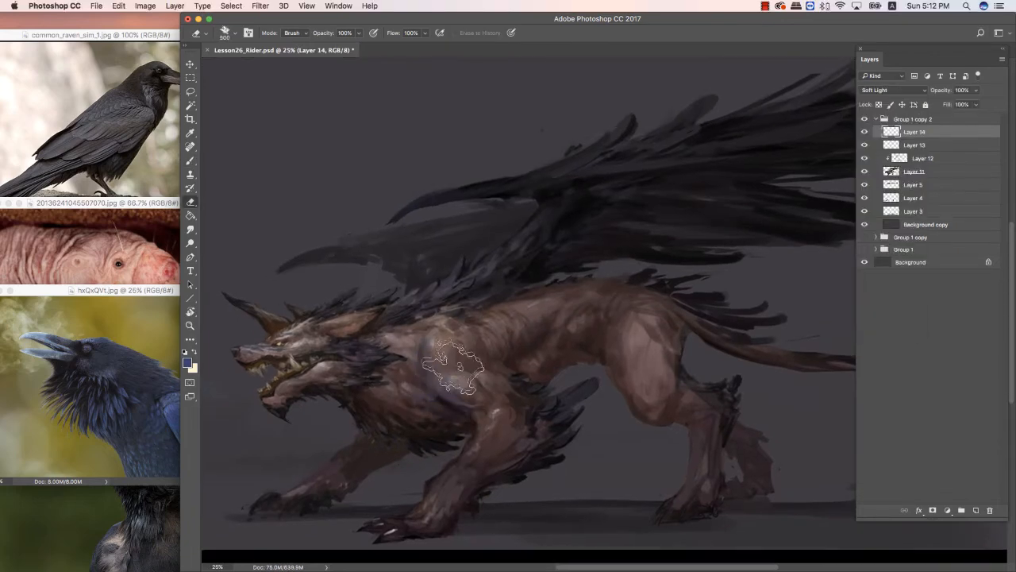
key(super+minus)
key(e)
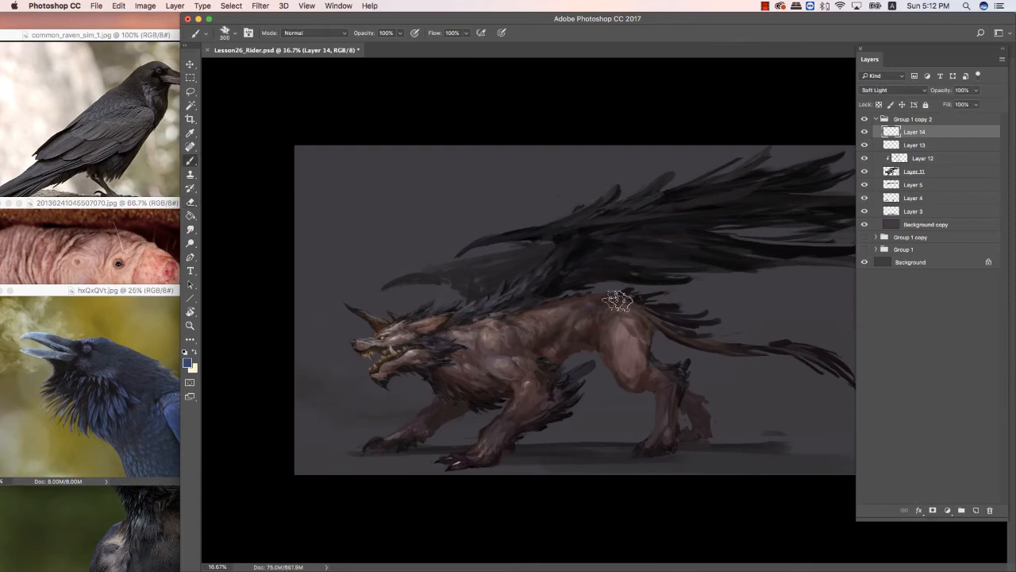
Tint the skin along the base of the mane blue with a 300 px textured brush.
key(b)
key(])
key(])
key(])
drag(472, 325, 524, 311)
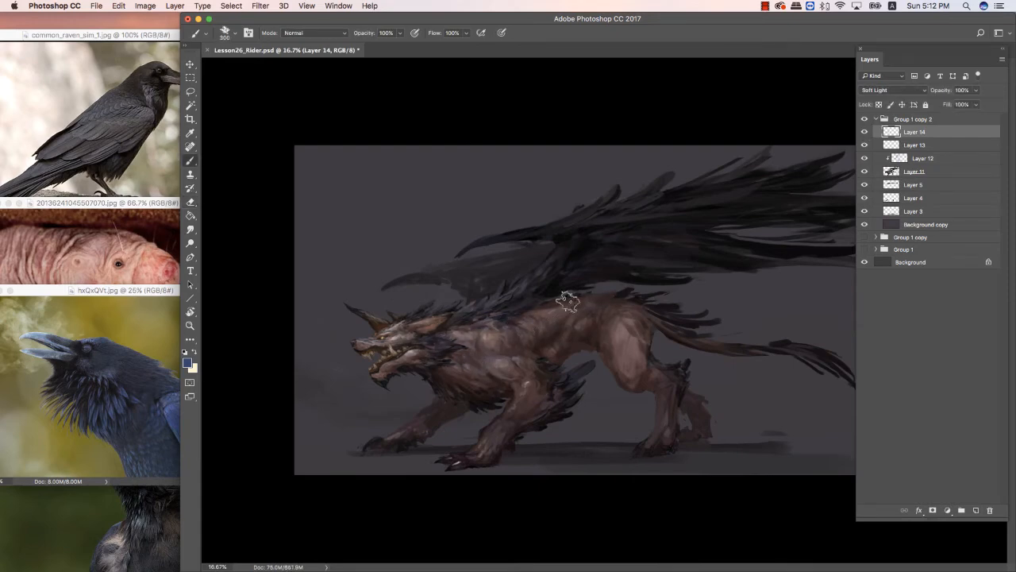
key(e)
key(b)
On a new layer, paint sampled skin tones over the shoulder and neck with a textured brush.
key(Tab)
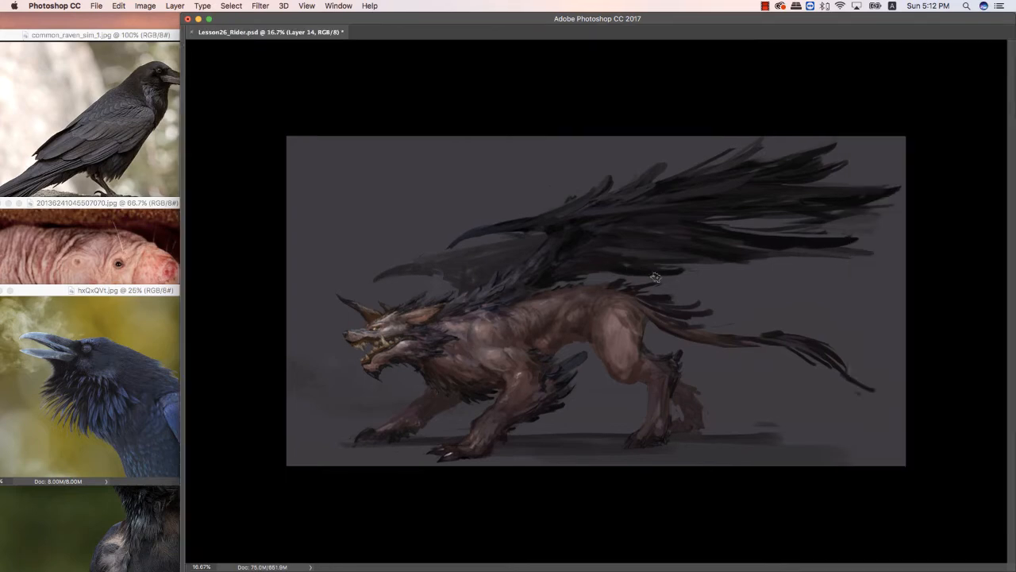
key(super+minus)
key(super+minus)
key(super+plus)
key(super+plus)
key(super+plus)
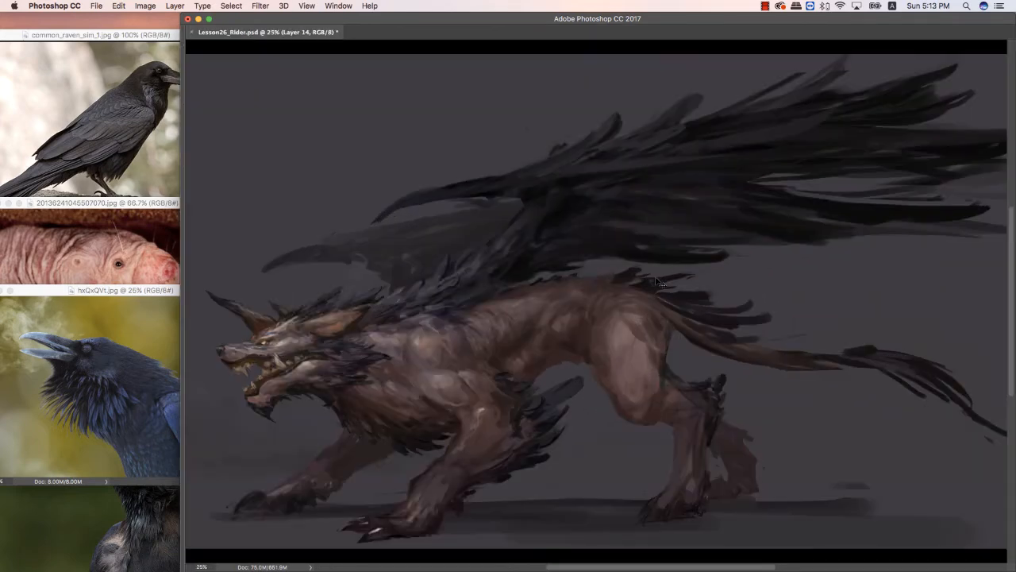
key(super+shift+alt+n)
mouse_move(606, 303)
mouse_down()
mouse_move(639, 254)
mouse_move(672, 241)
mouse_up()
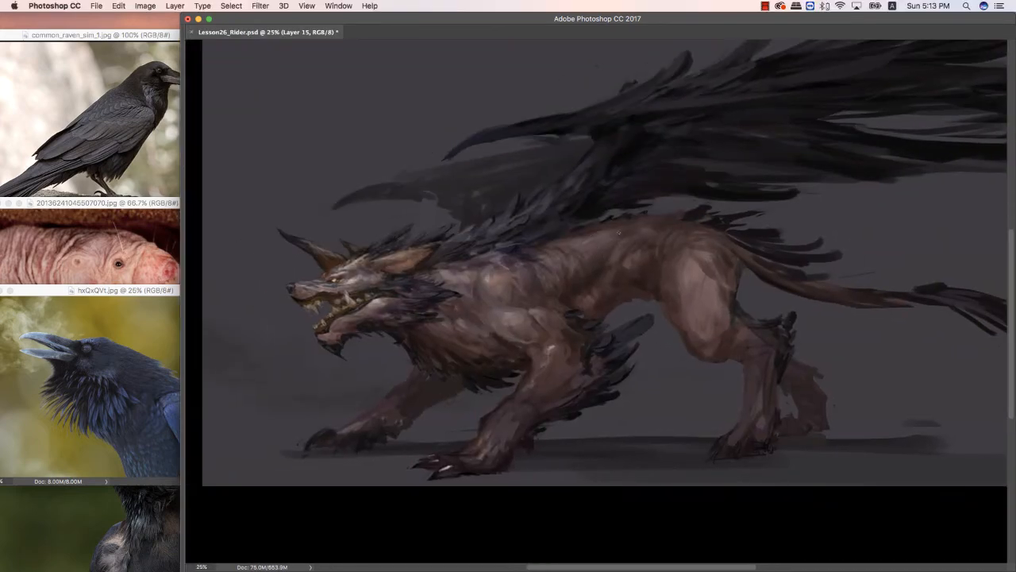
drag(759, 202, 788, 190)
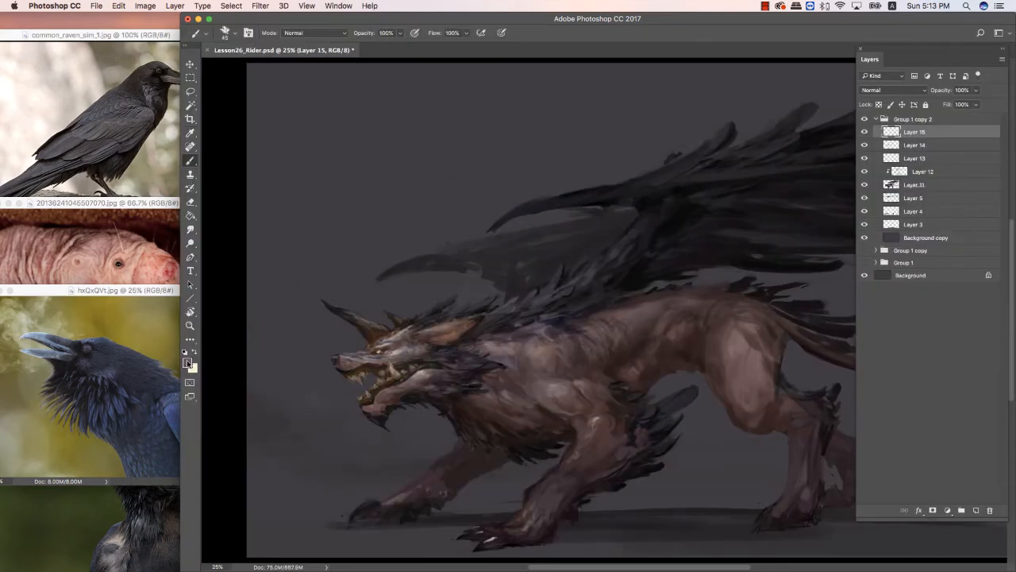
key(Tab)
alt+click(545, 350)
key(bracketright)
key(bracketright)
drag(548, 360, 533, 314)
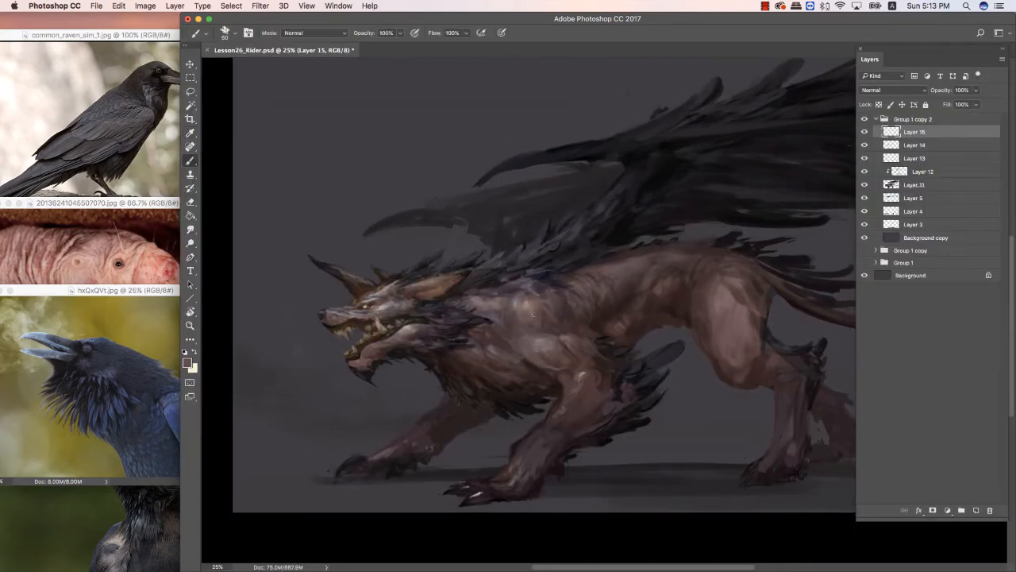
Blend the mane's lower edge into the shoulder with a smaller brush and sampled skin and feather colours.
key(bracketleft)
key(bracketleft)
alt+click(527, 325)
alt+click(516, 290)
scroll(600, 224, down, 2)
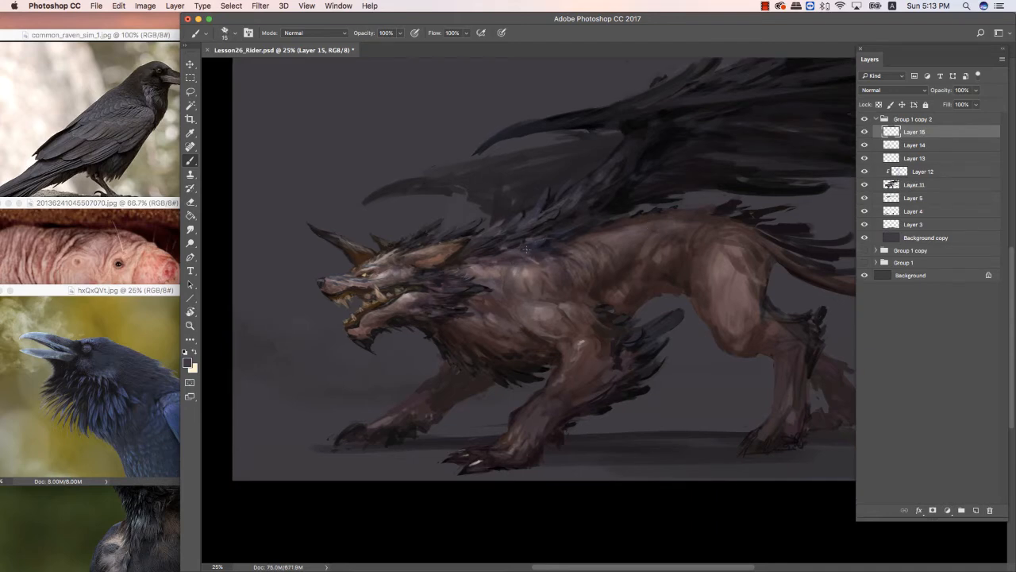
scroll(639, 224, down, 1)
key(Tab)
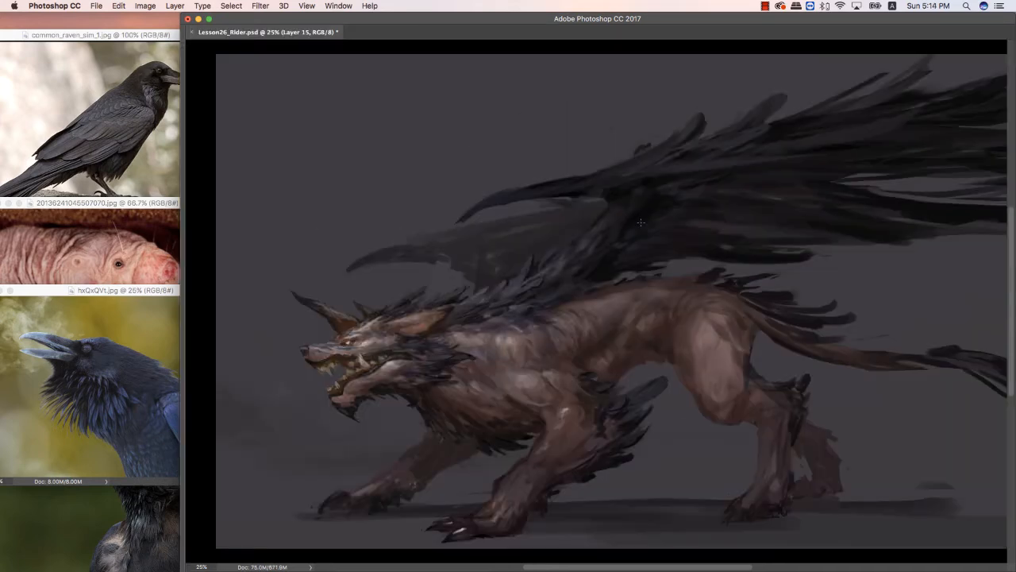
Refine the transition between neck skin and mane feathers with small strokes in colours sampled around the shoulder.
key(Tab)
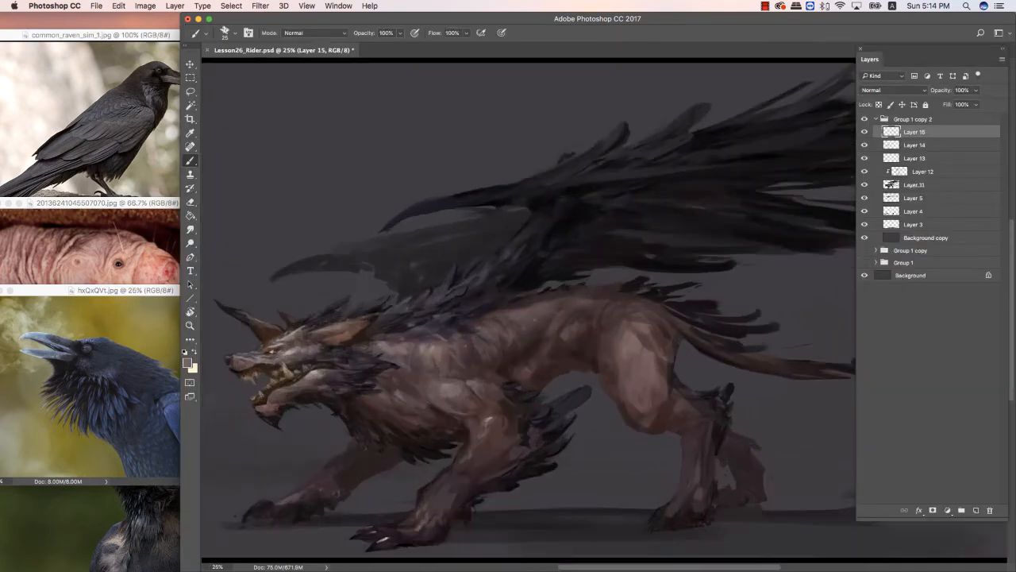
alt+click(445, 333)
key(bracketleft)
key(bracketleft)
key(bracketleft)
key(bracketleft)
alt+click(430, 337)
key(bracketright)
key(bracketright)
alt+click(442, 318)
alt+click(452, 323)
drag(509, 385, 604, 296)
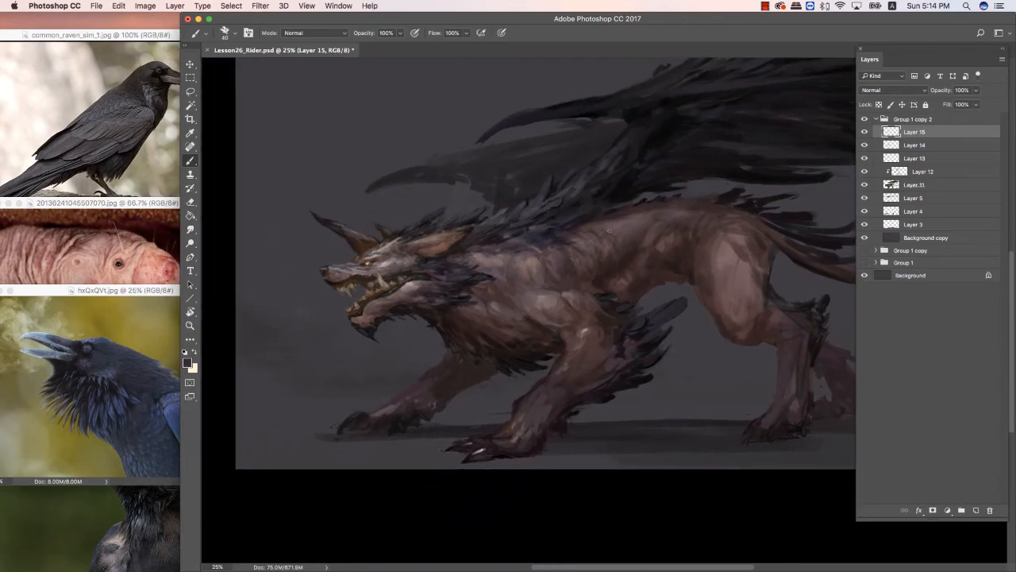
Define the dark feathers at the base of the mane above the shoulder with sampled blue-grey tones.
alt+click(528, 234)
mouse_move(700, 199)
mouse_down()
mouse_move(685, 163)
mouse_move(737, 149)
mouse_move(752, 157)
mouse_up()
alt+click(562, 182)
key(bracketleft)
key(bracketleft)
key(bracketleft)
key(bracketleft)
alt+click(556, 183)
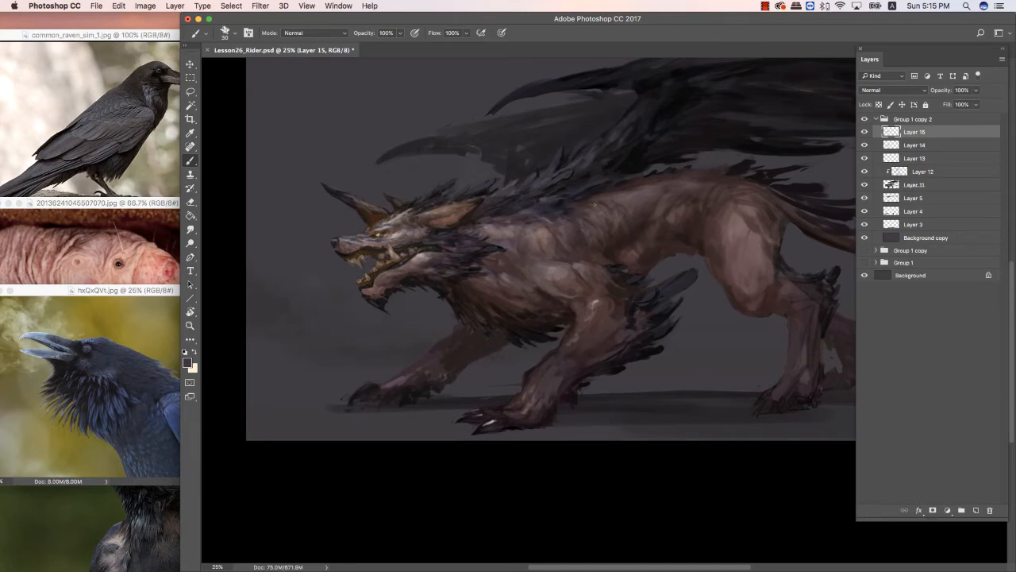
drag(539, 216, 569, 217)
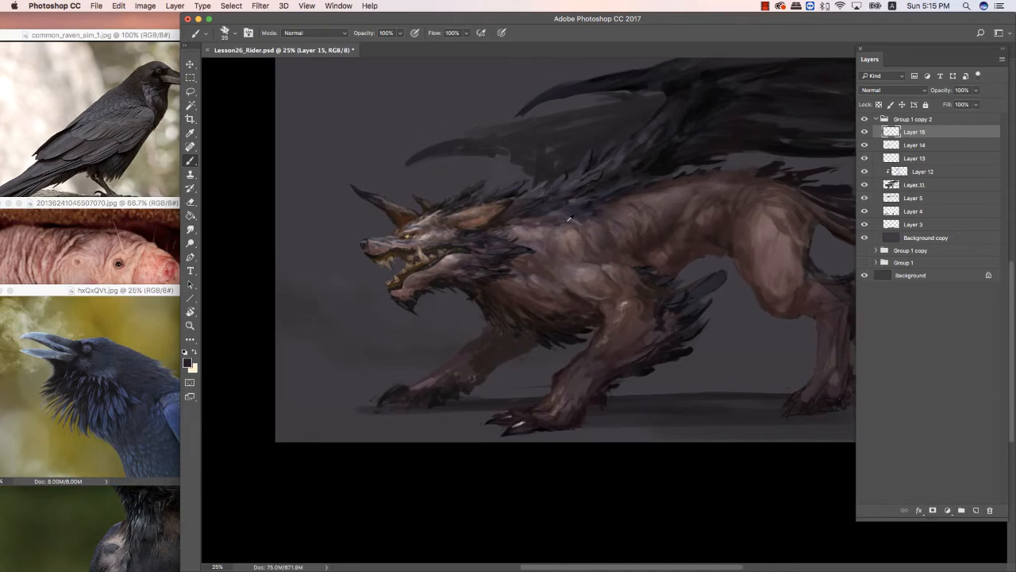
Touch up the shading on the chest and belly with a 25 px brush and sampled skin tones.
alt+click(560, 269)
key(bracketleft)
key(bracketleft)
key(bracketleft)
scroll(703, 244, right, 2)
alt+click(644, 254)
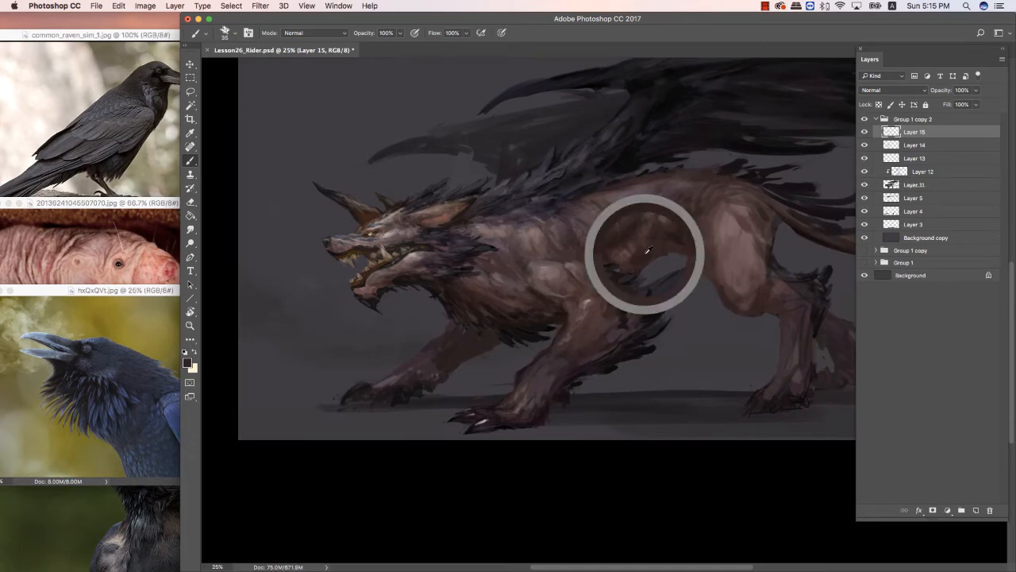
key(bracketleft)
key(bracketleft)
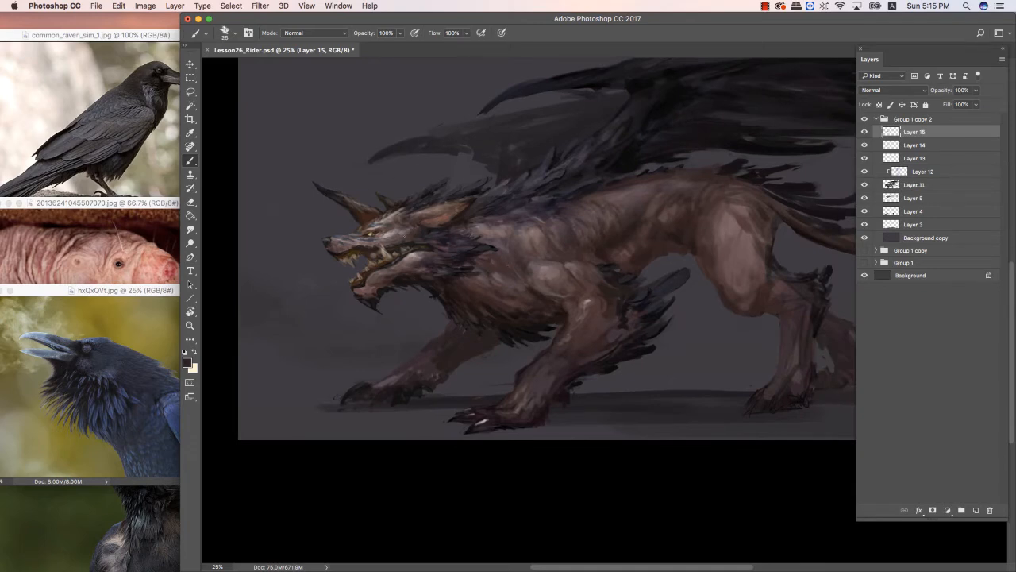
key(super+minus)
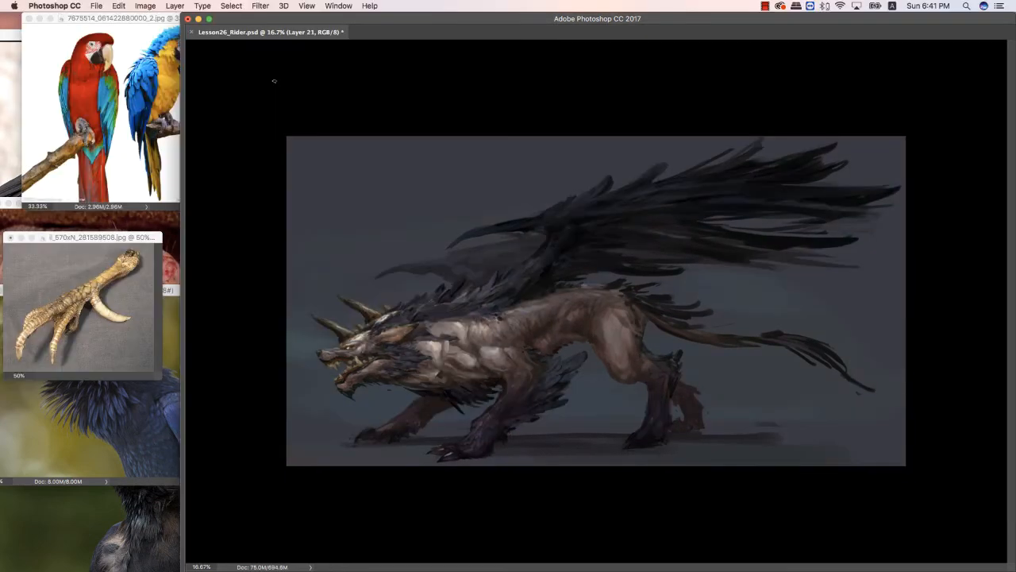
Examine the repainted head, horns and neck up close, comparing them with Layer 21 hidden and shown.
key(Tab)
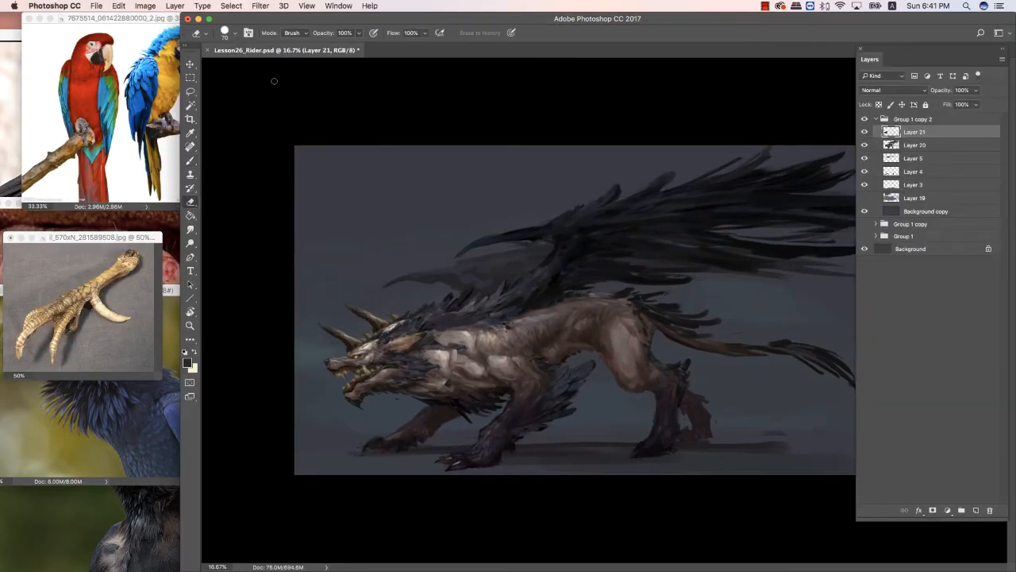
key(Tab)
key(super+plus)
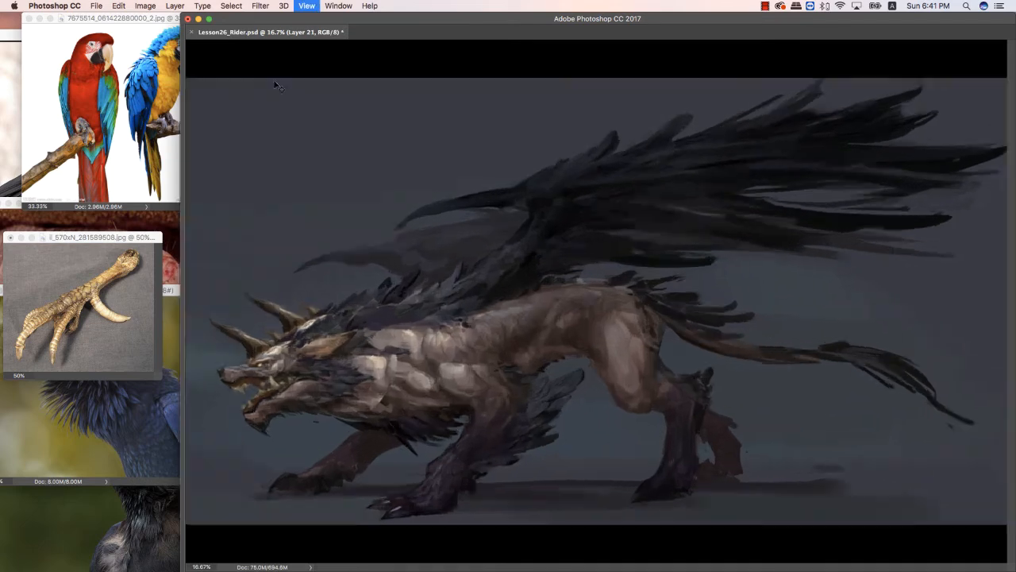
drag(589, 191, 666, 143)
key(Tab)
drag(573, 207, 576, 160)
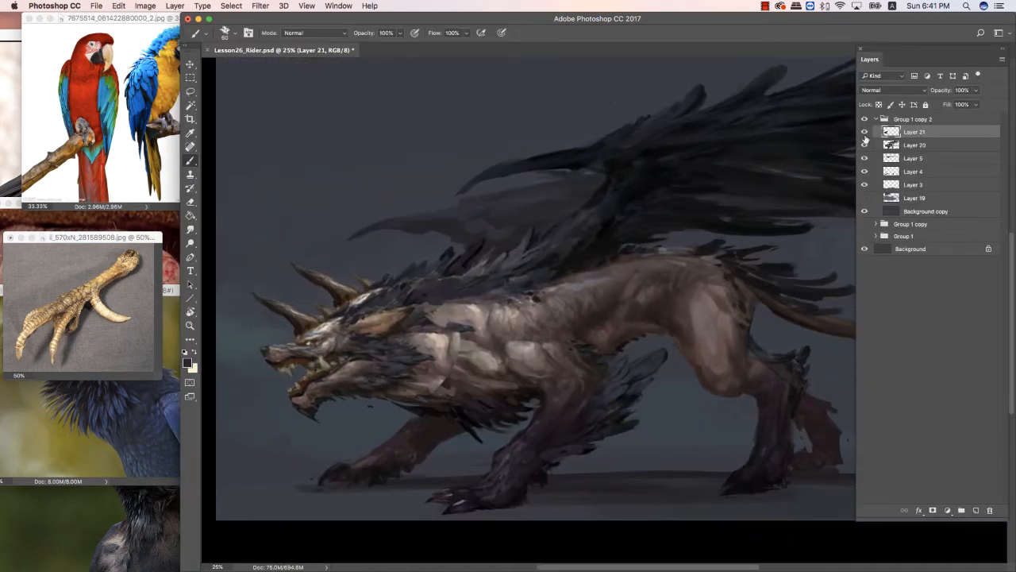
click(864, 133)
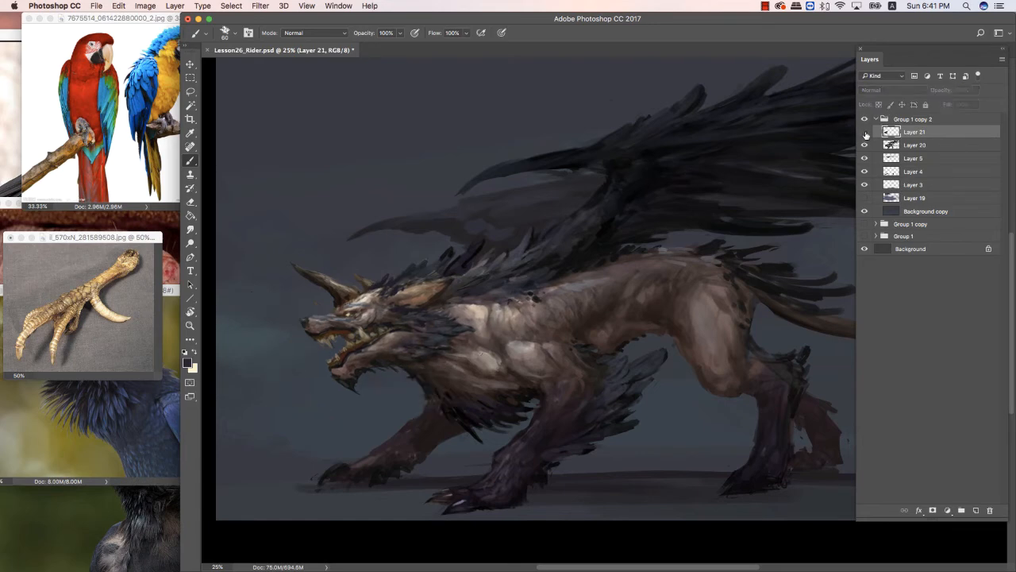
click(865, 132)
click(865, 133)
click(865, 133)
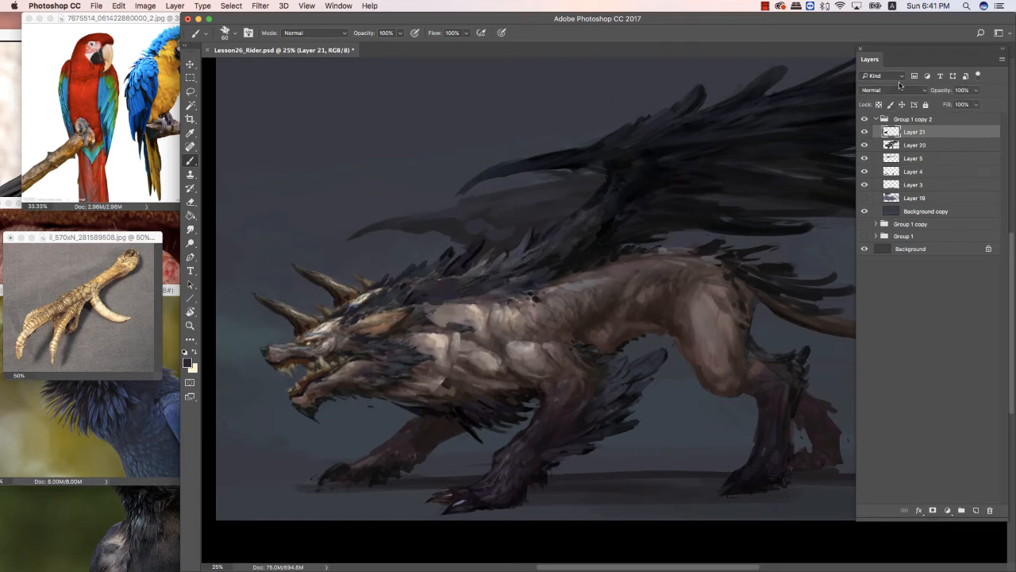
Compare the creature's overall silhouette in the full picture with Layer 21 hidden and shown.
key(super+minus)
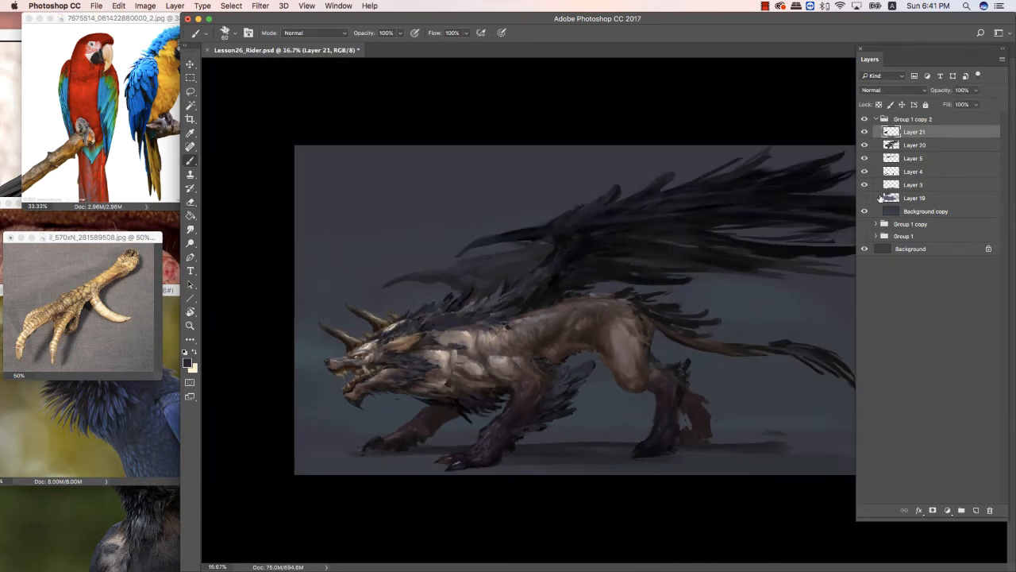
key(Tab)
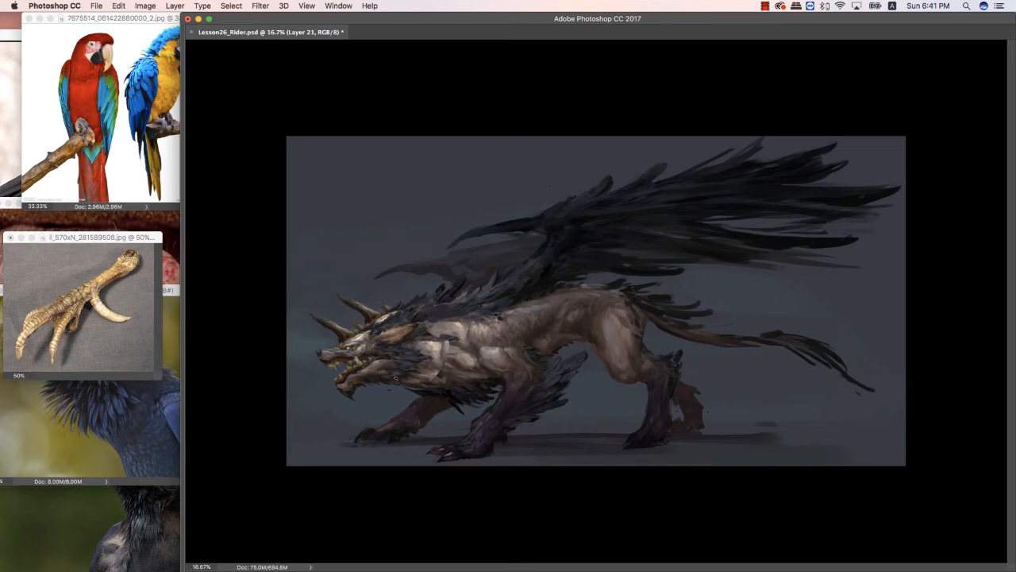
key(Tab)
click(866, 133)
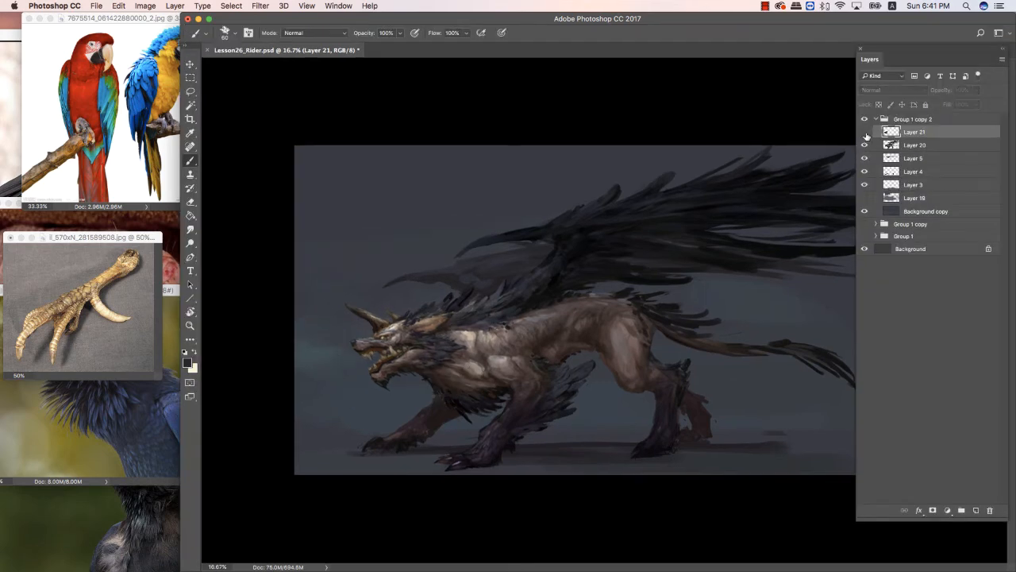
click(866, 133)
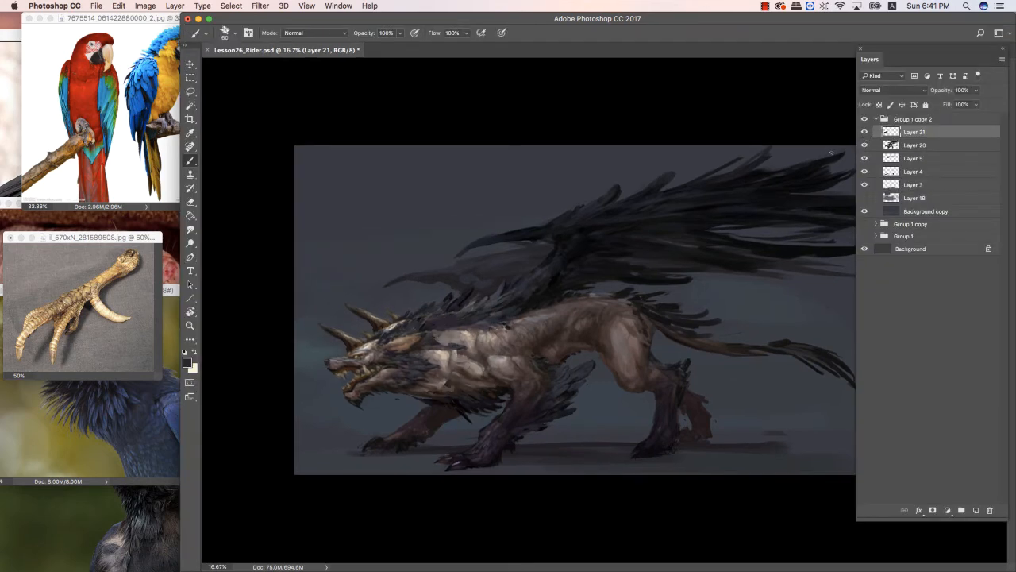
key(Tab)
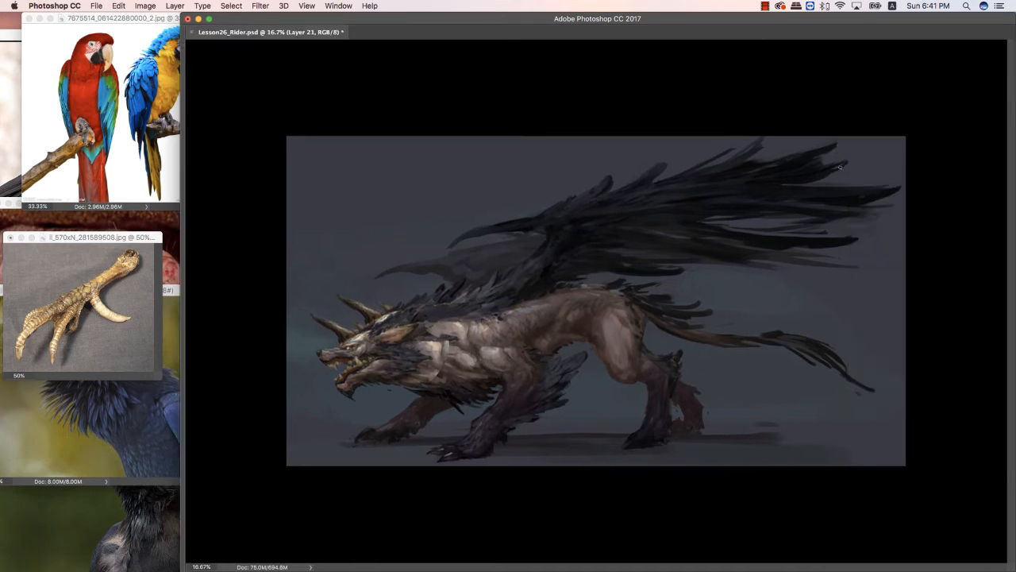
Copy the far horn from Layer 20 onto its own layer and adjust its placement with Free Transform.
key(Tab)
click(929, 147)
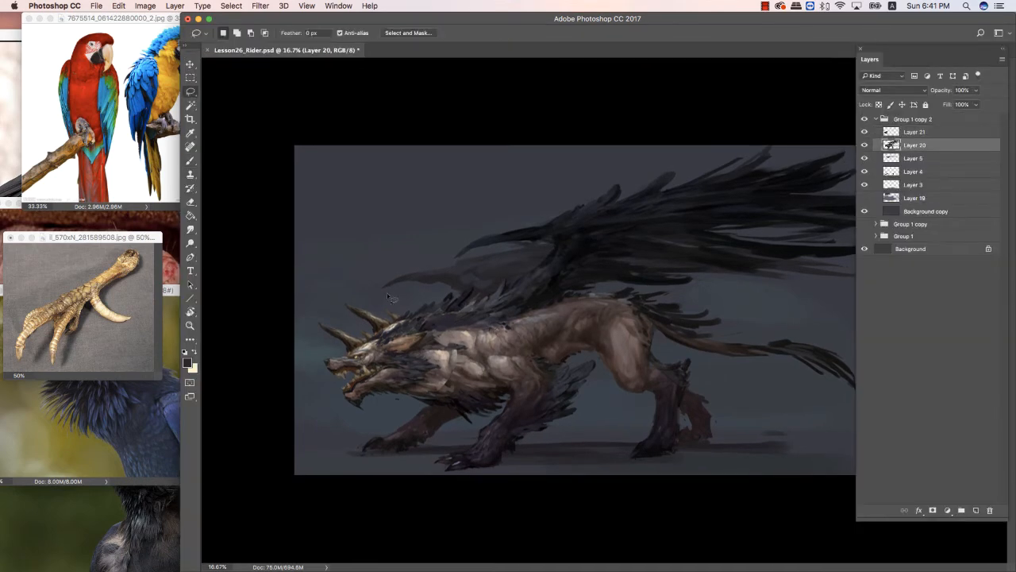
mouse_move(389, 297)
mouse_down()
mouse_move(334, 295)
mouse_move(356, 325)
mouse_move(405, 330)
mouse_move(385, 297)
mouse_move(339, 297)
mouse_up()
key(super+d)
drag(370, 331, 402, 302)
key(ctrl+j)
key(ctrl+t)
drag(344, 301, 352, 307)
key(Return)
Nudge the copied horn towards the muzzle and reshape it with a Warp transform.
key(v)
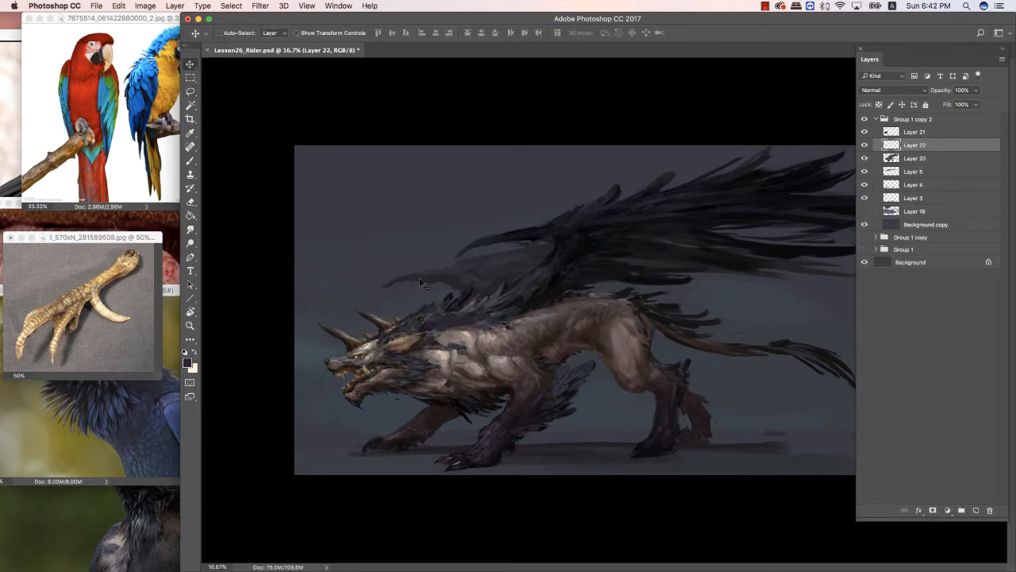
key(shift+Left)
key(shift+Left)
key(super)
right_click(367, 318)
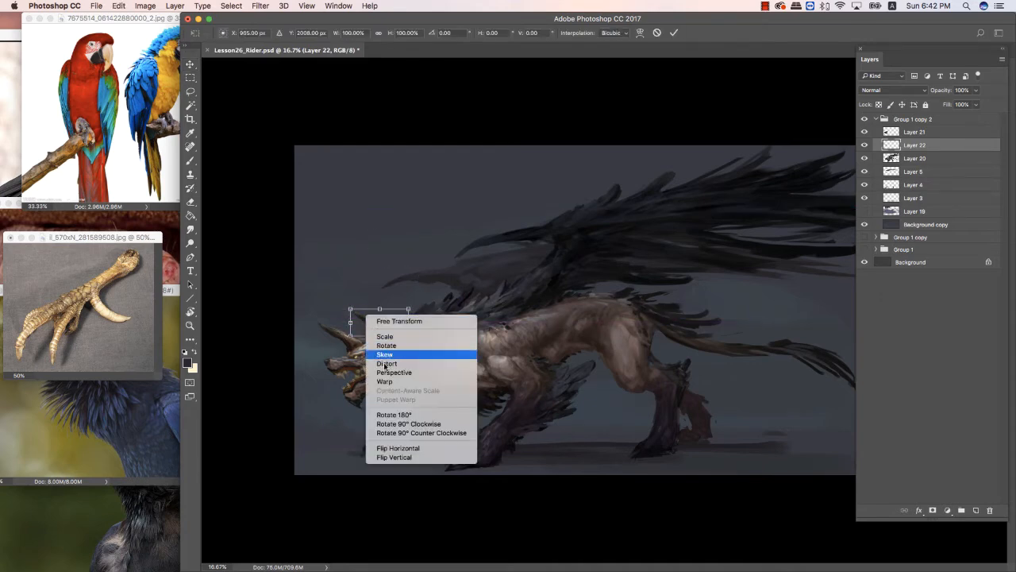
click(391, 378)
drag(366, 322, 353, 311)
key(Return)
key(e)
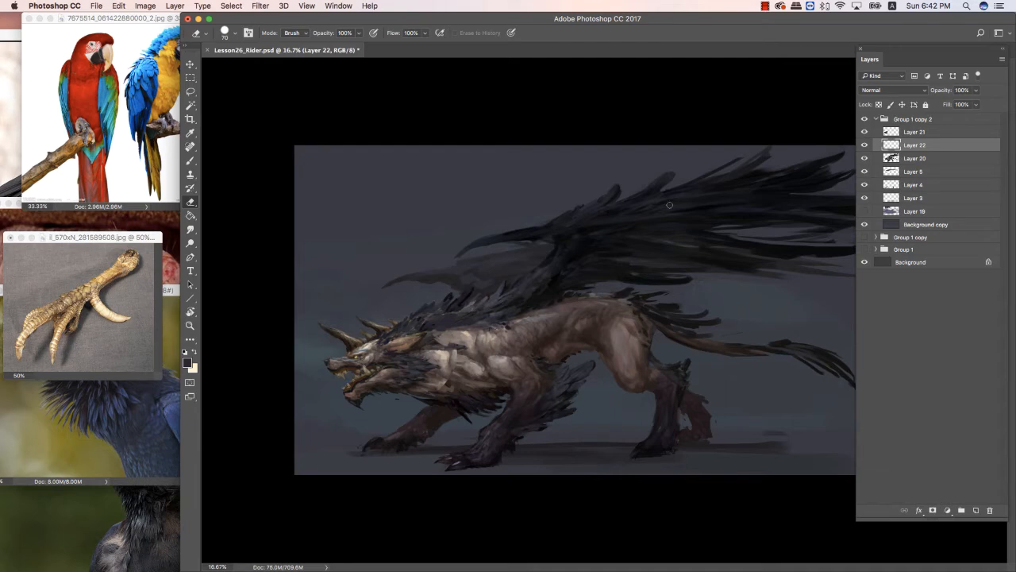
key(b)
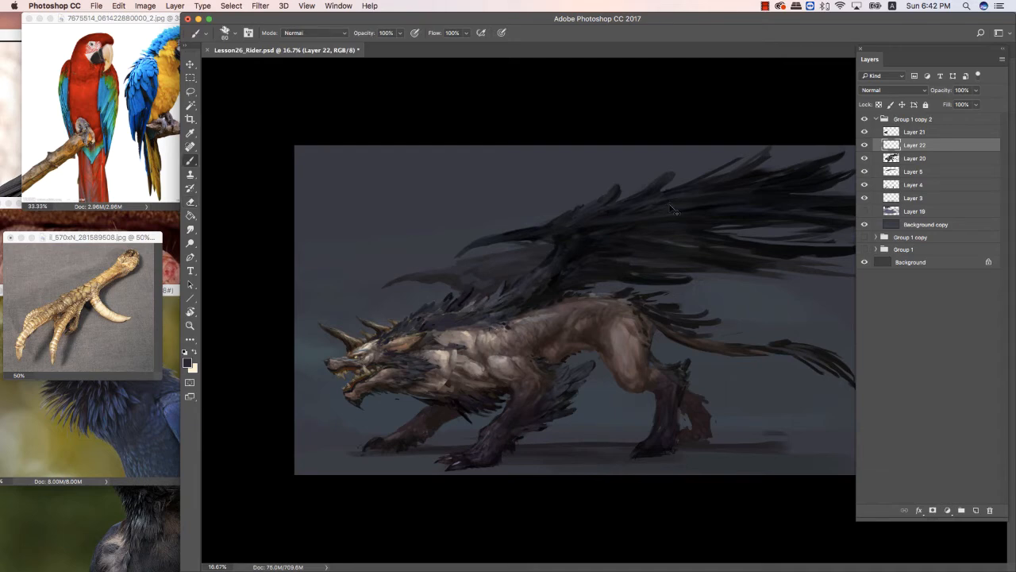
Make Layer 21 active and check the reshaped horn up close and in the full picture.
key(super+plus)
key(super+plus)
drag(462, 273, 617, 215)
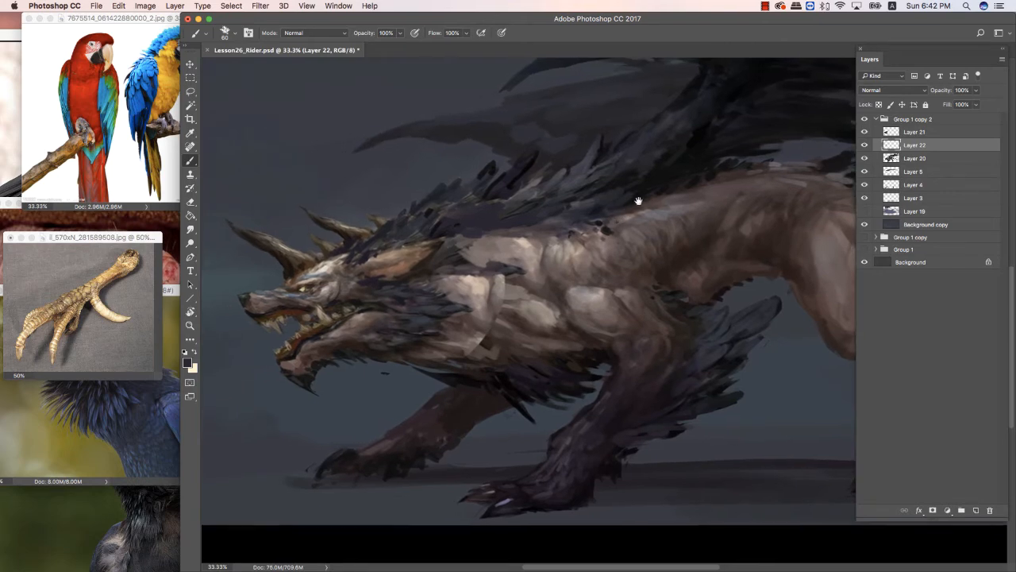
click(921, 134)
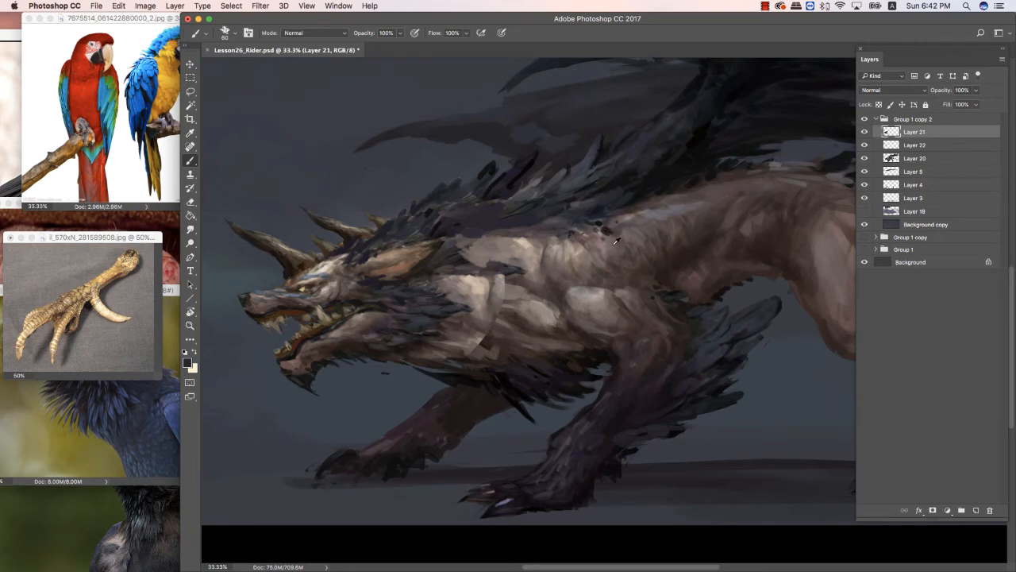
key(ctrl+minus)
key(ctrl+minus)
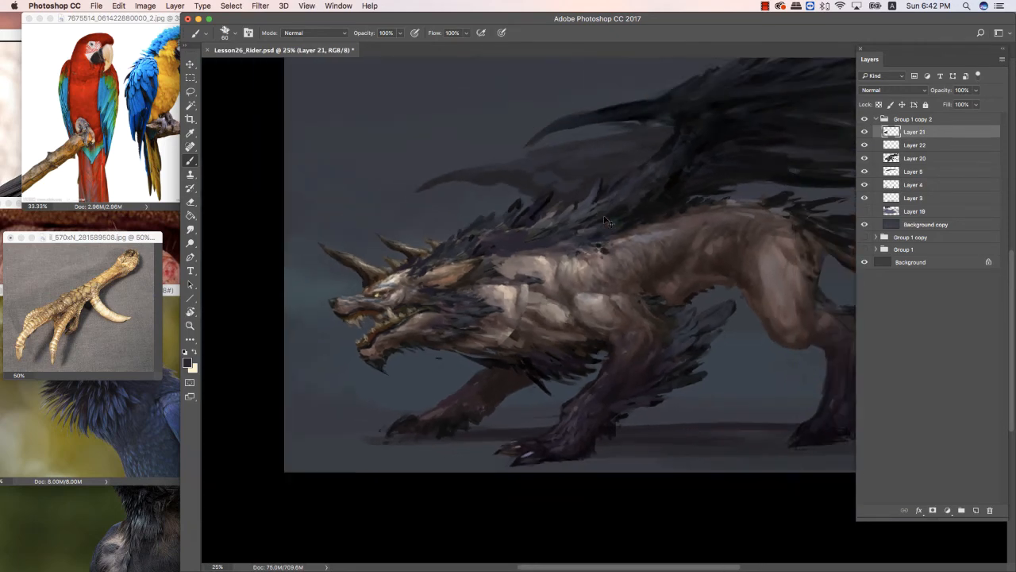
key(e)
key(b)
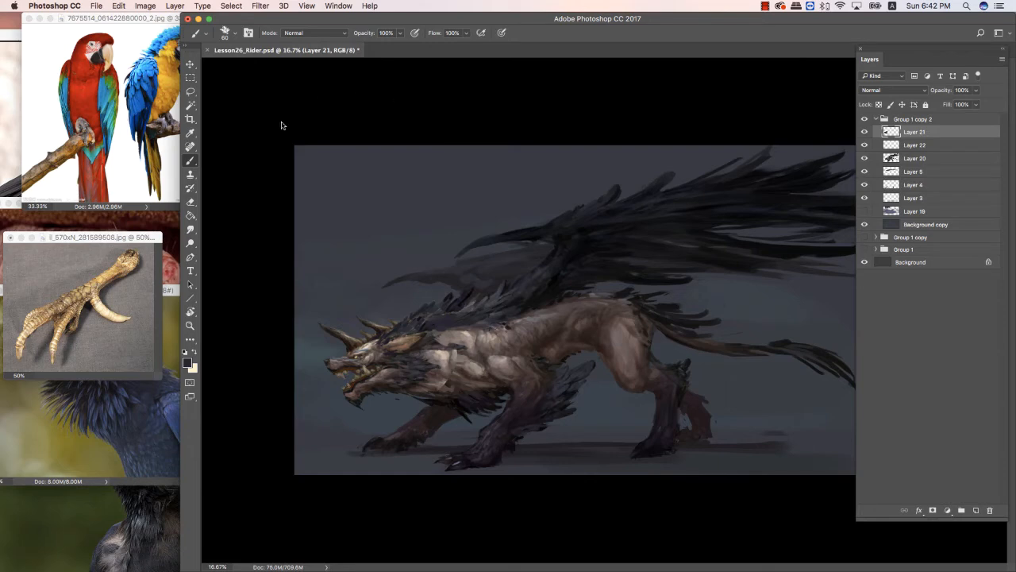
Move the parrot reference window so both birds are in view and return to the creature painting.
click(112, 128)
drag(178, 19, 139, 25)
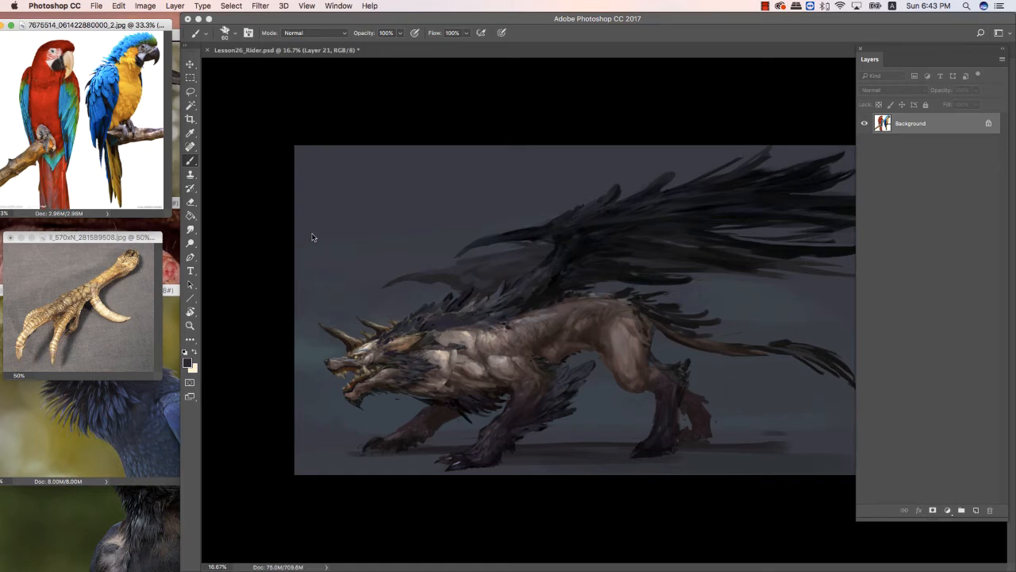
click(724, 103)
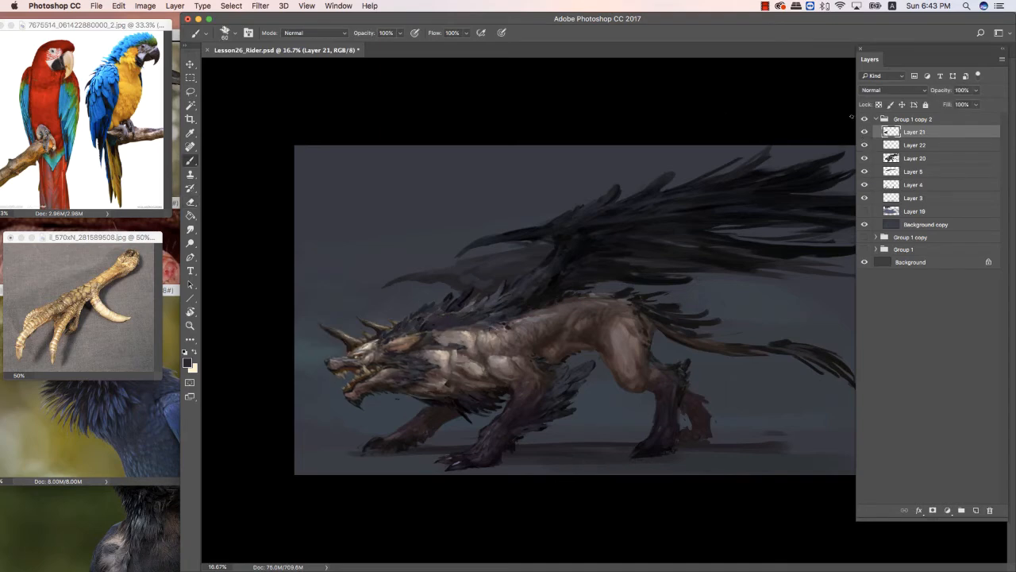
Touch up the upper neck just under the mane with sampled colours and reduce the brush to 30 px.
key(super+plus)
alt+click(392, 376)
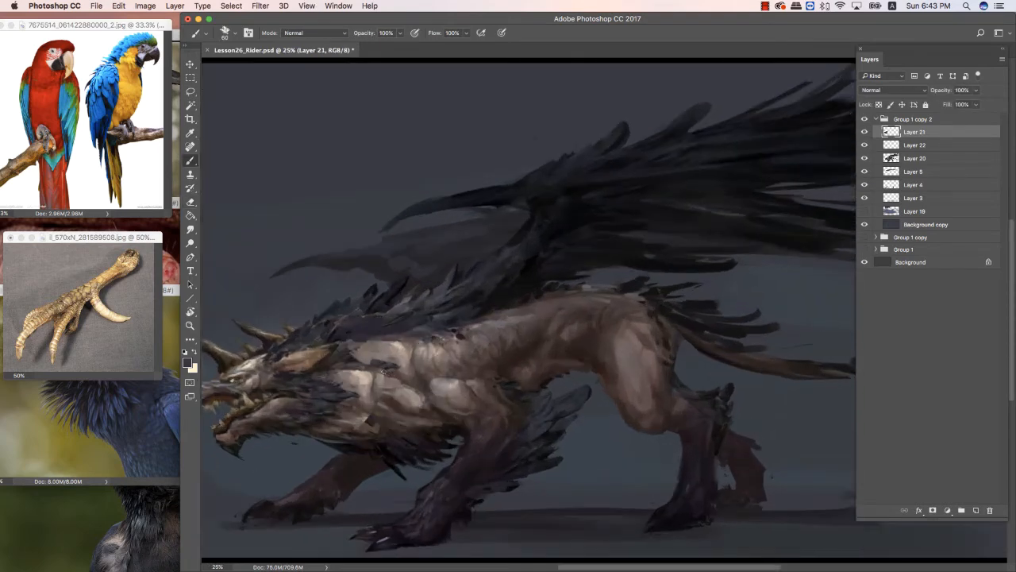
drag(515, 339, 628, 291)
alt+click(470, 331)
mouse_move(471, 330)
mouse_down()
mouse_move(497, 255)
mouse_move(459, 323)
mouse_up()
alt+click(497, 258)
key(bracketleft)
key(bracketleft)
key(bracketleft)
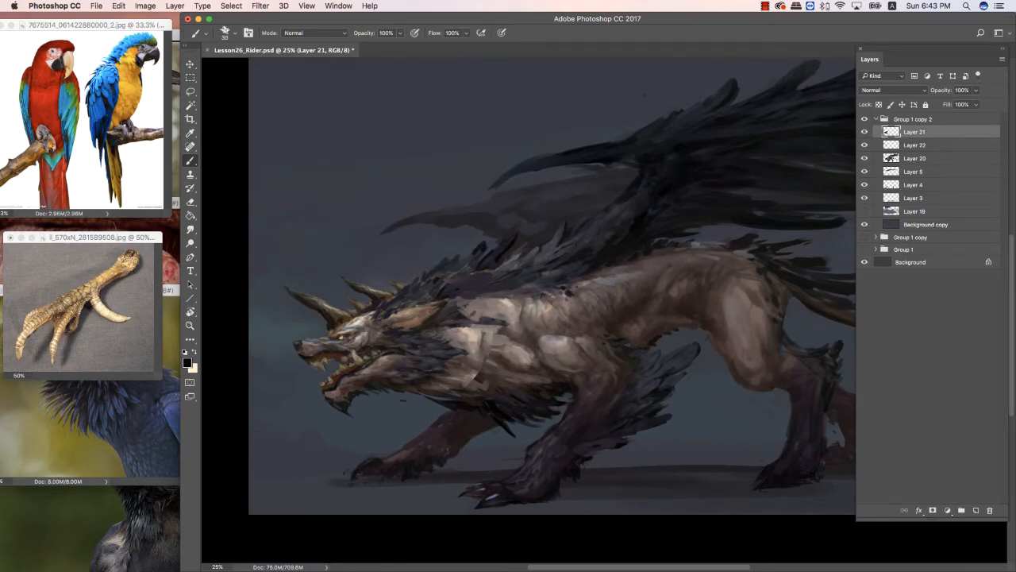
Soften the hard-edged light patch on the neck with sampled skin tones and a smaller brush.
key(shift+Tab)
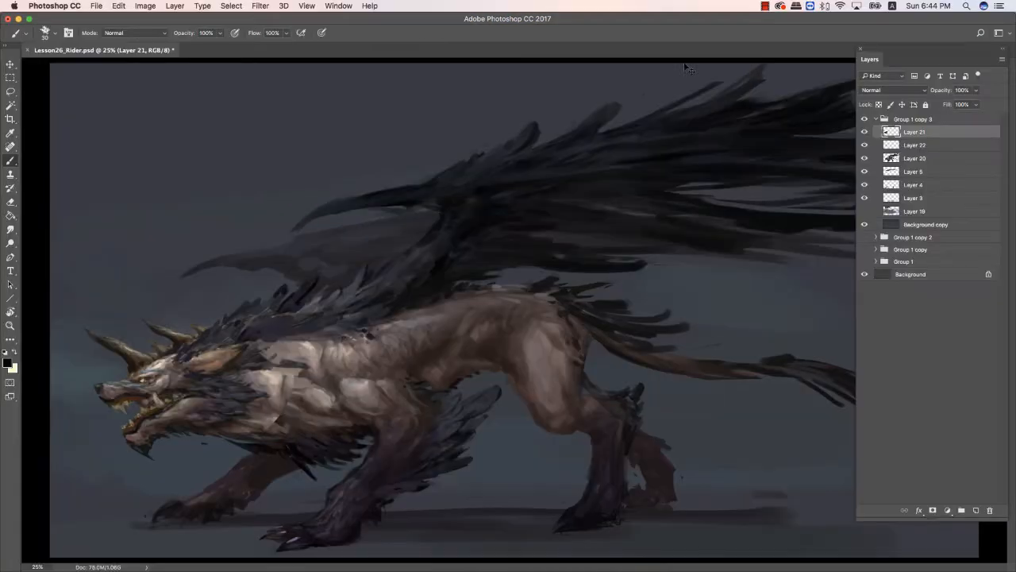
alt+click(278, 387)
key(bracketleft)
key(bracketleft)
key(bracketleft)
alt+click(291, 383)
mouse_move(269, 398)
mouse_down()
mouse_move(288, 396)
mouse_move(290, 377)
mouse_up()
alt+click(338, 385)
Repaint the ear and the fur around it with sampled brown, skin and dark mane tones.
alt+click(188, 357)
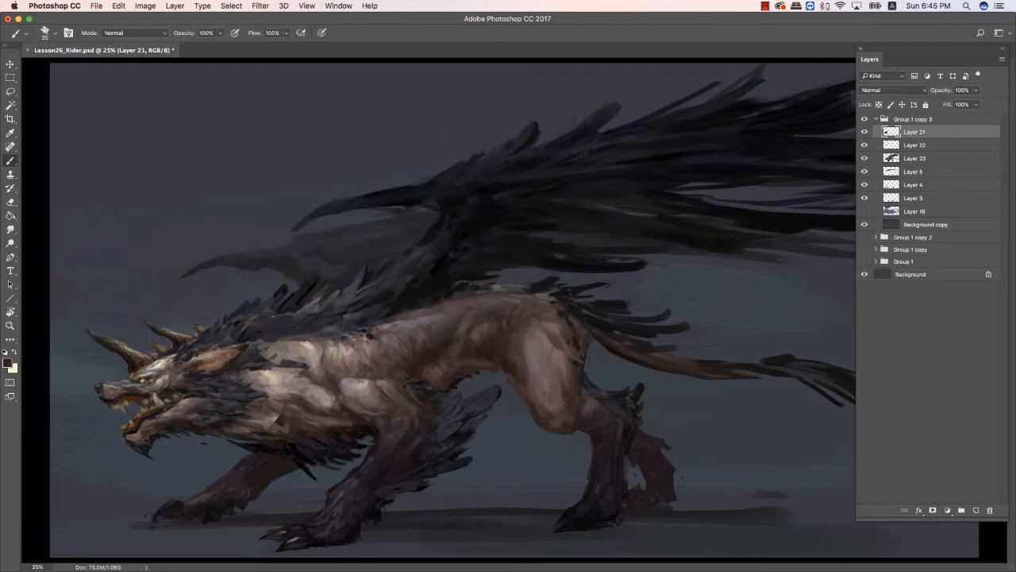
mouse_move(206, 361)
mouse_down()
mouse_move(234, 351)
mouse_move(209, 372)
mouse_move(234, 360)
mouse_up()
alt+click(236, 350)
alt+click(196, 362)
alt+click(200, 372)
alt+click(225, 363)
key(bracketleft)
key(bracketleft)
alt+click(230, 365)
alt+click(241, 334)
key(bracketright)
alt+click(243, 341)
Define the ear's base and long outer edge with sampled brown and near-black tones, using a brush of about 20 px.
alt+click(214, 357)
alt+click(225, 355)
key(bracketleft)
key(bracketright)
alt+click(201, 359)
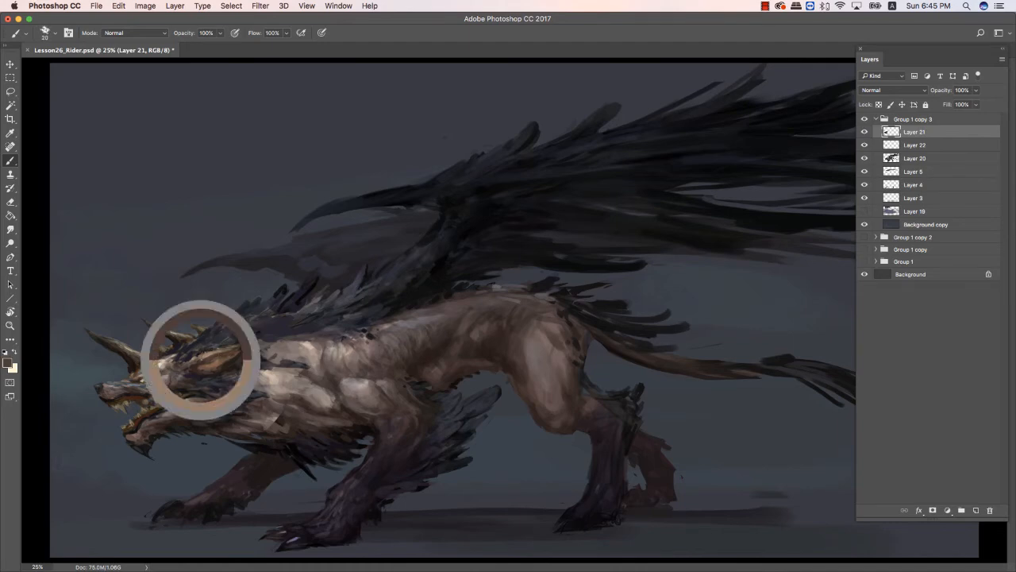
alt+click(204, 361)
alt+click(211, 361)
key(bracketright)
alt+click(208, 359)
alt+click(287, 287)
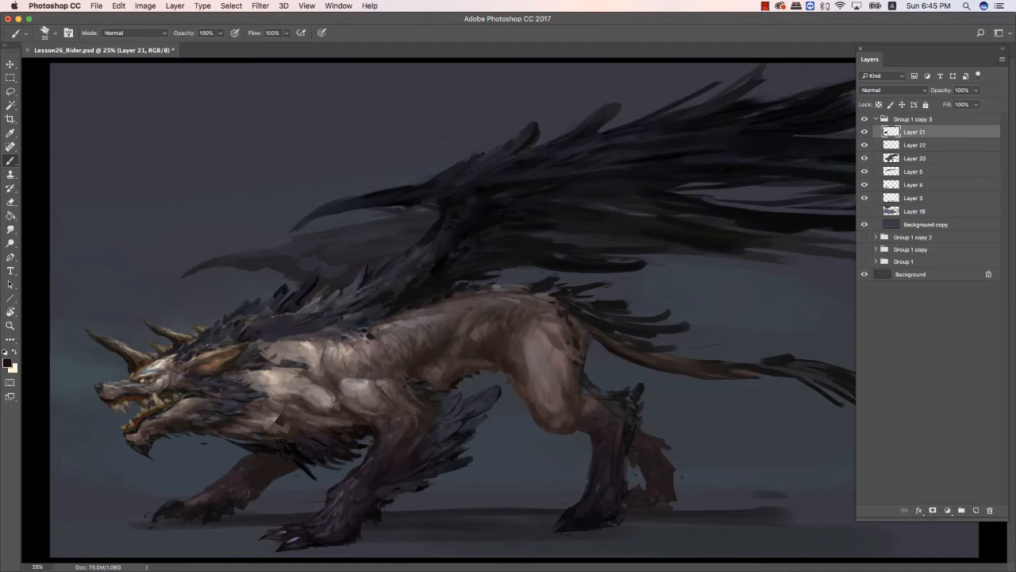
key(bracketleft)
mouse_move(189, 359)
mouse_down()
mouse_move(182, 363)
mouse_move(215, 372)
mouse_move(255, 348)
mouse_up()
Extend dark violet-tinted feathers over the neck behind the ear with sampled mane colours and a 30 px brush.
alt+click(422, 294)
alt+click(262, 326)
key(bracketright)
alt+click(265, 327)
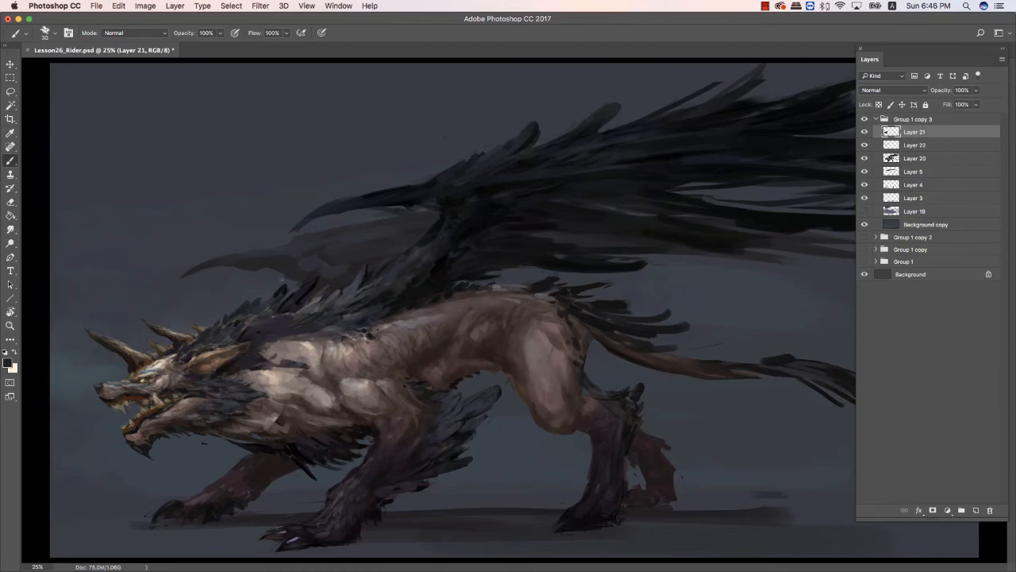
alt+click(290, 296)
Merge Layers 21, 22 and 20 into one layer and erase the far horn.
key(shift+alt+bracketleft)
key(shift+alt+bracketleft)
key(super+e)
key(e)
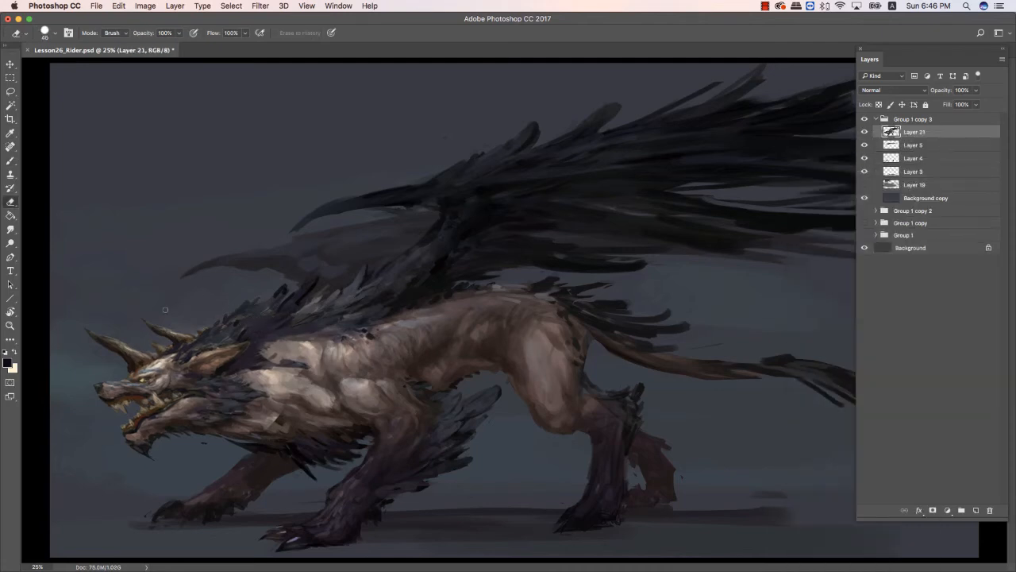
key(bracketright)
key(bracketright)
Paint dark feather strokes along the mane above the ear with a newly picked near-black and a reduced brush.
key(b)
key(super+minus)
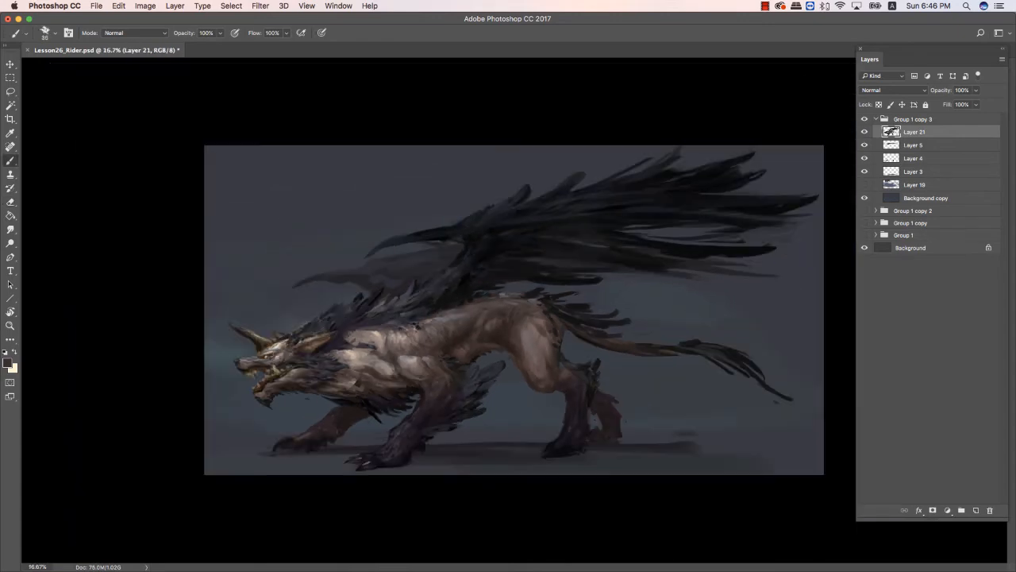
key(super+plus)
key(super+plus)
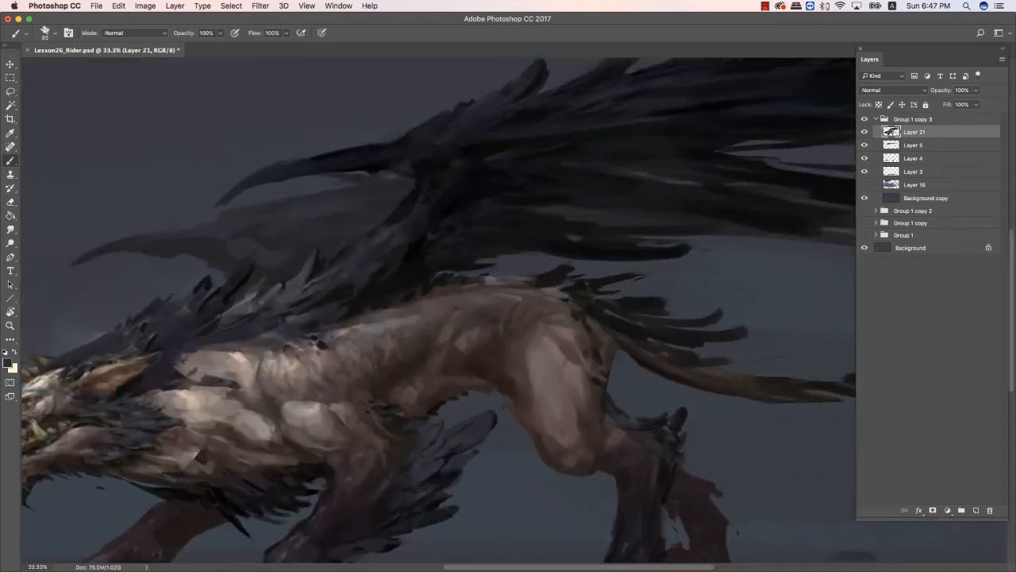
drag(344, 262, 473, 241)
click(7, 363)
click(295, 222)
key(Return)
key(bracketleft)
key(bracketleft)
key(bracketleft)
drag(223, 323, 251, 312)
Add finer feather strokes across the front of the mane with a sampled dark tone.
drag(383, 261, 438, 225)
alt+click(327, 266)
key(bracketleft)
drag(303, 279, 335, 269)
key(bracketleft)
drag(544, 202, 495, 177)
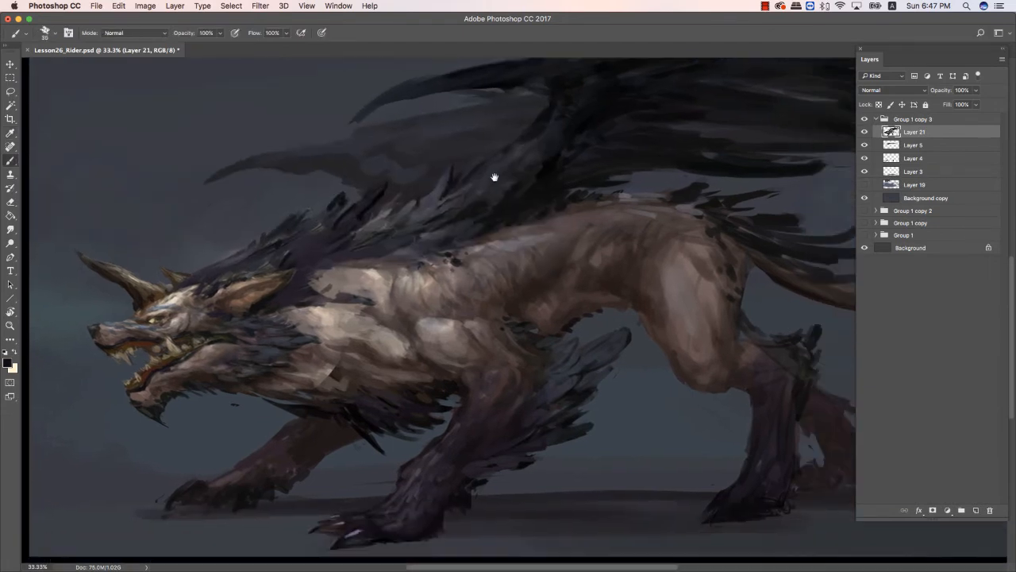
drag(310, 235, 331, 221)
Blend the mane's lower edge behind the ear into the neck with sampled feather and skin tones.
key(bracketright)
alt+click(321, 266)
mouse_move(313, 275)
mouse_down()
mouse_move(332, 260)
mouse_move(320, 274)
mouse_move(326, 294)
mouse_move(339, 272)
mouse_up()
alt+click(312, 278)
key(bracketright)
key(bracketright)
alt+click(367, 208)
alt+click(322, 274)
alt+click(315, 284)
alt+click(310, 288)
key(bracketright)
alt+click(324, 292)
alt+click(361, 274)
alt+click(323, 294)
Paint out the dark streak across the upper neck with sampled skin tones.
key(bracketleft)
key(bracketleft)
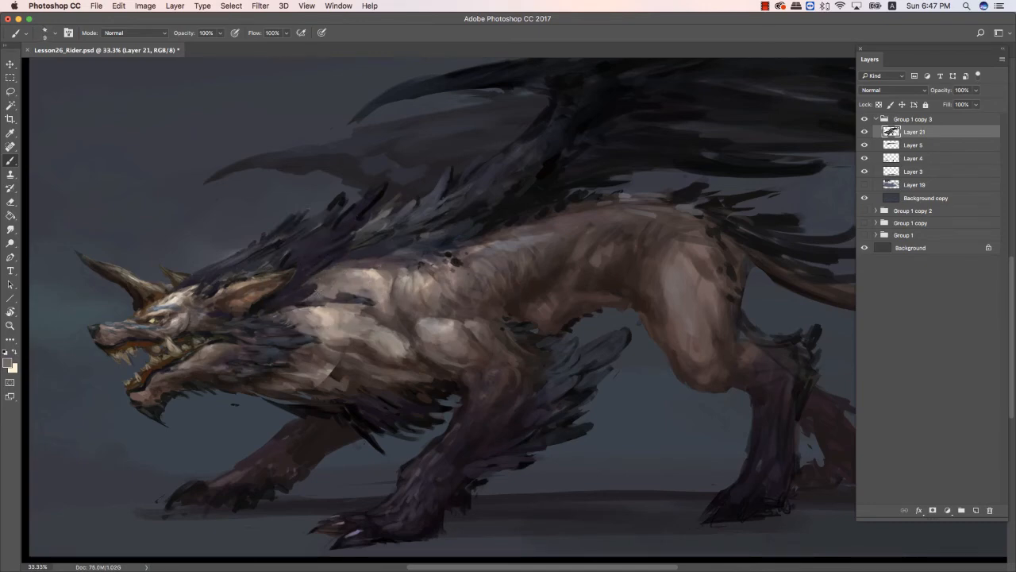
alt+click(305, 300)
key(bracketright)
mouse_move(305, 300)
mouse_down()
mouse_move(328, 288)
mouse_move(365, 299)
mouse_up()
alt+click(331, 297)
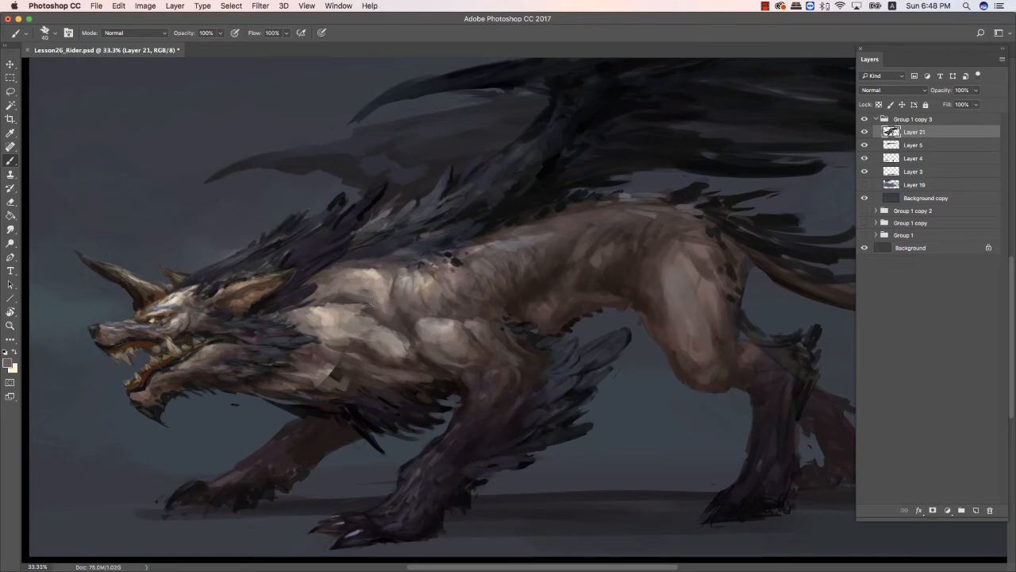
Create a new layer above Layer 21 and paint dark feathers along the throat with a newly picked dark colour.
key(Tab)
drag(655, 240, 647, 236)
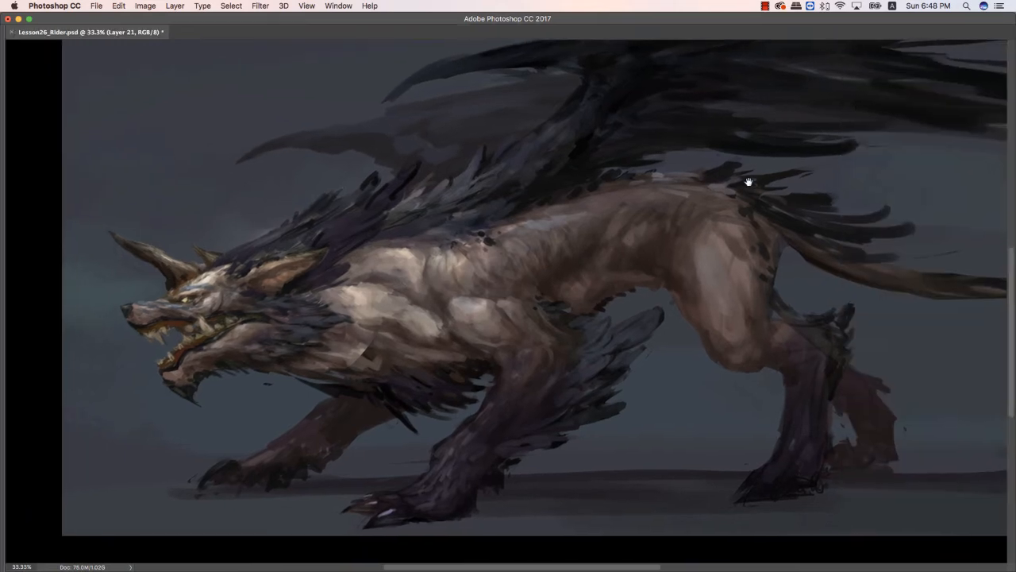
drag(724, 170, 749, 231)
key(super+minus)
key(Tab)
key(super+shift+alt+n)
key(Tab)
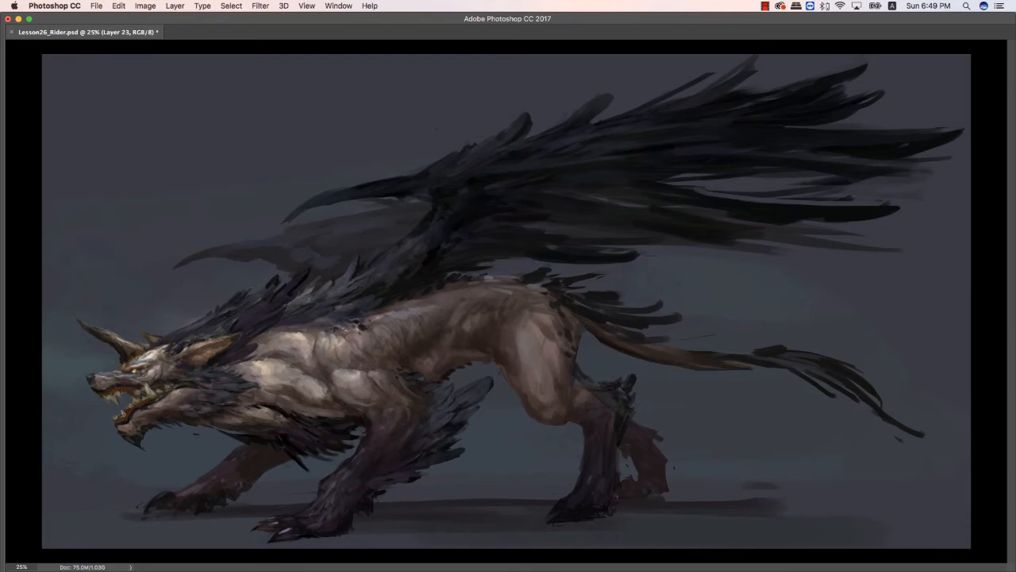
drag(213, 427, 280, 436)
key(Tab)
click(7, 362)
click(294, 240)
click(516, 136)
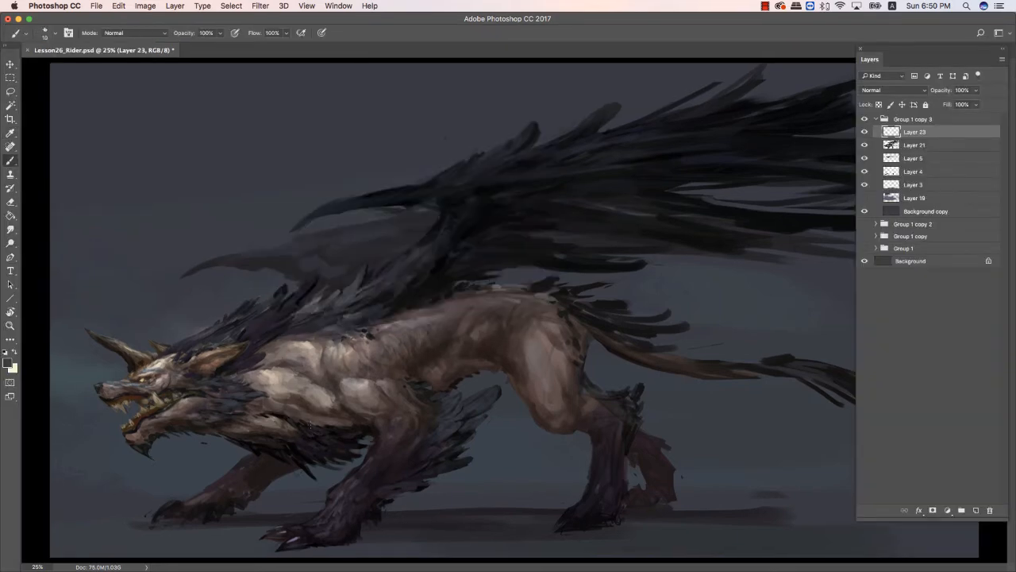
Clean up the new throat feathers with the Eraser and compare the picture with Layer 23 hidden and shown.
key(e)
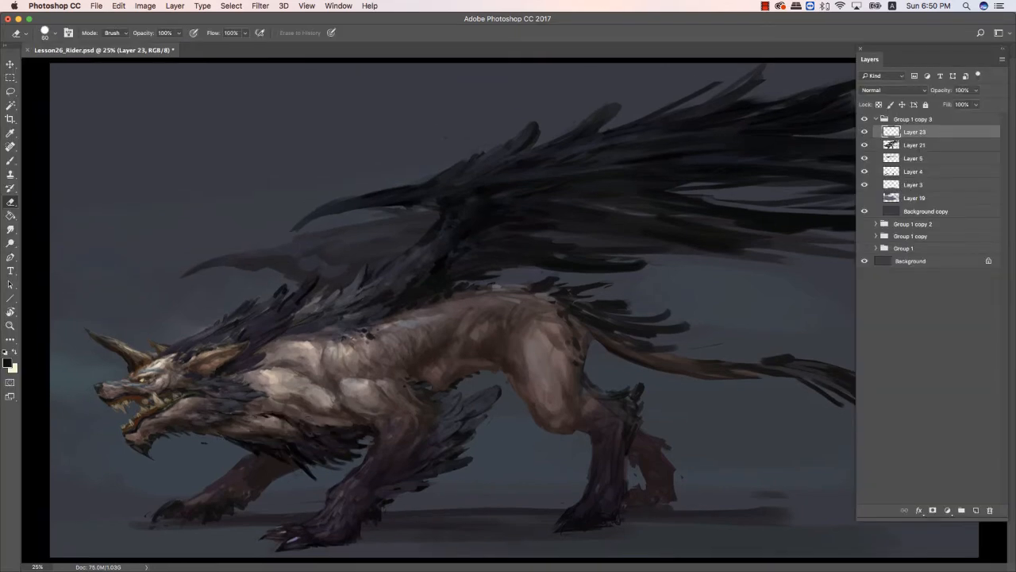
key(super+minus)
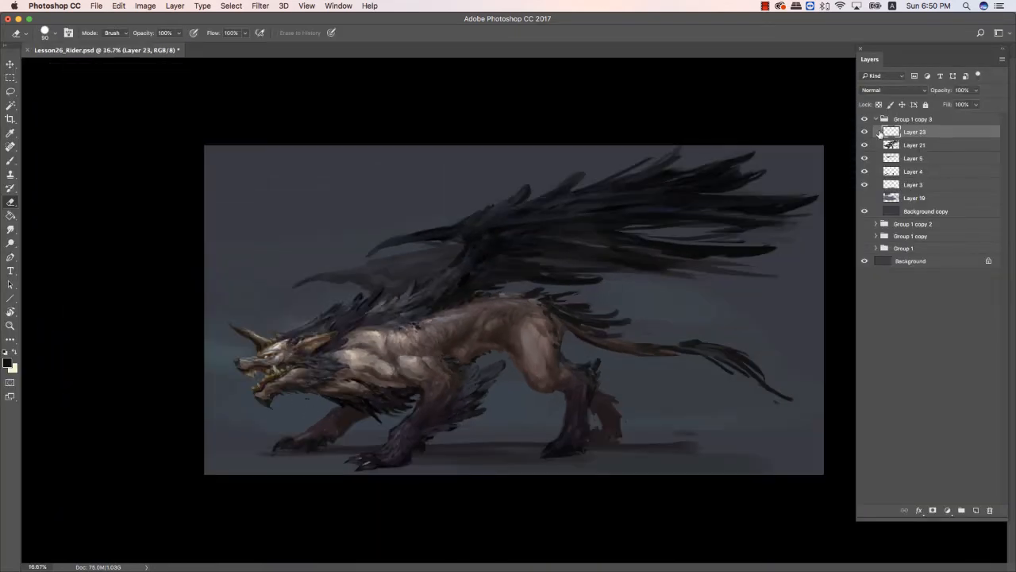
key(b)
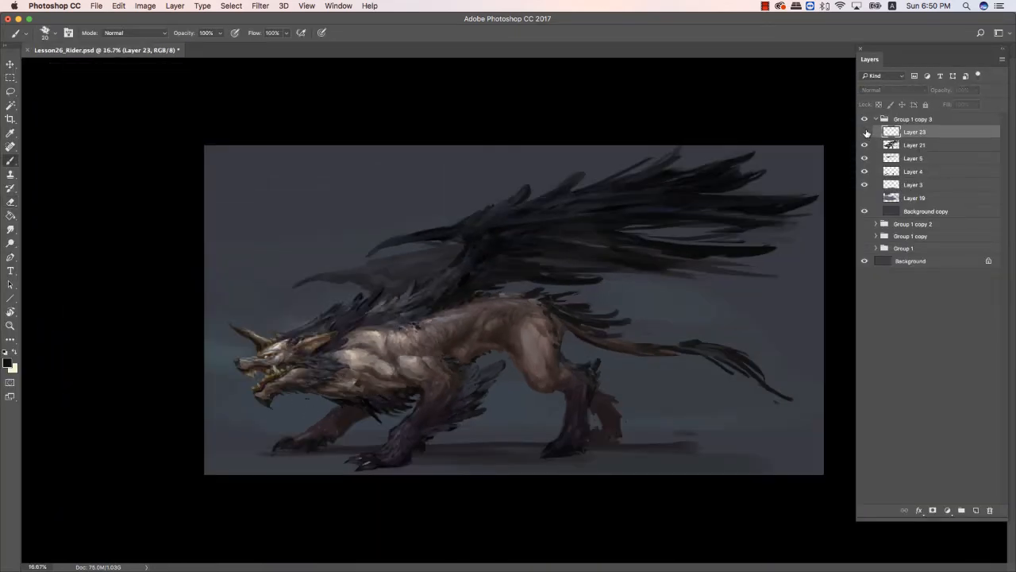
click(865, 132)
Lighten the top of the neck along the mane's edge with sampled pale skin tones.
alt+click(385, 326)
drag(365, 332, 387, 328)
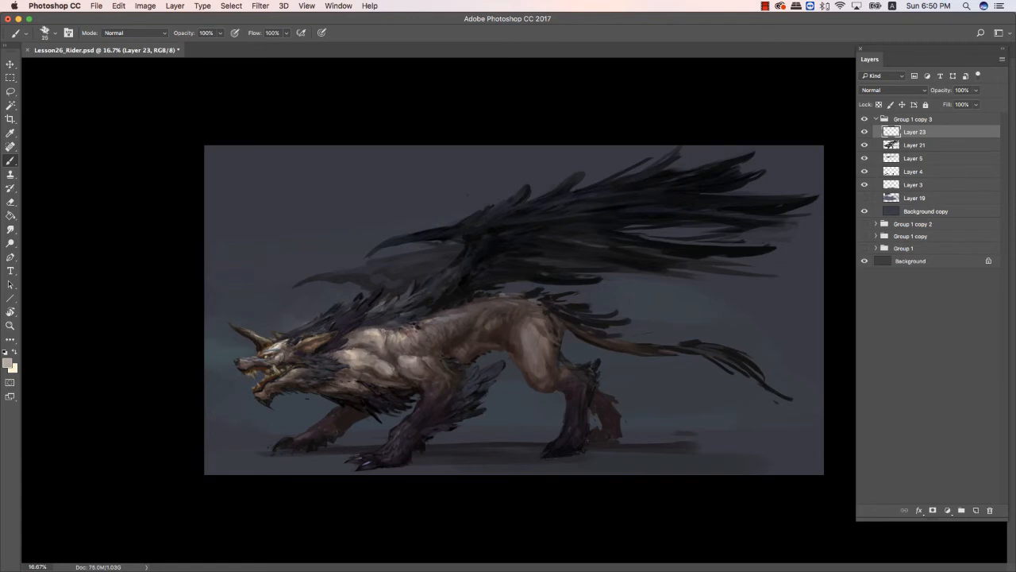
alt+click(386, 324)
alt+click(384, 324)
key(bracketleft)
alt+click(382, 319)
Paint small dark feather marks where the mane meets the neck and shoulder with a finer brush and sampled tones.
key(super+equal)
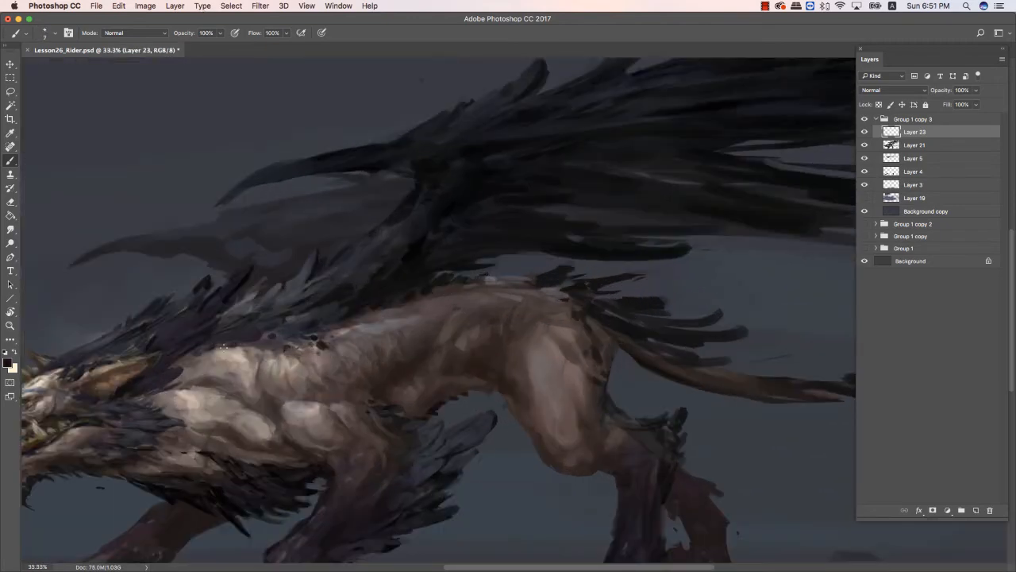
alt+click(215, 291)
key(bracketleft)
key(bracketleft)
drag(225, 341, 346, 272)
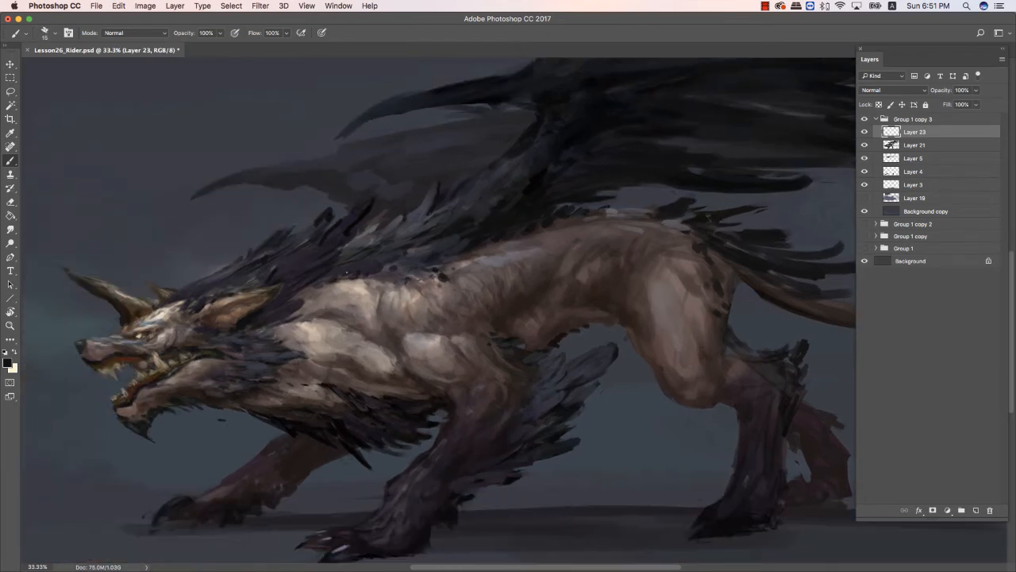
key(bracketleft)
key(bracketleft)
key(bracketleft)
alt+click(393, 258)
alt+click(366, 266)
Paint dark feather marks where the mane meets the shoulder with sampled mane and back tones.
key(e)
right_click(361, 266)
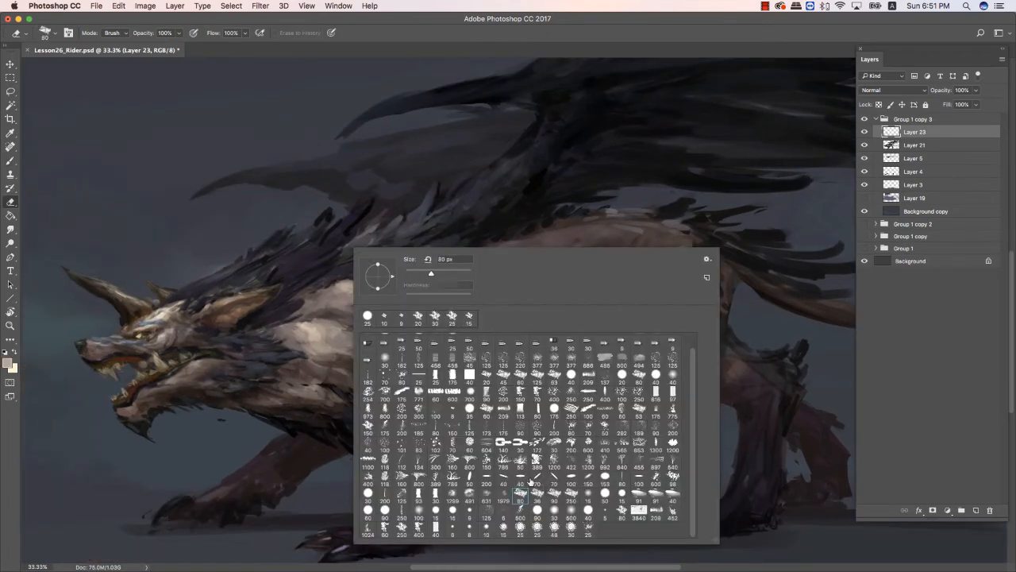
key(Escape)
key(b)
alt+click(367, 251)
alt+click(485, 234)
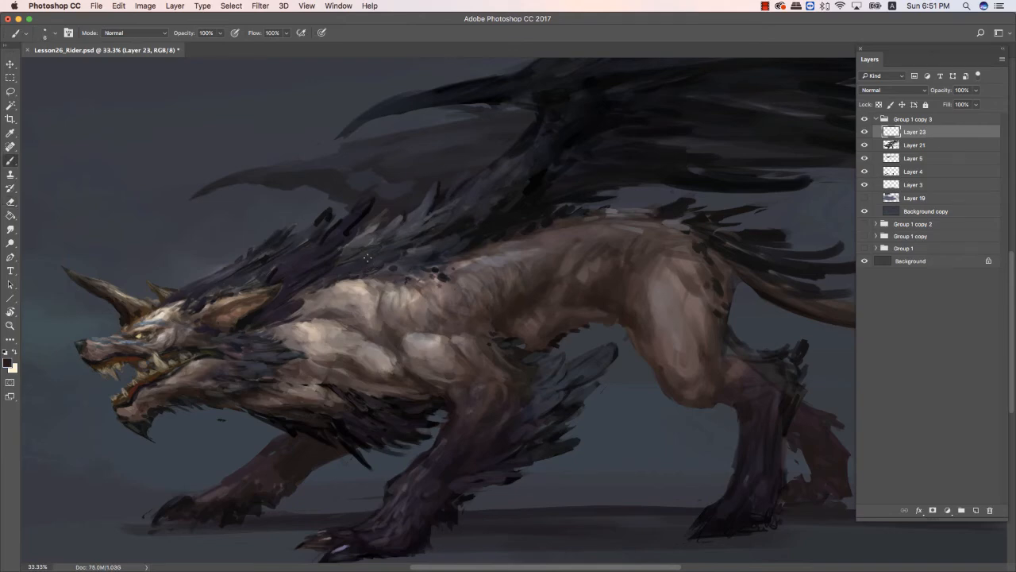
mouse_move(486, 231)
mouse_down()
mouse_move(530, 188)
mouse_move(523, 199)
mouse_up()
Darken the mane feathers behind the ear with a sampled tone and larger brush, and check the whole picture.
alt+click(272, 290)
key(bracketright)
key(bracketright)
key(bracketright)
key(bracketright)
key(bracketright)
key(bracketright)
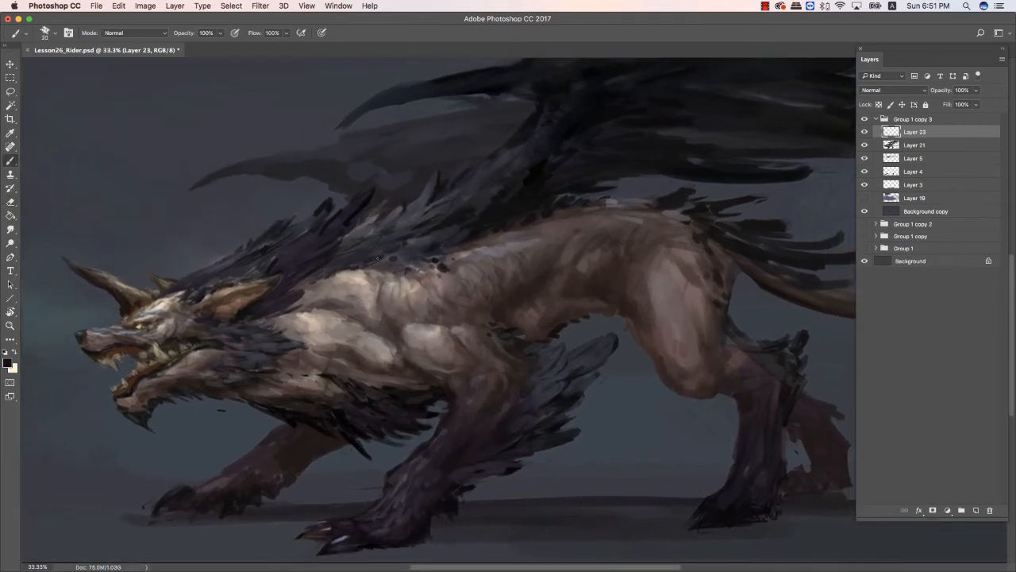
key(super+0)
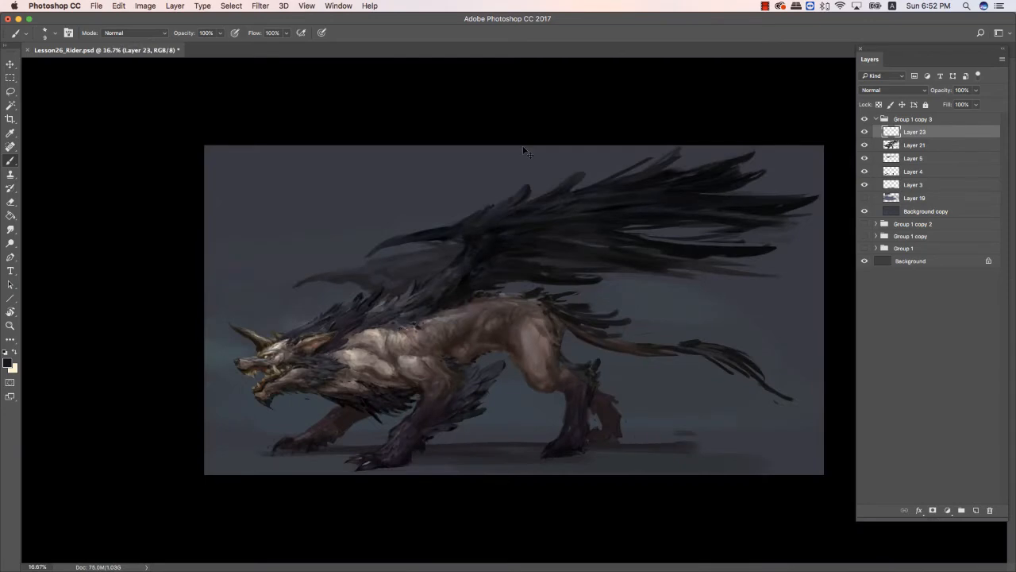
Refine the face around the eye with sampled tones and a newly picked muted skin colour.
key(super+equal)
key(super+equal)
drag(451, 244, 658, 145)
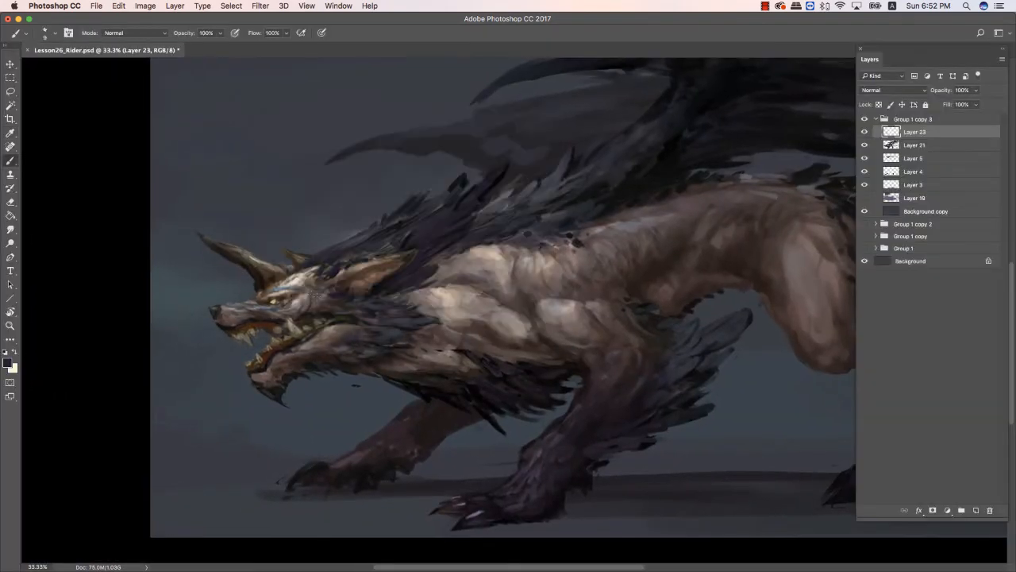
alt+click(301, 282)
alt+click(300, 279)
mouse_move(295, 281)
mouse_down()
mouse_move(306, 276)
mouse_move(285, 284)
mouse_move(301, 276)
mouse_up()
alt+click(295, 280)
alt+click(295, 279)
alt+click(295, 279)
click(8, 362)
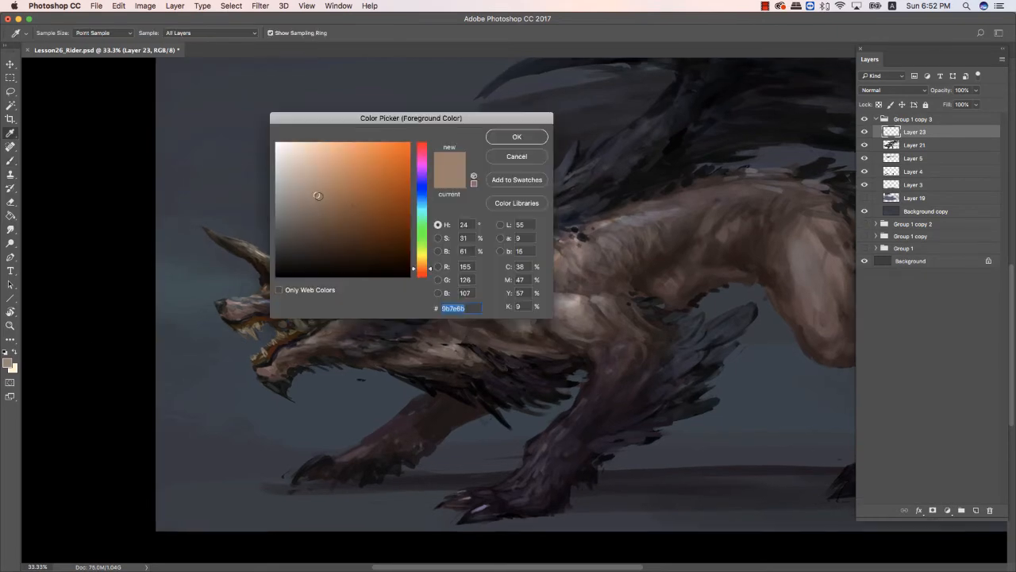
click(420, 273)
key(Return)
key(bracketright)
key(bracketright)
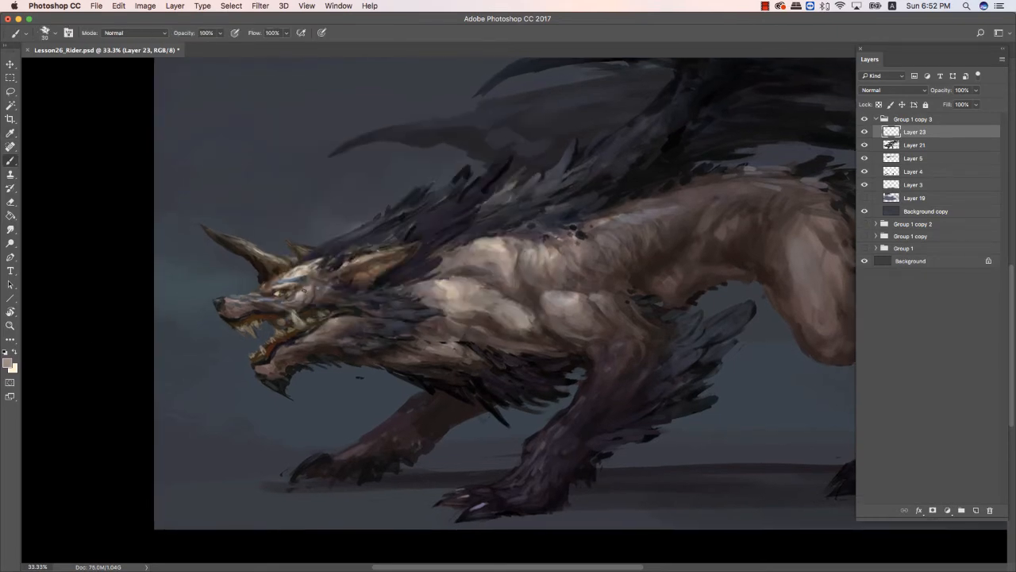
Touch up the brow, throat feathers and wing base with dark tones sampled from the creature.
drag(619, 162, 580, 128)
alt+click(276, 268)
key(bracketleft)
key(bracketleft)
key(super+minus)
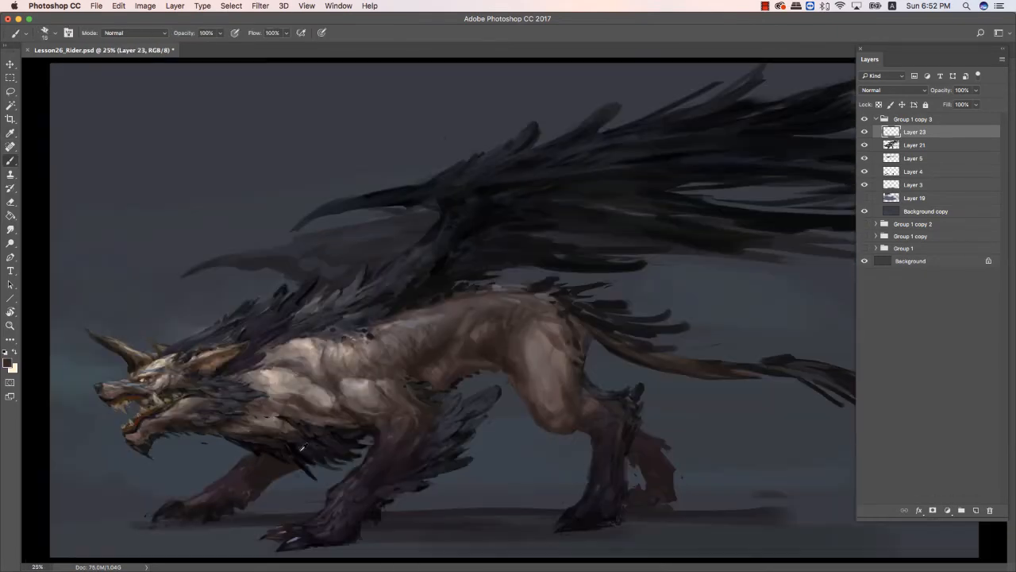
alt+click(300, 450)
alt+click(490, 212)
key(])
key(])
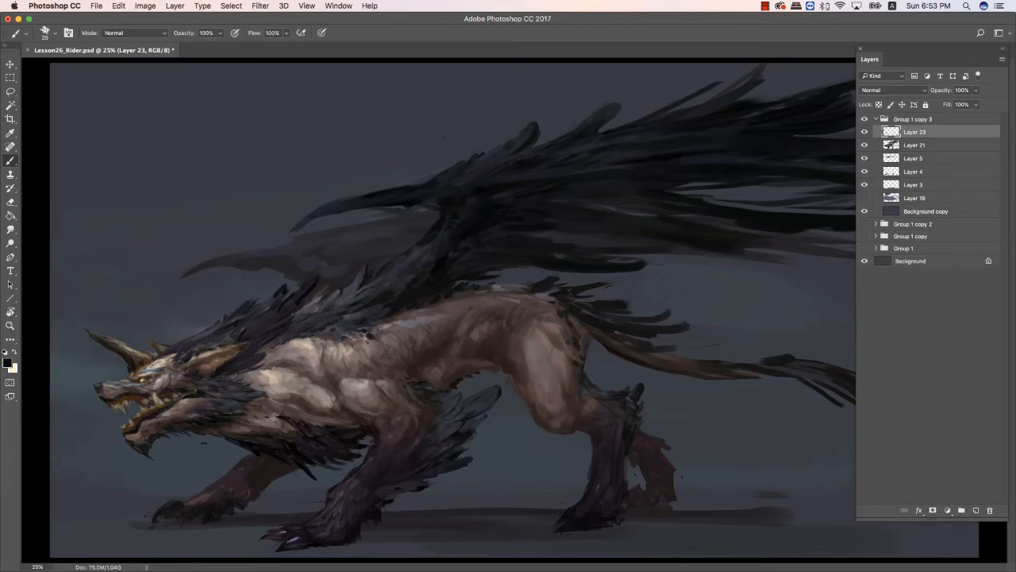
Detail the cheek and jaw corner with sampled tones and a newly picked reddish colour, using a smaller brush.
alt+click(228, 367)
alt+click(214, 388)
drag(205, 387, 215, 393)
alt+click(214, 392)
click(7, 363)
click(333, 186)
key(Return)
key(bracketleft)
key(bracketleft)
key(bracketleft)
key(super+minus)
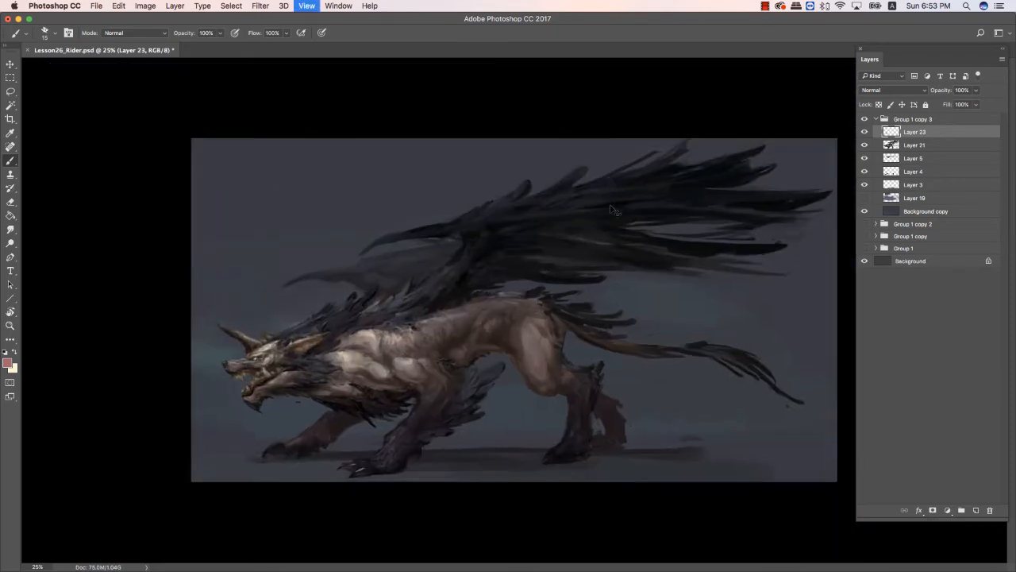
Paint dark feathers along the upper edge of the mane with a sampled tone and larger brush.
key(super+equal)
alt+click(301, 269)
key(bracketright)
key(bracketright)
key(bracketright)
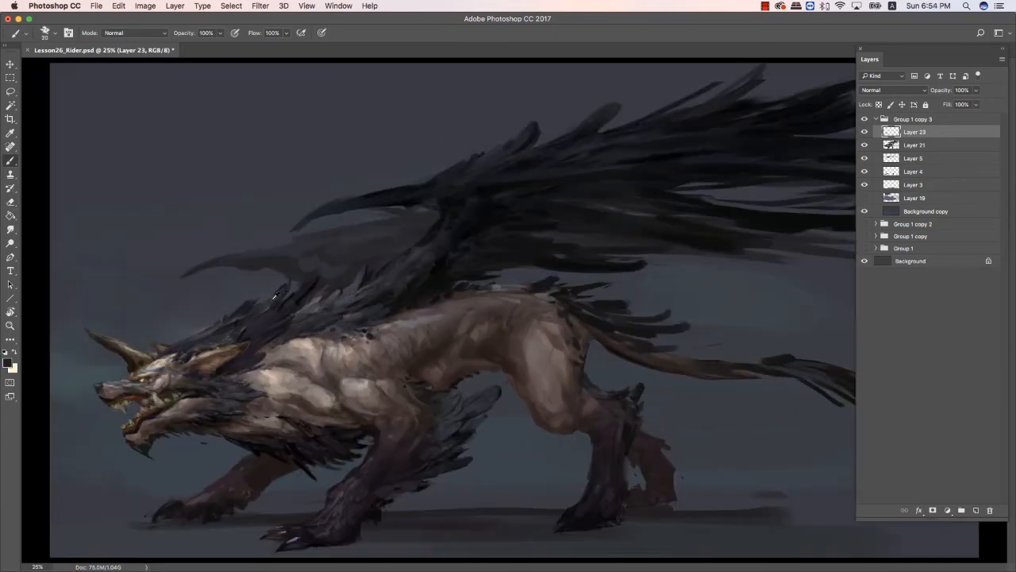
Examine the raven and black wing reference images up close for the feather pattern, and return to the painting.
key(Tab)
key(super+equal)
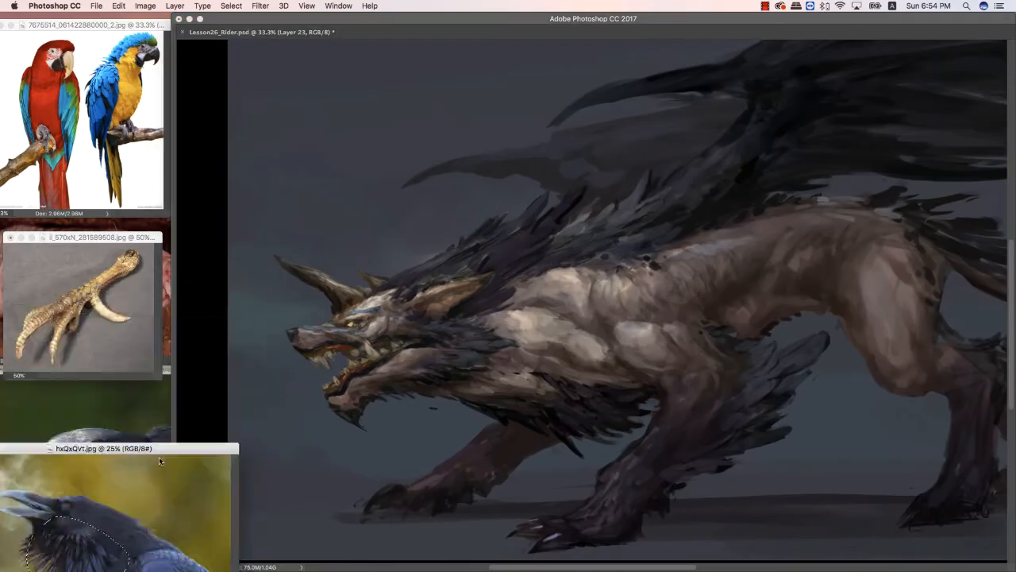
key(ctrl+Up)
click(183, 420)
key(super+equal)
key(super+equal)
key(super+equal)
drag(445, 210, 318, 275)
click(592, 161)
key(super+equal)
key(super+grave)
click(523, 255)
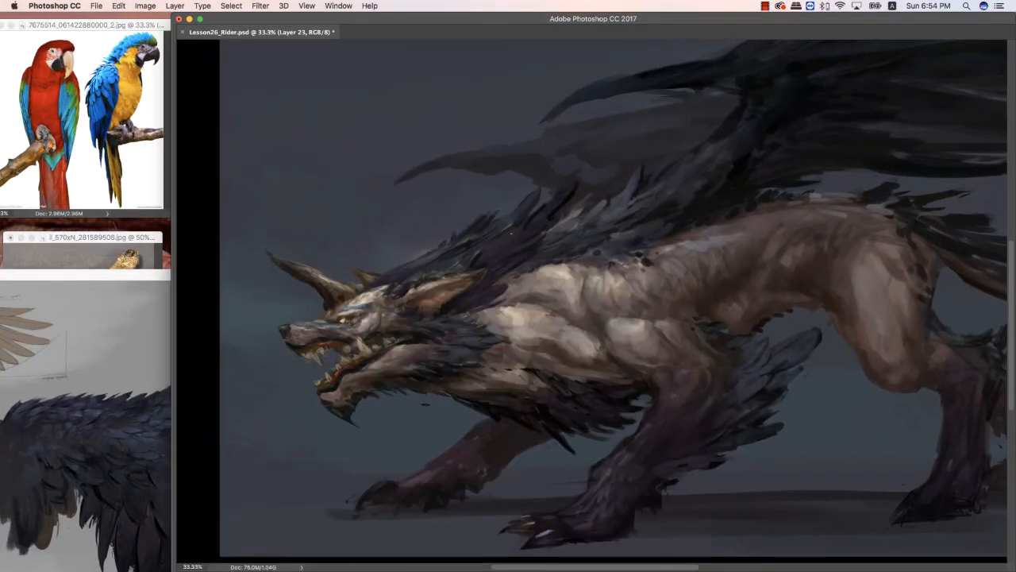
Merge Layer 23 and Layer 21 into one layer.
drag(523, 214, 479, 205)
key(Tab)
key(e)
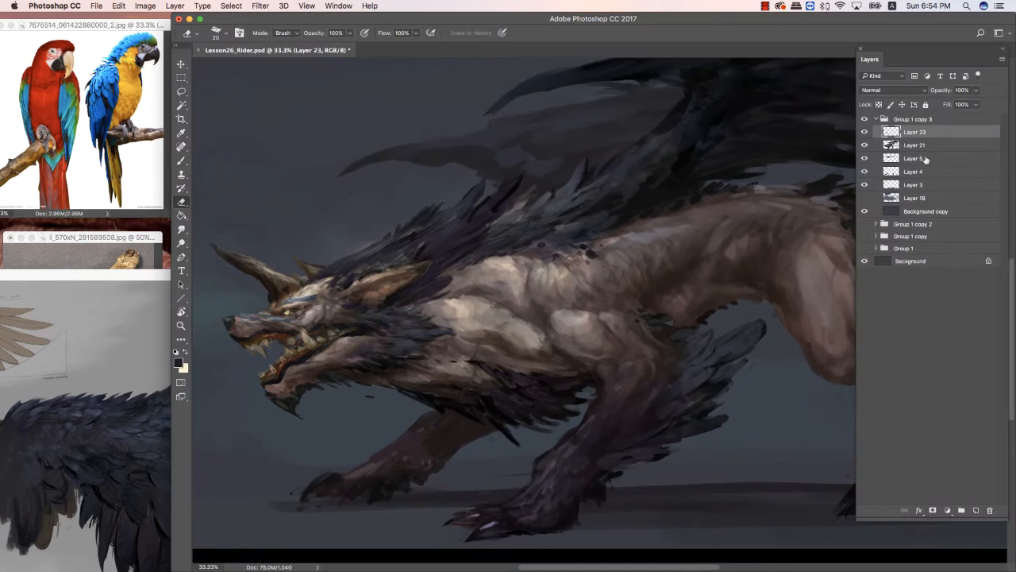
shift+click(923, 146)
key(super+e)
Reshape the upper mane feathers on the merged layer, alternating between the Brush and the Eraser.
key(b)
key(e)
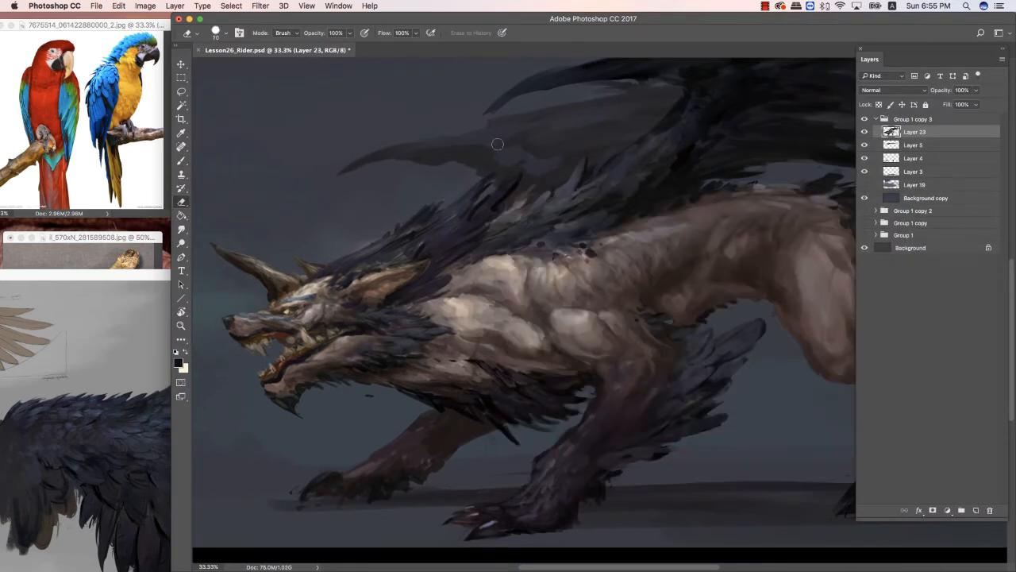
key(b)
key(bracketright)
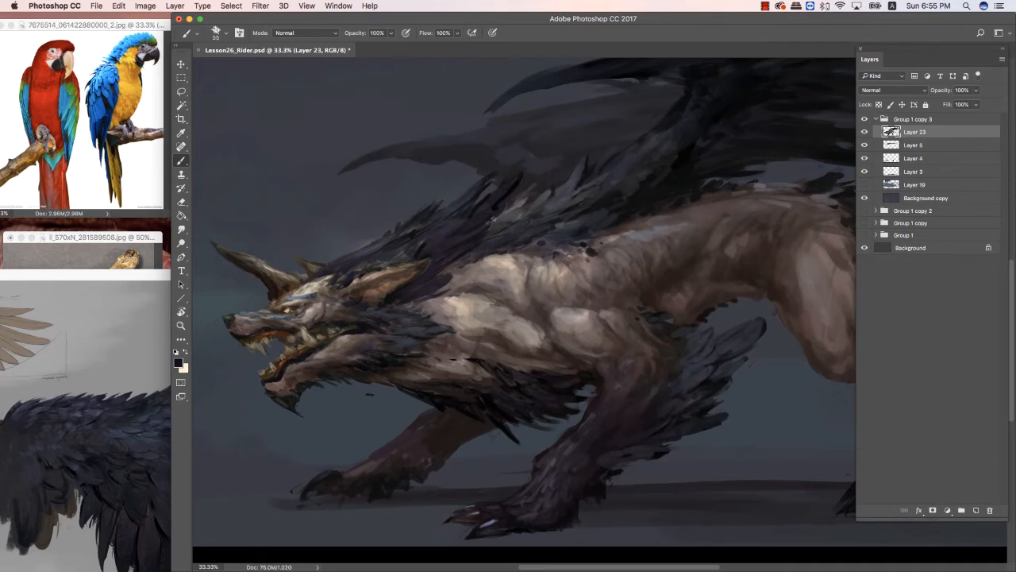
drag(395, 226, 400, 205)
key(e)
key(b)
key(e)
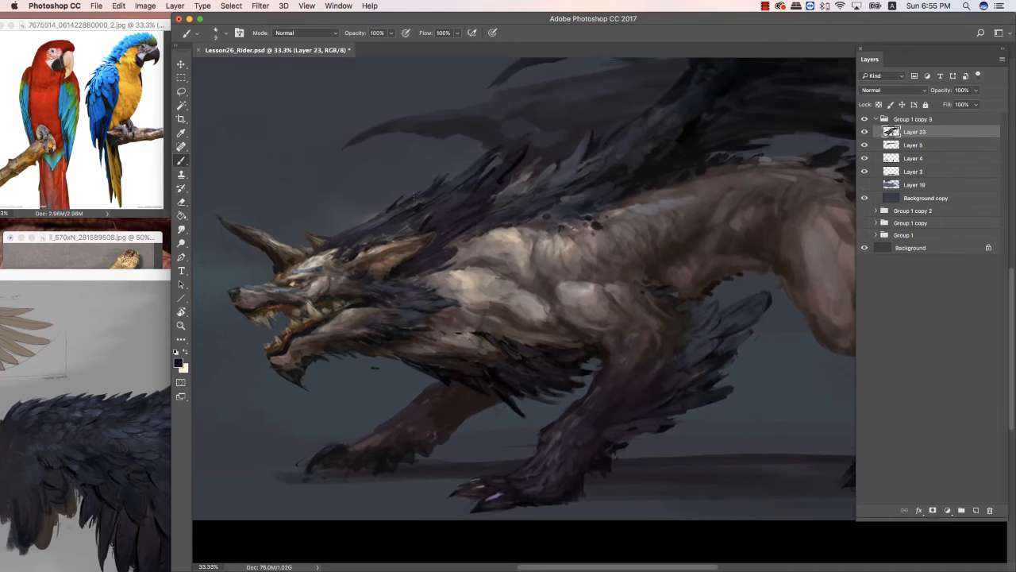
Add finer pointed blue-violet feathers along the mane's crest behind the ear.
scroll(419, 193, down, 1)
key(b)
key(Tab)
drag(396, 185, 385, 196)
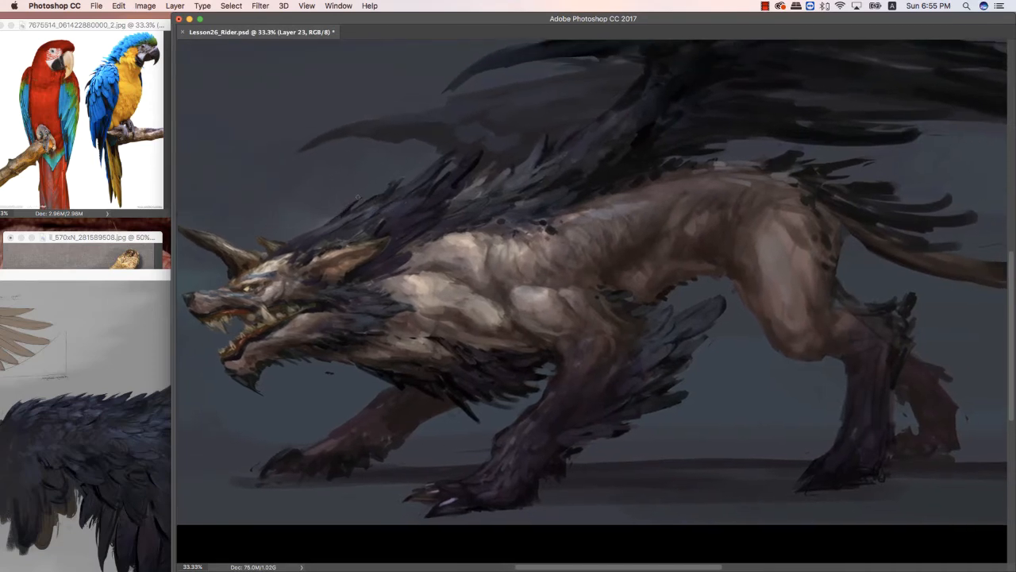
scroll(585, 171, down, 1)
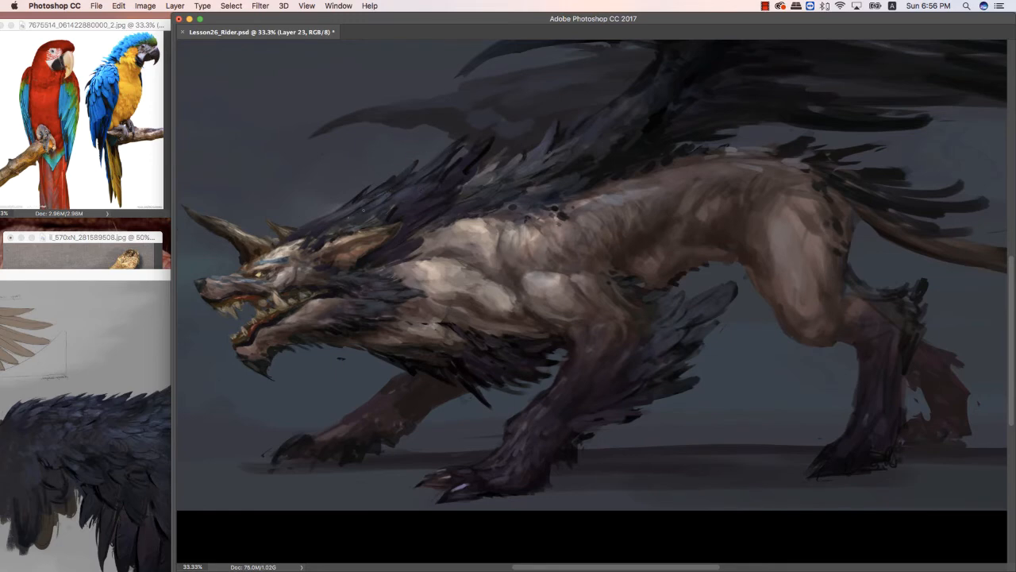
drag(364, 210, 389, 242)
Switch to full-screen view and refine the feathers between the mane and the wing with a sampled tone.
key(f)
key(f)
mouse_move(537, 101)
mouse_down()
mouse_move(553, 215)
mouse_move(564, 179)
mouse_move(618, 128)
mouse_move(459, 209)
mouse_up()
alt+click(422, 172)
key(ctrl+minus)
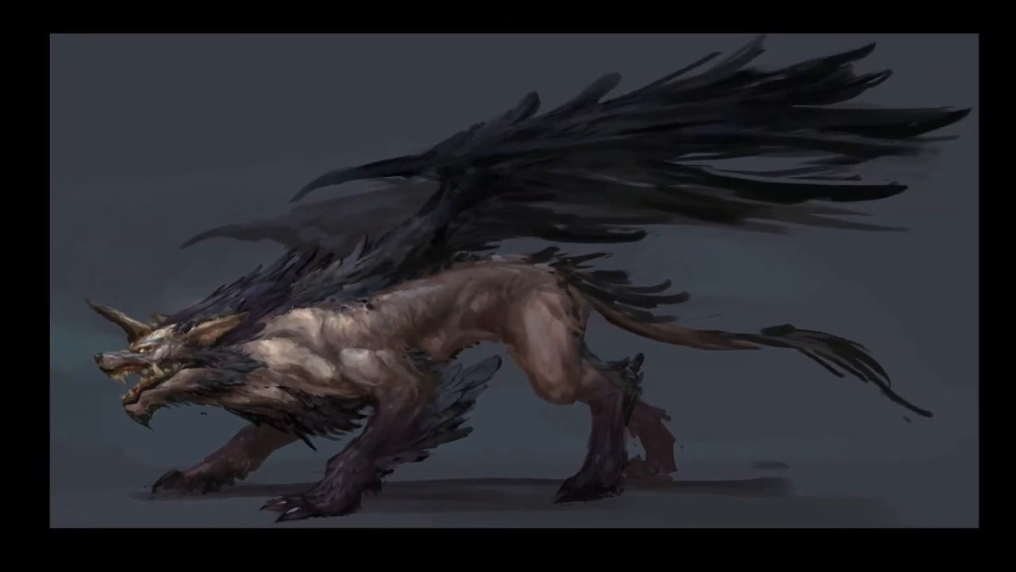
mouse_move(627, 275)
mouse_down()
mouse_move(640, 267)
mouse_move(625, 270)
mouse_up()
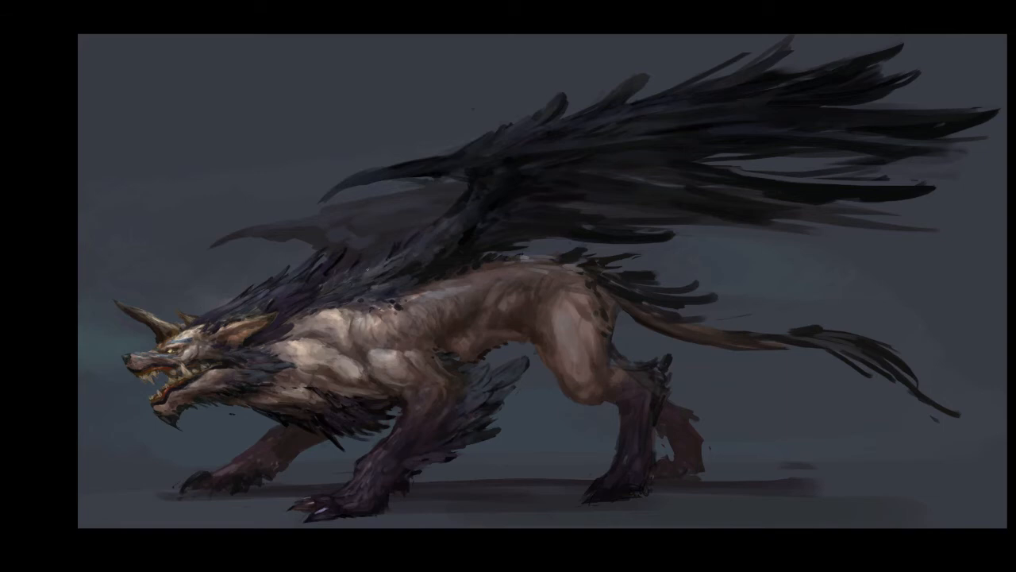
Paint bluish feathers where the mane joins the wing base with a newly picked colour and varied brush sizes.
key(Tab)
click(7, 339)
click(516, 137)
mouse_move(370, 260)
mouse_down()
mouse_move(359, 267)
mouse_move(372, 272)
mouse_up()
alt+click(375, 272)
key(bracketleft)
key(bracketleft)
key(bracketleft)
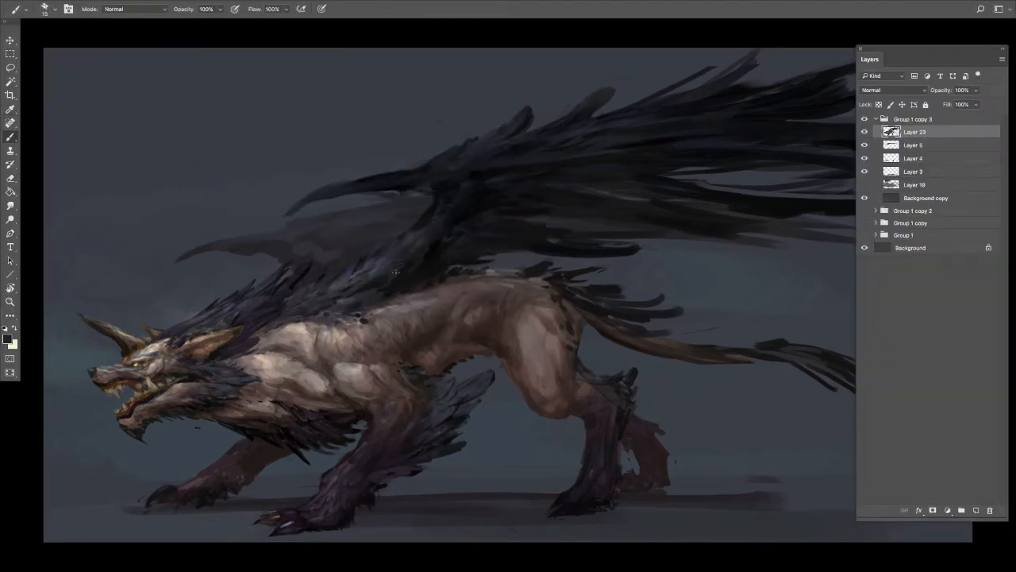
key(bracketright)
key(bracketright)
key(bracketright)
key(bracketright)
key(e)
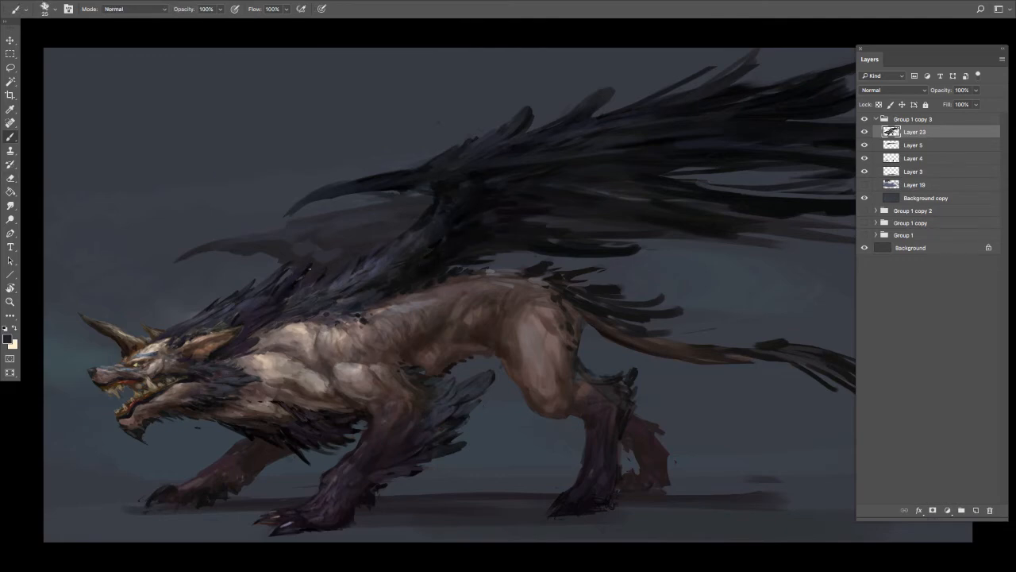
Blend the ends of the cheek feathers into the neck with sampled skin and feather tones.
key(Tab)
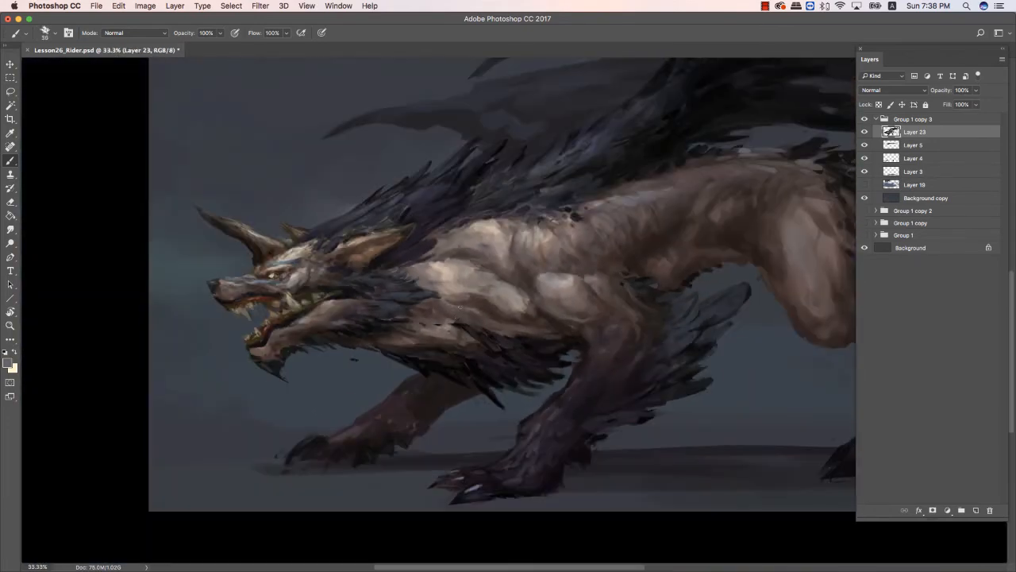
alt+click(458, 305)
drag(456, 298, 443, 296)
alt+click(440, 305)
alt+click(438, 306)
key(bracketleft)
key(bracketleft)
key(bracketleft)
alt+click(435, 308)
drag(607, 259, 604, 239)
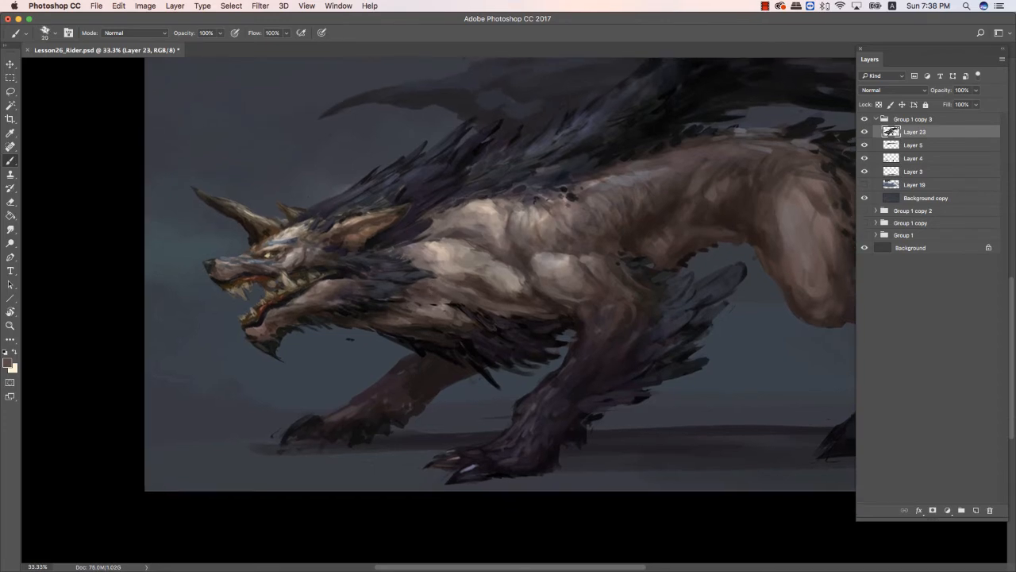
Refine the dark feathers at the front of the mane, just above the ear, with sampled tones and a smaller brush.
scroll(593, 220, right, 3)
scroll(593, 220, up, 2)
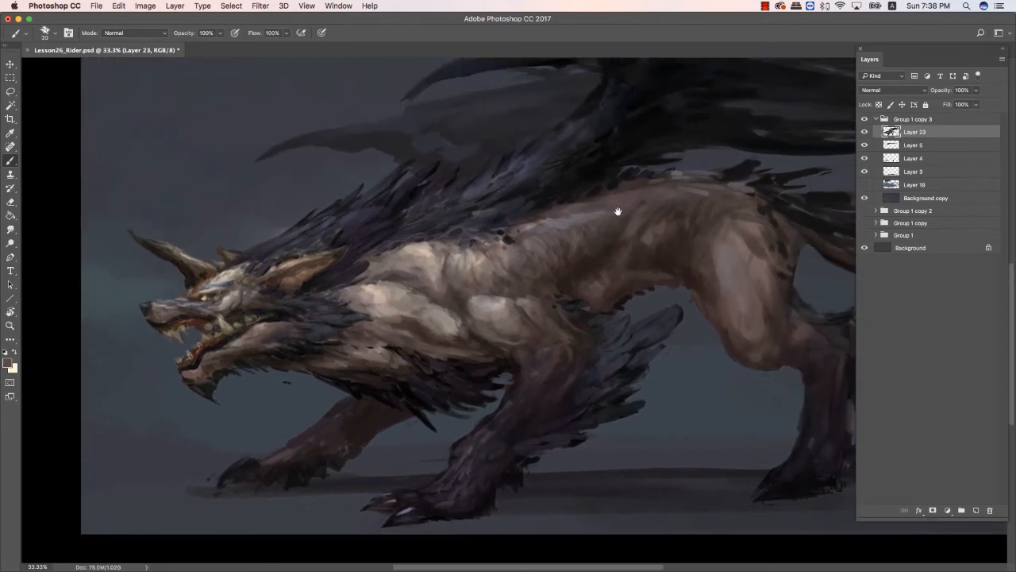
scroll(608, 200, down, 2)
key(bracketleft)
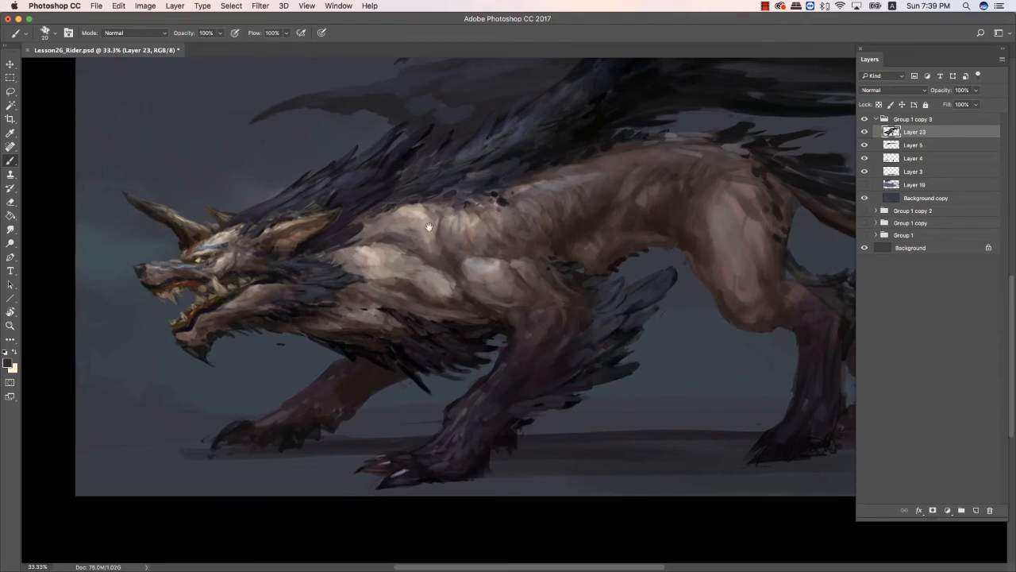
scroll(350, 276, down, 1)
scroll(349, 276, right, 1)
alt+click(241, 225)
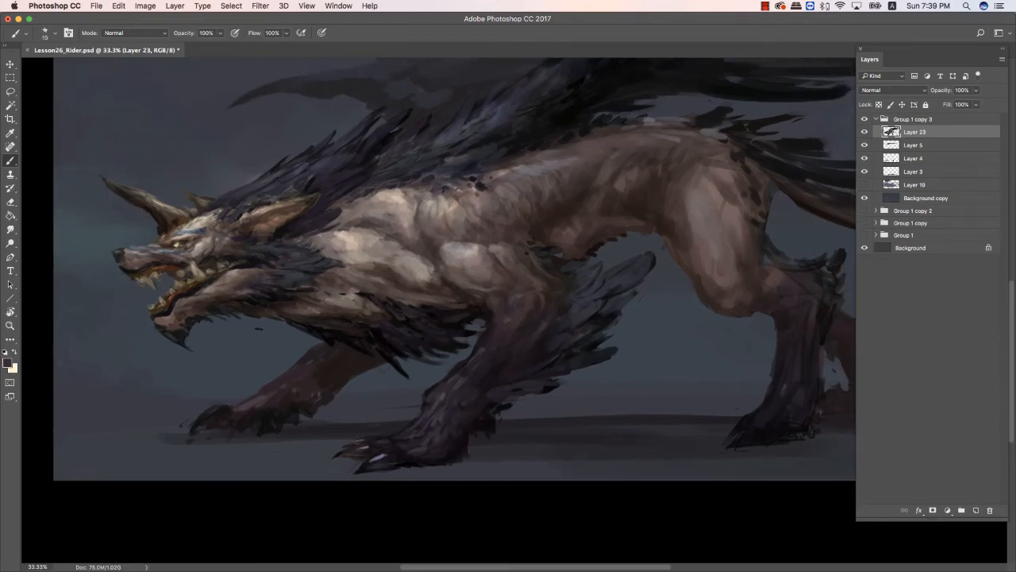
alt+click(242, 219)
alt+click(243, 214)
alt+click(245, 211)
drag(246, 209, 294, 250)
Work in full-screen view on the shoulder and upper neck with a sampled pale skin tone.
key(Tab)
key(f)
key(f)
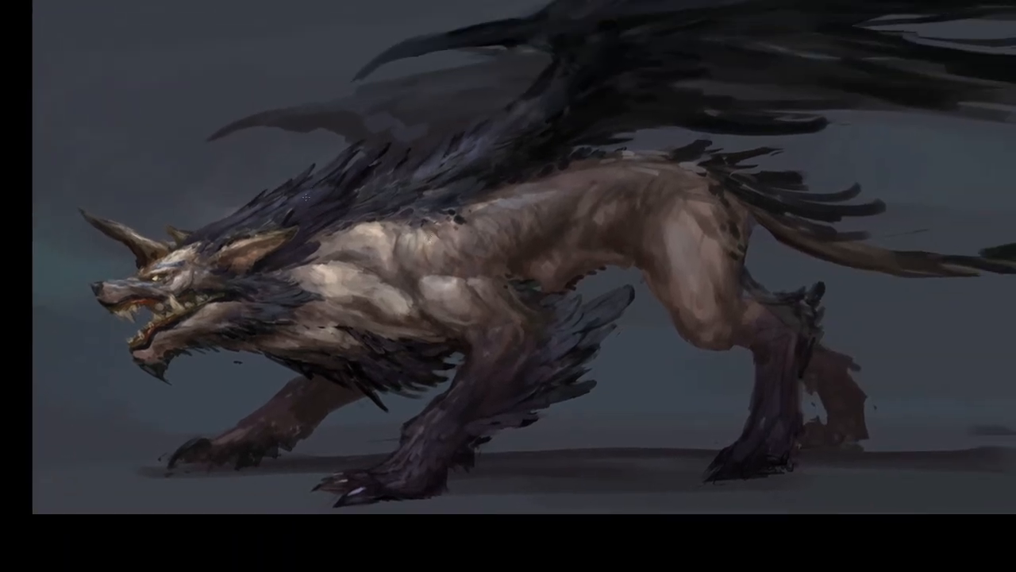
drag(382, 196, 465, 150)
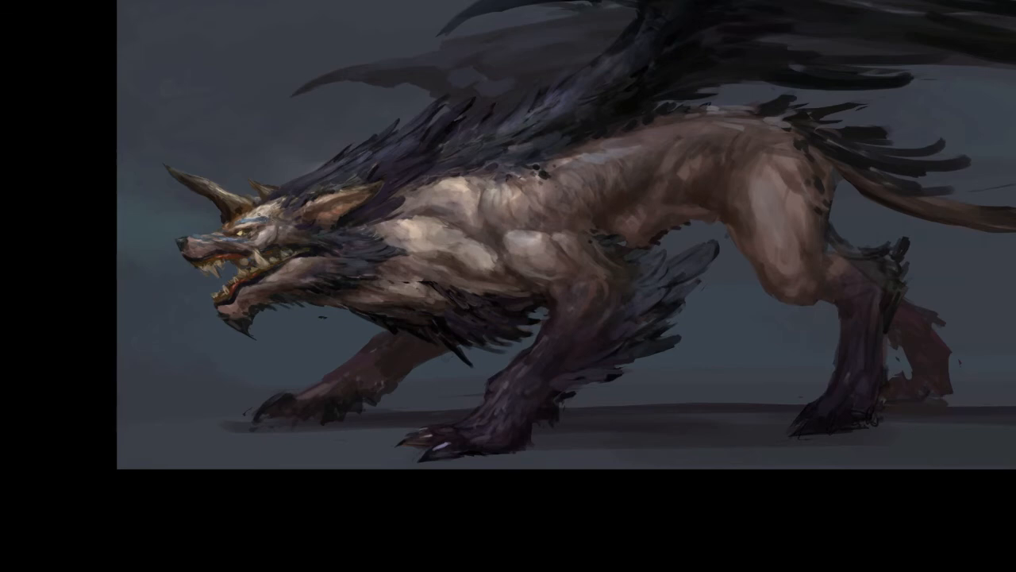
drag(474, 131, 503, 139)
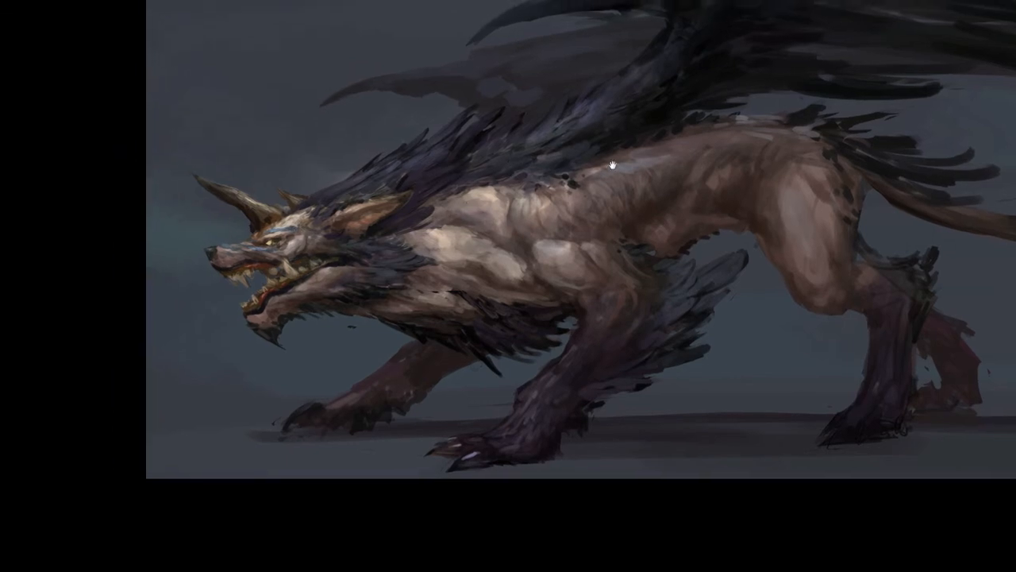
drag(612, 165, 611, 150)
drag(670, 136, 664, 127)
alt+click(493, 204)
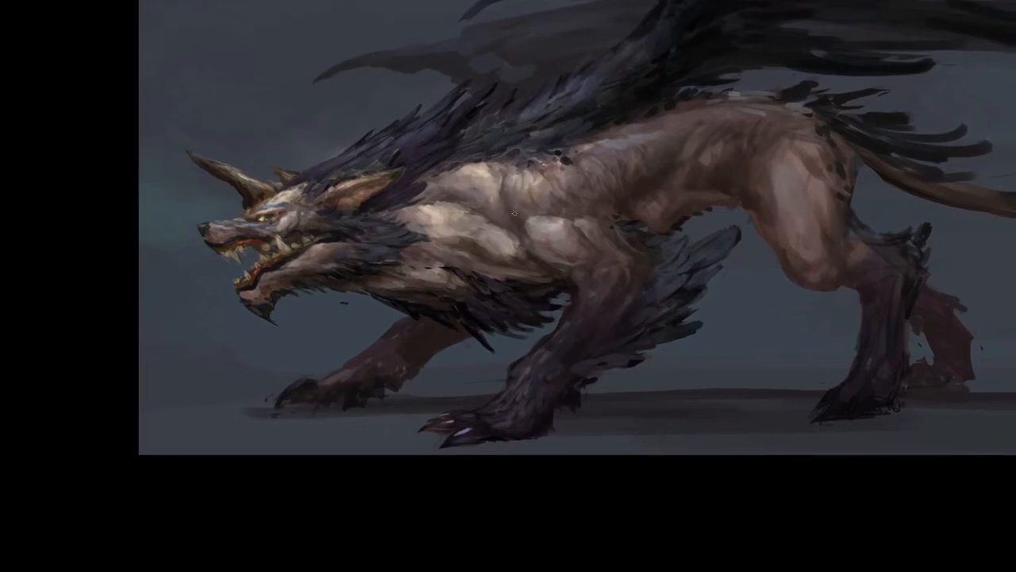
Sample tones from the creature's head and repaint the small horn behind the main one.
drag(742, 131, 735, 124)
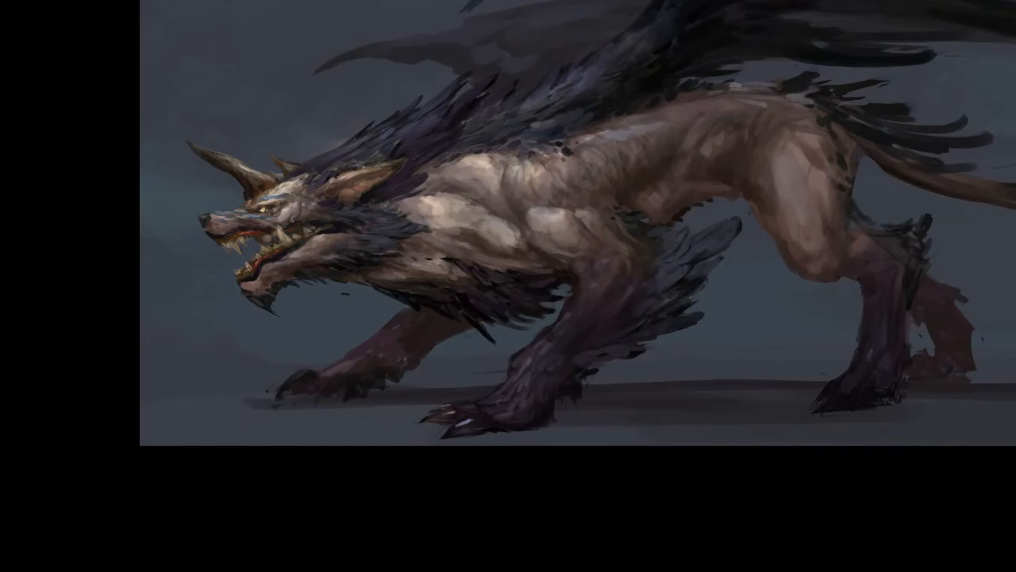
drag(459, 167, 455, 201)
key(ctrl+minus)
drag(659, 111, 476, 213)
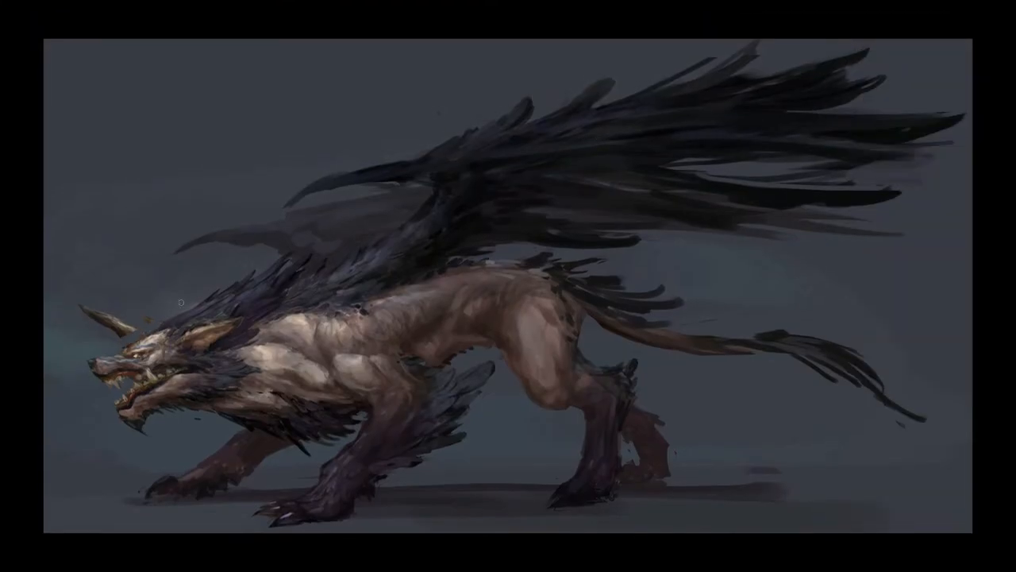
click(126, 338)
alt+click(111, 325)
alt+click(136, 340)
click(125, 325)
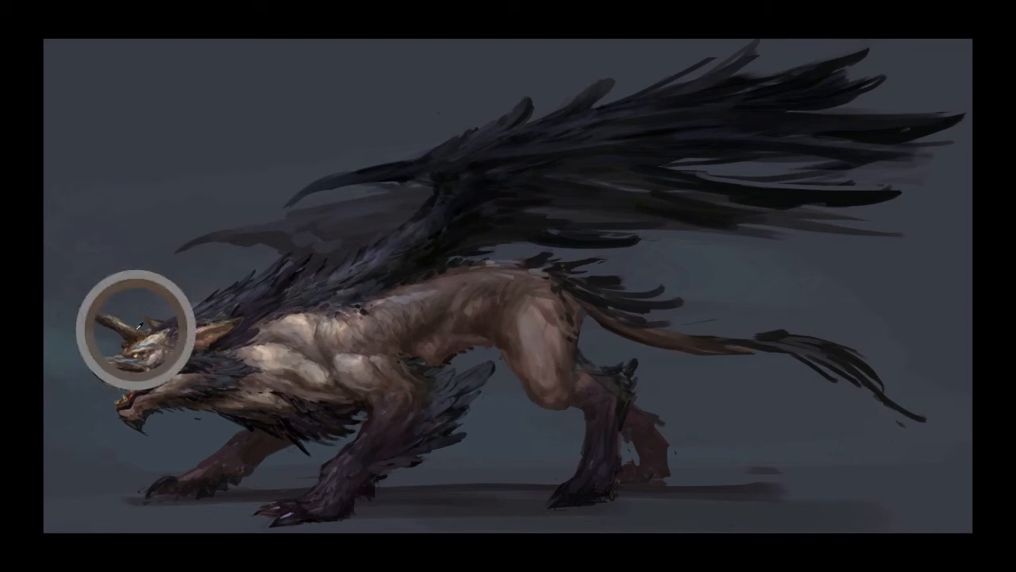
Pick up brown tones from the long front horn and refine its shape and shading.
click(105, 312)
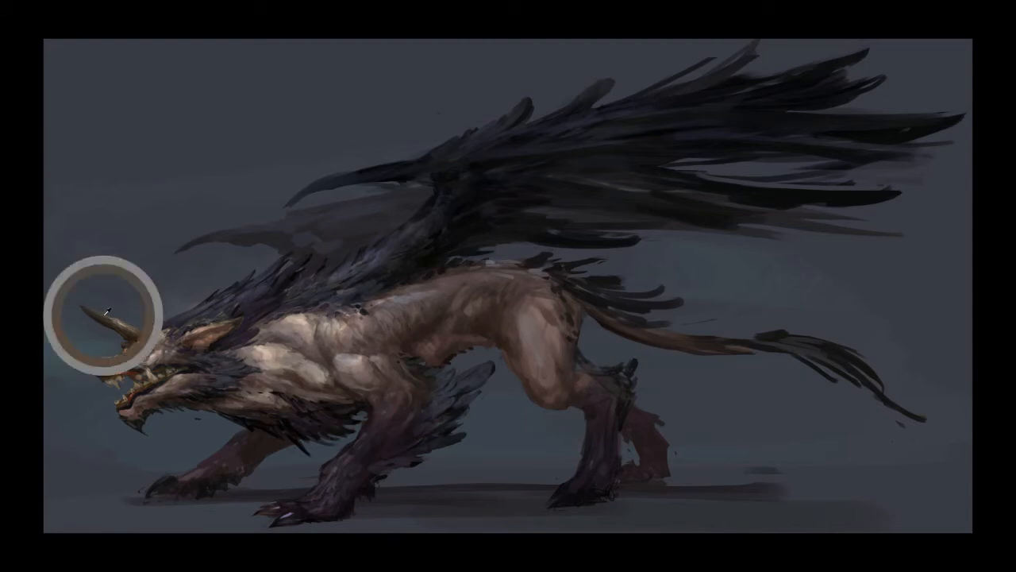
click(111, 319)
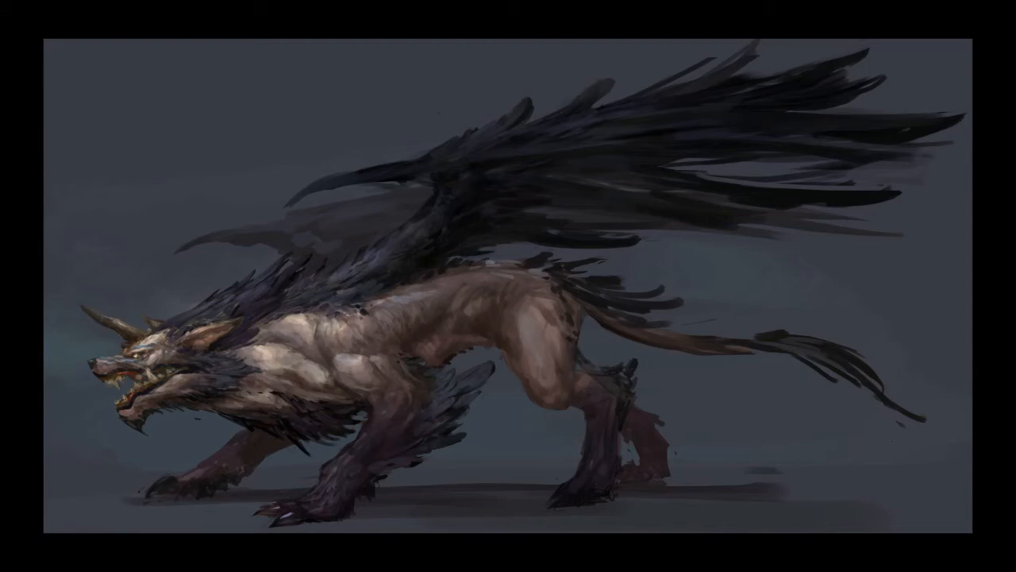
drag(143, 322, 135, 296)
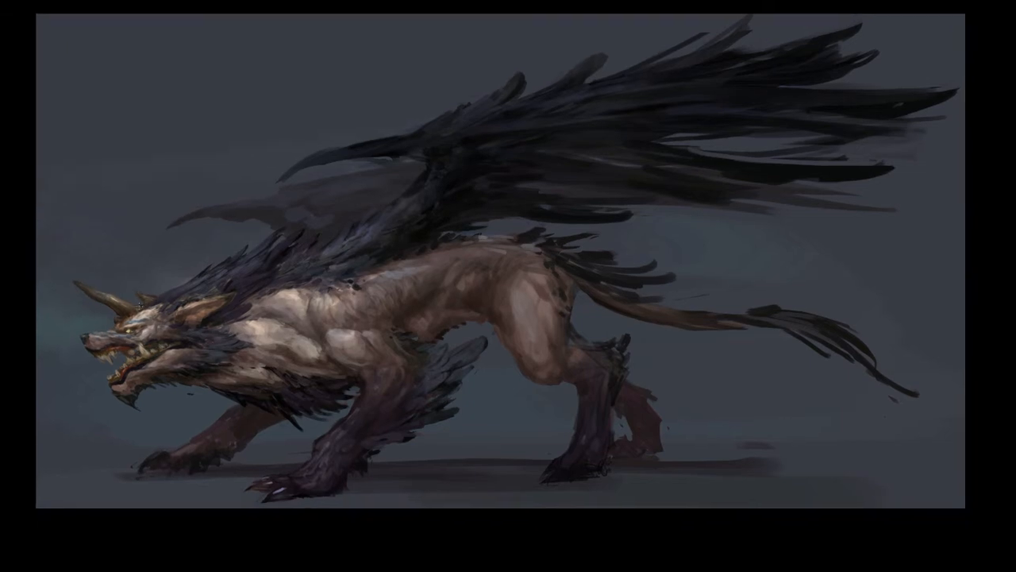
click(140, 306)
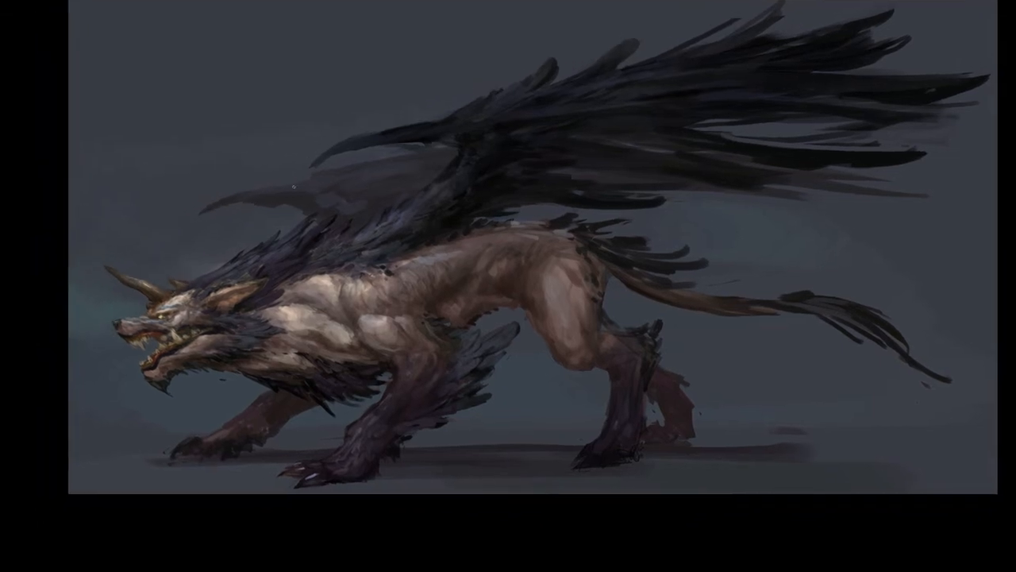
click(126, 277)
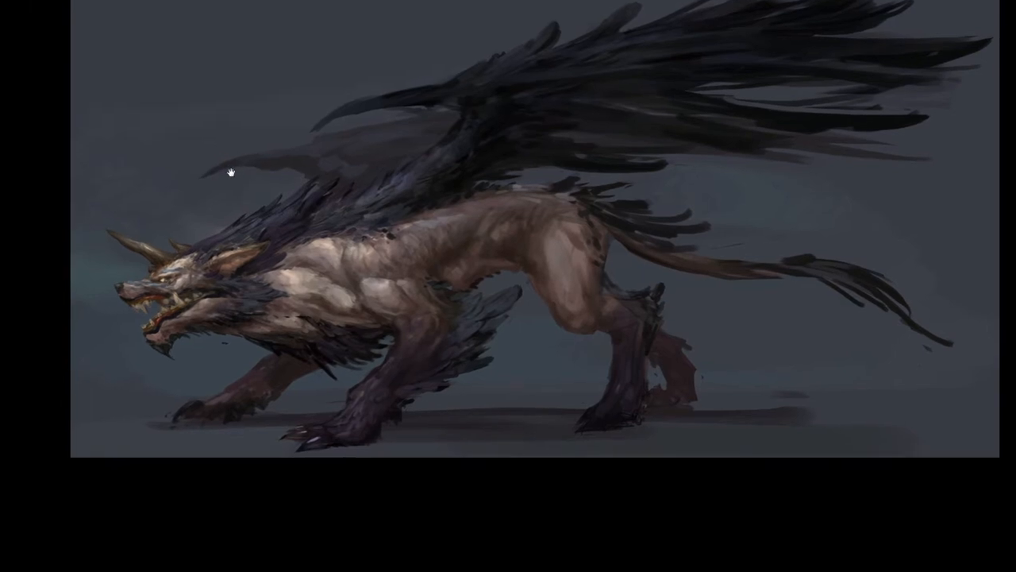
Paint fine feather strokes into the mane behind the ear using dark violet tones sampled from it.
drag(231, 172, 313, 174)
key(ctrl+minus)
key(ctrl+plus)
key(ctrl+plus)
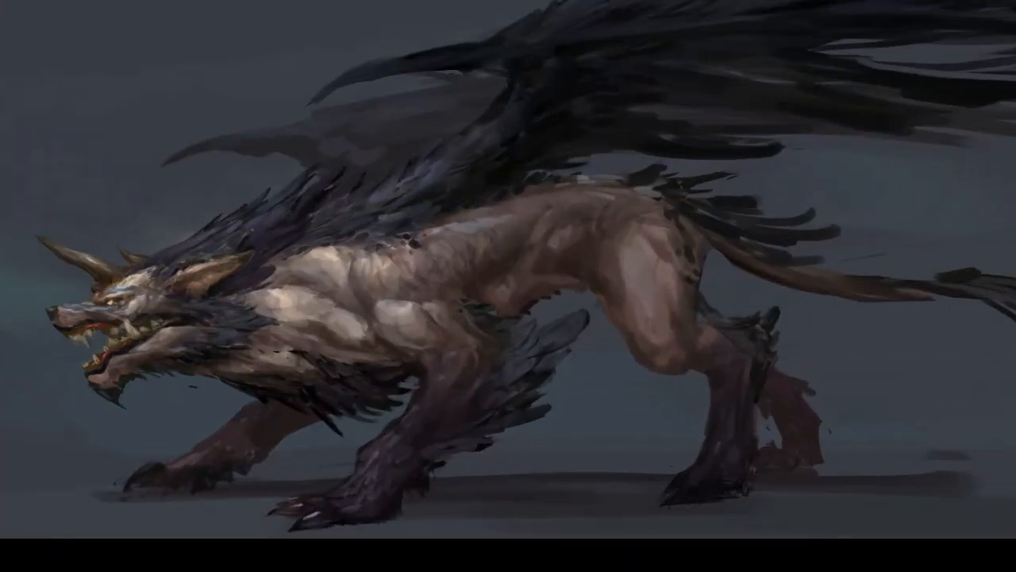
alt+click(241, 227)
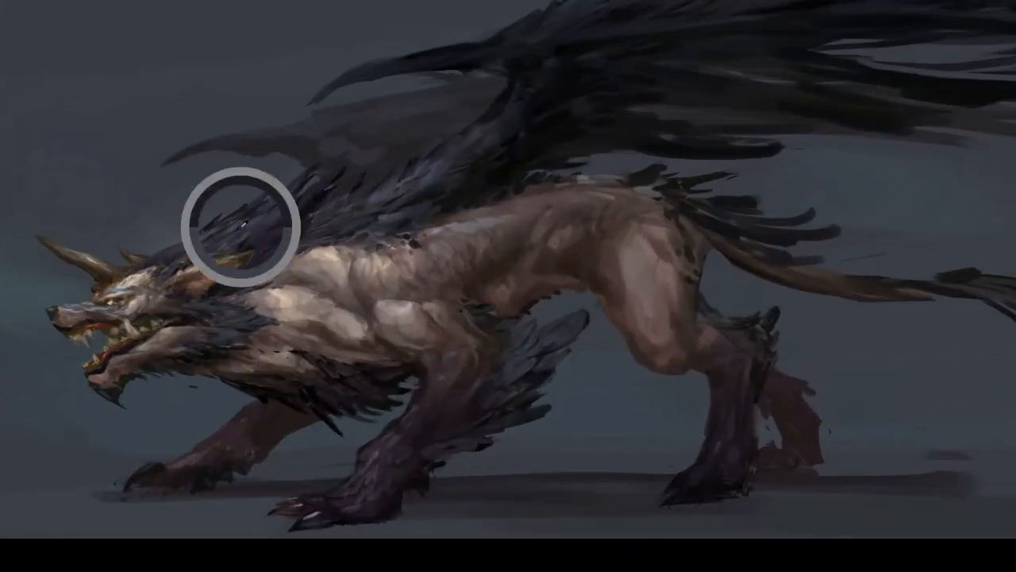
alt+click(263, 219)
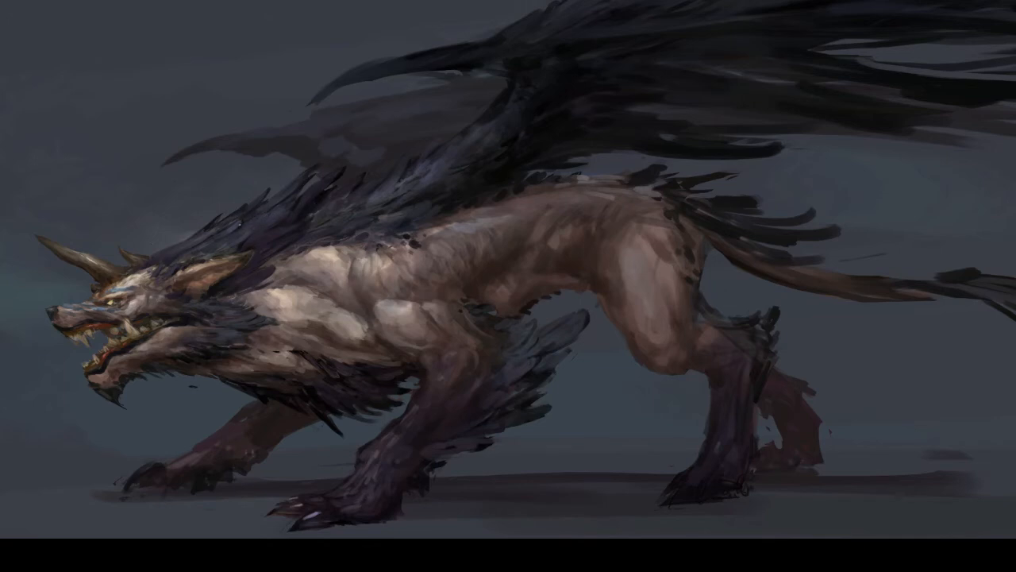
mouse_move(466, 167)
mouse_down()
mouse_move(432, 144)
mouse_move(468, 122)
mouse_move(440, 204)
mouse_up()
alt+click(205, 201)
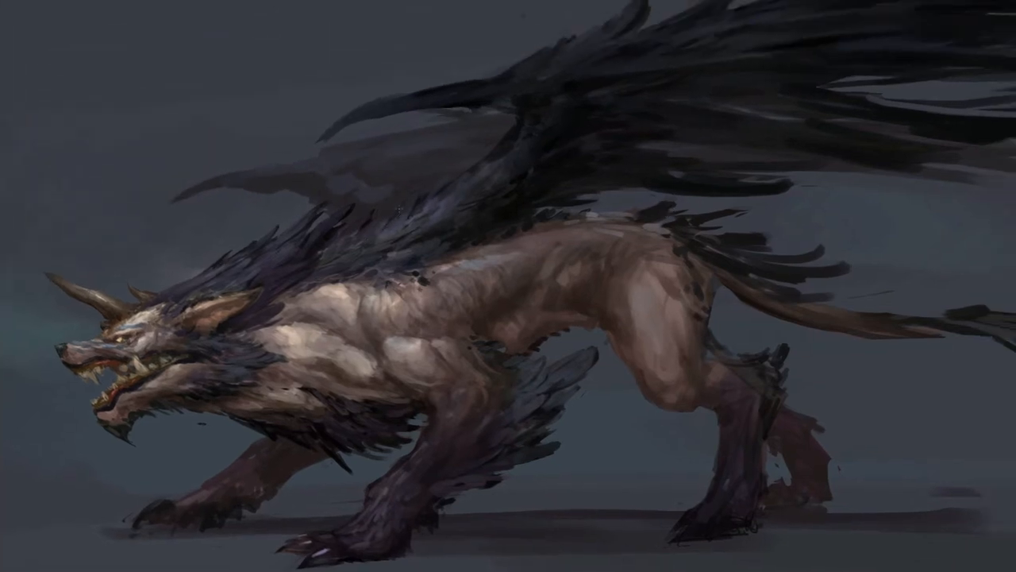
Choose a light grey-blue foreground colour, paint a highlight along the wing's front claw, and clean up its edge.
drag(642, 149, 635, 152)
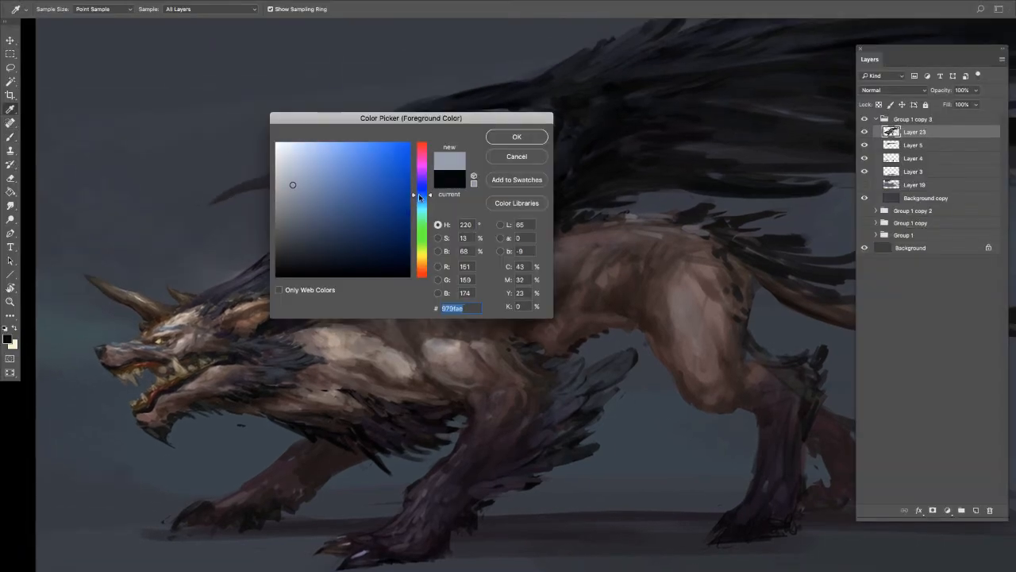
key(Return)
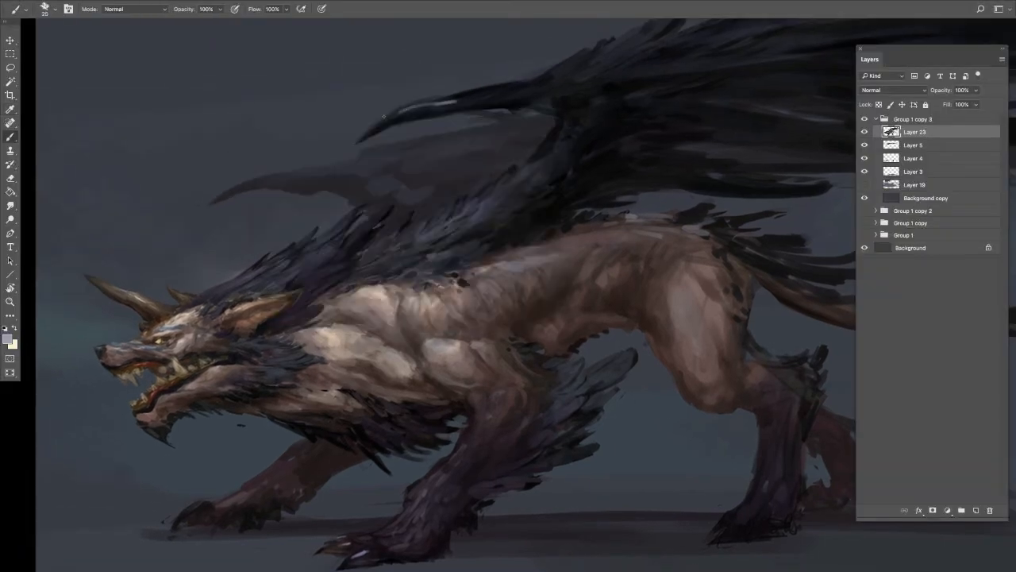
alt+click(479, 94)
drag(489, 91, 439, 104)
alt+click(518, 82)
key(e)
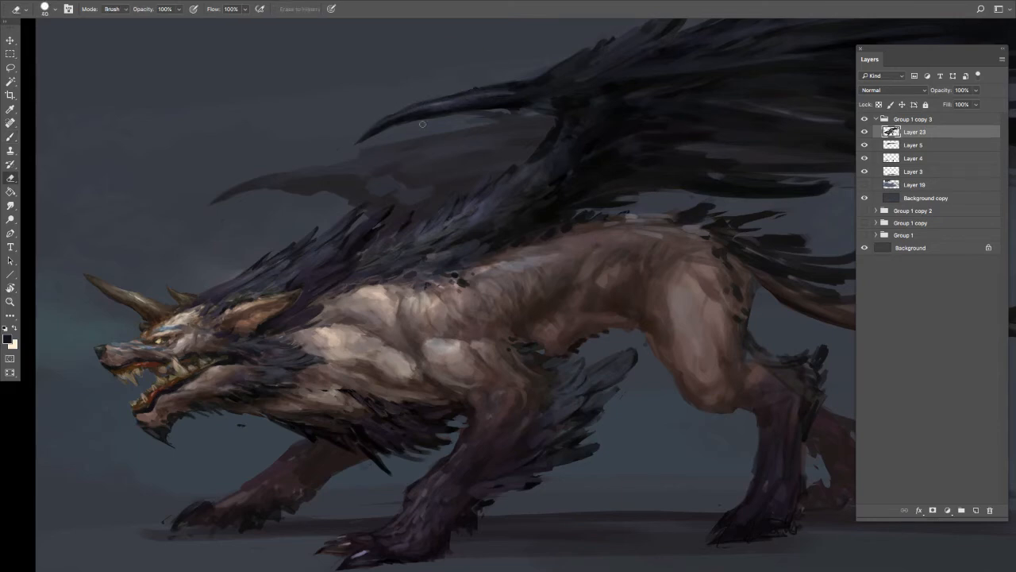
Choose a dark red foreground colour and paint a red accent along the underside of the wing claw.
click(8, 339)
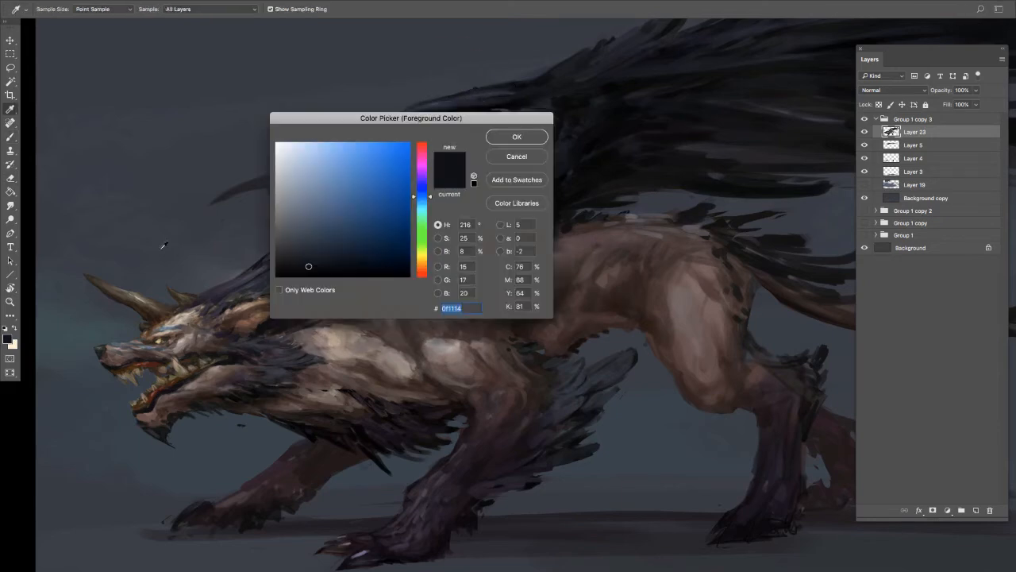
click(422, 150)
click(363, 225)
click(517, 137)
alt+click(474, 105)
mouse_move(486, 110)
mouse_down()
mouse_move(403, 121)
mouse_move(444, 114)
mouse_up()
key(f)
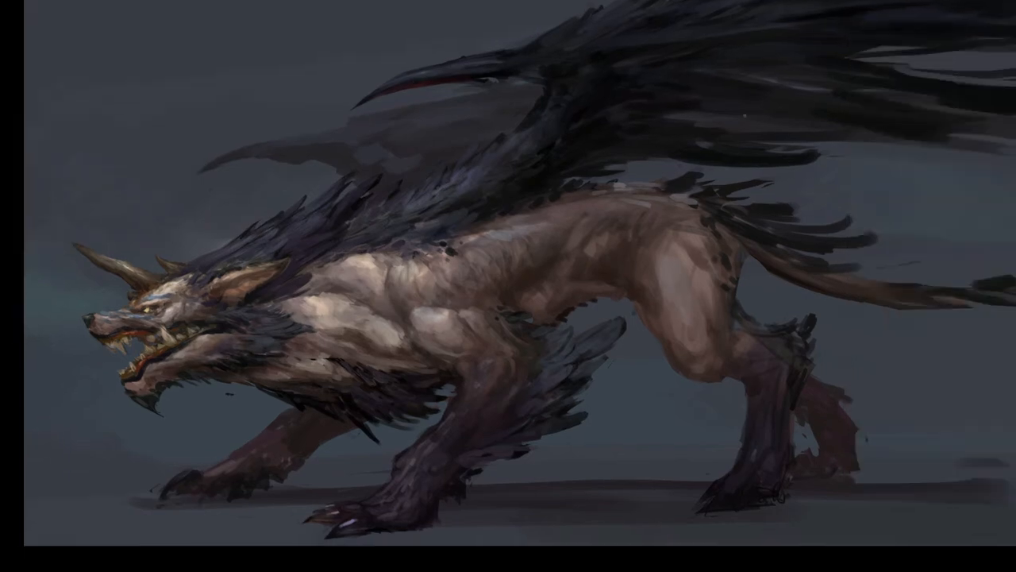
Refine the feathers around the wing joint and its upper edge with sampled dark tones.
drag(745, 116, 719, 161)
drag(485, 96, 544, 64)
drag(505, 103, 479, 101)
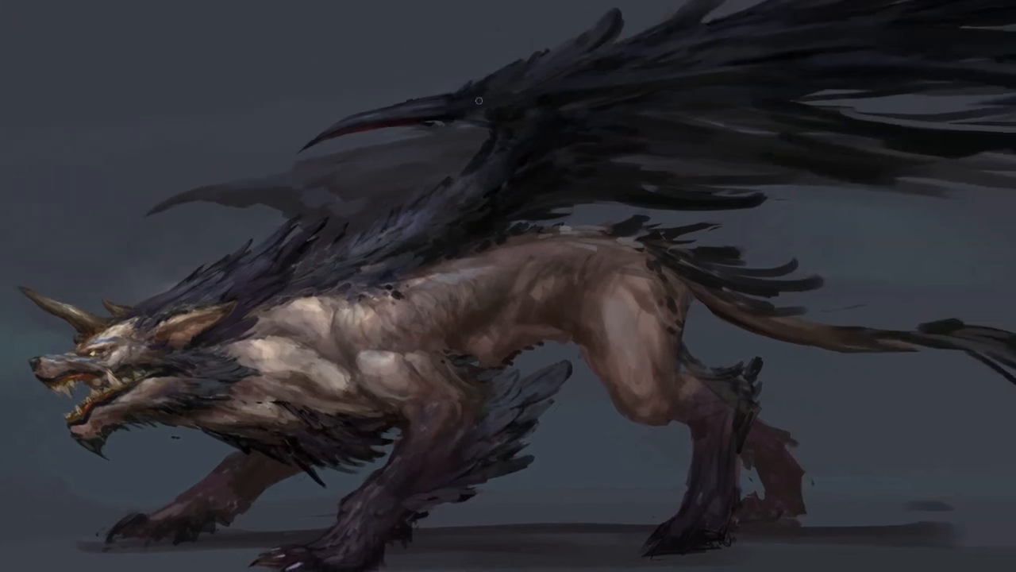
mouse_move(414, 133)
mouse_down()
mouse_move(451, 132)
mouse_move(461, 120)
mouse_up()
alt+click(525, 83)
drag(499, 84, 569, 58)
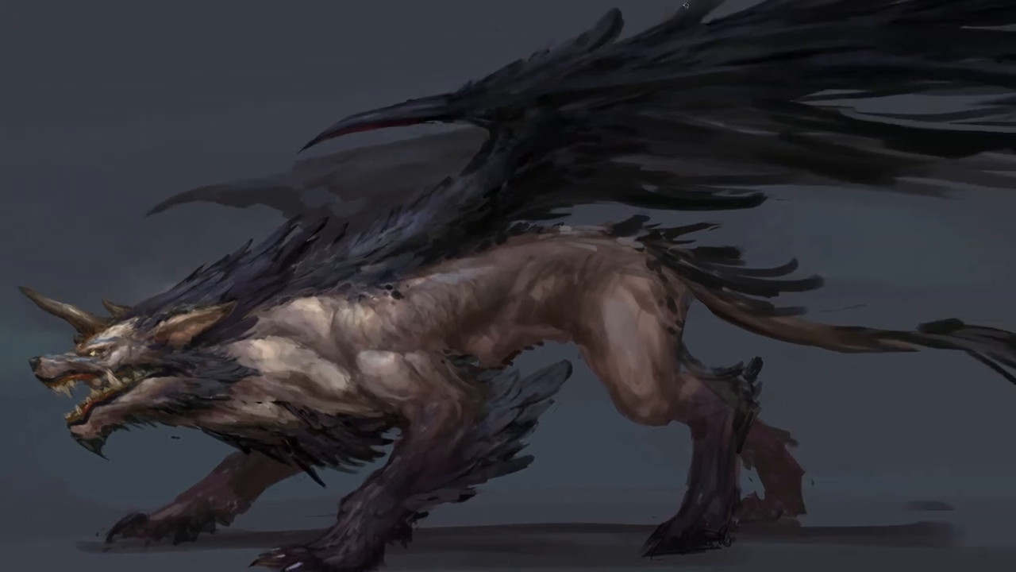
Blend the feathers from the wing base into the back and shoulder using tones sampled nearby.
drag(495, 191, 566, 115)
alt+click(566, 115)
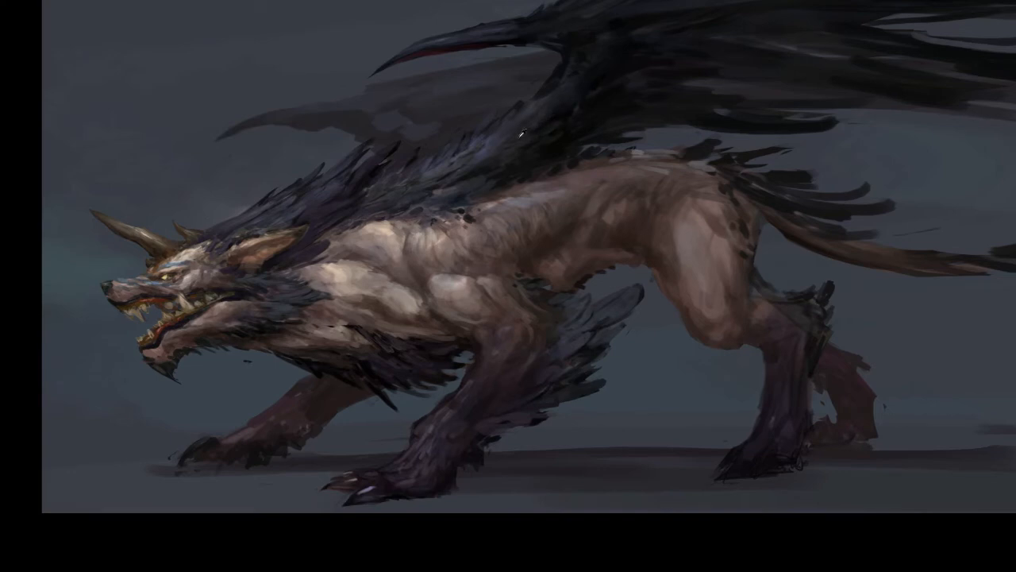
drag(700, 111, 702, 108)
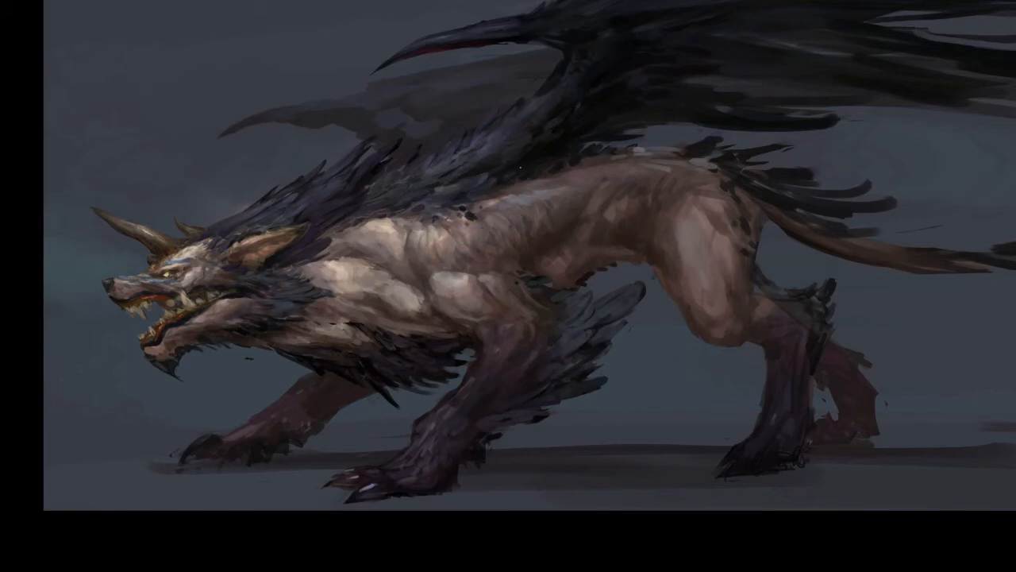
alt+click(508, 175)
drag(422, 222, 427, 230)
alt+click(399, 228)
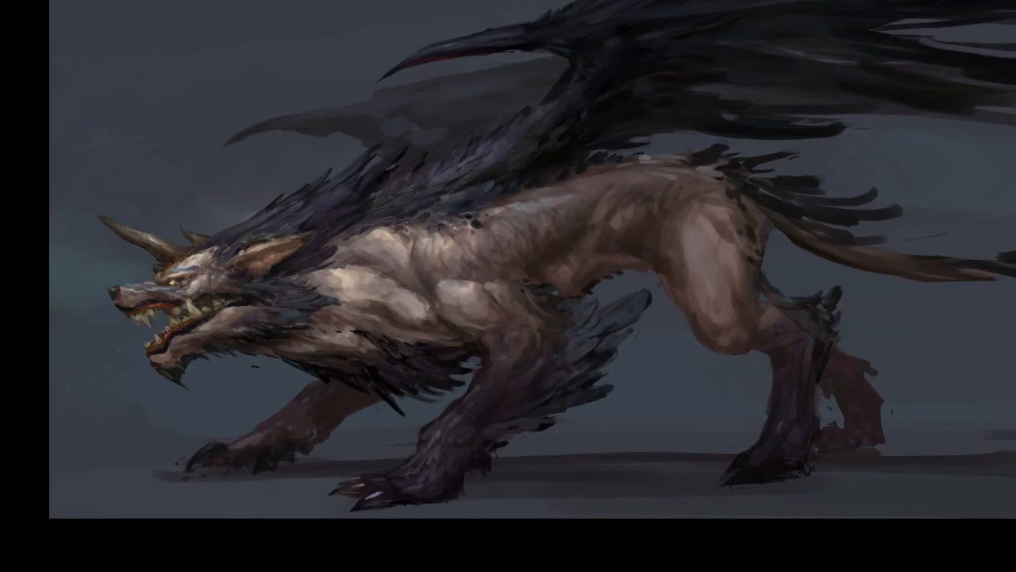
drag(447, 222, 455, 225)
Repaint the pointed chin as ragged fur tufts and tidy the fur beneath the jaw.
drag(854, 291, 830, 300)
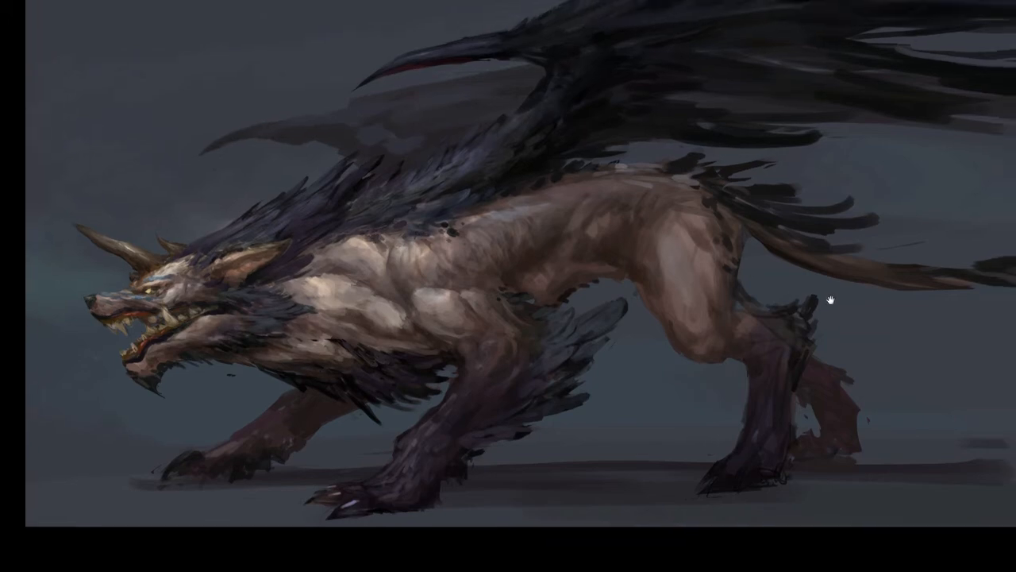
key(ctrl+minus)
key(ctrl+minus)
key(ctrl+plus)
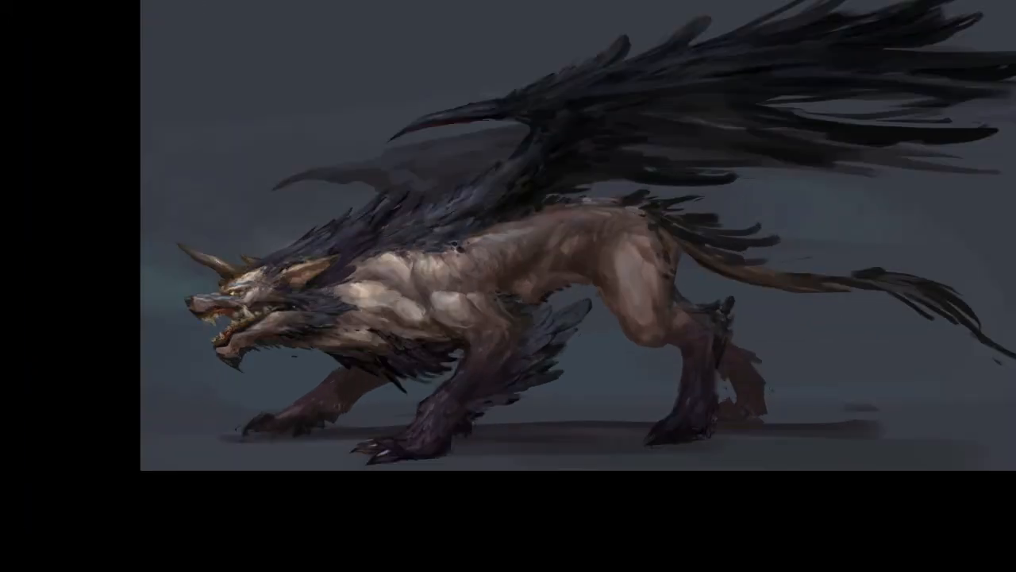
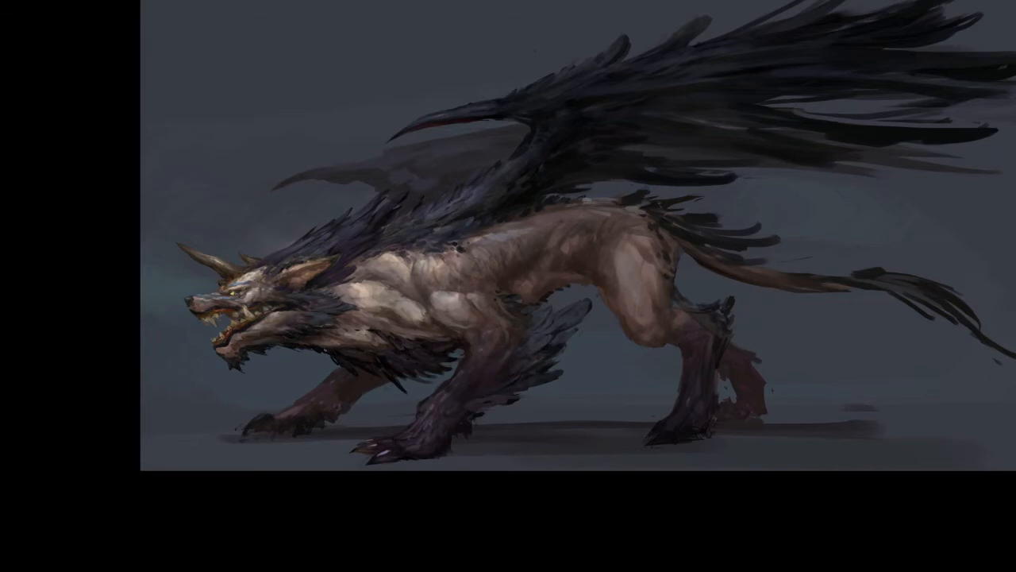
alt+click(380, 361)
key(ctrl+minus)
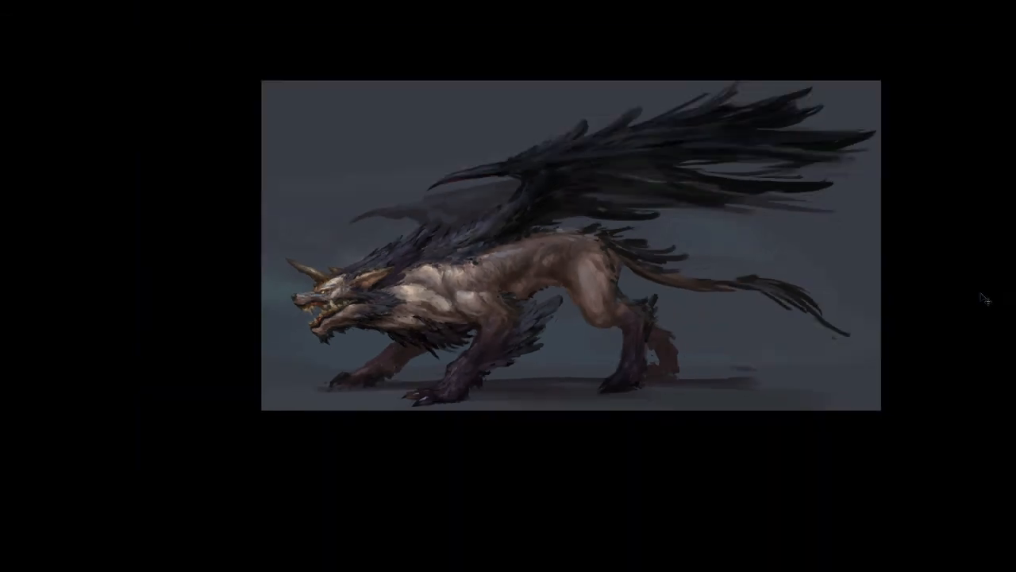
Choose a pale violet foreground colour and paint small fur highlights along the upper edge of the ear.
key(ctrl+plus)
key(ctrl+plus)
key(ctrl+plus)
drag(624, 332, 980, 293)
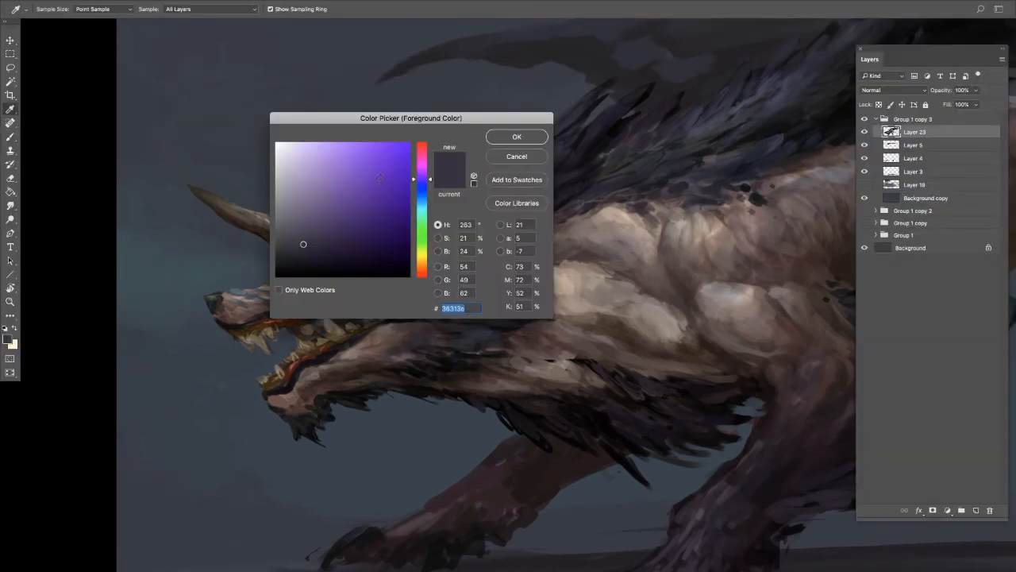
click(319, 188)
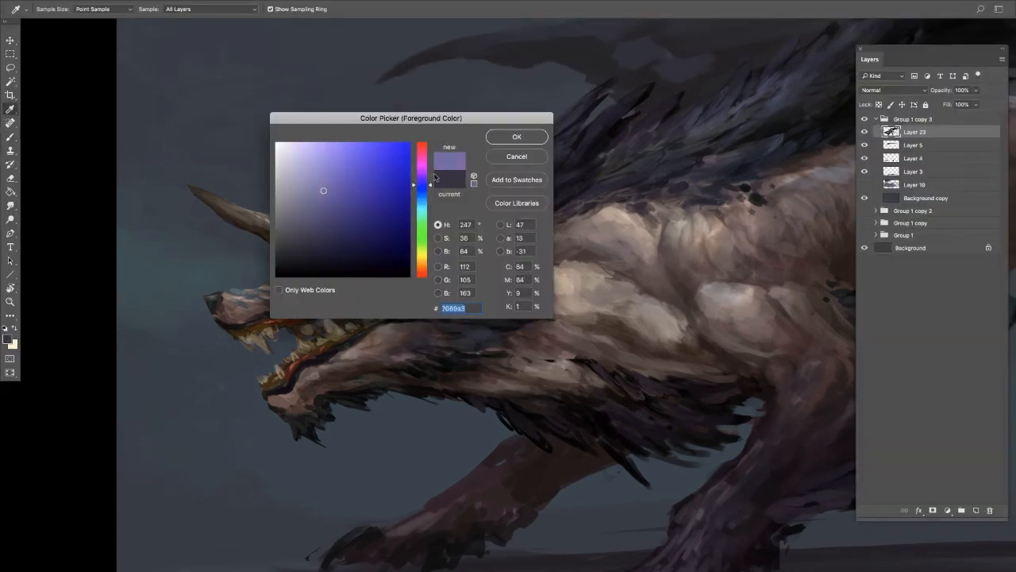
click(309, 182)
key(Return)
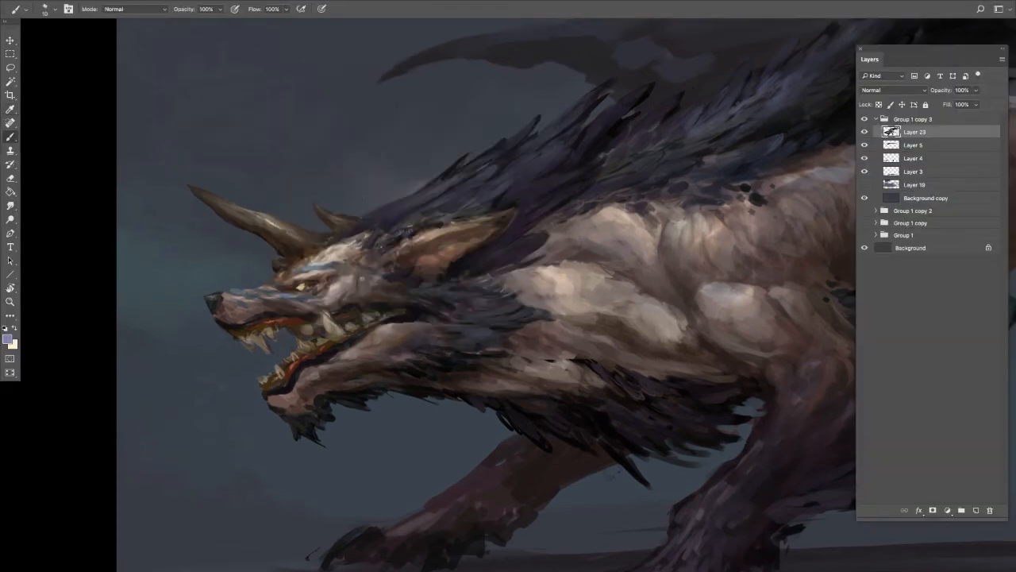
alt+click(411, 232)
key(bracketright)
drag(414, 235, 407, 239)
key(bracketright)
Paint short fur strokes between the ear and the brow, repeatedly sampling neighbouring head and mane colours.
alt+click(512, 198)
alt+click(401, 233)
alt+click(389, 234)
mouse_move(389, 233)
mouse_down()
mouse_move(308, 265)
mouse_move(347, 252)
mouse_up()
alt+click(370, 244)
alt+click(354, 251)
alt+click(367, 243)
alt+click(352, 252)
alt+click(334, 231)
alt+click(349, 251)
alt+click(374, 236)
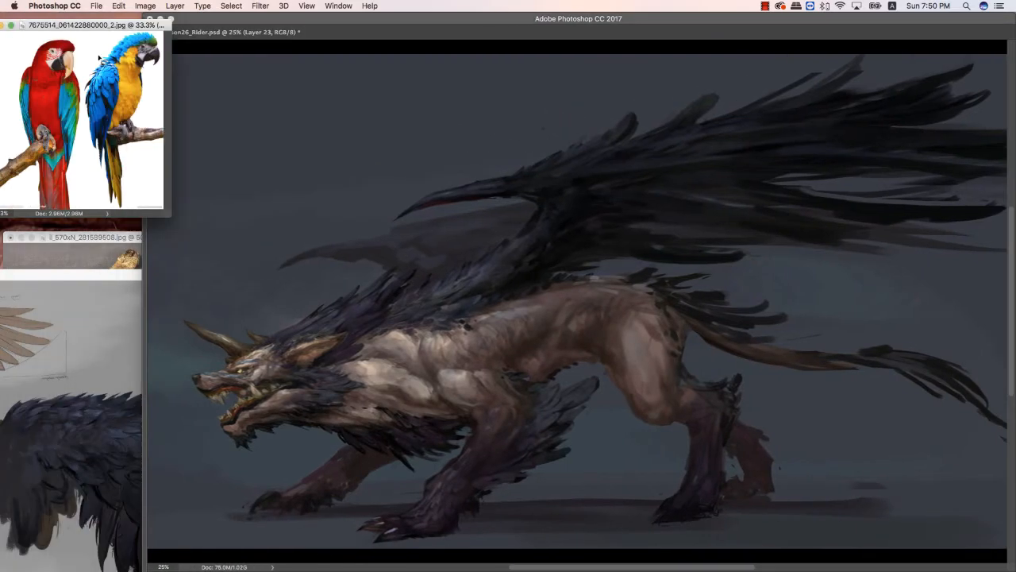
Position the Soft Light feather texture on Layer 24 over the mane and warp it to follow the neck.
drag(429, 351, 435, 216)
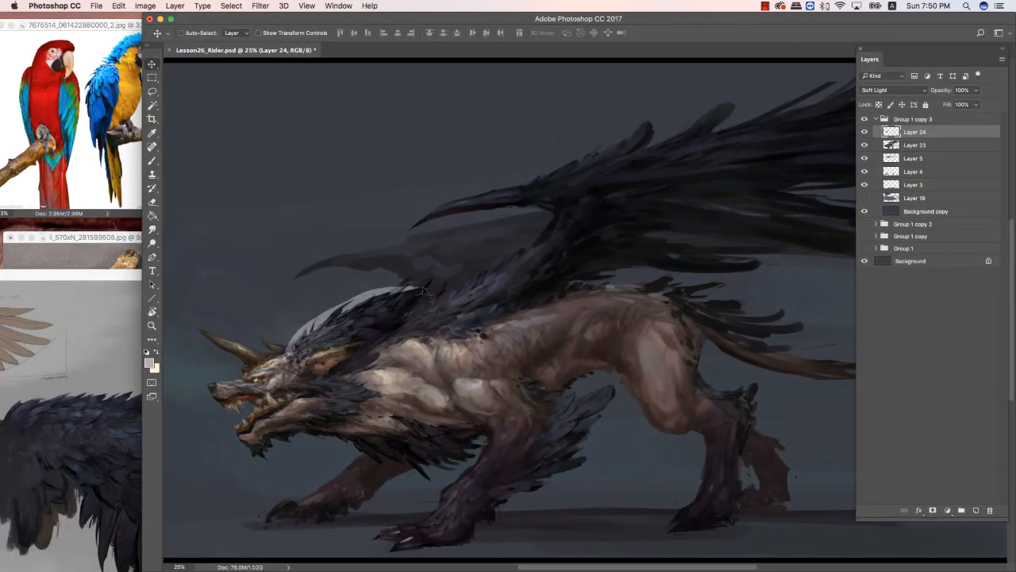
key(ctrl+t)
right_click(367, 319)
click(388, 386)
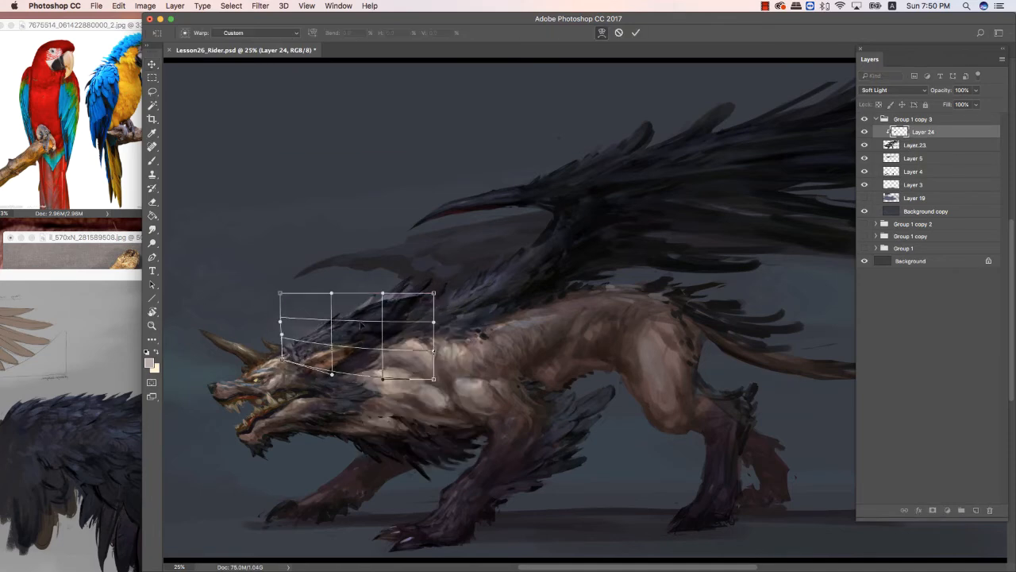
drag(434, 293, 483, 270)
key(Return)
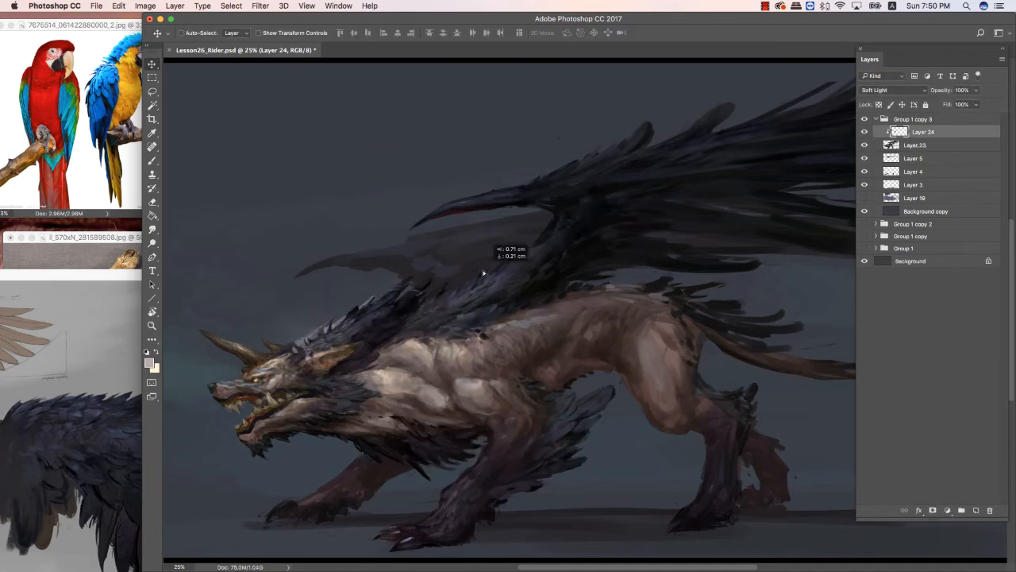
drag(586, 246, 597, 256)
Erase excess feather texture from Layer 24 around the mane and toggle the layer's visibility to compare.
key(e)
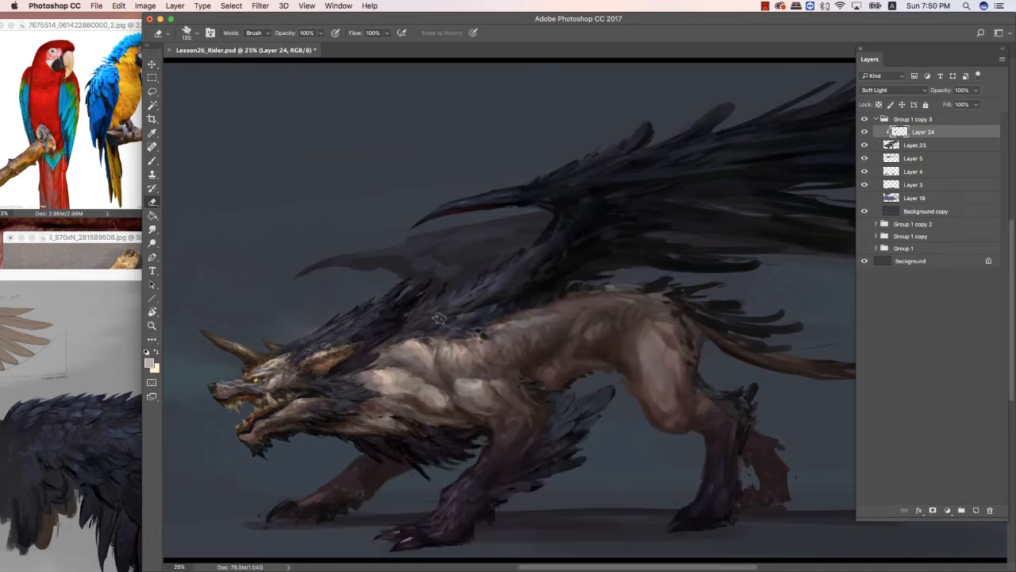
click(864, 134)
key(alt+super+b)
drag(192, 143, 199, 145)
click(277, 134)
click(865, 134)
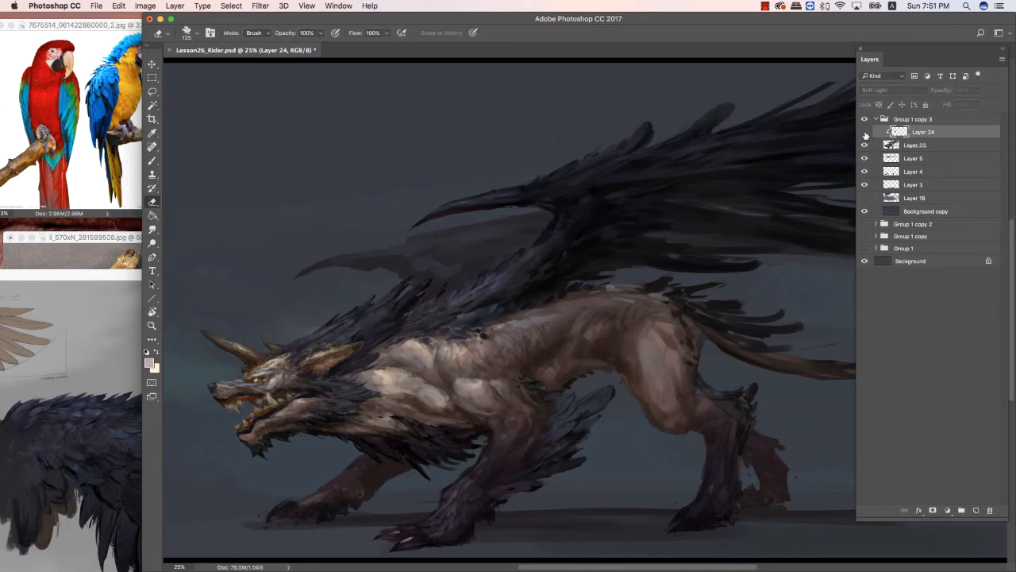
click(864, 133)
Add a new layer above the feather texture and paint feather strokes along the neck mane with sampled mane colours.
key(super+minus)
key(b)
key(super+plus)
key(super+plus)
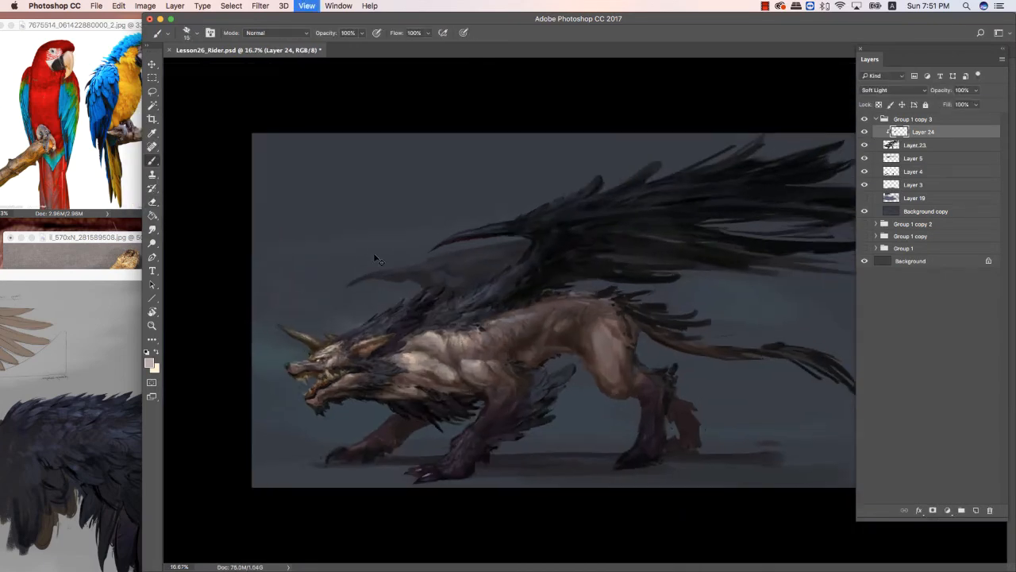
drag(345, 255, 553, 216)
key(super+e)
key(alt+shift+super+n)
alt+click(447, 279)
alt+click(453, 280)
key(bracketleft)
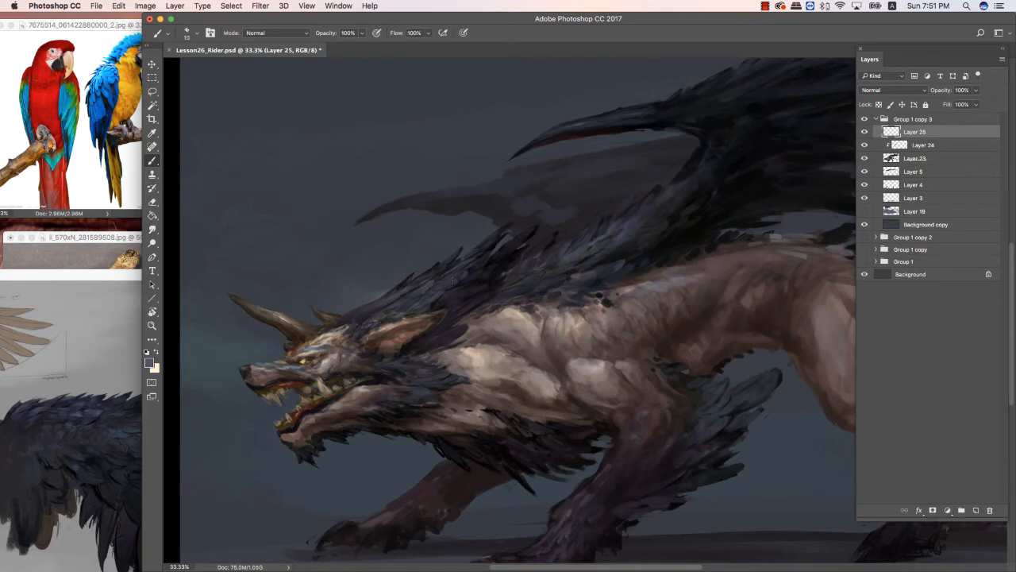
alt+click(460, 272)
alt+click(470, 259)
drag(523, 208, 522, 167)
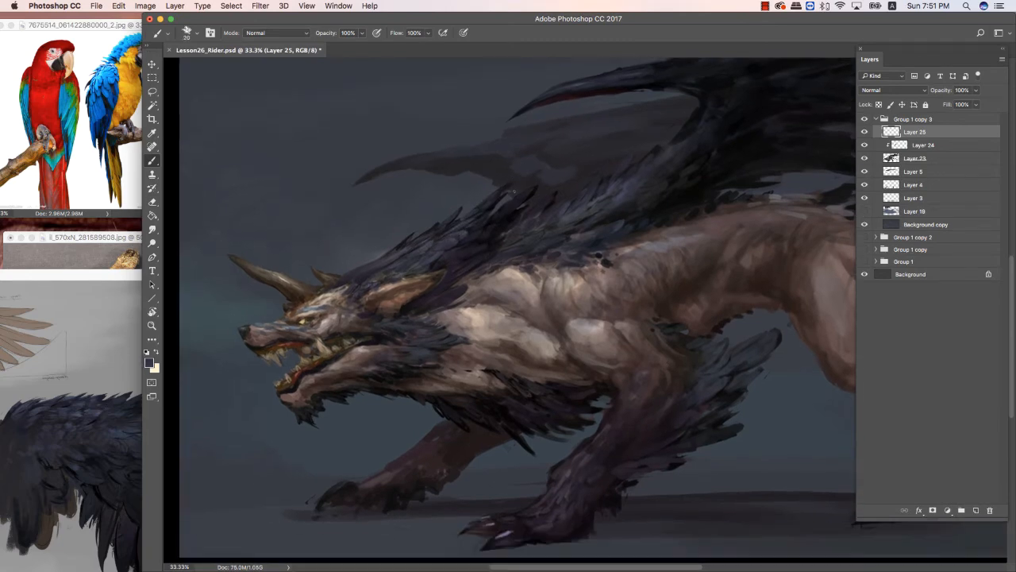
Paint fine and broader feather strokes in the mane just above the ear, sampling nearby dark tones.
key(e)
key(b)
alt+click(438, 254)
key(bracketleft)
key(bracketleft)
key(bracketleft)
alt+click(431, 250)
key(bracketright)
key(bracketright)
key(bracketright)
key(bracketright)
key(bracketright)
key(bracketright)
Define dark violet feathers along the upper contour of the mane midway between the ear and the crest.
alt+click(476, 234)
alt+click(439, 253)
alt+click(468, 231)
alt+click(468, 230)
alt+click(467, 222)
key(e)
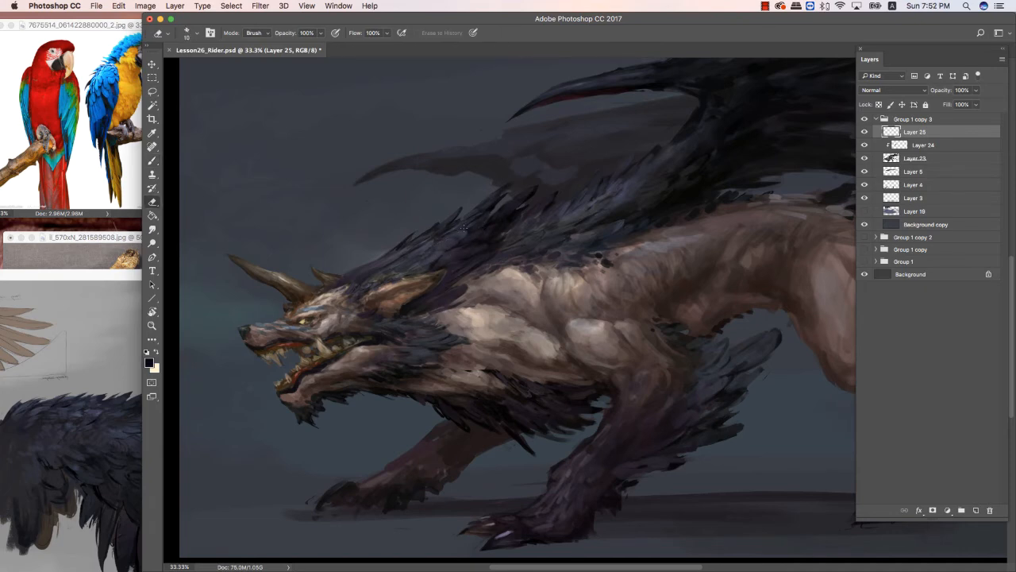
Shape the mane's outline behind the horns, alternating painted and erased strokes with sampled background and feather colours.
key(super+minus)
key(b)
alt+click(502, 259)
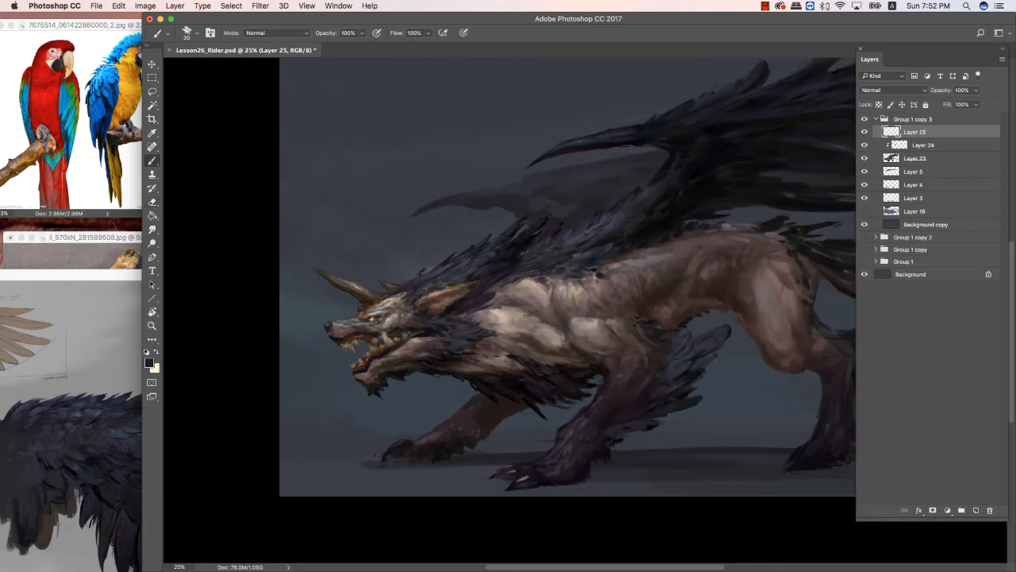
alt+click(413, 283)
key(e)
key(b)
key(e)
key(b)
alt+click(425, 274)
alt+click(426, 275)
key([)
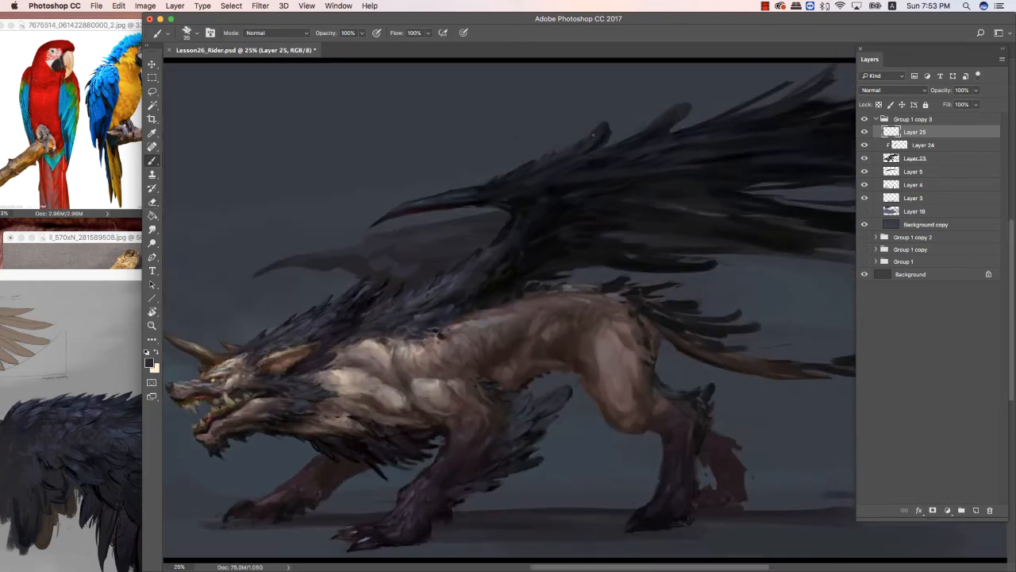
Refine the pointed feather tips at the mane's highest crest with smaller brush strokes in sampled dark colours.
alt+click(375, 287)
key(e)
drag(430, 245, 510, 167)
key(b)
key([)
key([)
alt+click(450, 219)
key([)
alt+click(454, 217)
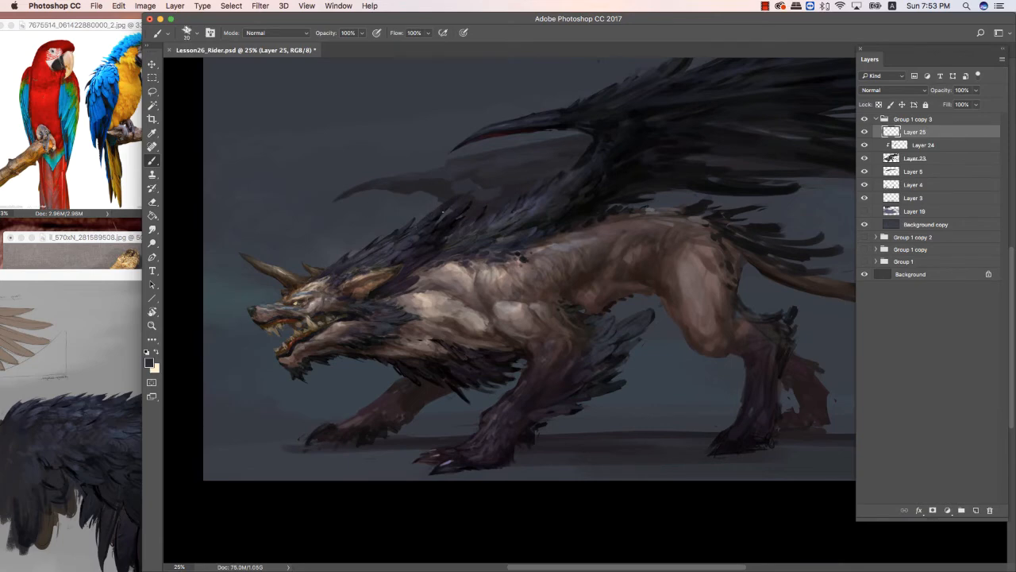
Touch up the feathers in front of the mane's crest with sampled tones and review the whole painting without the panels.
key([)
alt+click(430, 215)
alt+click(445, 223)
key(])
key(e)
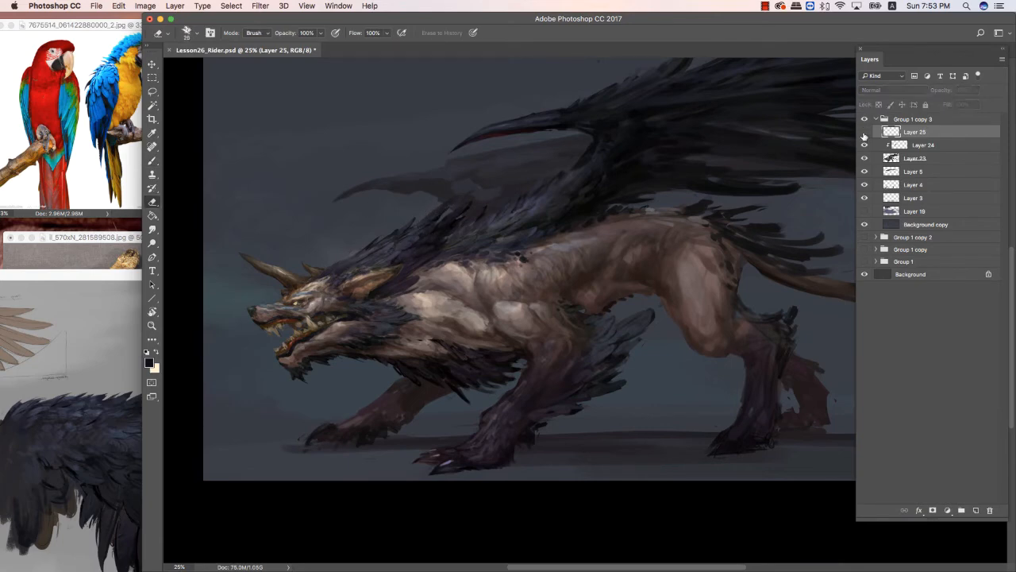
key(Tab)
click(496, 273)
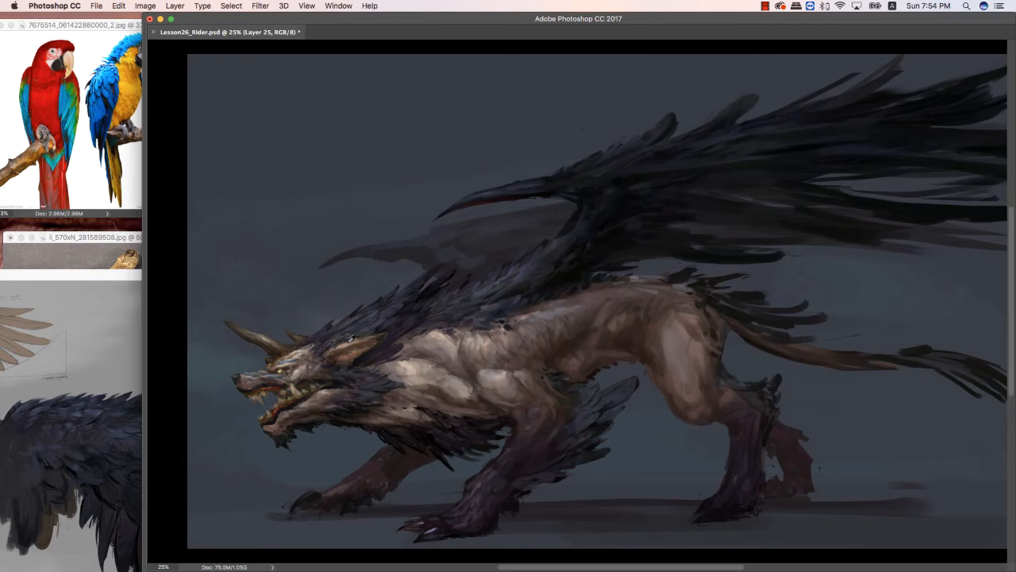
click(596, 192)
Choose a darker brown foreground colour and shade the ear, blending it with colours sampled around its base.
drag(338, 347, 349, 342)
alt+click(344, 345)
key(Tab)
click(149, 362)
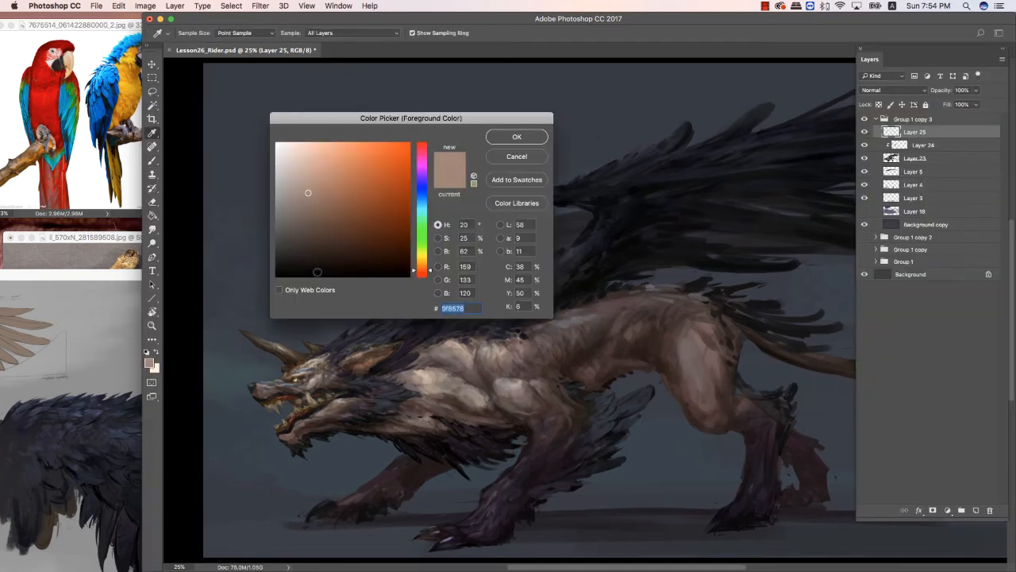
click(324, 220)
click(517, 136)
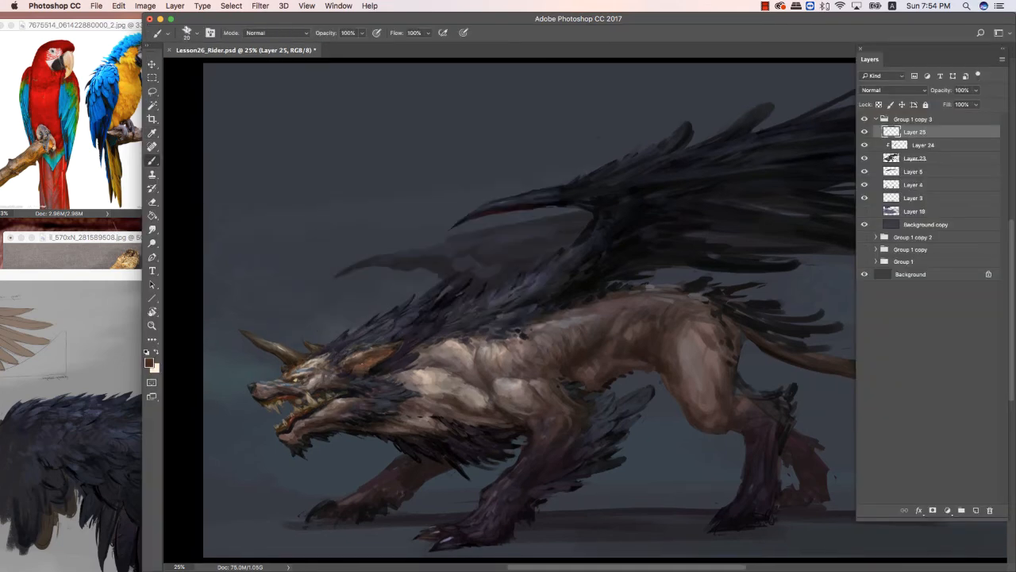
drag(363, 370, 377, 358)
alt+click(372, 363)
alt+click(404, 347)
Sample shoulder skin tones and refine the edge where the mane meets the shoulder and upper back.
key(Tab)
scroll(642, 228, down, 3)
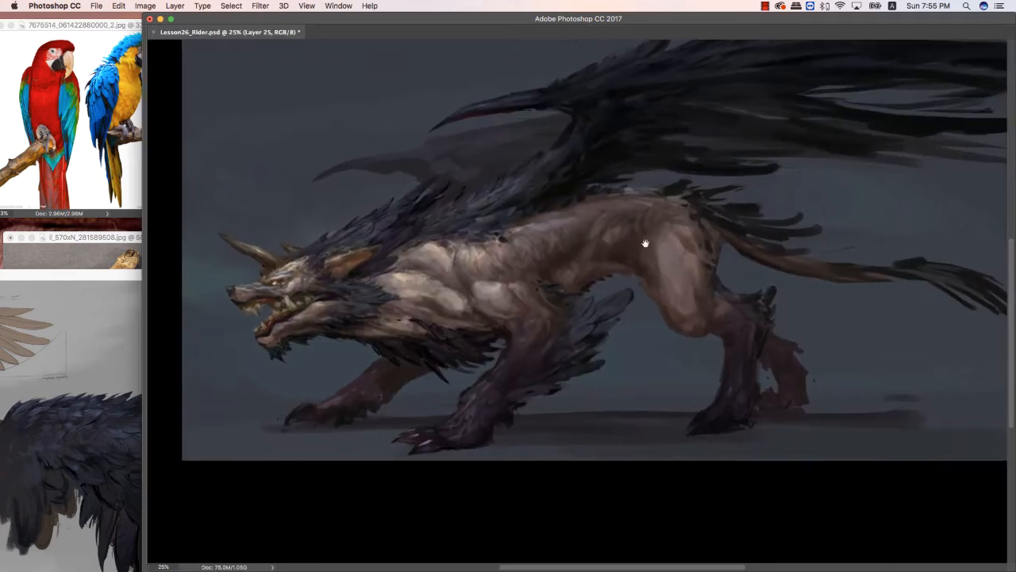
drag(648, 232, 692, 199)
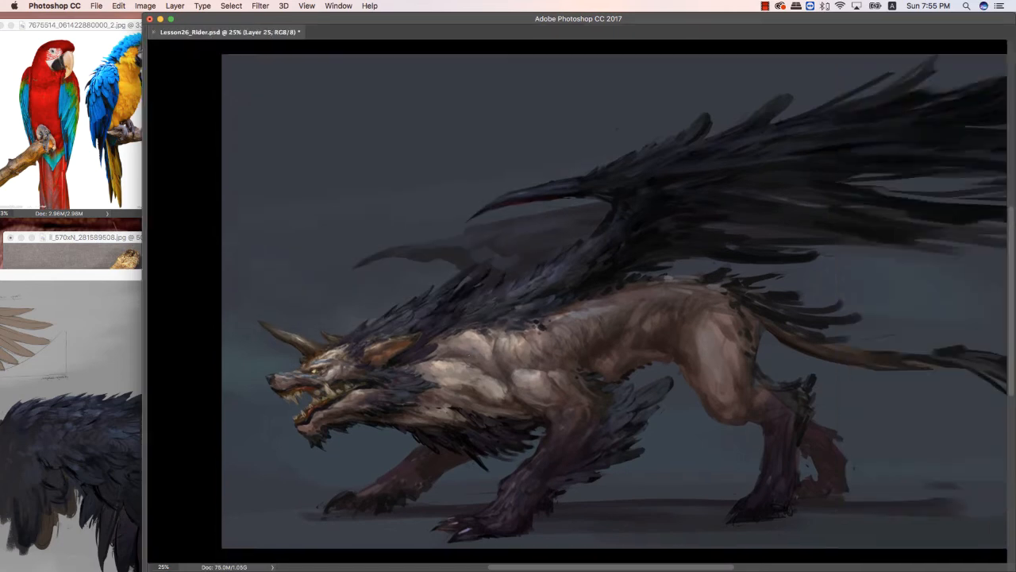
scroll(476, 381, down, 3)
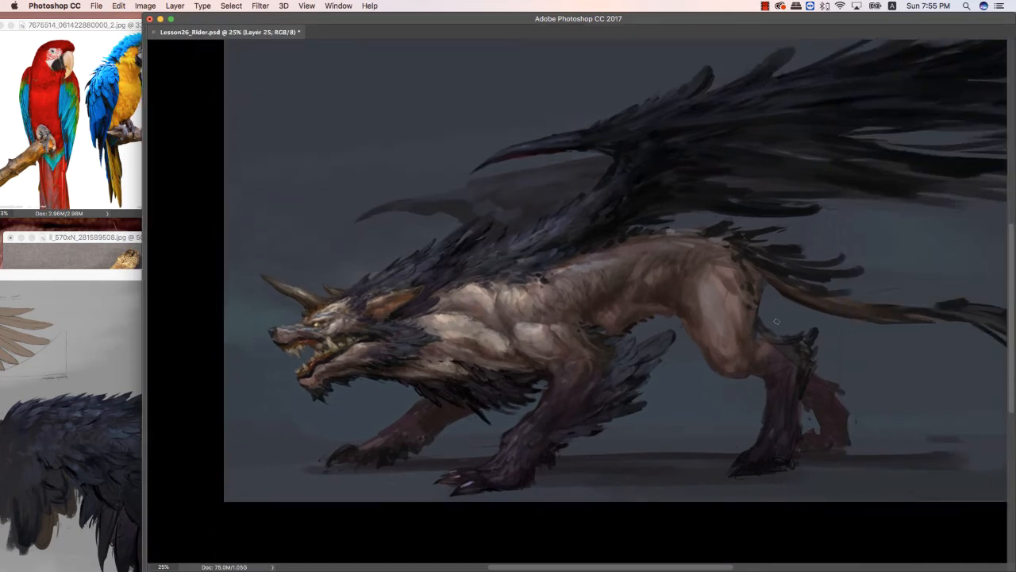
scroll(580, 302, down, 2)
drag(626, 220, 612, 195)
alt+click(456, 260)
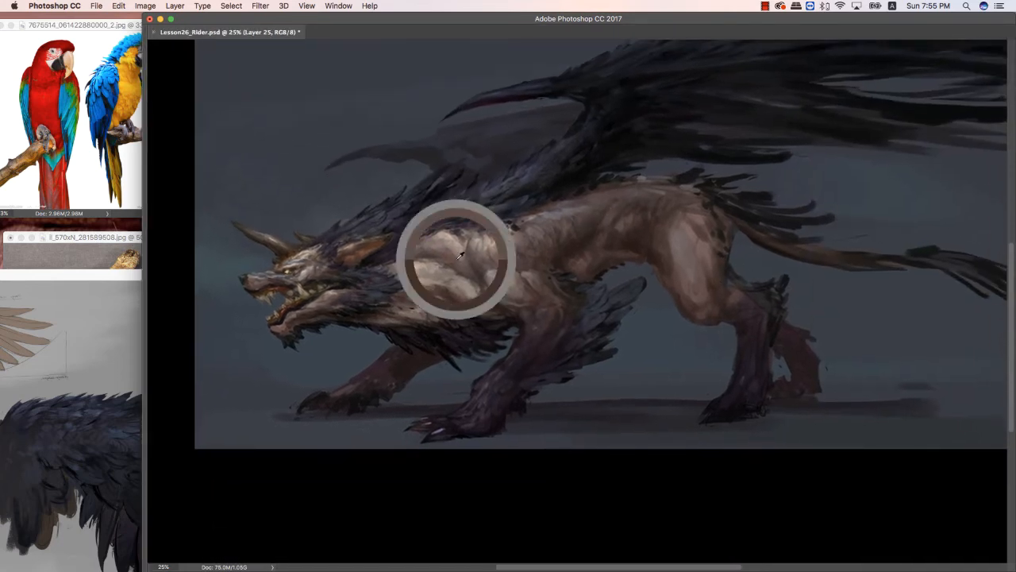
alt+click(468, 269)
key(super+plus)
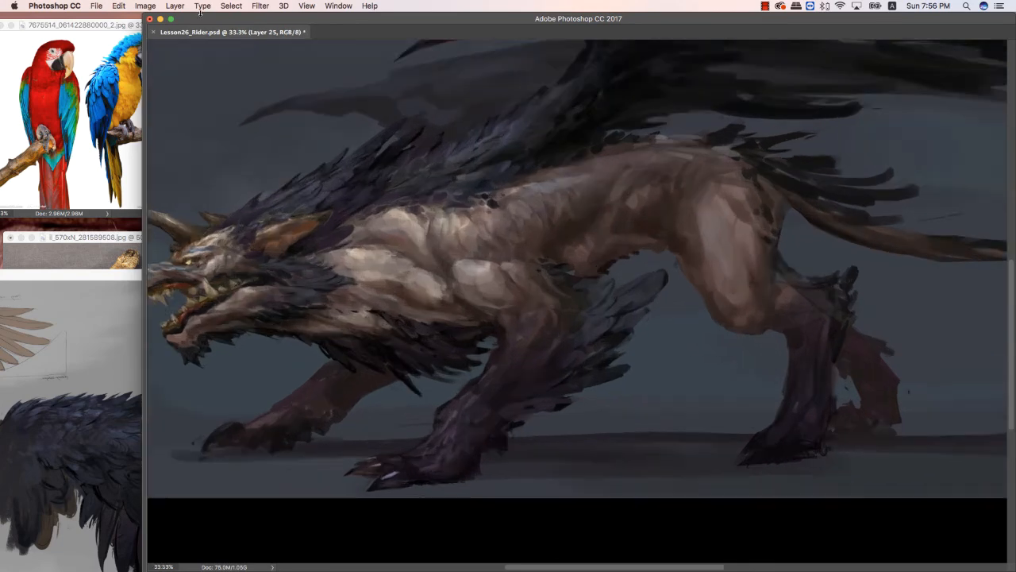
drag(485, 162, 491, 228)
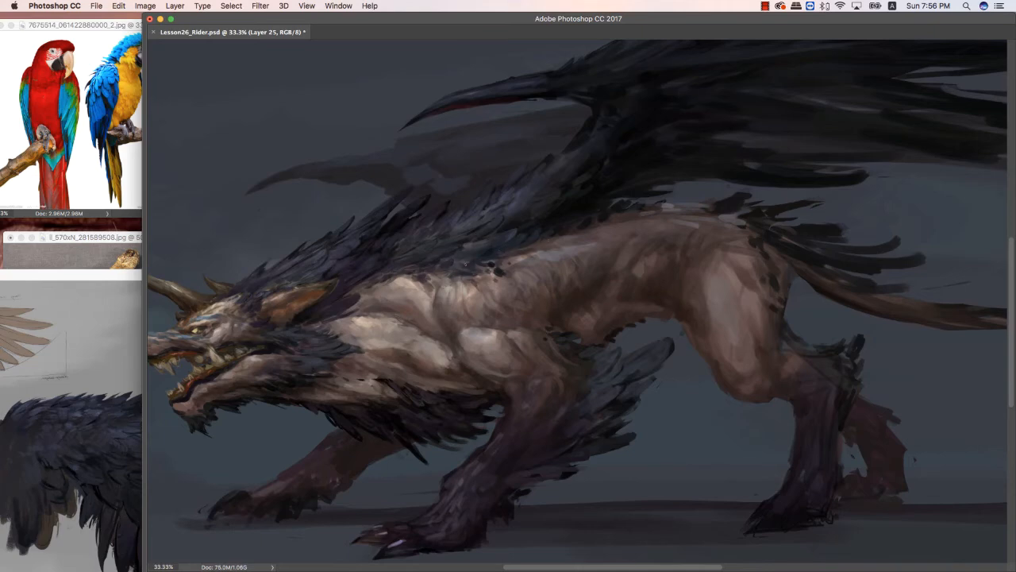
scroll(477, 260, down, 2)
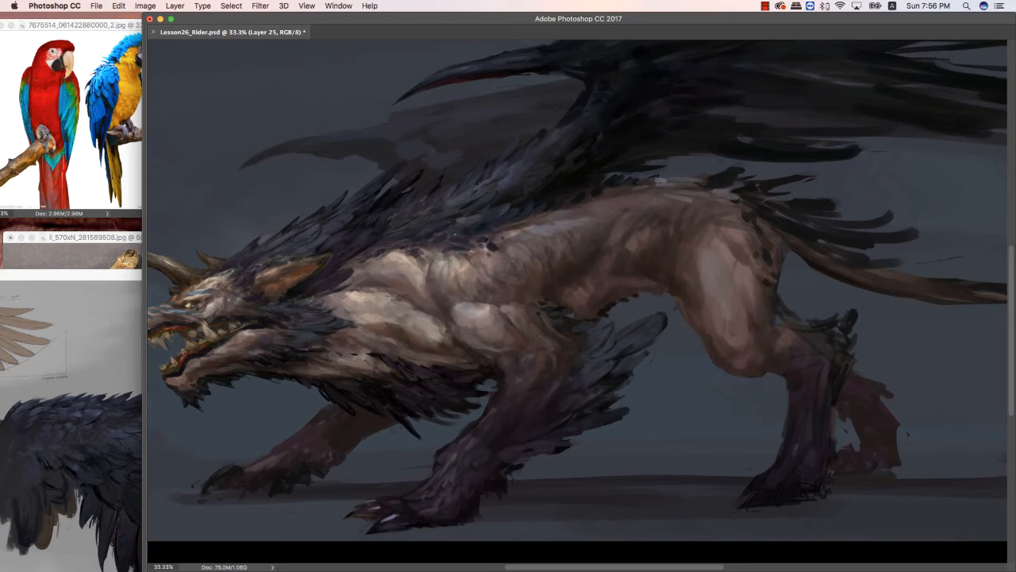
scroll(465, 238, up, 3)
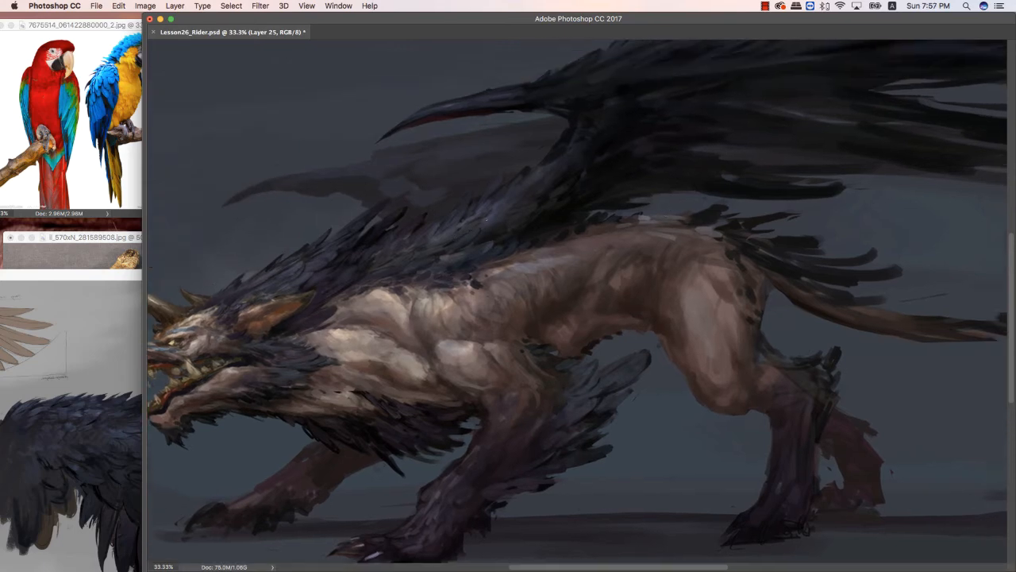
Paint bluish feather strokes where the mane rises into the wing's base, using colours sampled there.
drag(690, 164, 747, 132)
alt+click(545, 170)
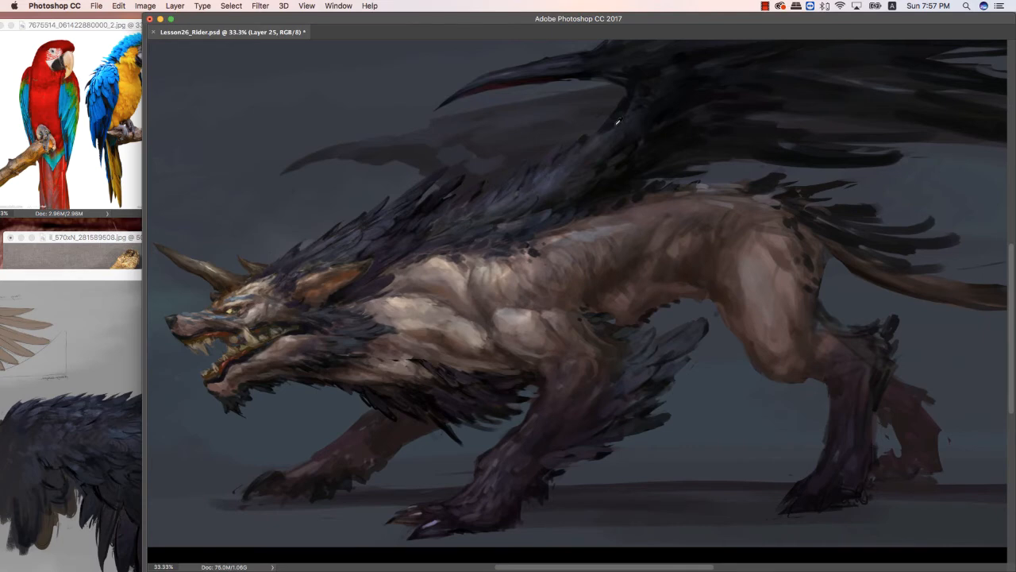
drag(546, 178, 553, 167)
drag(718, 136, 683, 155)
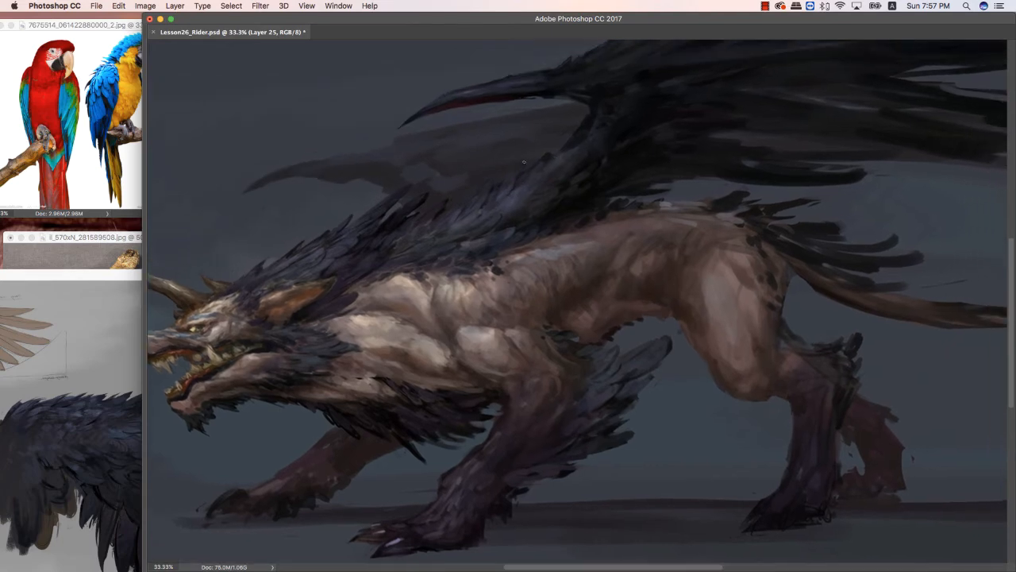
alt+click(526, 178)
drag(674, 104, 610, 144)
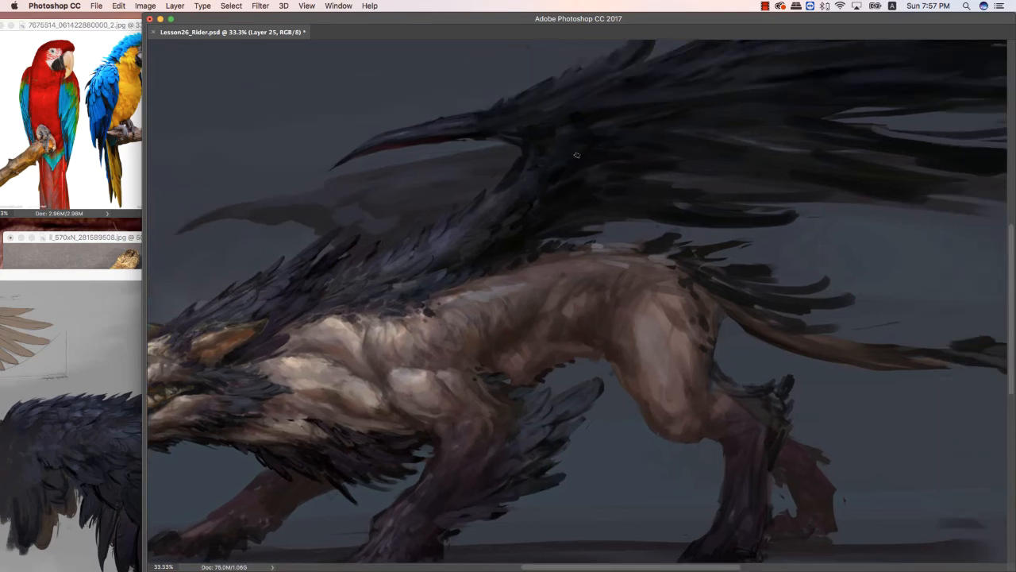
Shift the black feather reference image and paint small feathers up the wing's arm towards the claw joint.
scroll(662, 129, right, 5)
scroll(662, 128, up, 3)
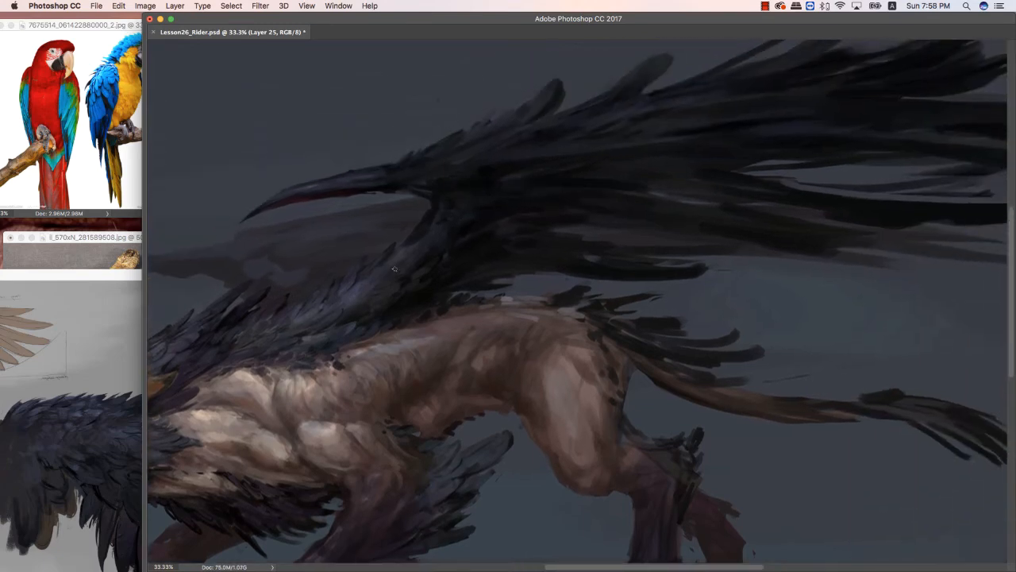
scroll(488, 224, left, 3)
scroll(488, 225, down, 2)
drag(118, 274, 65, 283)
click(486, 176)
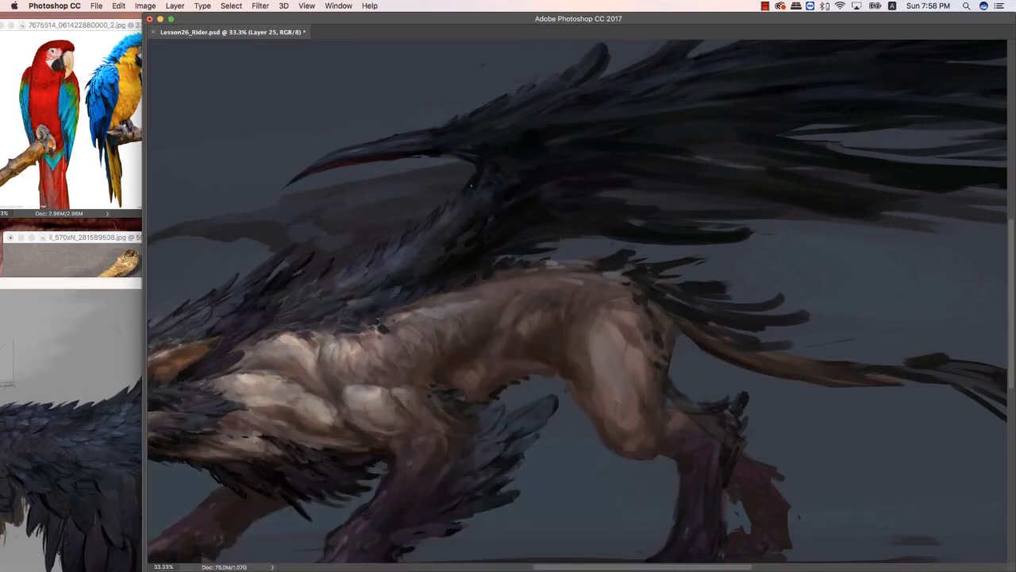
key(super+minus)
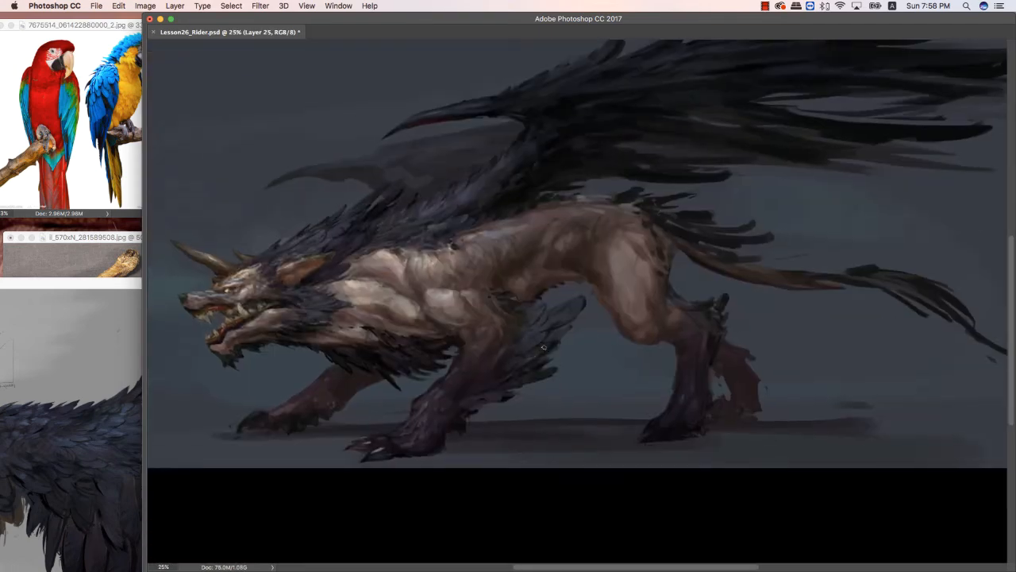
key(Tab)
key(Tab)
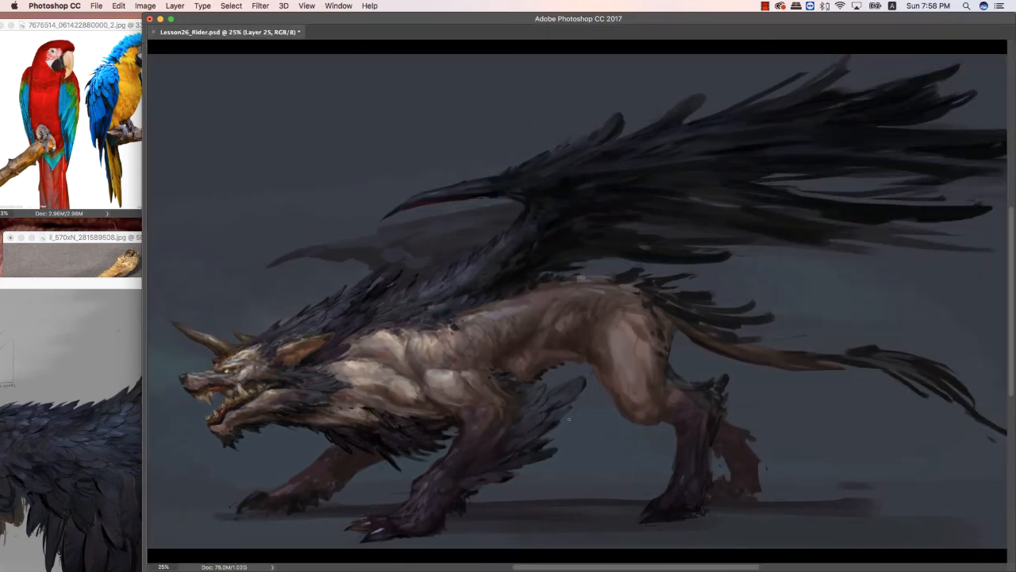
Repaint the feather tuft behind the front leg with sharper, layered tips using sampled mane and background colours.
scroll(559, 335, down, 3)
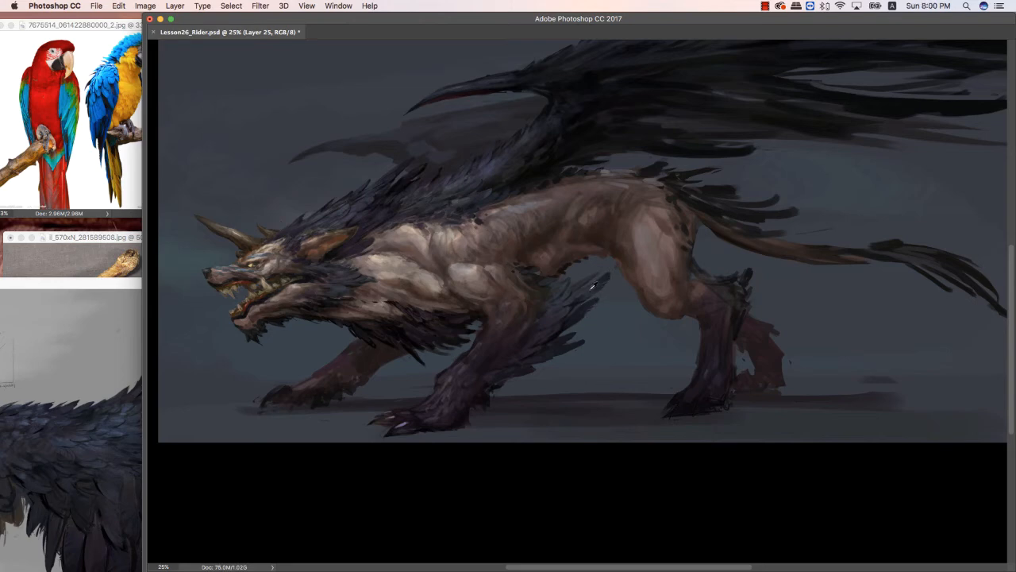
drag(700, 299, 730, 260)
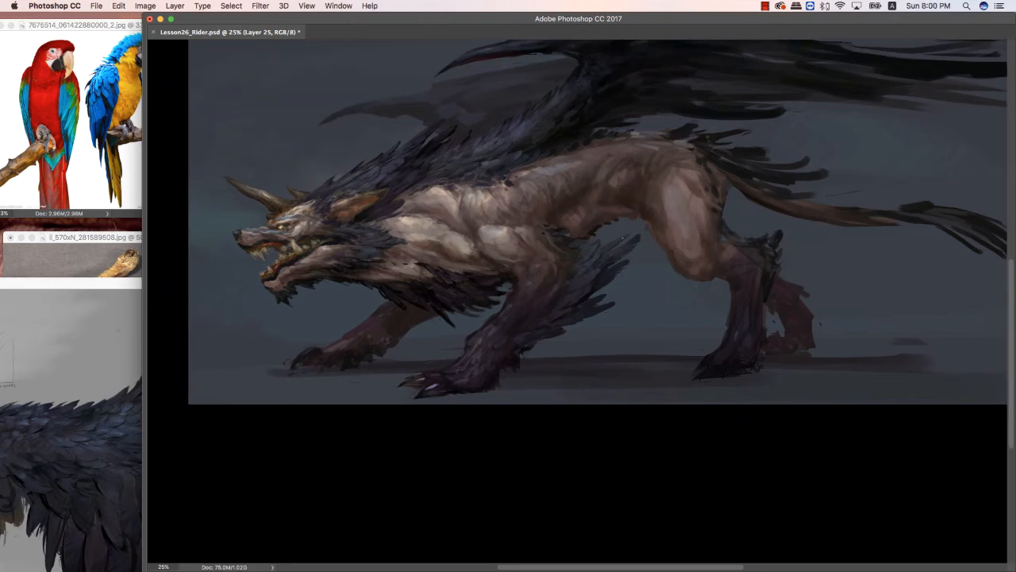
click(590, 253)
drag(661, 214, 660, 230)
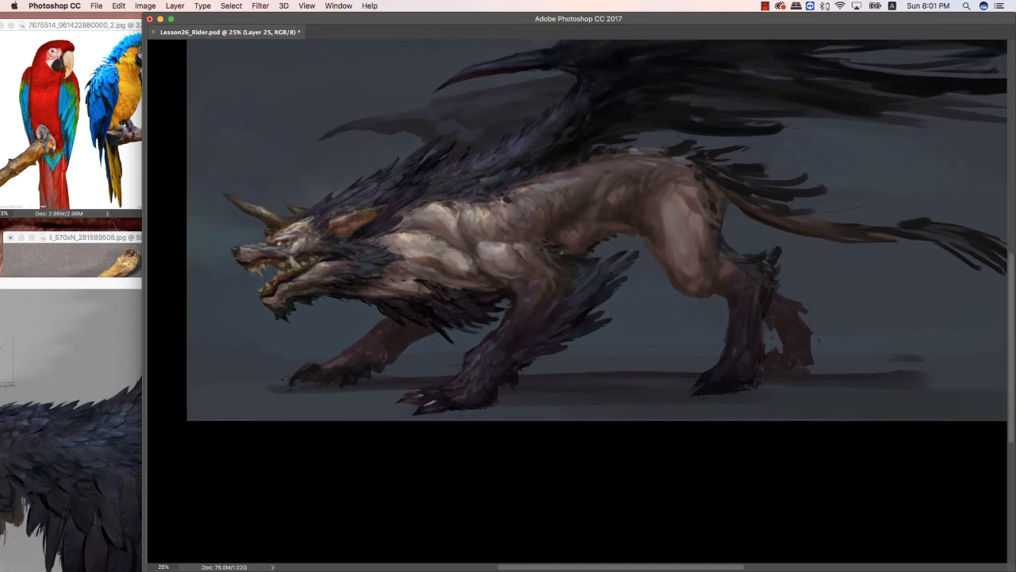
alt+click(514, 141)
drag(566, 222, 647, 200)
alt+click(595, 253)
drag(573, 255, 566, 259)
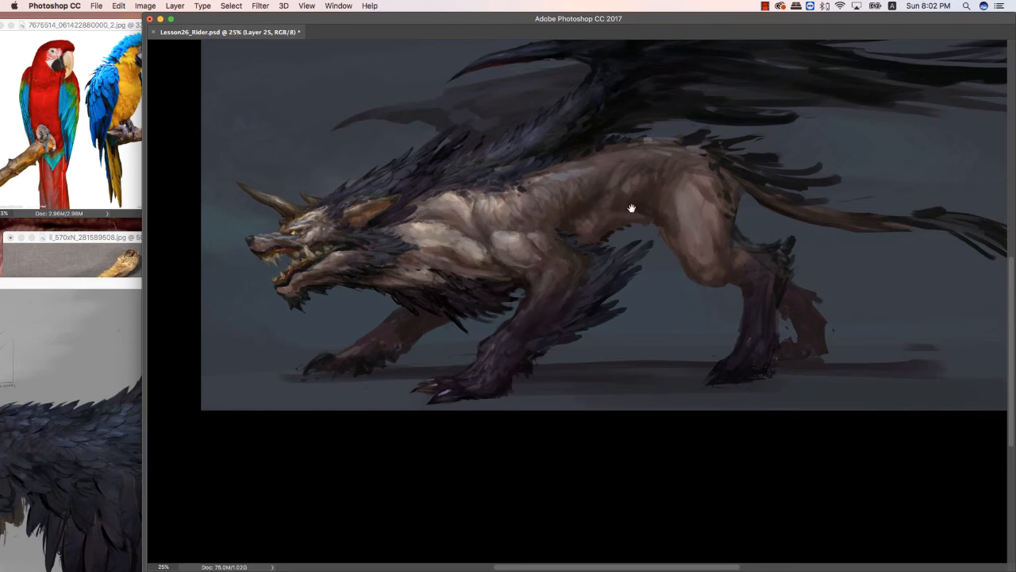
Paint small strokes over the shoulder muscles to refine the pale skin shading behind the neck fur.
scroll(626, 218, up, 2)
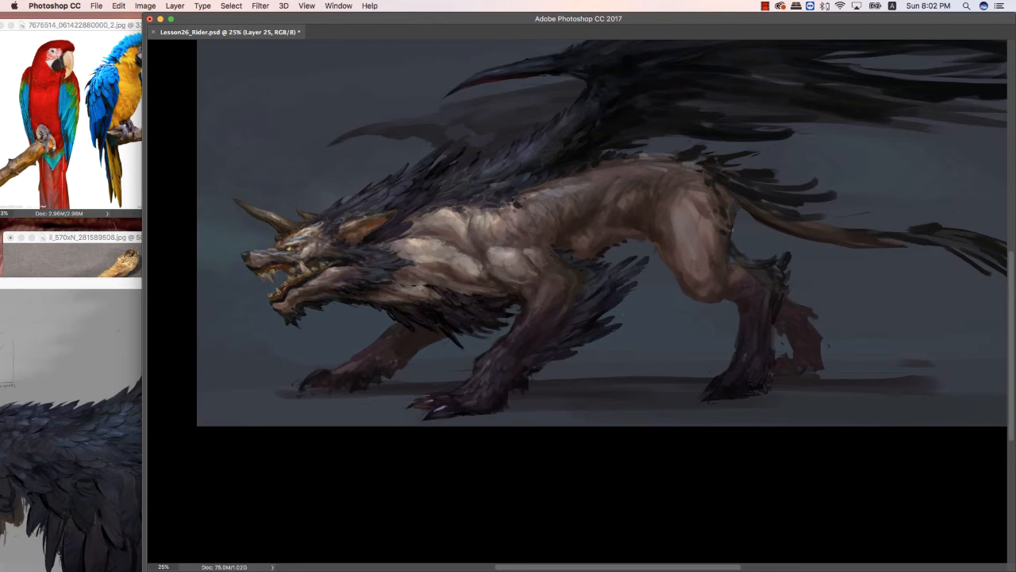
click(437, 259)
click(442, 263)
scroll(556, 174, down, 1)
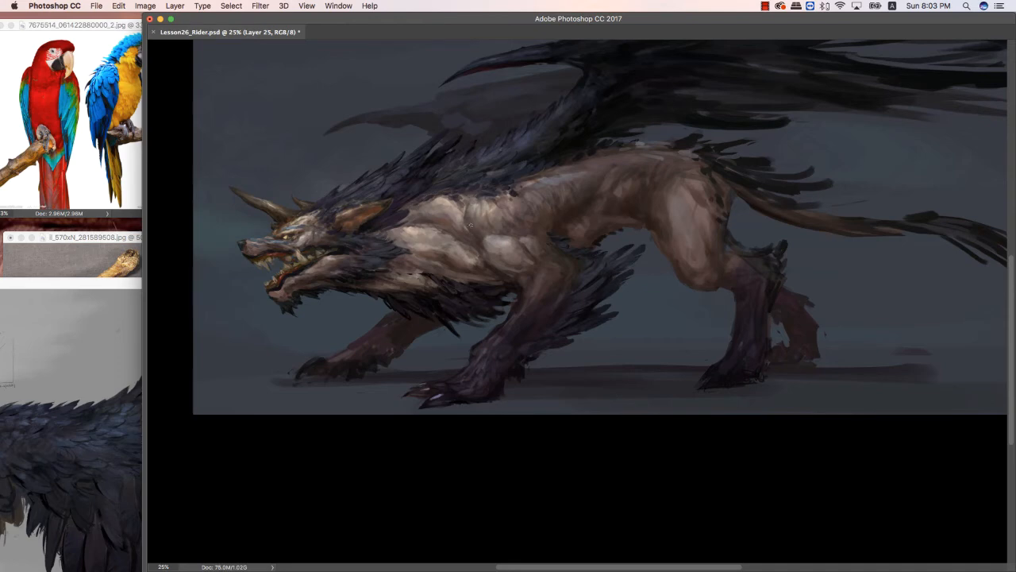
scroll(470, 226, left, 2)
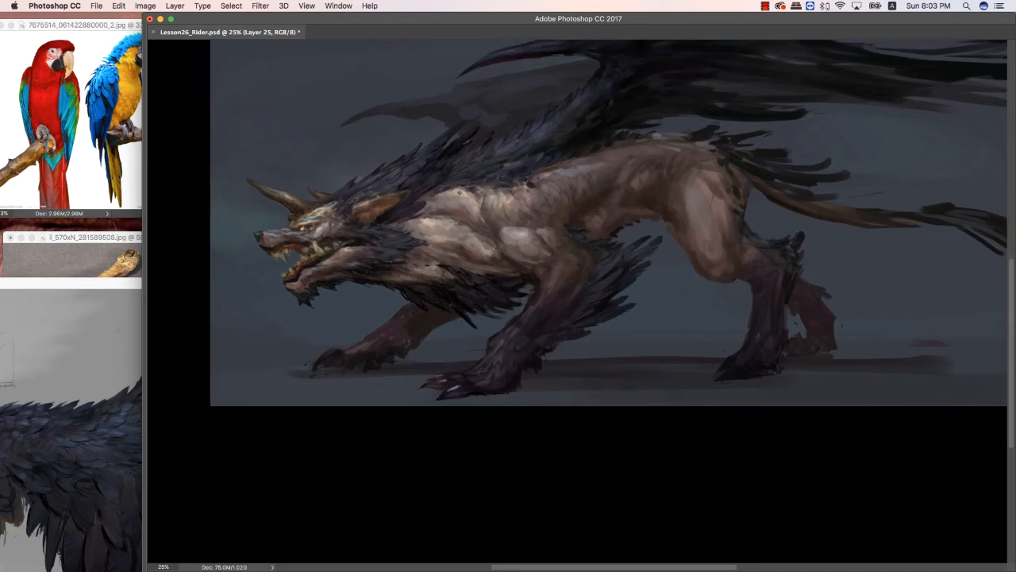
Refine the fur shading on the wolf's cheek and jaw with small strokes in colours sampled from the face and neck.
drag(689, 148, 727, 168)
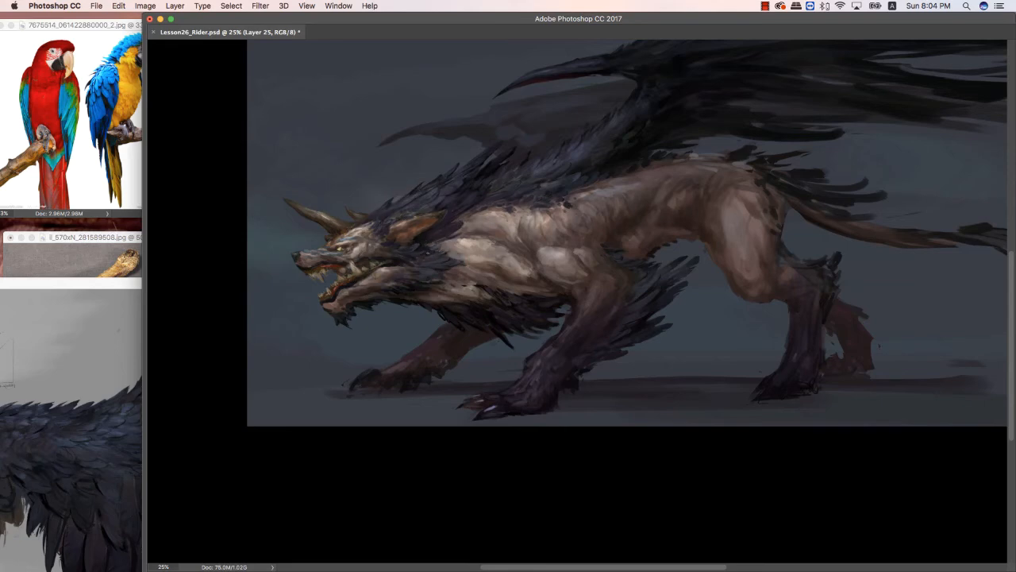
drag(444, 259, 454, 265)
drag(528, 235, 596, 224)
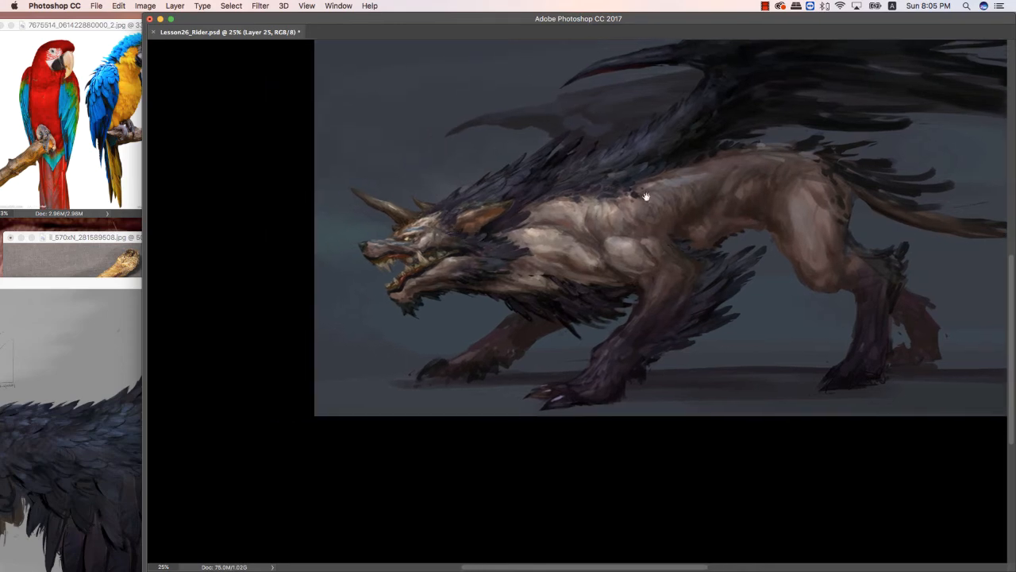
drag(646, 194, 637, 196)
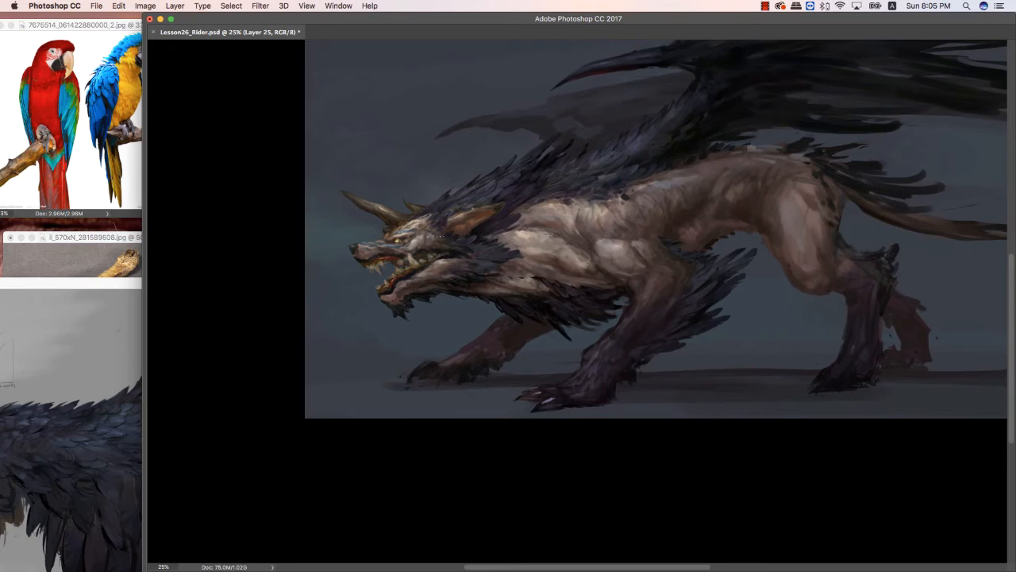
drag(690, 181, 691, 182)
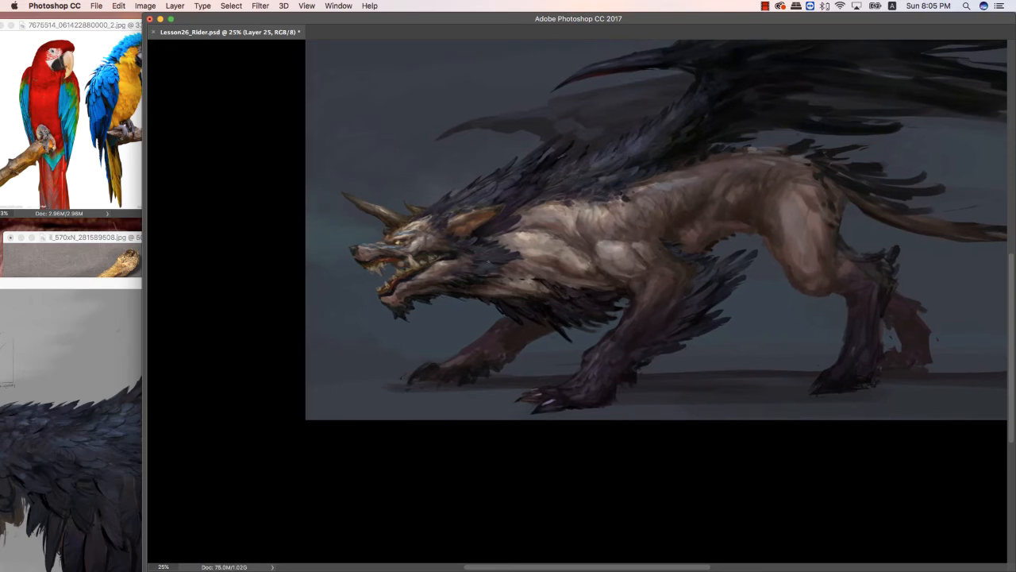
alt+click(471, 255)
alt+click(446, 267)
drag(442, 274, 456, 273)
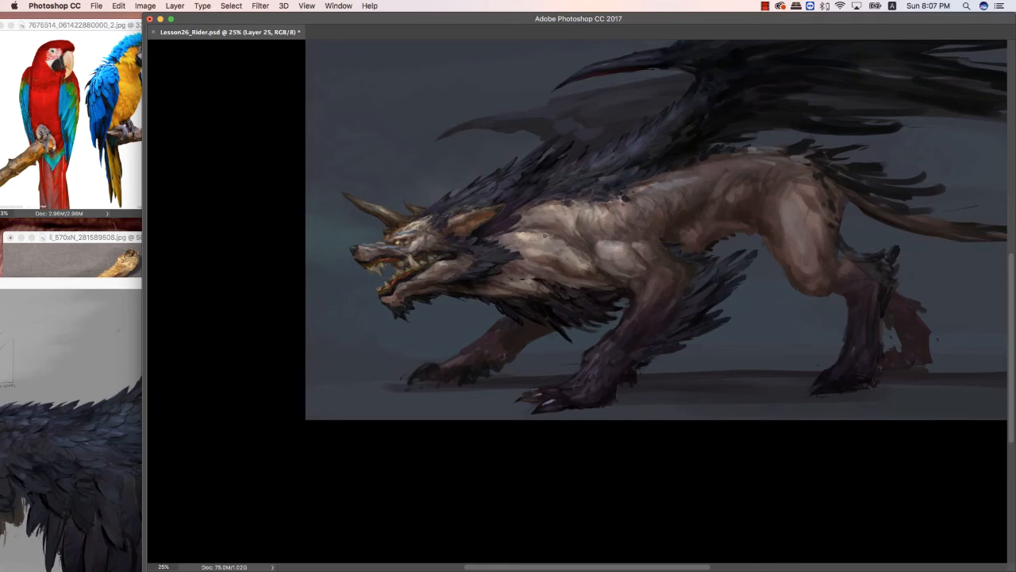
Paint over the dark specks along the shoulder's upper edge and soften the skin where it meets the mane.
drag(505, 234, 525, 240)
scroll(805, 331, up, 3)
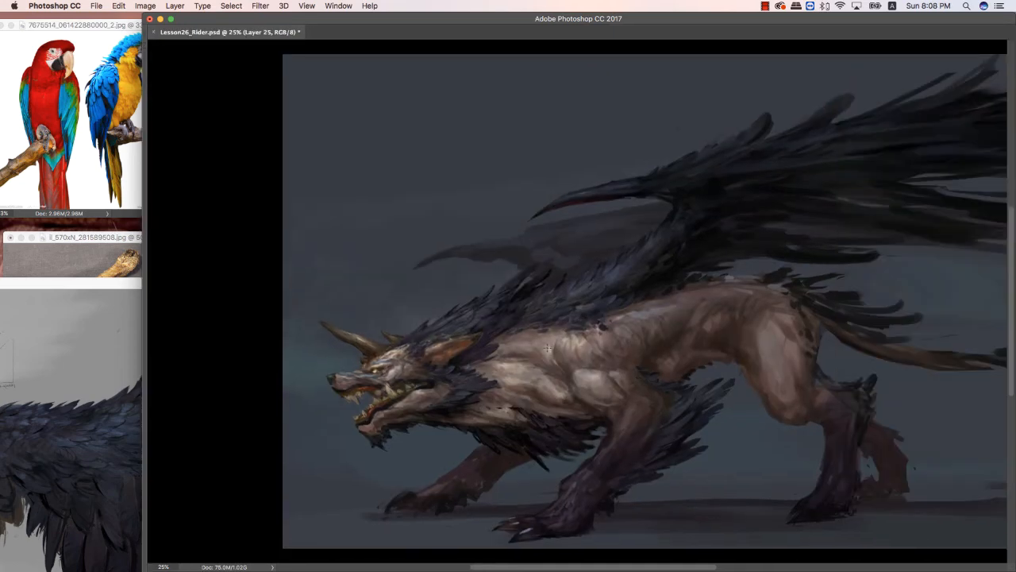
drag(601, 326, 607, 273)
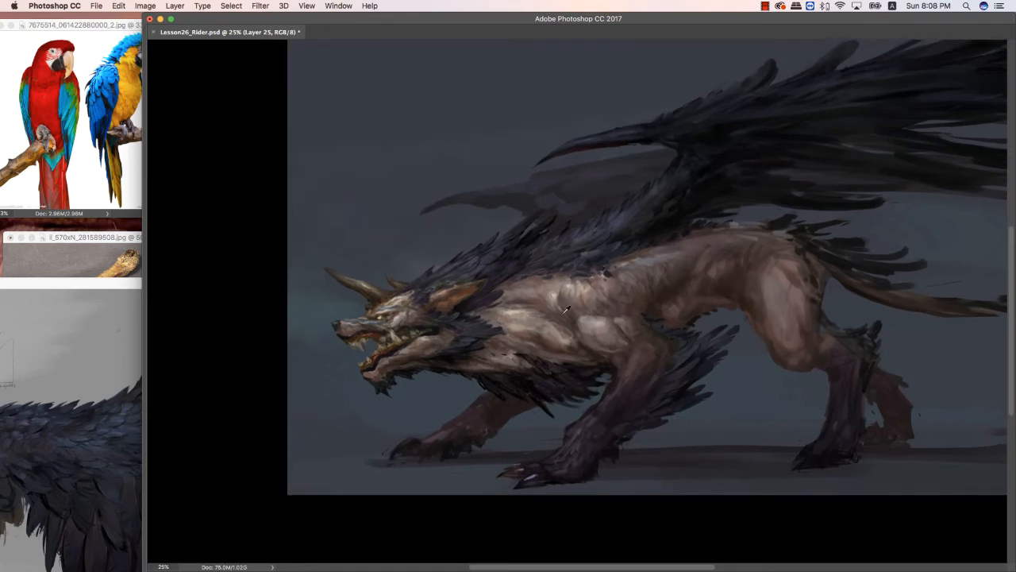
scroll(737, 290, down, 2)
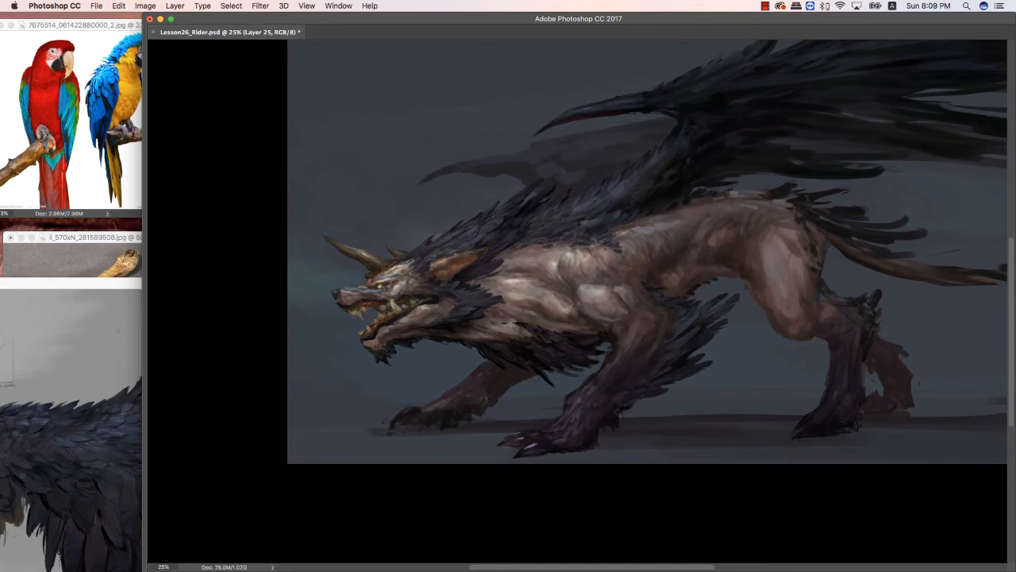
drag(616, 255, 613, 254)
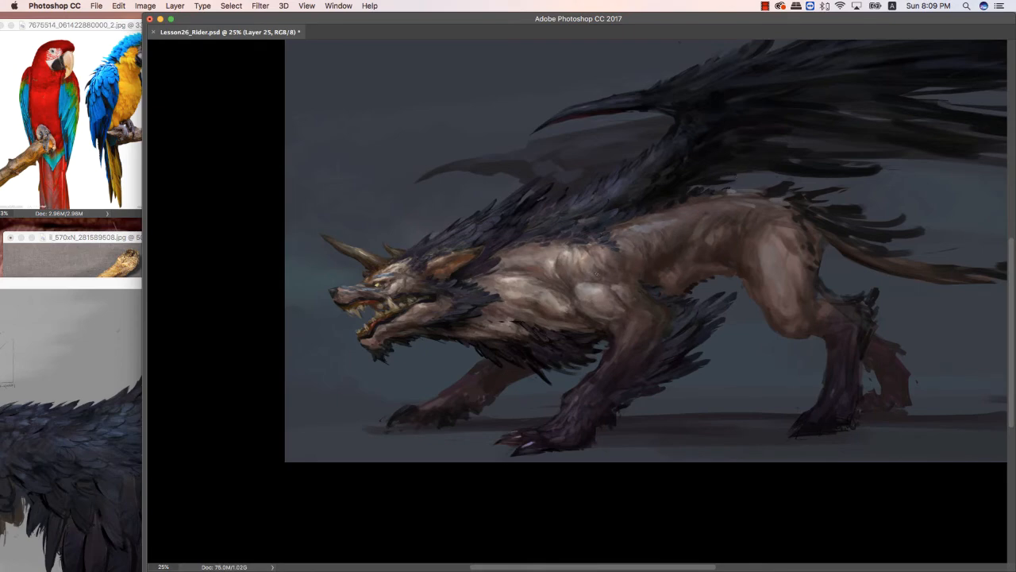
Flip the canvas horizontally and check the creature's body and shoulder shapes in the mirrored view.
drag(779, 234, 764, 212)
key(super+shift+h)
mouse_move(1002, 201)
mouse_down()
mouse_move(687, 227)
mouse_move(709, 249)
mouse_up()
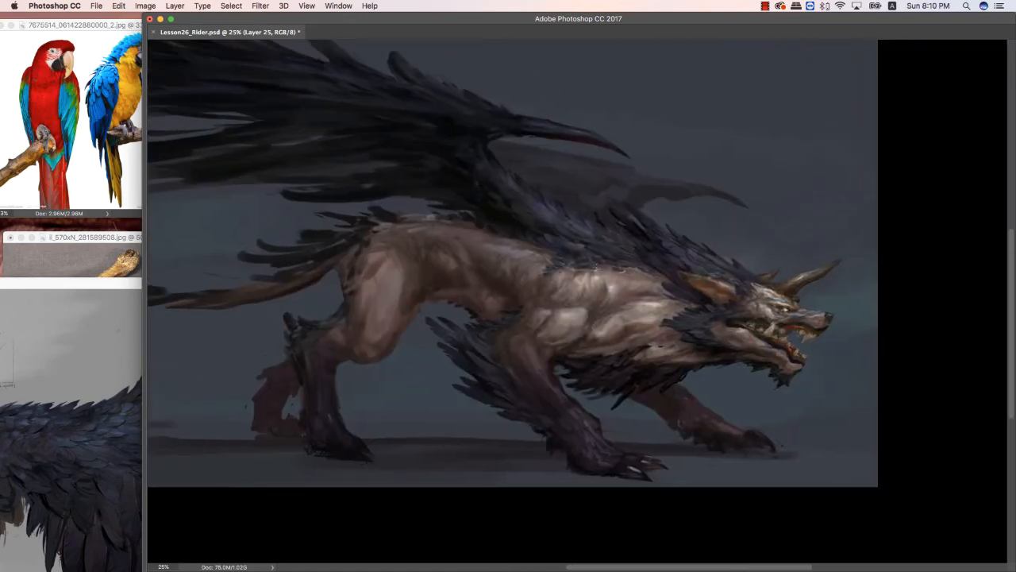
mouse_move(599, 273)
mouse_down()
mouse_move(655, 259)
mouse_move(694, 232)
mouse_up()
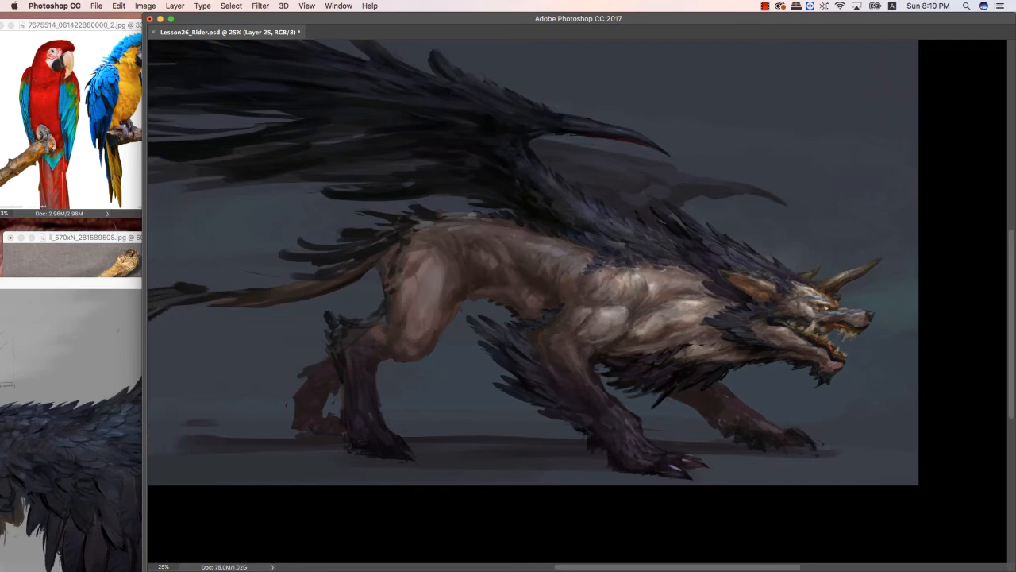
drag(537, 280, 505, 257)
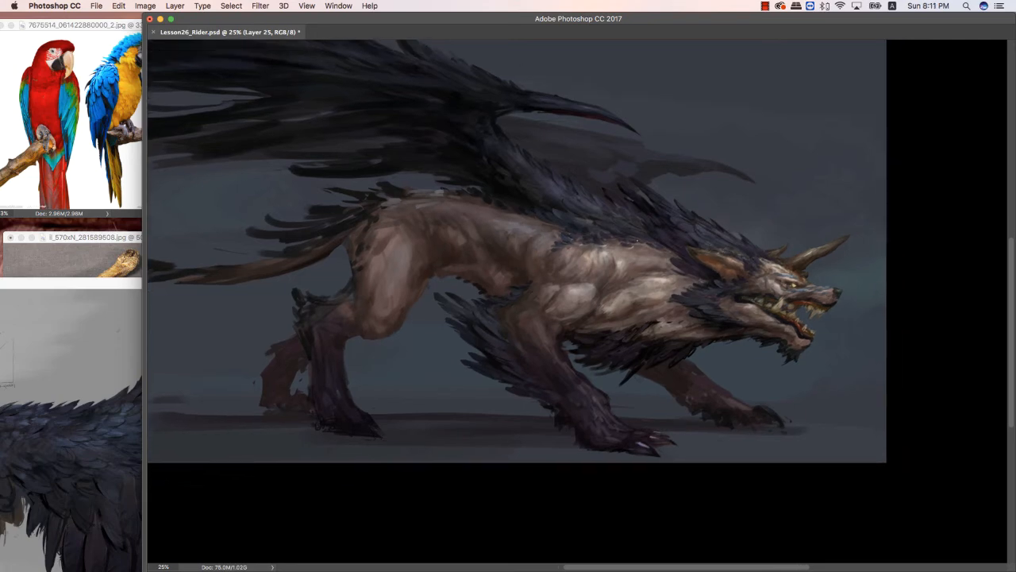
drag(595, 299, 545, 290)
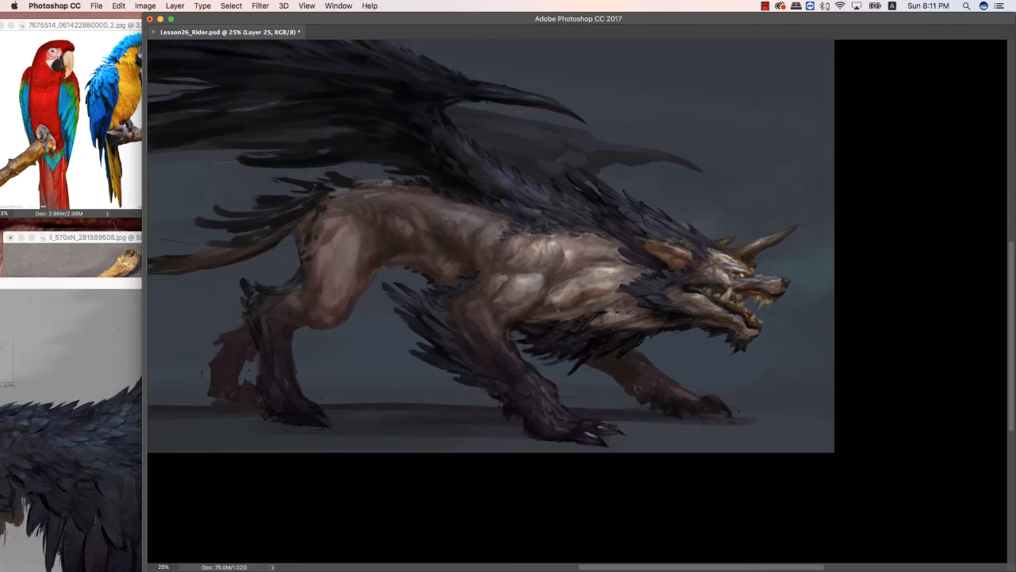
drag(530, 311, 484, 350)
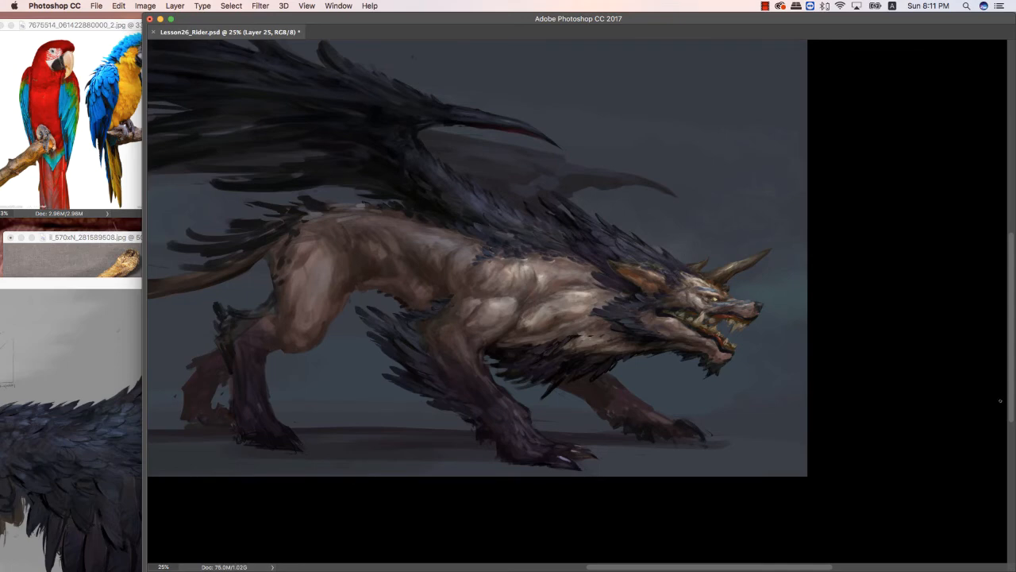
Refine the highlights and folds of the shoulder muscles using pale skin colours sampled there.
alt+click(540, 296)
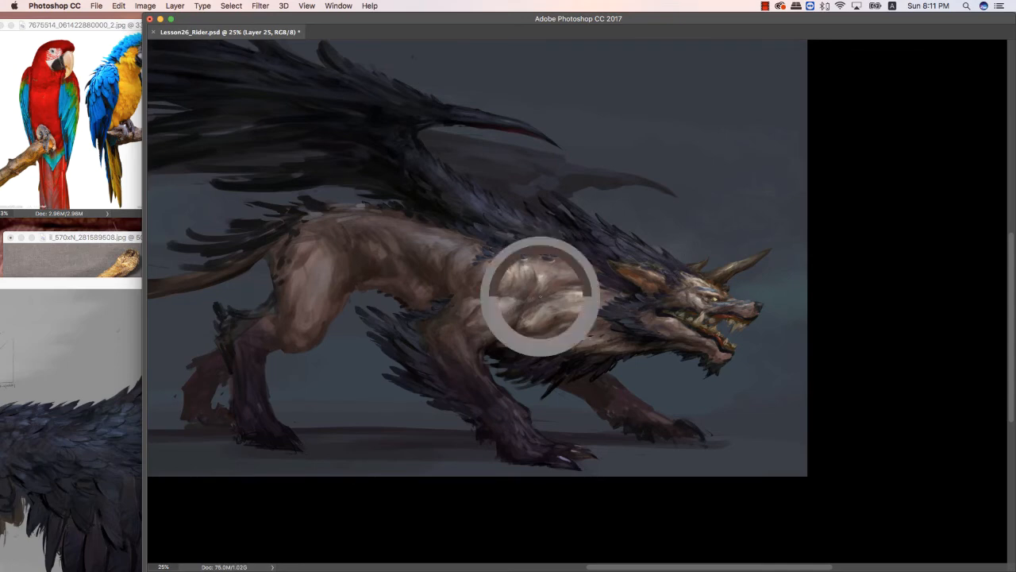
mouse_move(542, 295)
mouse_down()
mouse_move(564, 276)
mouse_move(516, 280)
mouse_up()
alt+click(548, 278)
key(super+minus)
drag(583, 237, 724, 352)
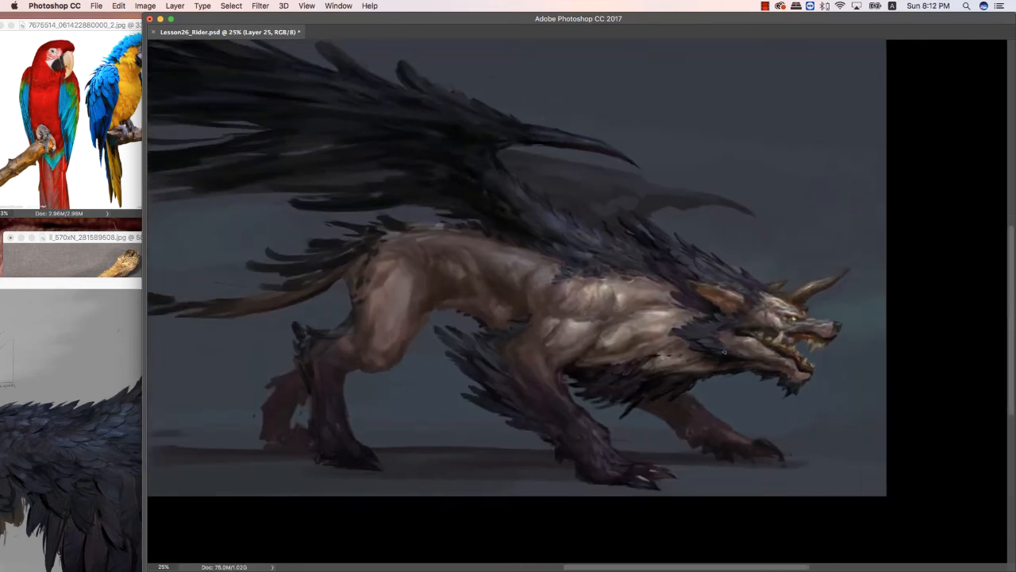
alt+click(588, 322)
alt+click(607, 306)
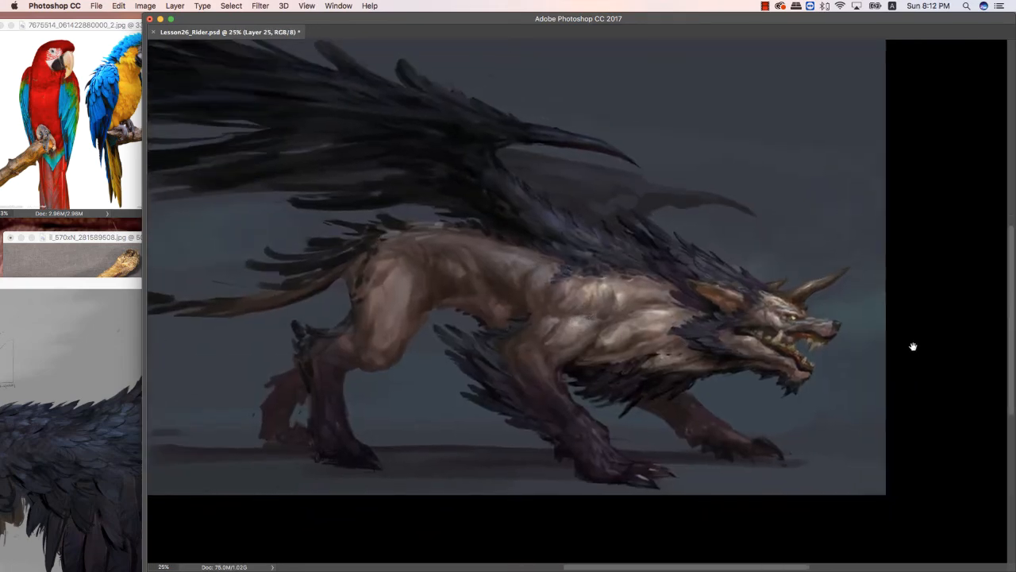
drag(913, 347, 904, 322)
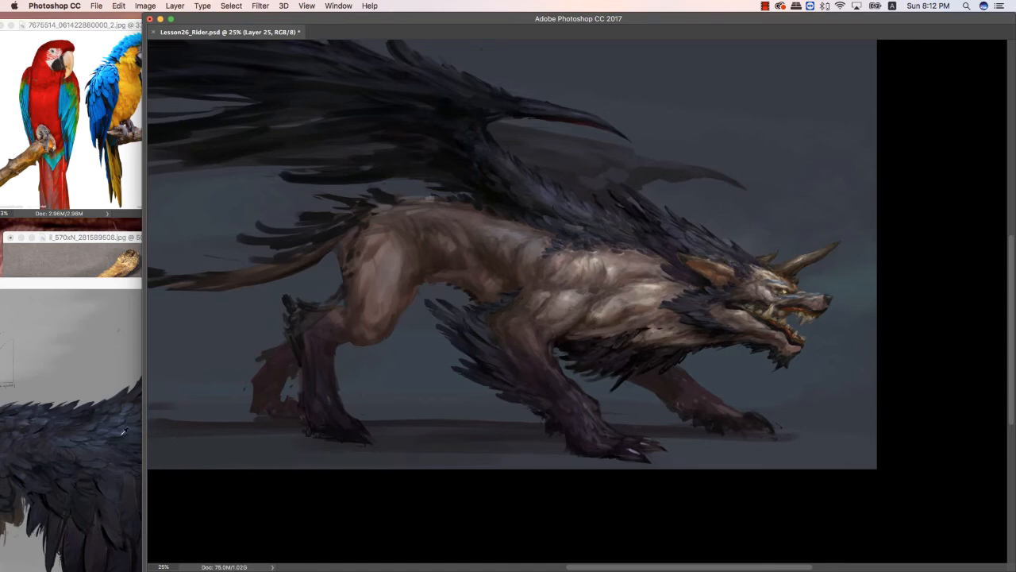
Undo the last stroke and paint over the dark specks on the lower neck above the chest fur.
key(super+z)
alt+click(614, 349)
drag(643, 326, 658, 329)
click(622, 329)
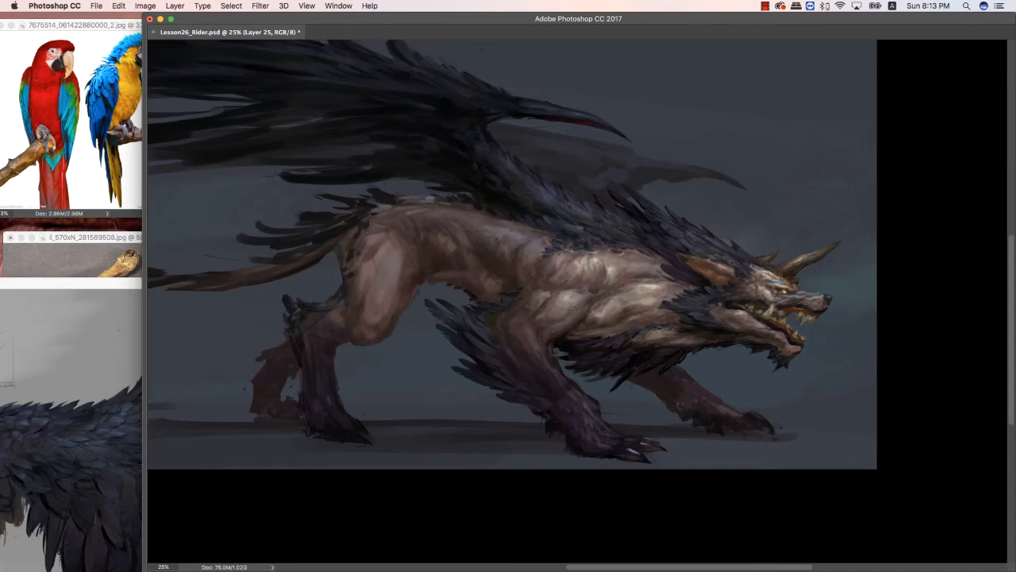
key(super+minus)
key(super+equal)
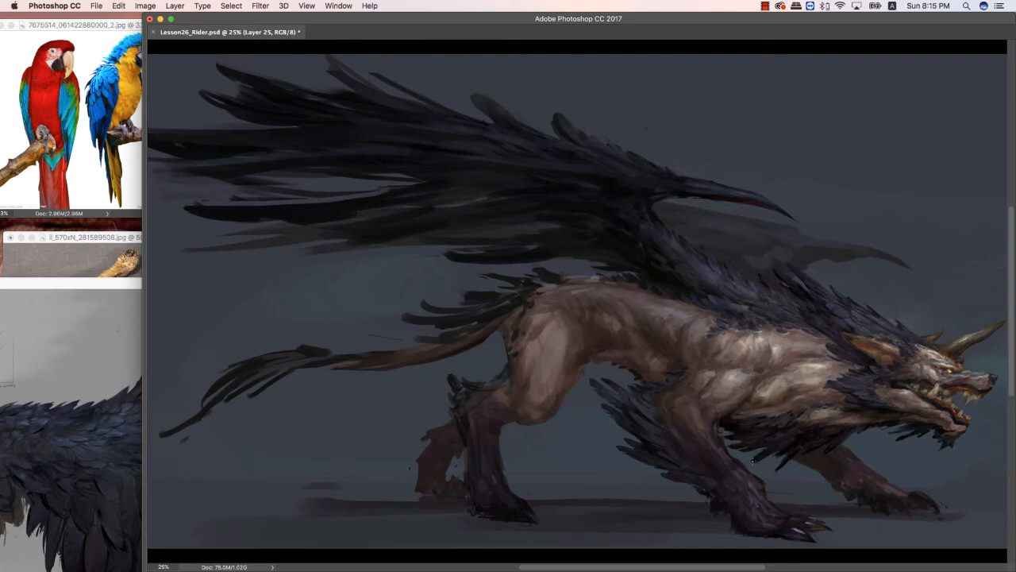
Touch up the chest fur with a sampled dark colour and paint a pointed feather above the wing's claw joint.
alt+click(804, 437)
key(super+minus)
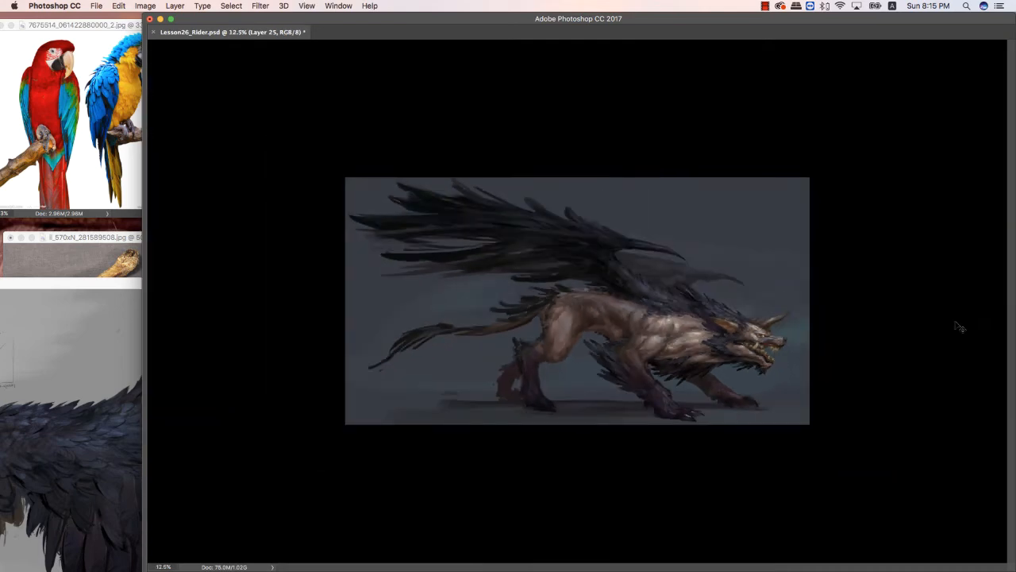
key(super+equal)
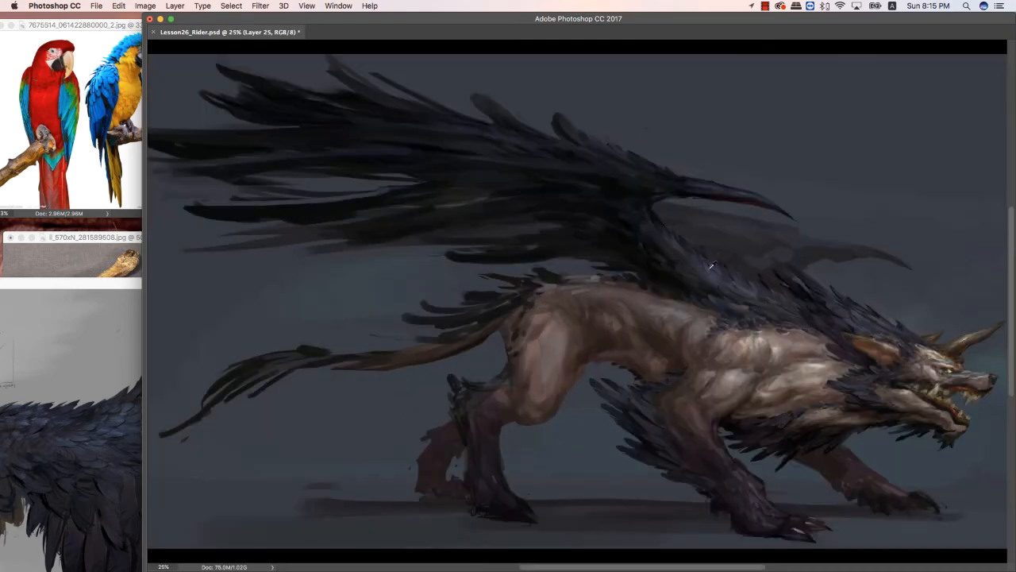
mouse_move(655, 172)
mouse_down()
mouse_move(637, 154)
mouse_move(662, 166)
mouse_up()
Copy feathers from the crow wing reference onto a new layer, flip them horizontally and warp them along the wing's arm.
key(ctrl+Tab)
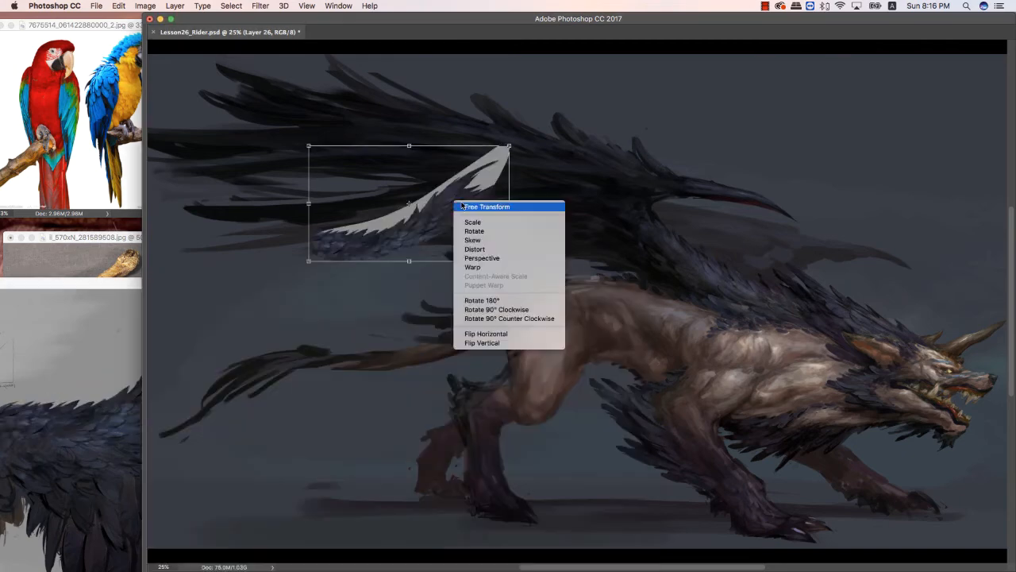
click(487, 329)
right_click(593, 150)
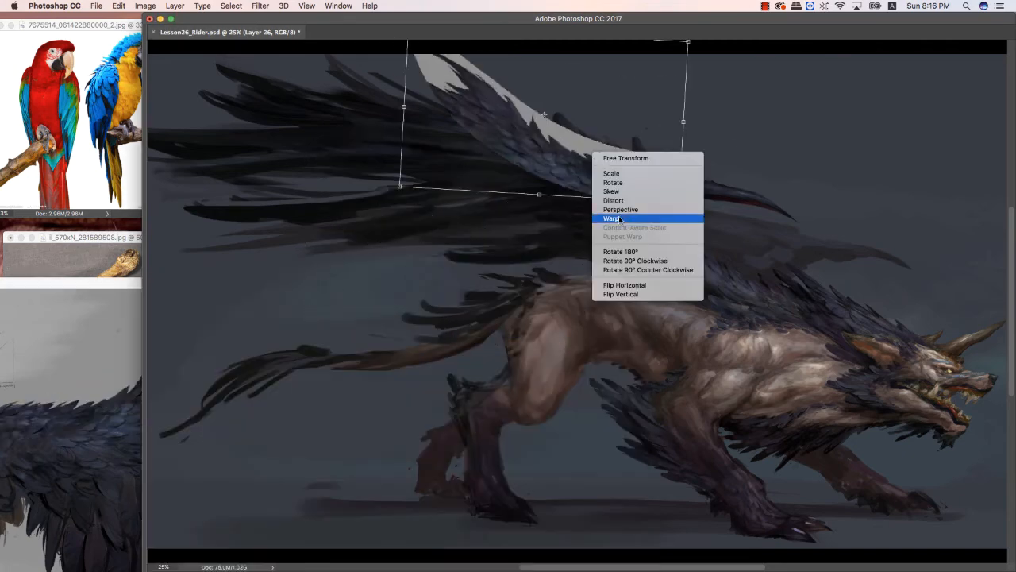
click(624, 218)
drag(431, 98, 399, 107)
key(Return)
Select the pale background around the pasted feathers with the Magic Wand and delete it.
key(Tab)
click(152, 106)
click(387, 95)
key(BackSpace)
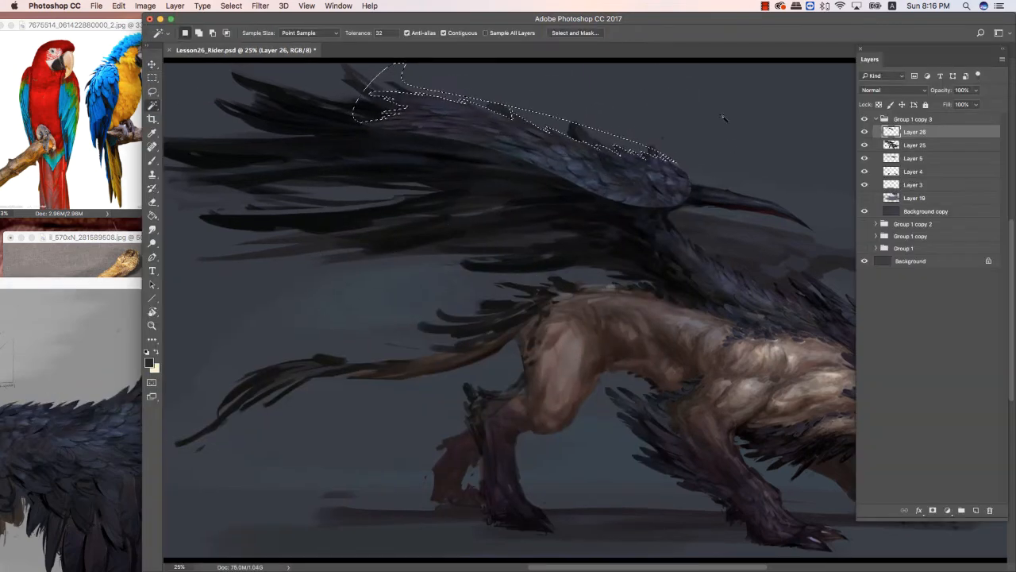
Choose a textured eraser tip and erase the pasted feathers' hard lower edge so they blend into the wing.
key(b)
alt+click(597, 150)
key(e)
key(b)
key(e)
drag(617, 155, 608, 209)
right_click(608, 210)
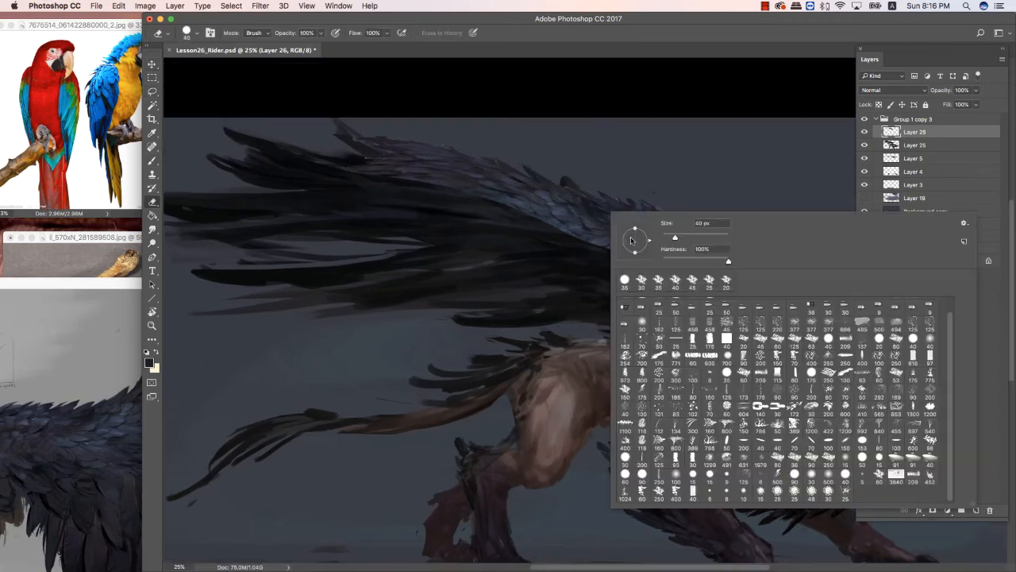
double_click(793, 420)
key(b)
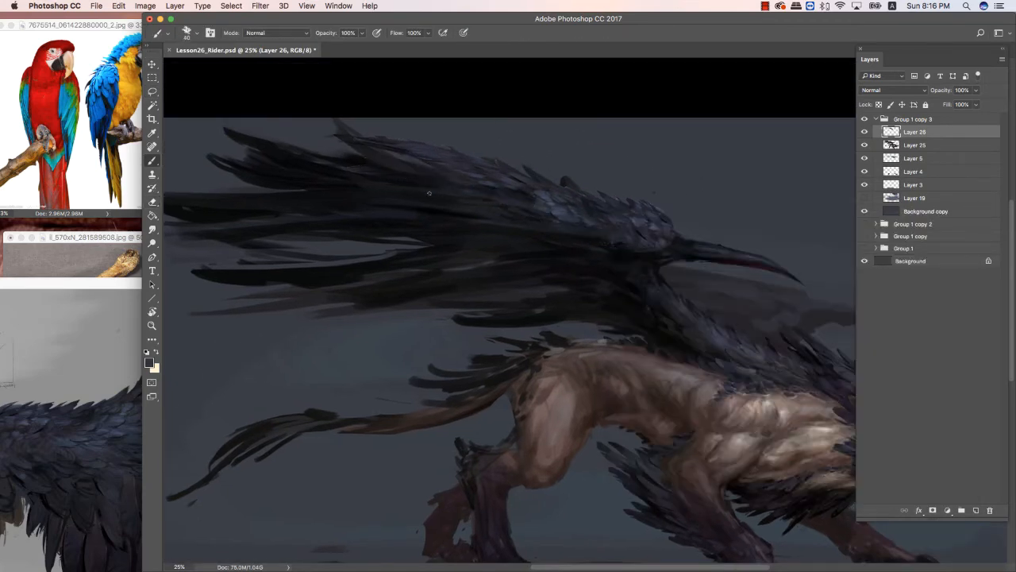
Paint pointed feather tips along the wing's upper edge with a smaller brush and colours sampled from the pasted feathers.
alt+click(522, 197)
mouse_move(581, 208)
mouse_down()
mouse_move(544, 201)
mouse_move(560, 187)
mouse_move(554, 171)
mouse_move(578, 182)
mouse_up()
alt+click(608, 217)
key(bracketleft)
key(bracketleft)
mouse_move(592, 194)
mouse_down()
mouse_move(585, 180)
mouse_move(564, 178)
mouse_up()
Erase and retouch the pasted feathers near the claw joint, comparing the wing with Layer 26 hidden and shown.
key(e)
key(b)
alt+click(569, 183)
key(e)
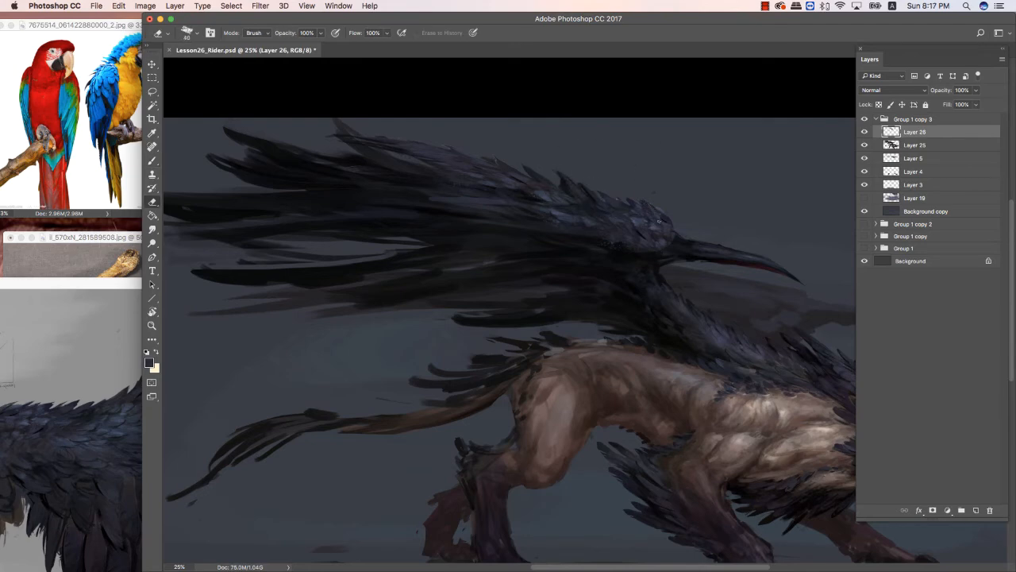
drag(654, 207, 671, 227)
key(b)
click(864, 132)
click(865, 131)
key(Tab)
key(super+minus)
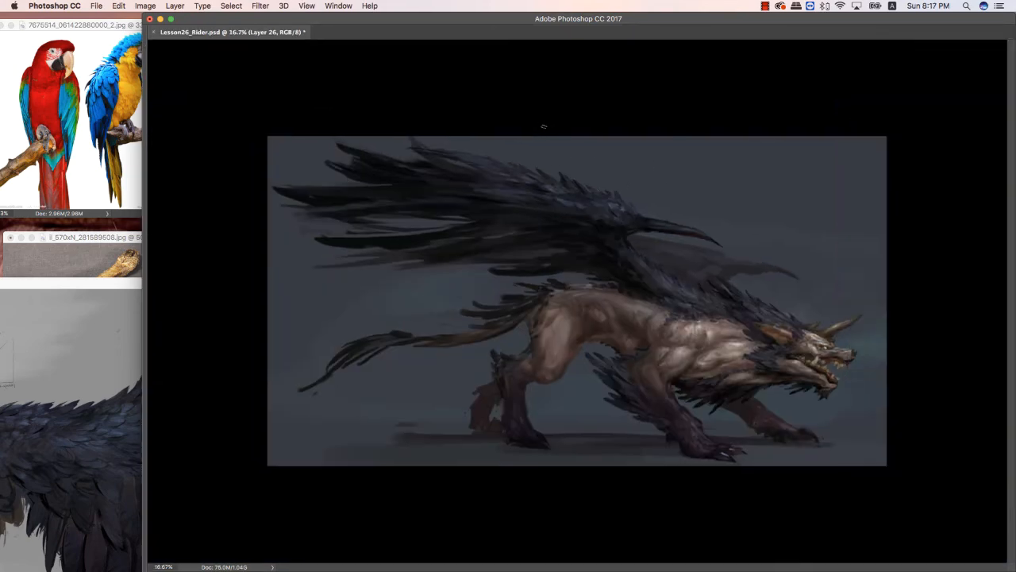
Undo the last change and warp the pasted feather layer to follow the curve of the wing's arm.
key(super+z)
key(super+t)
right_click(624, 207)
click(644, 273)
drag(592, 218, 641, 228)
key(Return)
key(b)
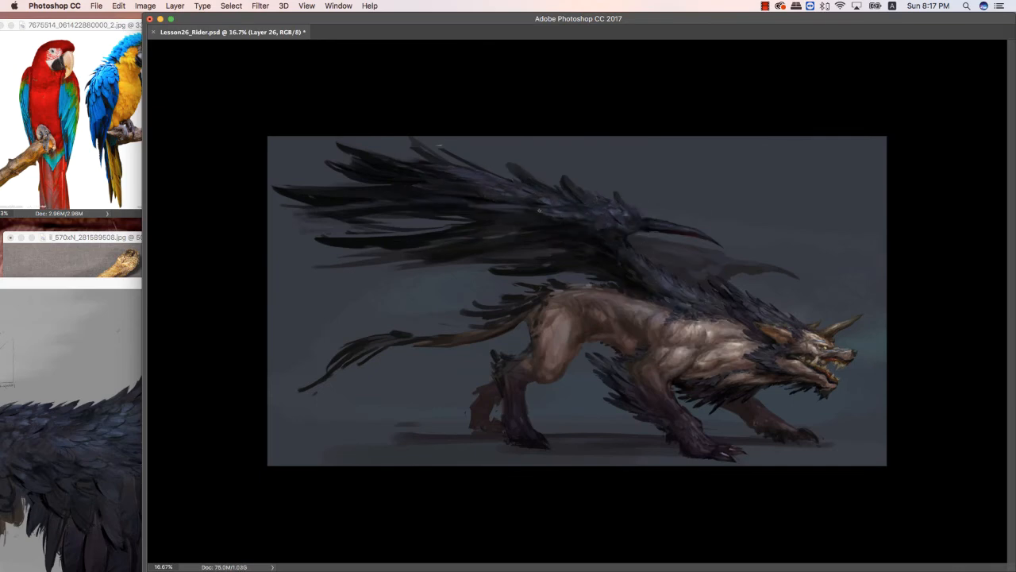
click(550, 207)
key(Tab)
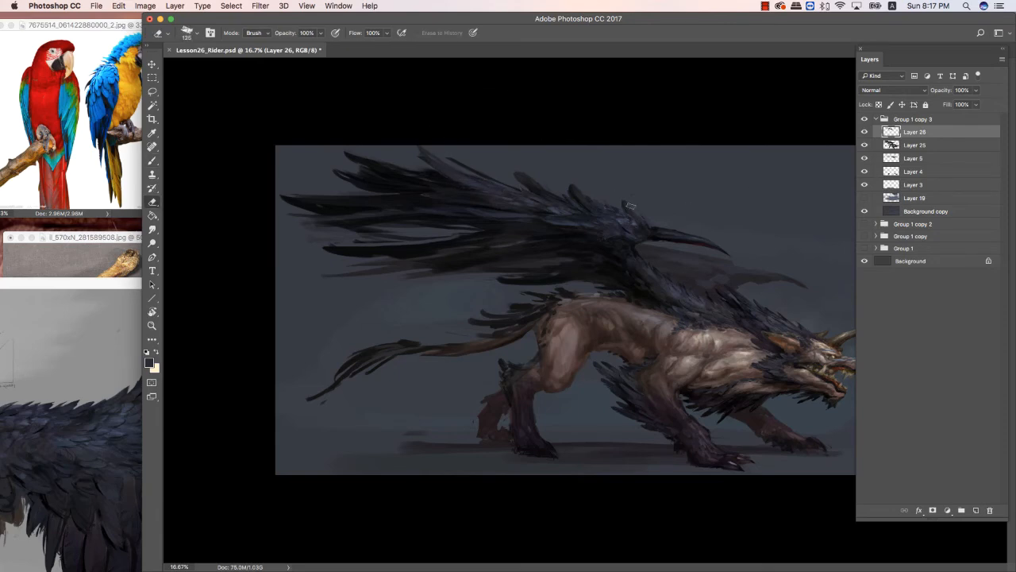
Blend the feather texture into the middle of the wing with a larger brush, comparing it with Layer 26 hidden.
key(Tab)
key(Tab)
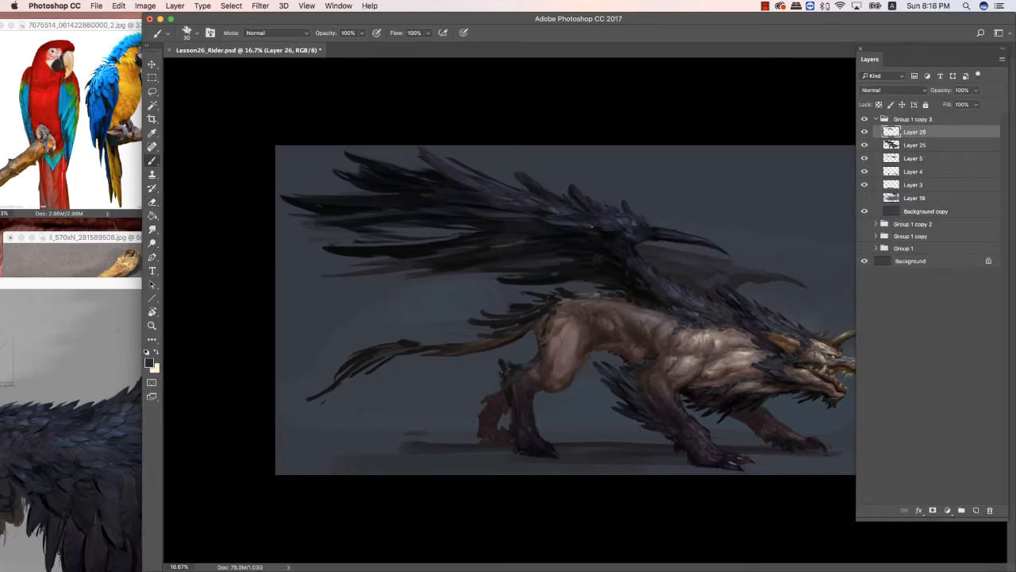
alt+click(593, 225)
key(bracketright)
key(bracketright)
key(bracketright)
key(bracketright)
click(864, 132)
click(864, 132)
Paint feather strokes around the wing's claw joint with a smaller brush and dark colours sampled there.
key(bracketleft)
key(bracketleft)
alt+click(642, 224)
alt+click(644, 226)
alt+click(653, 234)
drag(623, 227, 632, 236)
alt+click(660, 234)
key(Tab)
key(Tab)
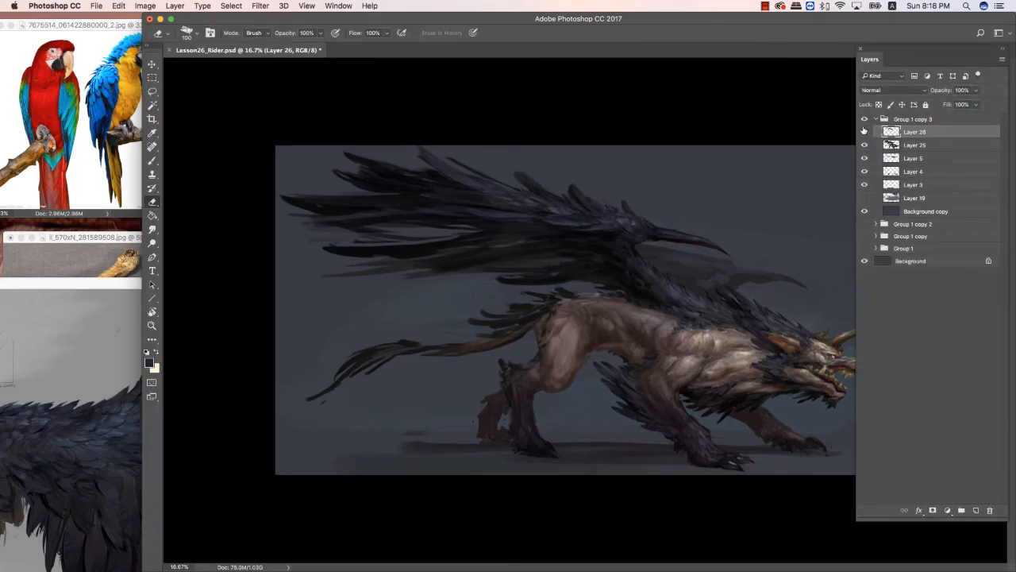
Compare the wing with Layer 26 hidden and shown, and apply an image adjustment to that feather layer.
click(865, 132)
click(865, 132)
click(146, 5)
drag(191, 145, 181, 145)
click(277, 134)
key(Tab)
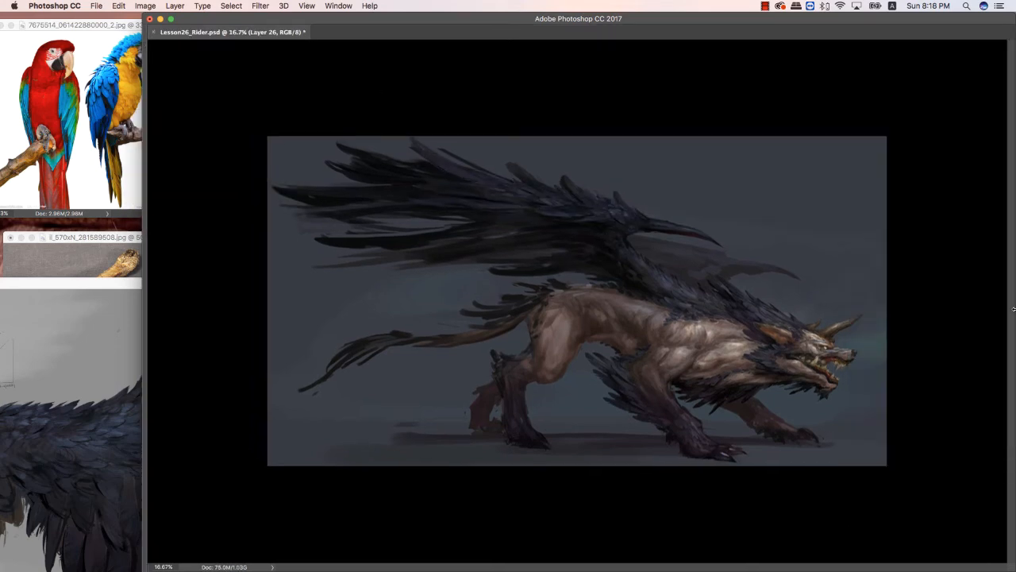
Zoom out the crow wing reference to show the whole wing and narrow the painting's window to make room beside it.
drag(119, 283, 273, 216)
key(super+minus)
key(super+f)
drag(467, 214, 310, 298)
click(311, 274)
drag(143, 459, 217, 459)
click(182, 305)
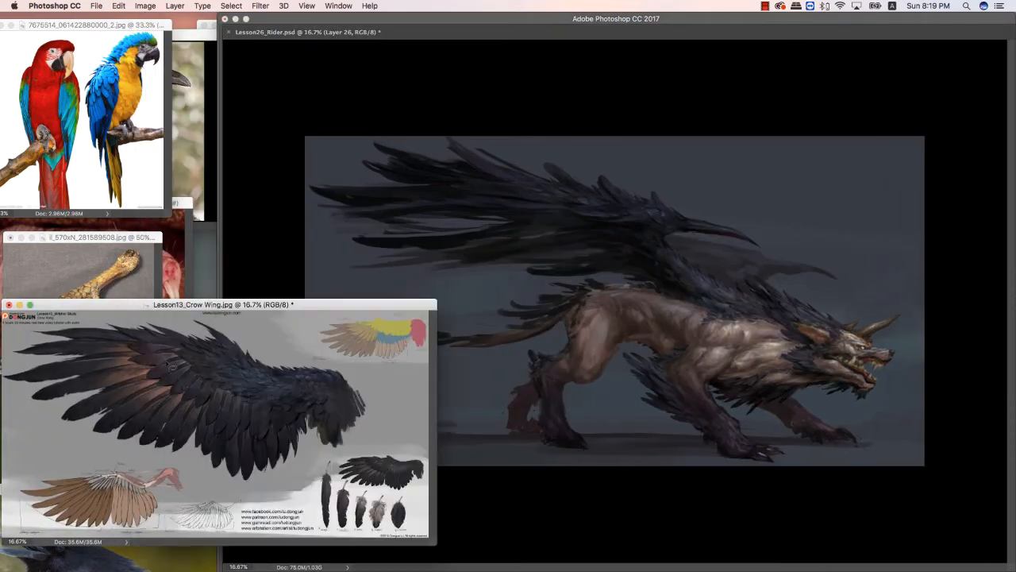
Paste the copied crow feathers into the painting as a new layer, delete the unwanted parts around them and clear the selection.
mouse_move(188, 321)
mouse_down()
mouse_move(52, 432)
mouse_move(191, 324)
mouse_up()
key(super+v)
key(Tab)
click(476, 197)
key(Delete)
click(384, 244)
key(Delete)
key(super+d)
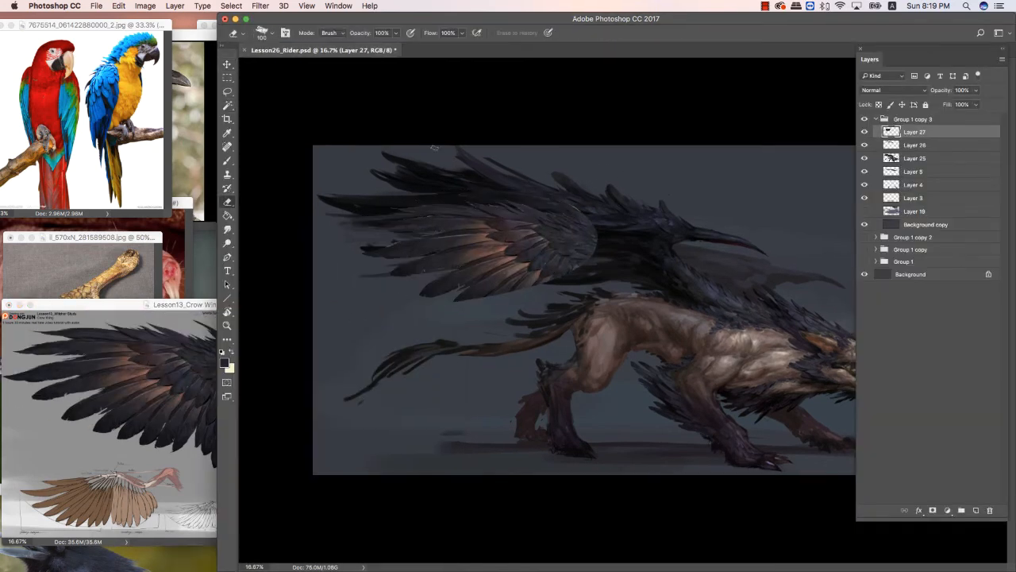
Transform and warp the pasted feathers on Layer 27, reshaping their outer end and stretching their inner end toward the wing's base.
drag(191, 145, 165, 145)
key(super+t)
right_click(465, 206)
click(482, 273)
drag(325, 194, 299, 172)
drag(414, 161, 465, 157)
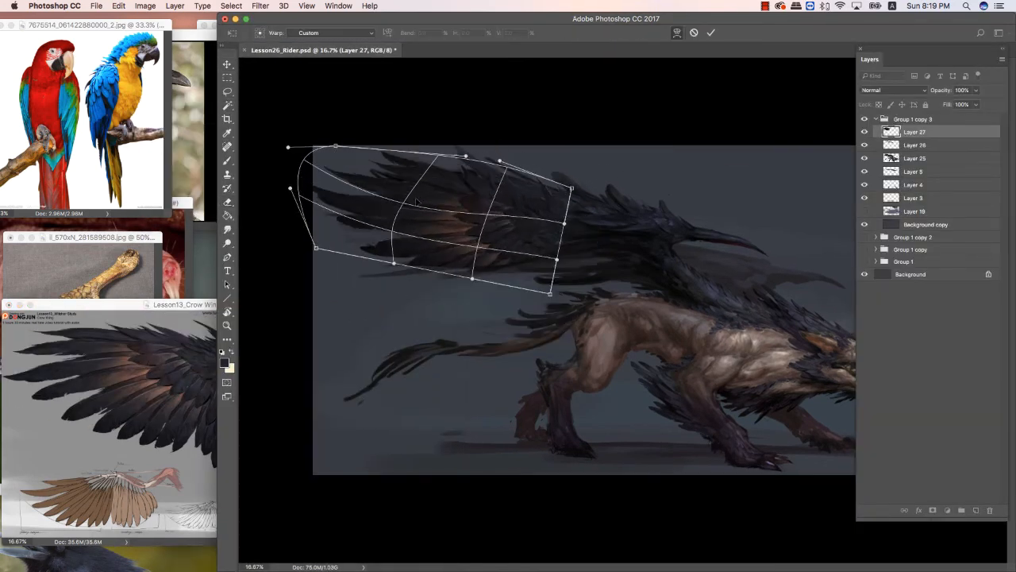
drag(570, 191, 592, 195)
drag(557, 260, 632, 284)
drag(585, 229, 715, 280)
drag(513, 166, 524, 195)
Adjust the warp along the feathers' tips, lower edge and upper inner corner to follow the wing, and apply the transformation.
drag(316, 248, 318, 262)
drag(292, 203, 324, 297)
drag(466, 156, 429, 158)
drag(473, 278, 472, 301)
drag(296, 176, 295, 168)
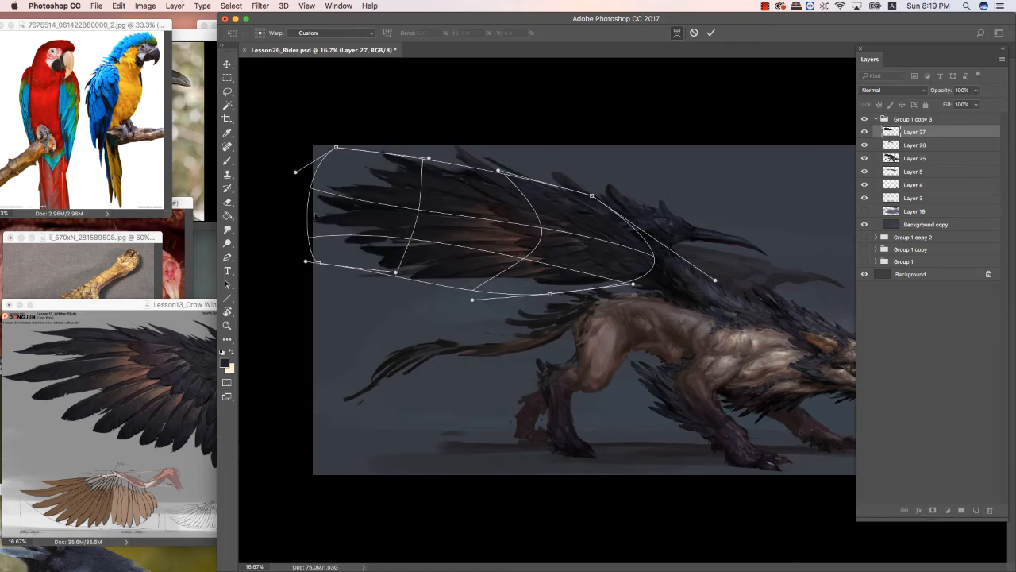
drag(306, 266, 299, 173)
drag(395, 272, 397, 281)
drag(715, 280, 636, 261)
drag(591, 196, 693, 198)
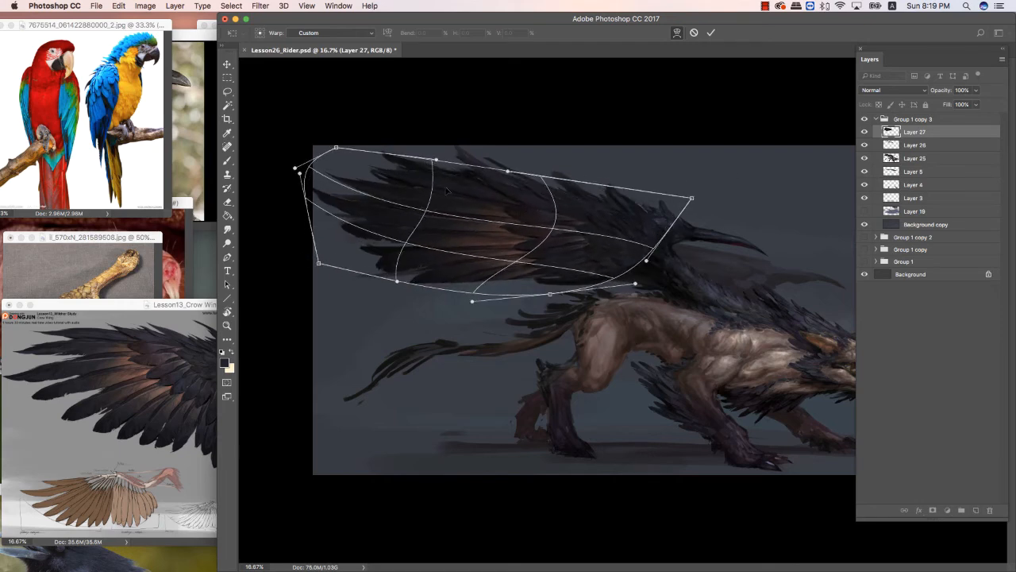
drag(396, 280, 359, 274)
drag(474, 310, 501, 336)
key(Return)
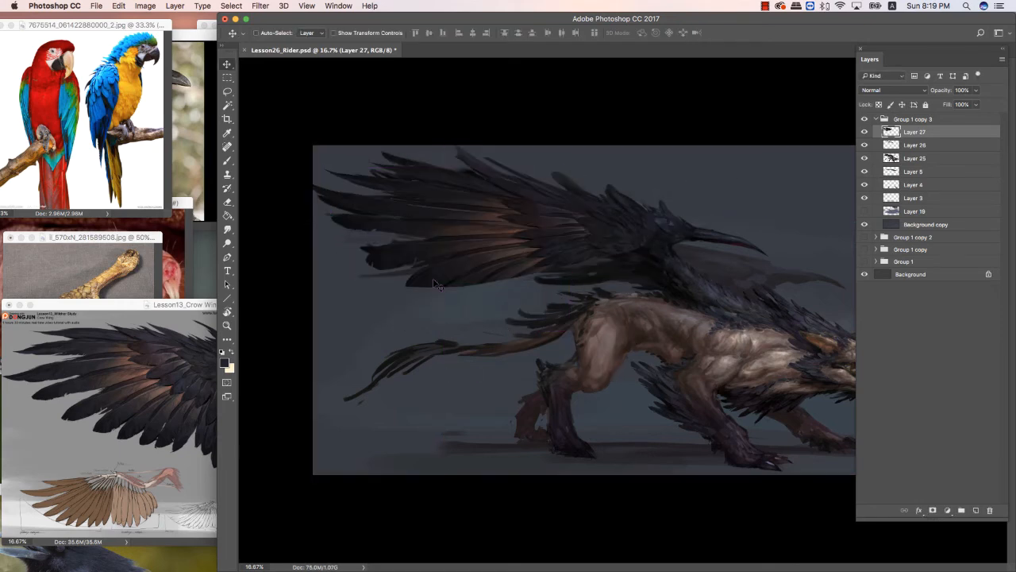
Nudge the warped feathers slightly on the wing and erase their lower edge with a larger eraser.
drag(701, 207, 709, 215)
key(Tab)
key(Tab)
key(e)
key(bracketright)
key(bracketright)
key(bracketright)
key(bracketright)
key(bracketright)
mouse_move(475, 265)
mouse_down()
mouse_move(410, 291)
mouse_move(552, 278)
mouse_up()
Erase across the wing's middle and outer feathers with a smaller eraser, comparing the result with Layer 27 hidden.
key(bracketleft)
key(bracketleft)
key(bracketleft)
mouse_move(539, 230)
mouse_down()
mouse_move(438, 238)
mouse_move(346, 229)
mouse_up()
click(865, 132)
click(865, 132)
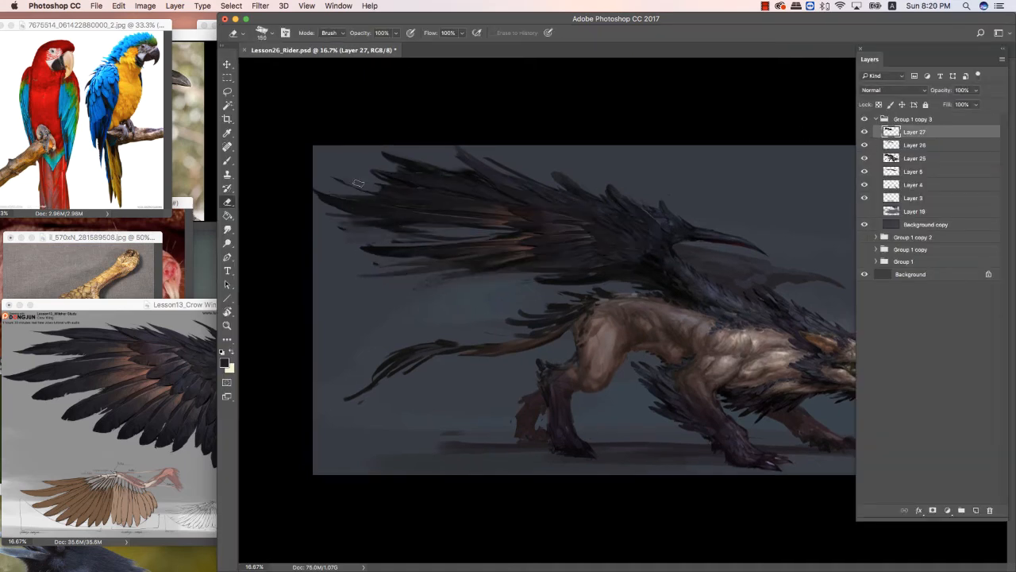
Erase the stray feather texture near the wing's upper tip, compare with Layer 27 hidden and enlarge the eraser.
drag(339, 181, 377, 174)
click(865, 132)
key(space)
click(865, 132)
key(bracketright)
key(bracketright)
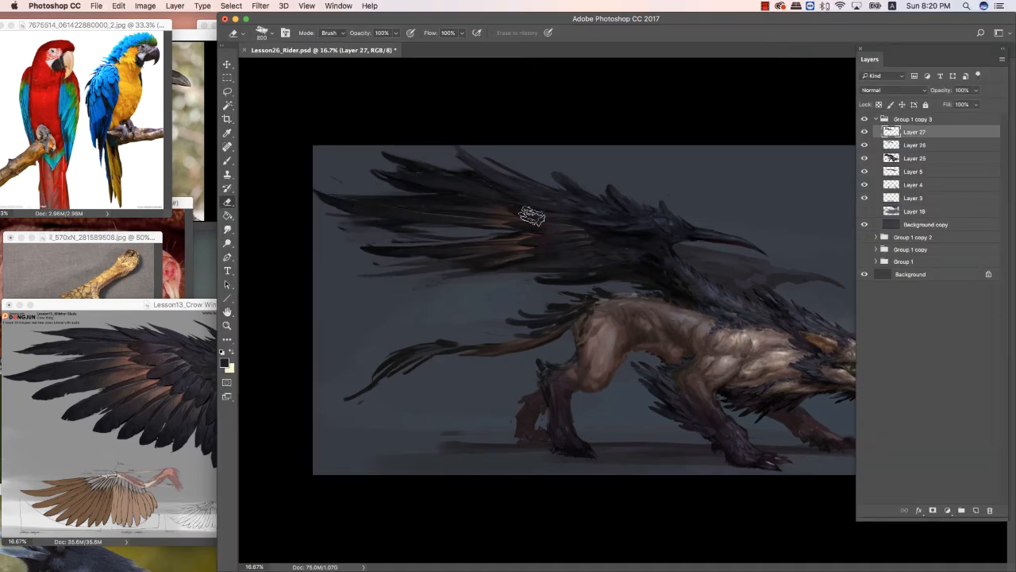
key(bracketright)
key(bracketright)
Reduce the eraser size and examine the whole creature zoomed out with the interface hidden.
key(Tab)
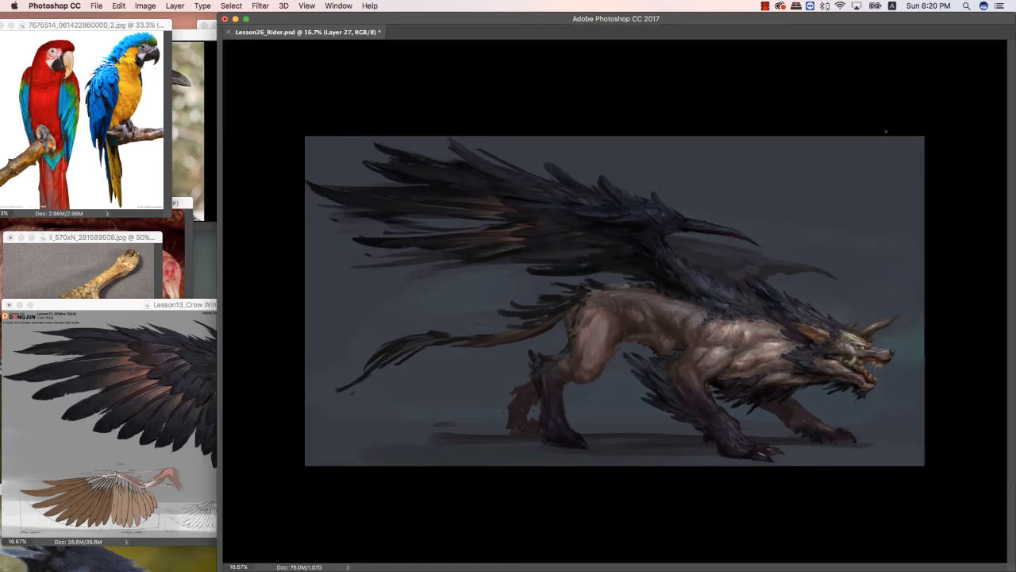
key(bracketleft)
key(bracketleft)
key(bracketleft)
key(bracketleft)
key(bracketleft)
key(bracketleft)
key(bracketleft)
key(bracketleft)
key(bracketleft)
key(Tab)
key(super+minus)
key(Tab)
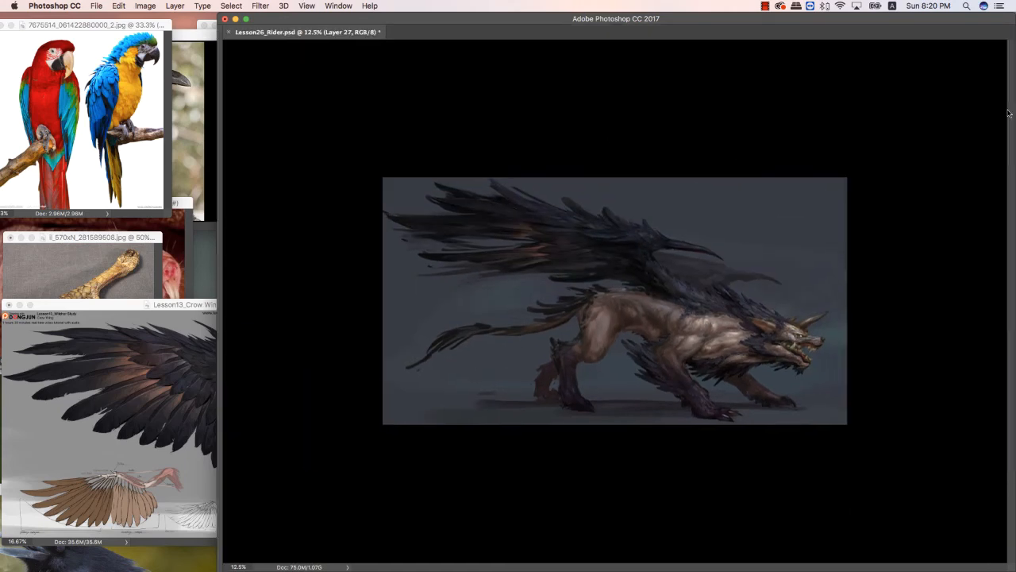
key(Tab)
Merge Layers 25, 26 and 27 into one layer and switch to the Brush tool.
shift+click(977, 162)
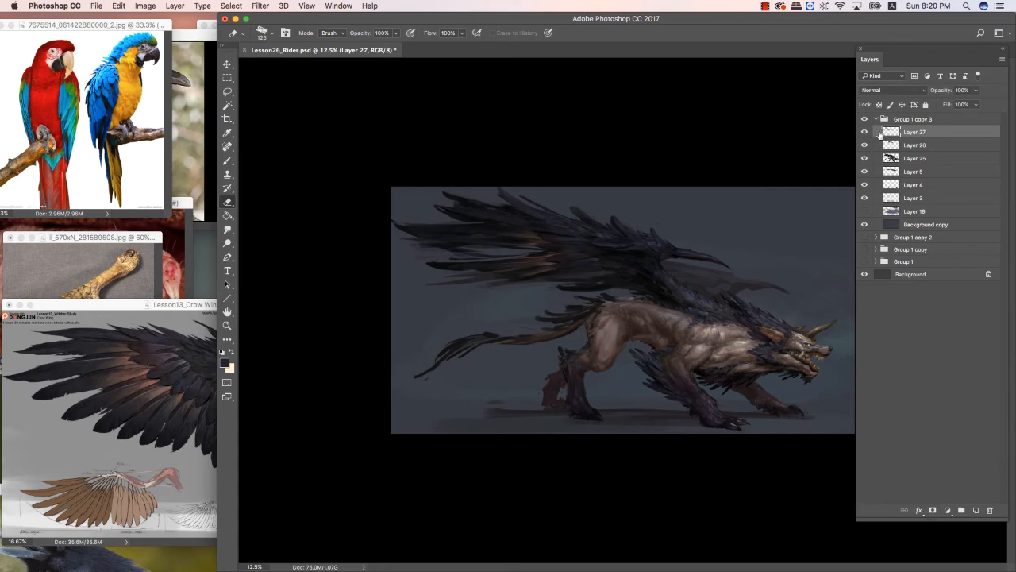
key(b)
key(ctrl+e)
Paint and clean up the long feathers along the wing's lower edge with sampled dark colours, alternating brush and eraser.
alt+click(539, 257)
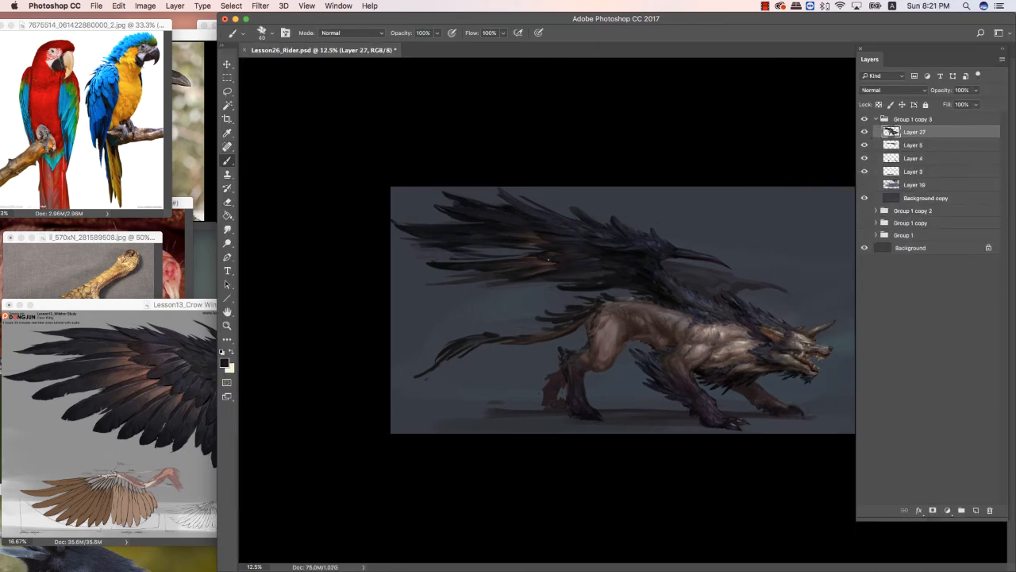
alt+click(551, 262)
key(e)
drag(451, 258, 551, 254)
key(b)
key(e)
key(b)
key(e)
drag(584, 283, 557, 284)
key(b)
key(bracketright)
drag(430, 283, 505, 280)
key(e)
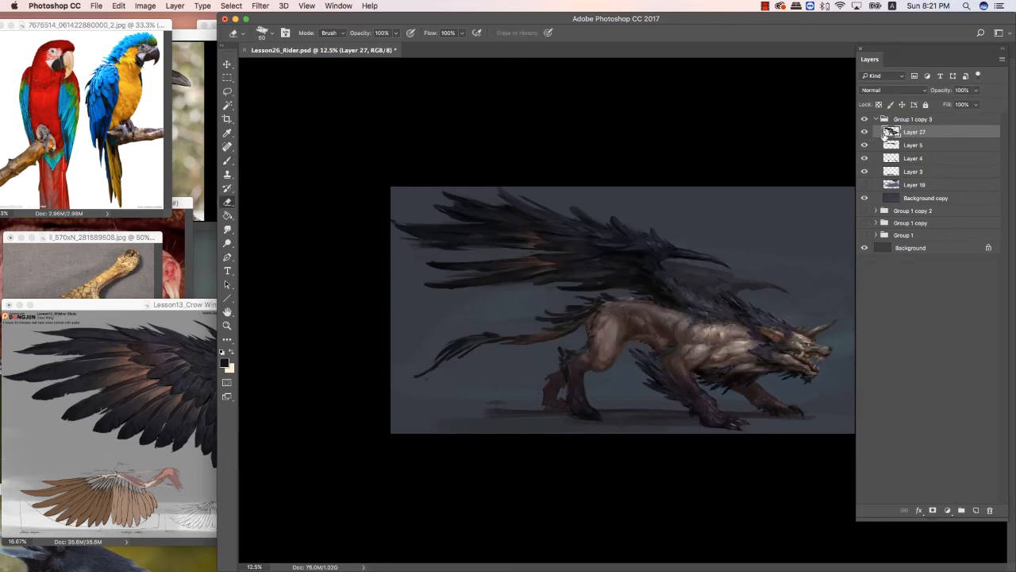
Review the whole creature with the interface hidden and touch up its back with a colour sampled there.
key(Tab)
key(super+0)
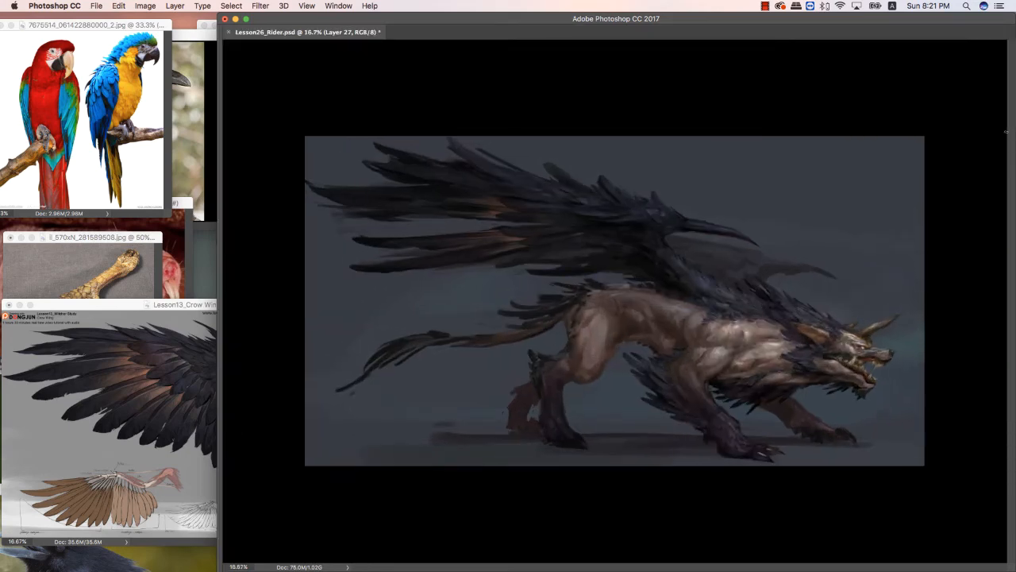
key(super+equal)
drag(868, 354, 666, 297)
alt+click(494, 268)
drag(426, 235, 439, 235)
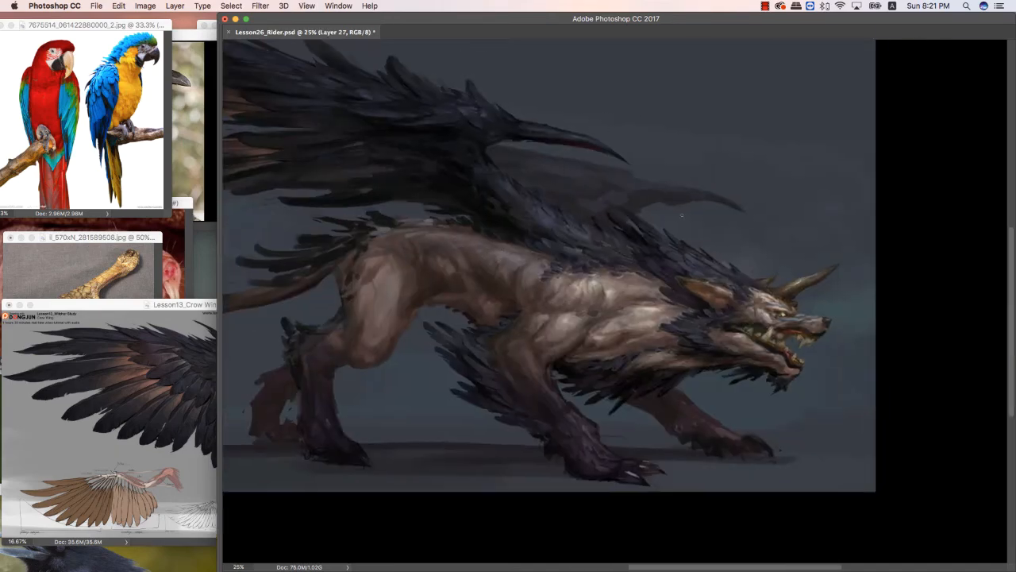
key(super+minus)
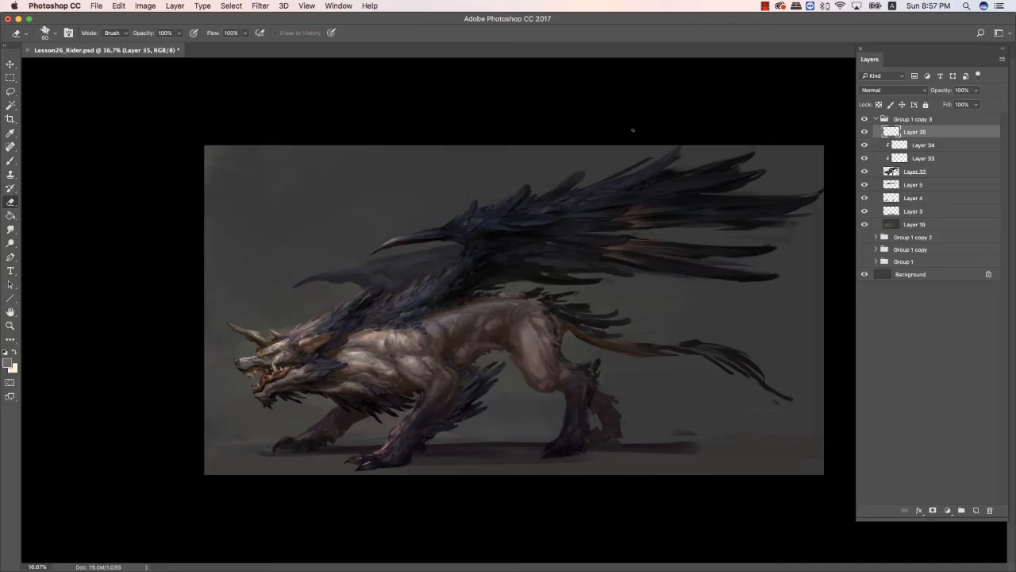
Switch to full-screen mode, check the clipped Layers 33 and 34, and make Layer 35 the active layer.
key(f)
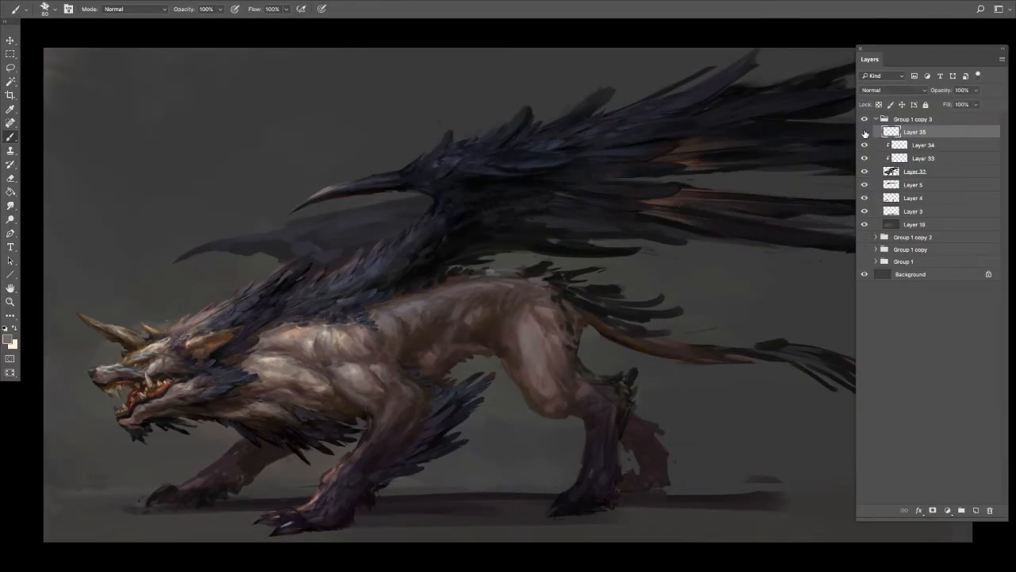
click(922, 158)
click(923, 145)
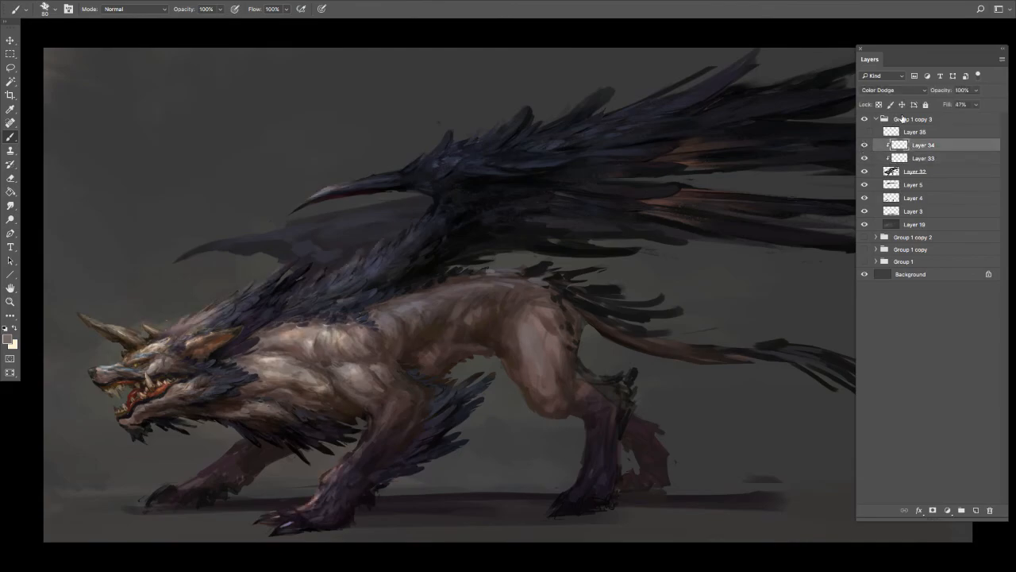
click(914, 132)
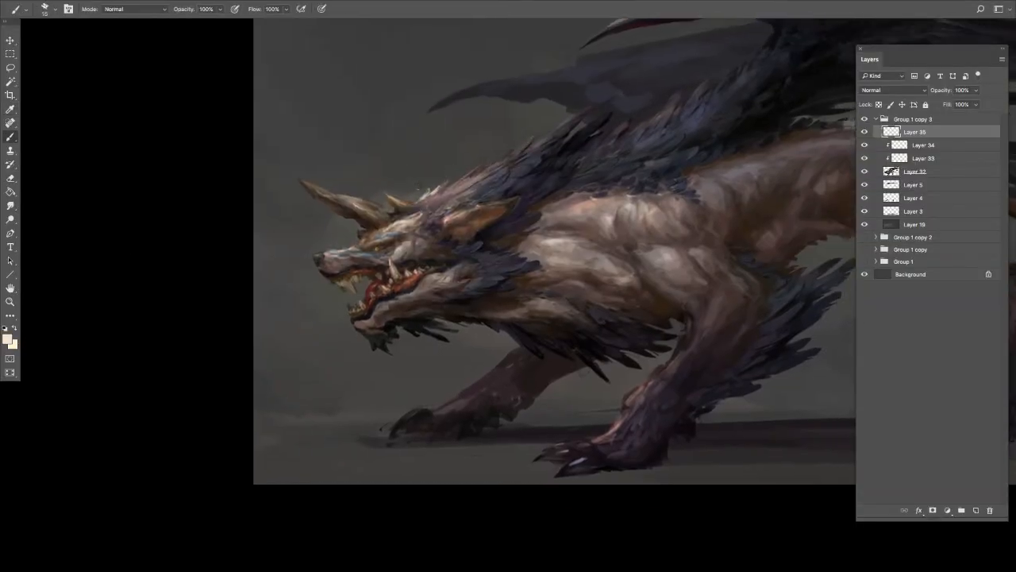
Paint light fur tufts behind the horns on Layer 35 with sampled colours, trimming them with the eraser.
mouse_move(446, 180)
mouse_down()
mouse_move(433, 198)
mouse_move(450, 190)
mouse_up()
alt+click(437, 192)
key(bracketleft)
key(e)
alt+click(456, 189)
drag(462, 181, 432, 196)
alt+click(455, 191)
key(bracketright)
drag(444, 186, 437, 190)
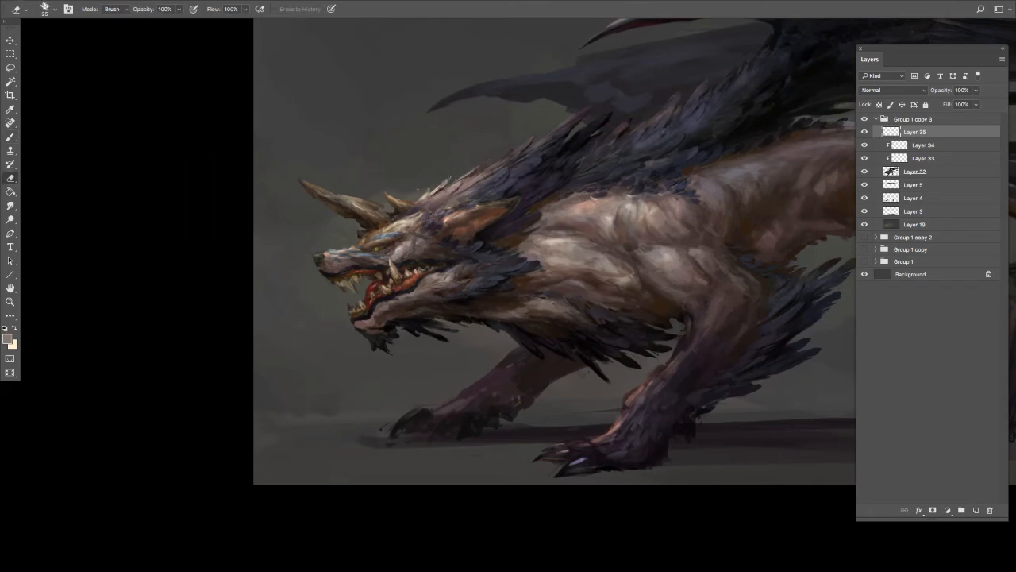
Refine the head's fur crest with a smaller brush and colours sampled there, comparing the painting with Layer 35 hidden.
key(bracketleft)
key(bracketleft)
alt+click(458, 188)
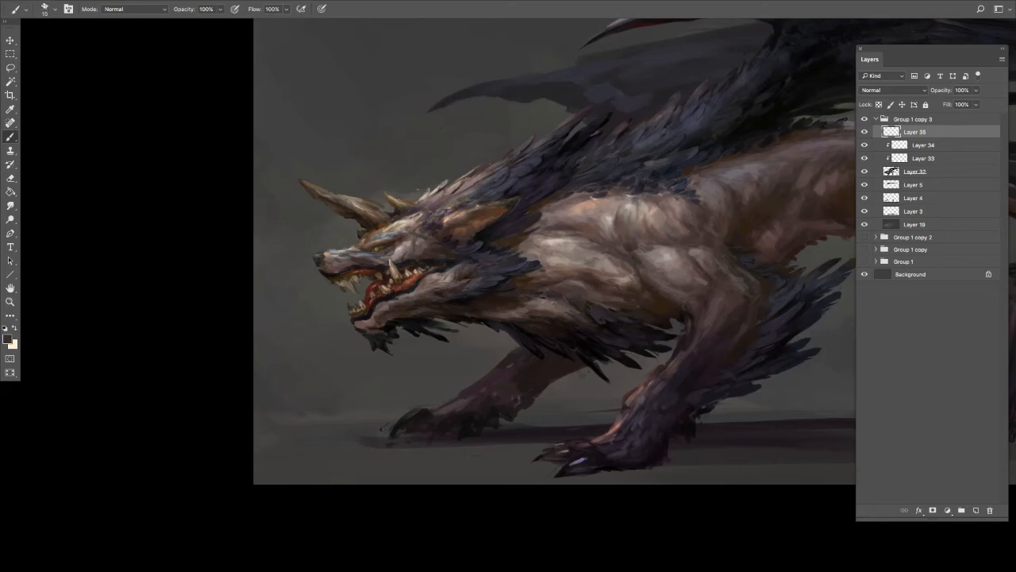
alt+click(462, 184)
alt+click(462, 184)
alt+click(462, 184)
alt+click(437, 189)
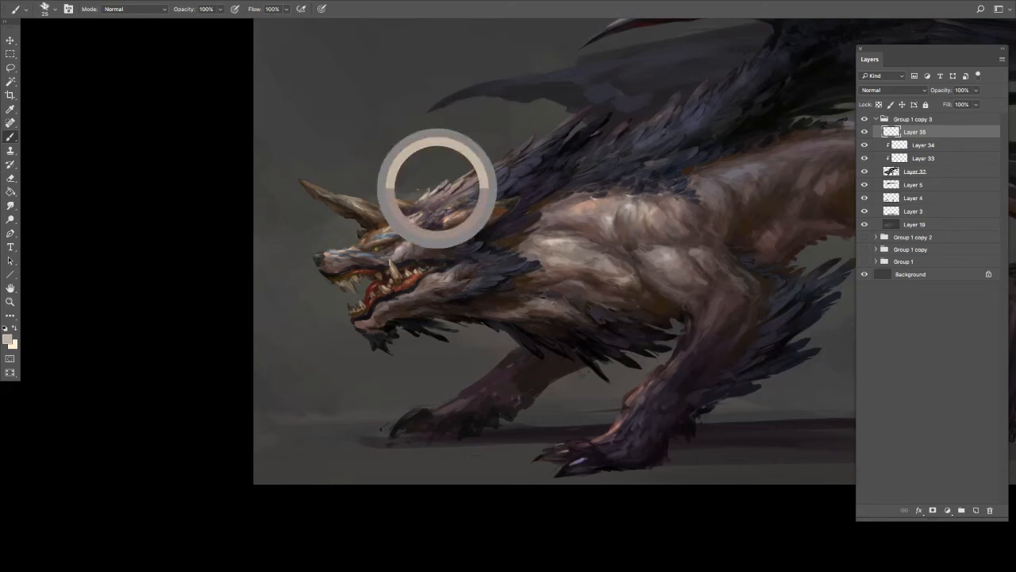
key(e)
drag(577, 126, 537, 186)
click(863, 133)
click(863, 132)
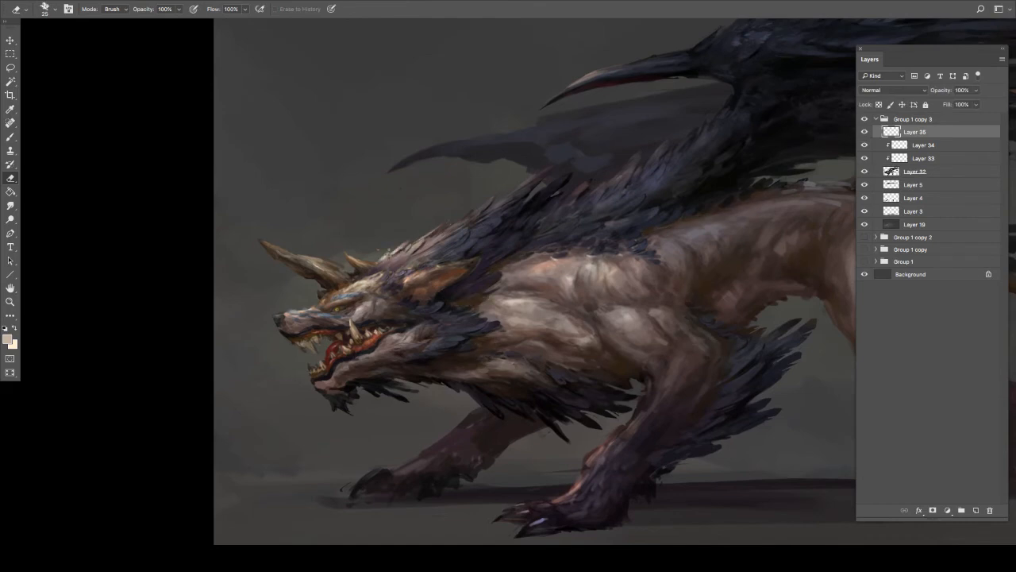
Touch up the feather tips of the neck mane with a sampled colour and review the creature without the interface.
key(b)
alt+click(544, 171)
key(e)
key(Tab)
drag(520, 182, 524, 160)
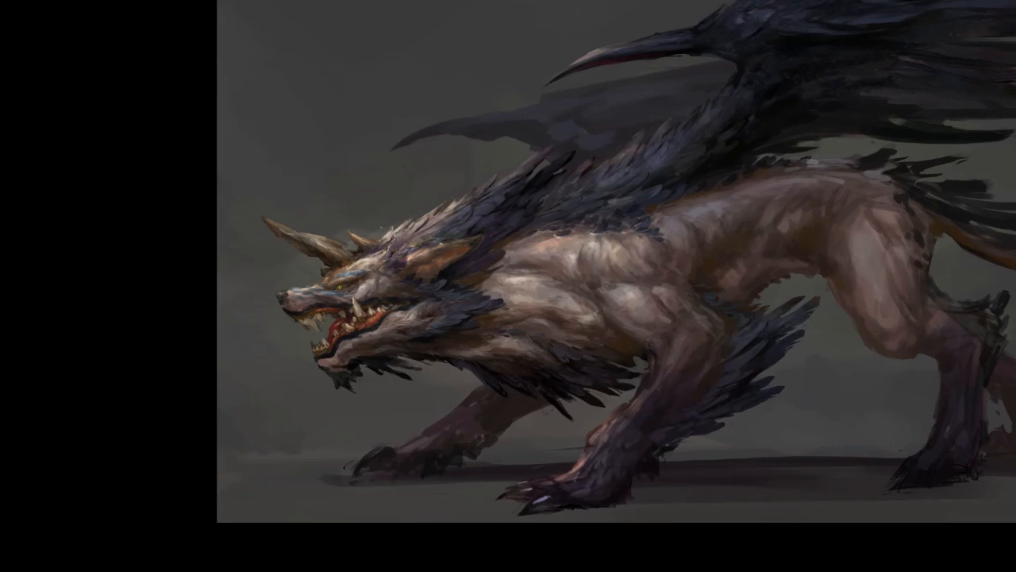
drag(397, 204, 380, 163)
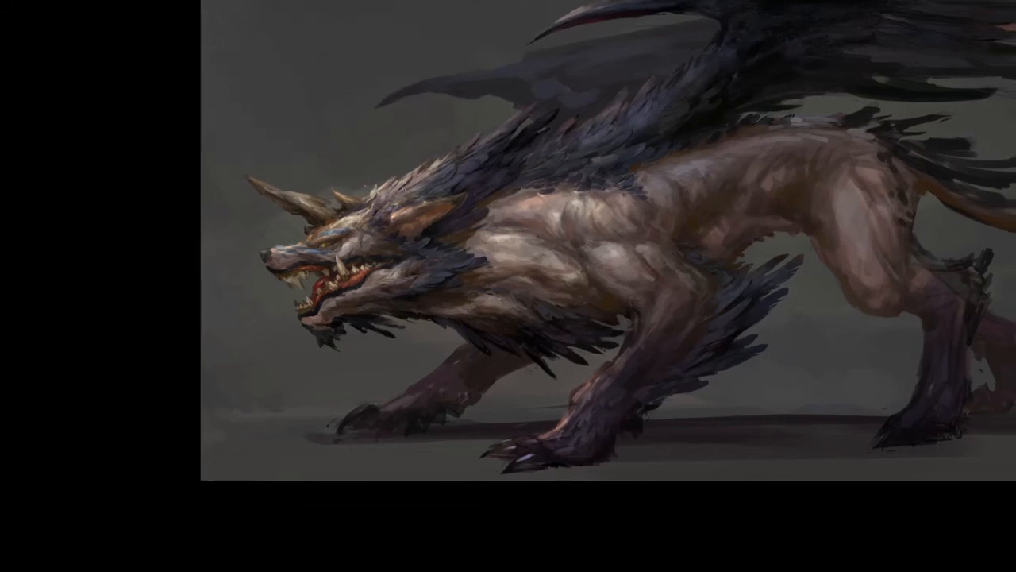
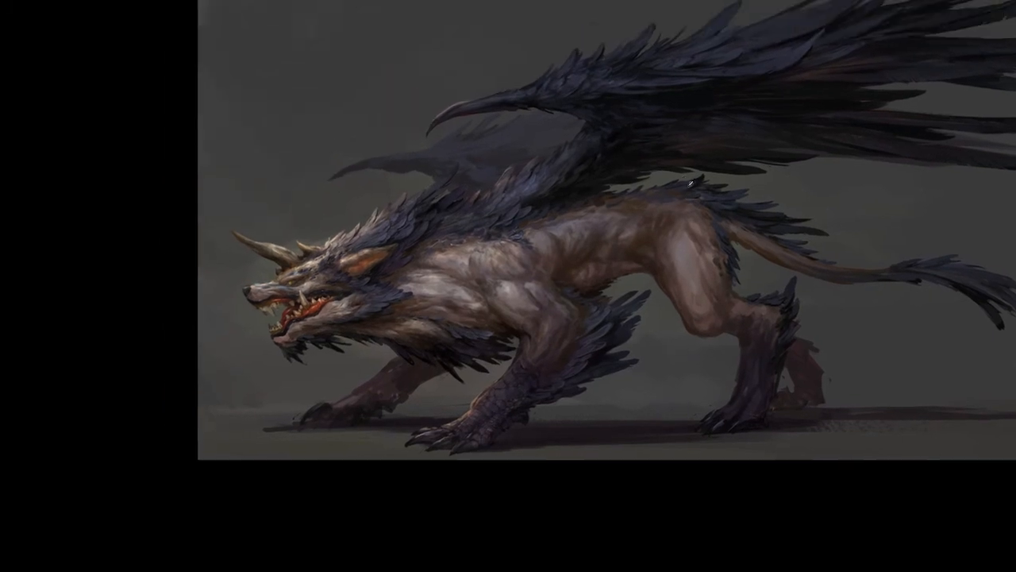
Retouch the wing on Layer 46 with a sampled dark colour and clear the selection around the creature's outline.
drag(942, 179, 892, 120)
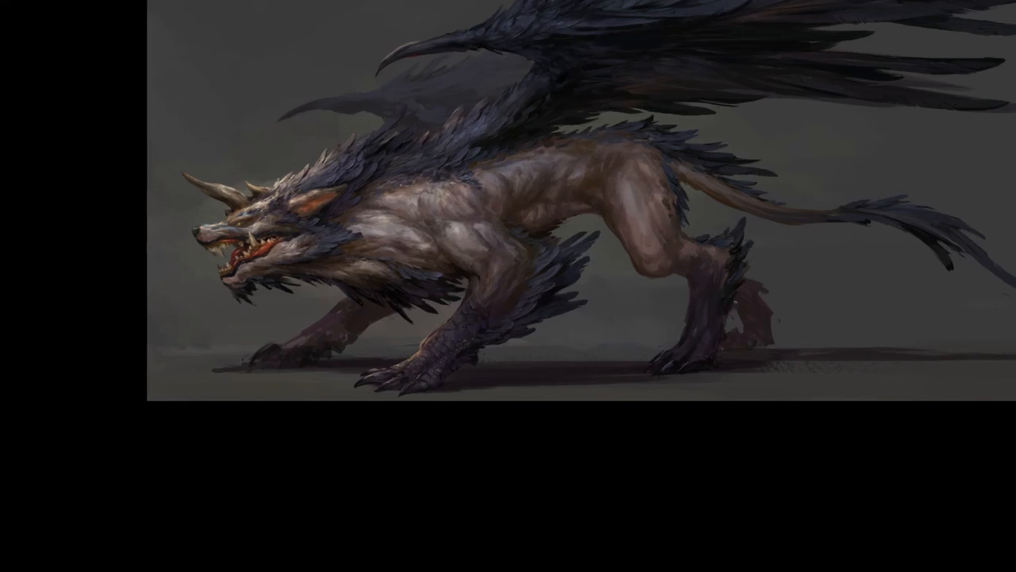
drag(823, 285, 846, 301)
key(ctrl+minus)
key(ctrl+minus)
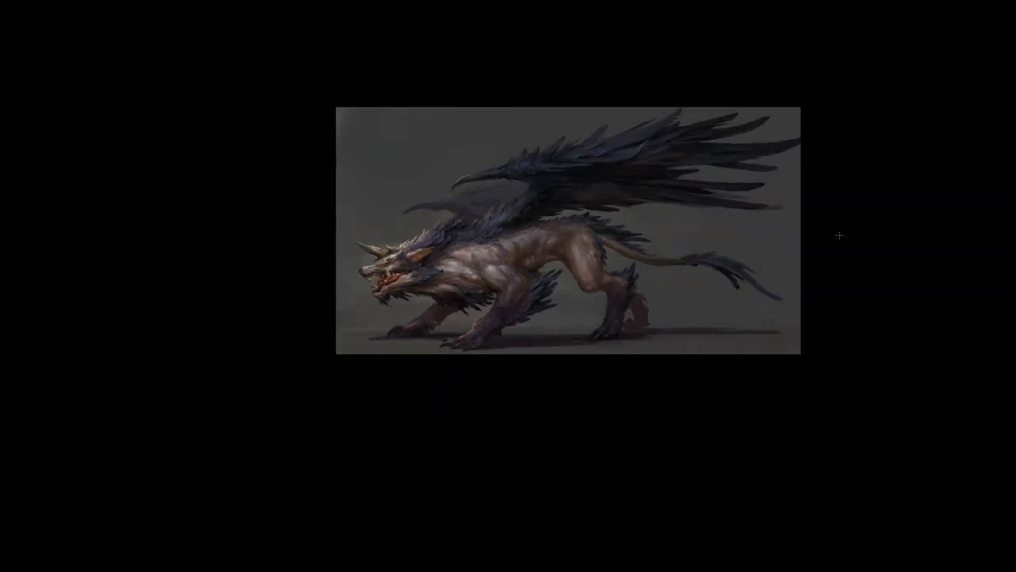
key(ctrl+plus)
alt+click(554, 172)
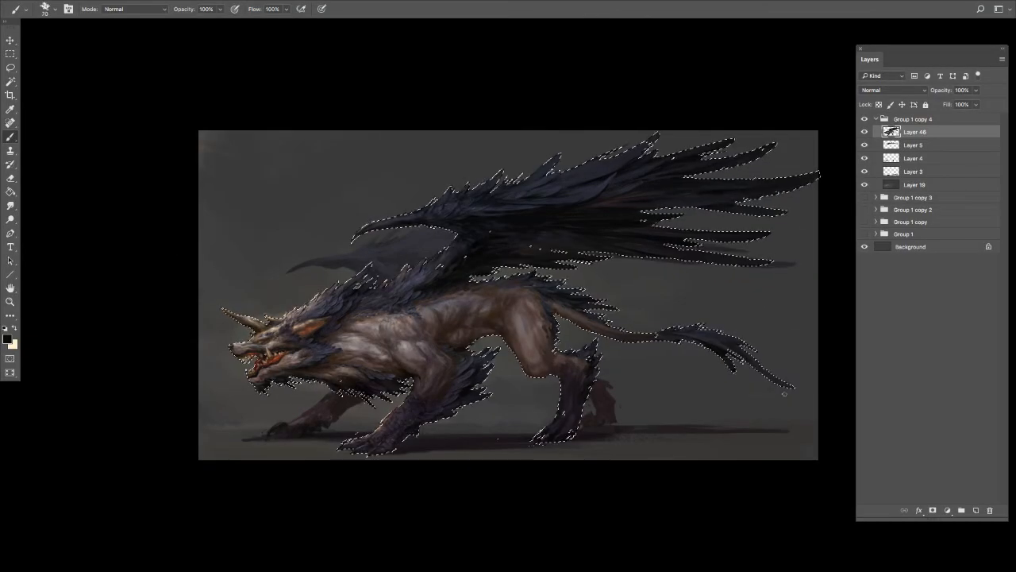
key(l)
key(ctrl+d)
key(b)
key(e)
key(Tab)
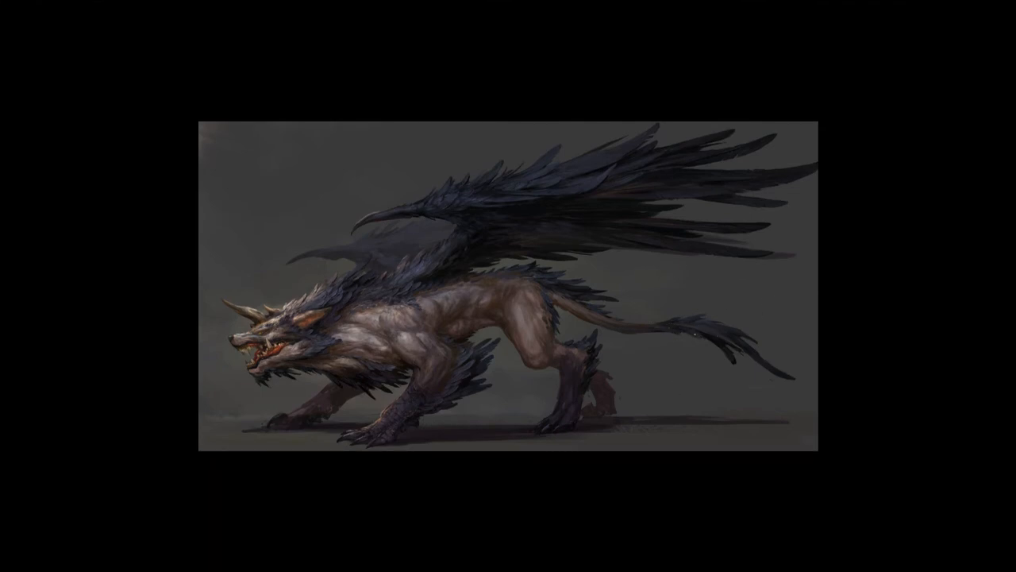
Paint subtle strokes on the far wing's membrane with a smaller brush and colours sampled there.
key(Tab)
key(super+minus)
key(super+plus)
key(super+plus)
key(super+minus)
key(b)
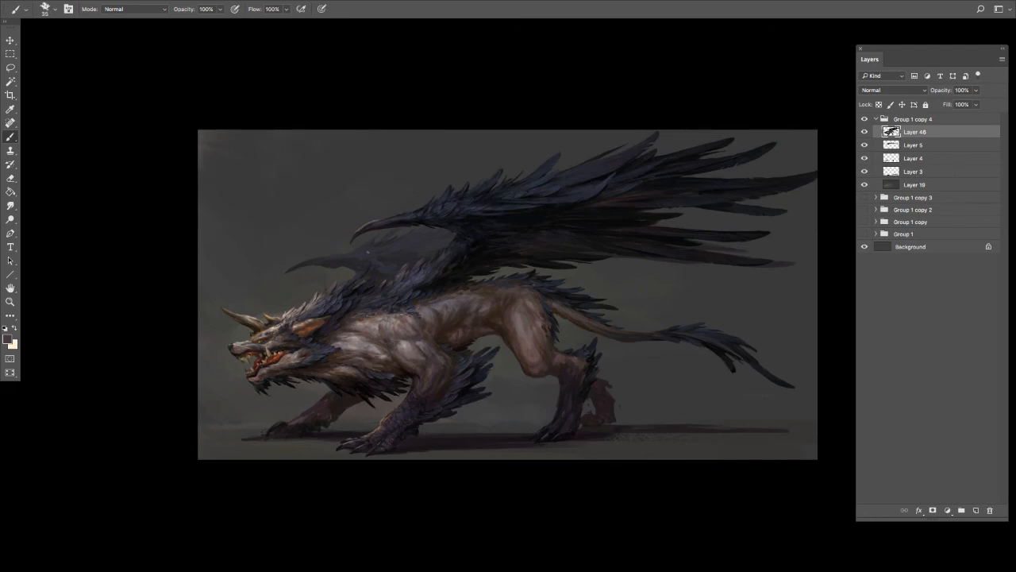
key(bracketleft)
key(bracketleft)
key(bracketleft)
alt+click(368, 252)
alt+click(368, 253)
alt+click(367, 252)
Refine the feathers along the near wing's lower edge with a sampled dark colour and the eraser.
alt+click(603, 260)
key(e)
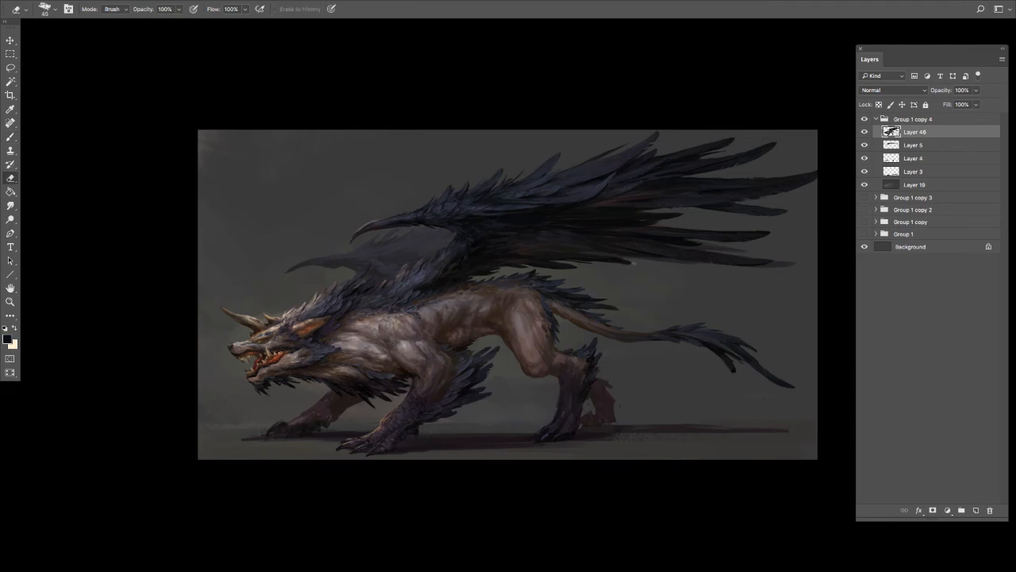
key(b)
key(super+minus)
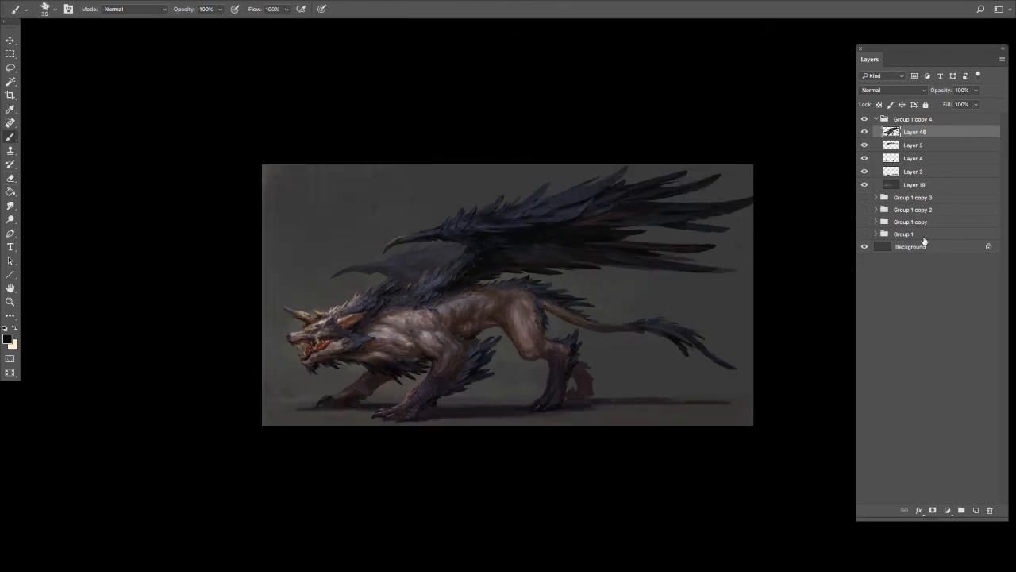
Paint dark feather strokes into the fur under the creature's chest with a small brush and colours sampled there.
key(super+plus)
key(super+plus)
alt+click(307, 404)
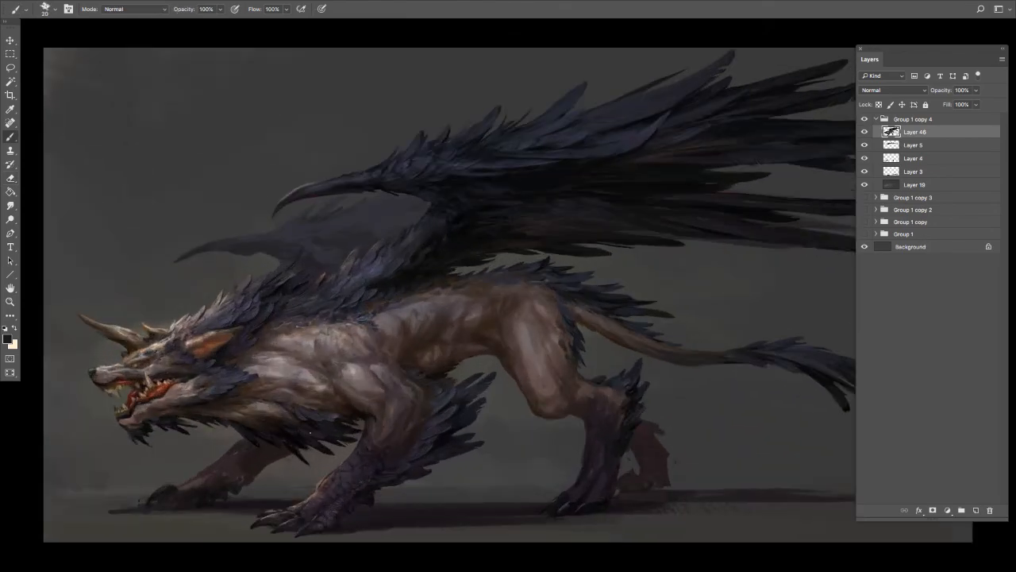
alt+click(309, 433)
drag(307, 439, 315, 444)
alt+click(305, 433)
alt+click(289, 425)
key(bracketleft)
key(bracketright)
alt+click(294, 424)
alt+click(301, 425)
key(super+minus)
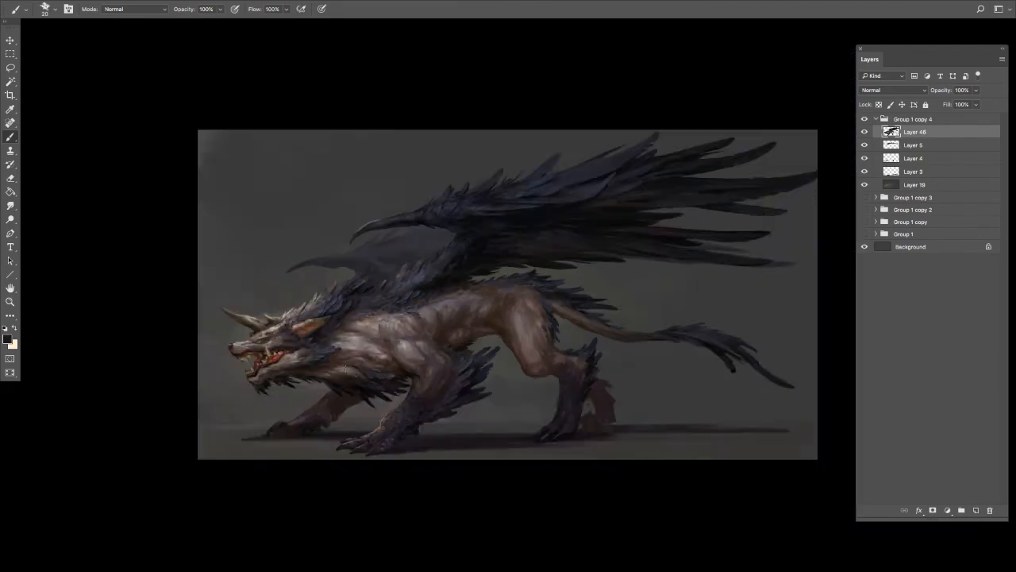
Blend the fur along the creature's upper shoulder below the mane with a small brush and colours sampled there.
key(super+equal)
key(bracketright)
drag(415, 404, 502, 316)
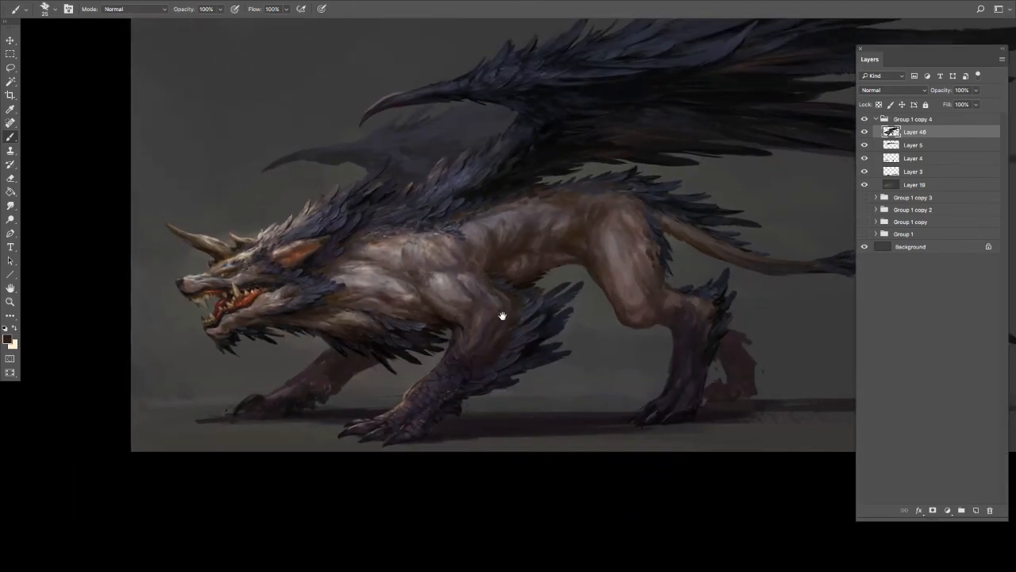
alt+click(410, 241)
key(bracketleft)
alt+click(398, 260)
alt+click(403, 262)
alt+click(403, 259)
drag(402, 253, 406, 259)
alt+click(405, 258)
key(bracketleft)
key(bracketright)
Touch up the fur on the creature's back below the wing with colours sampled there and an adjusted brush size.
alt+click(493, 198)
alt+click(492, 200)
alt+click(492, 200)
drag(637, 271, 612, 262)
key(bracketleft)
key(bracketleft)
key(bracketright)
key(bracketright)
drag(731, 251, 769, 248)
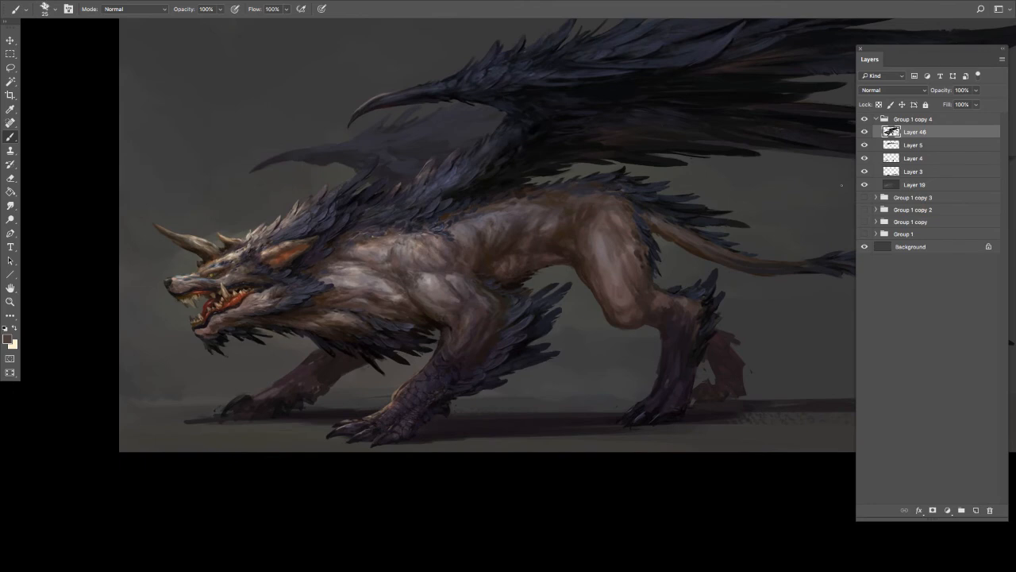
Refine the belly fur behind the front leg and the fur of the lower chest with colours sampled there.
alt+click(501, 266)
drag(531, 270, 552, 245)
alt+click(363, 297)
drag(352, 289, 366, 294)
alt+click(364, 295)
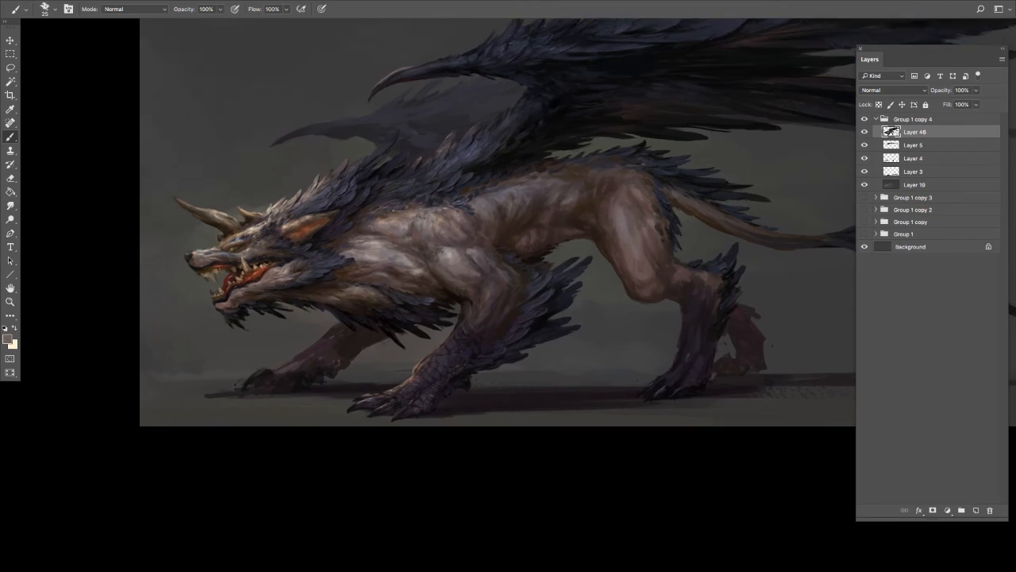
alt+click(365, 314)
key(super+minus)
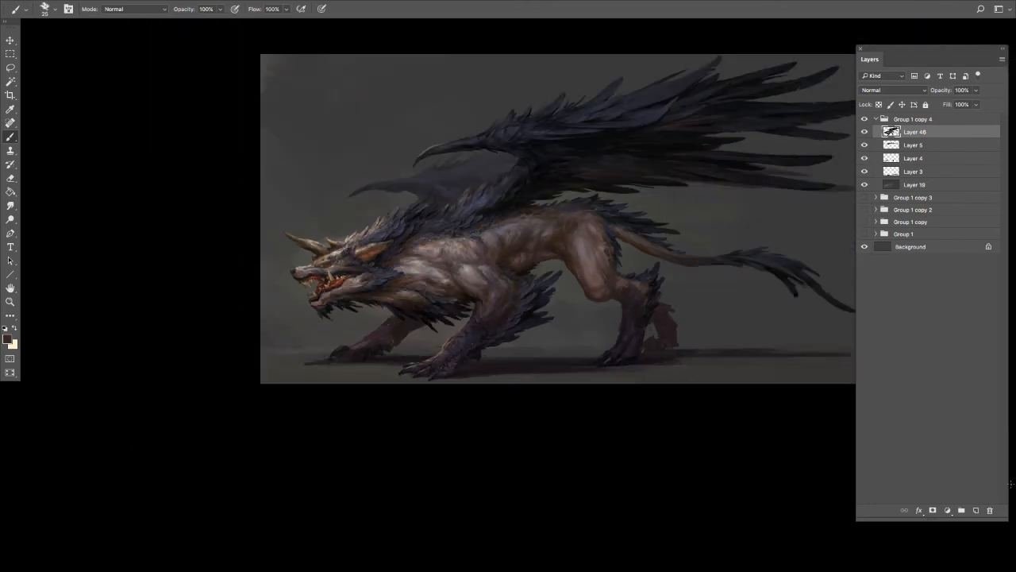
Deepen the shading under the belly and behind the near front leg with sampled dark colours.
key(super+equal)
alt+click(502, 242)
key(bracketleft)
alt+click(489, 261)
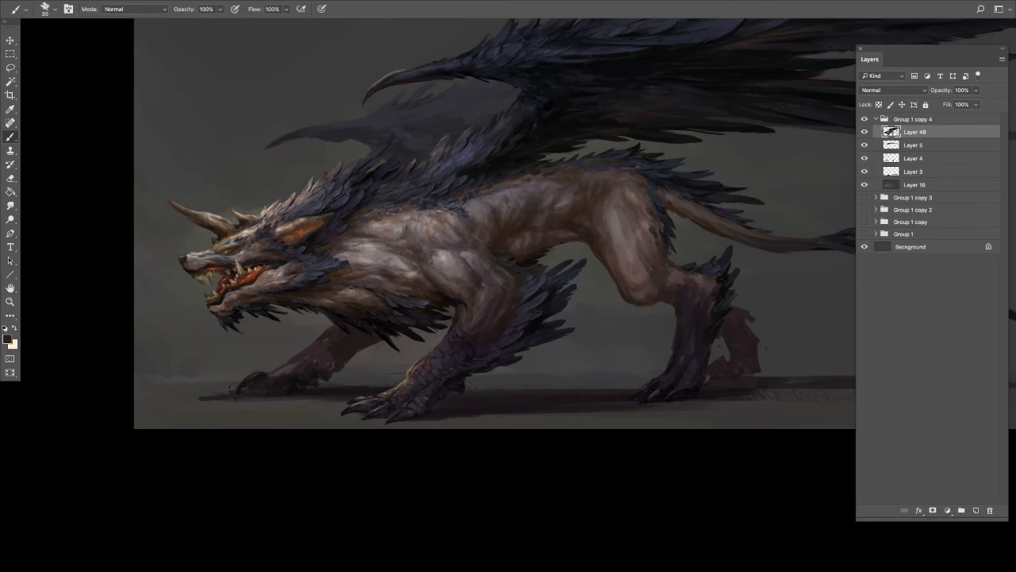
key(super+minus)
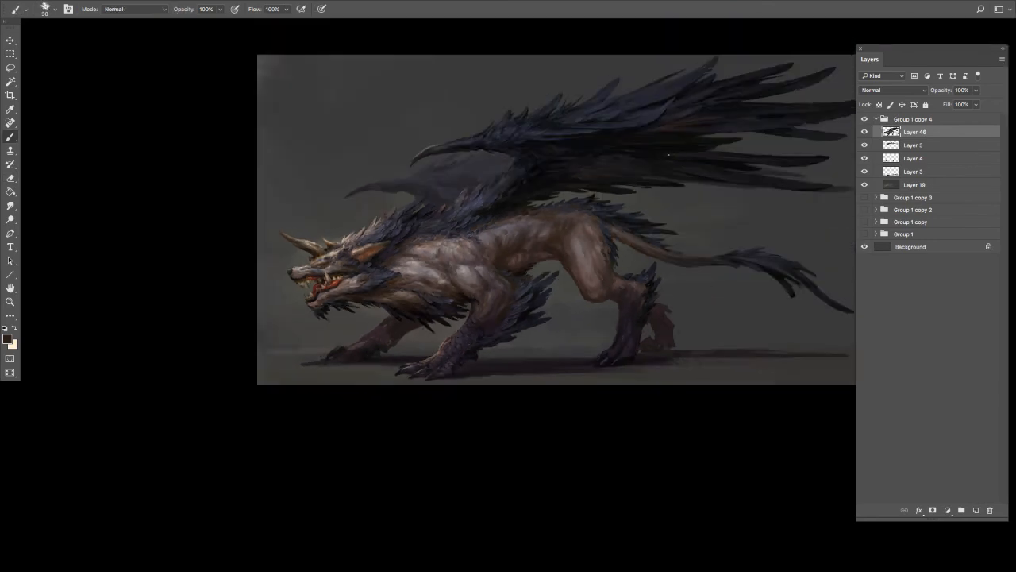
Create a new layer above Layer 46 and paint the feathers behind the near front leg's elbow with sampled dark colours.
key(super+equal)
key(super+equal)
key(bracketleft)
alt+click(559, 254)
key(super+shift+alt+n)
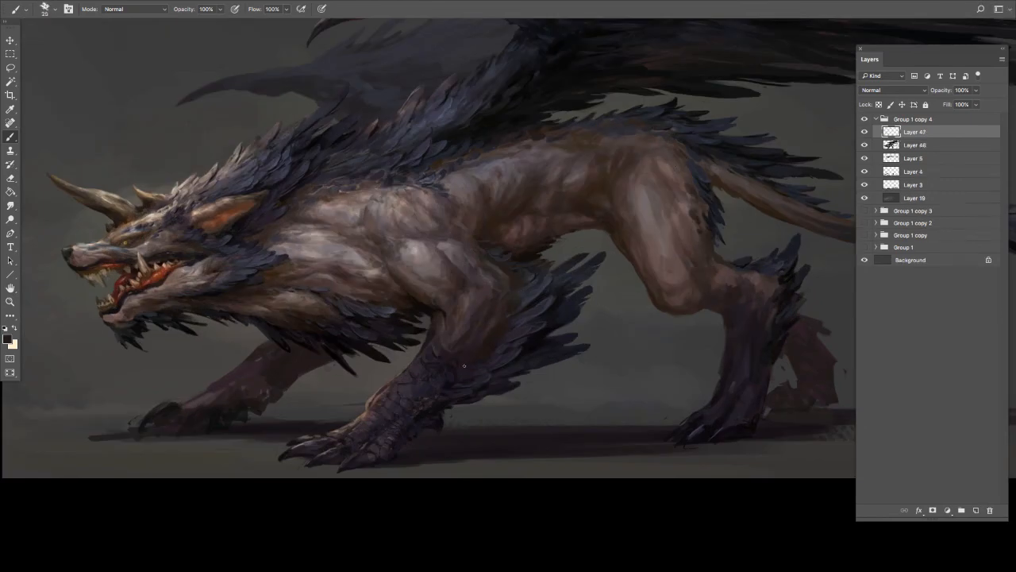
alt+click(561, 335)
key(bracketleft)
key(e)
key(b)
key(bracketright)
key(bracketright)
alt+click(517, 298)
alt+click(516, 279)
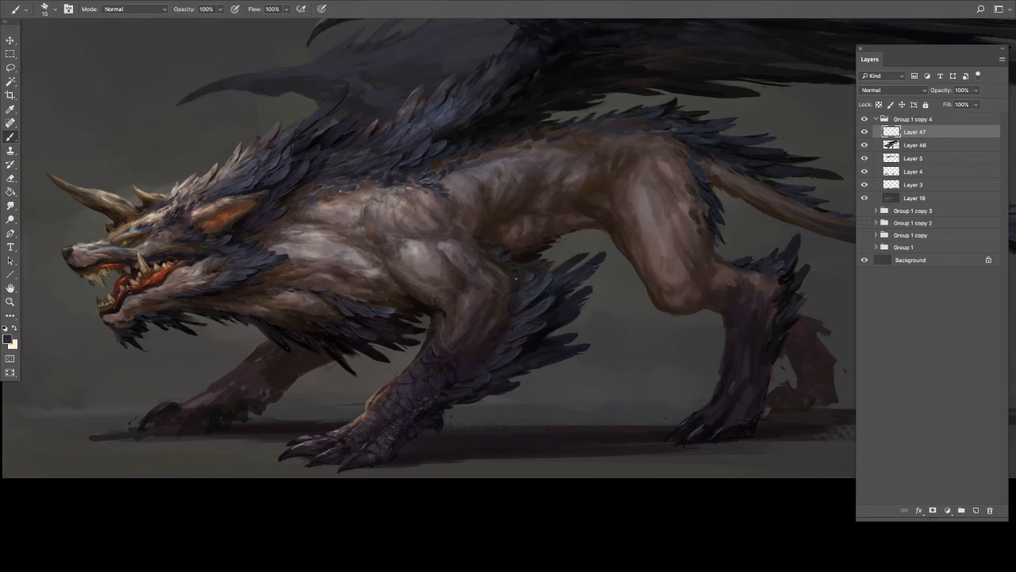
Refine where the elbow feathers meet the near foreleg with sampled colours, alternating brush and eraser.
alt+click(491, 337)
key(e)
key(b)
key(bracketright)
alt+click(459, 368)
alt+click(513, 300)
alt+click(505, 340)
key(bracketright)
key(bracketright)
key(bracketright)
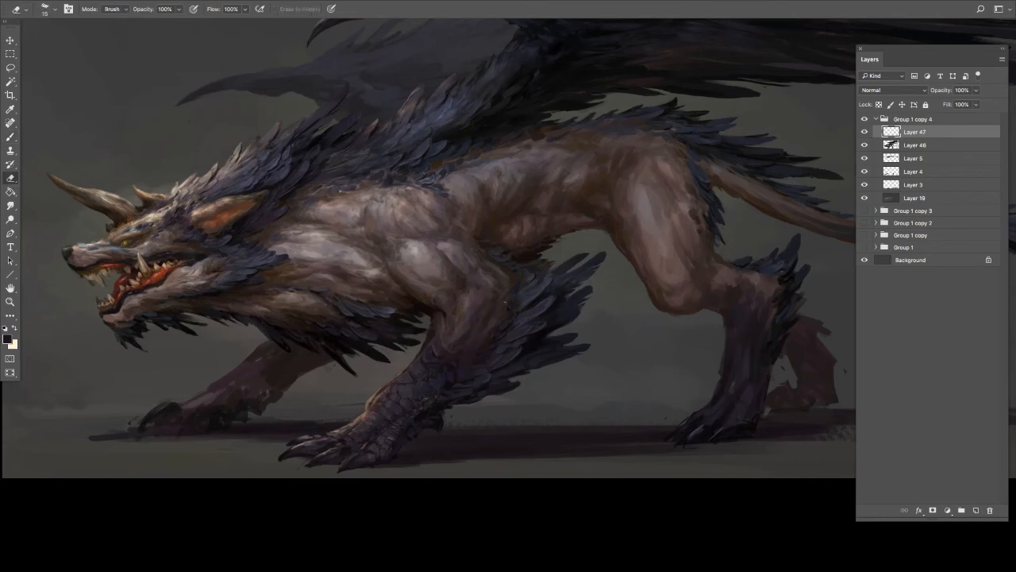
key(bracketleft)
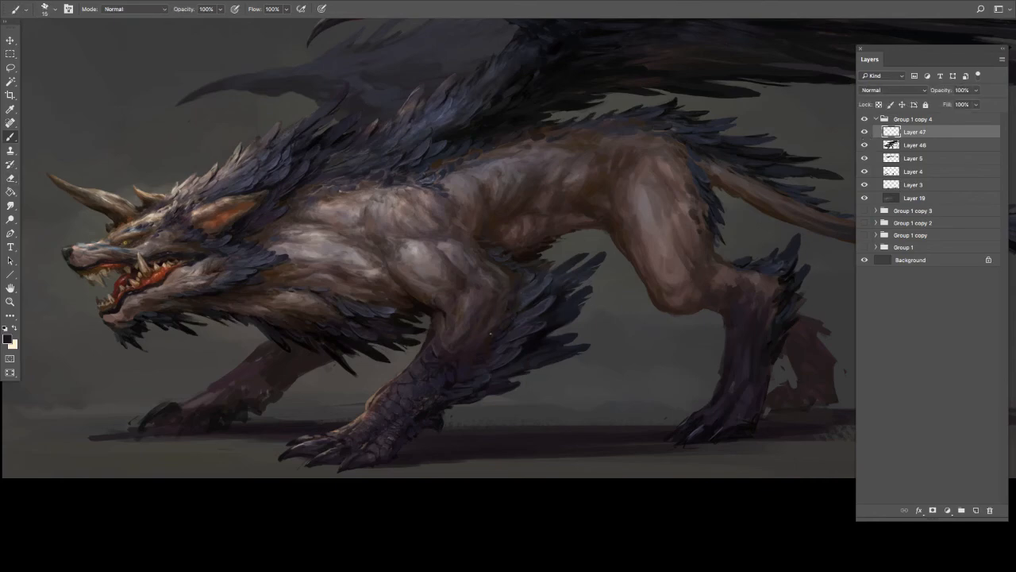
Add feather strokes at the top of the near elbow with a small brush and colours sampled there.
alt+click(500, 320)
key(bracketright)
alt+click(522, 271)
alt+click(504, 274)
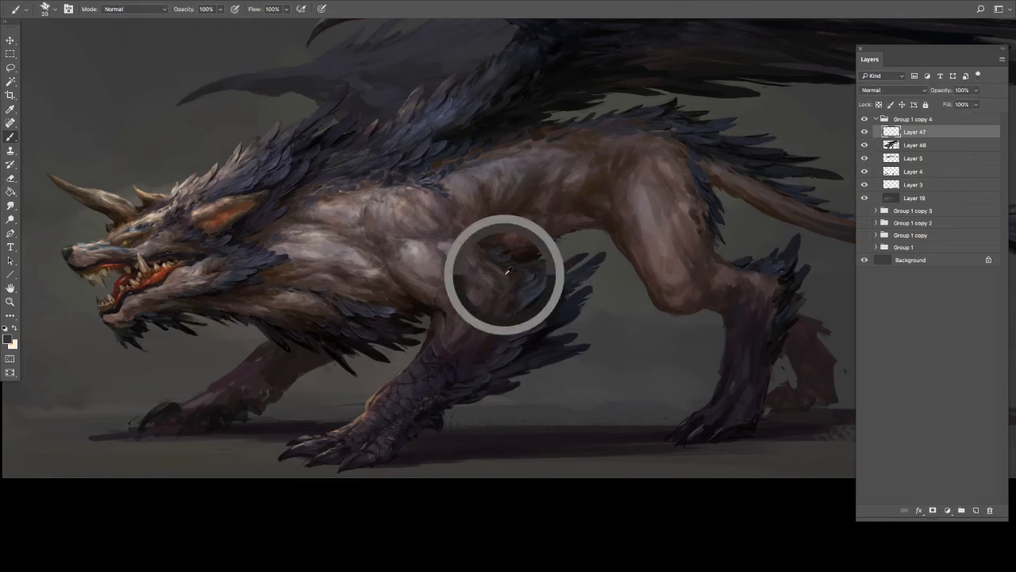
scroll(506, 271, down, 2)
key(bracketleft)
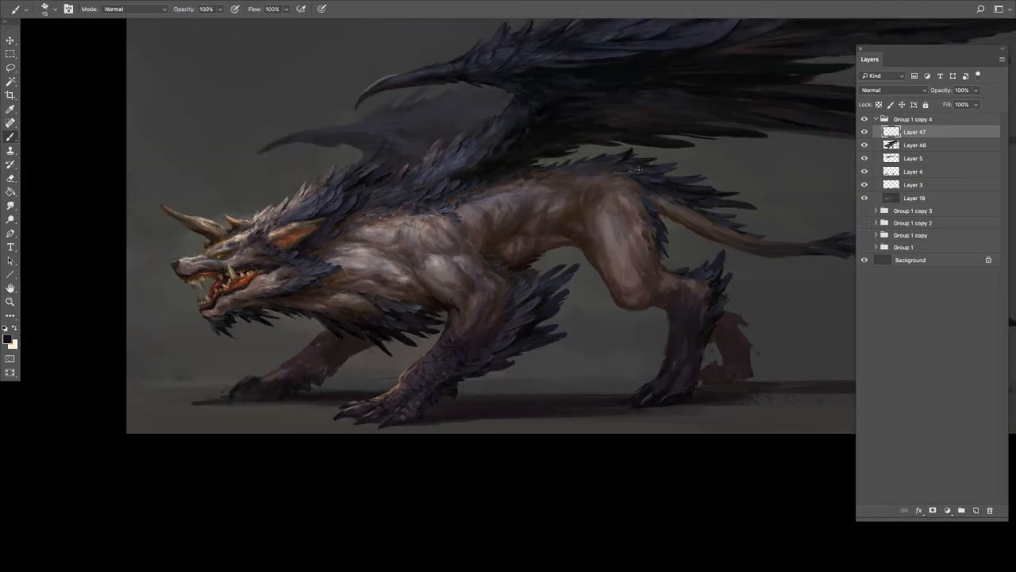
Compare the painting with and without Layer 47, and blend the near foreleg into its feathers with sampled colours and the eraser.
click(864, 133)
click(864, 133)
alt+click(500, 325)
alt+click(493, 333)
alt+click(505, 299)
alt+click(499, 327)
alt+click(520, 308)
alt+click(497, 327)
alt+click(498, 308)
key(e)
key(b)
key(])
Clean up stray strokes on Layer 47 with the eraser.
key(ctrl+minus)
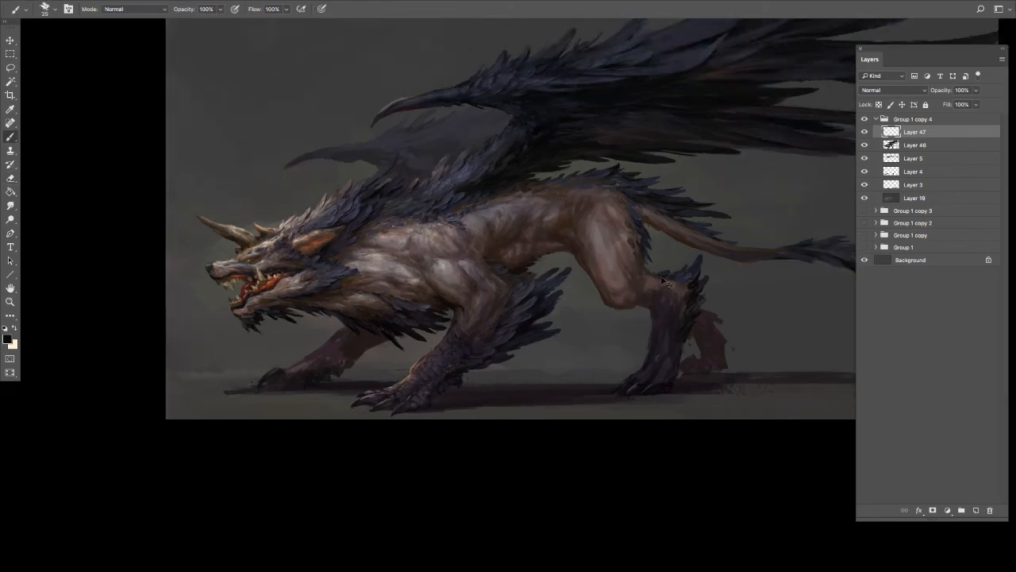
key(ctrl+plus)
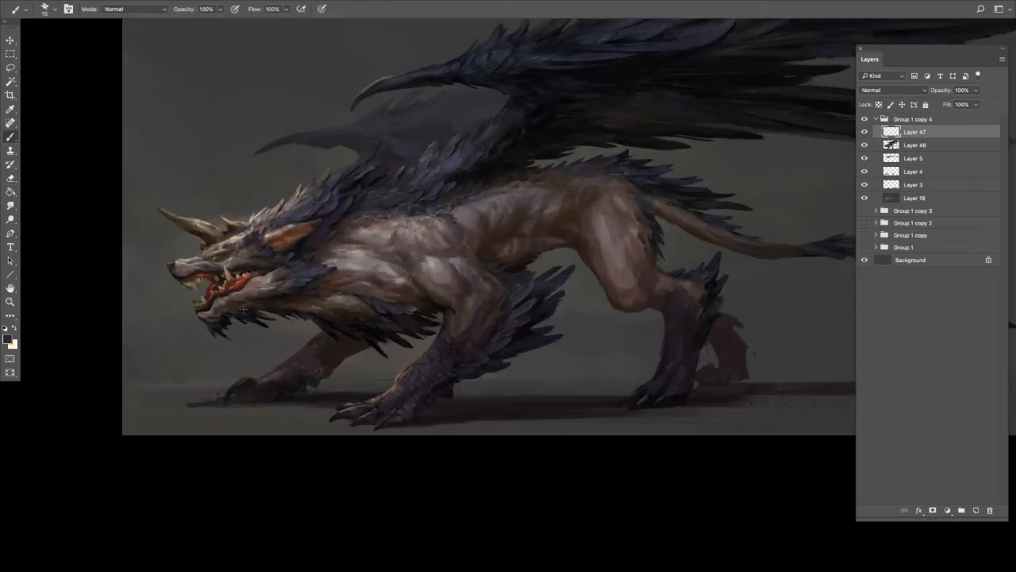
key(e)
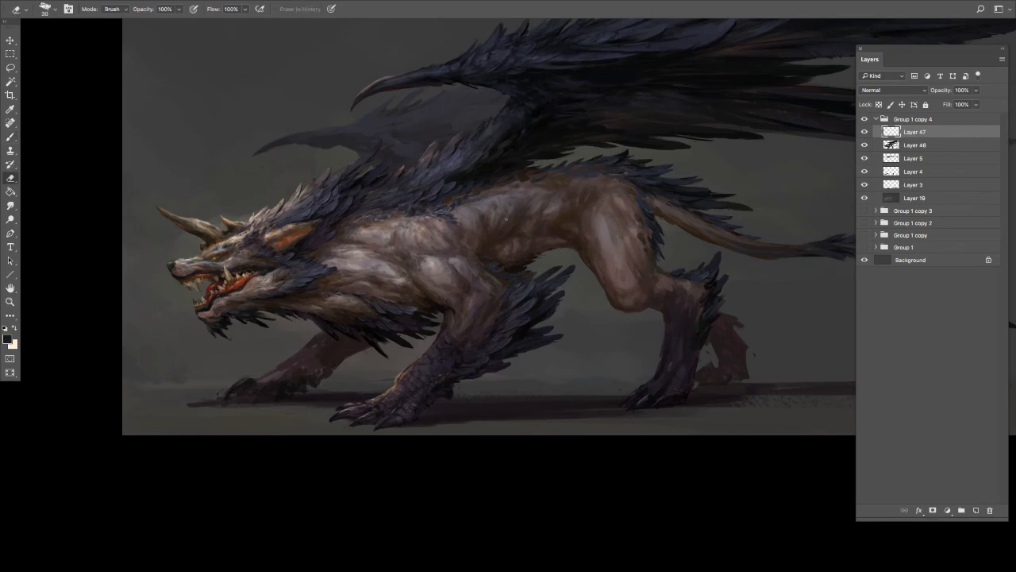
key(ctrl+minus)
key(ctrl+plus)
key(b)
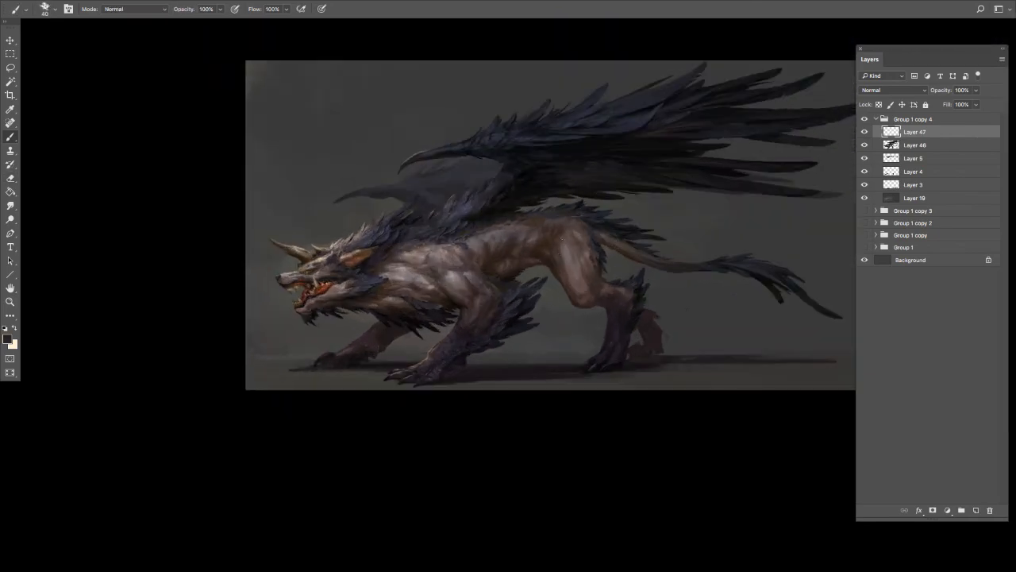
Sample colours from the thigh, choose a near-black brush colour and paint small dark spots on the upper thigh.
alt+click(562, 238)
alt+click(568, 251)
alt+click(575, 261)
key(])
alt+click(581, 274)
click(8, 339)
click(327, 269)
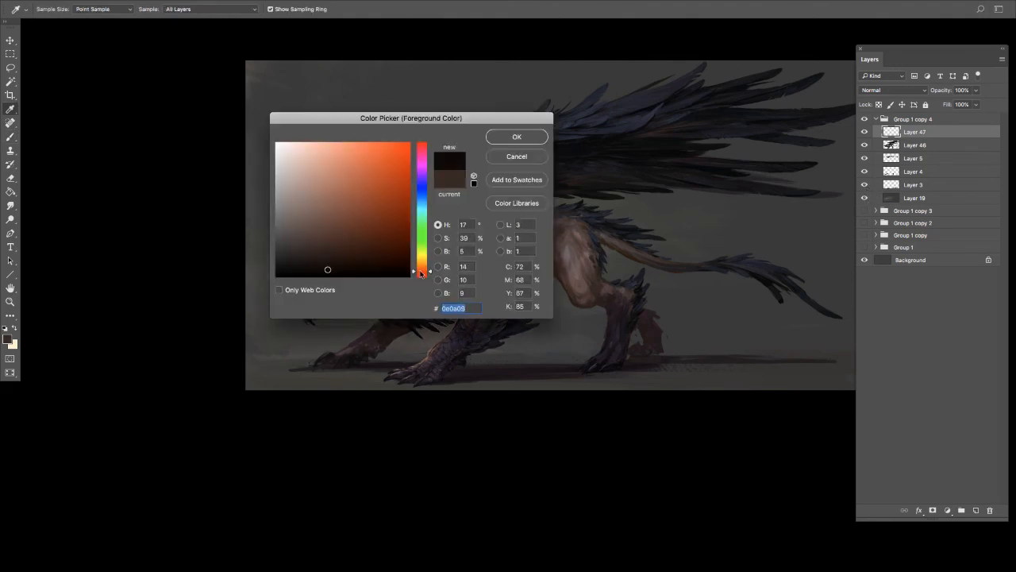
click(515, 138)
key([)
key([)
key([)
key([)
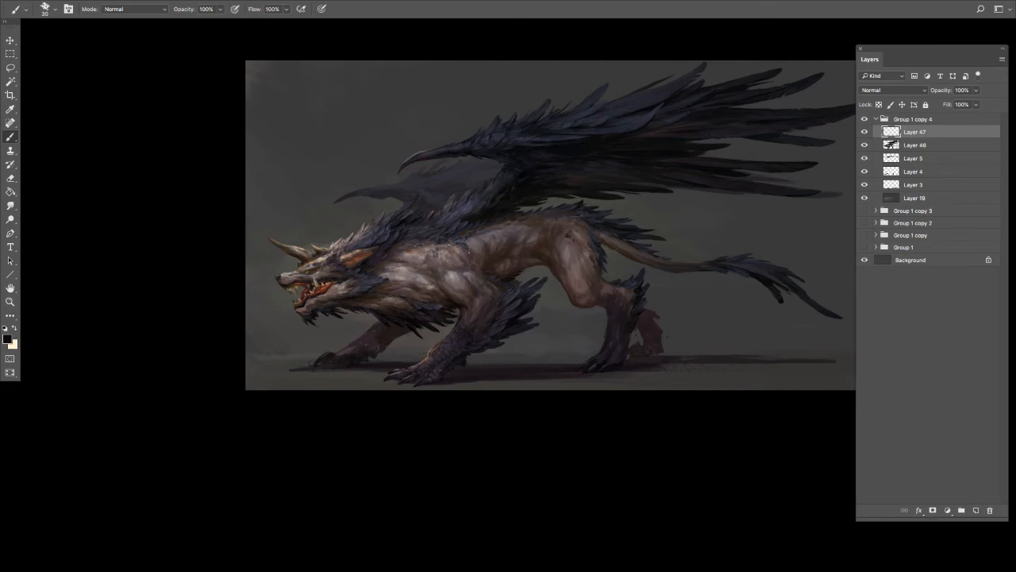
Paint small near-black spots on the creature's shoulder and haunch with a finer brush.
key(super+plus)
drag(612, 198, 574, 286)
mouse_move(485, 308)
mouse_down()
mouse_move(487, 299)
mouse_move(456, 277)
mouse_up()
key([)
key([)
key(])
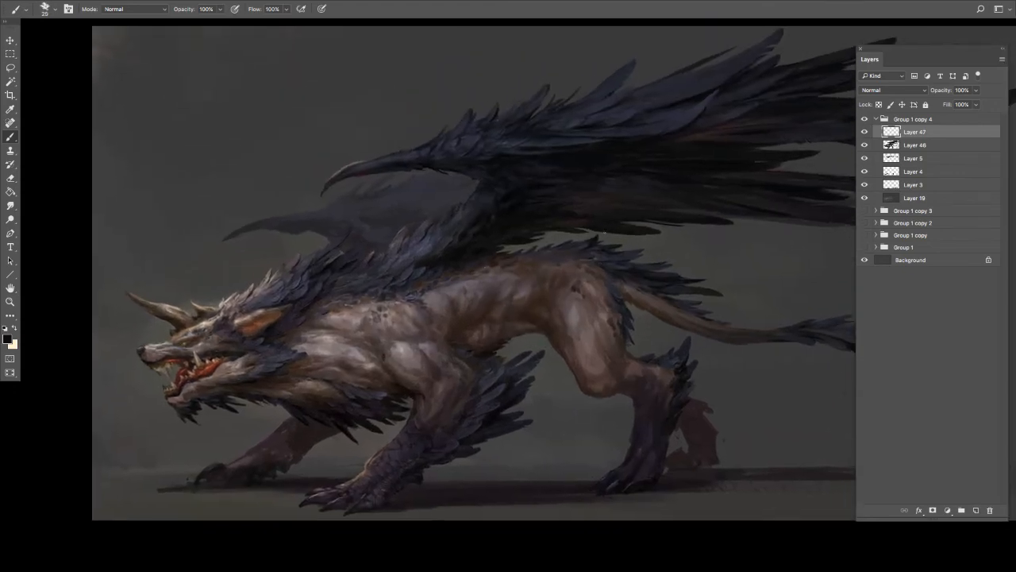
scroll(525, 361, down, 1)
scroll(525, 361, left, 1)
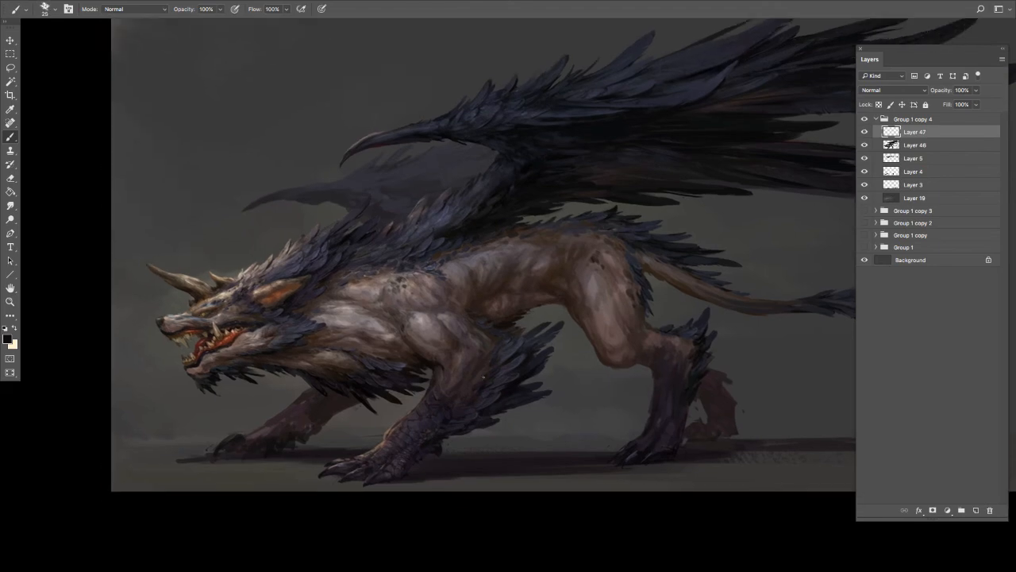
Add fine dark specks to the upper foreleg with a size 10 brush and sampled colour, and compare with Layer 47 hidden.
alt+click(481, 373)
key([)
key([)
key([)
key(super+minus)
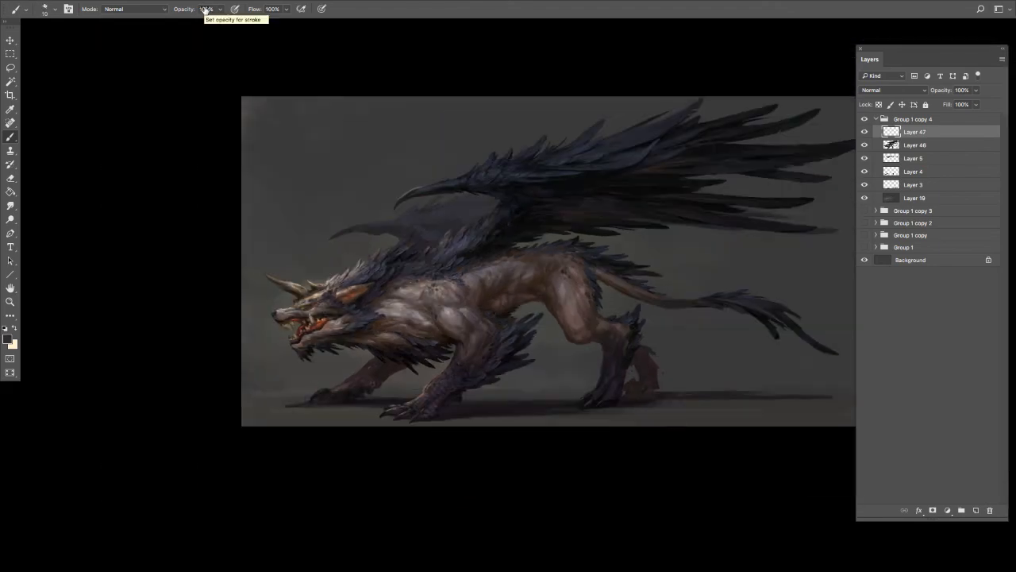
drag(508, 270, 504, 273)
click(865, 134)
click(864, 132)
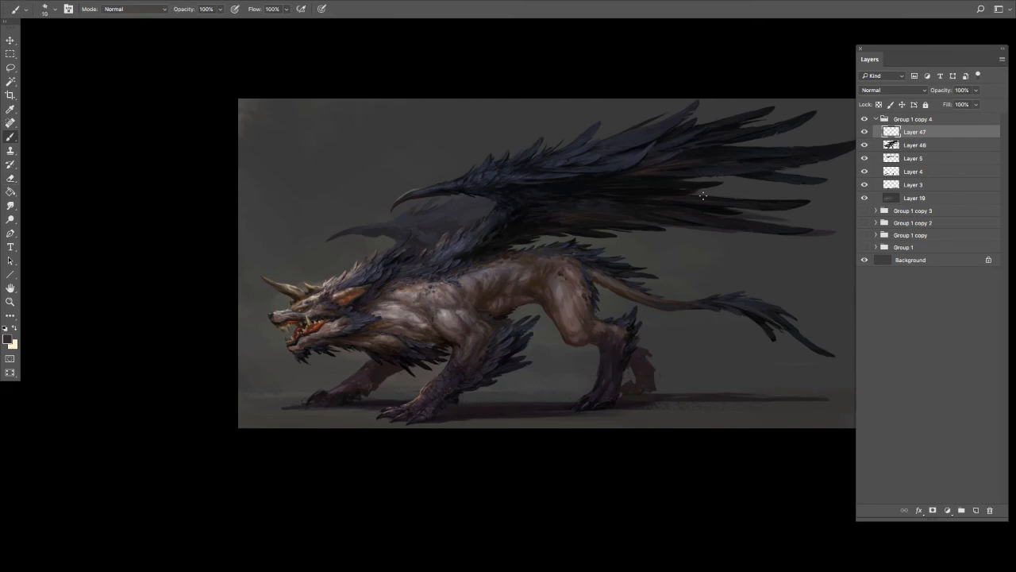
Touch up the neck and shoulder fur with colours sampled there.
alt+click(397, 314)
key(.)
alt+click(418, 302)
Hide the panels and flip the canvas horizontally to view the whole creature mirrored.
key(Tab)
key(super+0)
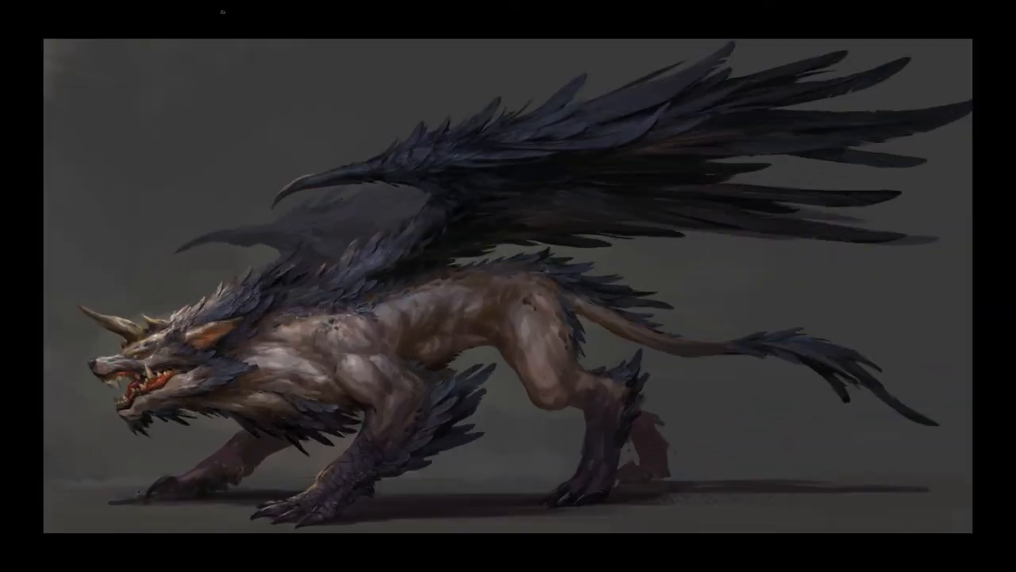
key(super+minus)
key(super+minus)
key(super+minus)
key(super+shift+h)
key(super+plus)
key(super+plus)
key(super+0)
key(super+minus)
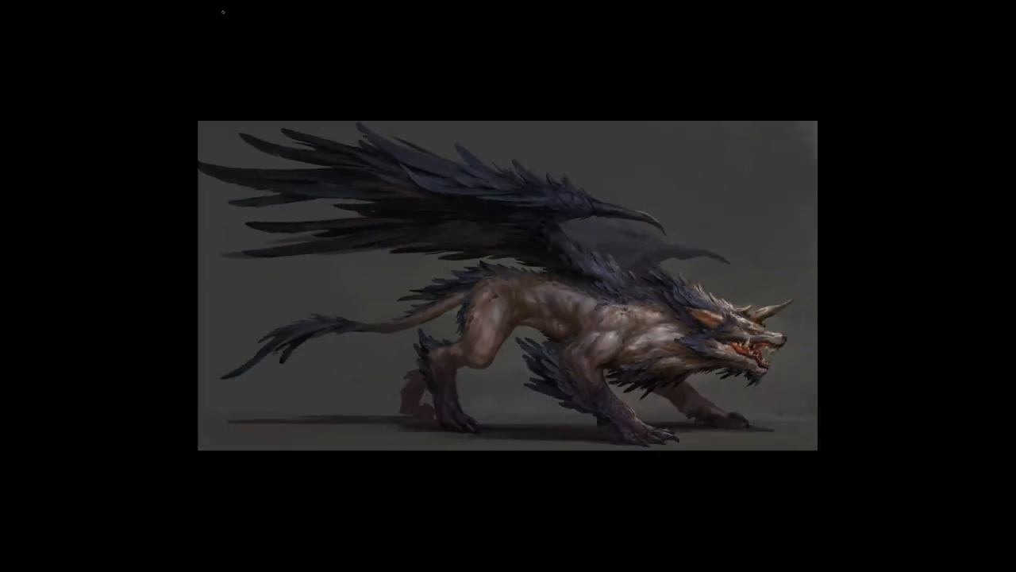
Repaint the far front leg and far hind leg in darker grey-brown tones, defining the front paw's claws.
key(ctrl+plus)
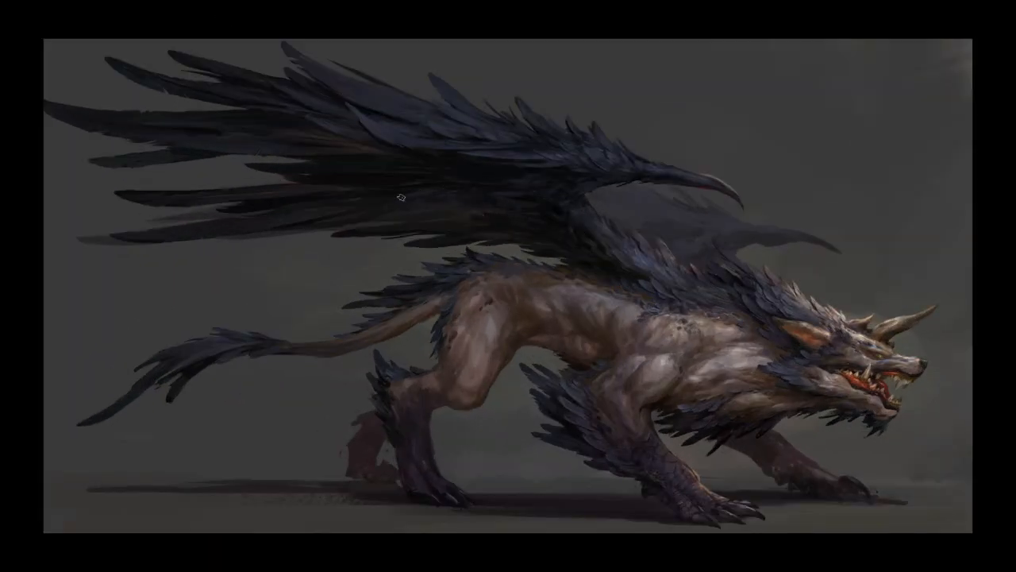
key(ctrl+minus)
key(ctrl+plus)
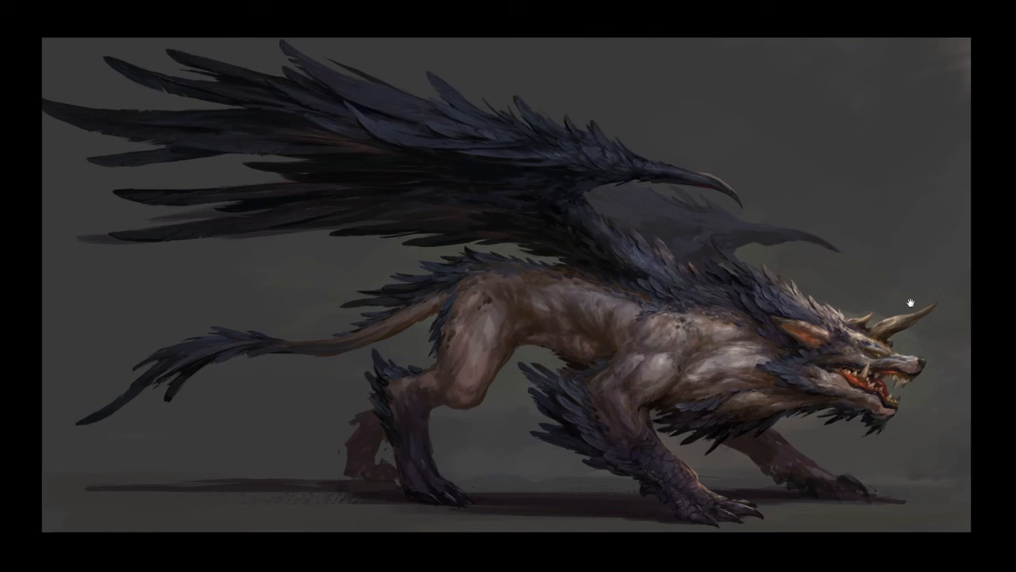
drag(912, 302, 882, 264)
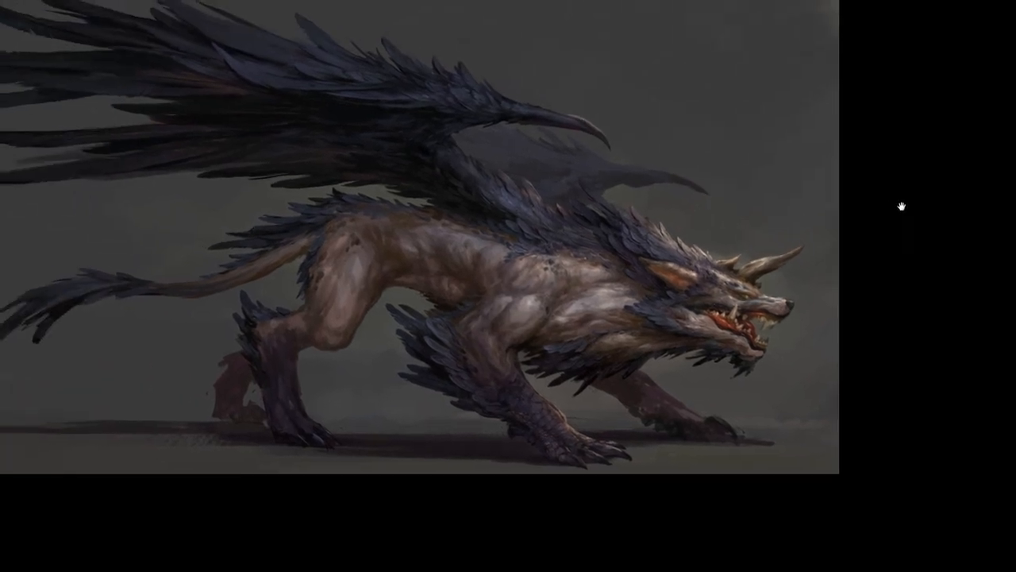
key(ctrl+minus)
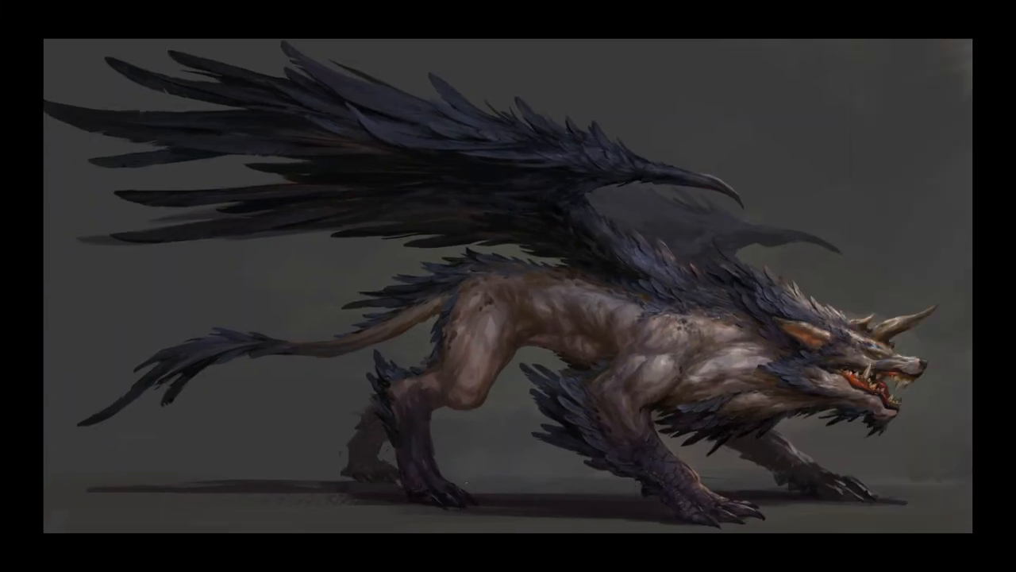
click(454, 502)
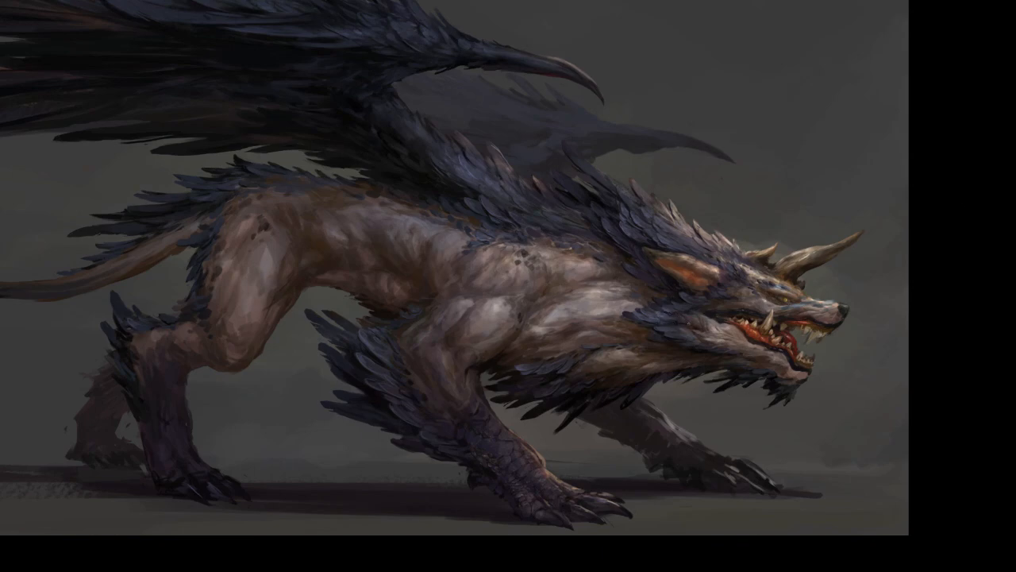
Show the panels again, choose a dark brush colour and enlarge the brush for painting on Layer 47.
drag(952, 336, 894, 348)
key(Tab)
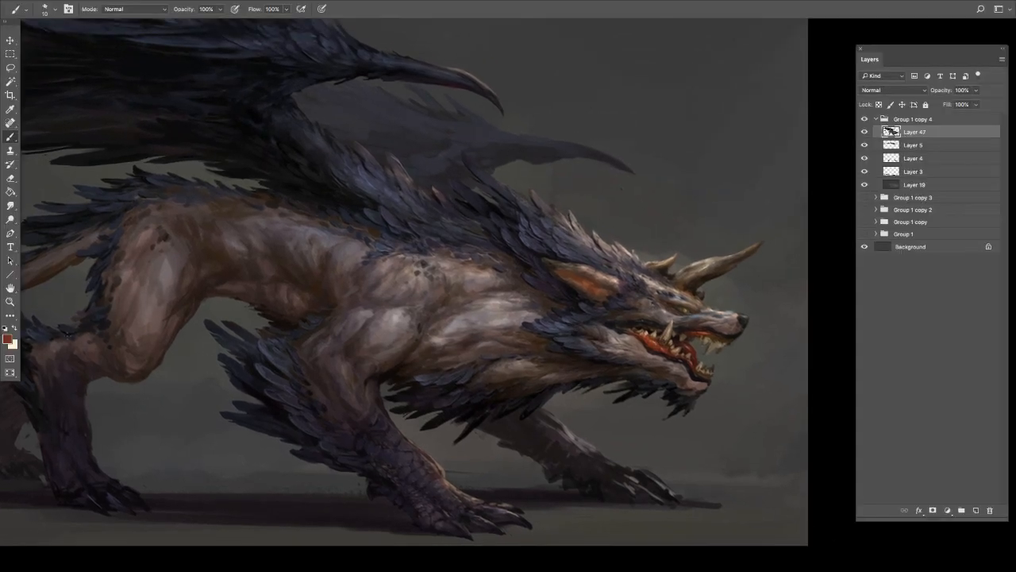
click(8, 339)
click(374, 252)
key(Return)
key(bracketright)
scroll(818, 281, down, 3)
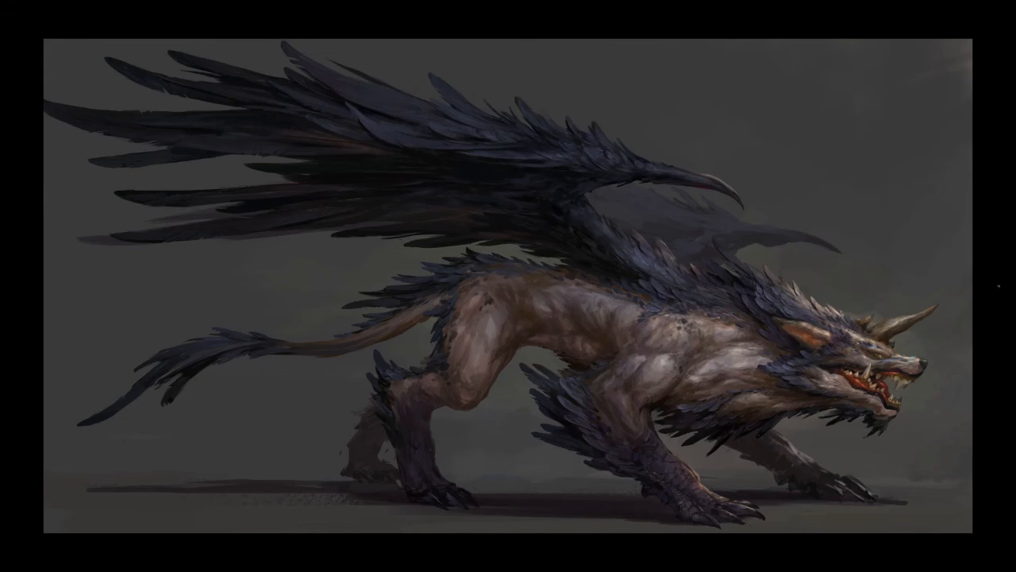
Examine the mirrored creature's overall silhouette and its wing at several magnifications.
key(ctrl+minus)
key(ctrl+plus)
key(ctrl+minus)
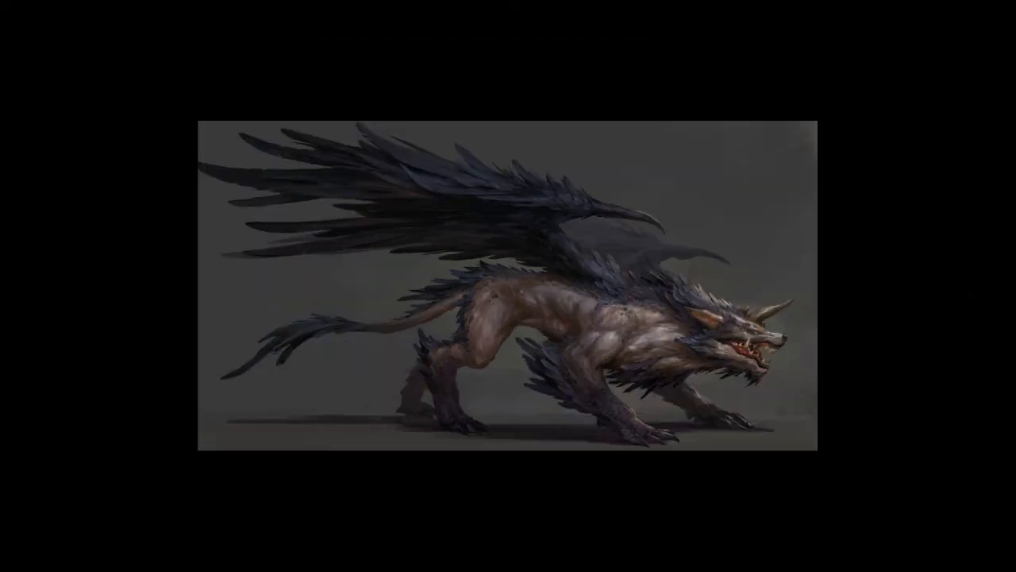
key(ctrl+plus)
key(ctrl+plus)
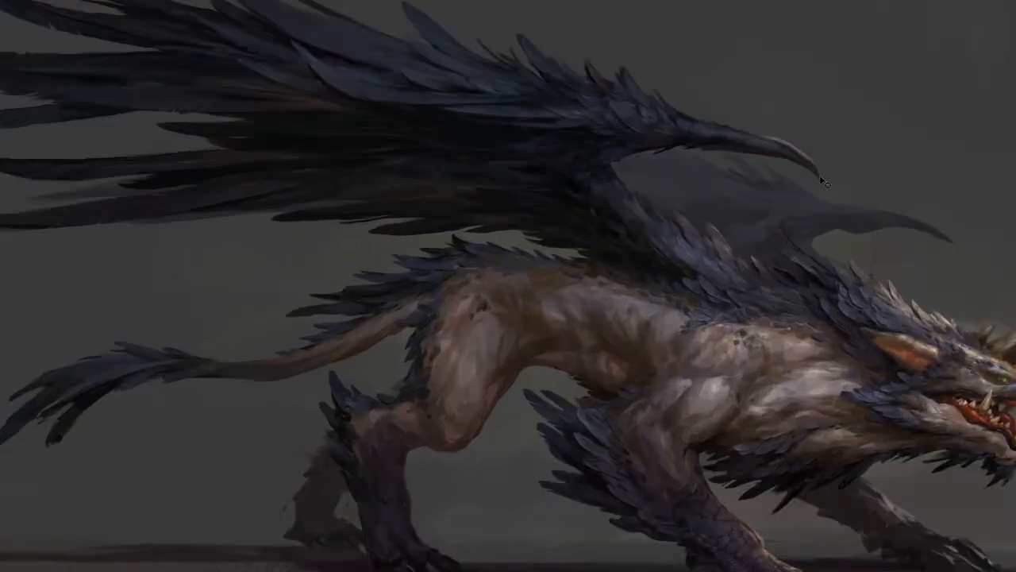
key(ctrl+minus)
key(ctrl+minus)
key(ctrl+minus)
Select Layer 5 and retouch the faint feather tip under the lower edge of the wing with brush and eraser.
key(Tab)
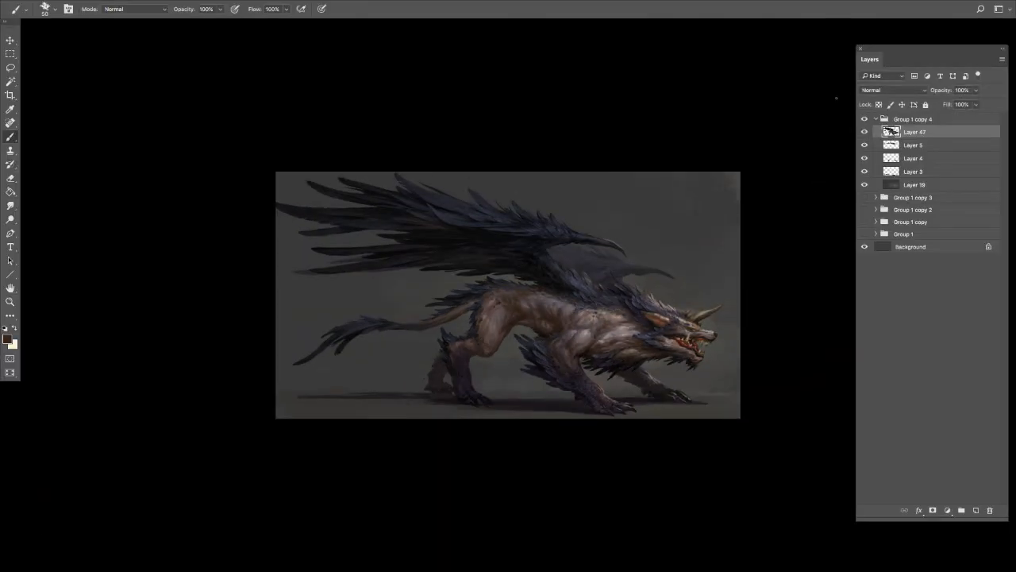
click(911, 146)
key(e)
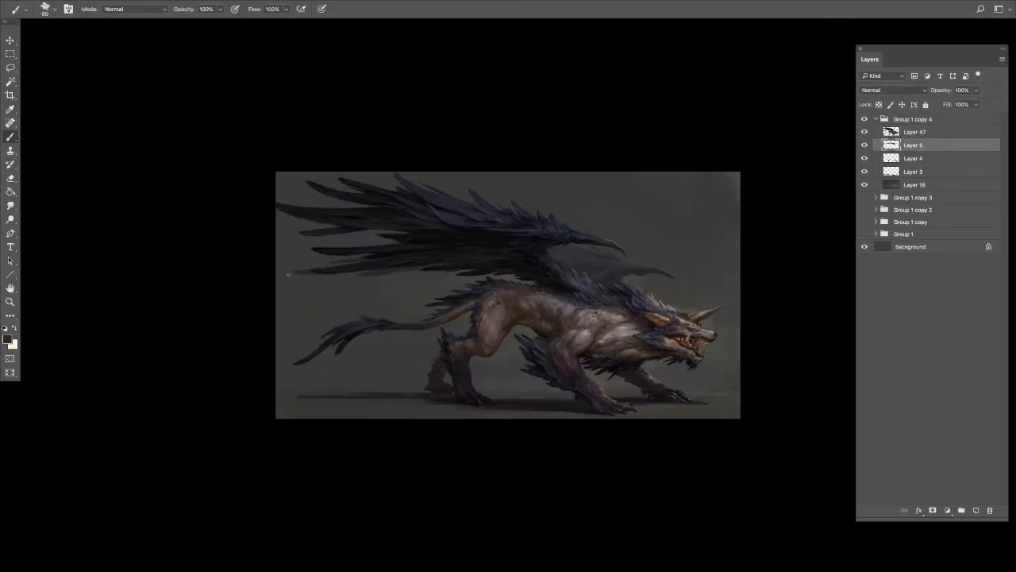
key(ctrl+plus)
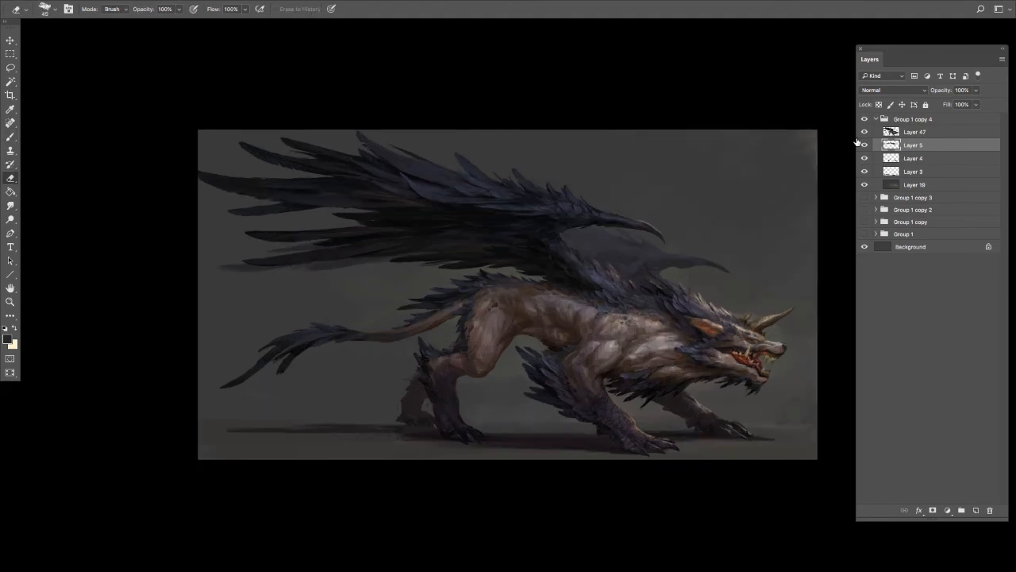
Hide the panels and examine the whole creature at several magnifications.
key(Tab)
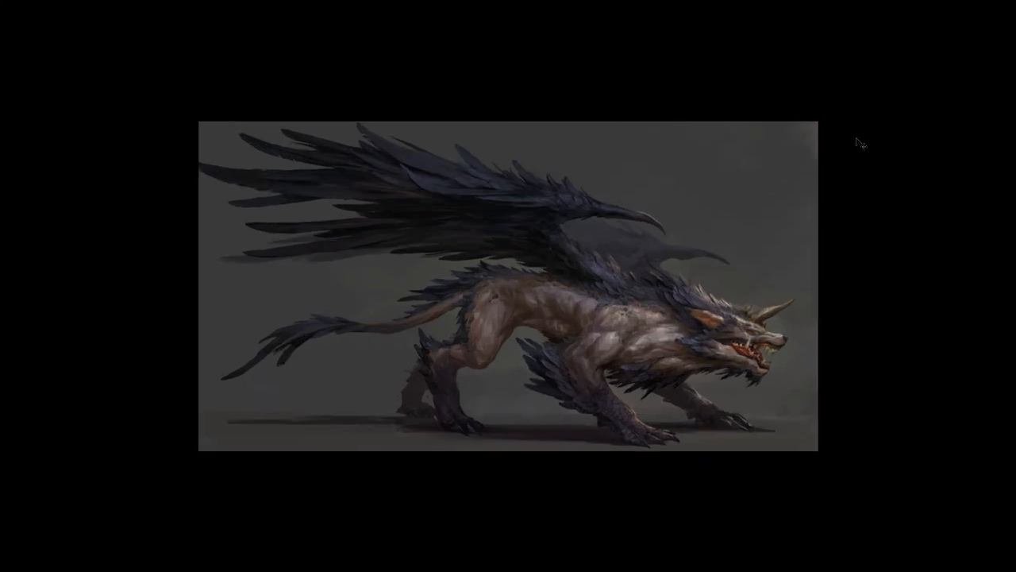
key(ctrl+plus)
key(ctrl+plus)
key(ctrl+minus)
key(ctrl+minus)
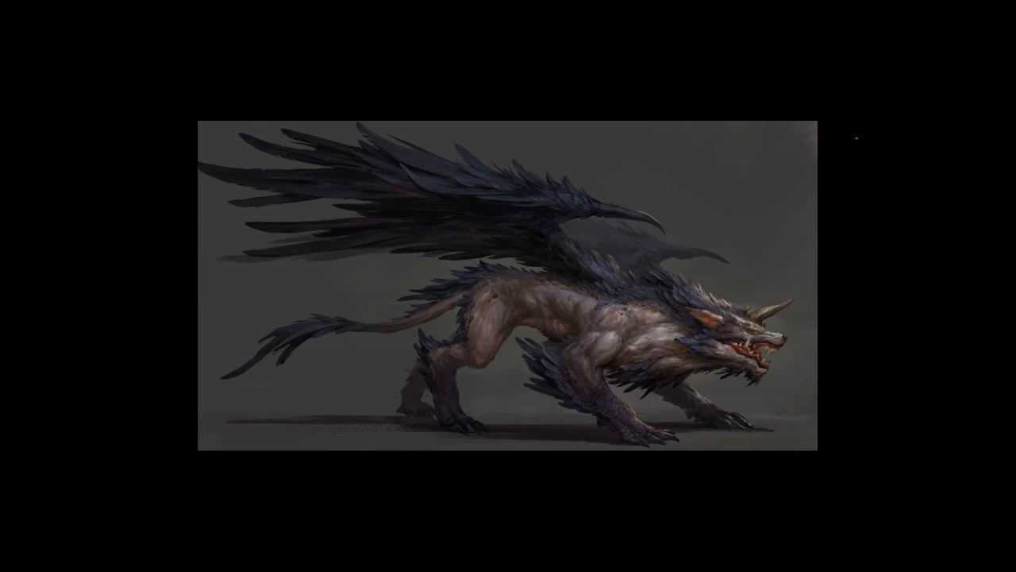
key(ctrl+minus)
key(ctrl+plus)
key(ctrl+minus)
key(f)
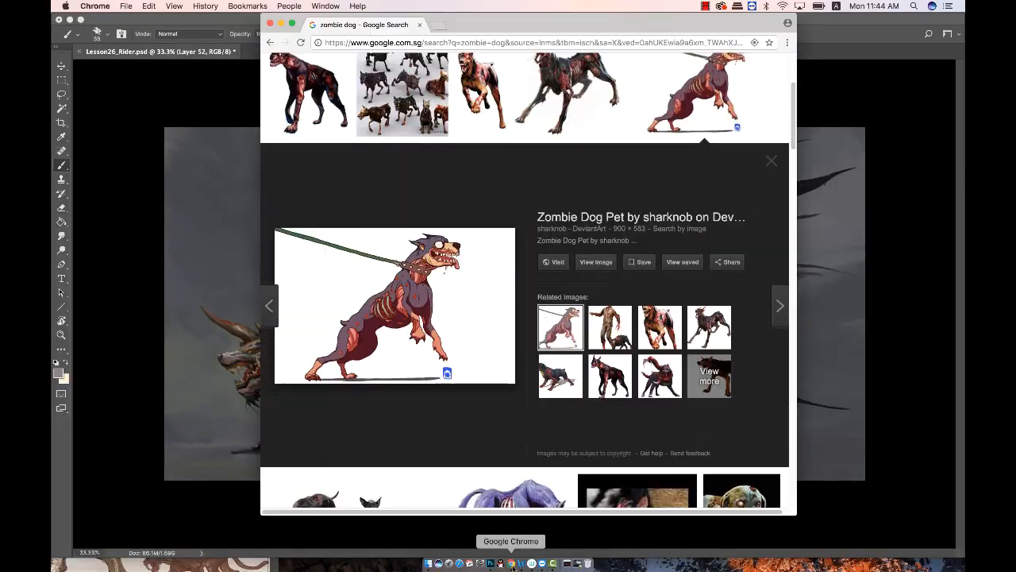
Look through the zombie dog image results for wound references and switch back to Photoshop.
key(Left)
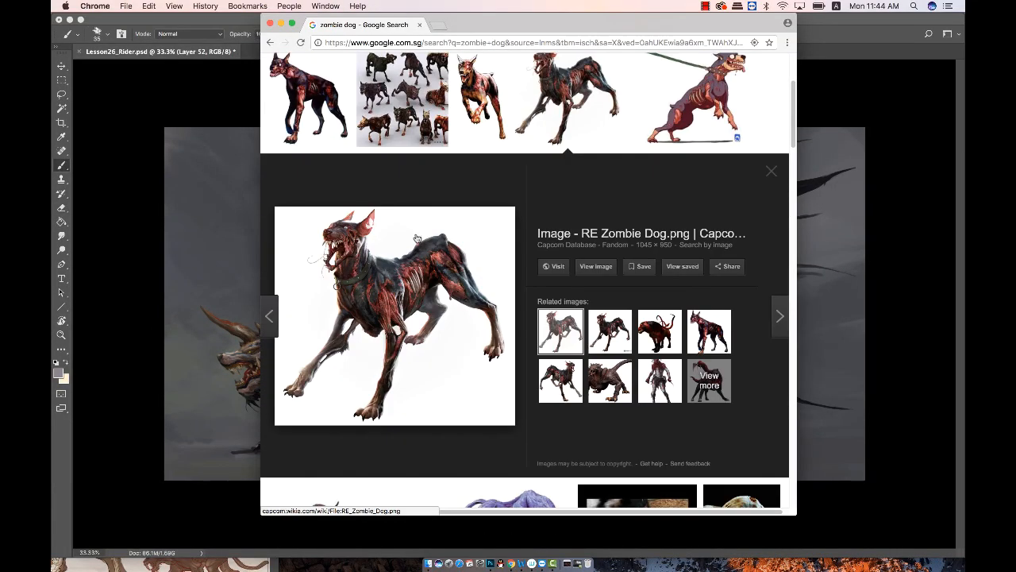
scroll(495, 254, down, 2)
click(825, 110)
Add a new layer directly above Layer 51 and choose a dark foreground colour starting from the creature's belly tone.
click(901, 150)
key(alt+shift+super+n)
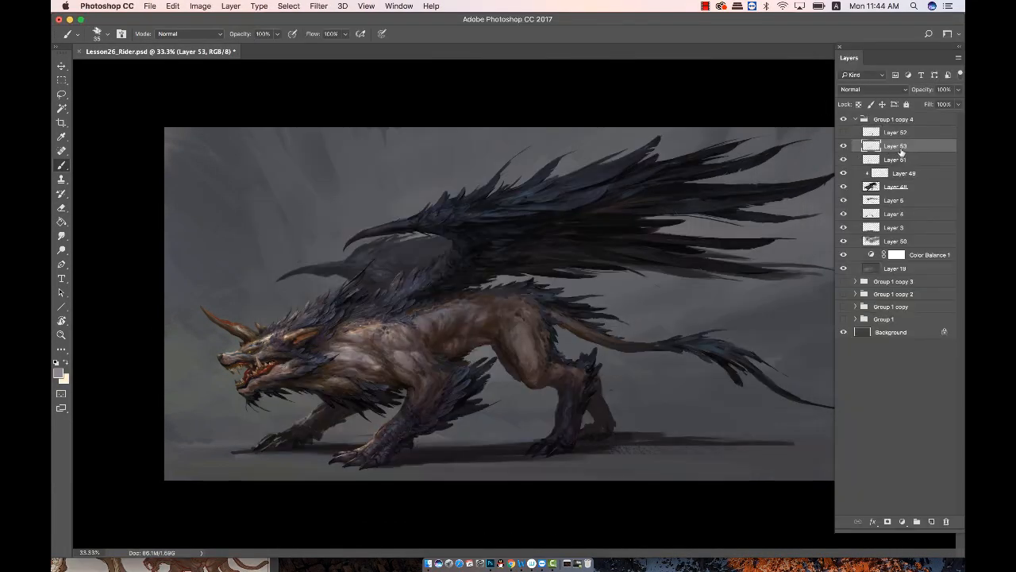
click(58, 373)
drag(508, 165, 650, 105)
click(450, 336)
click(595, 260)
click(755, 124)
Enlarge the brush and paint a dark open wound on the belly behind the front leg.
key(bracketright)
key(bracketright)
key(bracketright)
key(bracketright)
mouse_move(444, 343)
mouse_down()
mouse_move(470, 334)
mouse_move(463, 326)
mouse_move(482, 333)
mouse_move(450, 355)
mouse_up()
Duplicate Group 1 copy 4 as a backup, hide the original group and reselect Layer 53 in the copy.
click(844, 146)
click(893, 119)
key(super+j)
click(855, 281)
click(844, 281)
click(895, 147)
click(844, 146)
Paint pale ribs inside the belly wound with a smaller brush, using a bone colour sampled from the creature's mouth.
key(e)
key(b)
alt+click(261, 363)
key(bracketleft)
key(bracketleft)
key(bracketleft)
key(bracketleft)
key(bracketleft)
mouse_move(462, 335)
mouse_down()
mouse_move(465, 347)
mouse_move(467, 328)
mouse_up()
Refine the skin around the exposed ribs with colours sampled from the flank and the wound.
alt+click(466, 317)
mouse_move(467, 319)
mouse_down()
mouse_move(476, 329)
mouse_move(449, 358)
mouse_up()
alt+click(448, 350)
alt+click(446, 354)
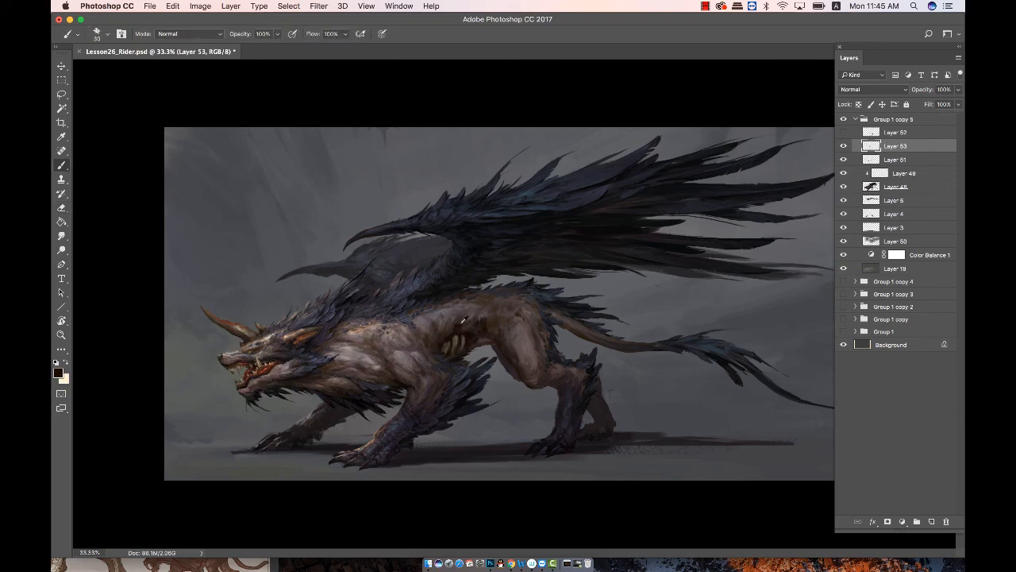
Paint a dark wound on the shoulder beside the mane and adjust the foreground colour for its shading.
key(bracketleft)
mouse_move(371, 359)
mouse_down()
mouse_move(362, 365)
mouse_move(381, 373)
mouse_move(366, 372)
mouse_move(395, 375)
mouse_up()
click(57, 372)
click(588, 249)
key(Return)
click(58, 372)
click(608, 245)
key(Return)
Shape the shoulder wound and the torn skin around it with brush and eraser at varying sizes.
key(e)
key(b)
key(bracketright)
key(bracketright)
key(bracketright)
key(bracketright)
key(e)
key(b)
key(bracketleft)
key(bracketleft)
key(bracketleft)
key(bracketleft)
key(e)
key(b)
key(e)
key(b)
key(bracketright)
key(bracketright)
Define the upper ends of the exposed ribs with a colour sampled from the wound.
alt+click(470, 336)
drag(470, 335, 476, 327)
key(e)
key(b)
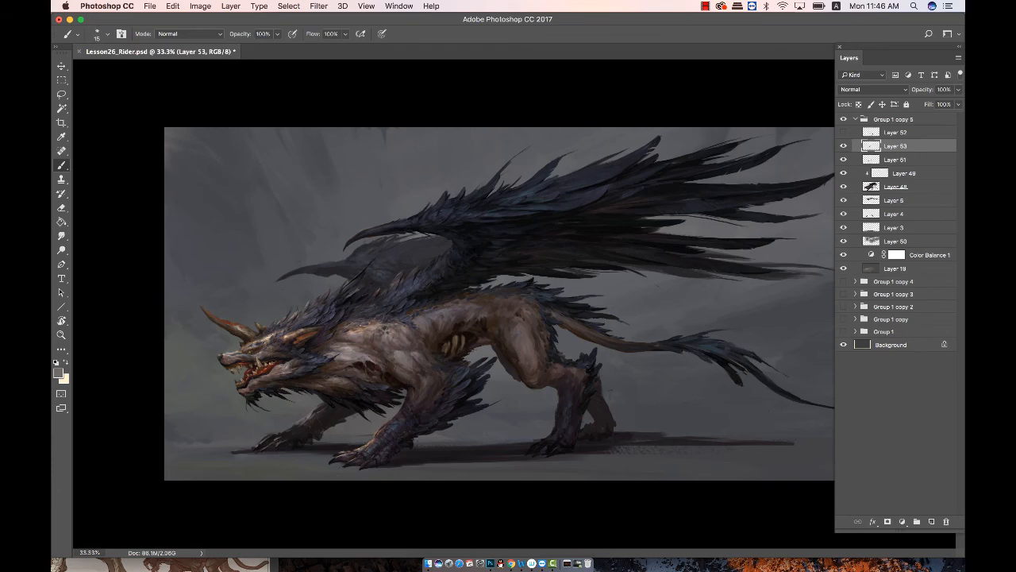
Paint a dark hollow on the upper front leg below the ribs, using a dark colour sampled from the shoulder wound.
alt+click(362, 364)
key(e)
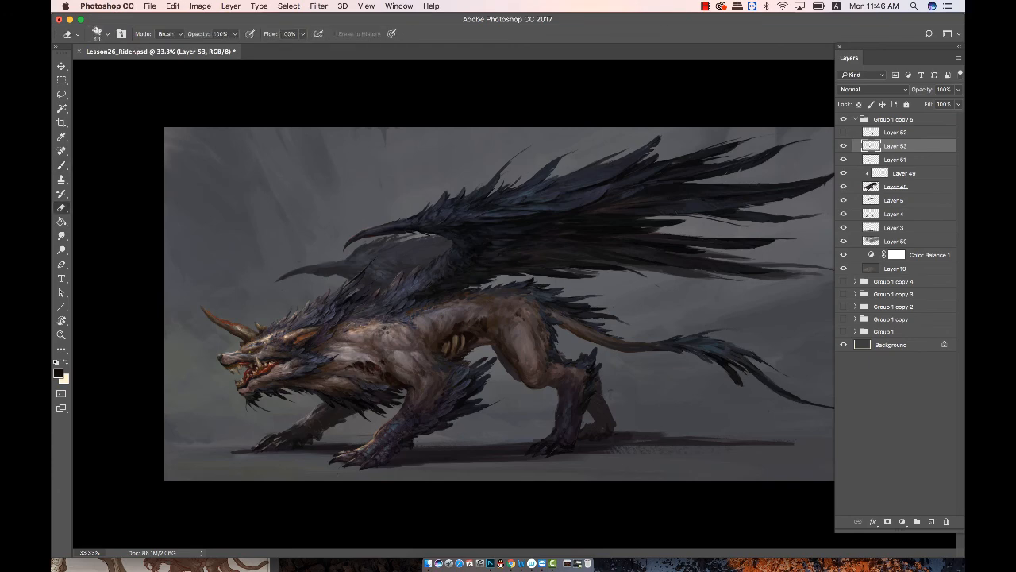
key(b)
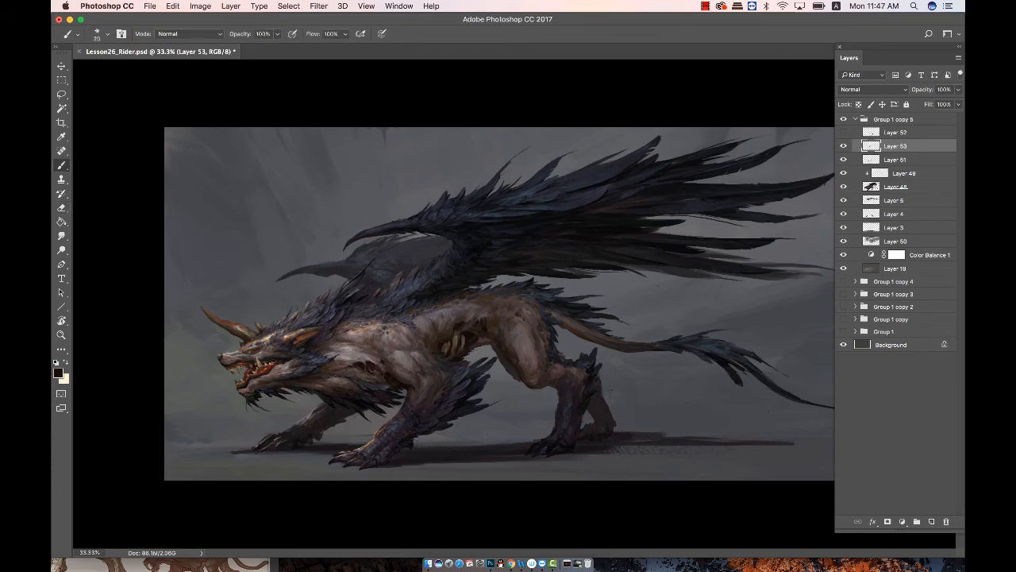
key(bracketright)
mouse_move(423, 377)
mouse_down()
mouse_move(448, 356)
mouse_move(447, 385)
mouse_up()
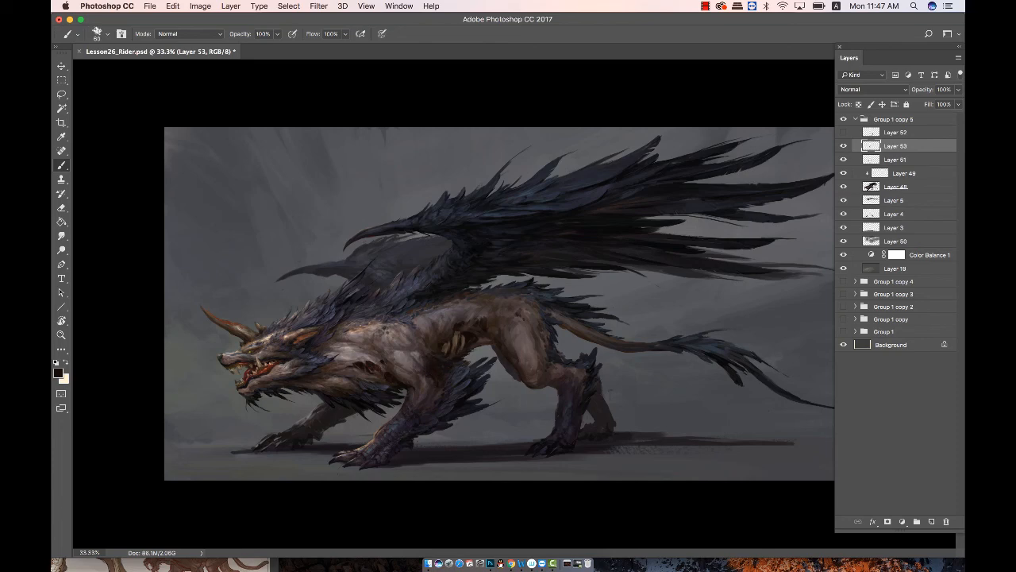
Lasso a piece of orange muscle texture from the other image, bring it in as a new layer and transform it over the upper front leg.
click(167, 564)
mouse_move(244, 384)
mouse_down()
mouse_move(319, 303)
mouse_move(338, 326)
mouse_move(278, 381)
mouse_up()
key(l)
mouse_move(278, 381)
mouse_down()
mouse_move(470, 355)
mouse_move(493, 379)
mouse_up()
key(super+t)
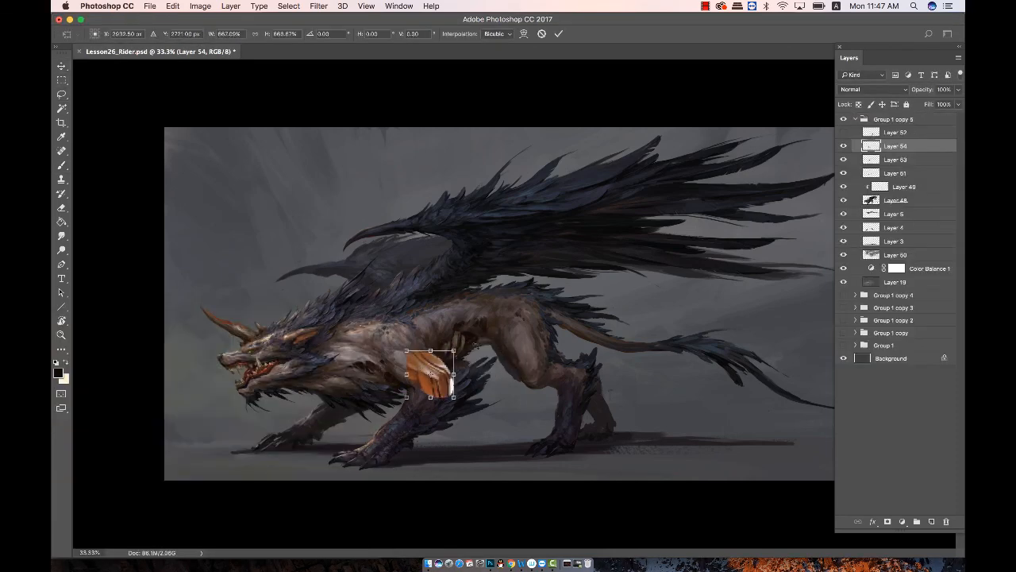
drag(476, 345, 466, 361)
key(Return)
Lower the muscle texture's brightness, raise its contrast slightly and shift it over the upper front leg.
drag(483, 187, 430, 188)
drag(482, 213, 493, 213)
key(Return)
key(v)
drag(521, 291, 523, 293)
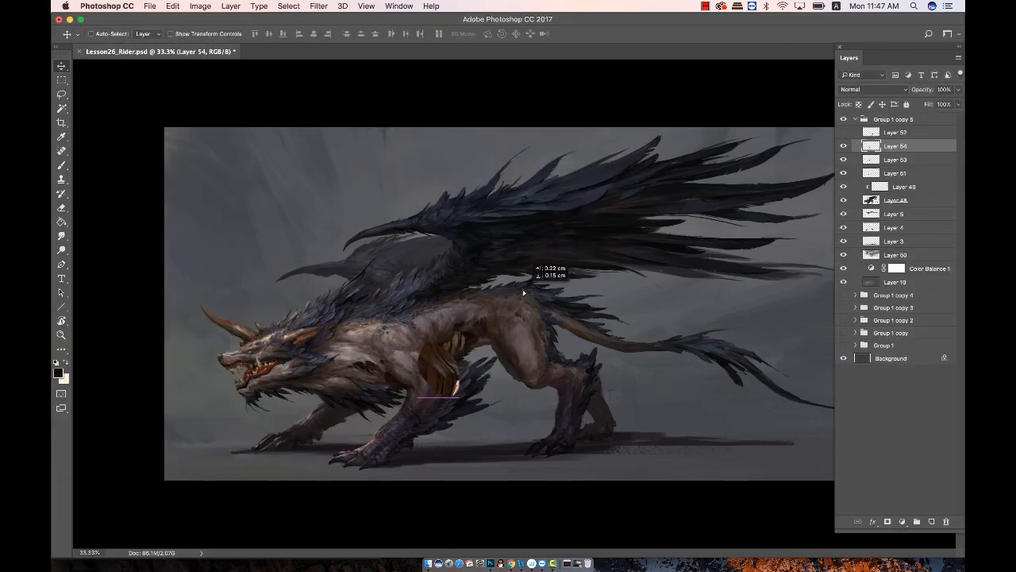
Erase the bright edge of the muscle texture and reposition it within the front leg's hollow.
key(e)
drag(457, 372, 454, 395)
key(v)
mouse_move(467, 327)
mouse_down()
mouse_move(475, 322)
mouse_move(442, 369)
mouse_up()
Blend the muscle texture into the front leg wound with sampled wound colours and the eraser.
key(b)
alt+click(461, 336)
key(e)
key(b)
alt+click(436, 359)
key(e)
key(b)
key(e)
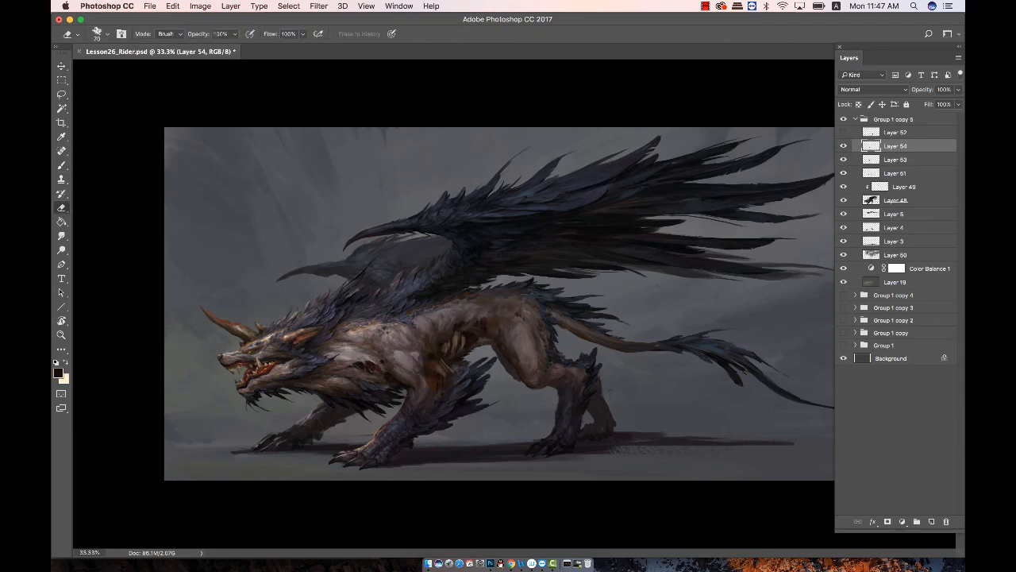
Paint over the remaining muscle texture with a sampled tone and merge its layer with Layer 53.
key(b)
key(e)
key(b)
alt+click(446, 358)
shift+click(893, 159)
key(super+e)
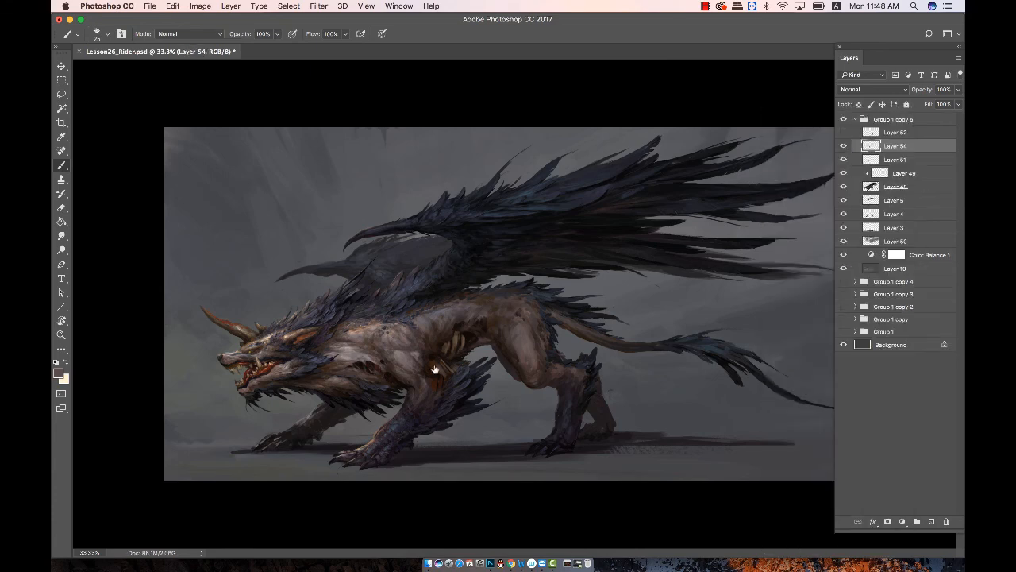
key(XF86MonBrightnessUp)
Repaint the exposed ribs on Layer 54 with sampled colours and toggle the layer's visibility to compare before and after.
key(e)
key(b)
alt+click(459, 335)
drag(461, 334, 471, 329)
alt+click(470, 328)
key(e)
key(b)
click(843, 146)
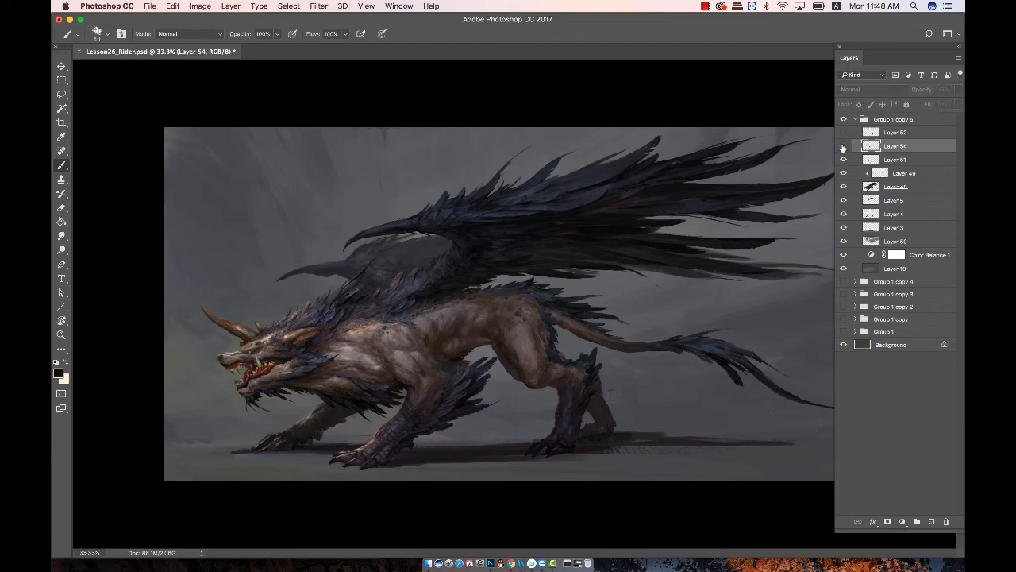
click(843, 146)
Add small torn skin spots on the neck and shoulder and refine the wounds on Layer 54 with brush and eraser.
key(e)
key(b)
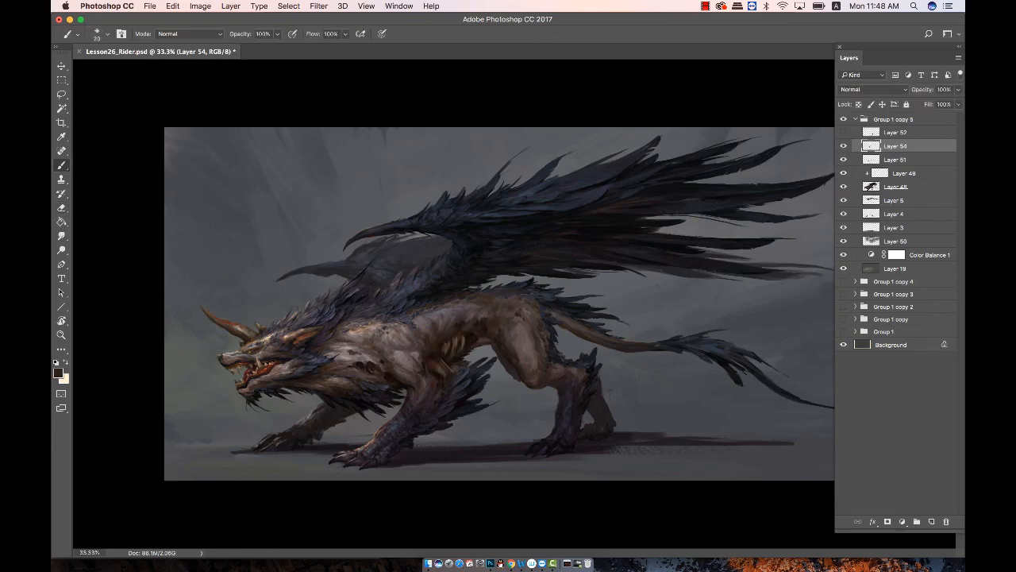
key(e)
key(b)
key(bracketright)
key(bracketright)
key(e)
key(b)
key(e)
key(b)
Show Layer 52 with the skeletal leg bones and nudge it to fit the near hind leg.
click(899, 133)
click(844, 132)
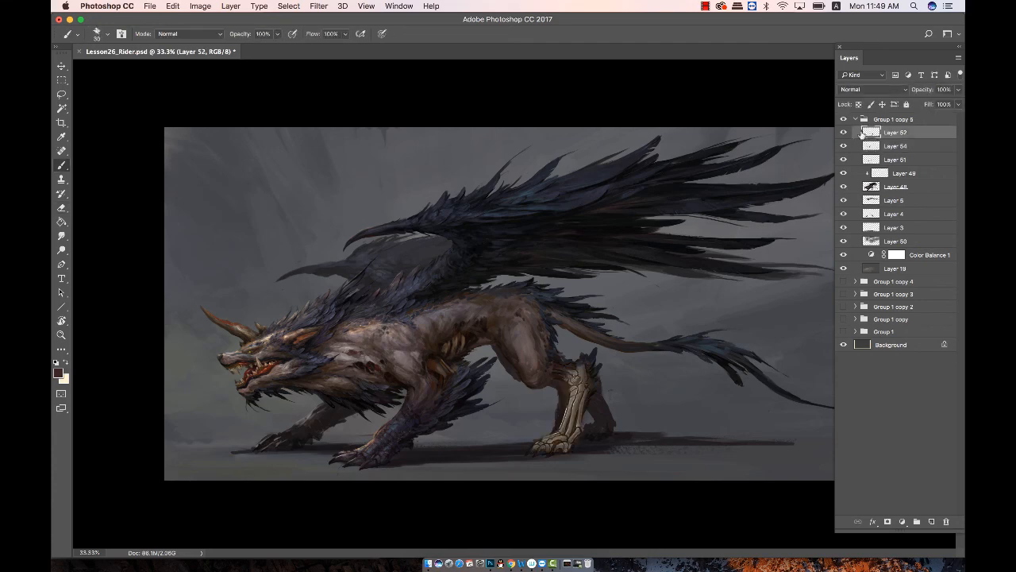
key(e)
key(v)
drag(597, 382, 604, 382)
Adjust the leg bones with Brightness/Contrast, setting brightness to -33 and contrast to 41.
key(super+shift+b)
drag(483, 187, 472, 186)
drag(483, 212, 504, 212)
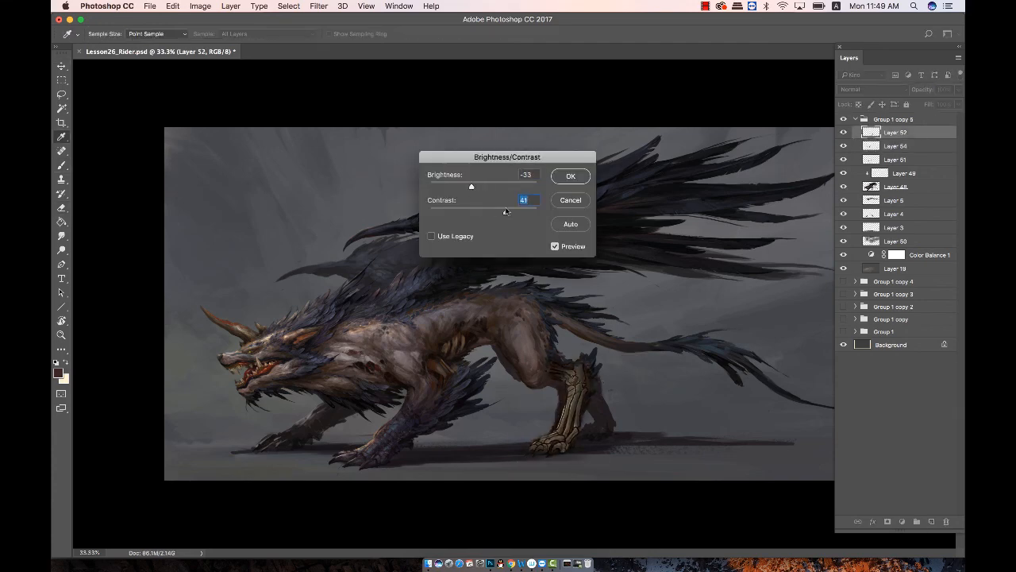
key(Return)
Blend the upper leg bones into the hind leg with the eraser and a dark brown brush colour based on the head.
key(b)
key(e)
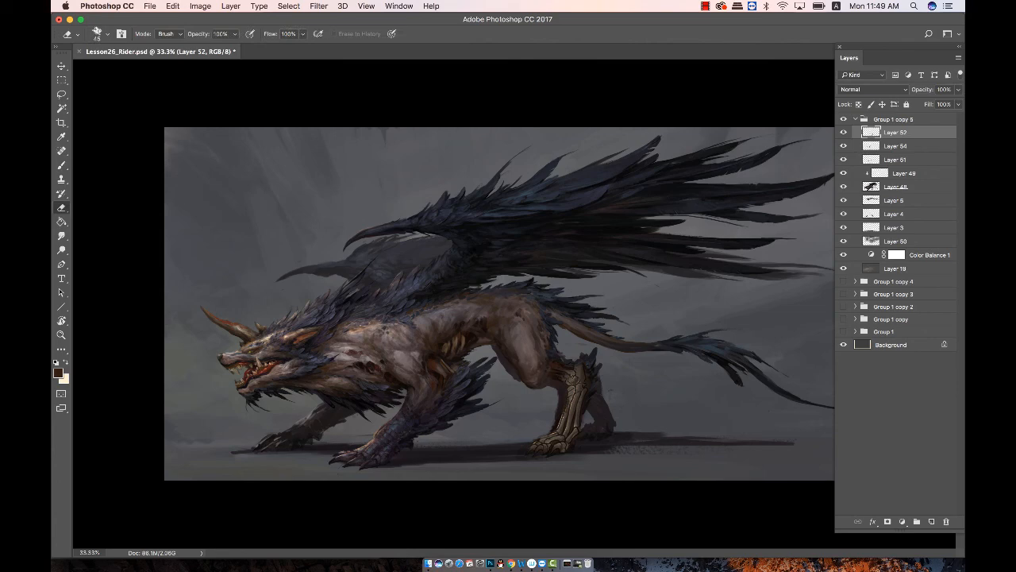
key(b)
alt+click(241, 332)
click(58, 373)
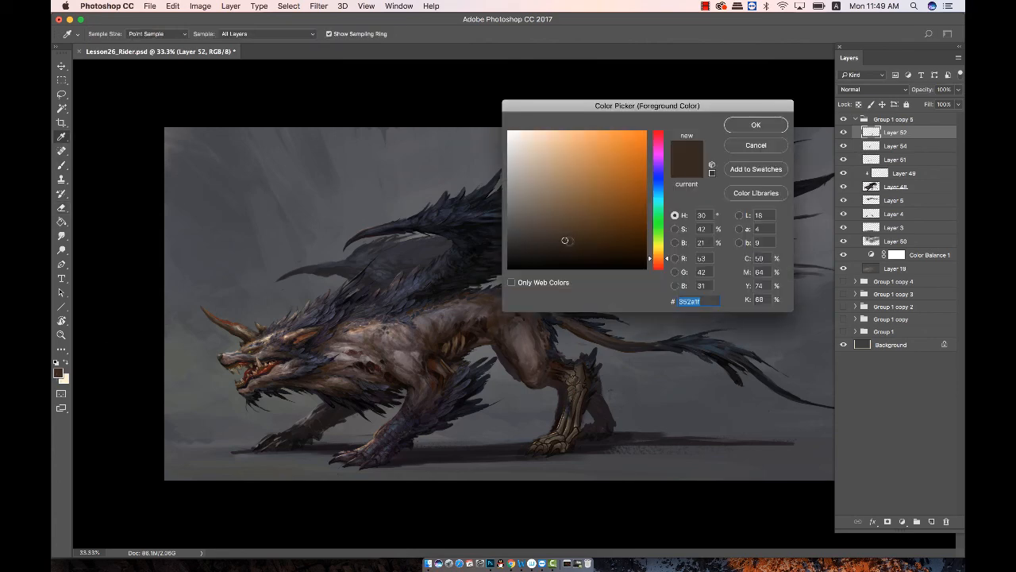
key(Return)
key(b)
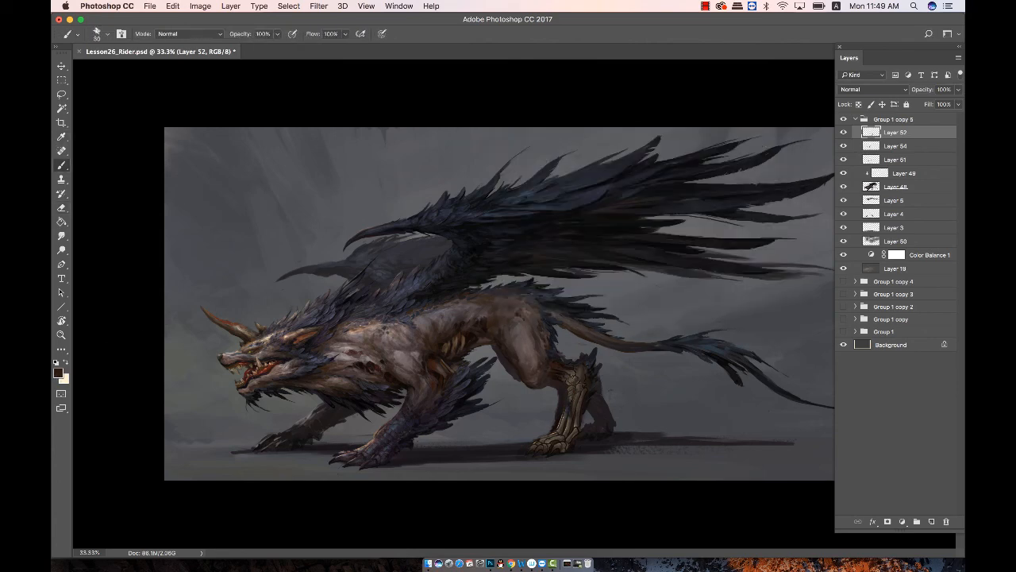
Paint over the lower leg and foot bones on Layer 52 with brown tones sampled from the hind leg.
key(e)
key(b)
alt+click(564, 417)
drag(562, 421, 569, 405)
alt+click(563, 413)
alt+click(572, 406)
alt+click(573, 401)
Soften the edges of the skeletal hind leg on Layer 52 with the eraser and a small brush.
key(bracketleft)
key(e)
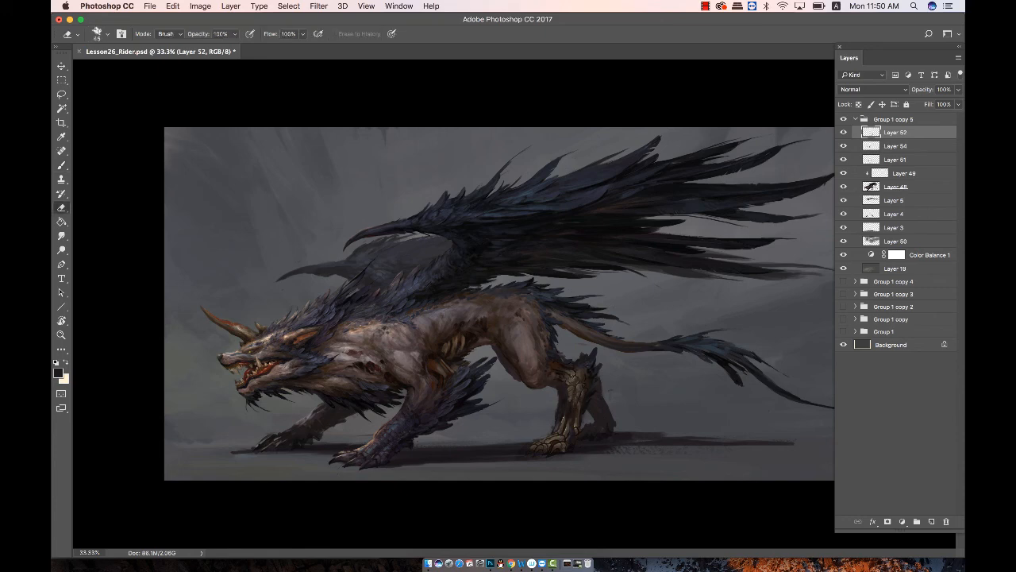
key(bracketleft)
key(bracketleft)
key(bracketright)
key(bracketright)
key(bracketright)
key(b)
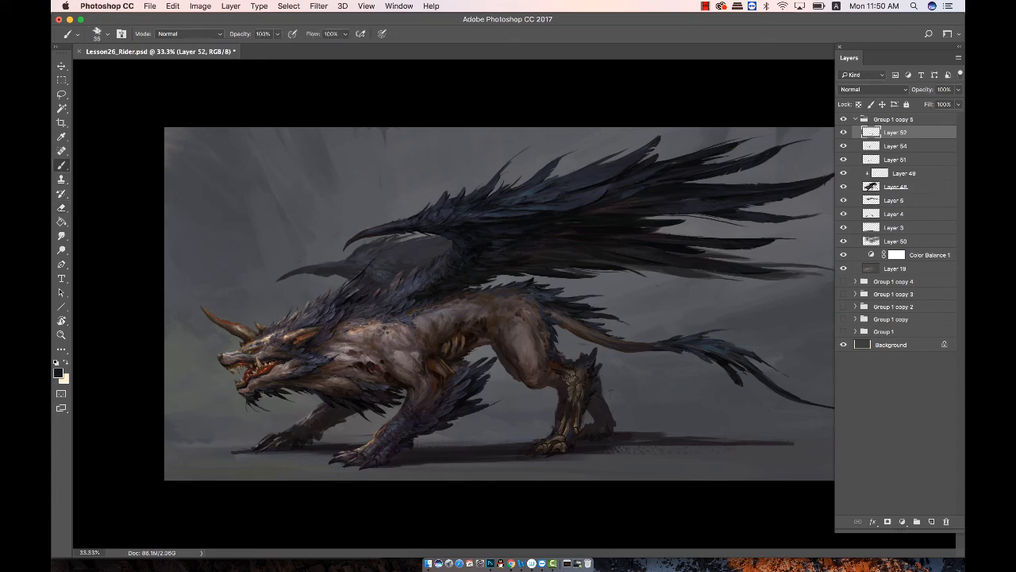
Refine the open shoulder wounds on Layer 54 with sampled skin and wound colours, alternating brush and eraser.
key(alt+bracketleft)
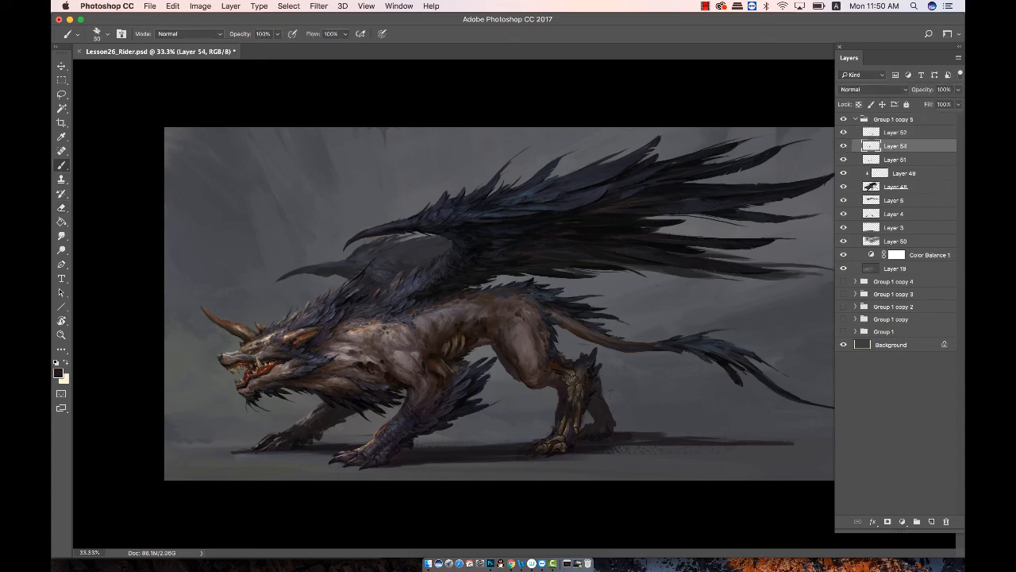
alt+click(387, 373)
key(e)
key(b)
alt+click(376, 363)
key(e)
key(b)
key(e)
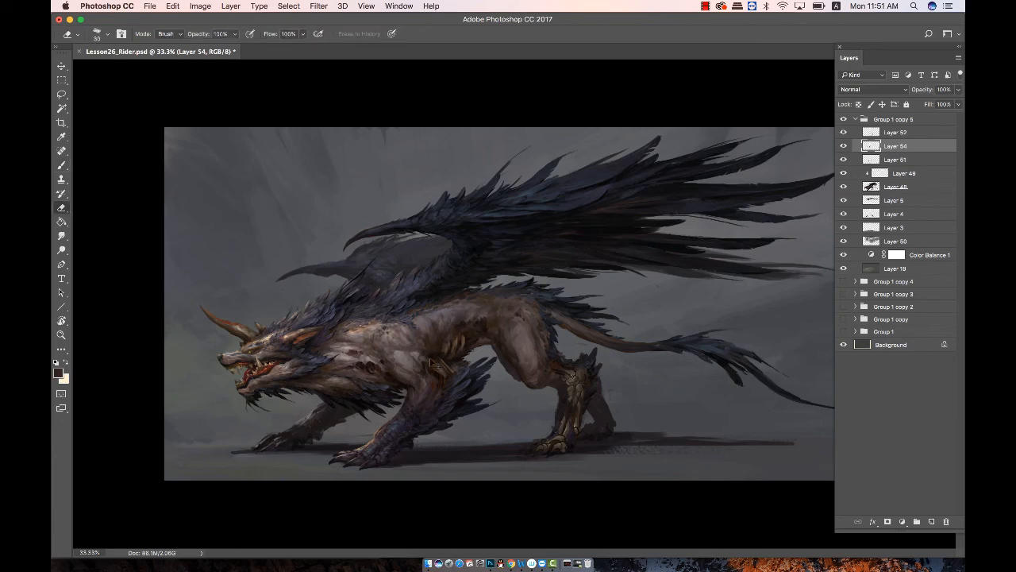
Choose the near-black brown #100a06 and touch up the hind leg bones on Layer 52 with a small brush.
key(super+plus)
key(b)
mouse_move(472, 308)
mouse_down()
mouse_move(606, 241)
mouse_move(597, 259)
mouse_up()
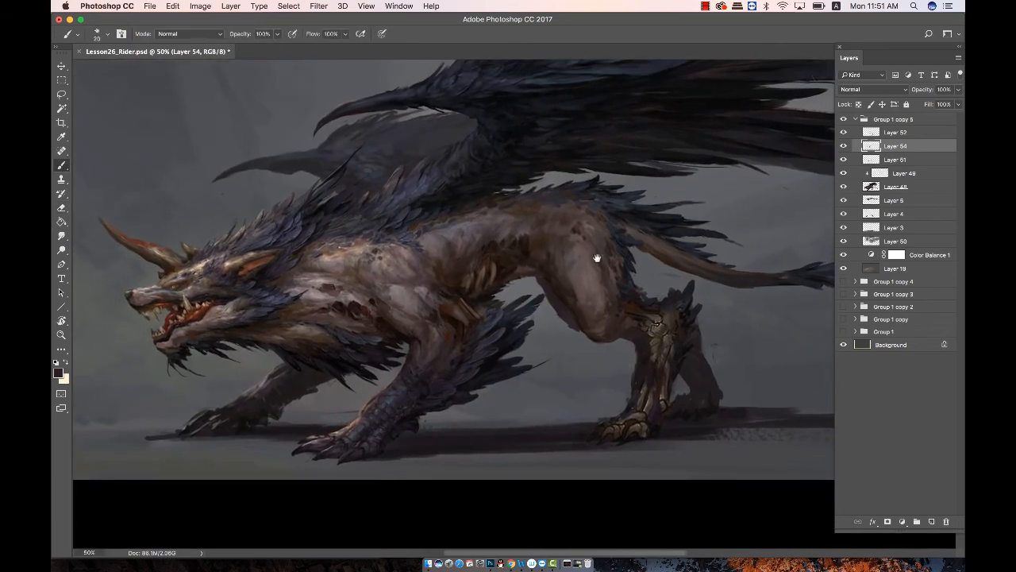
click(58, 372)
click(595, 259)
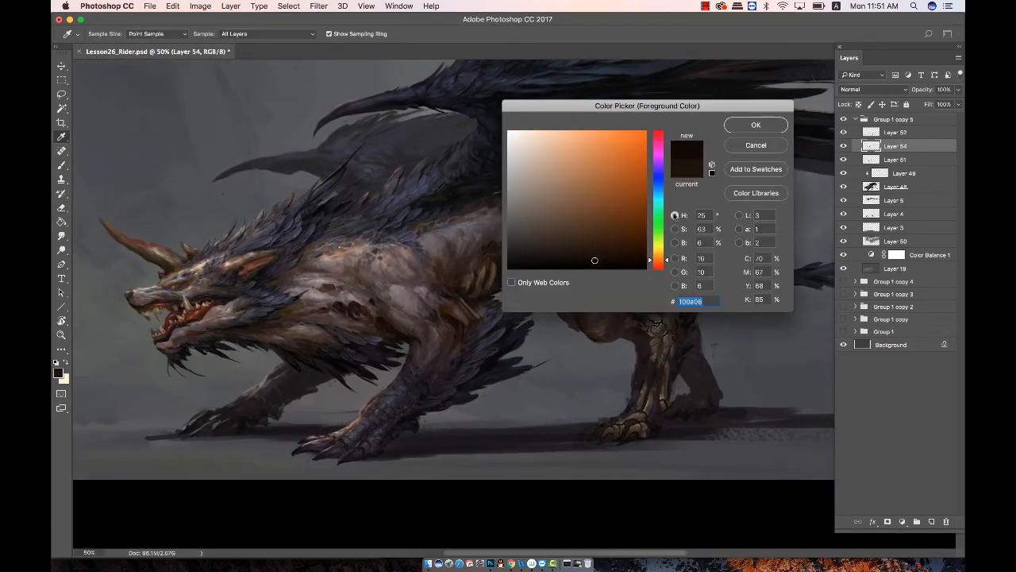
click(755, 124)
key(alt+bracketright)
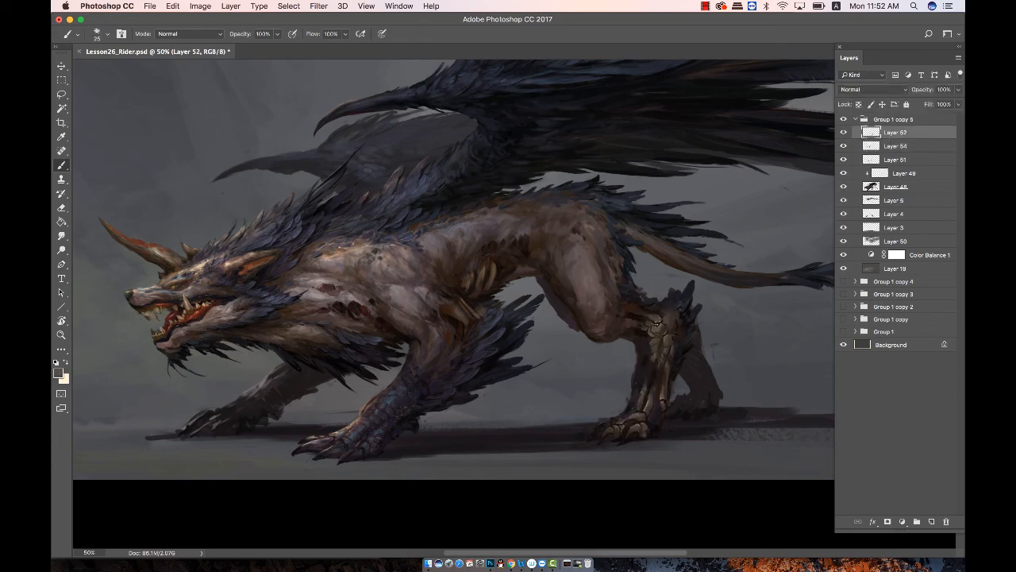
key(bracketleft)
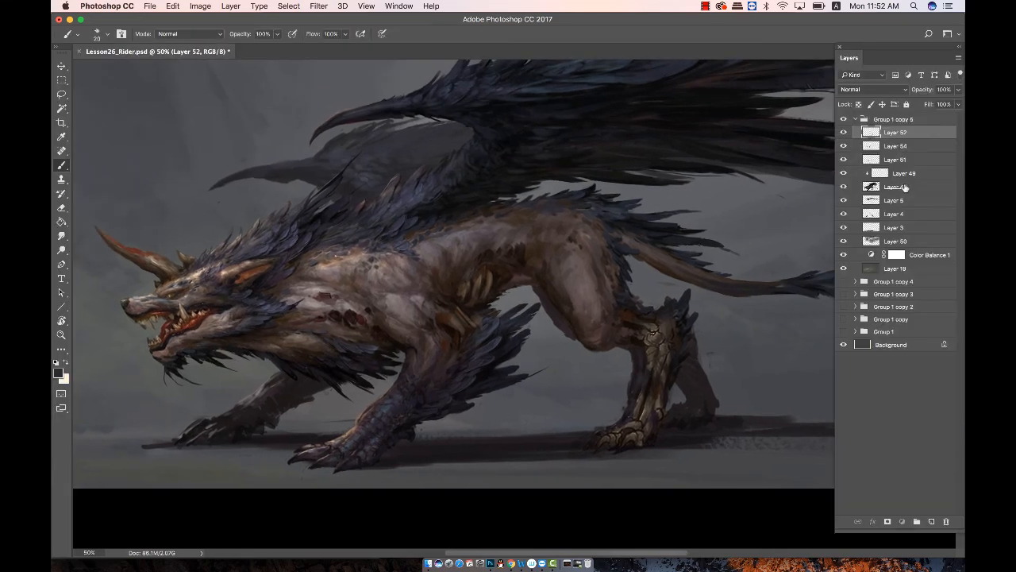
Merge the layers from Layer 52 down to Layer 48 and add small hanging skin shreds under the belly.
shift+click(905, 188)
key(super+e)
key(e)
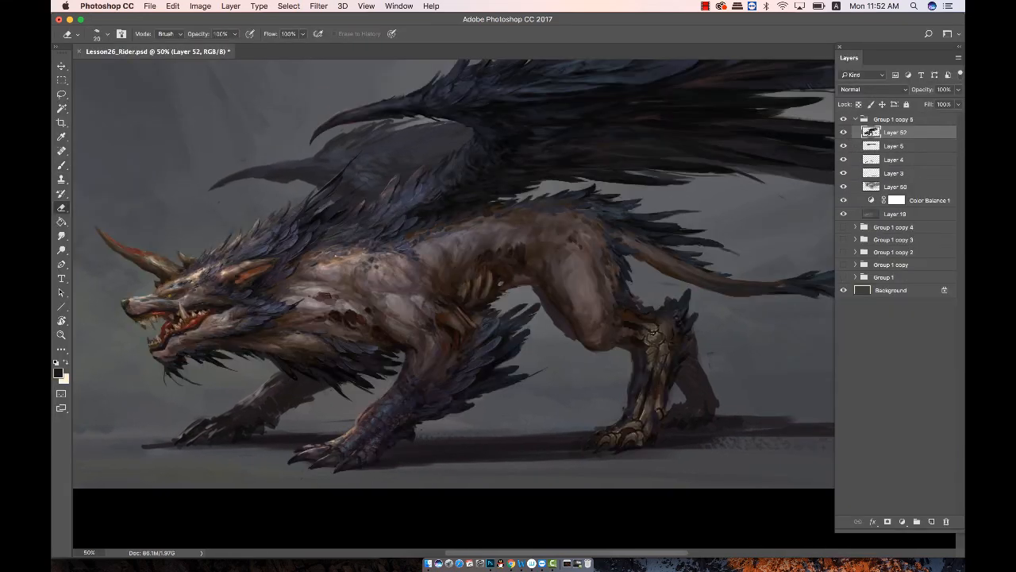
key(b)
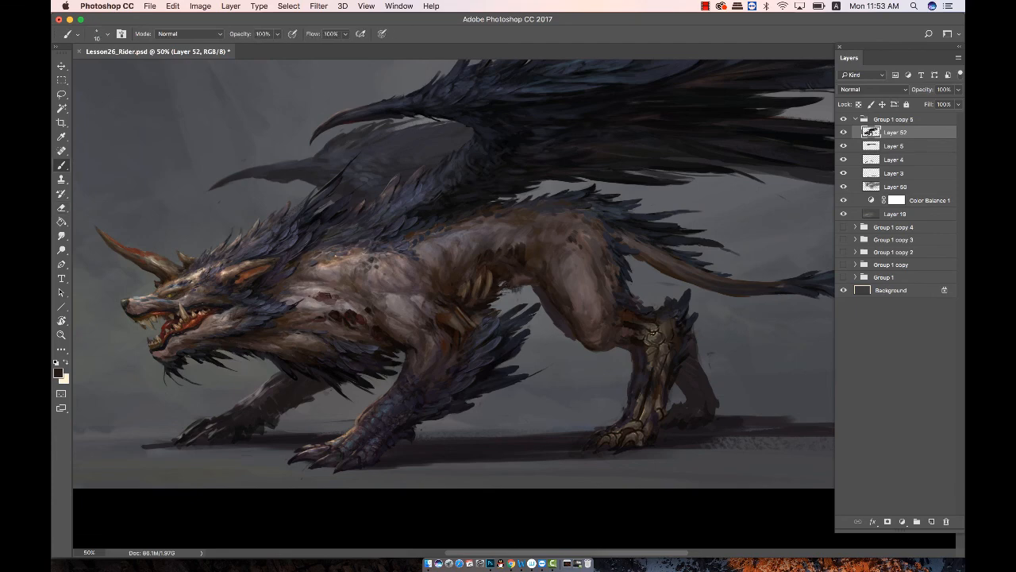
Rework the torn wound on the flank behind the ribs with colours sampled from the surrounding skin.
alt+click(517, 245)
key(bracketright)
key(bracketright)
alt+click(519, 238)
drag(521, 246, 523, 256)
alt+click(533, 262)
alt+click(527, 243)
alt+click(524, 237)
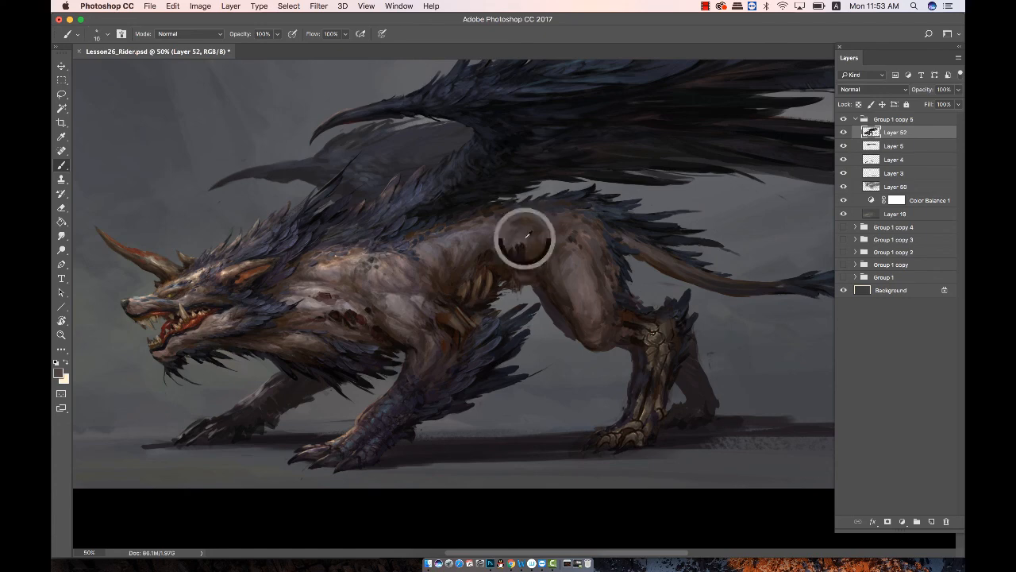
alt+click(529, 234)
Refine the exposed ribs and the torn belly edge with sampled dark tones and the eraser.
alt+click(475, 274)
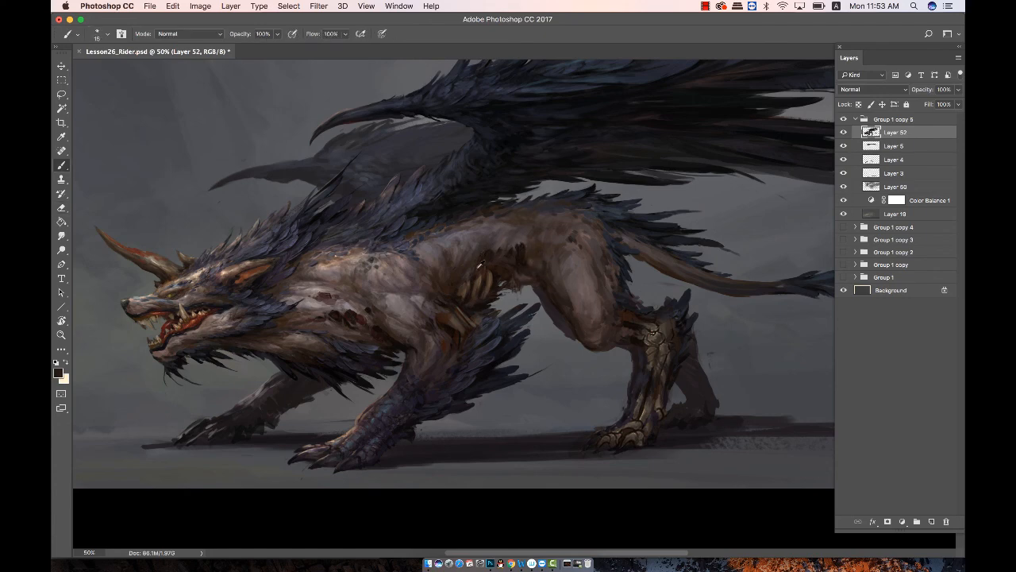
alt+click(490, 270)
scroll(490, 267, down, 3)
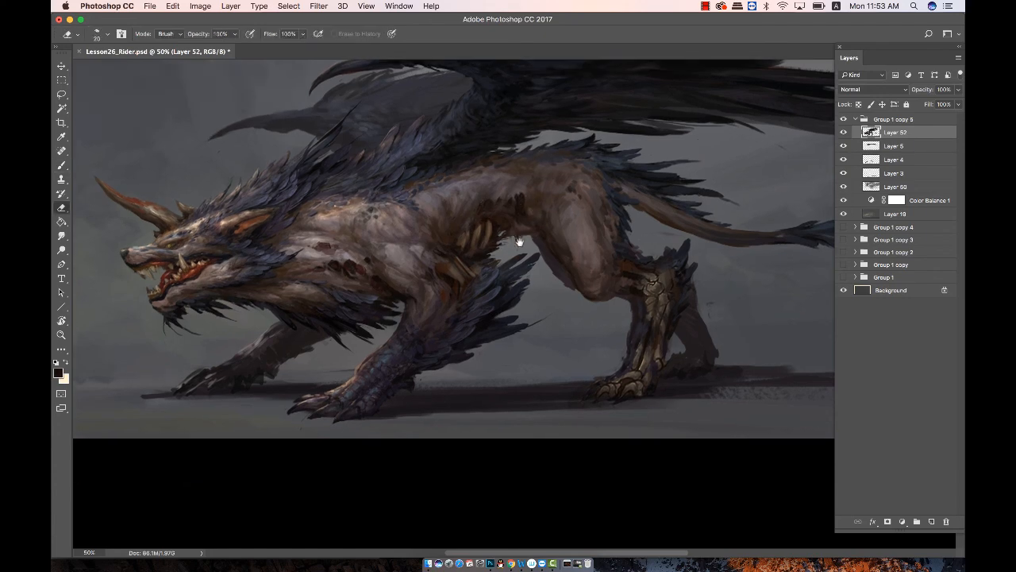
key(e)
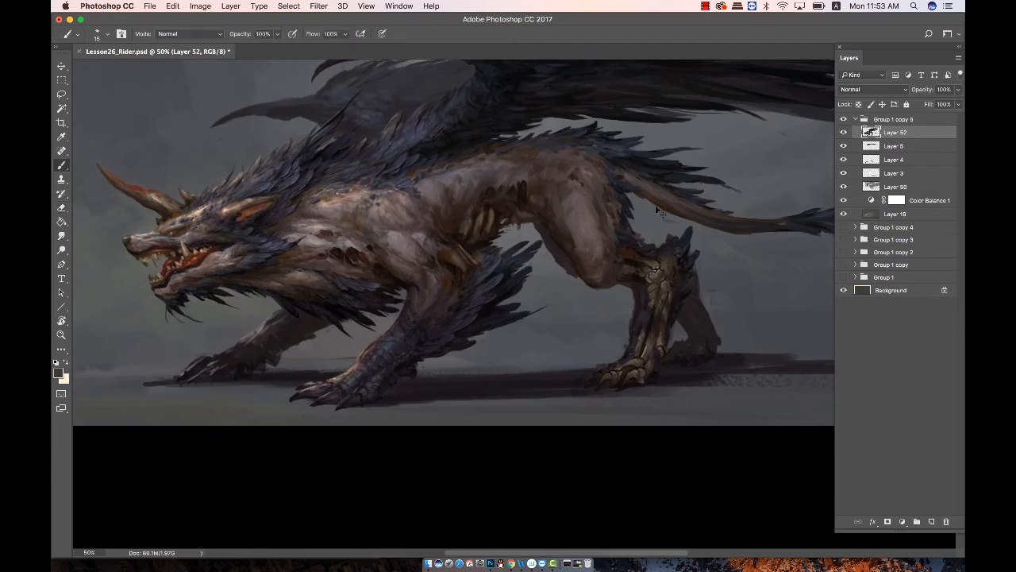
key(bracketright)
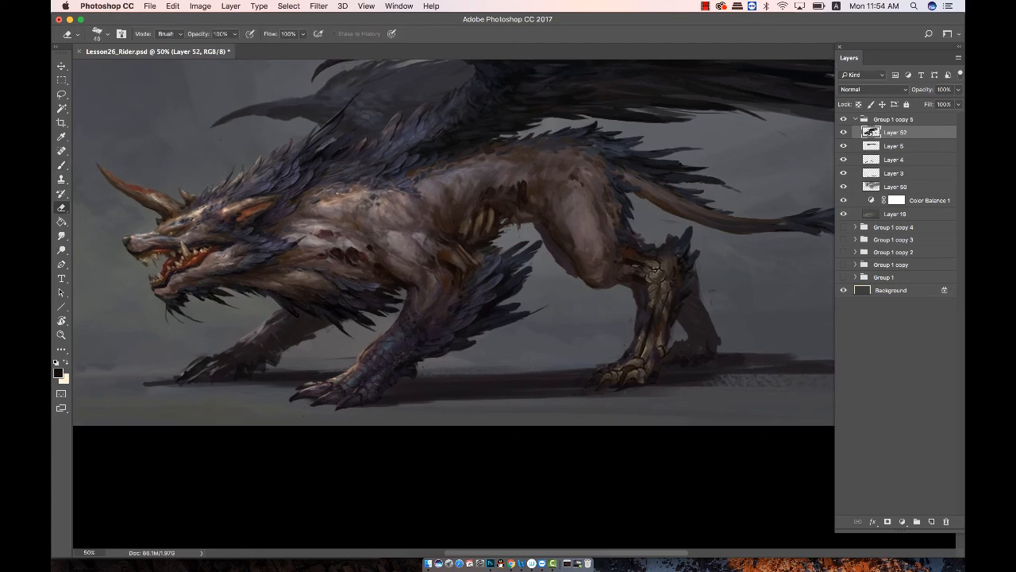
key(b)
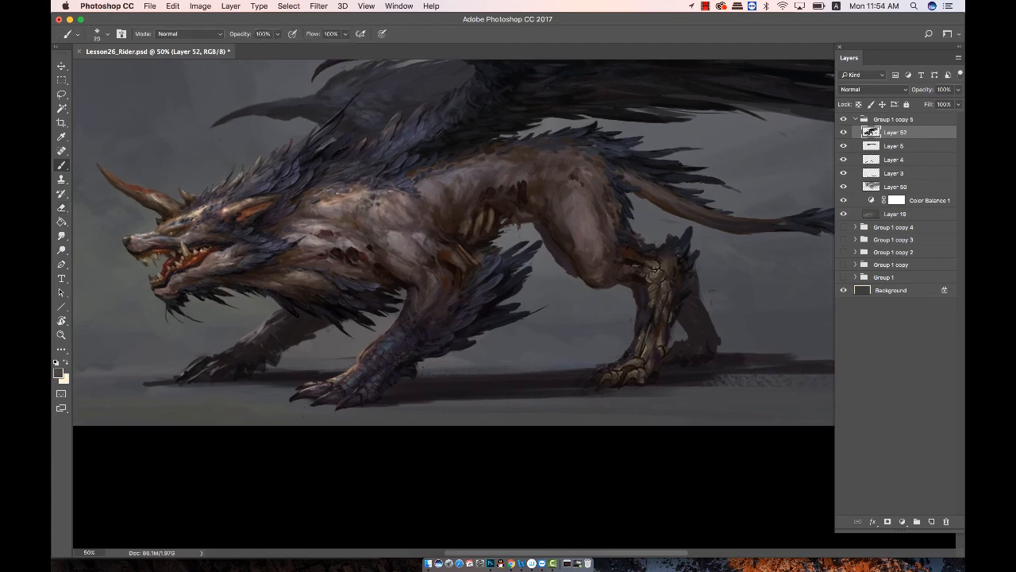
Blend the bones of the near hind foot using colours sampled from the foot and a larger brush.
key(bracketleft)
alt+click(639, 372)
key(bracketright)
key(bracketright)
key(bracketright)
key(bracketright)
mouse_move(636, 368)
mouse_down()
mouse_move(625, 382)
mouse_move(636, 372)
mouse_move(608, 377)
mouse_move(625, 365)
mouse_up()
alt+click(628, 373)
alt+click(632, 370)
alt+click(629, 367)
Pick a darker foreground colour and refine the near hind leg and foot with a small brush and the eraser.
click(58, 372)
key(Return)
key(bracketleft)
key(bracketleft)
key(bracketleft)
key(bracketleft)
key(bracketleft)
key(bracketleft)
key(bracketleft)
key(e)
mouse_move(636, 294)
mouse_down()
mouse_move(634, 307)
mouse_move(621, 291)
mouse_up()
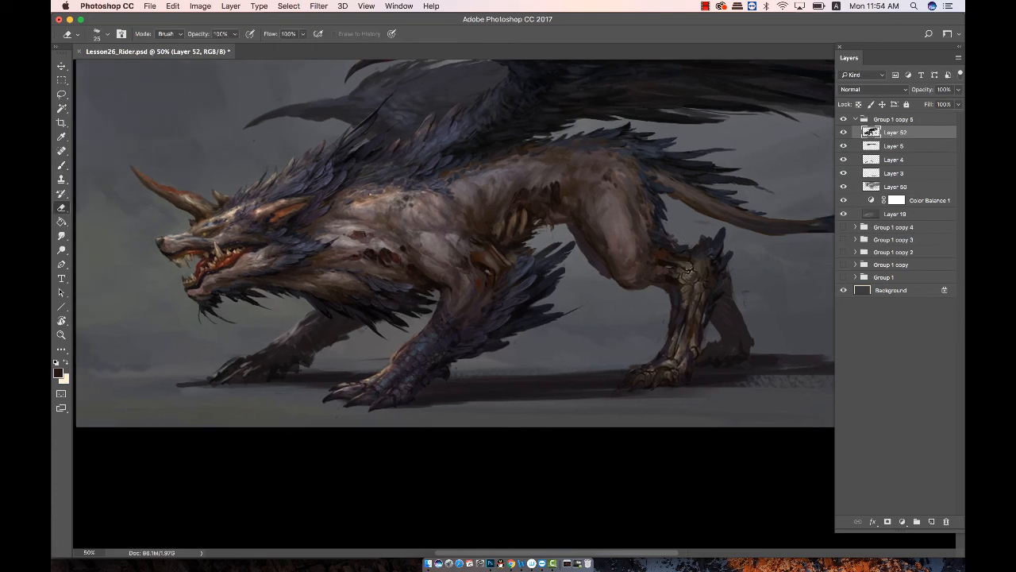
Deepen the open wound at the front leg's elbow with a dark colour sampled from it.
key(b)
alt+click(484, 259)
drag(481, 255, 488, 262)
key(e)
key(b)
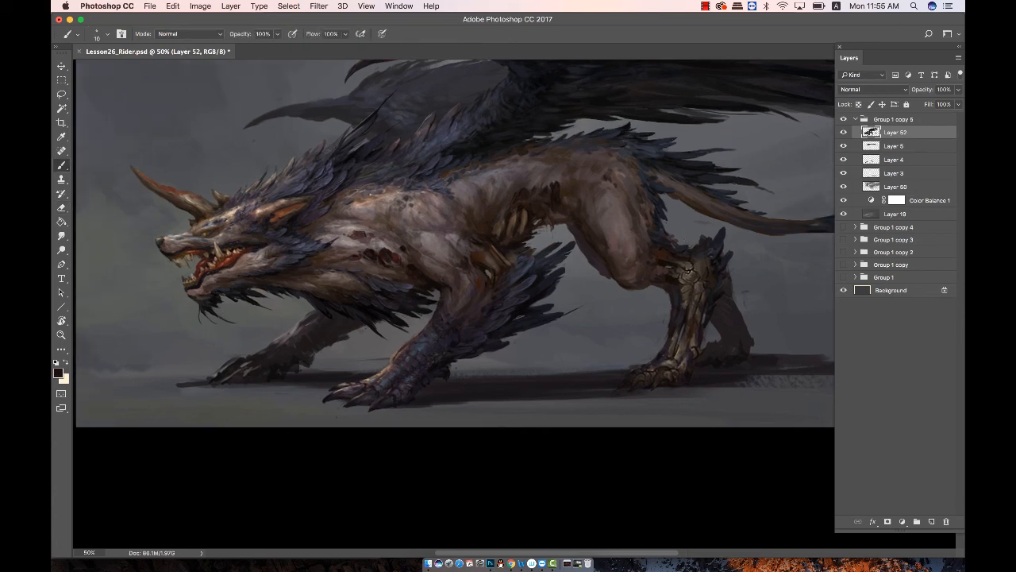
Touch up the ribs and torn flank edge with the brush and eraser.
drag(620, 224, 627, 217)
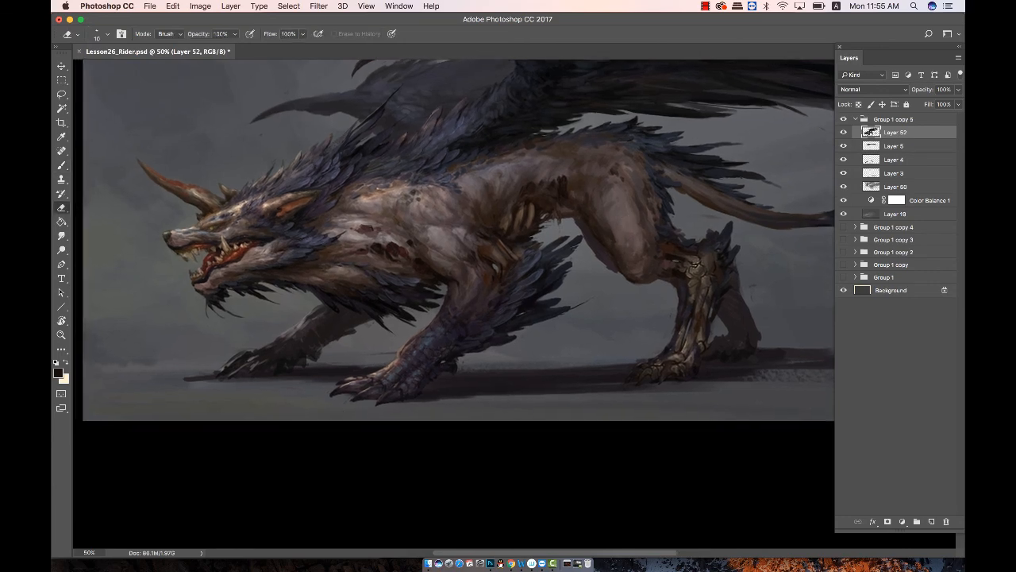
key(e)
drag(541, 209, 537, 244)
key(b)
key(e)
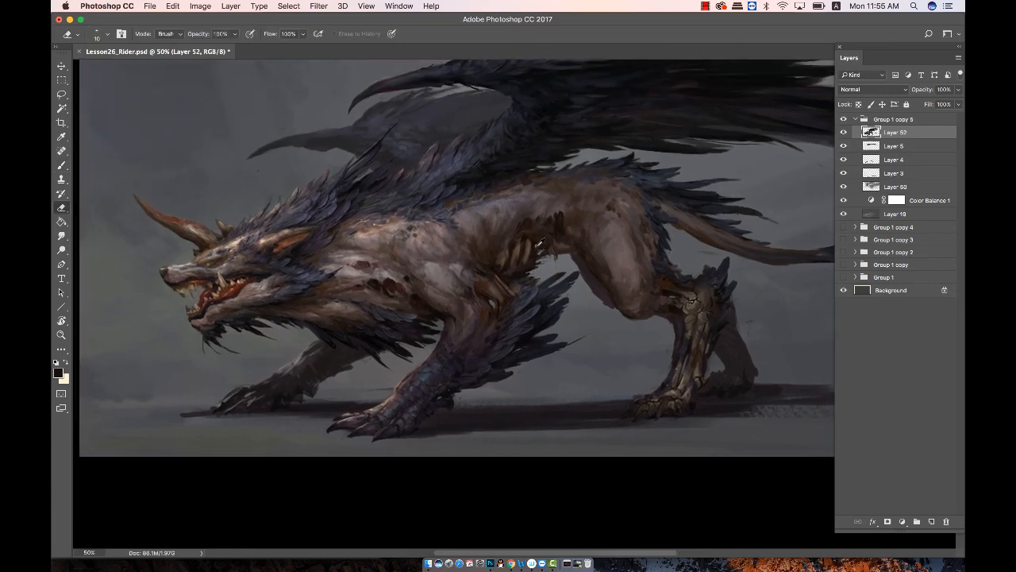
Carve gaps and bony shapes into the far hind leg on Layer 4 with the eraser and brush.
drag(748, 193, 731, 180)
click(892, 162)
key(b)
key(e)
drag(726, 332, 721, 350)
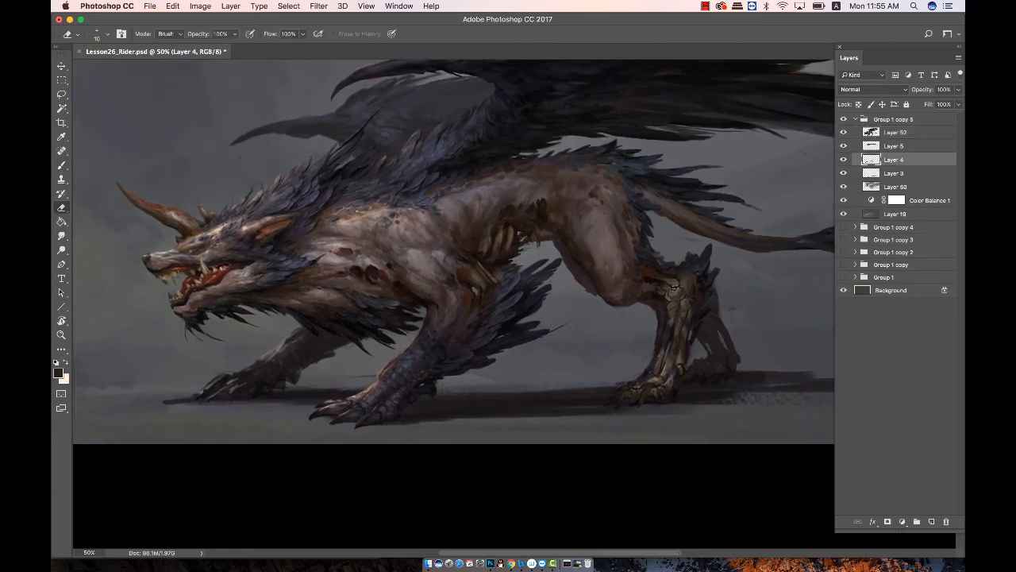
key(b)
key(e)
key(b)
key(e)
key(b)
key(e)
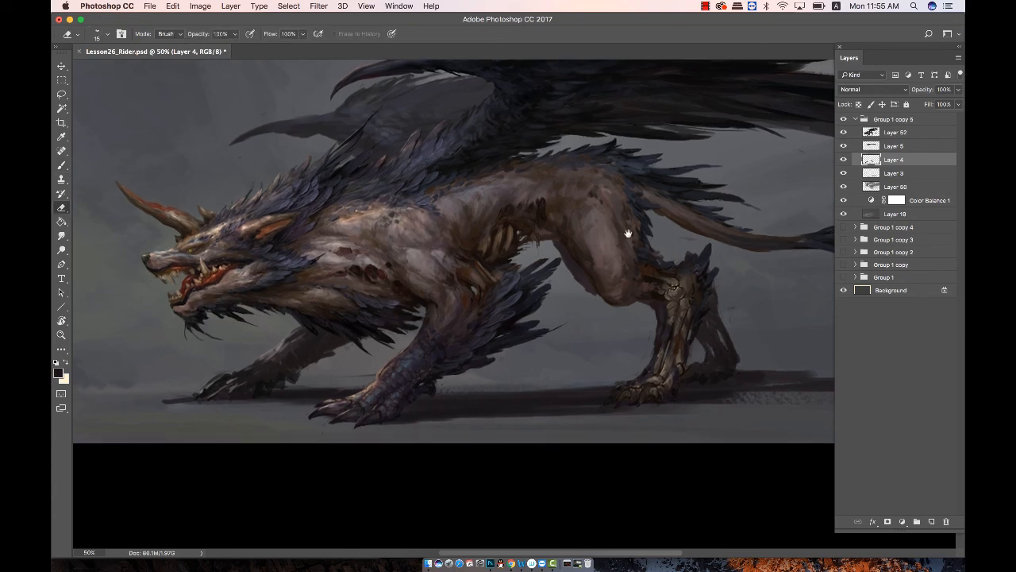
Rework the far front leg on Layer 4 with dark tones and the eraser for a bonier look.
drag(589, 293, 610, 287)
key(b)
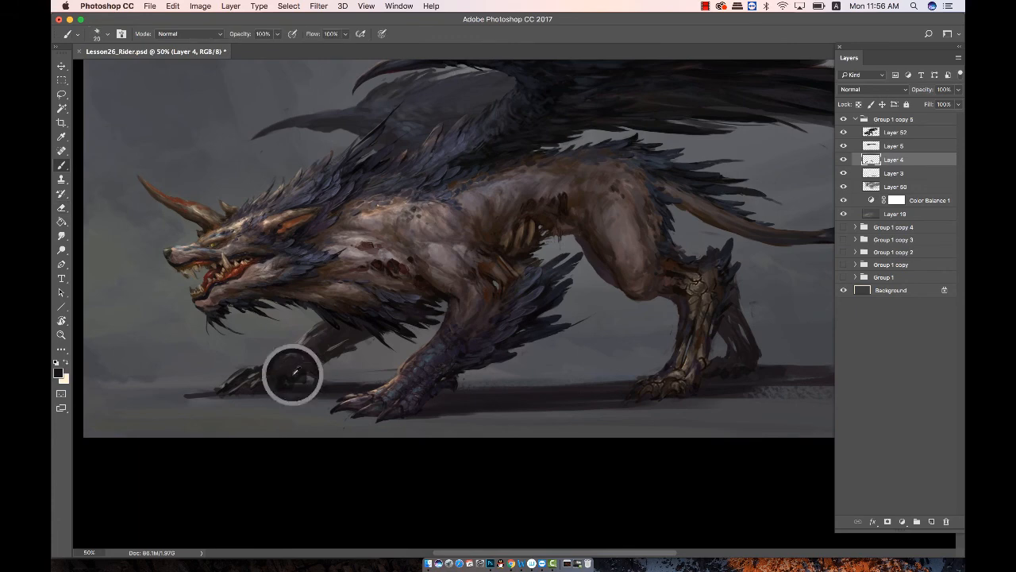
key(bracketright)
key(bracketright)
key(bracketright)
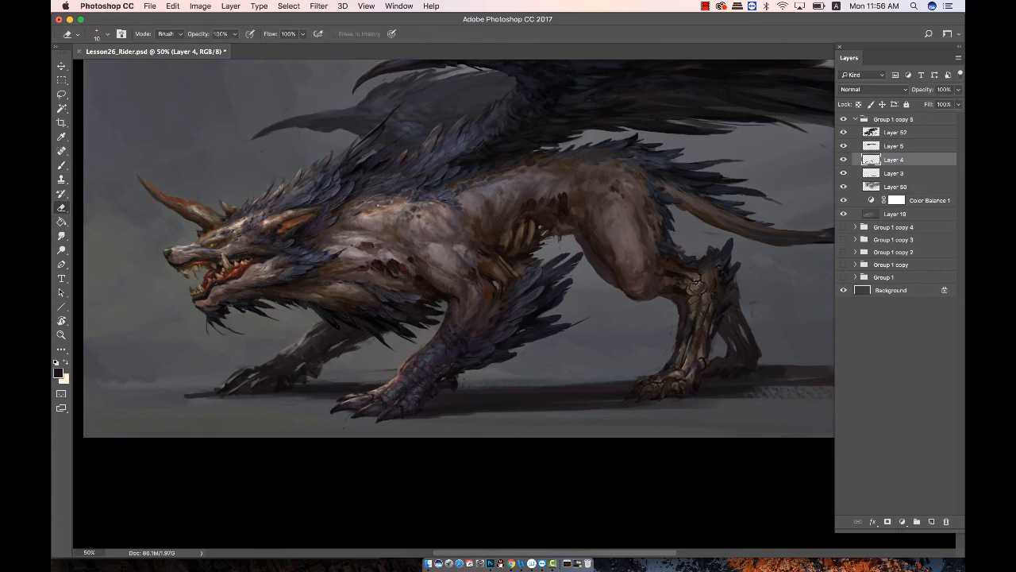
Return to Layer 52 and refine the shoulder wounds with the eraser and a small brush.
drag(730, 130, 733, 166)
click(899, 134)
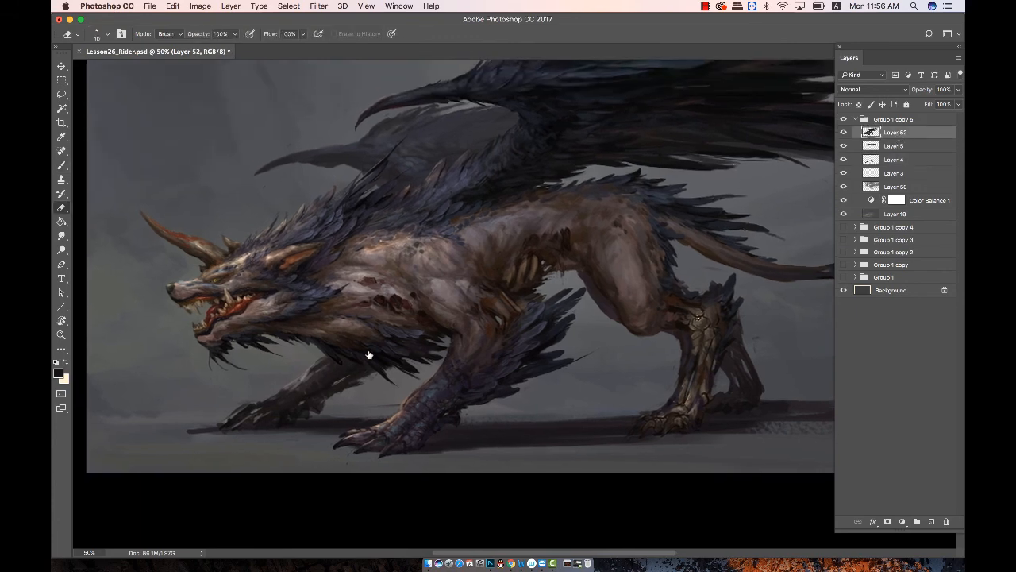
key(e)
drag(421, 299, 422, 293)
key(b)
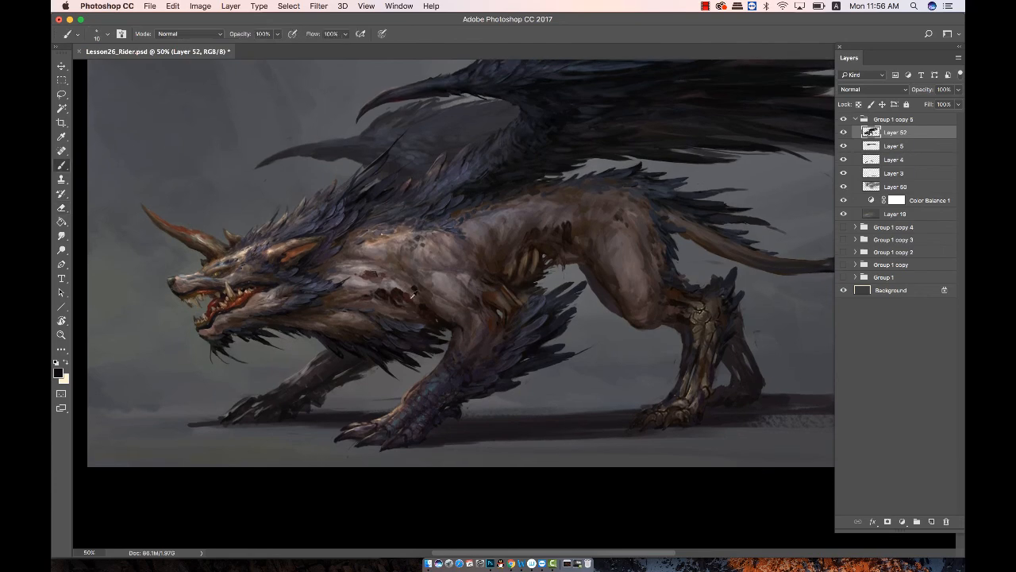
Paint a small hanging skin shred below the near hind thigh with a colour sampled beside the knee.
key(super+minus)
key(super+minus)
key(super+plus)
key(super+plus)
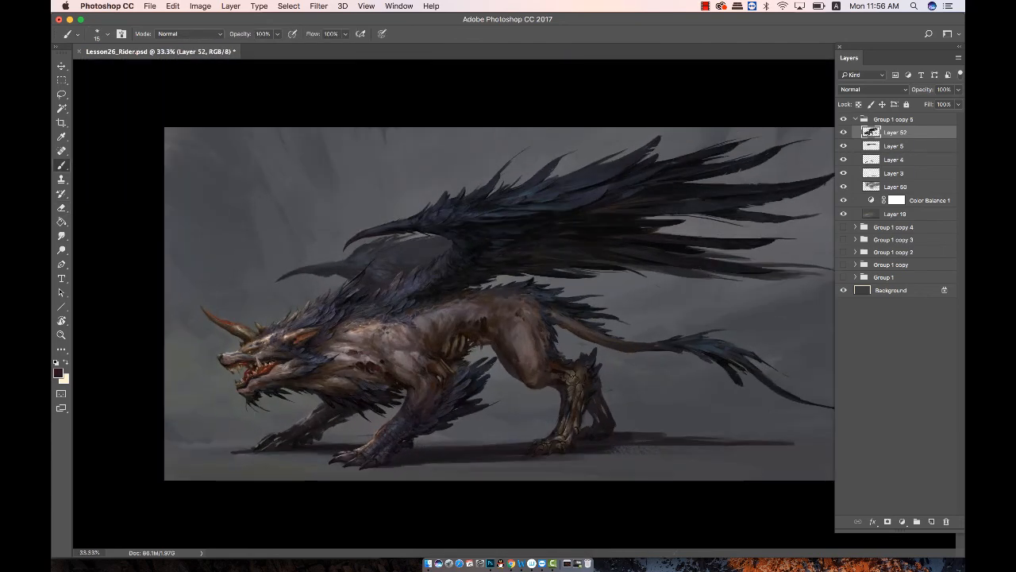
drag(578, 428, 589, 365)
key(bracketleft)
key(bracketright)
drag(757, 242, 767, 231)
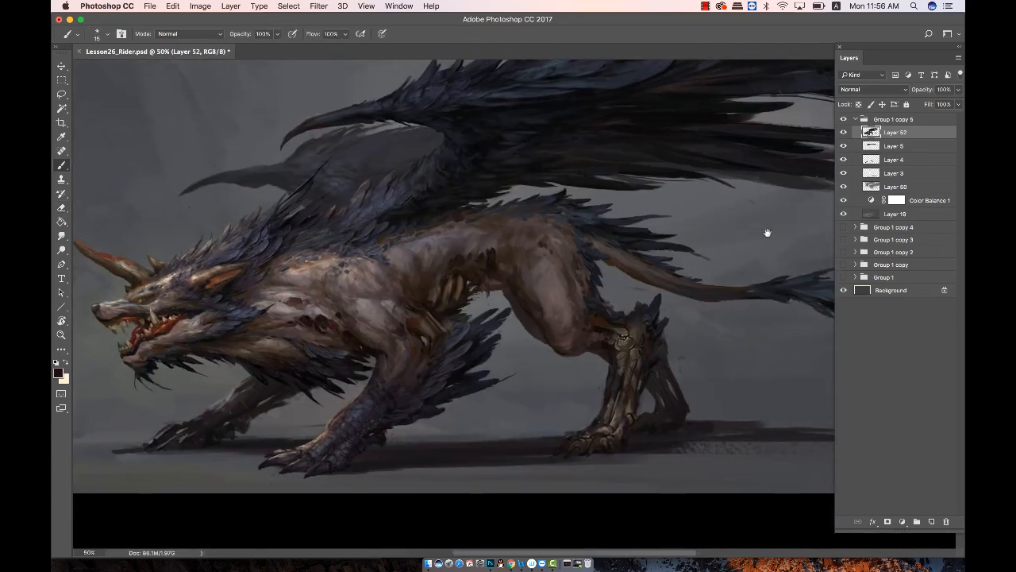
alt+click(594, 334)
key(bracketright)
drag(624, 336, 650, 318)
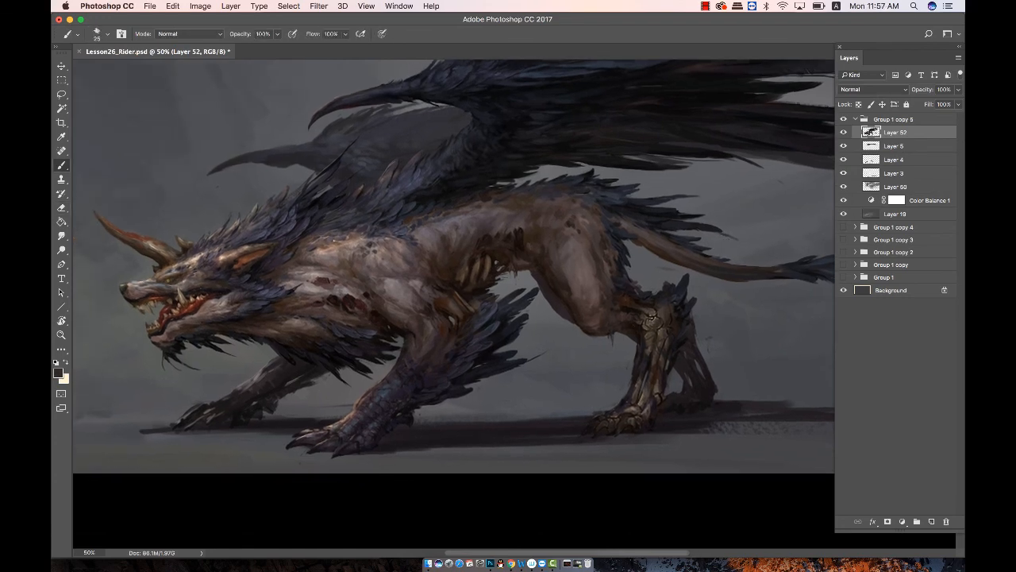
Sample tones from the ankle bones and set the background colour to a muted skin tone from the hind thigh.
alt+click(649, 316)
drag(721, 283, 736, 263)
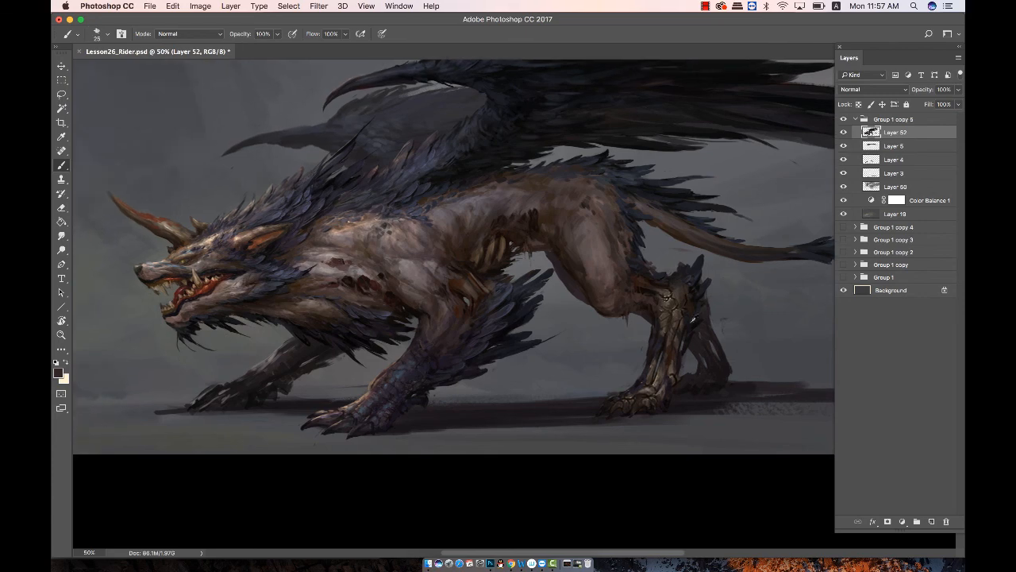
alt+click(684, 281)
alt+click(668, 301)
click(65, 380)
click(526, 145)
drag(754, 105, 548, 151)
click(667, 298)
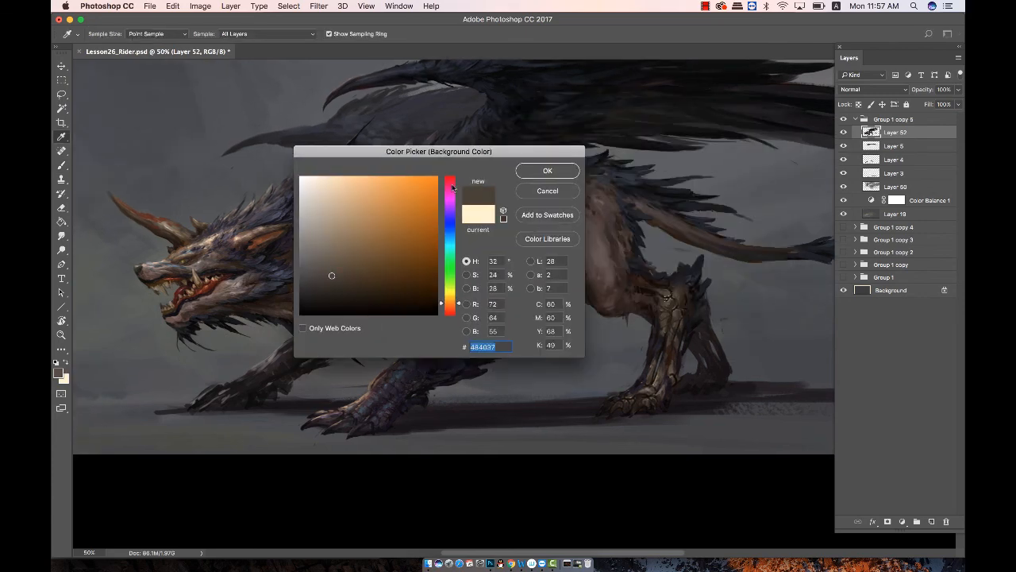
click(610, 230)
click(548, 169)
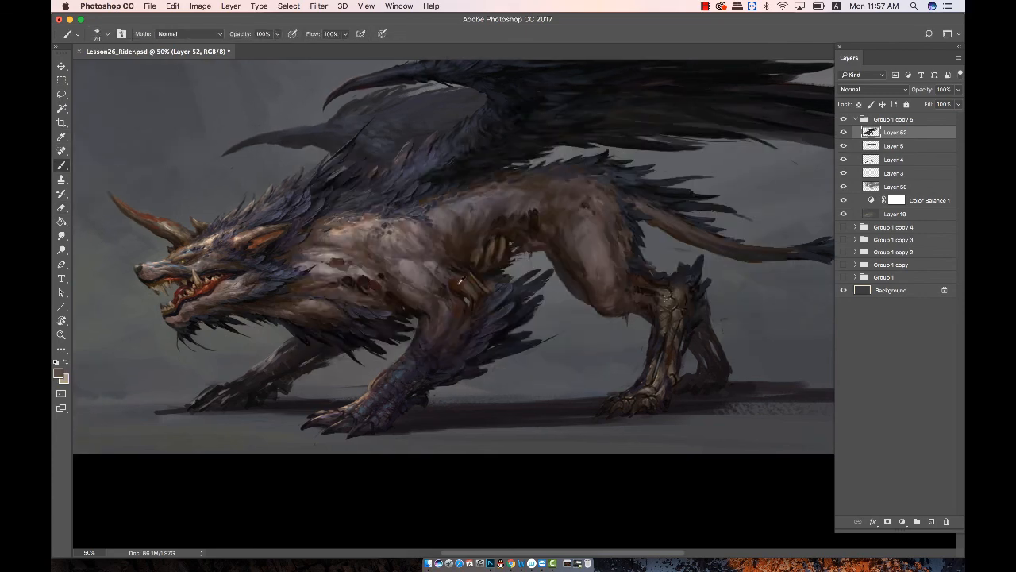
Repaint the ankle joint bones of the near hind leg with sampled wound, bone and feather colours.
alt+click(459, 283)
key(bracketleft)
key(bracketleft)
drag(679, 284, 670, 297)
alt+click(680, 299)
alt+click(688, 287)
alt+click(689, 286)
alt+click(701, 297)
key(bracketright)
key(bracketright)
Clean up the hind leg bones with a dark colour sampled from the elbow feathers and the eraser.
alt+click(511, 301)
key(bracketleft)
key(bracketleft)
key(e)
key(b)
scroll(695, 297, down, 1)
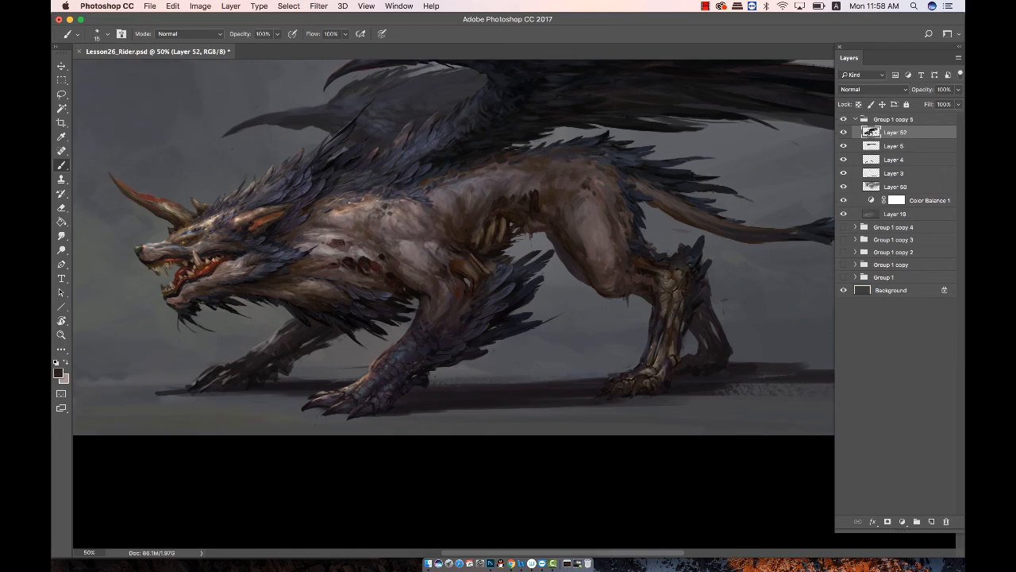
key(e)
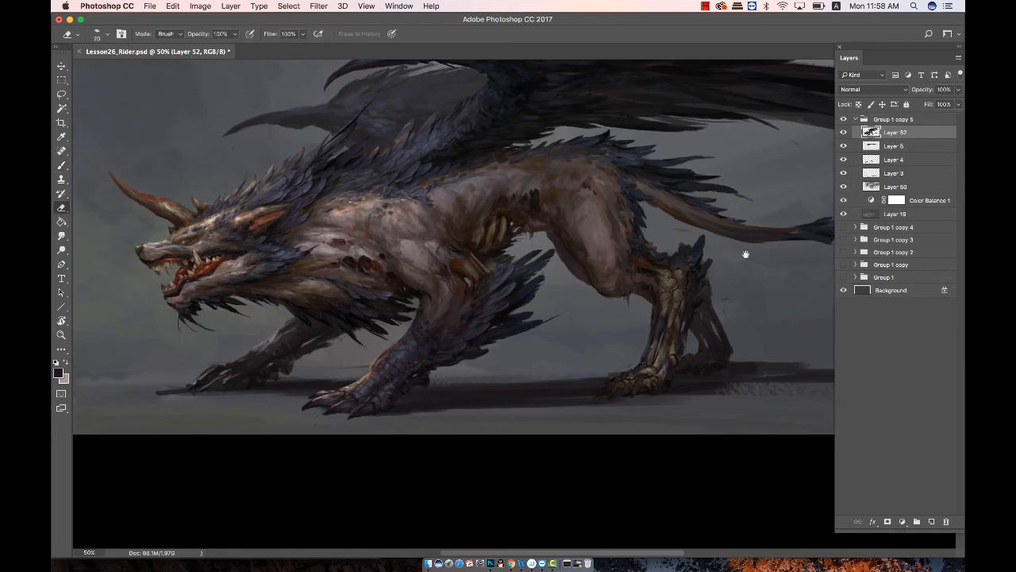
Touch up the lower leg and foot bones of the near hind leg with colours sampled from the shin and paw.
drag(647, 268, 630, 263)
key(b)
drag(648, 342, 646, 352)
alt+click(644, 354)
alt+click(662, 289)
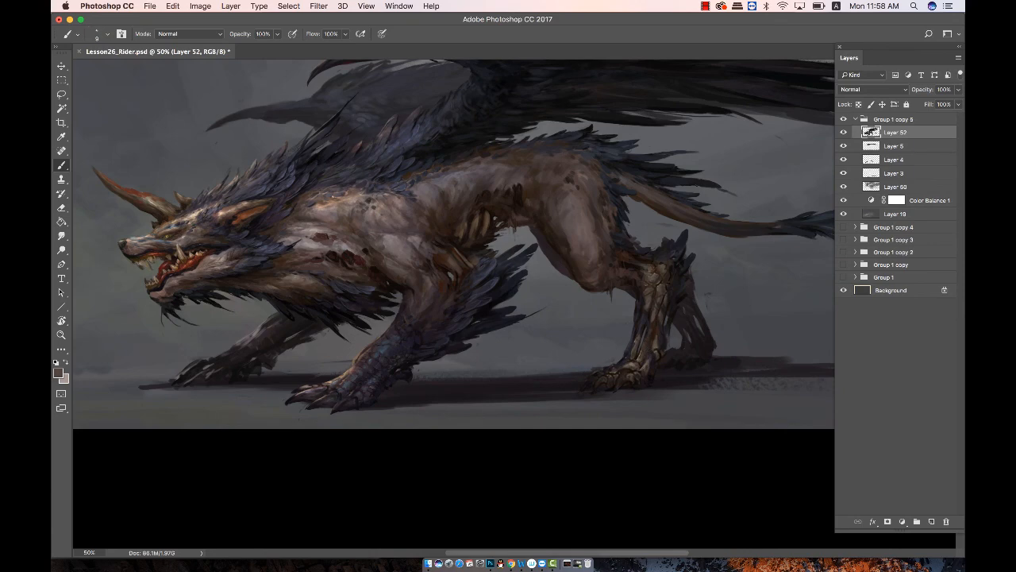
alt+click(663, 347)
key(e)
key(b)
alt+click(672, 299)
Refine the torn skin and bone around the near hind ankle joint with tones sampled beside it.
alt+click(646, 256)
alt+click(647, 270)
key(bracketright)
drag(642, 276, 650, 270)
alt+click(647, 285)
alt+click(690, 265)
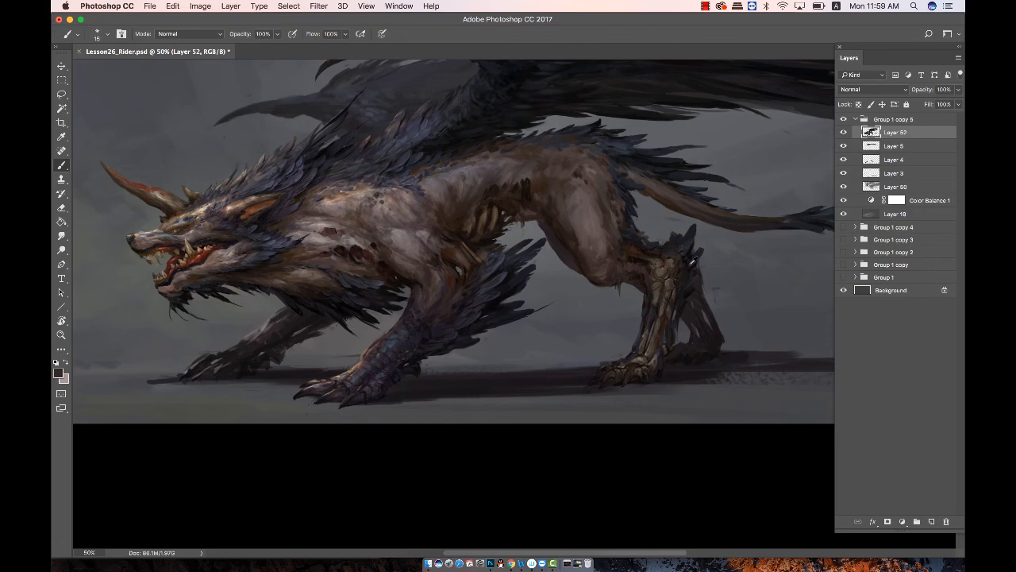
Repaint the feather tuft behind the near hind ankle with dark and bluish tones sampled from its feathers.
alt+click(696, 267)
key(bracketleft)
alt+click(700, 270)
alt+click(696, 271)
alt+click(689, 268)
alt+click(680, 254)
key(bracketleft)
key(bracketleft)
key(bracketright)
alt+click(690, 237)
alt+click(685, 248)
alt+click(694, 239)
alt+click(696, 236)
alt+click(694, 229)
Block in a dark wound on the upper shoulder, adjust the foreground colour to a dark red and reduce the brush size.
key(bracketright)
key(Tab)
key(super+equal)
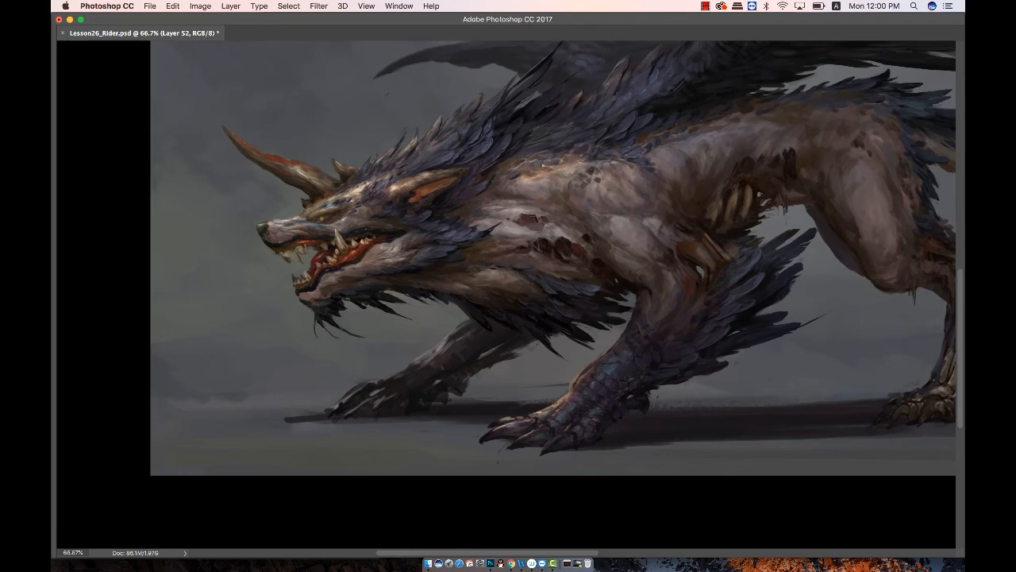
mouse_move(591, 177)
mouse_down()
mouse_move(527, 218)
mouse_move(520, 238)
mouse_up()
key(Tab)
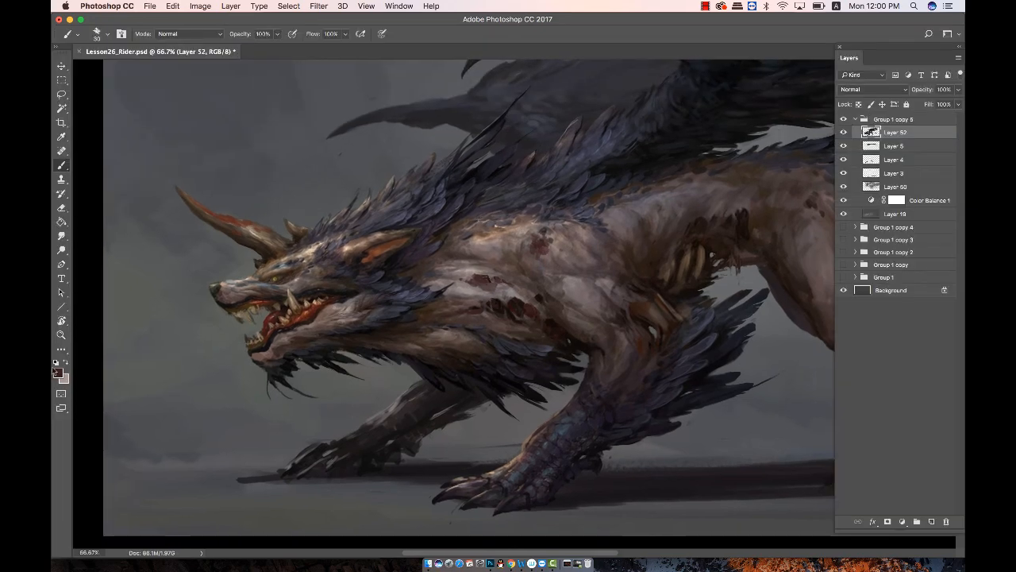
click(57, 373)
mouse_move(365, 263)
mouse_down()
mouse_move(367, 276)
mouse_move(387, 272)
mouse_up()
key(Return)
key(bracketleft)
key(bracketleft)
key(bracketleft)
key(bracketleft)
key(bracketleft)
Detail the upper shoulder wound with dark reds and skin tones sampled from the chest wounds and the surrounding skin.
alt+click(517, 307)
alt+click(548, 254)
drag(550, 246, 541, 258)
alt+click(542, 253)
mouse_move(541, 254)
mouse_down()
mouse_move(539, 245)
mouse_move(546, 255)
mouse_up()
alt+click(533, 256)
key(bracketright)
alt+click(531, 253)
alt+click(542, 244)
alt+click(534, 248)
key(bracketright)
alt+click(541, 248)
key(bracketleft)
key(bracketleft)
key(bracketleft)
alt+click(541, 244)
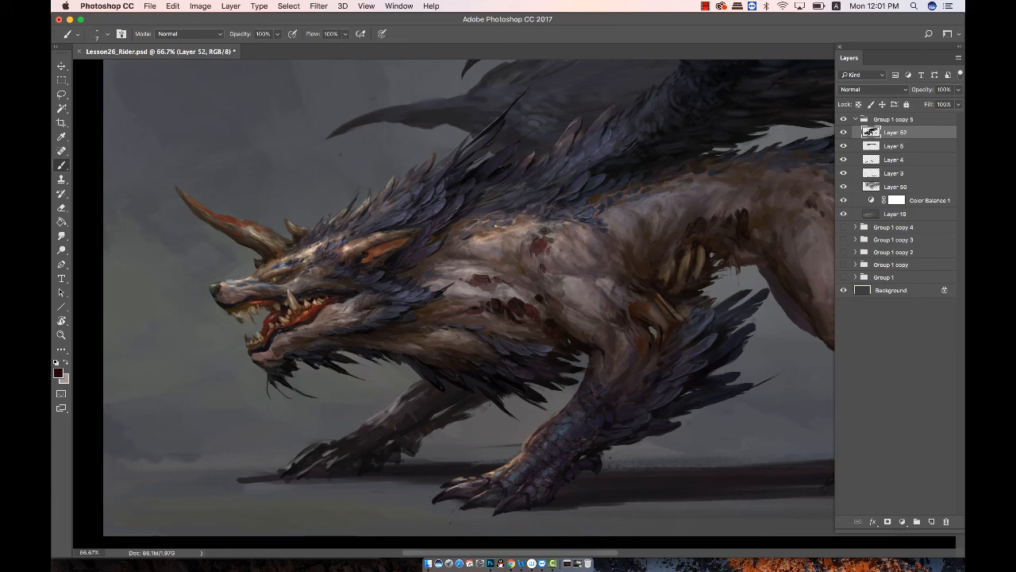
alt+click(542, 246)
alt+click(541, 246)
Paint a second small red wound below the shoulder wound with sampled skin and blood tones.
alt+click(570, 274)
alt+click(547, 277)
key(bracketright)
drag(562, 271, 549, 277)
alt+click(555, 286)
alt+click(551, 296)
alt+click(536, 297)
key(bracketleft)
key(bracketleft)
key(bracketleft)
alt+click(543, 296)
alt+click(546, 295)
alt+click(551, 305)
scroll(641, 232, down, 2)
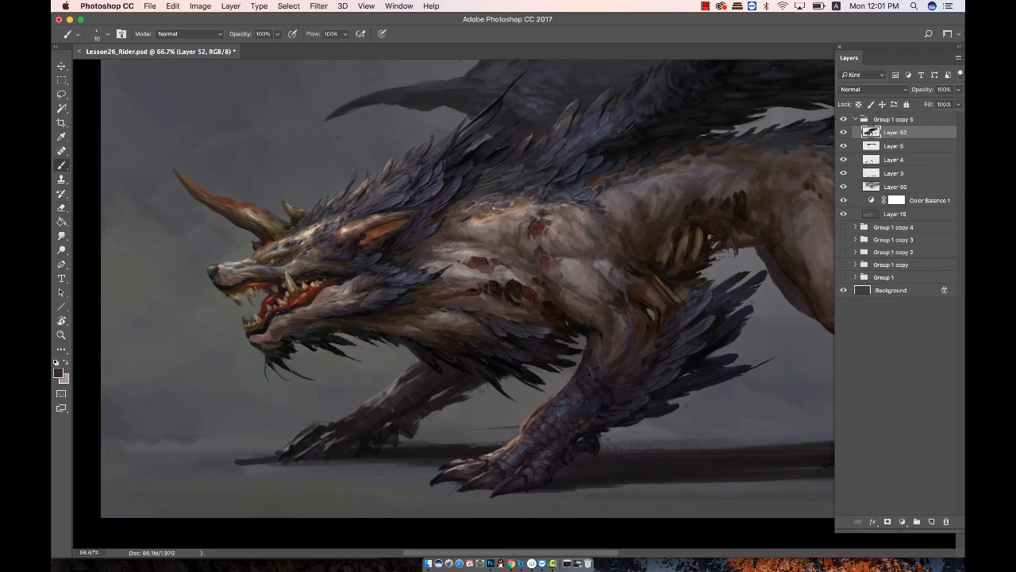
Refine the edges and interior of both shoulder wounds with sampled skin and dark red tones.
key(bracketright)
key(bracketright)
drag(783, 239, 776, 231)
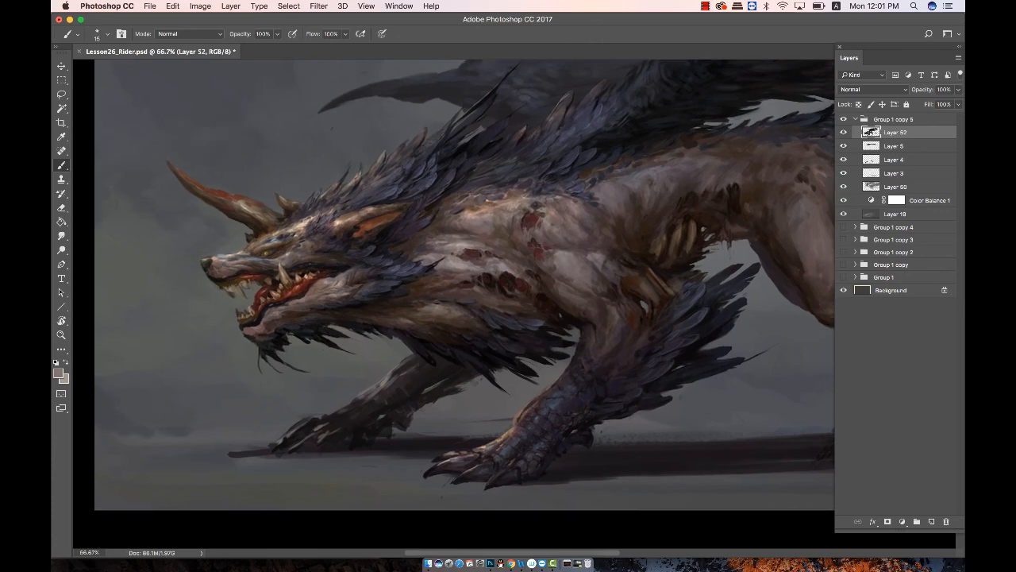
mouse_move(534, 219)
mouse_down()
mouse_move(487, 250)
mouse_move(469, 208)
mouse_up()
alt+click(486, 249)
key(bracketright)
key(bracketleft)
key(bracketleft)
key(bracketleft)
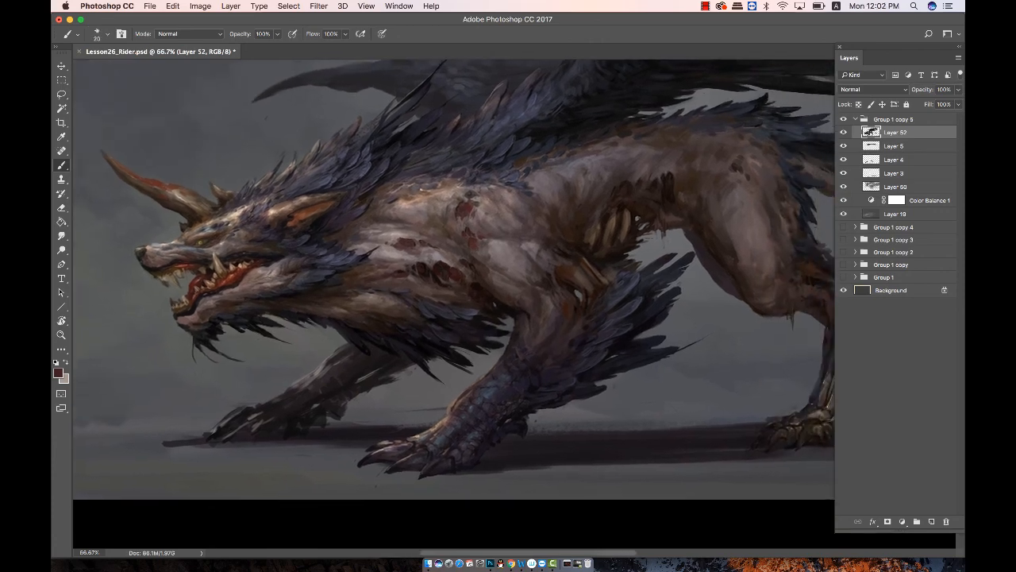
alt+click(469, 204)
alt+click(469, 204)
alt+click(469, 198)
Deepen the gaps between the exposed ribs and reshape the torn flesh around them with sampled colours and the eraser.
alt+click(617, 235)
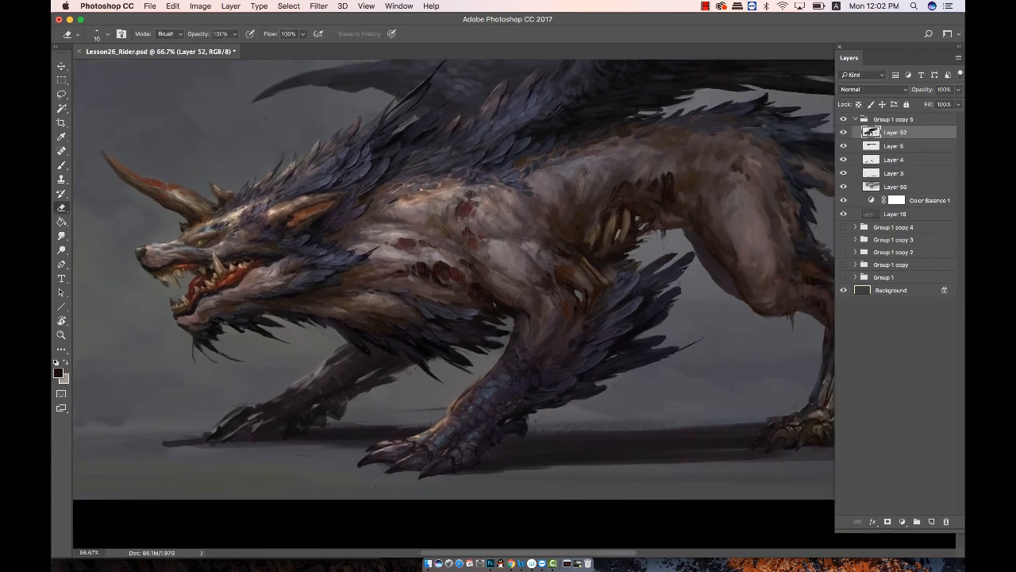
mouse_move(618, 222)
mouse_down()
mouse_move(616, 239)
mouse_move(632, 237)
mouse_up()
alt+click(627, 237)
mouse_move(621, 241)
mouse_down()
mouse_move(643, 223)
mouse_move(653, 229)
mouse_move(638, 245)
mouse_move(604, 248)
mouse_move(540, 296)
mouse_up()
alt+click(623, 238)
alt+click(638, 231)
key(bracketright)
key(bracketright)
key(bracketright)
alt+click(634, 237)
key(e)
key(b)
key(bracketleft)
alt+click(646, 244)
alt+click(594, 251)
key(bracketleft)
Paint dark red wounds along the back and flank, shaping them with a skin tone sampled from the hind thigh.
drag(584, 197, 567, 138)
key(Tab)
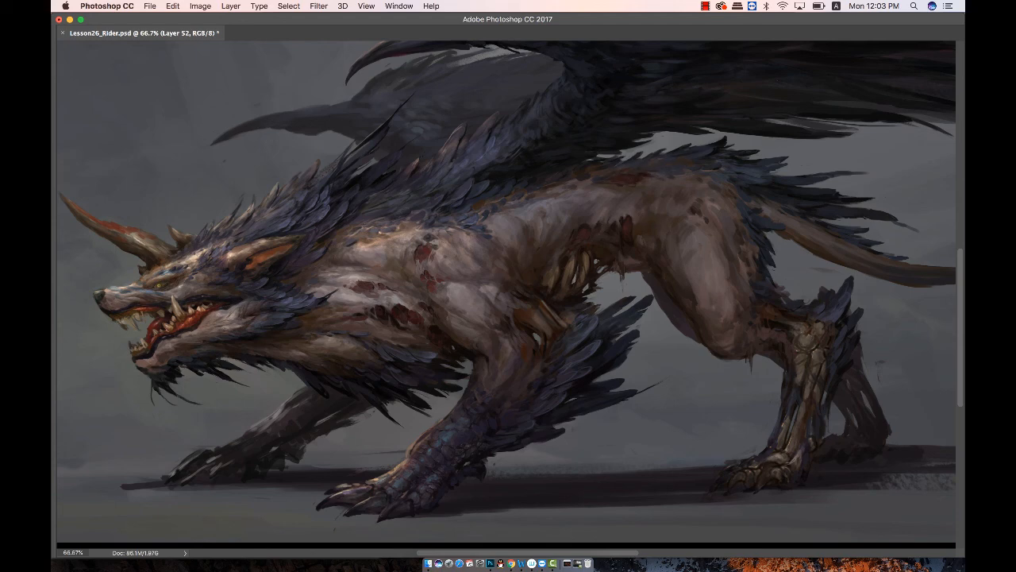
drag(619, 187, 606, 189)
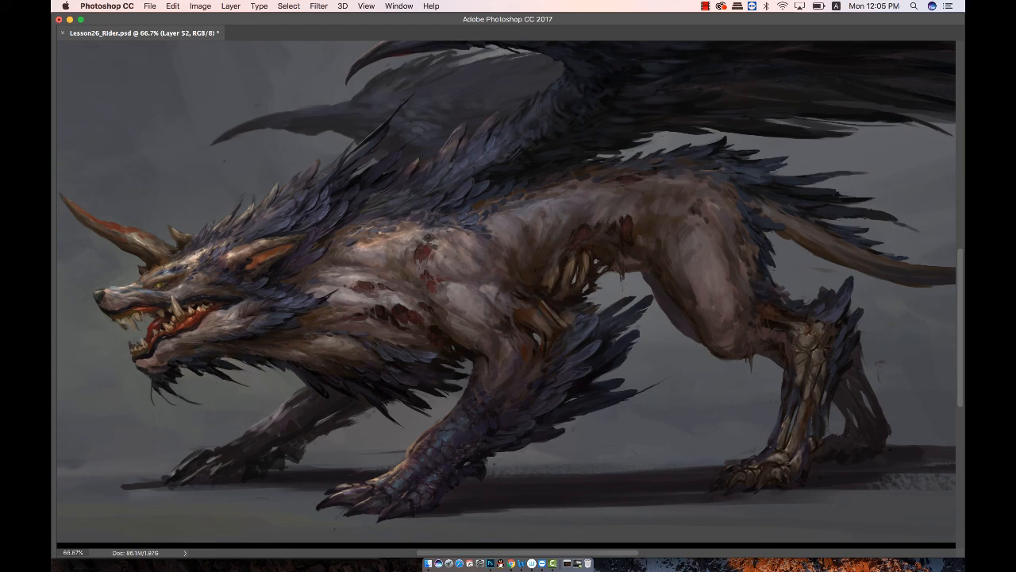
scroll(637, 206, down, 1)
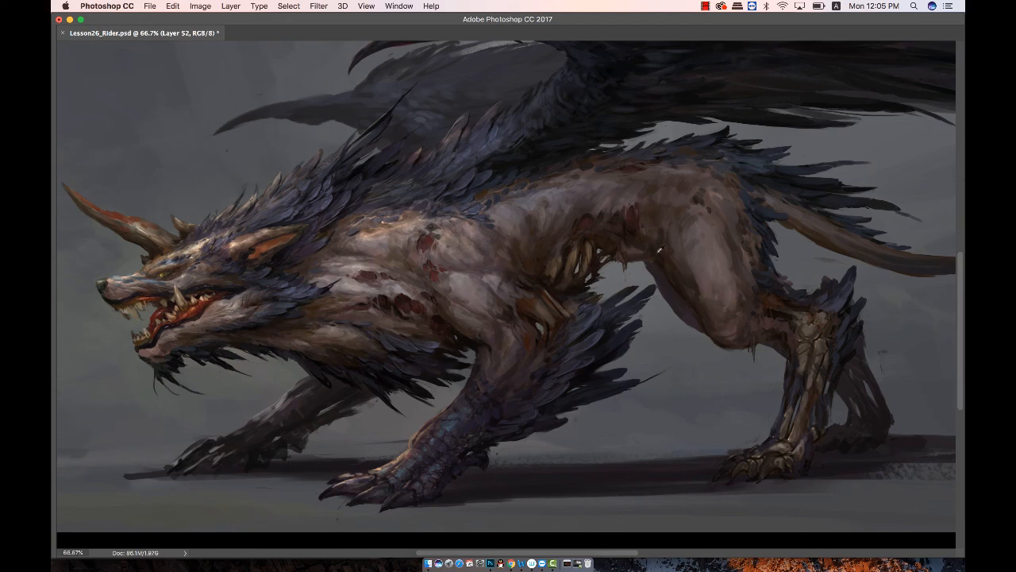
alt+click(675, 281)
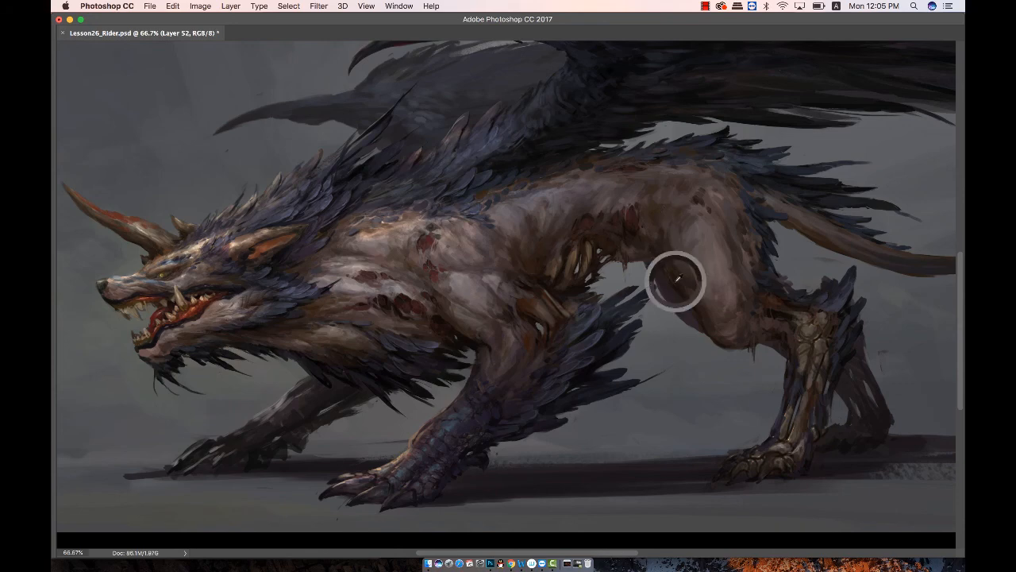
drag(636, 220, 658, 201)
drag(431, 285, 432, 284)
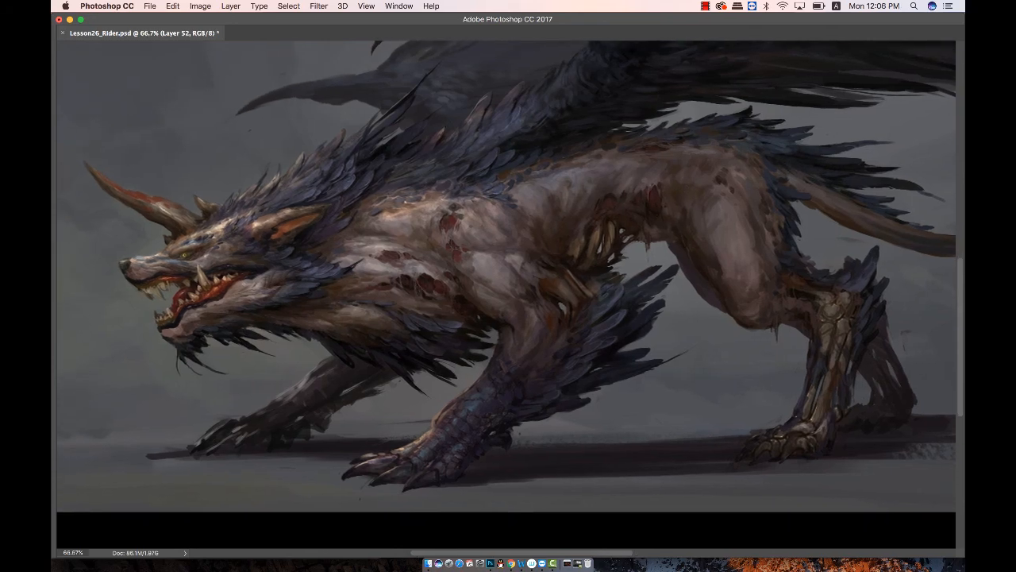
Rework the far hind leg into a skeletal form with separate bones and open gaps between them.
key(super+minus)
key(super+minus)
key(super+equal)
key(super+equal)
drag(649, 384, 701, 291)
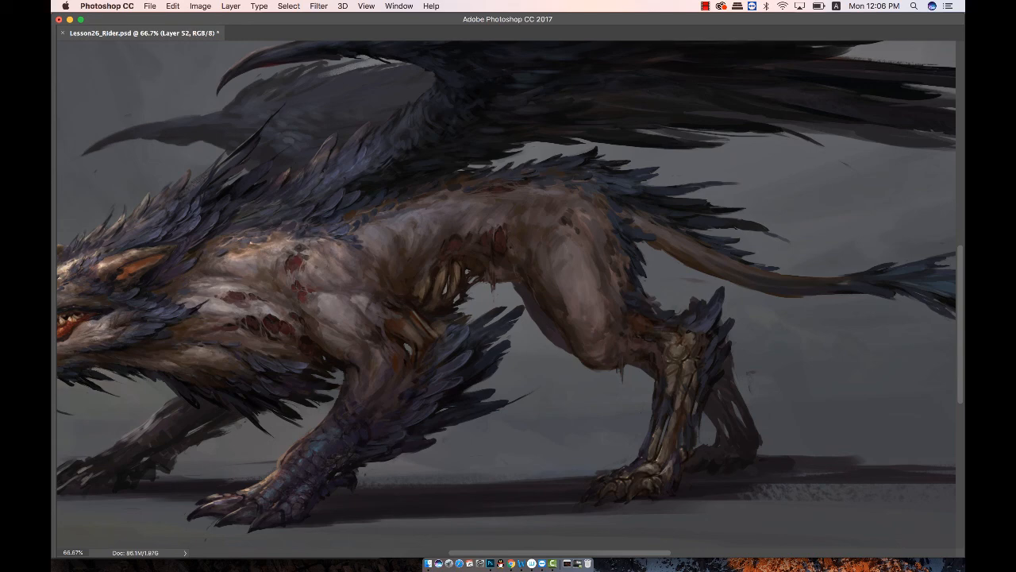
drag(837, 304, 842, 293)
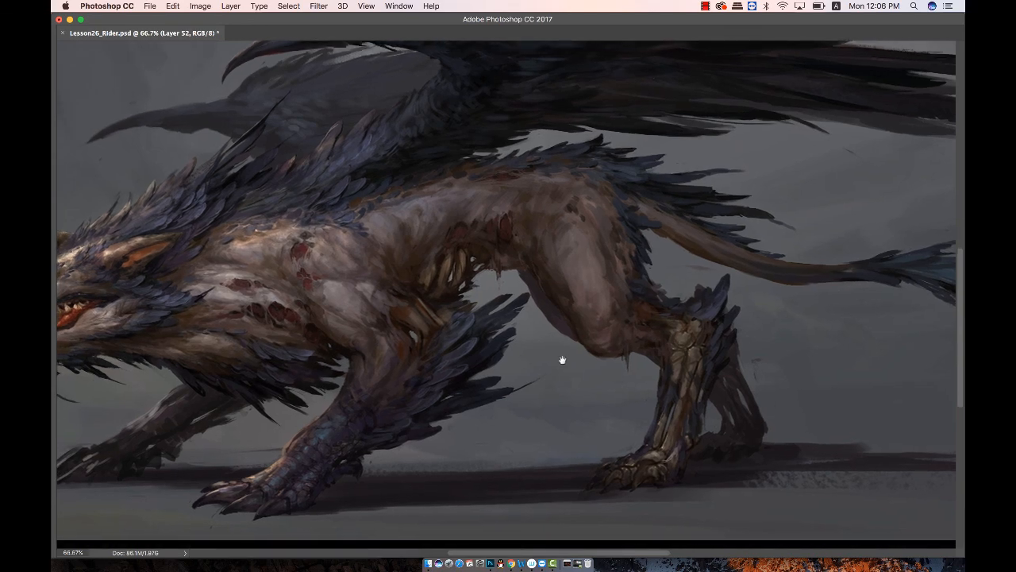
drag(563, 358, 607, 282)
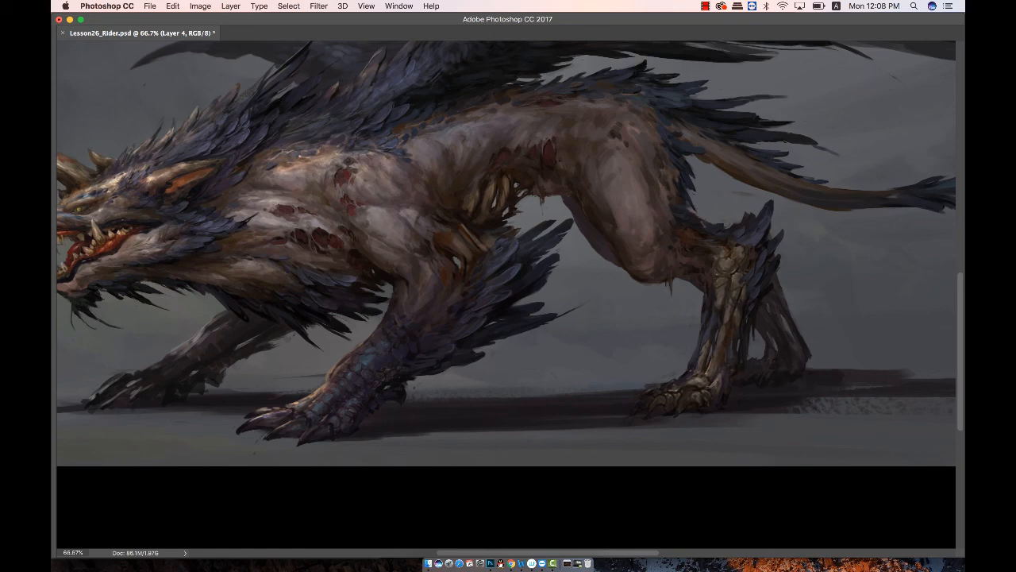
key(Tab)
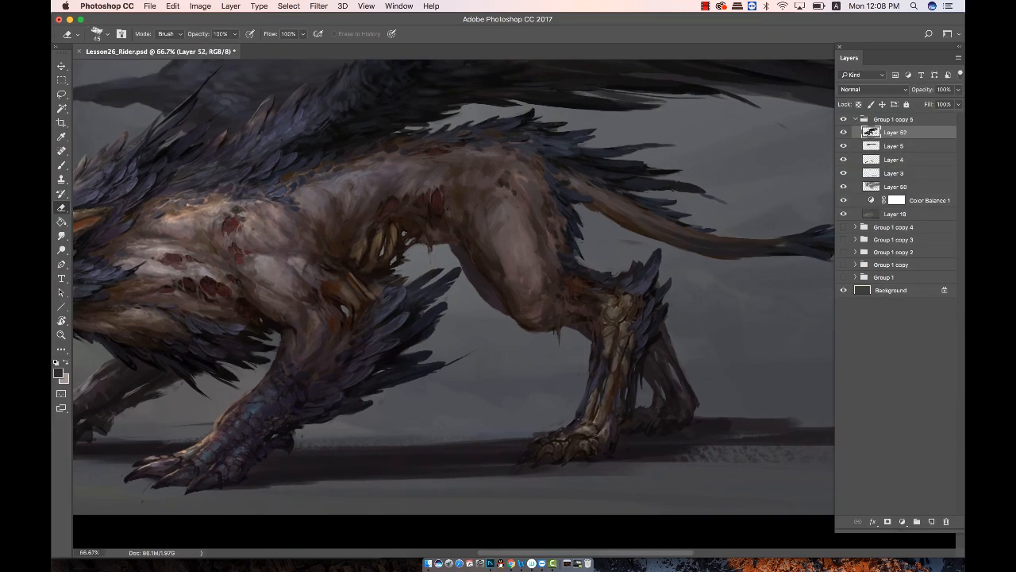
Paint torn, hanging skin shreds along the underside of the tail with a colour sampled from the tail area.
key(Tab)
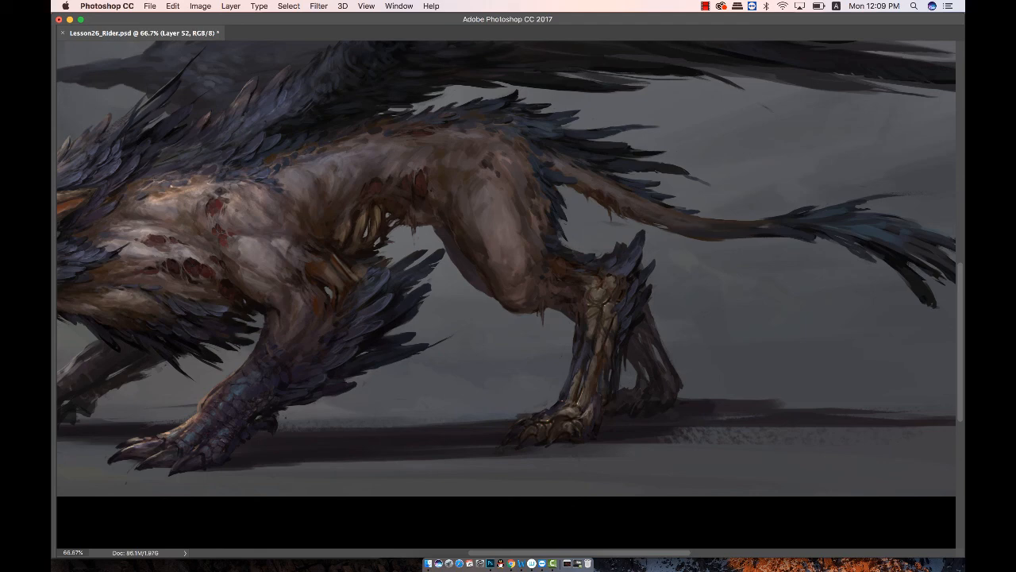
alt+click(635, 214)
drag(674, 234, 745, 246)
drag(756, 185, 791, 209)
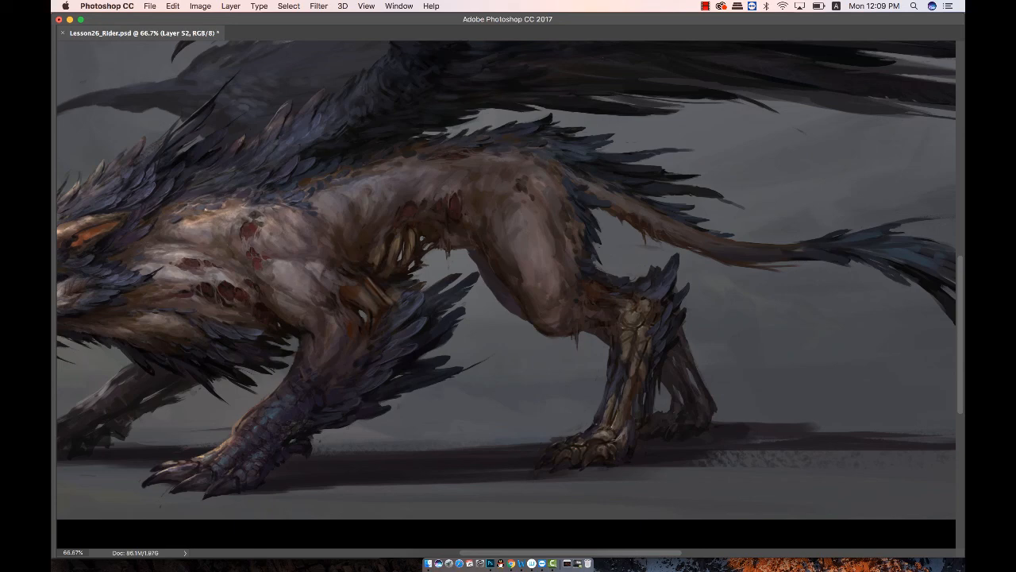
Rework the wound on the upper hind thigh with a colour sampled from it.
alt+click(525, 197)
drag(772, 230, 874, 229)
drag(699, 293, 742, 279)
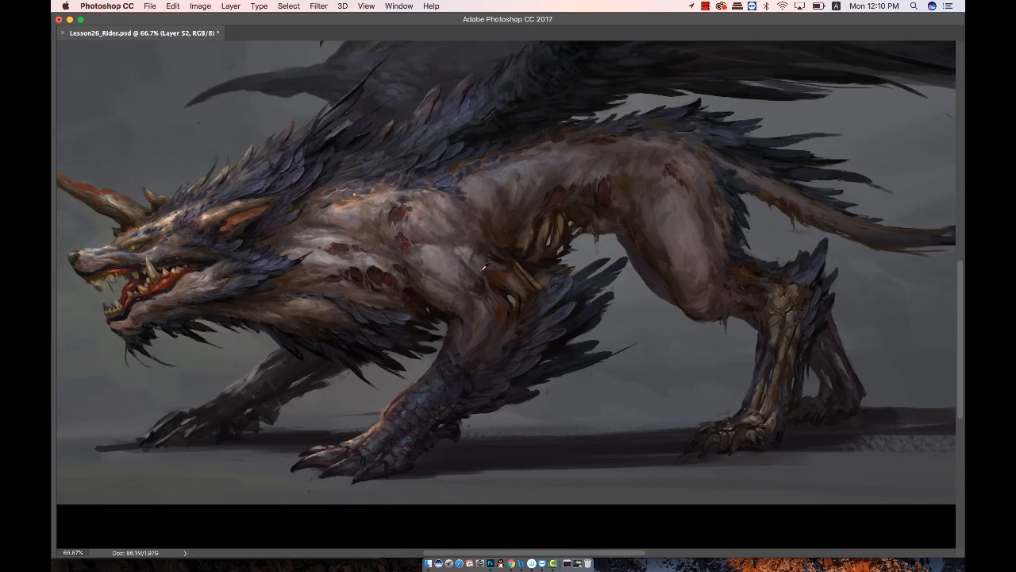
Repaint the exposed bones and stretched torn flesh around the opening above the near elbow.
drag(634, 201, 606, 171)
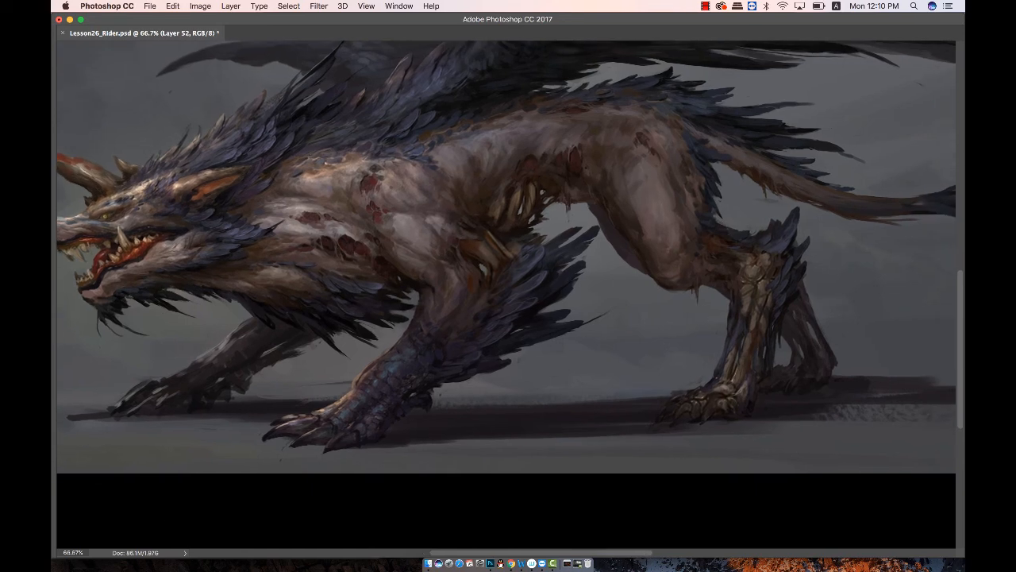
drag(482, 226, 577, 242)
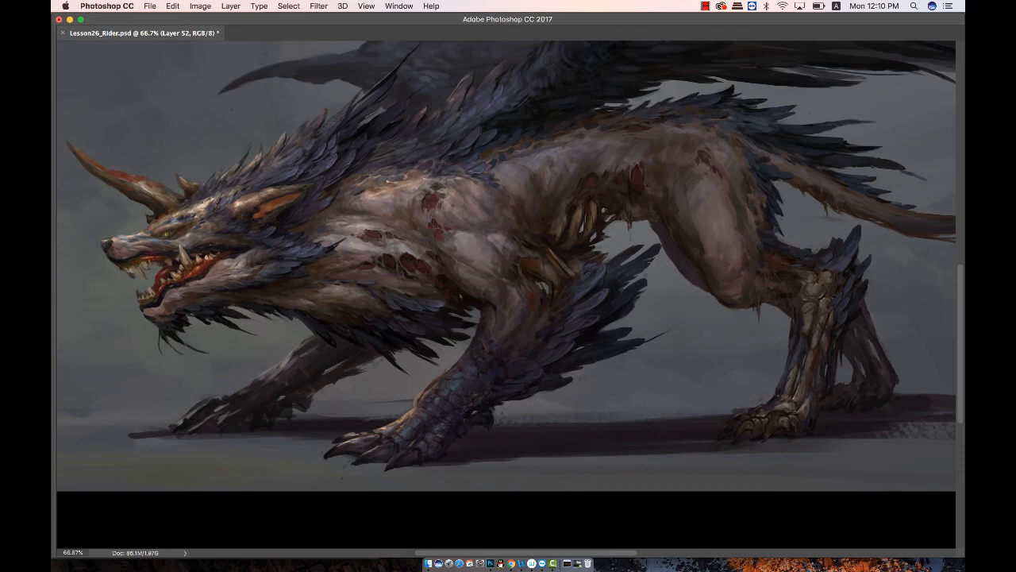
drag(547, 287, 545, 286)
drag(801, 252, 806, 248)
drag(545, 276, 549, 282)
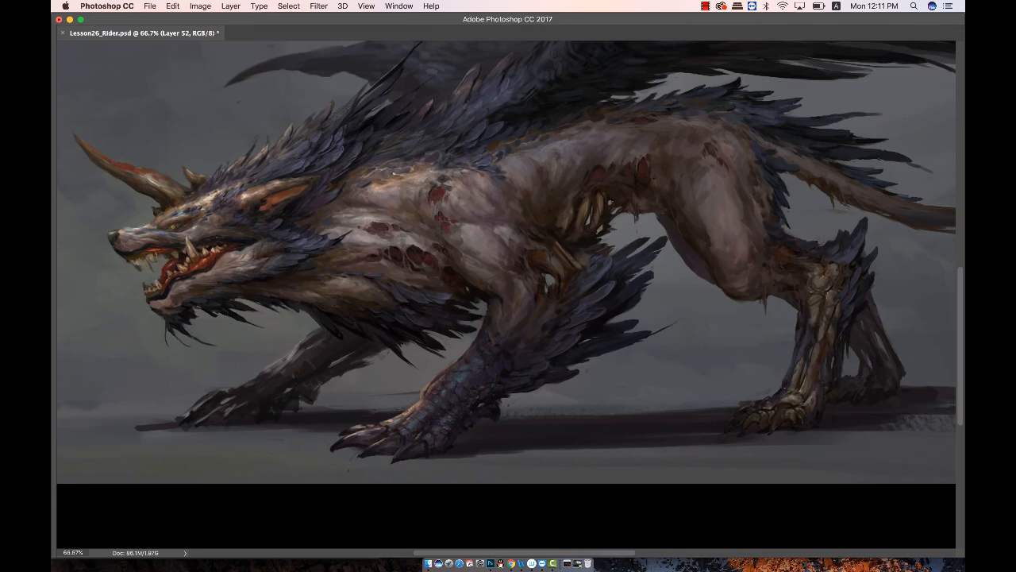
drag(551, 287, 564, 267)
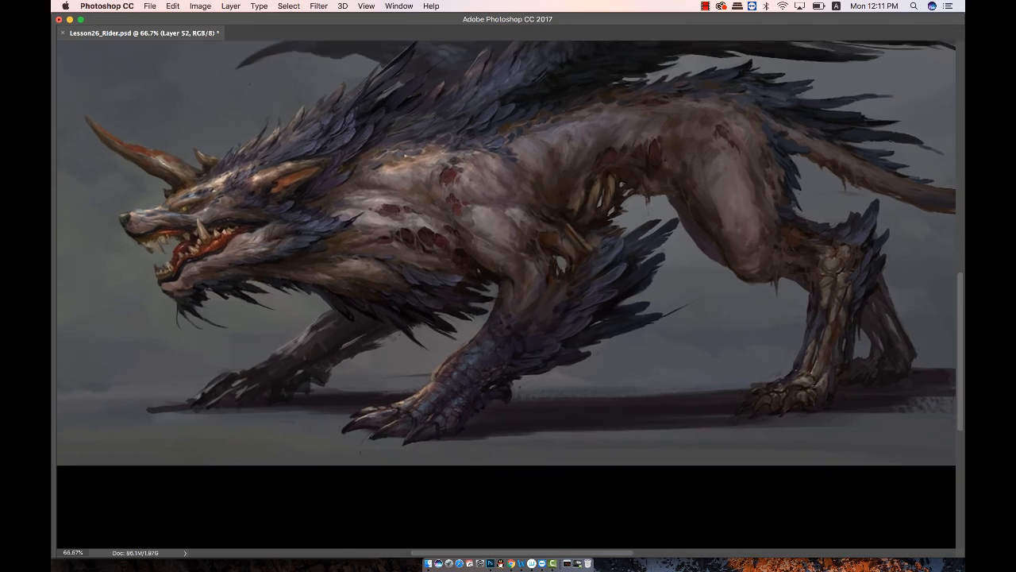
drag(800, 235, 789, 249)
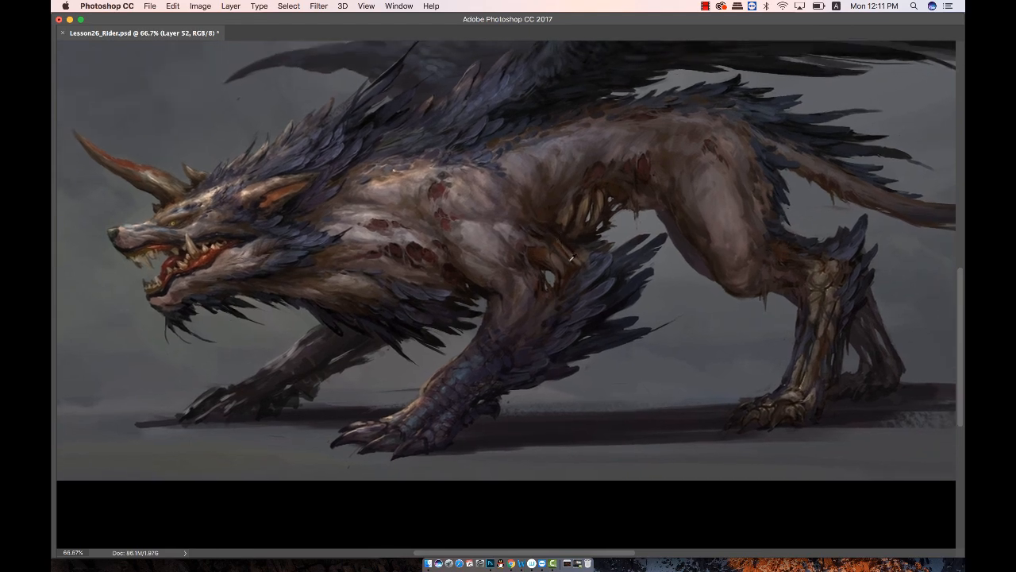
drag(578, 254, 578, 255)
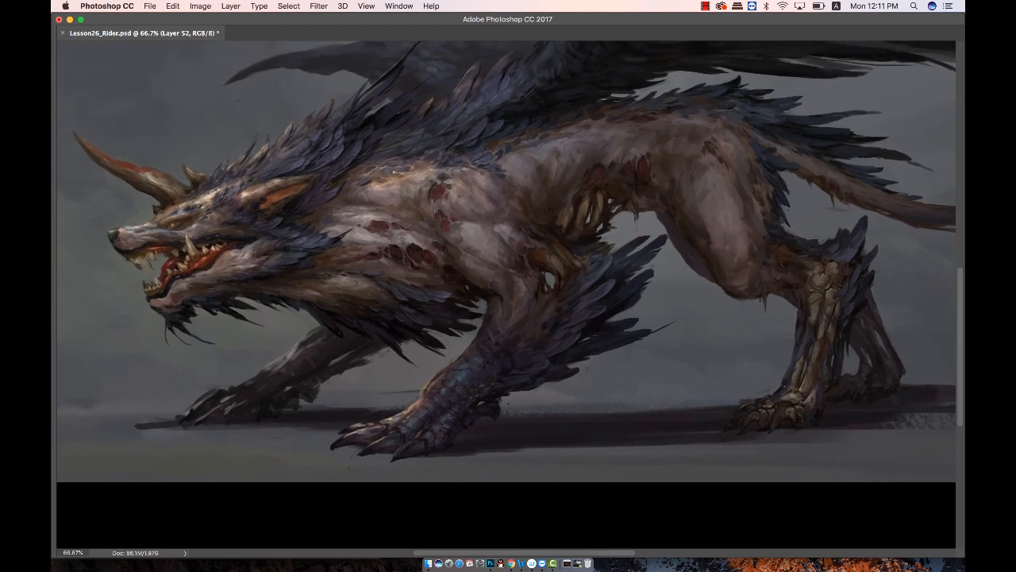
drag(577, 255, 581, 239)
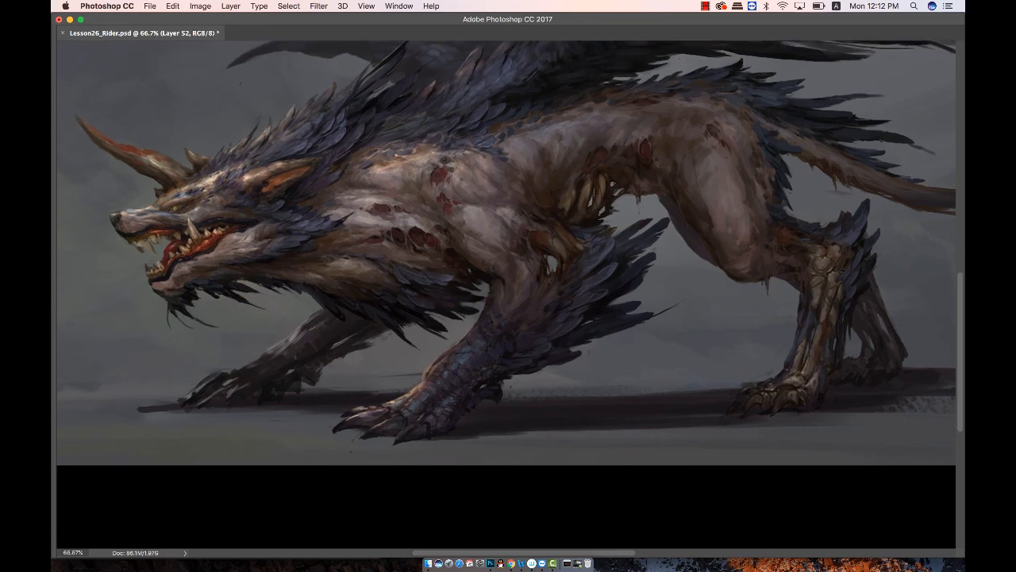
scroll(786, 267, down, 2)
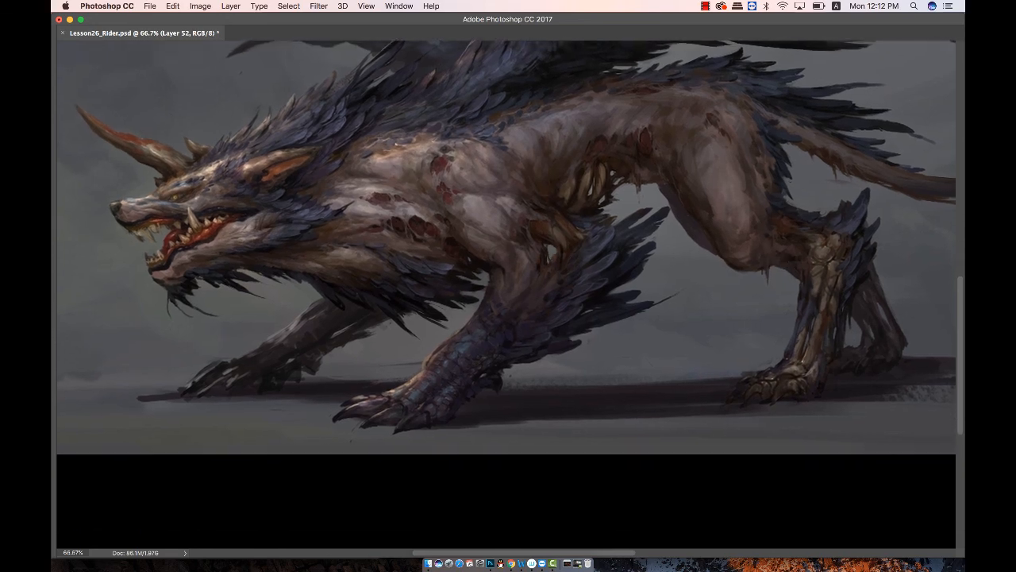
scroll(507, 238, right, 2)
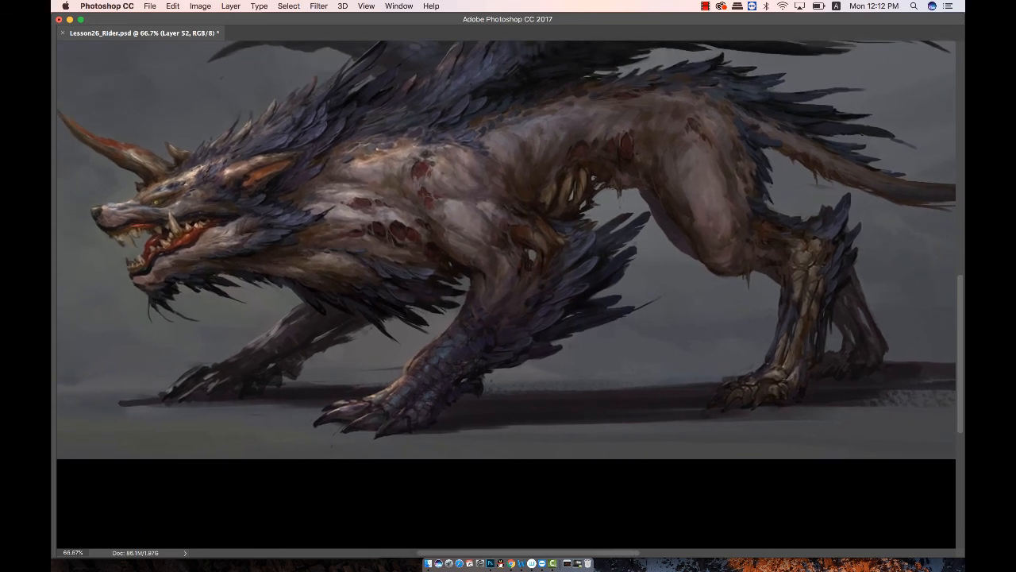
scroll(681, 234, down, 5)
scroll(680, 234, left, 5)
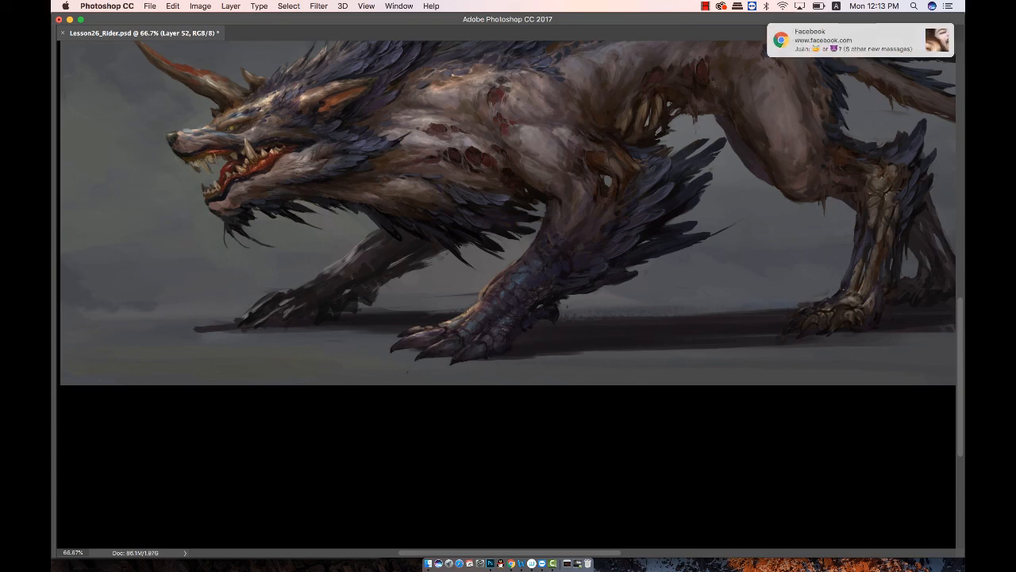
Dismiss the browser notification and touch up the near foreleg with a colour sampled above its scales.
click(935, 33)
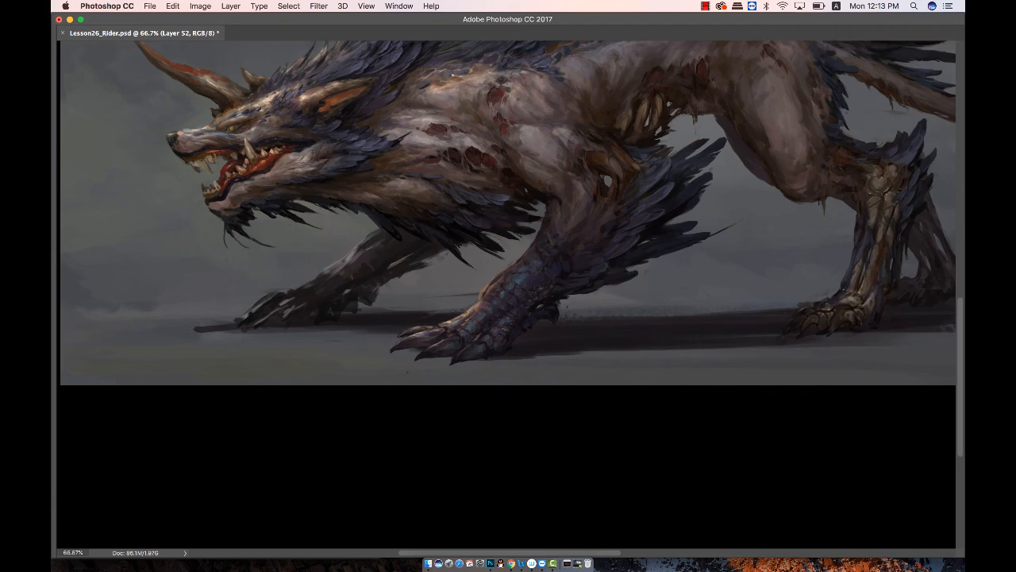
drag(712, 307, 704, 317)
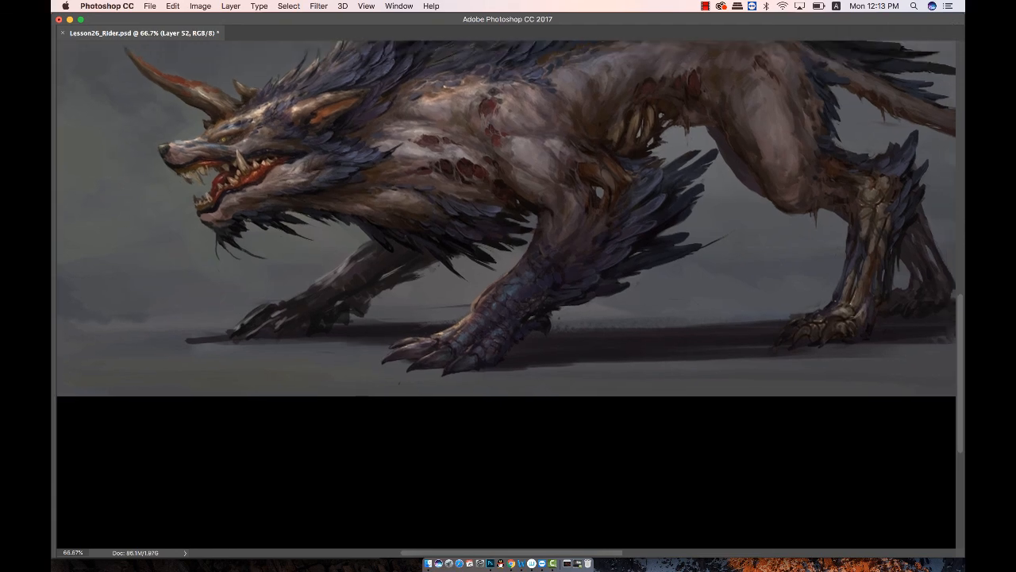
drag(516, 287, 512, 283)
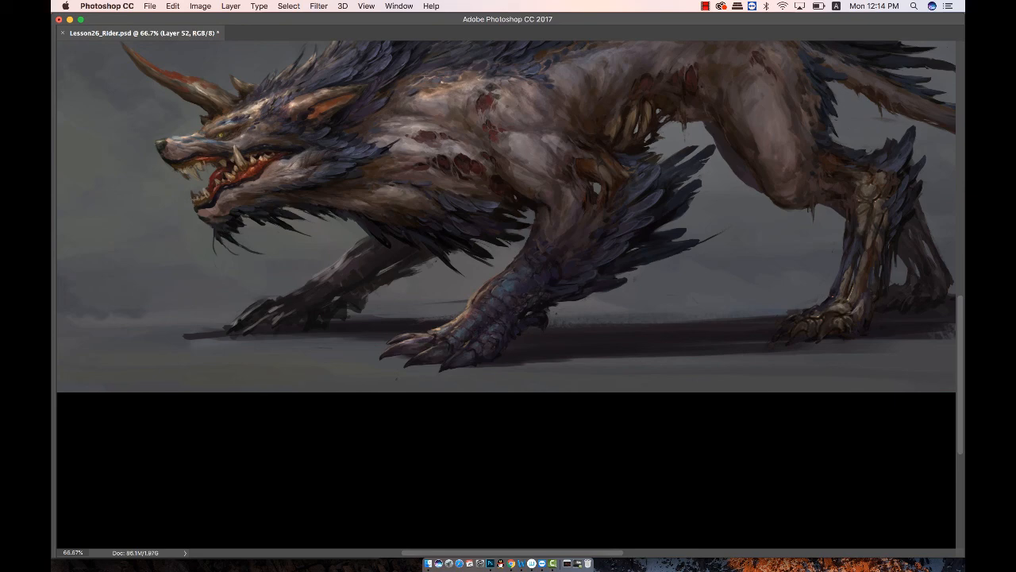
alt+click(511, 285)
drag(768, 242, 728, 277)
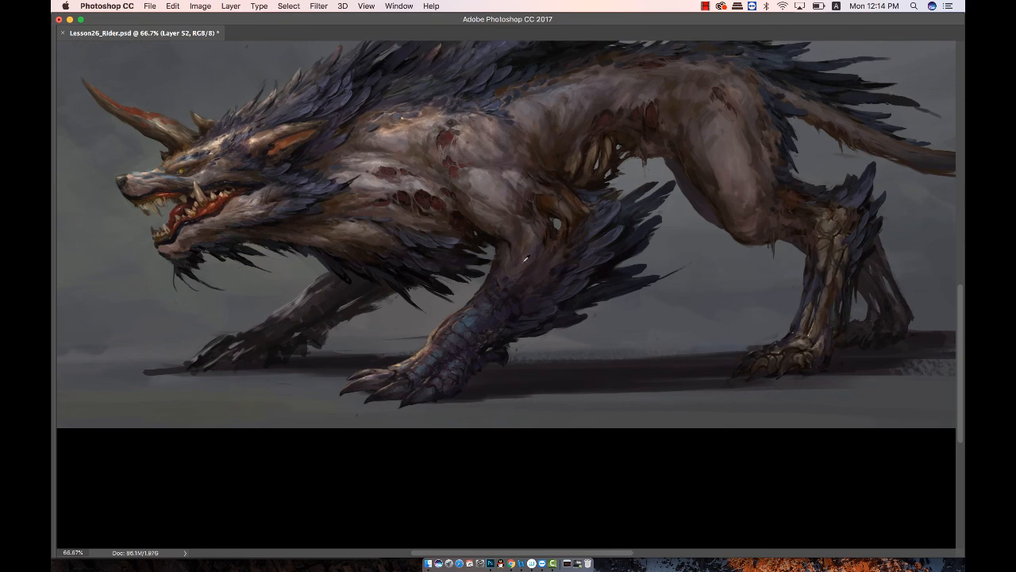
Touch up the feathers behind the near foreleg, just above its scales.
drag(608, 211, 594, 206)
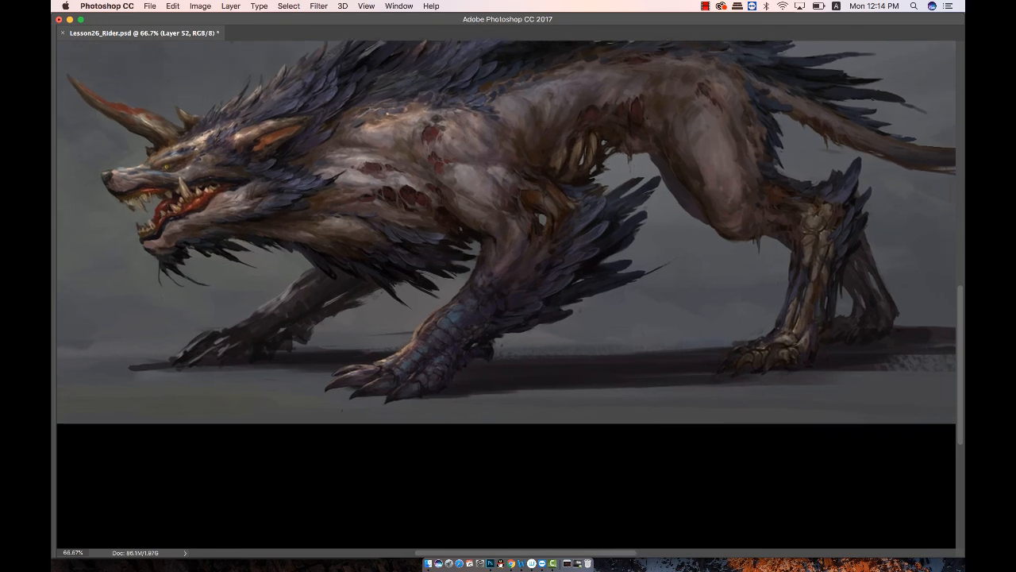
click(526, 316)
click(536, 317)
drag(550, 302, 493, 326)
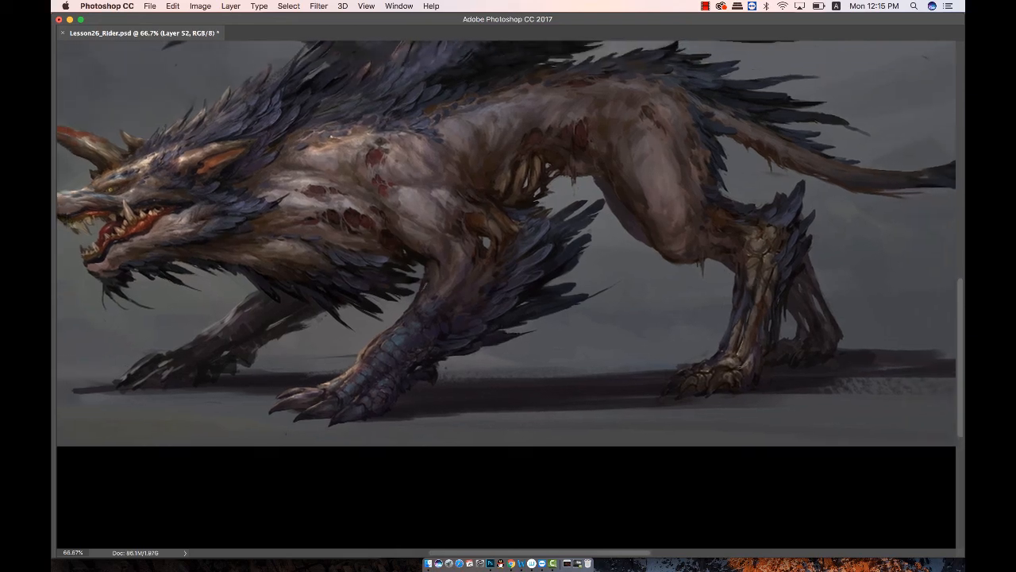
drag(450, 226, 514, 239)
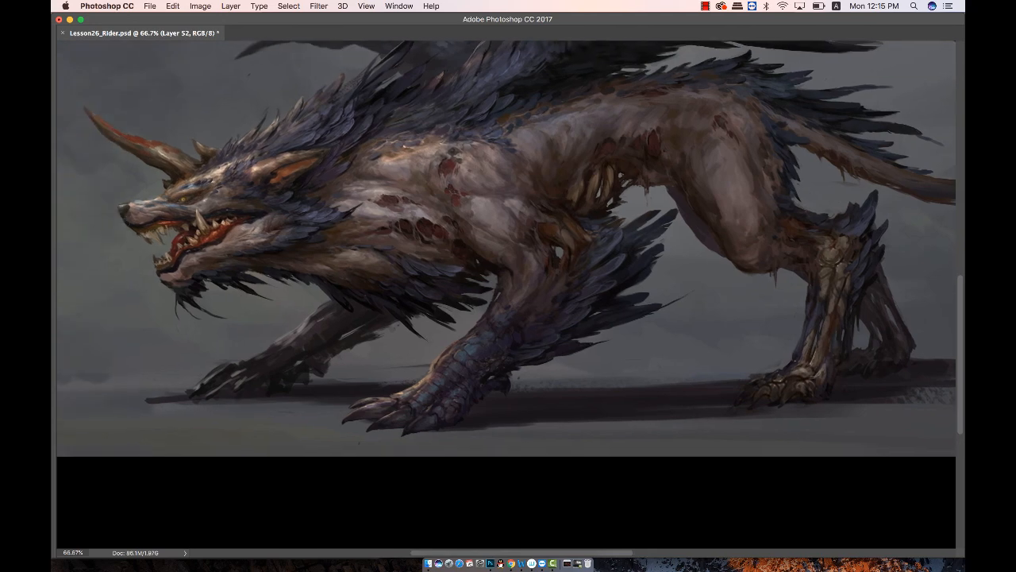
drag(654, 275, 678, 269)
Choose a dark red foreground colour and tint the tips of the front claws with it.
key(Tab)
click(59, 373)
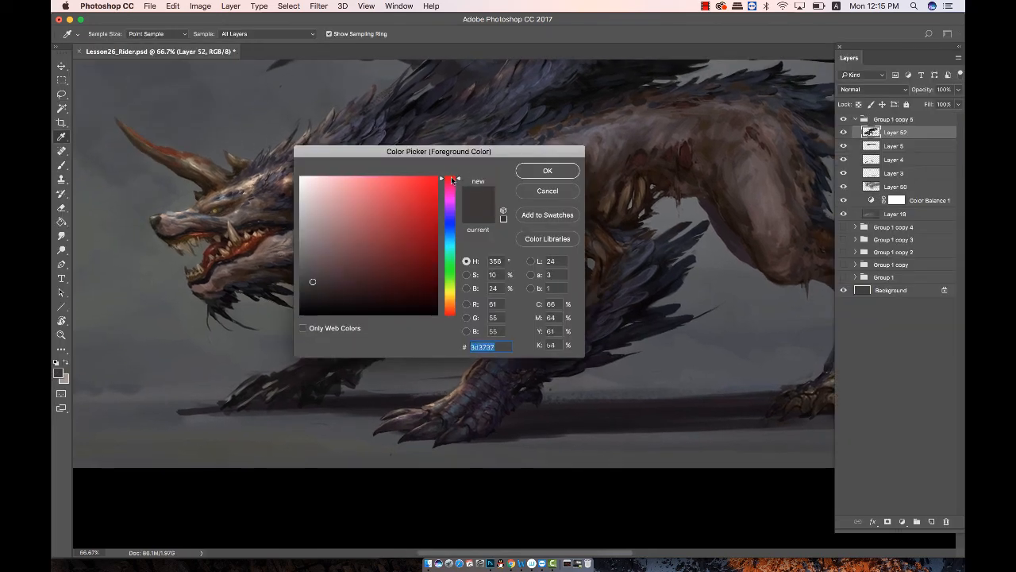
click(398, 278)
click(547, 170)
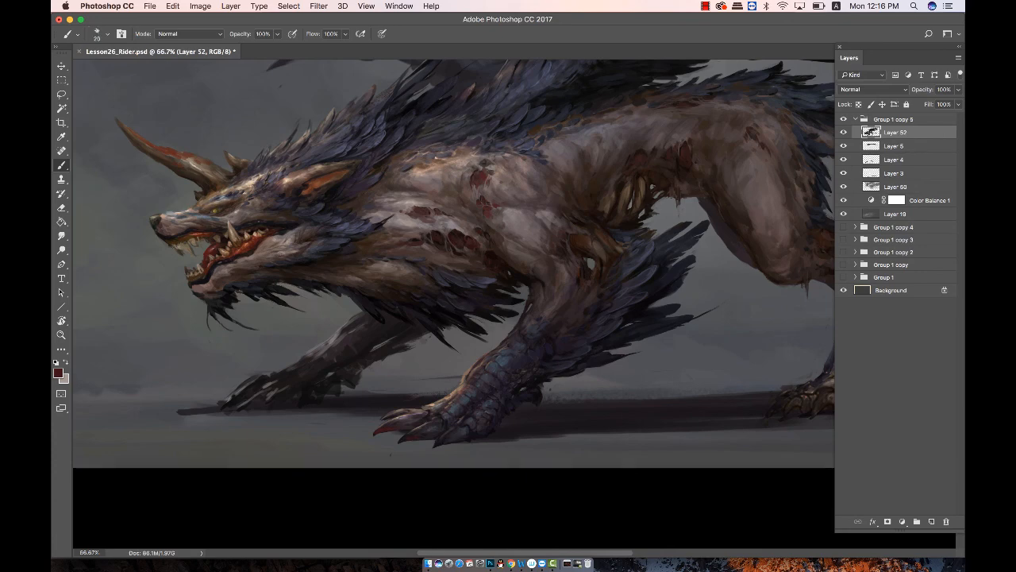
scroll(655, 320, right, 3)
scroll(696, 284, right, 2)
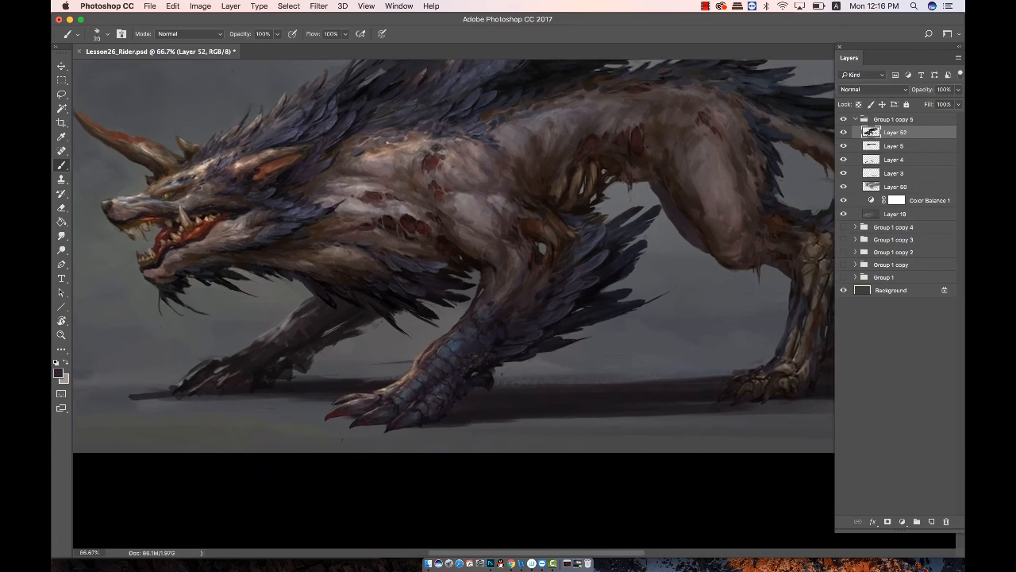
Paint fine details on the near foreleg's scales with a smaller brush and a colour sampled from them.
alt+click(422, 383)
alt+click(423, 383)
alt+click(422, 383)
key(bracketleft)
drag(510, 300, 470, 335)
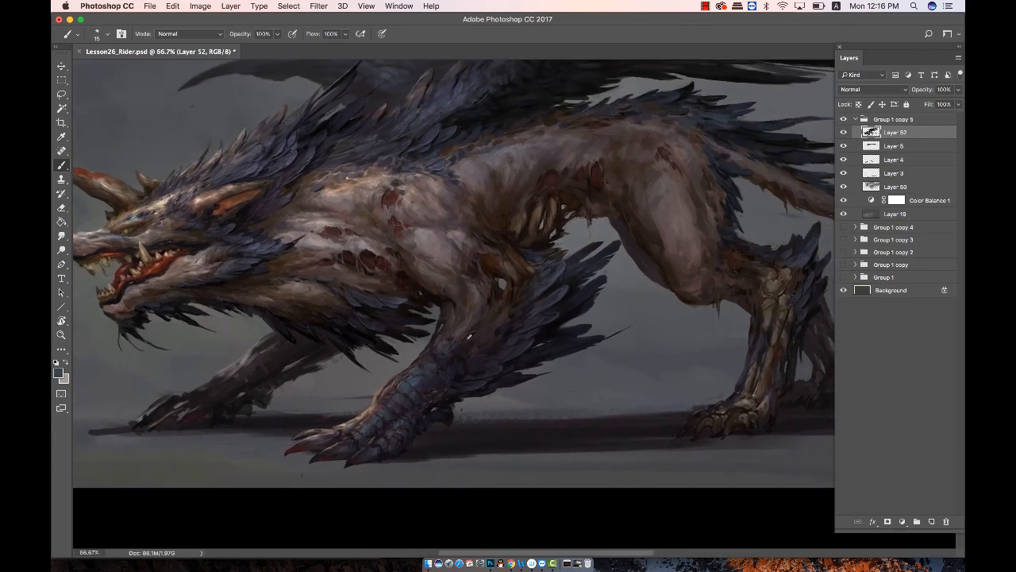
Blend the near foreleg's skin into the feathers with a larger brush and several colours sampled from the leg.
alt+click(470, 336)
alt+click(498, 315)
key(bracketright)
key(bracketright)
alt+click(470, 354)
alt+click(518, 299)
key(Tab)
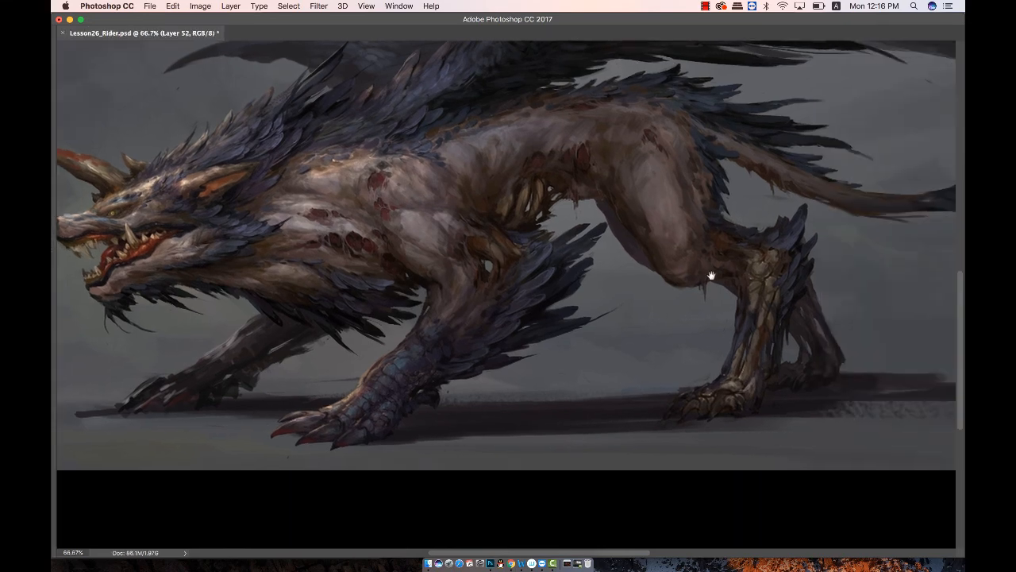
Examine the whole creature, from the wings and body to the tail.
drag(689, 241, 708, 309)
drag(864, 210, 792, 205)
scroll(760, 386, down, 5)
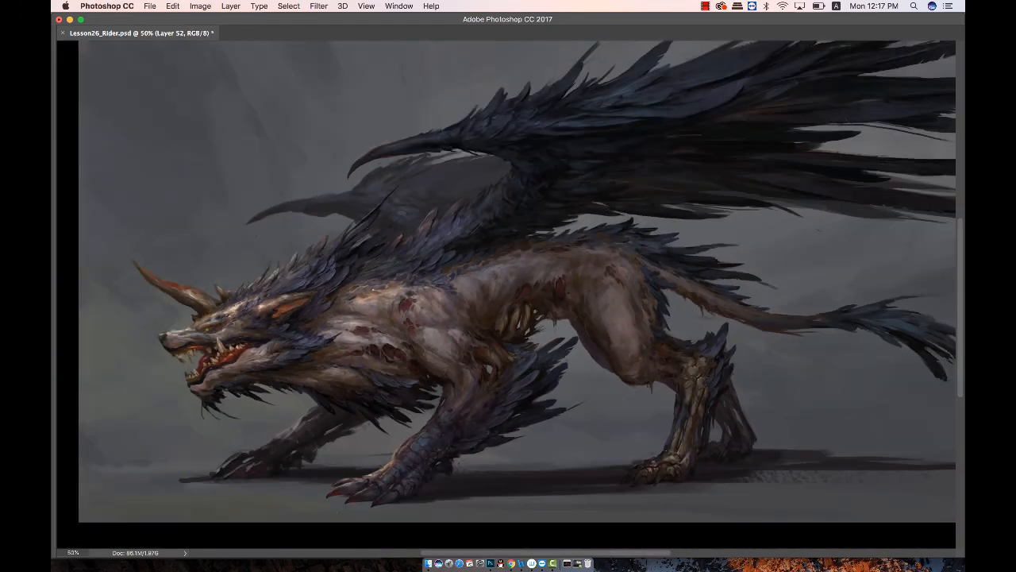
scroll(601, 227, right, 4)
scroll(601, 227, down, 1)
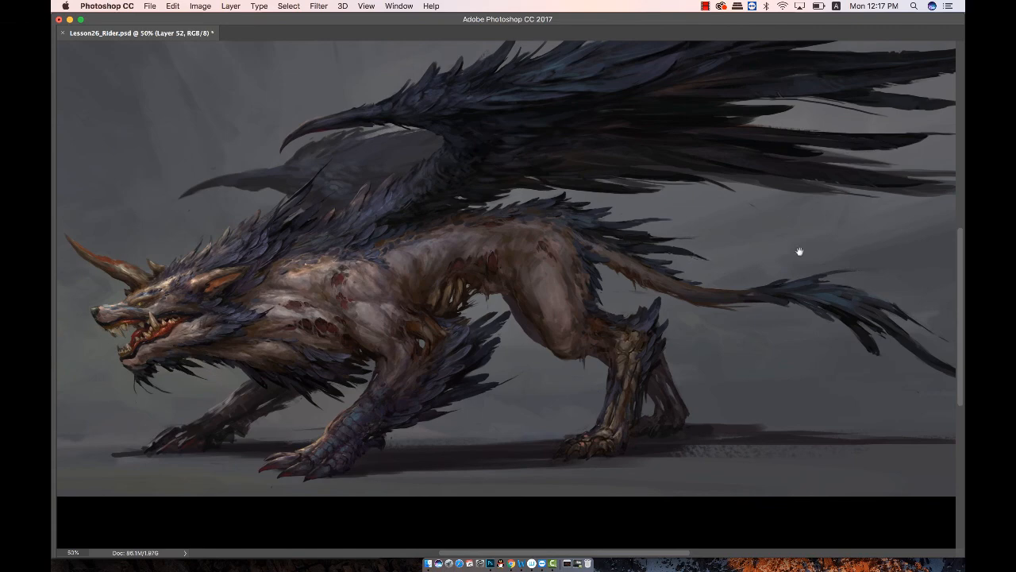
scroll(800, 252, down, 2)
scroll(799, 251, left, 2)
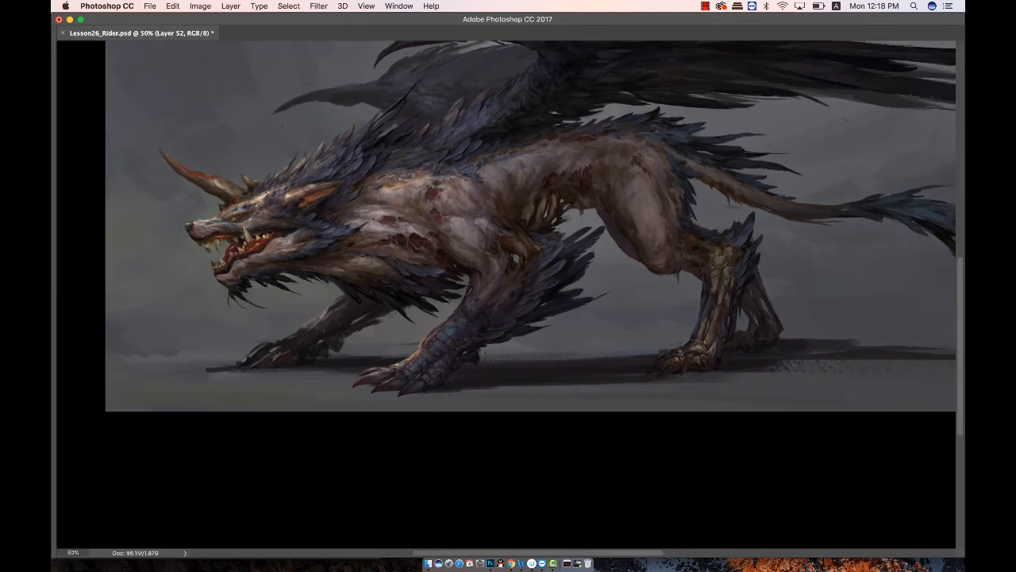
drag(793, 137, 807, 183)
Create a new normal-mode layer above Layer 52 for detailing the head and neck.
key(super+shift+n)
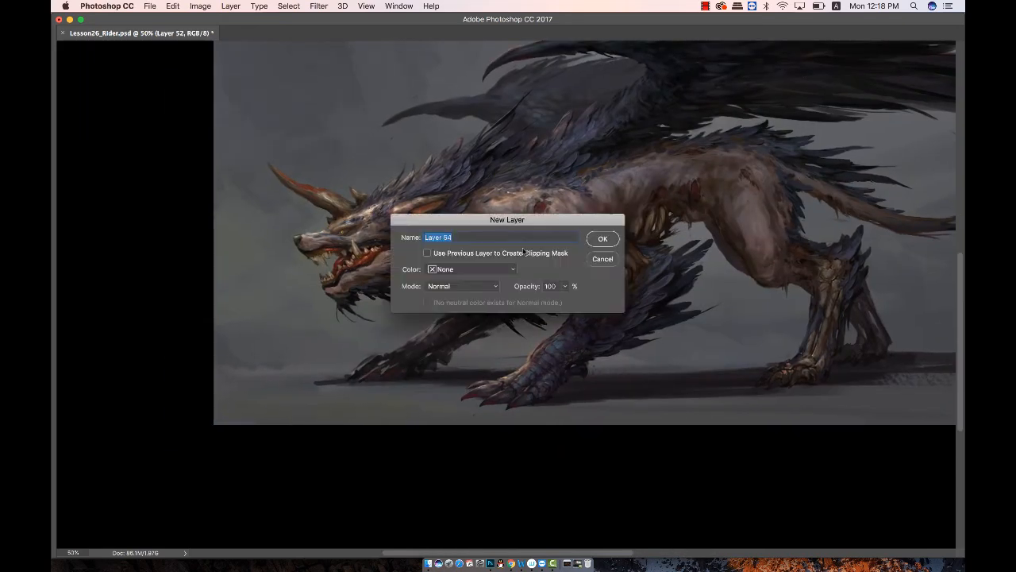
key(Return)
drag(372, 232, 378, 229)
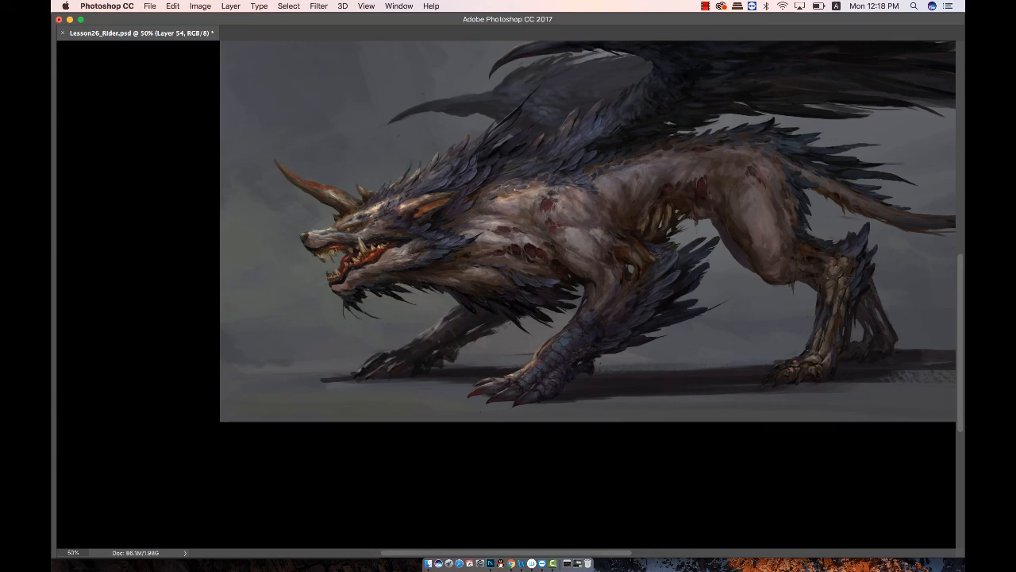
drag(820, 140, 776, 164)
key(super+z)
key(Tab)
drag(716, 217, 806, 203)
key(super+plus)
key(super+plus)
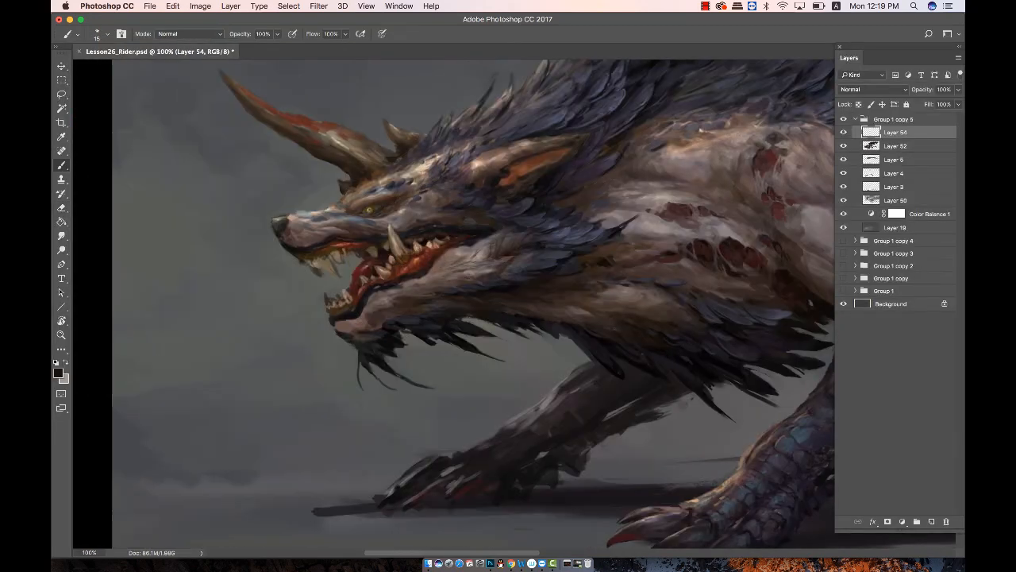
Refine the neck wound with a finer brush and a dark colour sampled from inside it.
key(bracketleft)
key(bracketleft)
key(bracketleft)
key(bracketleft)
alt+click(703, 245)
mouse_move(704, 246)
mouse_down()
mouse_move(699, 252)
mouse_move(718, 249)
mouse_up()
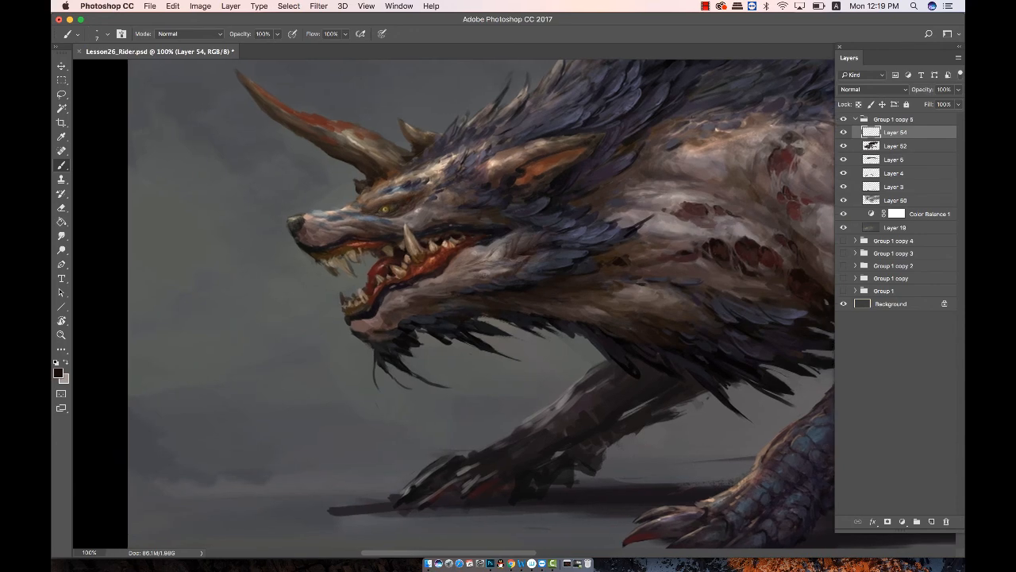
Paint a small dark wound above the shoulder wound, using a near-black red derived from the colour sampled there.
alt+click(784, 151)
click(58, 373)
click(397, 305)
click(547, 170)
key(bracketleft)
key(bracketleft)
key(bracketright)
key(e)
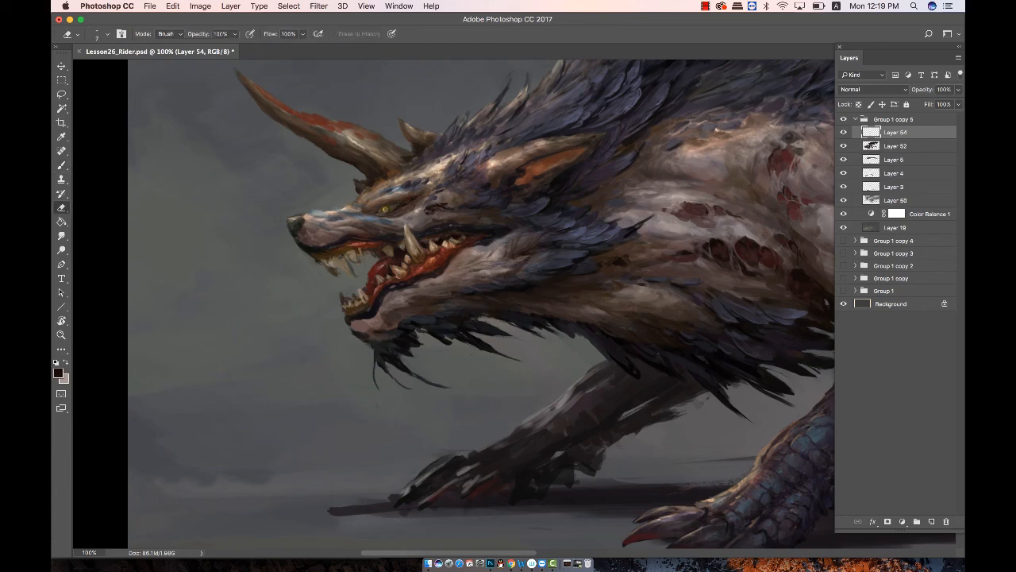
key(b)
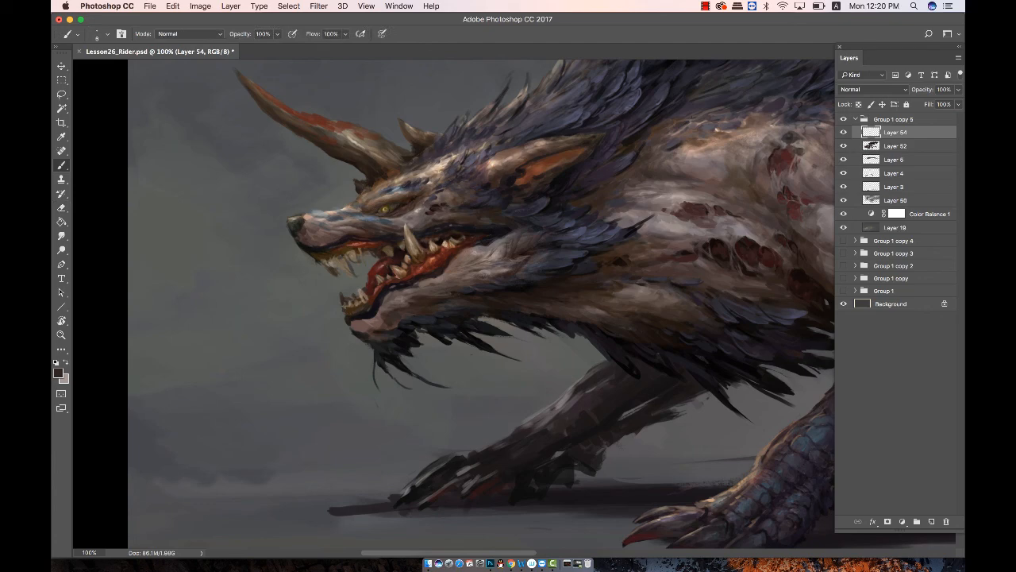
Build up a small open wound on the cheek behind the eye with colours sampled from the cheek and neck wound.
alt+click(422, 208)
alt+click(435, 209)
key(bracketright)
key(bracketright)
alt+click(435, 210)
alt+click(721, 240)
key(e)
key(b)
Add fine wound details below the eye with a smaller brush, sampling colours from the neck wound and the upper muzzle.
key(bracketleft)
key(bracketleft)
key(bracketleft)
alt+click(721, 239)
alt+click(721, 239)
alt+click(721, 240)
alt+click(389, 219)
drag(379, 222, 393, 215)
key(bracketleft)
key(bracketleft)
alt+click(387, 222)
key(x)
key(e)
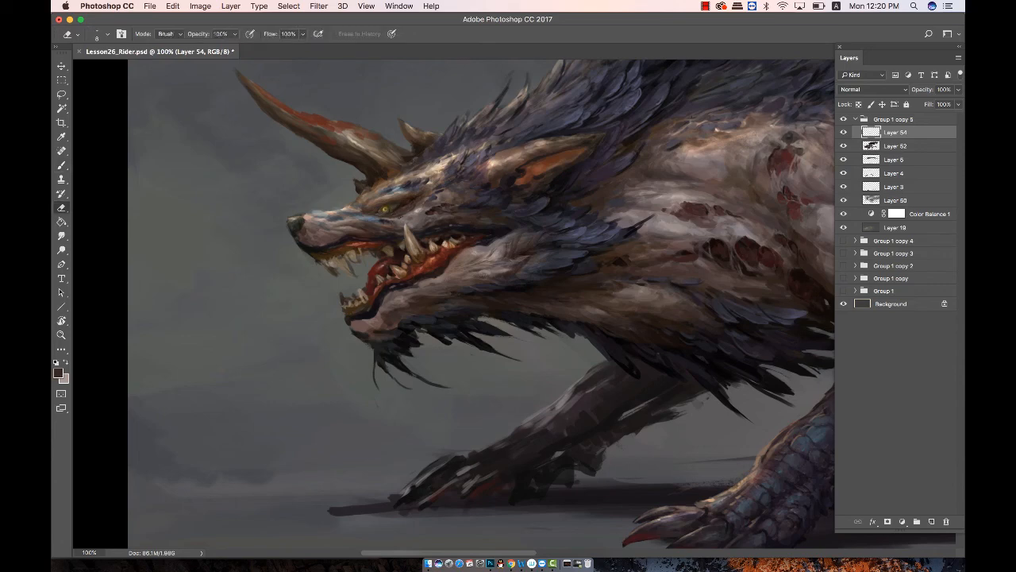
Repaint the skin just below the eye with lighter colours sampled there and erase the stray paint.
drag(461, 169, 458, 163)
key(b)
alt+click(401, 212)
drag(399, 211, 408, 205)
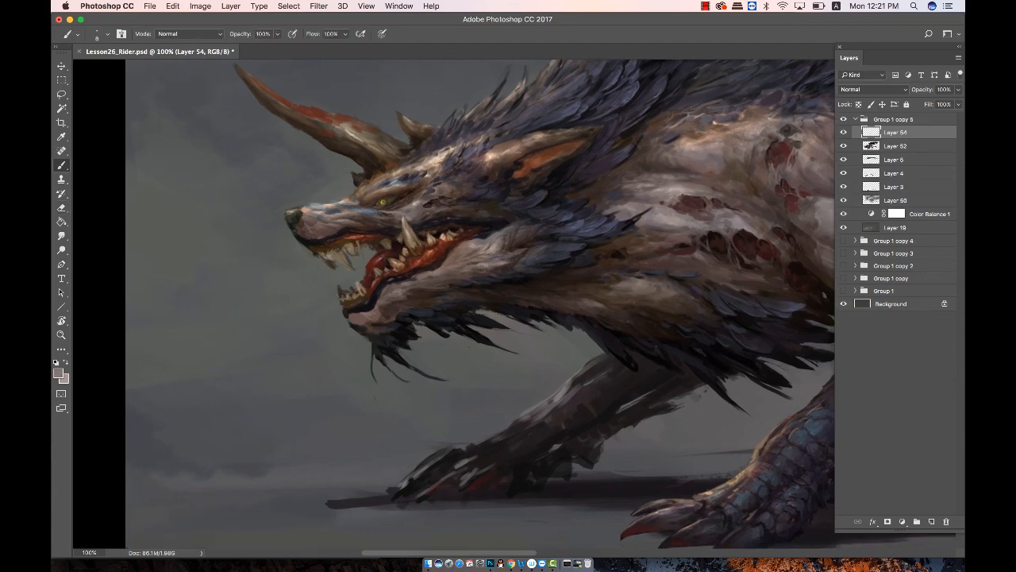
alt+click(403, 208)
drag(472, 172, 459, 168)
key(e)
drag(564, 175, 562, 168)
Paint torn skin edges around the cheek wound with a fine brush and colours sampled from the surrounding cheek.
key(b)
alt+click(435, 200)
key(bracketleft)
alt+click(439, 199)
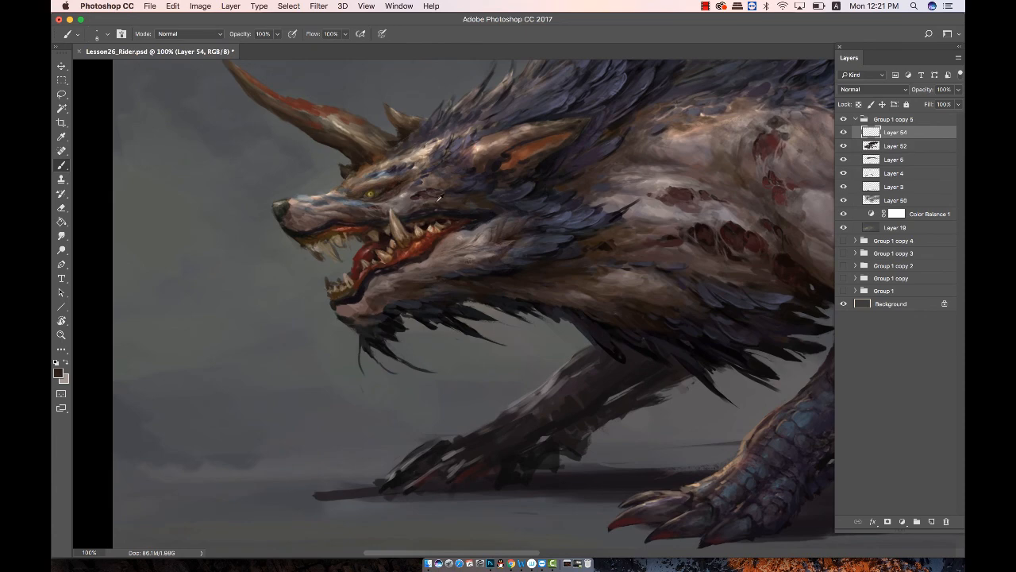
alt+click(438, 198)
drag(448, 196, 462, 189)
alt+click(449, 196)
alt+click(446, 197)
key(bracketleft)
key(bracketleft)
alt+click(446, 198)
alt+click(448, 197)
alt+click(446, 198)
key(e)
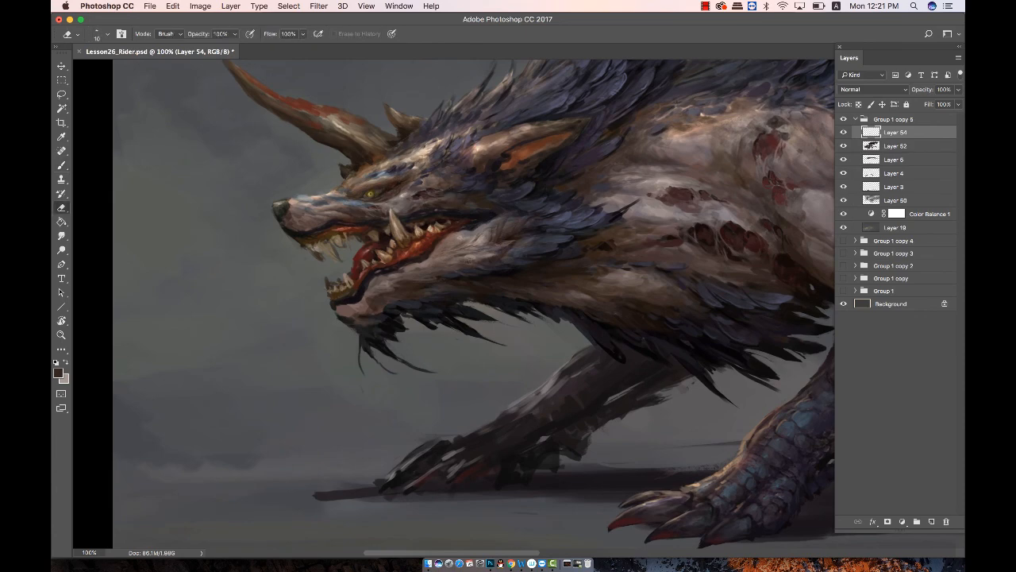
Clean up the neck wounds with the eraser and repaint their edges with colours sampled beside them.
drag(691, 228, 748, 234)
key(b)
key(bracketright)
alt+click(757, 233)
mouse_move(713, 193)
mouse_down()
mouse_move(676, 167)
mouse_move(654, 170)
mouse_up()
key(bracketleft)
alt+click(656, 187)
Touch up the fur and skin behind the corner of the mouth with colours sampled around it.
alt+click(502, 227)
mouse_move(499, 231)
mouse_down()
mouse_move(506, 222)
mouse_move(471, 219)
mouse_up()
alt+click(502, 227)
key(bracketright)
alt+click(479, 215)
alt+click(474, 210)
alt+click(474, 210)
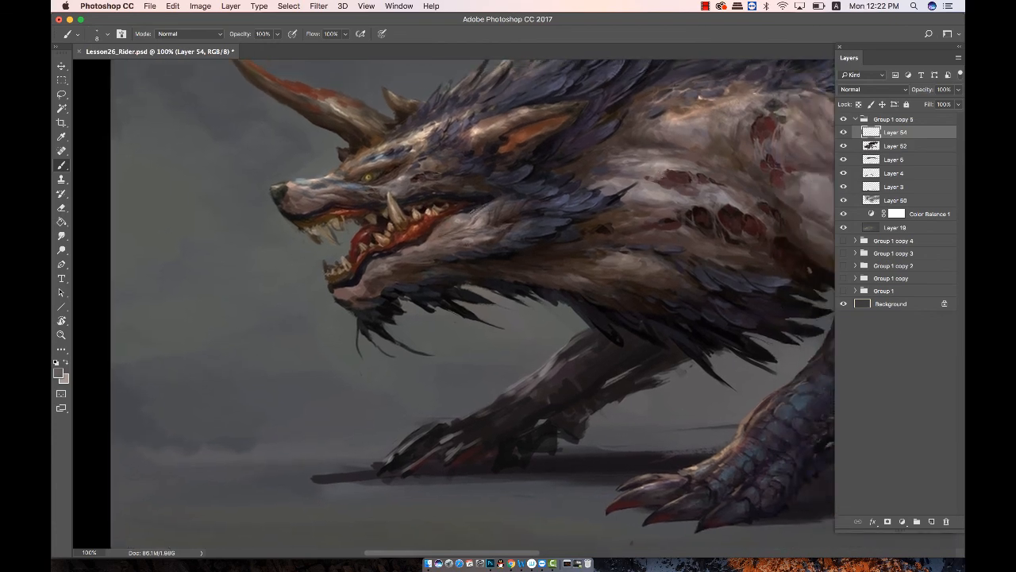
Broaden the shading around the mouth corner and lower jaw with a larger brush and colours sampled from both areas.
alt+click(474, 211)
key(bracketright)
key(bracketright)
key(bracketright)
alt+click(473, 211)
key(bracketright)
key(bracketright)
mouse_move(431, 247)
mouse_down()
mouse_move(409, 255)
mouse_move(454, 221)
mouse_up()
alt+click(436, 245)
alt+click(433, 246)
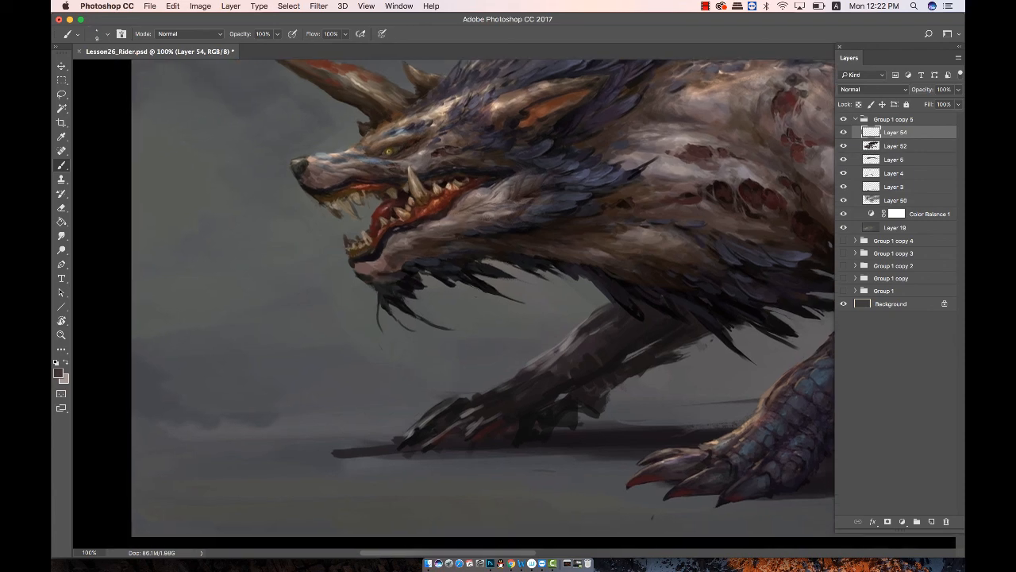
Detail the cheek above the mouth corner with a smaller brush, using sampled colours and a light greyish foreground colour.
alt+click(484, 180)
key(bracketleft)
key(bracketleft)
key(bracketleft)
alt+click(469, 194)
alt+click(470, 192)
drag(549, 142, 540, 161)
click(58, 372)
click(310, 242)
click(549, 170)
key(bracketleft)
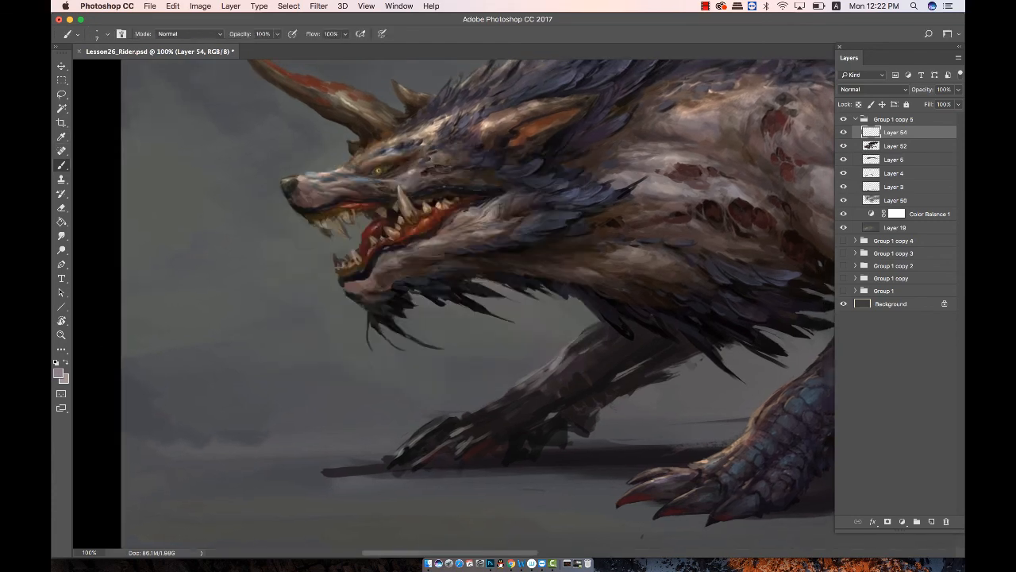
Add a layer mask to Layer 52.
key(super+minus)
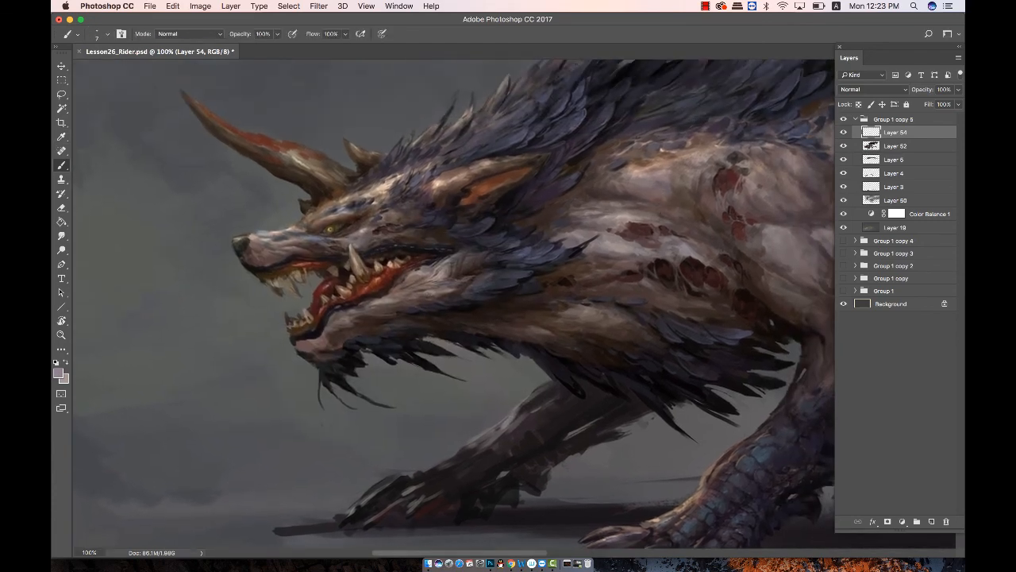
key(e)
click(910, 147)
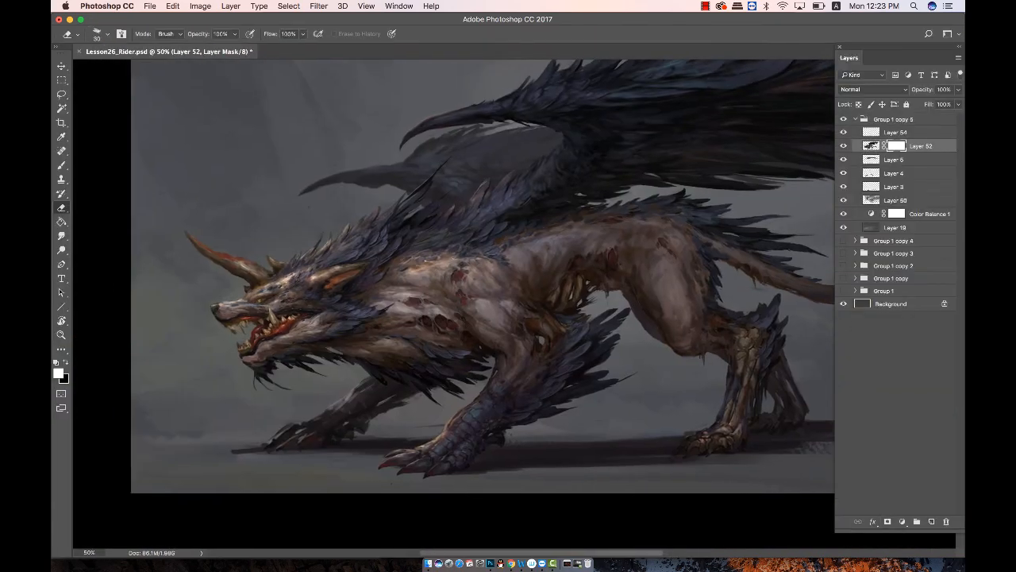
key(b)
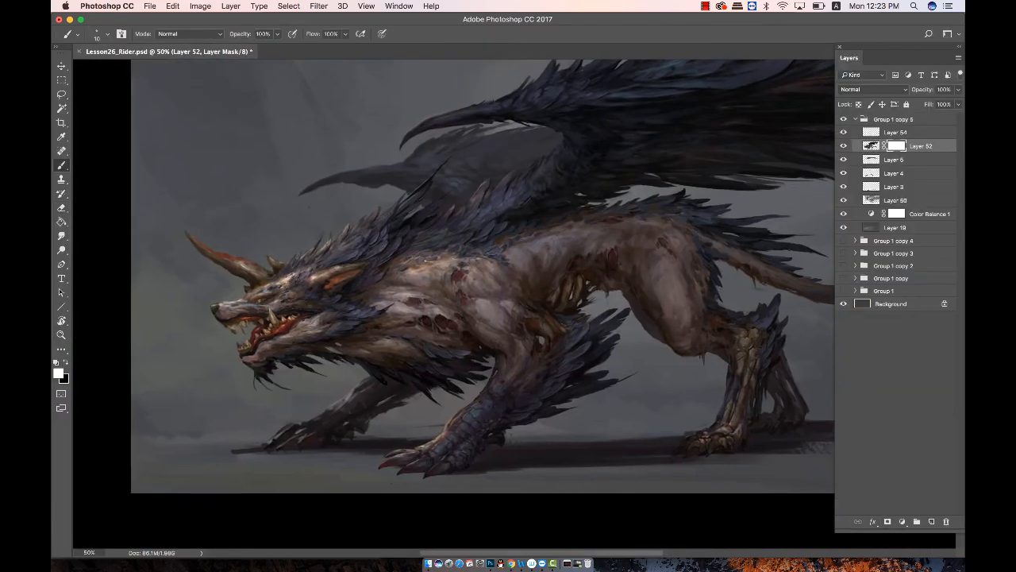
Refine the creature's painted edges on the Layer 52 mask, alternating between a small brush and the eraser.
key(e)
key(b)
key(e)
key(bracketleft)
key(bracketleft)
key(b)
key(bracketleft)
key(e)
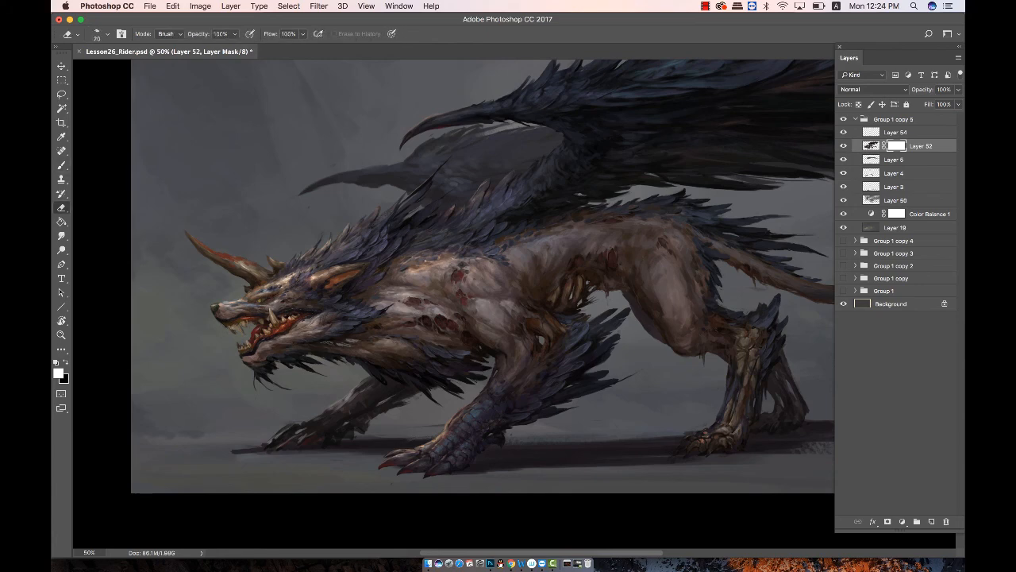
key(b)
drag(489, 317, 527, 310)
key(e)
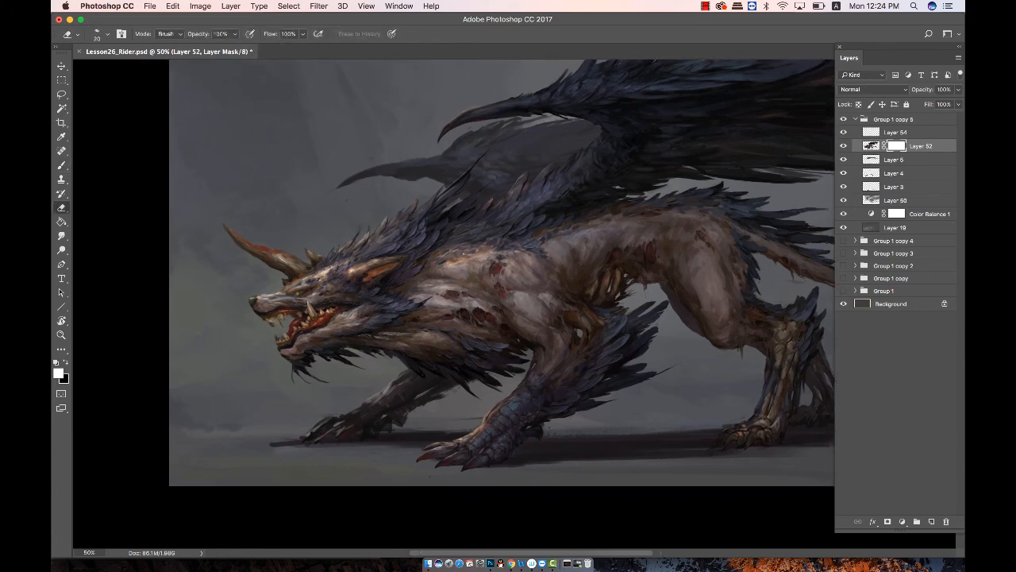
Clean up finer details on the Layer 52 mask, varying the brush and eraser sizes.
key(b)
key(bracketleft)
key(bracketleft)
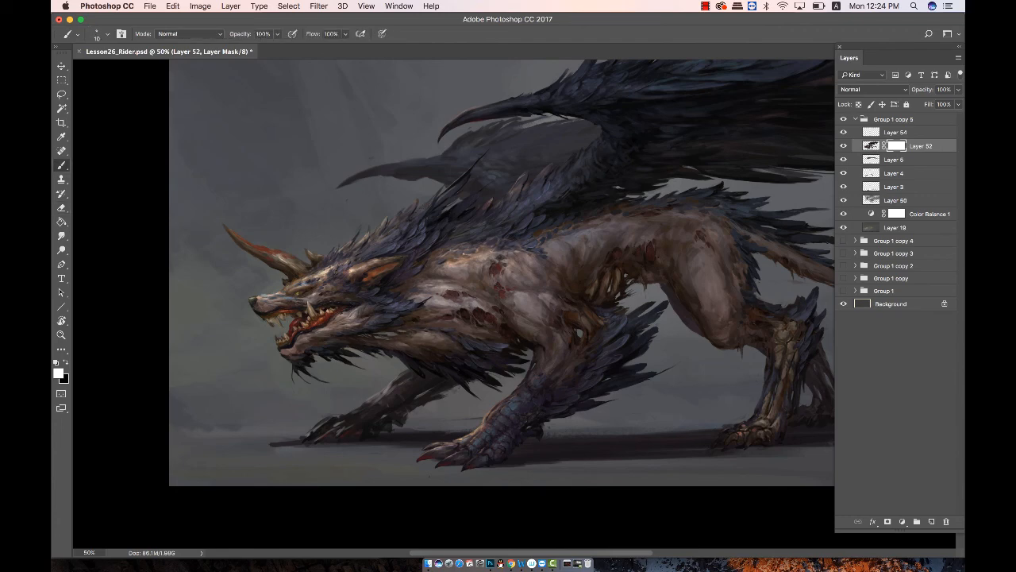
key(e)
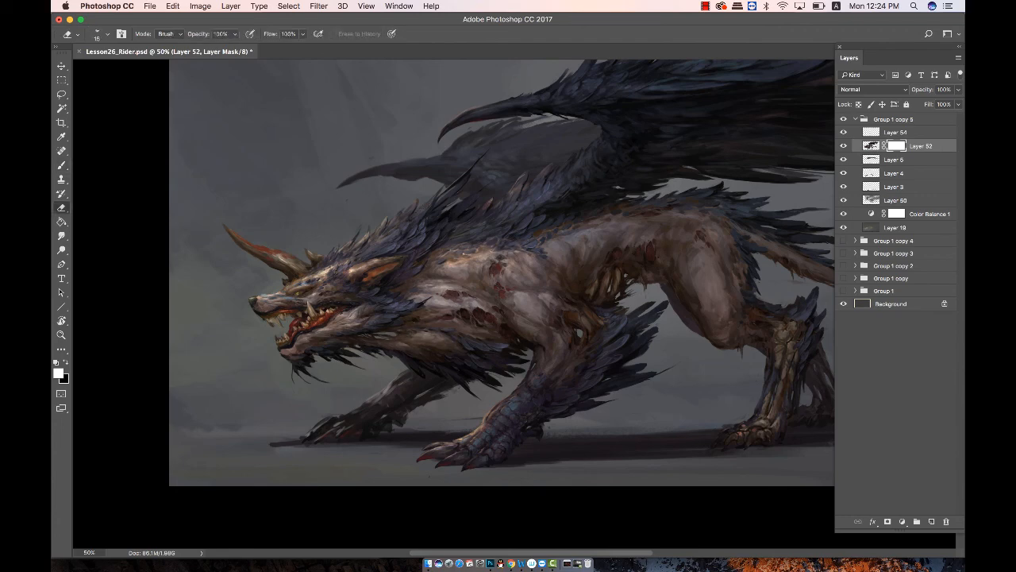
key(b)
key(e)
key(b)
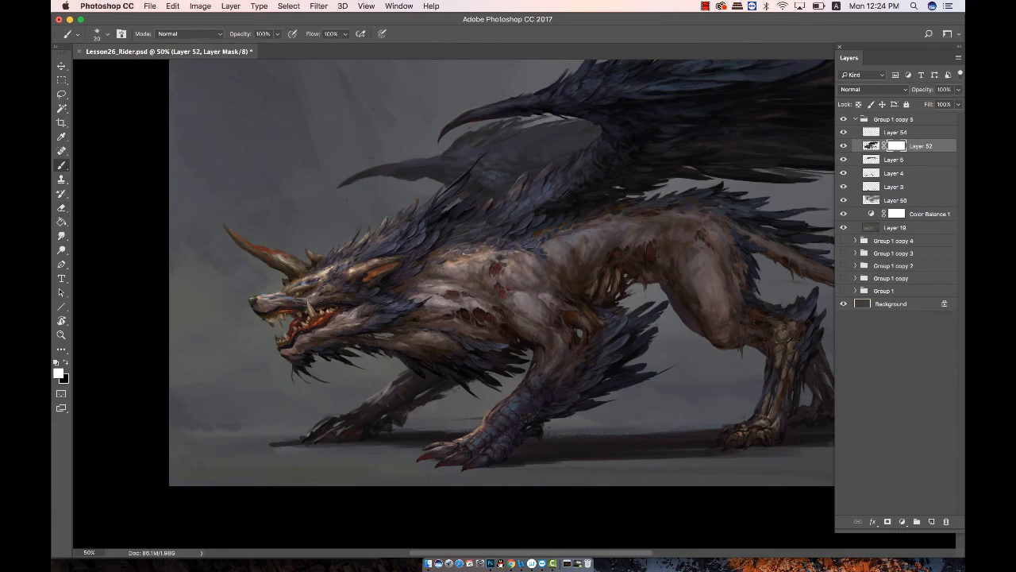
key(bracketright)
key(bracketright)
key(bracketright)
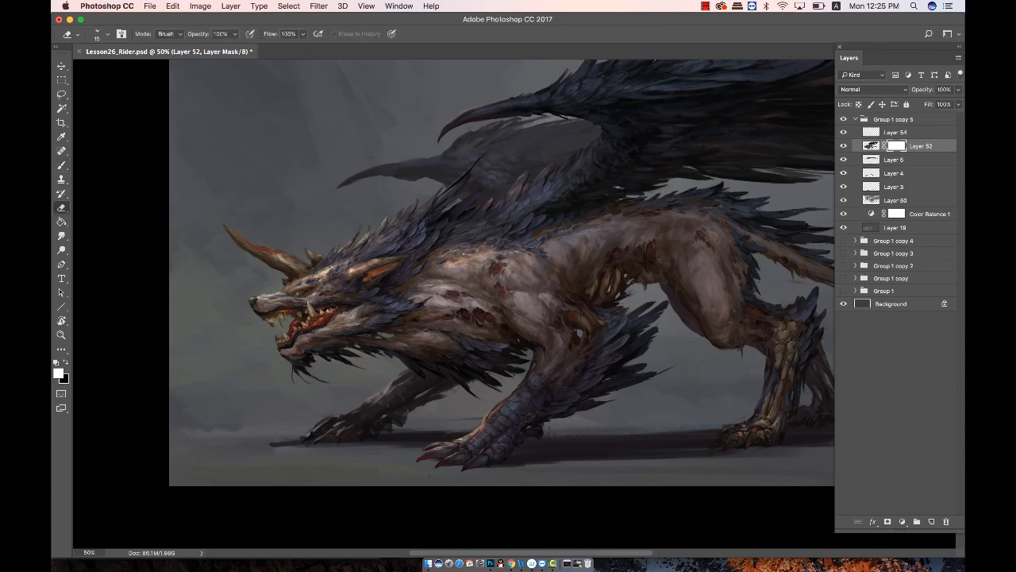
key(bracketleft)
key(bracketleft)
key(bracketleft)
key(e)
key(b)
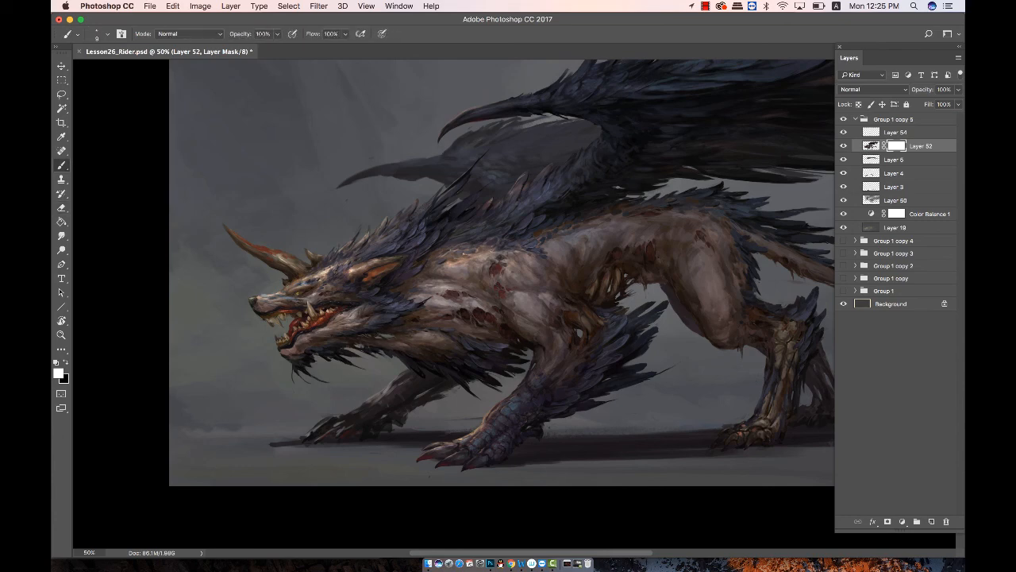
Select Layer 54 and touch up the fur beneath the neck with a colour sampled there.
key(Tab)
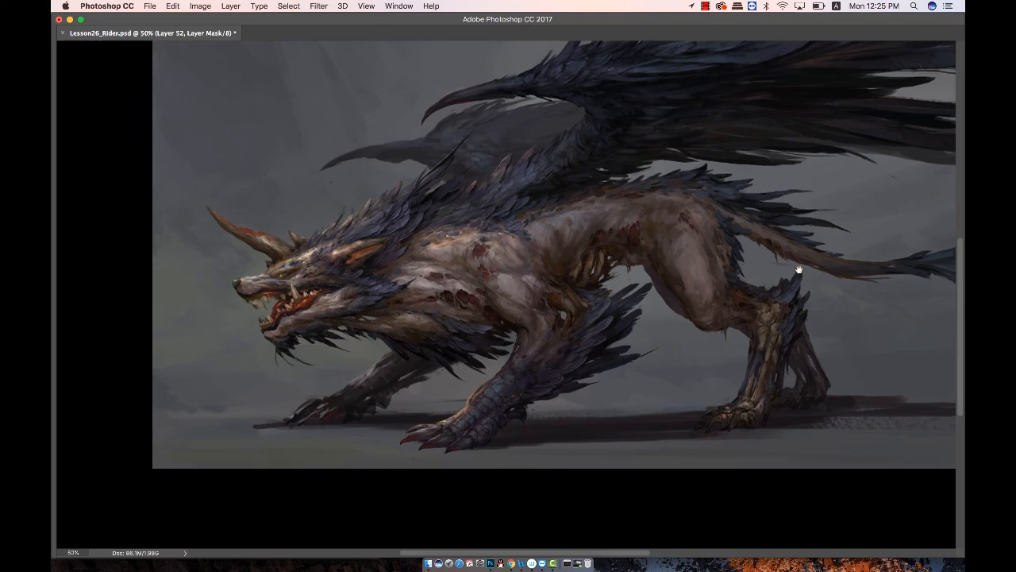
key(Tab)
key(super+minus)
key(super+plus)
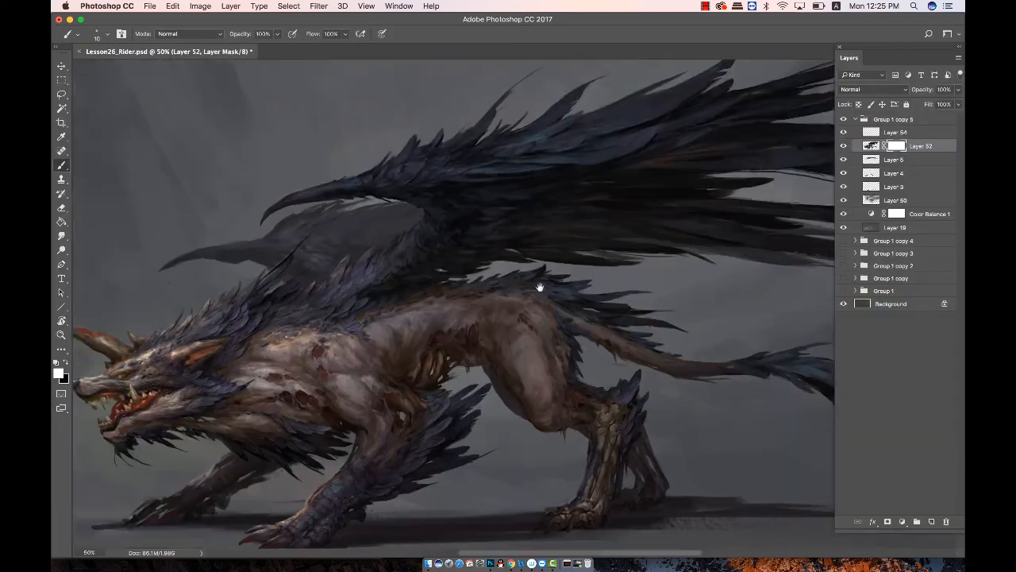
key(alt+bracketright)
drag(539, 286, 754, 191)
alt+click(431, 325)
key(e)
key(b)
key(bracketright)
key(bracketleft)
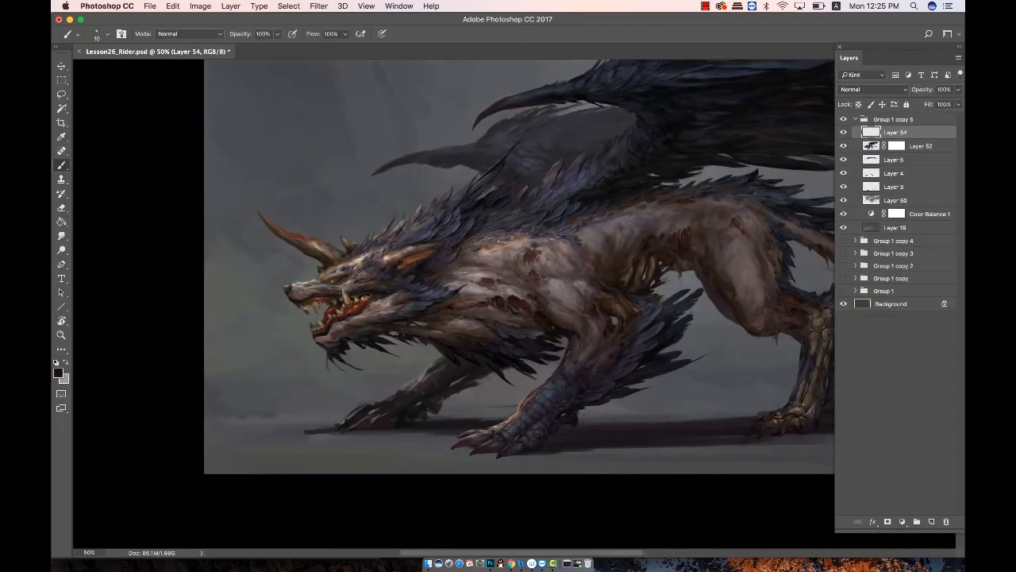
Rework the lower edge of the neck fur, erasing stray paint and painting with a sampled colour at larger brush sizes.
key(e)
key(b)
key(e)
mouse_move(451, 326)
mouse_down()
mouse_move(464, 328)
mouse_move(446, 335)
mouse_up()
key(b)
alt+click(441, 335)
key(bracketleft)
key(d)
key(bracketright)
key(bracketright)
key(bracketright)
key(bracketright)
key(bracketright)
key(bracketleft)
key(bracketleft)
Touch up the fur from the lower jaw to the throat with colours sampled around it.
alt+click(405, 327)
alt+click(407, 328)
key(bracketleft)
alt+click(400, 328)
alt+click(372, 341)
alt+click(453, 336)
key(bracketright)
alt+click(378, 337)
Detail the fur between the throat and the chest with sampled colours and a smaller brush.
alt+click(449, 345)
alt+click(446, 345)
alt+click(446, 345)
alt+click(537, 334)
key(bracketleft)
drag(641, 276, 621, 246)
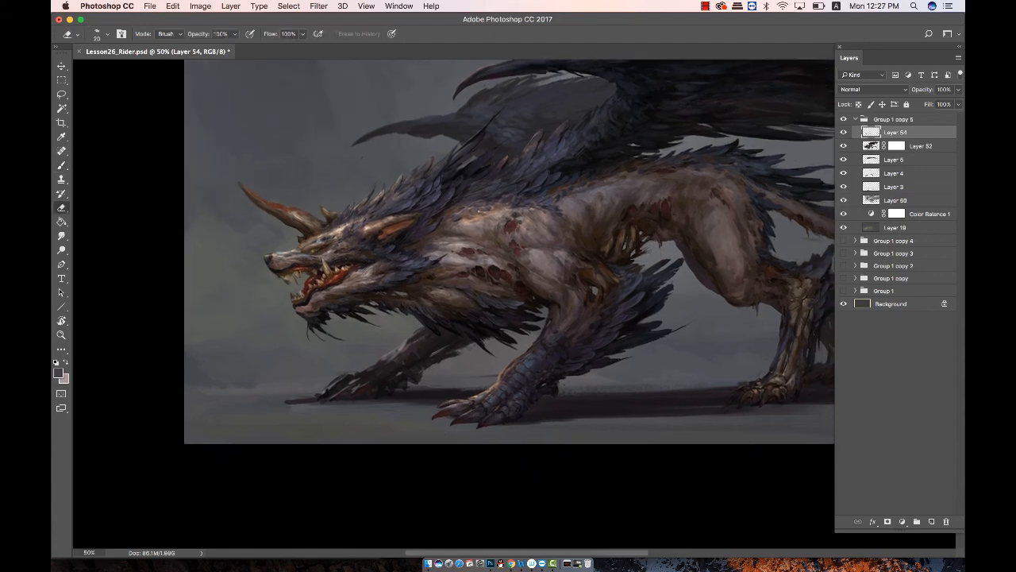
Blend the fur beneath the neck with a colour sampled there and a larger brush.
alt+click(443, 307)
alt+click(443, 307)
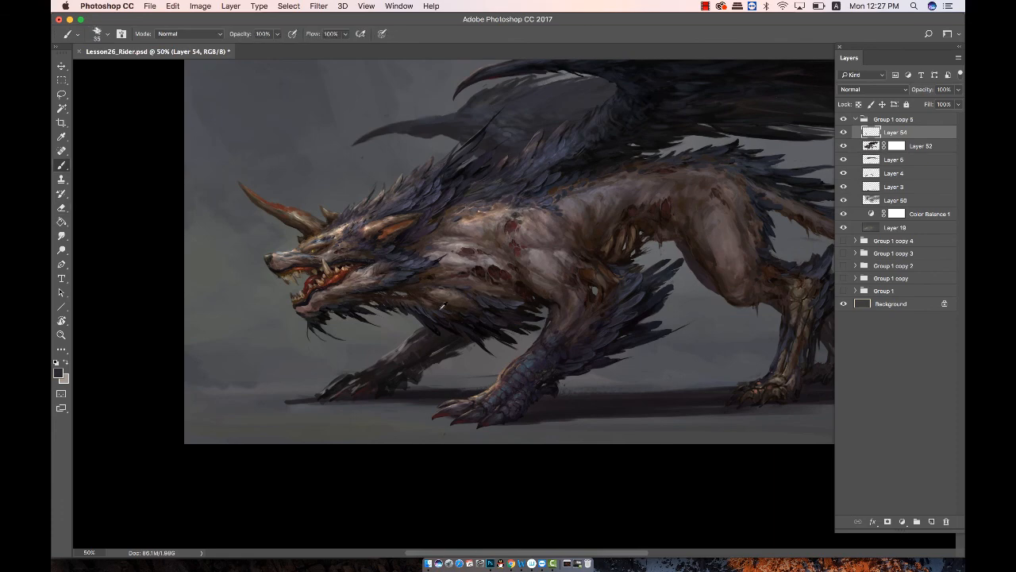
key(bracketright)
key(bracketright)
Examine the creature's body, wings and tail without the panels, up close and as a whole image.
key(Tab)
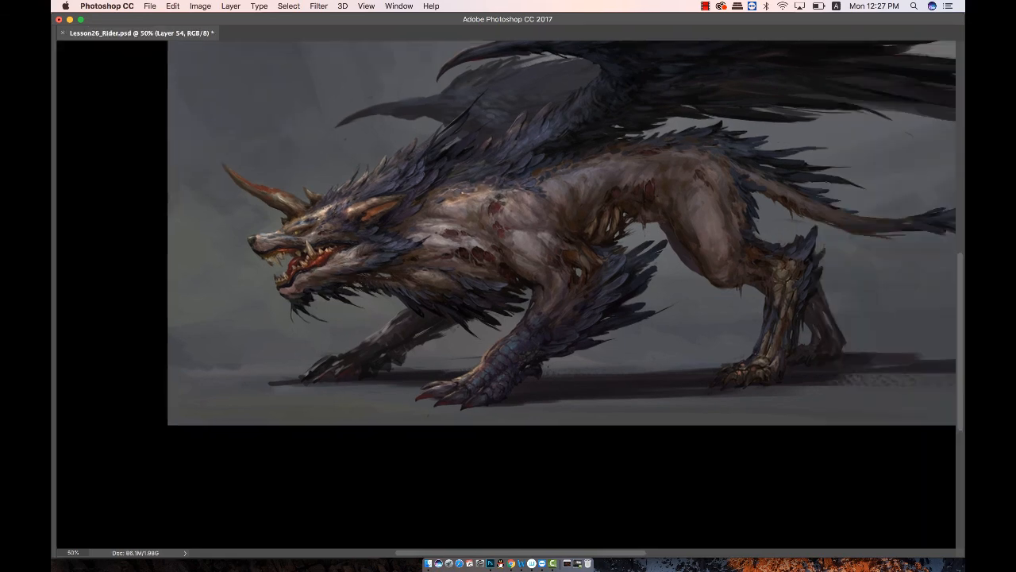
drag(729, 205, 769, 236)
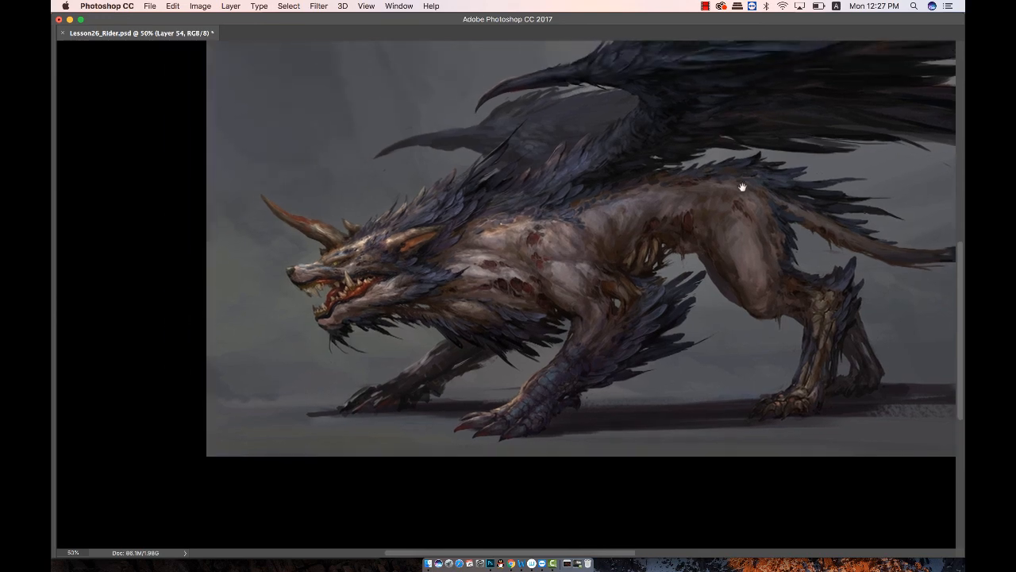
drag(760, 157, 735, 186)
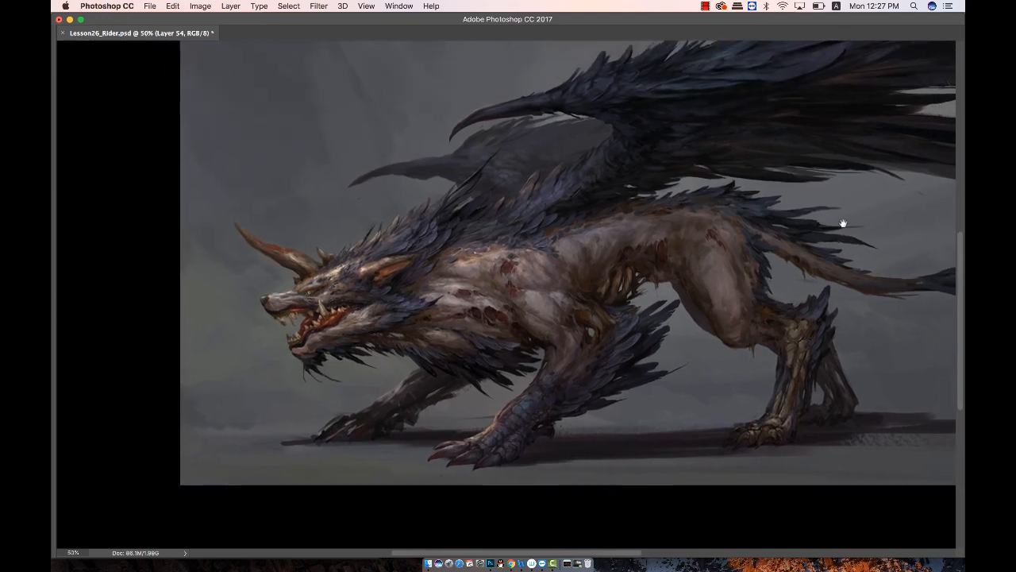
drag(844, 217, 823, 212)
drag(923, 154, 873, 190)
alt+click(621, 288)
mouse_move(691, 246)
mouse_down()
mouse_move(674, 203)
mouse_move(689, 171)
mouse_up()
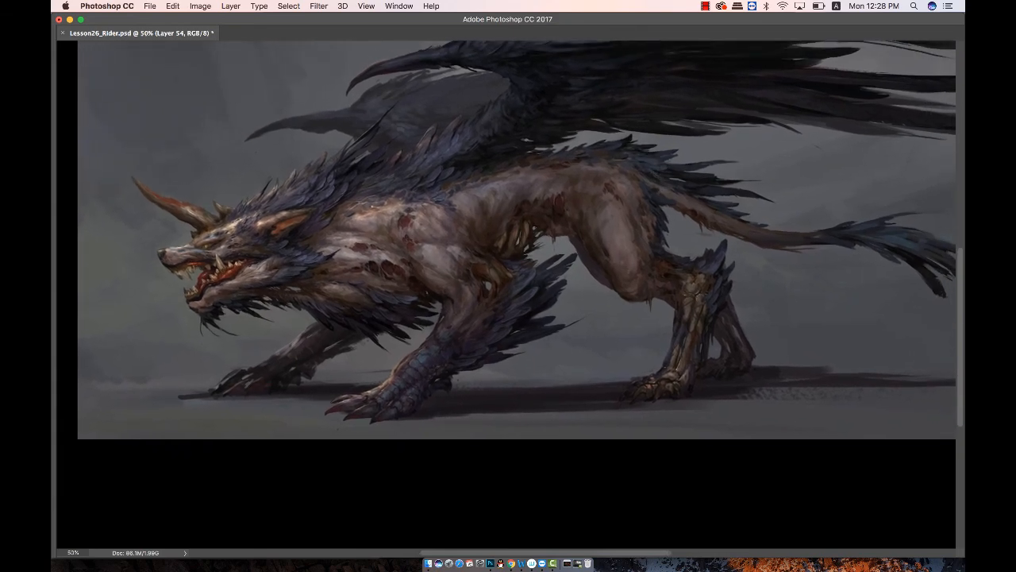
key(super+minus)
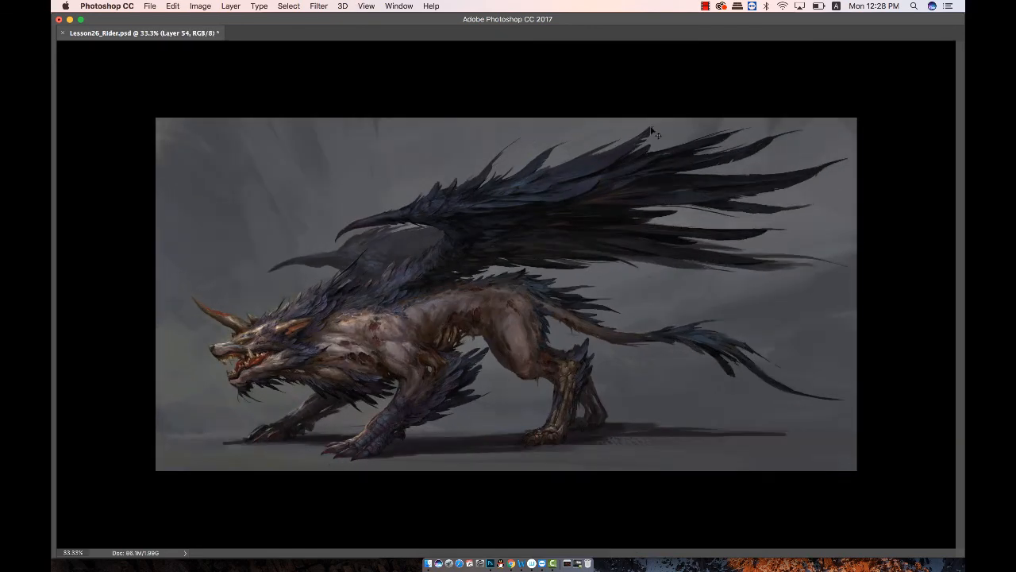
Select Layer 3 and extend the ground shadow past the front feet with a sampled dark colour, softening it with the eraser.
key(Tab)
super+click(447, 451)
alt+click(447, 451)
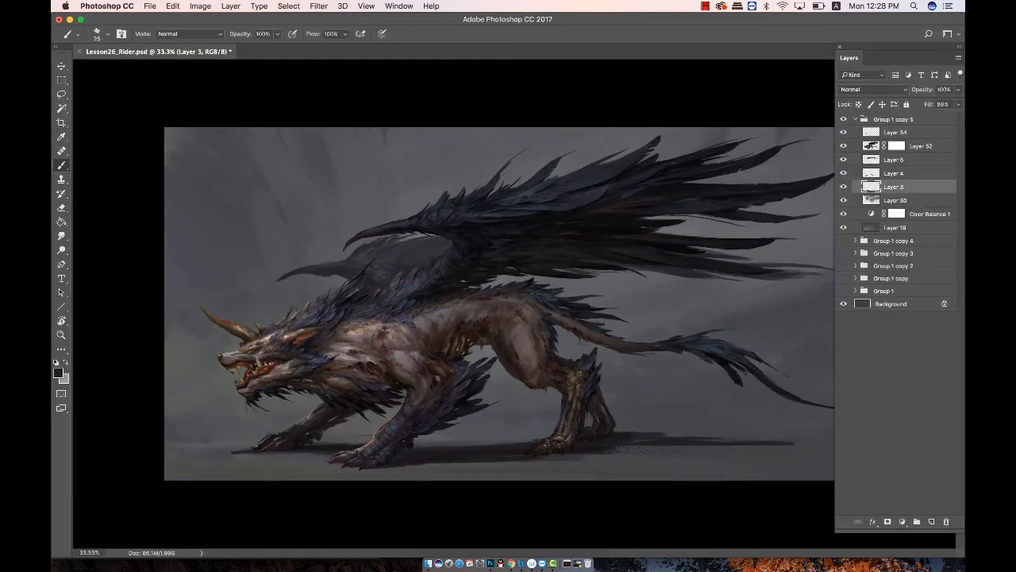
key(e)
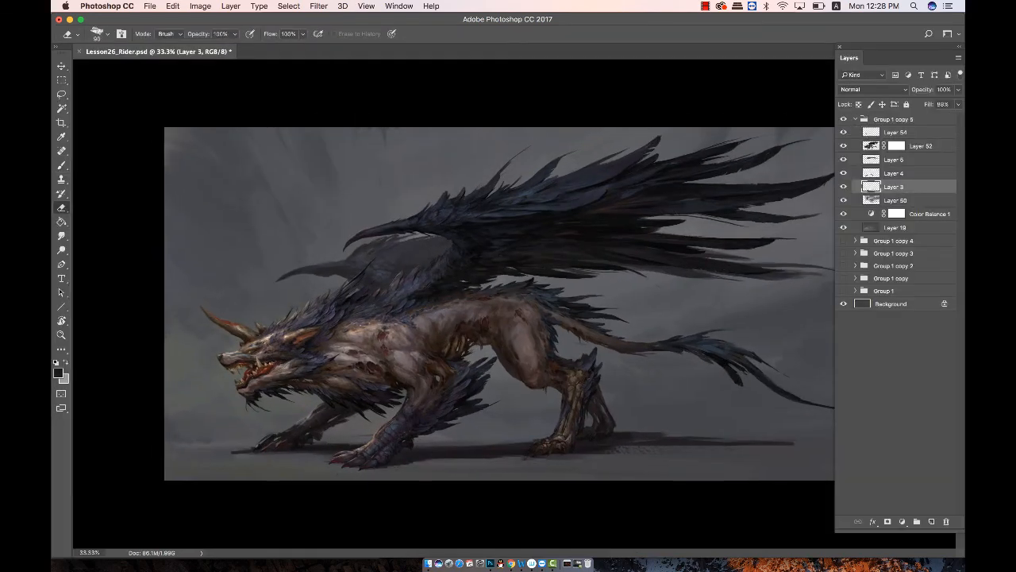
key(b)
mouse_move(232, 452)
mouse_down()
mouse_move(242, 450)
mouse_move(217, 454)
mouse_up()
mouse_move(326, 453)
mouse_down()
mouse_move(200, 456)
mouse_move(302, 457)
mouse_up()
key(e)
key(b)
key(e)
key(b)
key(e)
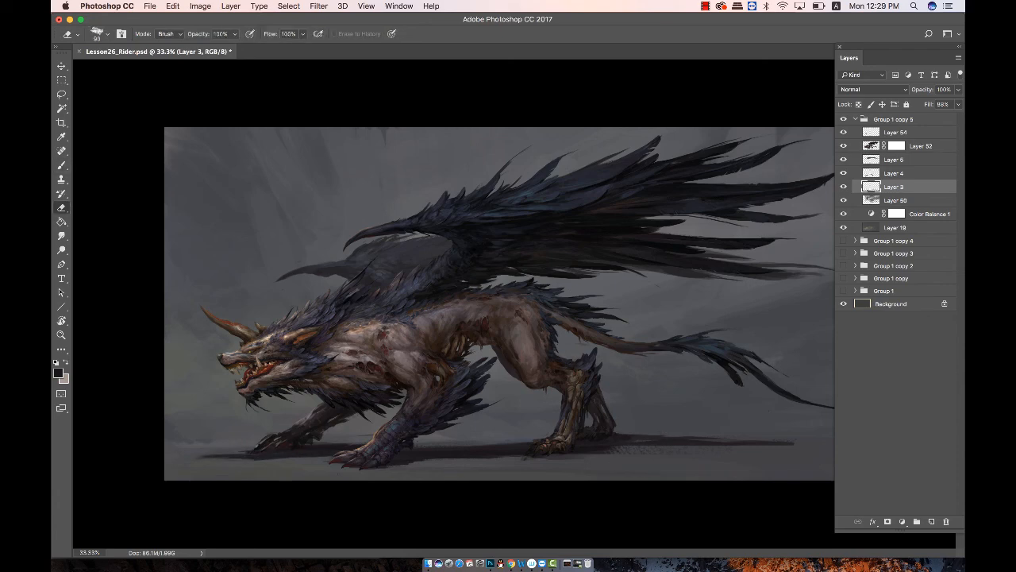
Touch up the ground shadow around the hind feet and under the belly with colours sampled from the ground.
key(b)
alt+click(524, 445)
alt+click(690, 450)
drag(611, 445, 575, 447)
key(e)
key(b)
mouse_move(511, 450)
mouse_down()
mouse_move(438, 451)
mouse_move(500, 451)
mouse_up()
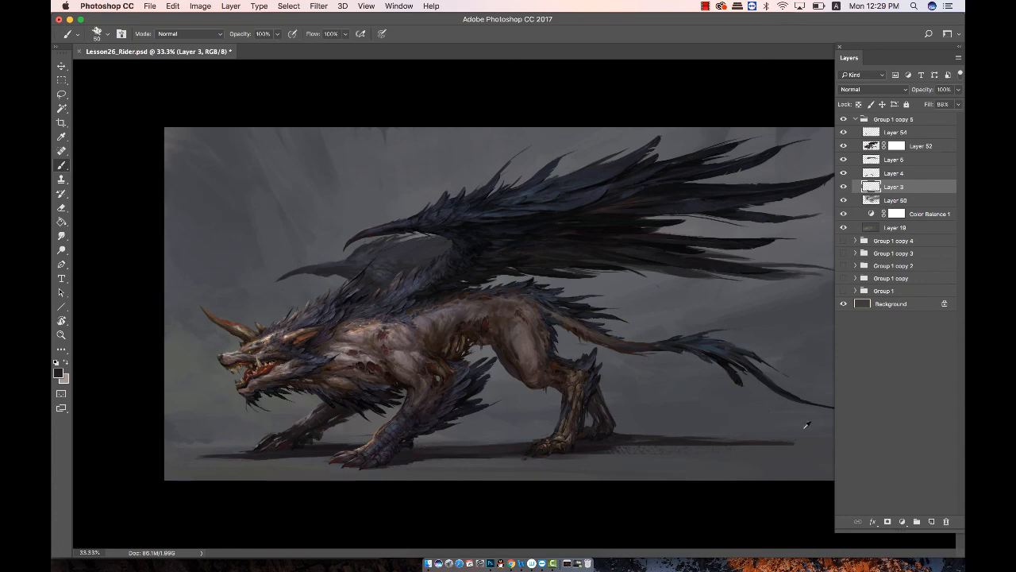
Select the layers from Layer 54 down to Layer 3 and free-transform them together.
key(Tab)
key(Tab)
key(e)
shift+click(909, 134)
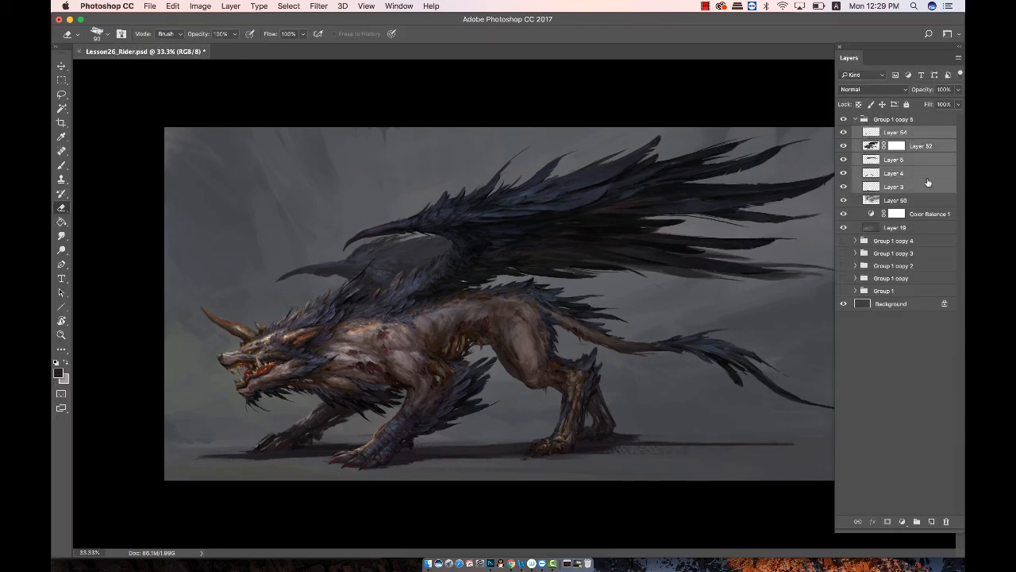
key(Tab)
key(super+t)
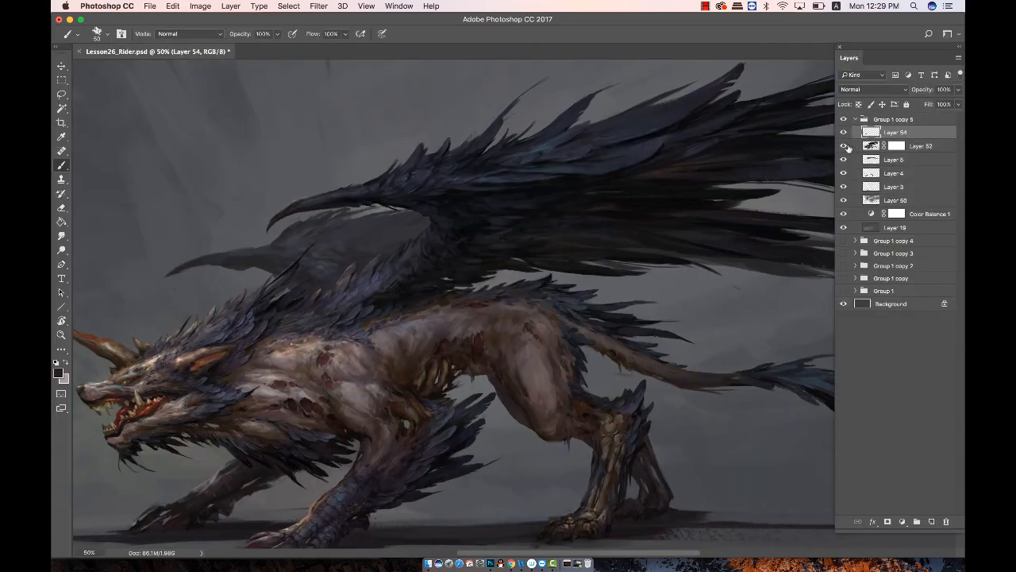
Paint highlights on the middle feathers of the near wing on Layer 54, setting the foreground colour to bluish grey #656b82.
click(58, 372)
click(537, 168)
drag(584, 174, 632, 159)
click(58, 372)
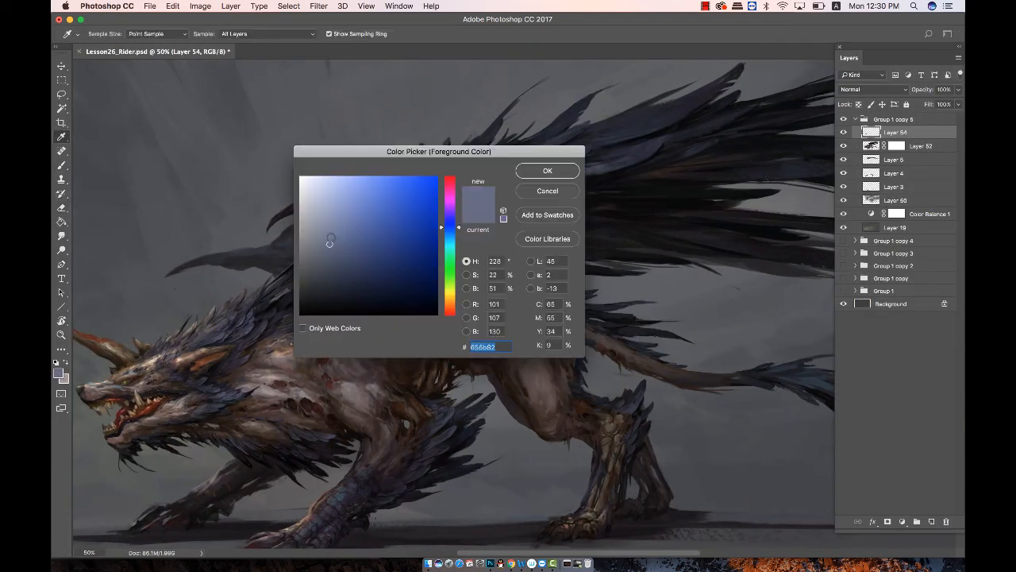
key(Return)
key(Tab)
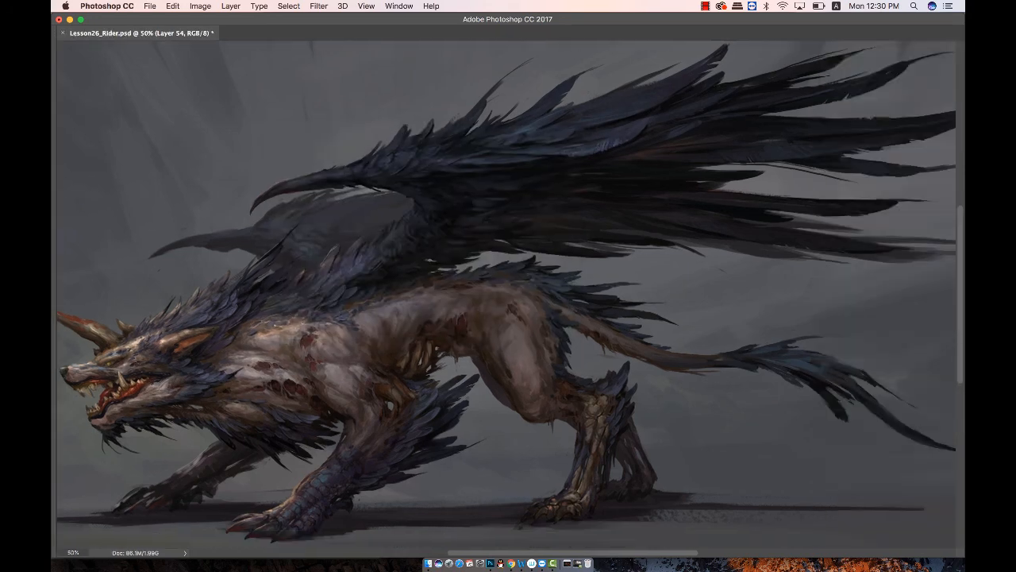
drag(577, 152, 625, 140)
mouse_move(597, 147)
mouse_down()
mouse_move(627, 131)
mouse_move(596, 136)
mouse_move(636, 137)
mouse_move(547, 141)
mouse_move(610, 138)
mouse_up()
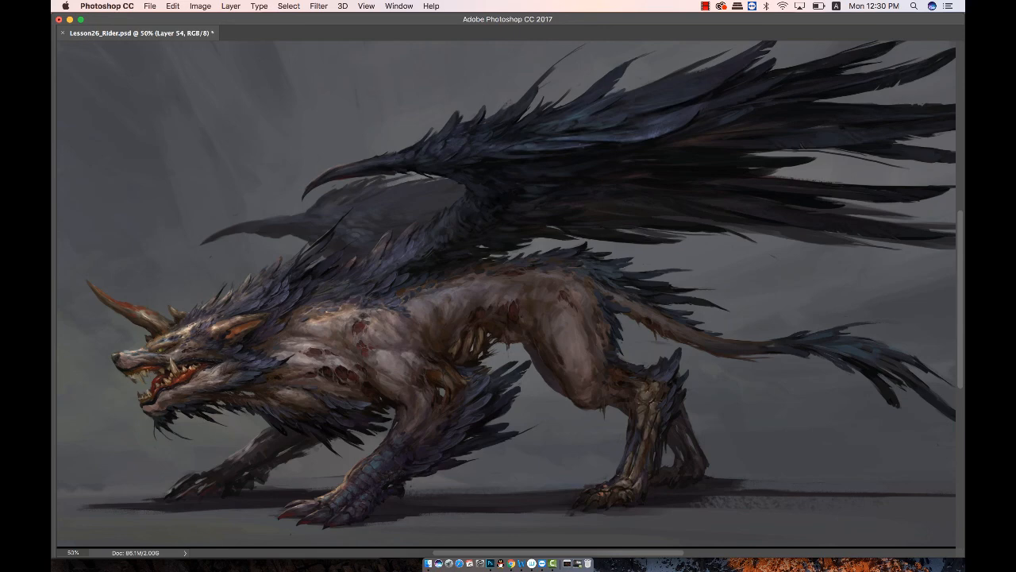
Examine the highlighted wing feathers up close and in the full composition.
drag(620, 118, 640, 96)
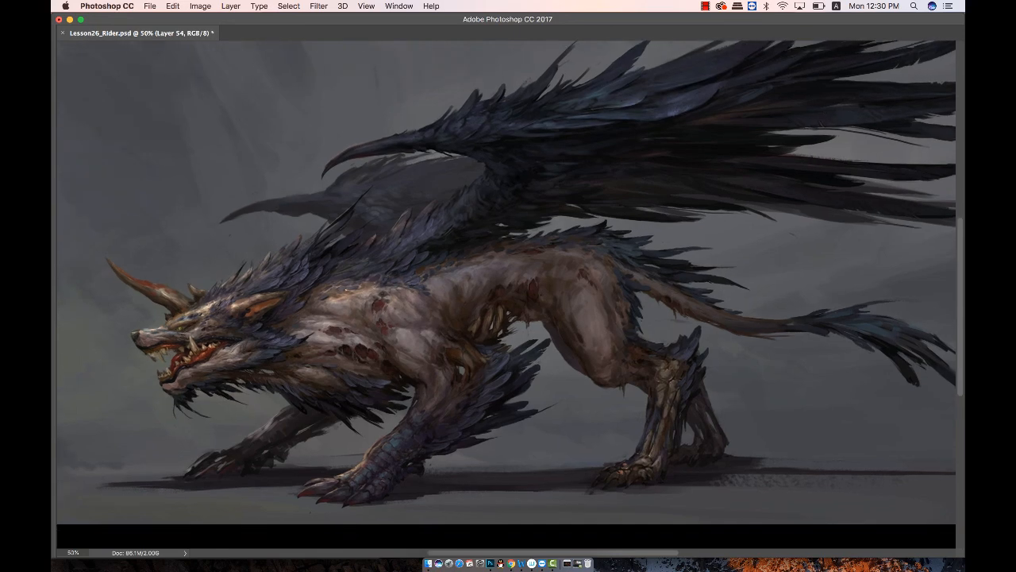
scroll(567, 140, up, 1)
scroll(566, 141, right, 1)
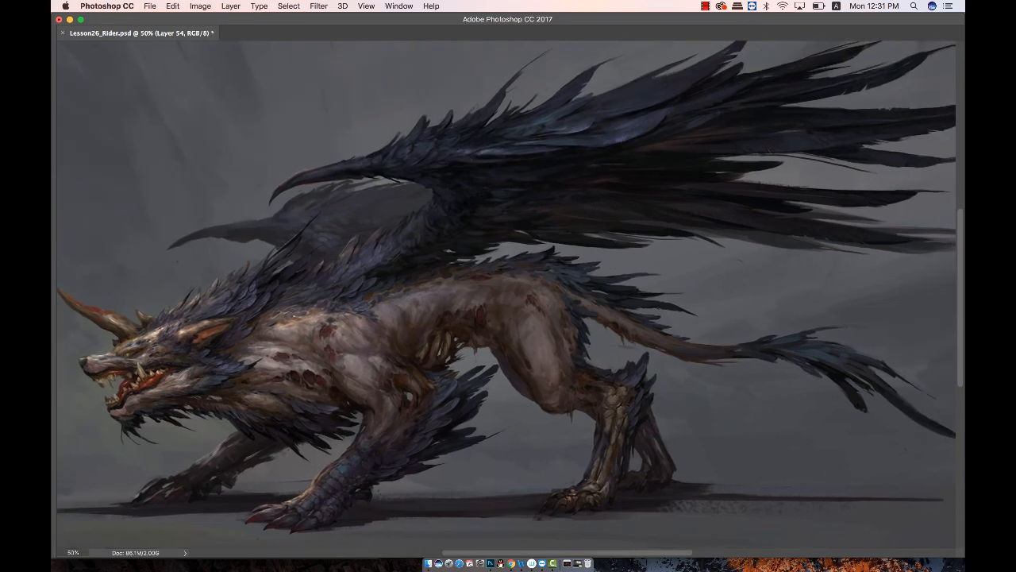
drag(661, 119, 671, 154)
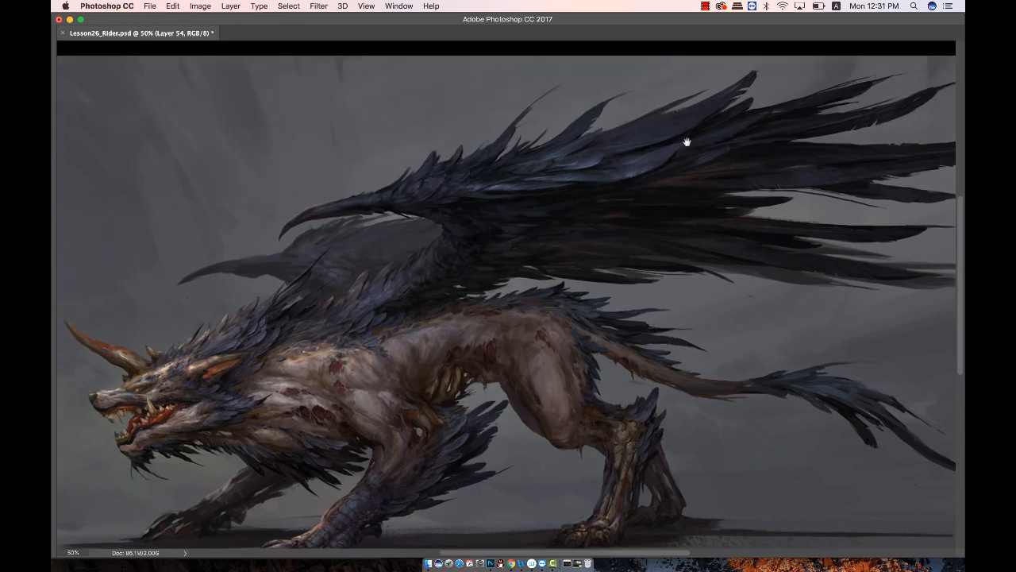
drag(451, 197, 451, 170)
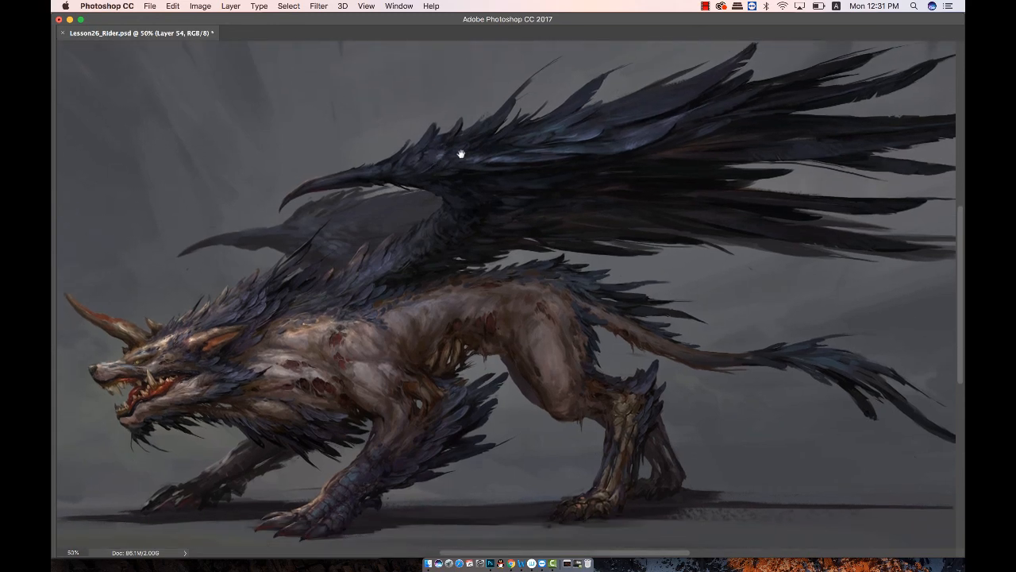
scroll(461, 152, down, 1)
scroll(461, 152, left, 1)
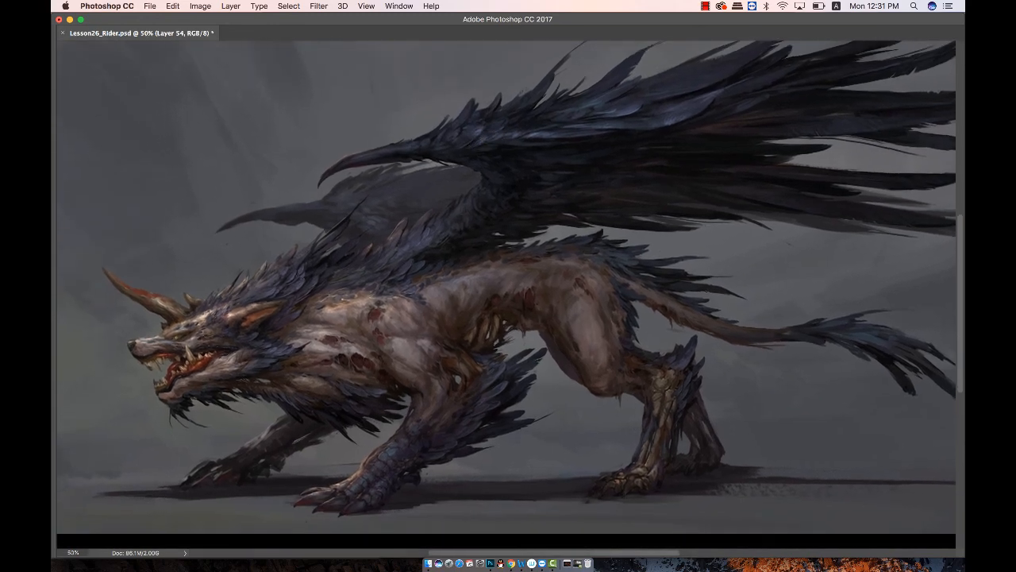
key(super+minus)
key(super+minus)
key(super+equal)
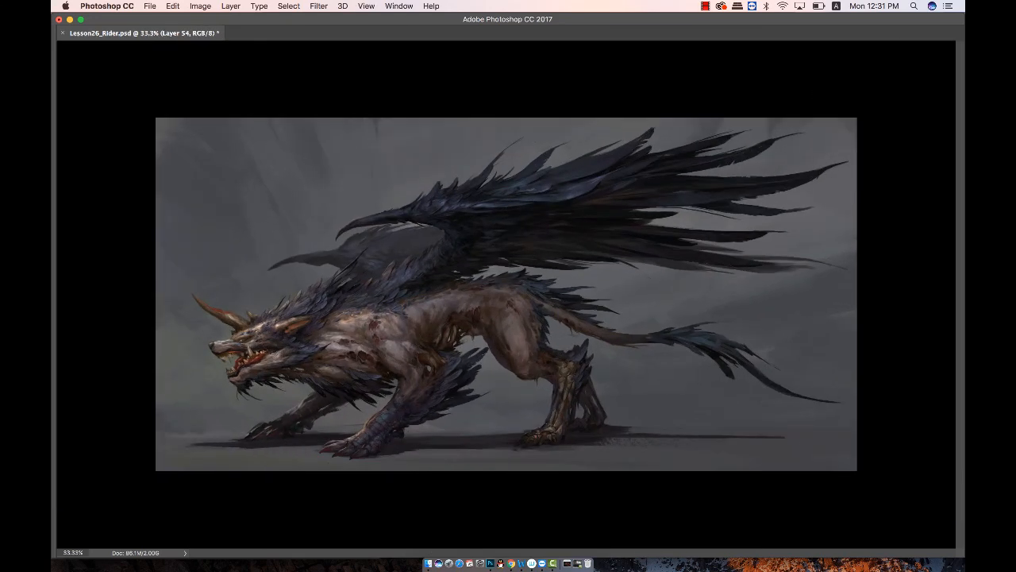